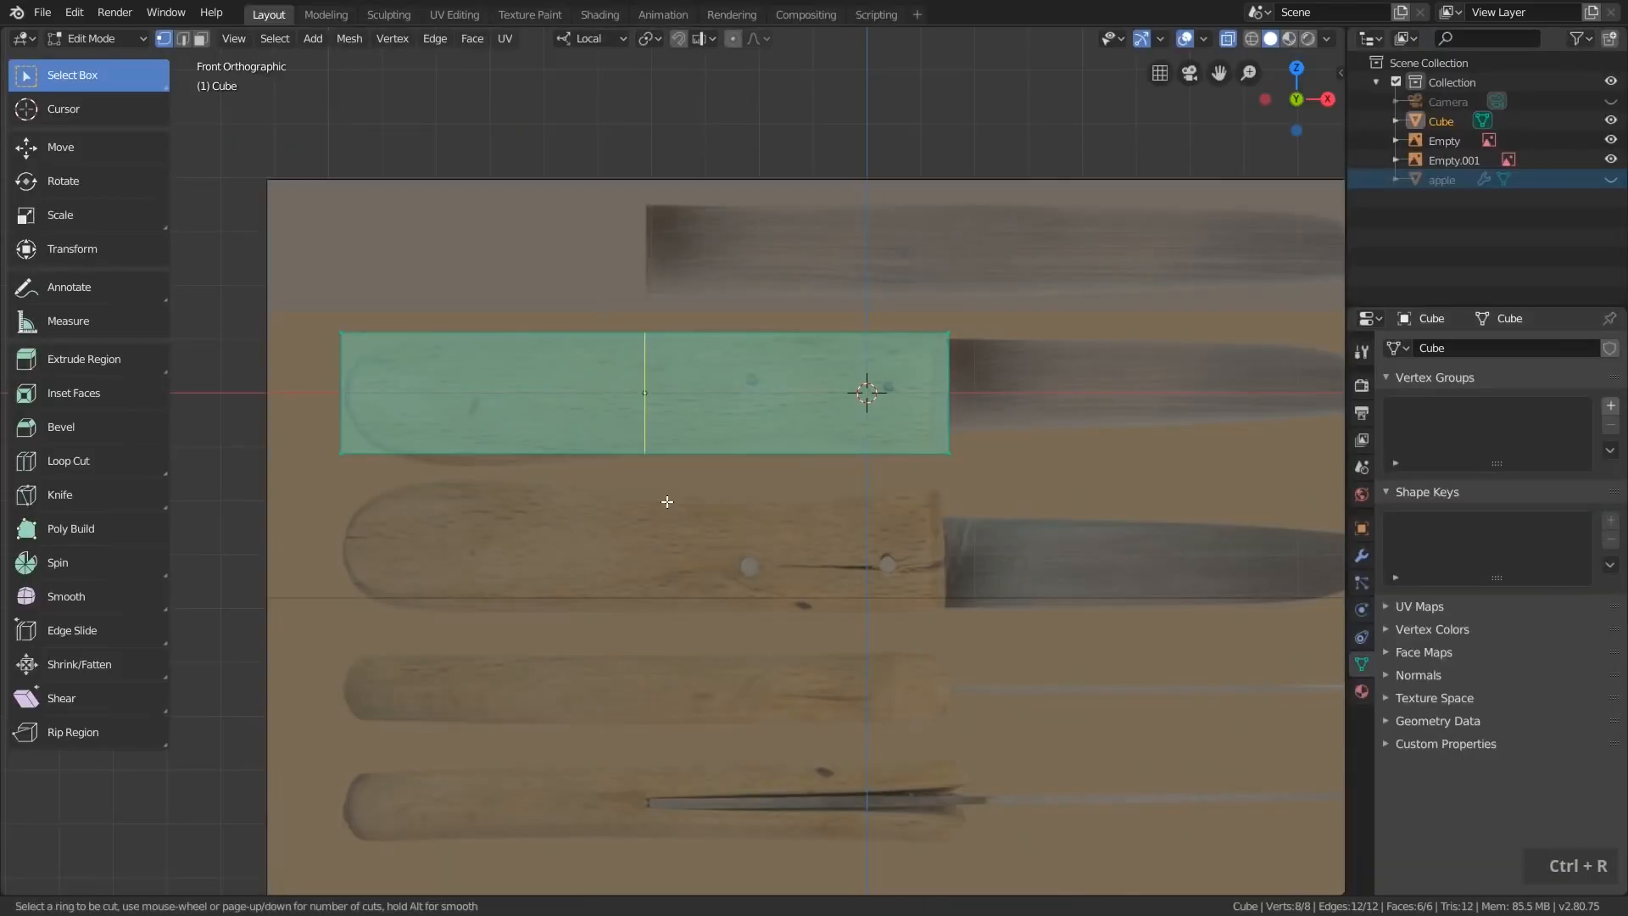
- Add four evenly spaced loop cuts across the length of the handle block
scroll(657, 419, up, 2)
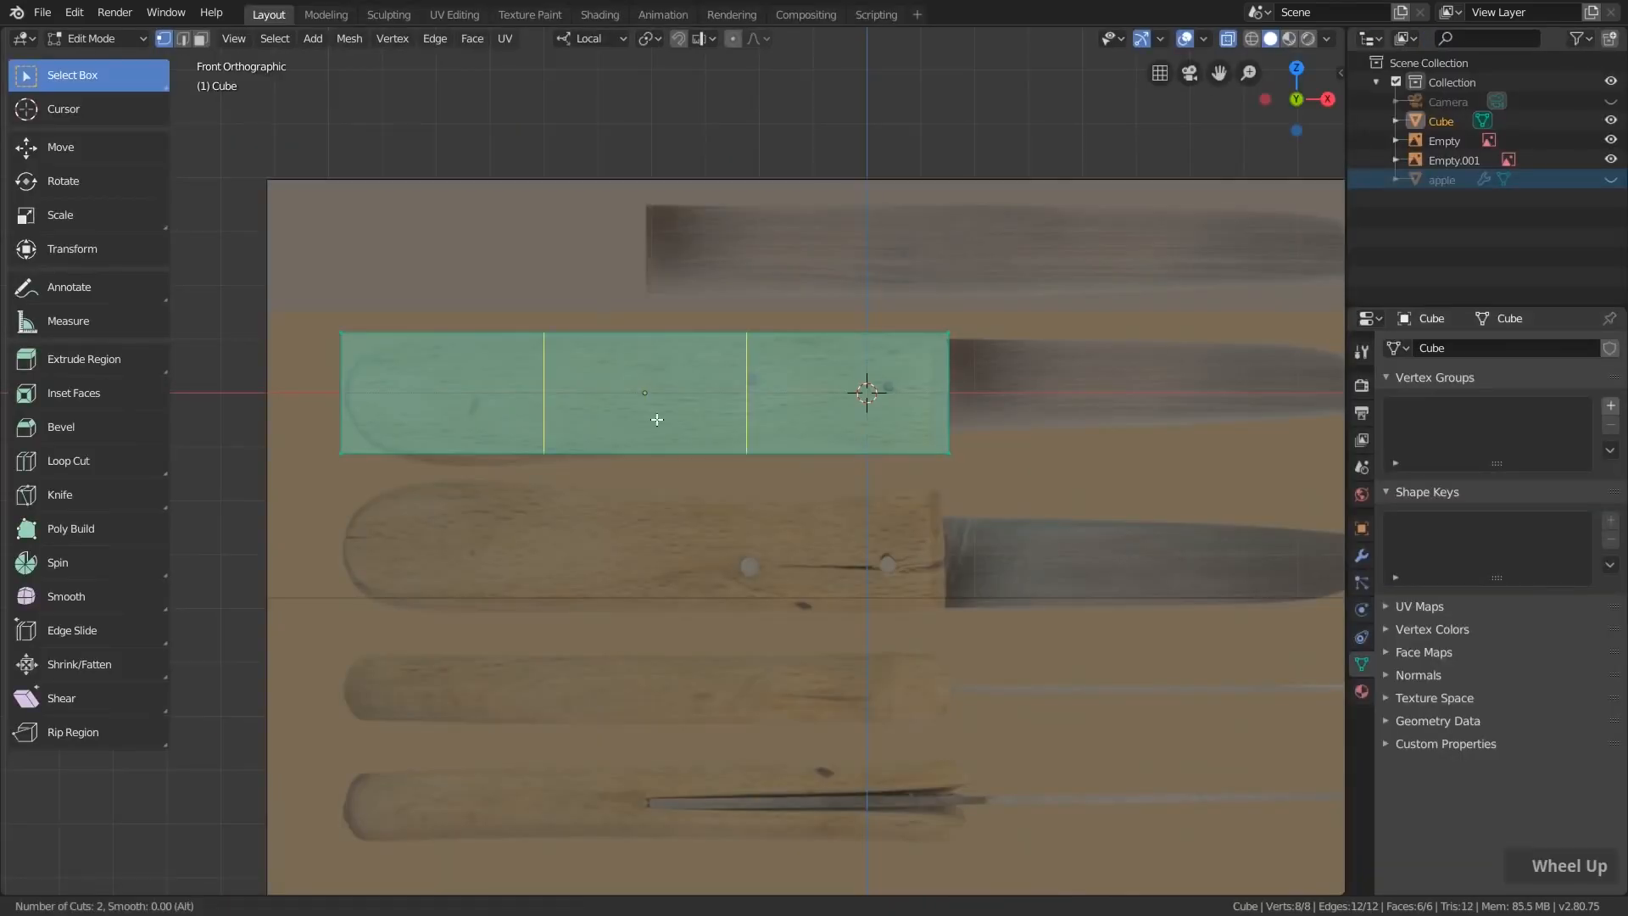
scroll(657, 419, up, 1)
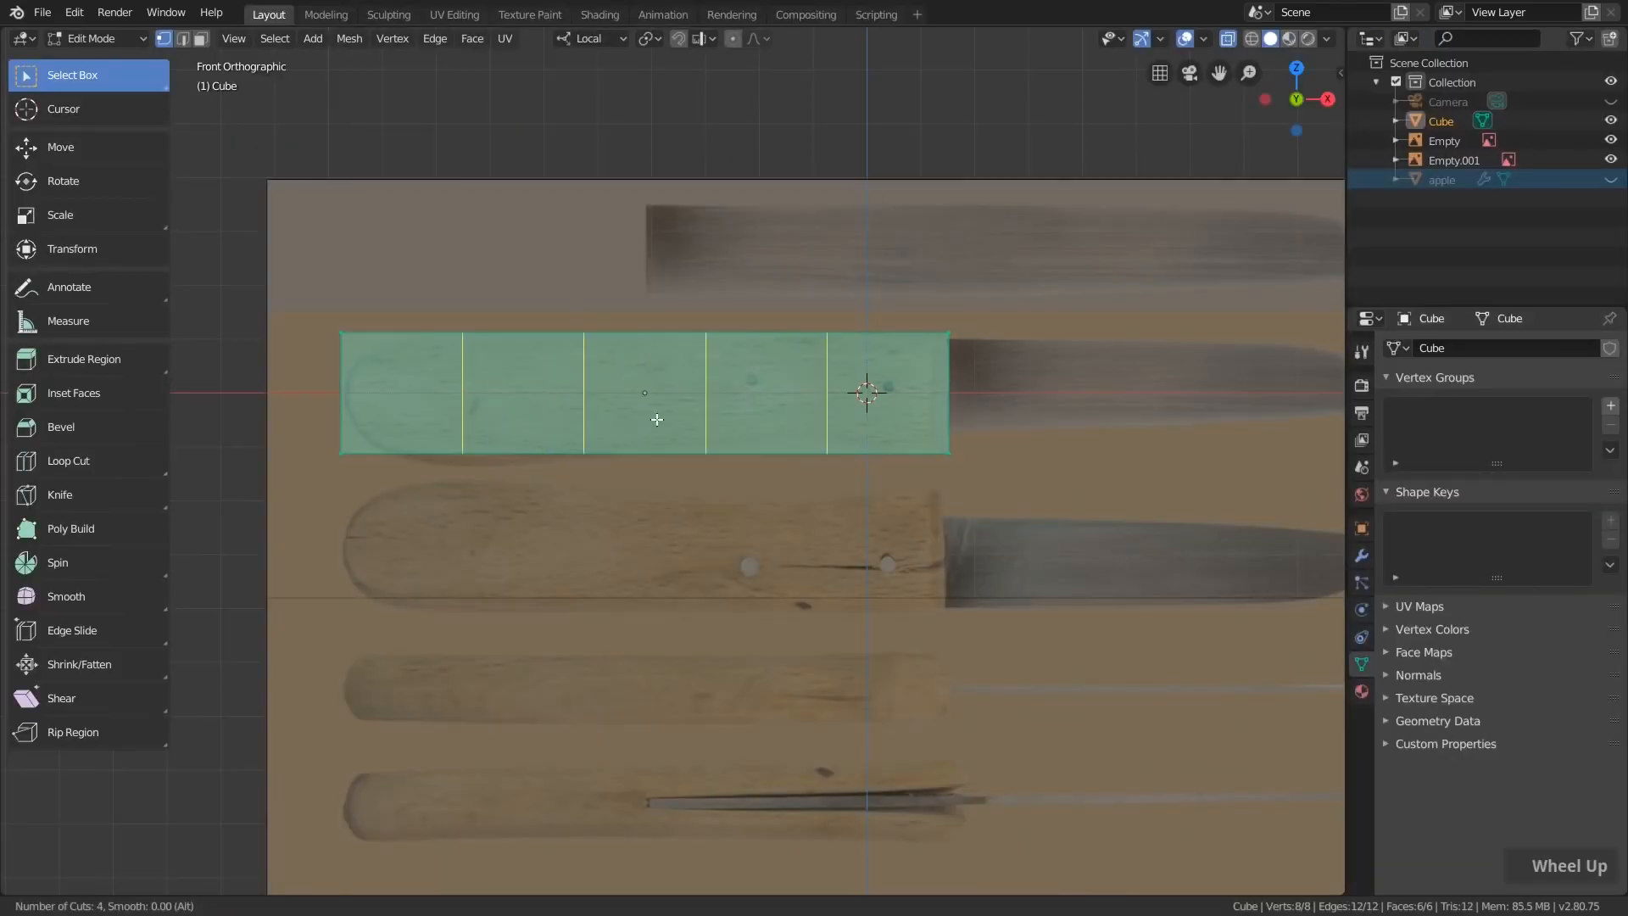
click(658, 419)
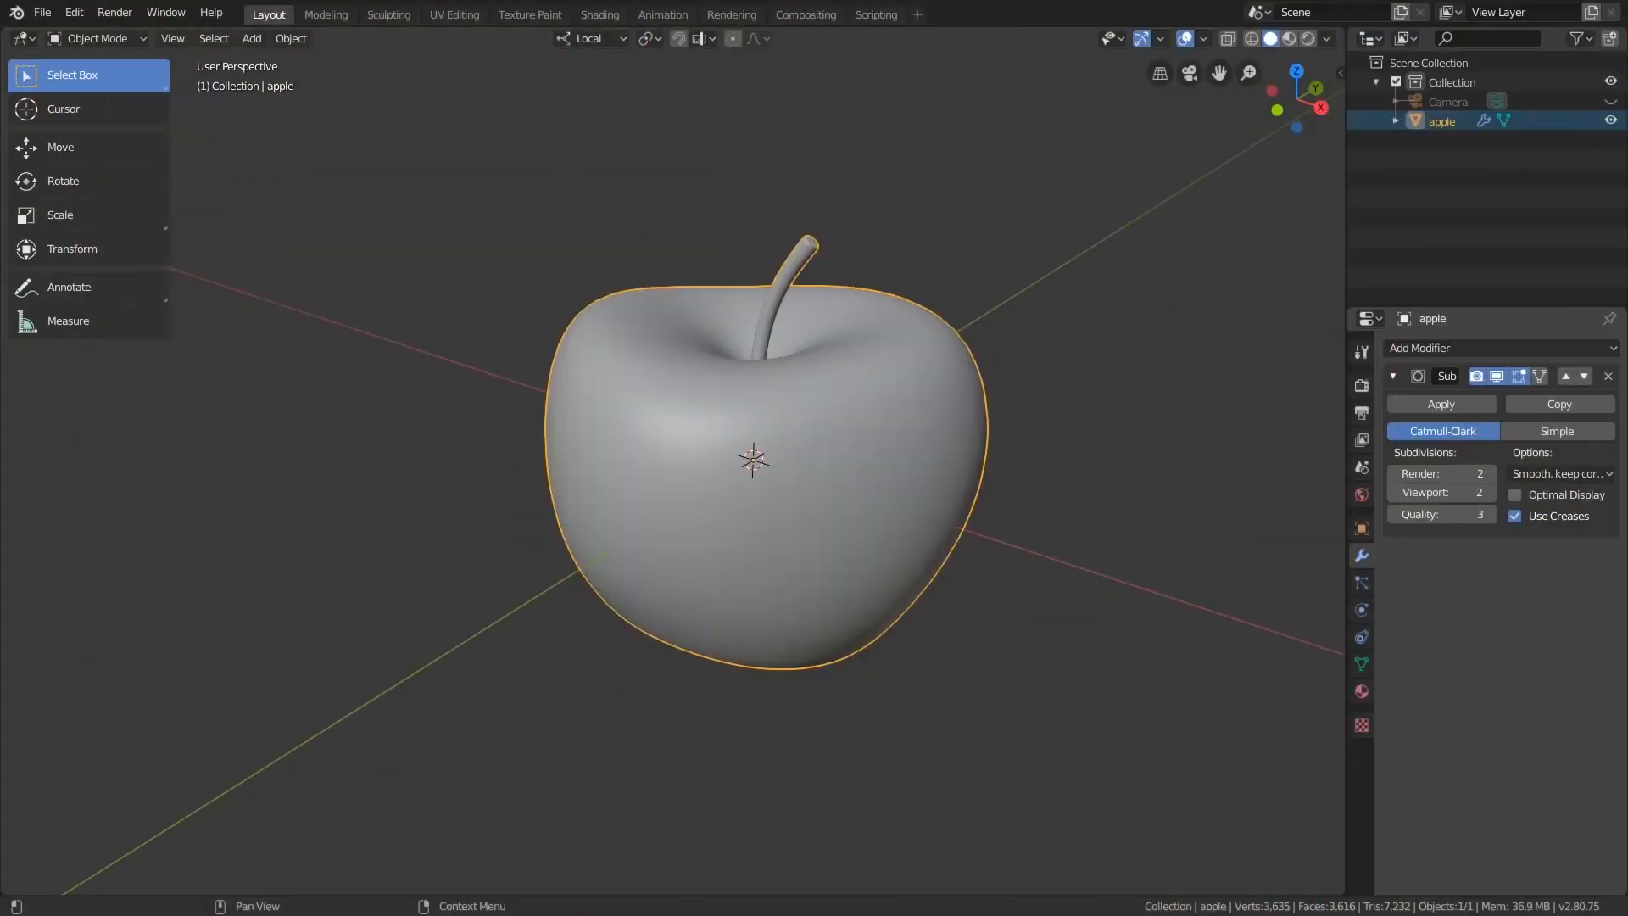
- Bring knife.png from the tex folder into the 3D scene as a reference image
drag(1616, 246, 1096, 248)
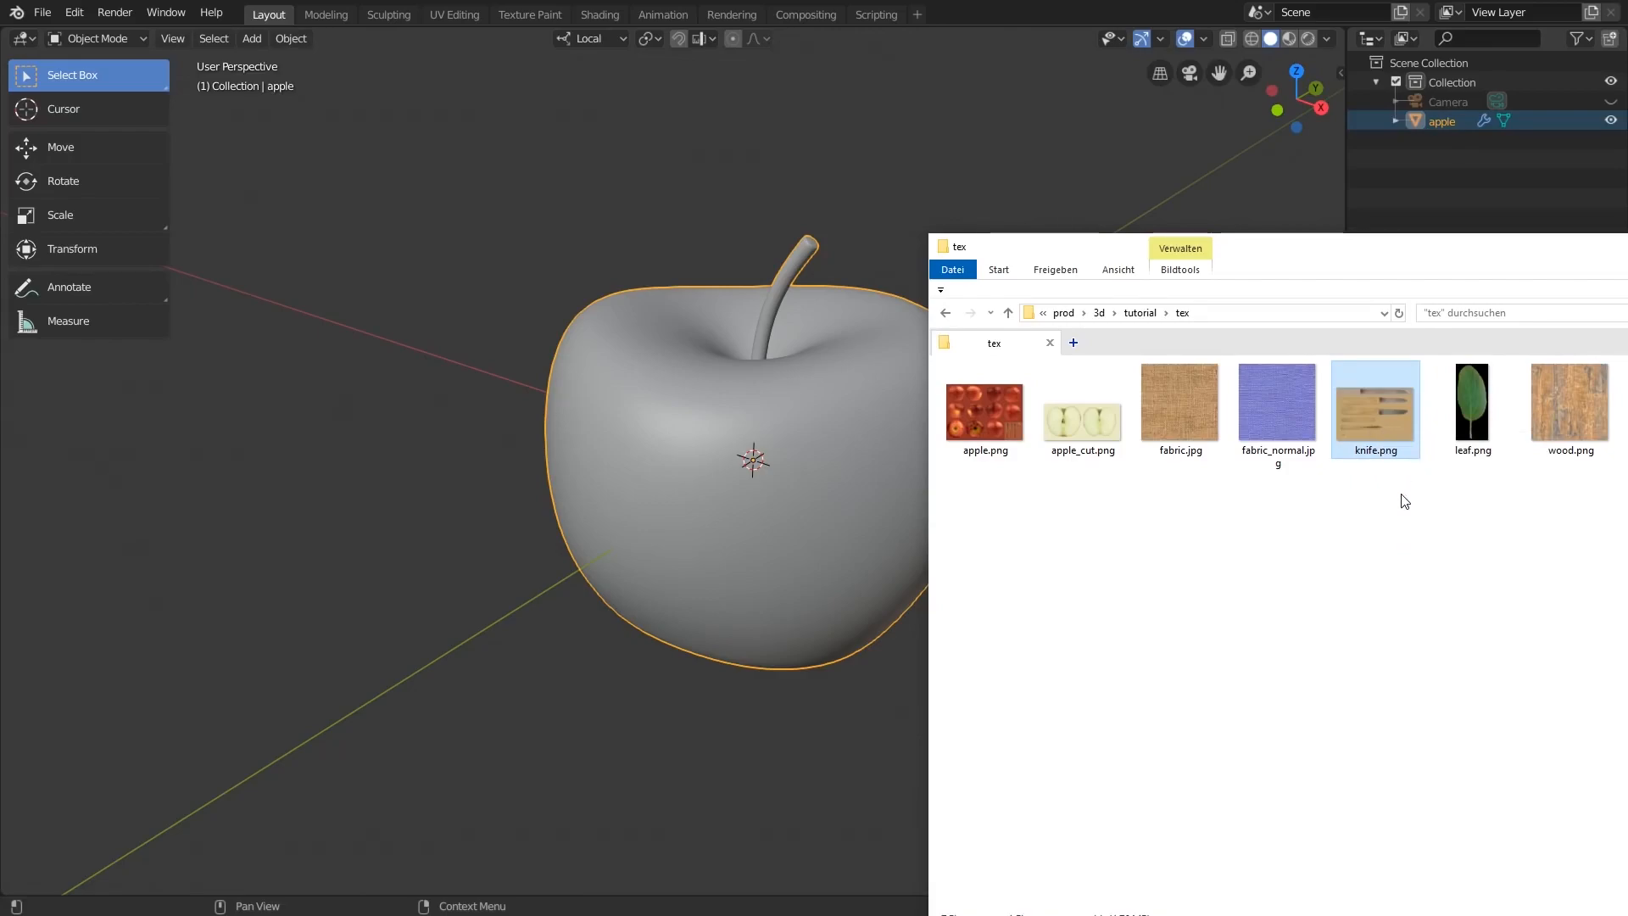
drag(1381, 434, 895, 175)
key(alt+Tab)
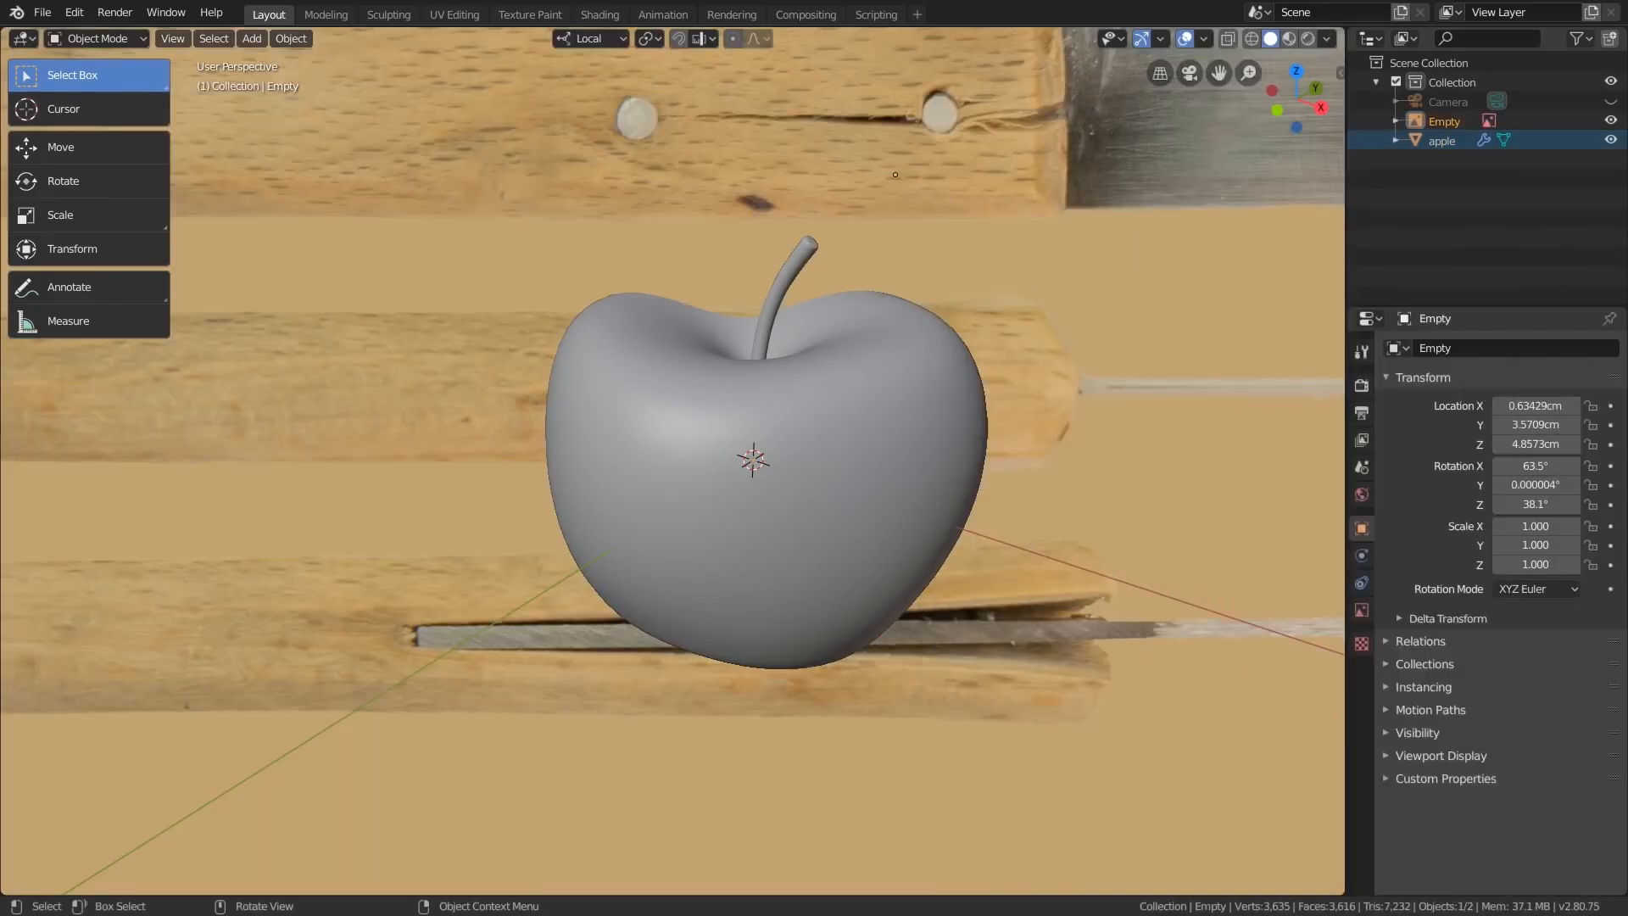
scroll(878, 395, down, 6)
middle_drag(882, 397, 928, 424)
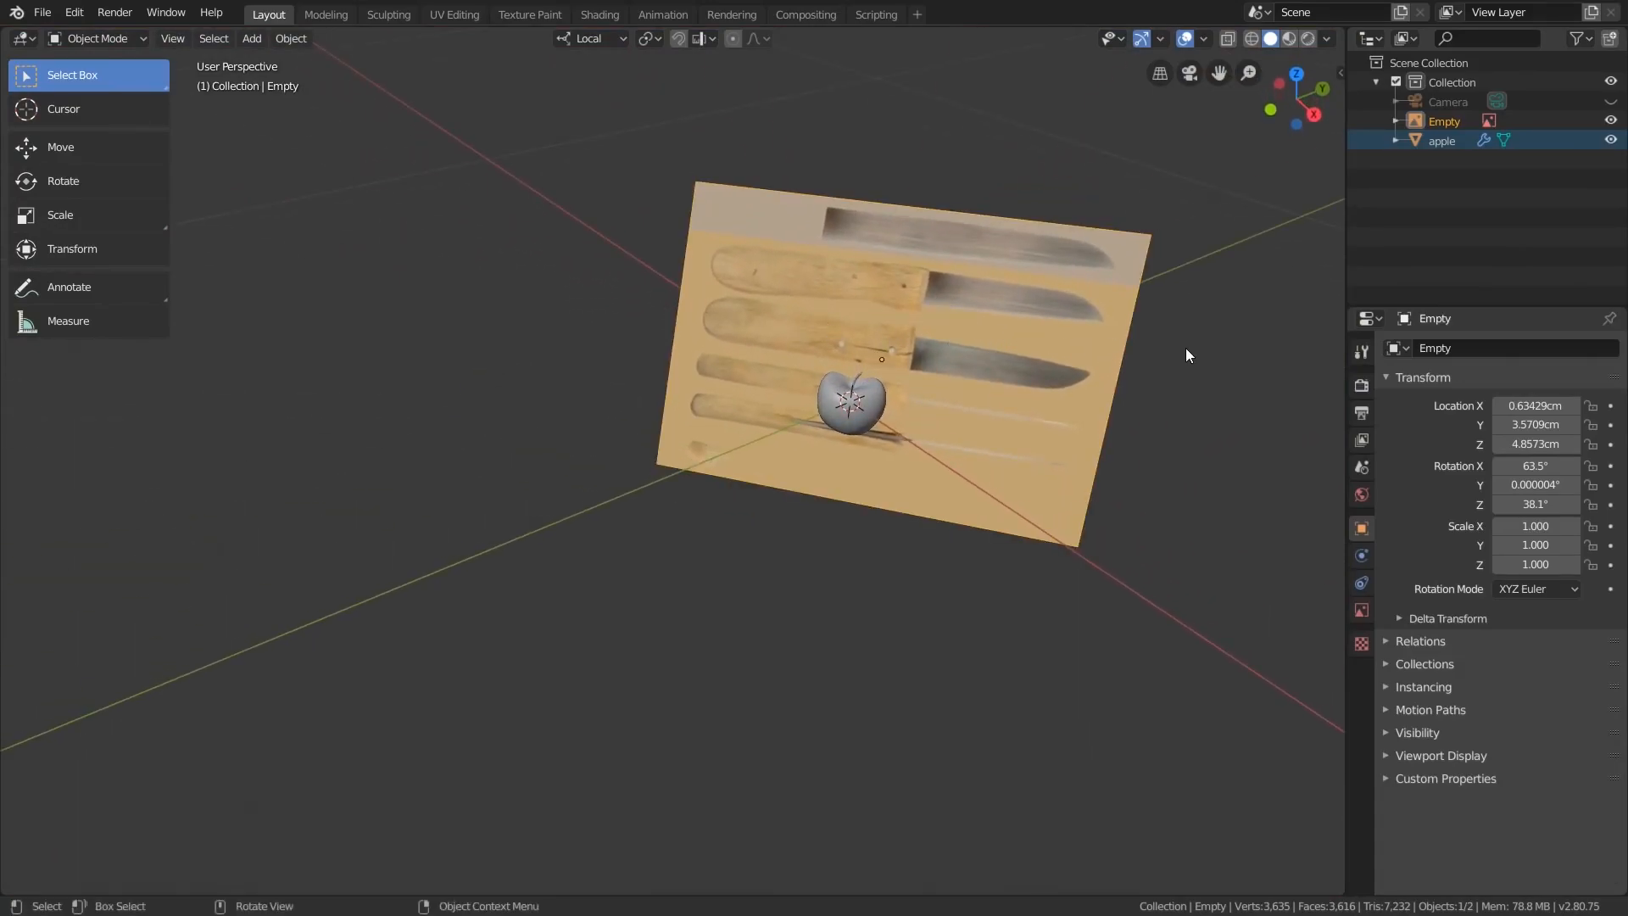
key(r)
right_click(1113, 314)
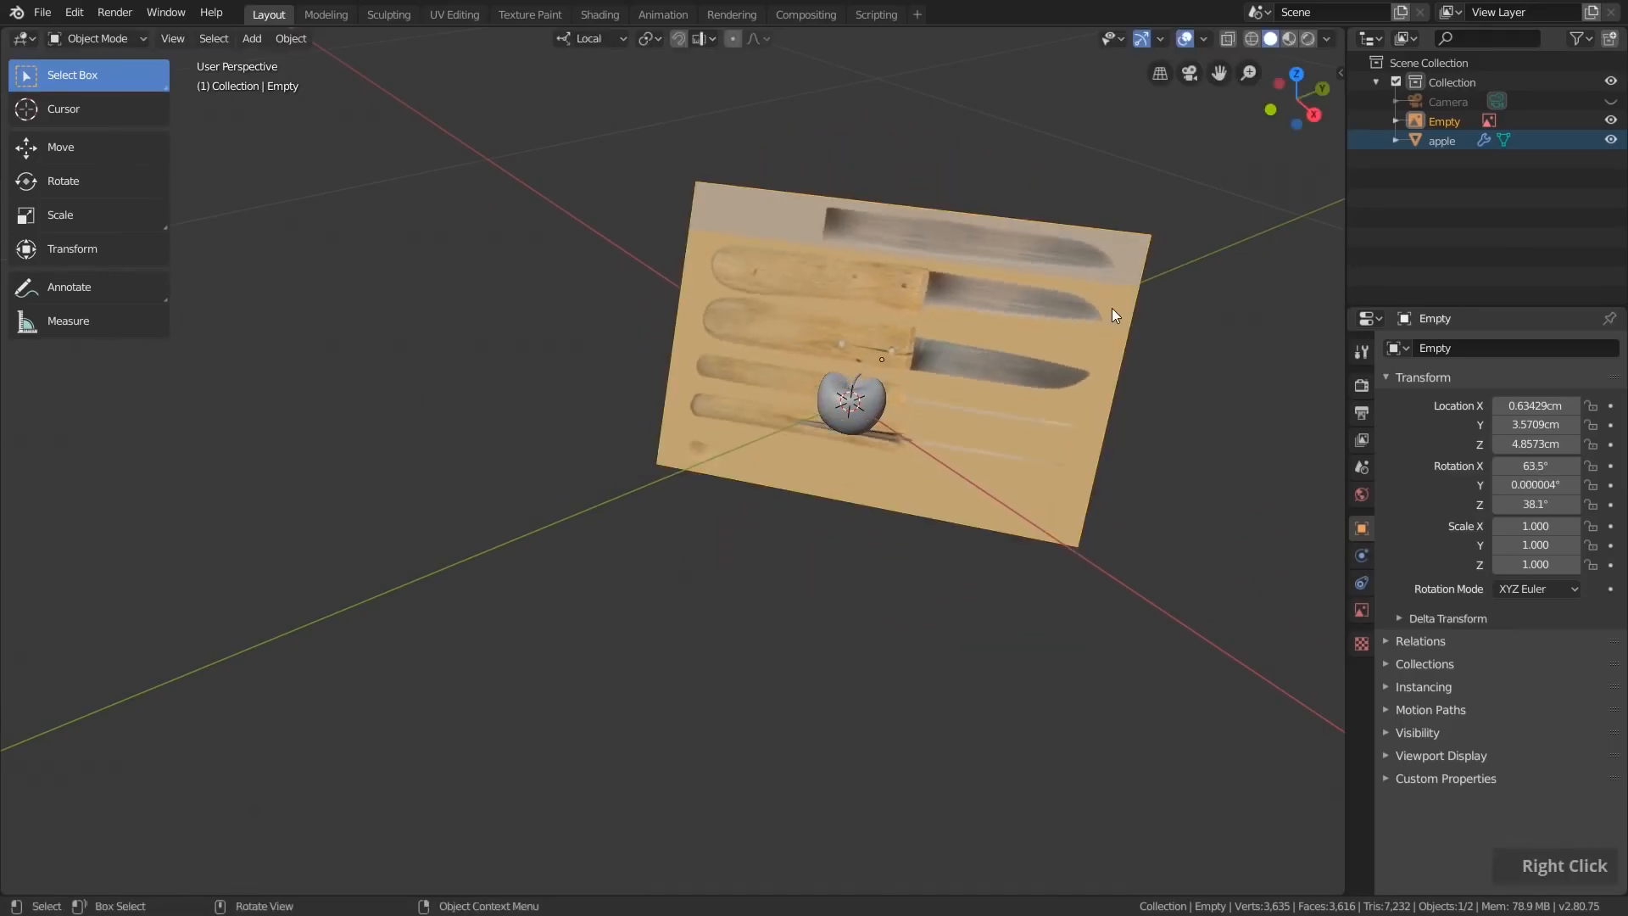
click(1340, 73)
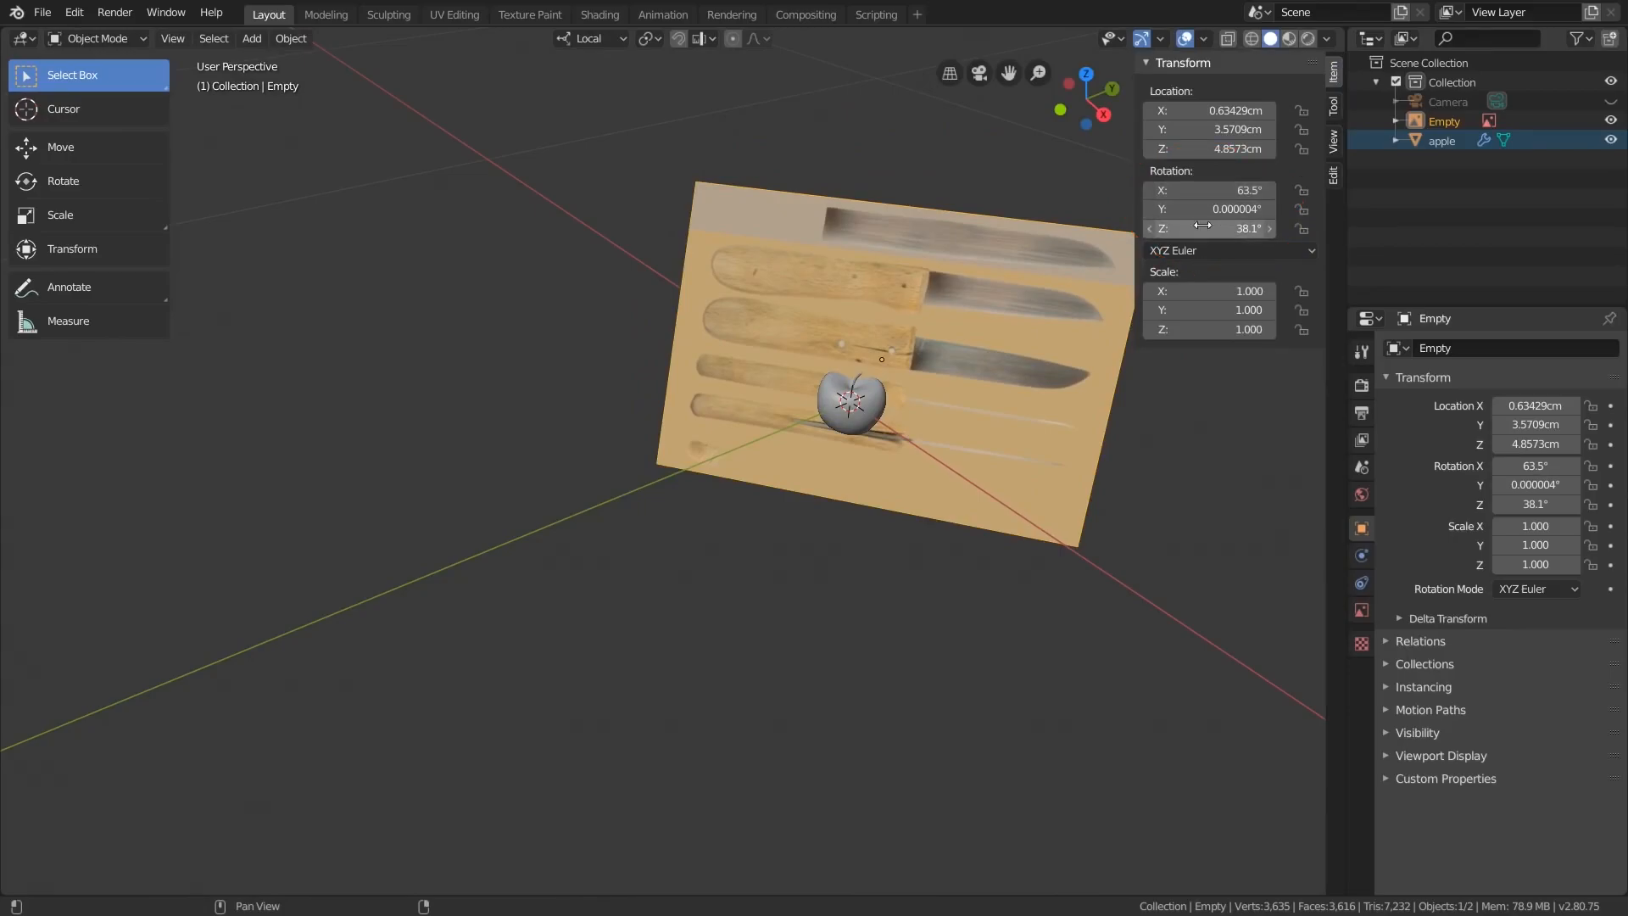
drag(1138, 175, 1353, 166)
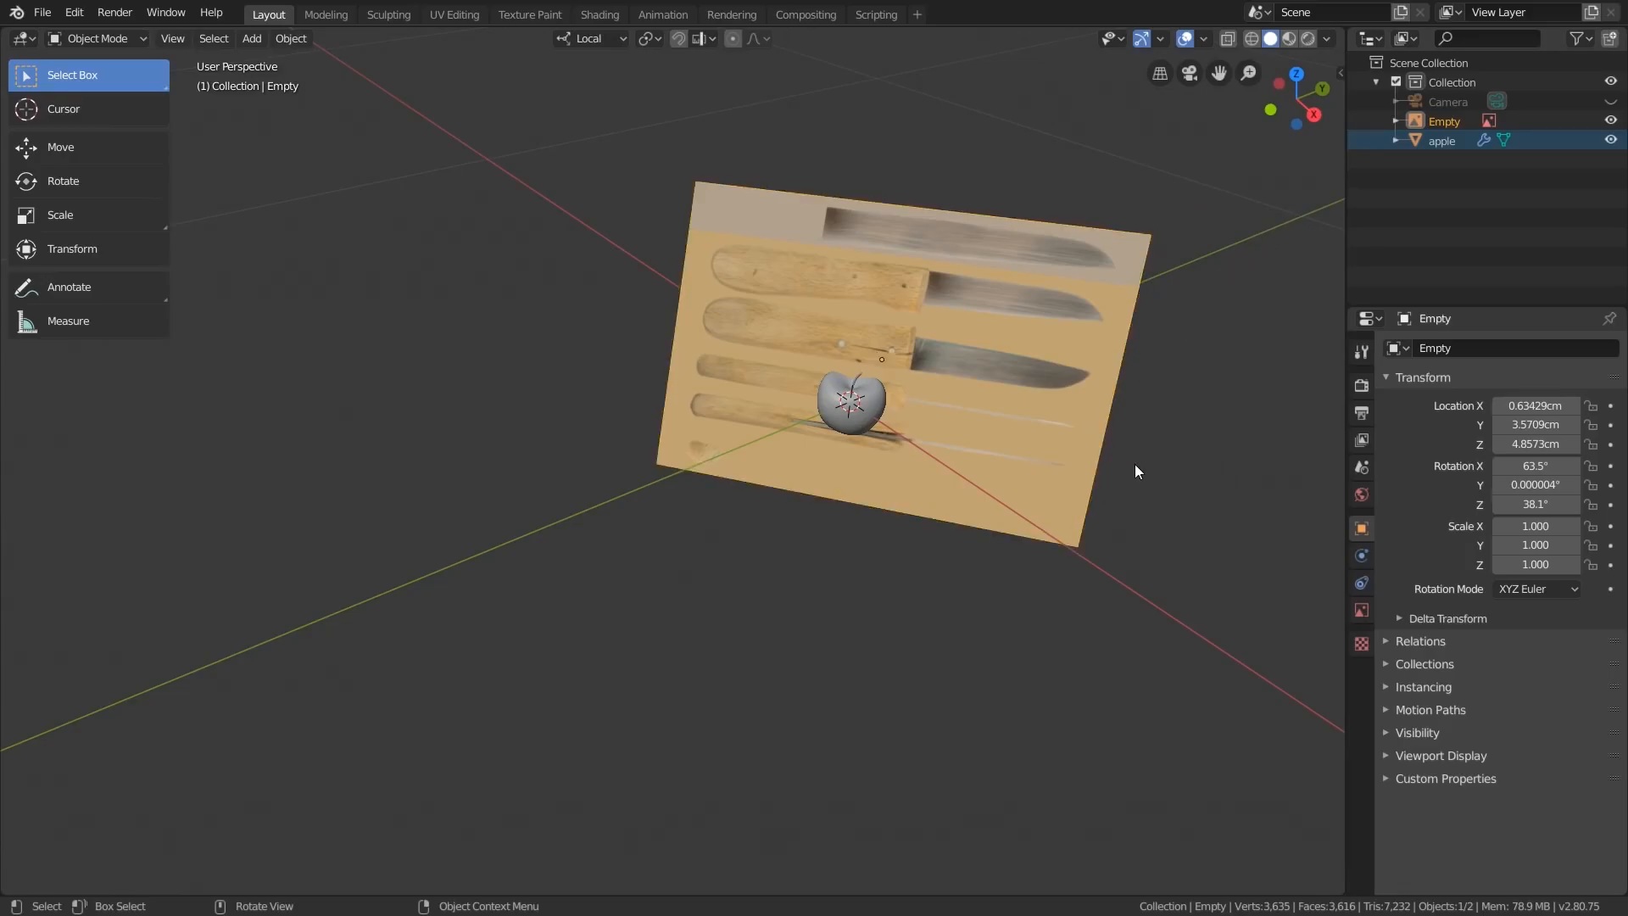
- Clear the knife reference image's rotation and location so that both are zero
key(alt+r)
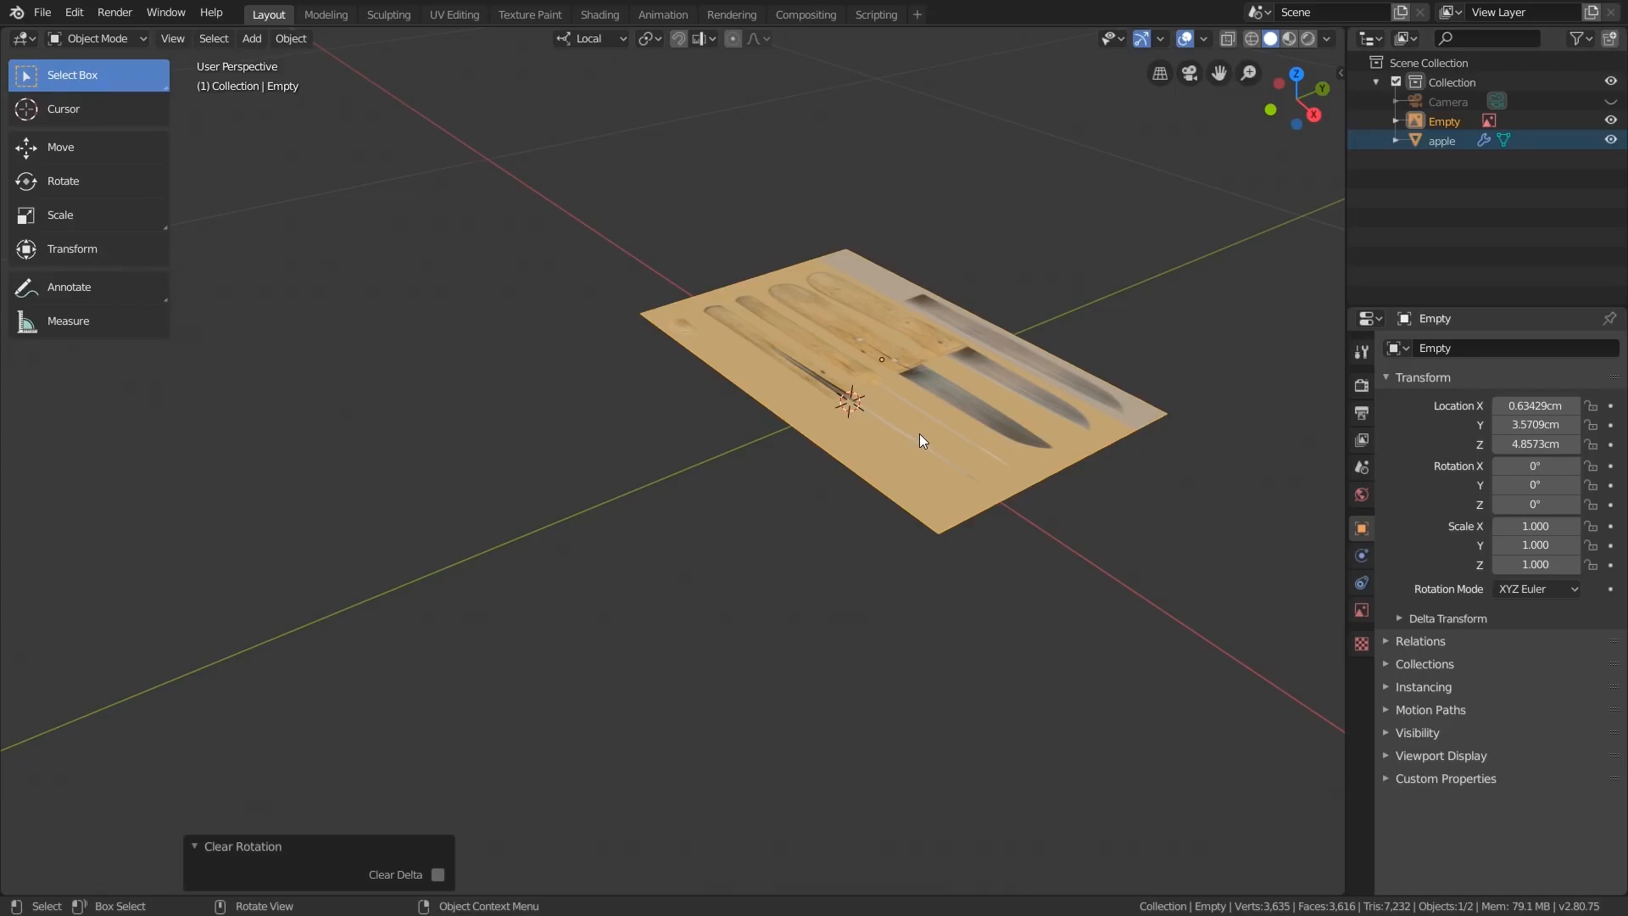
key(alt)
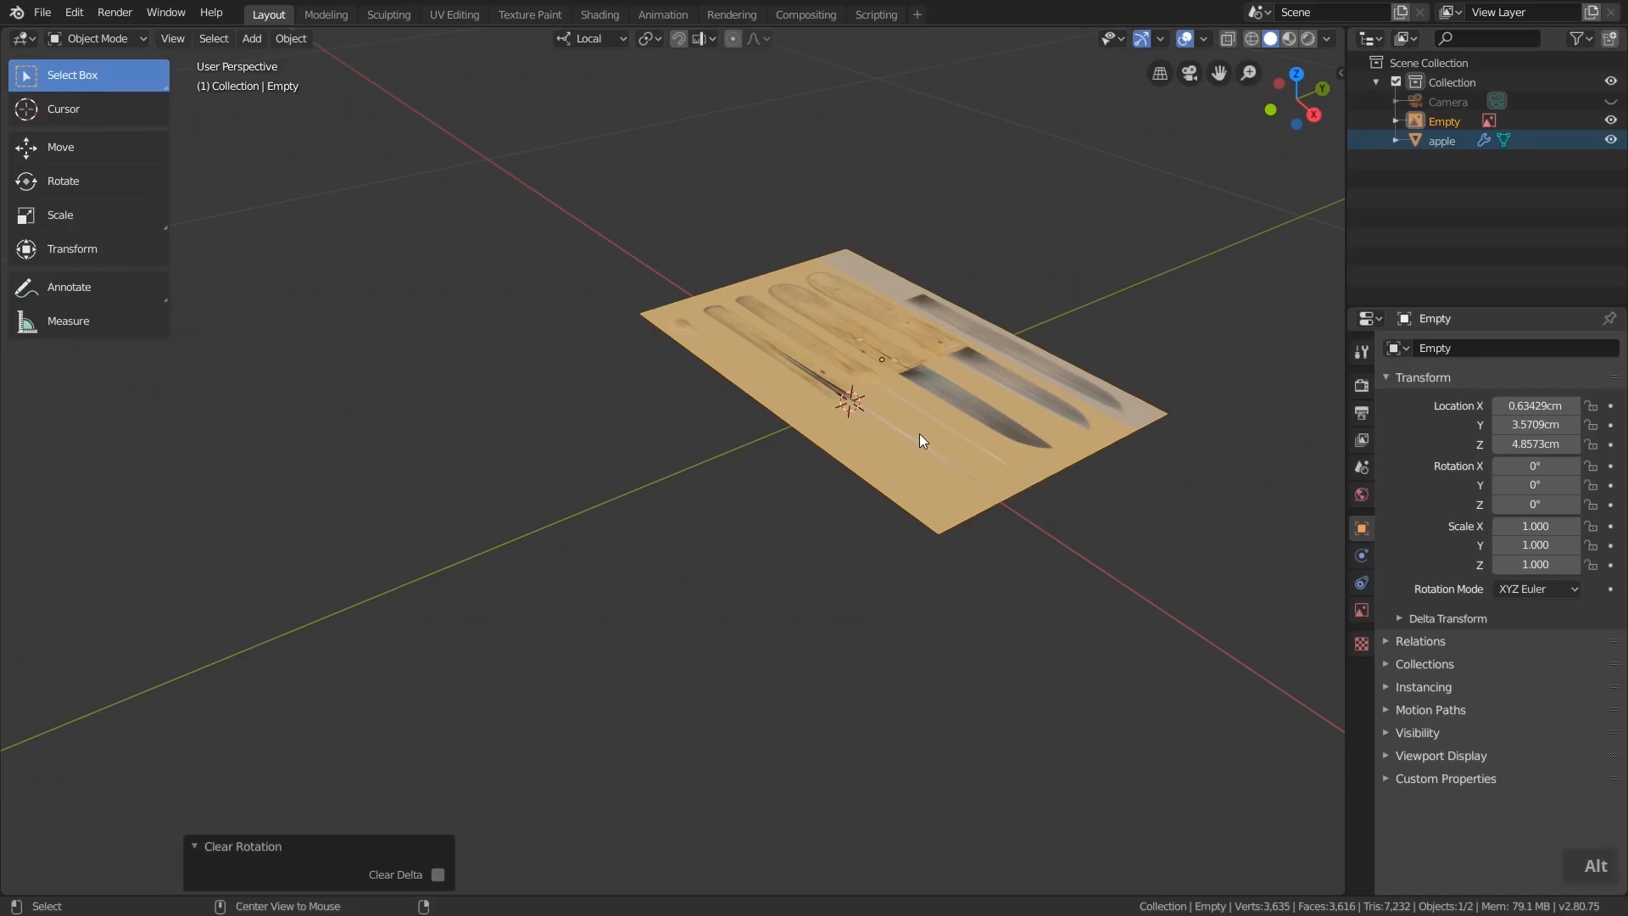
key(alt+g)
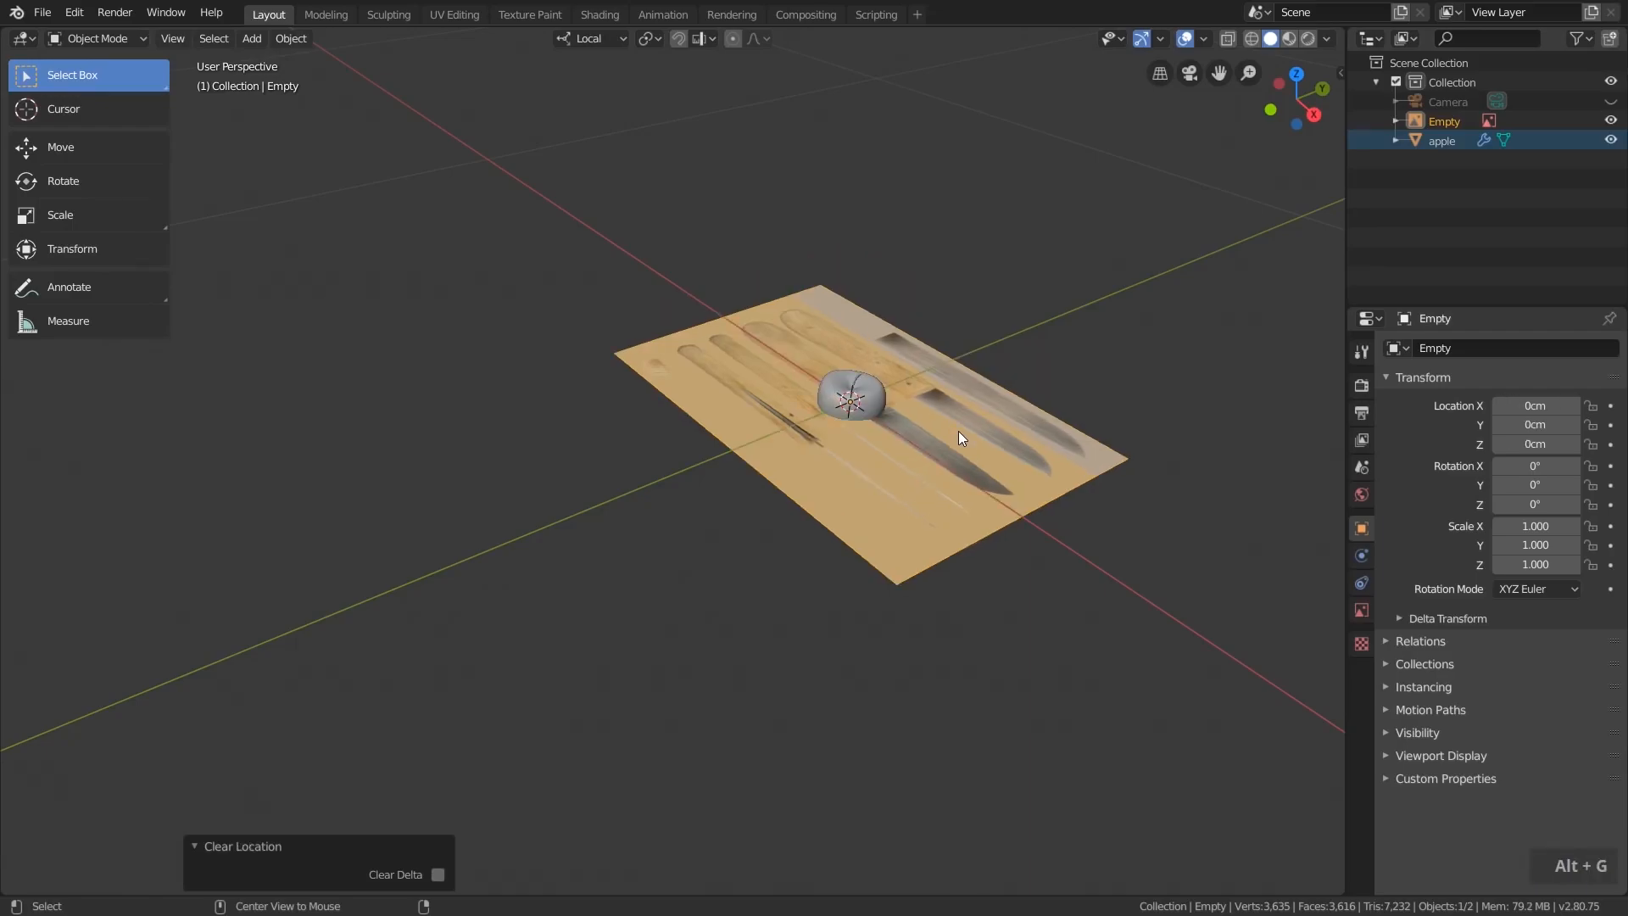
- Activate the Move tool for the knife reference image
scroll(924, 419, up, 4)
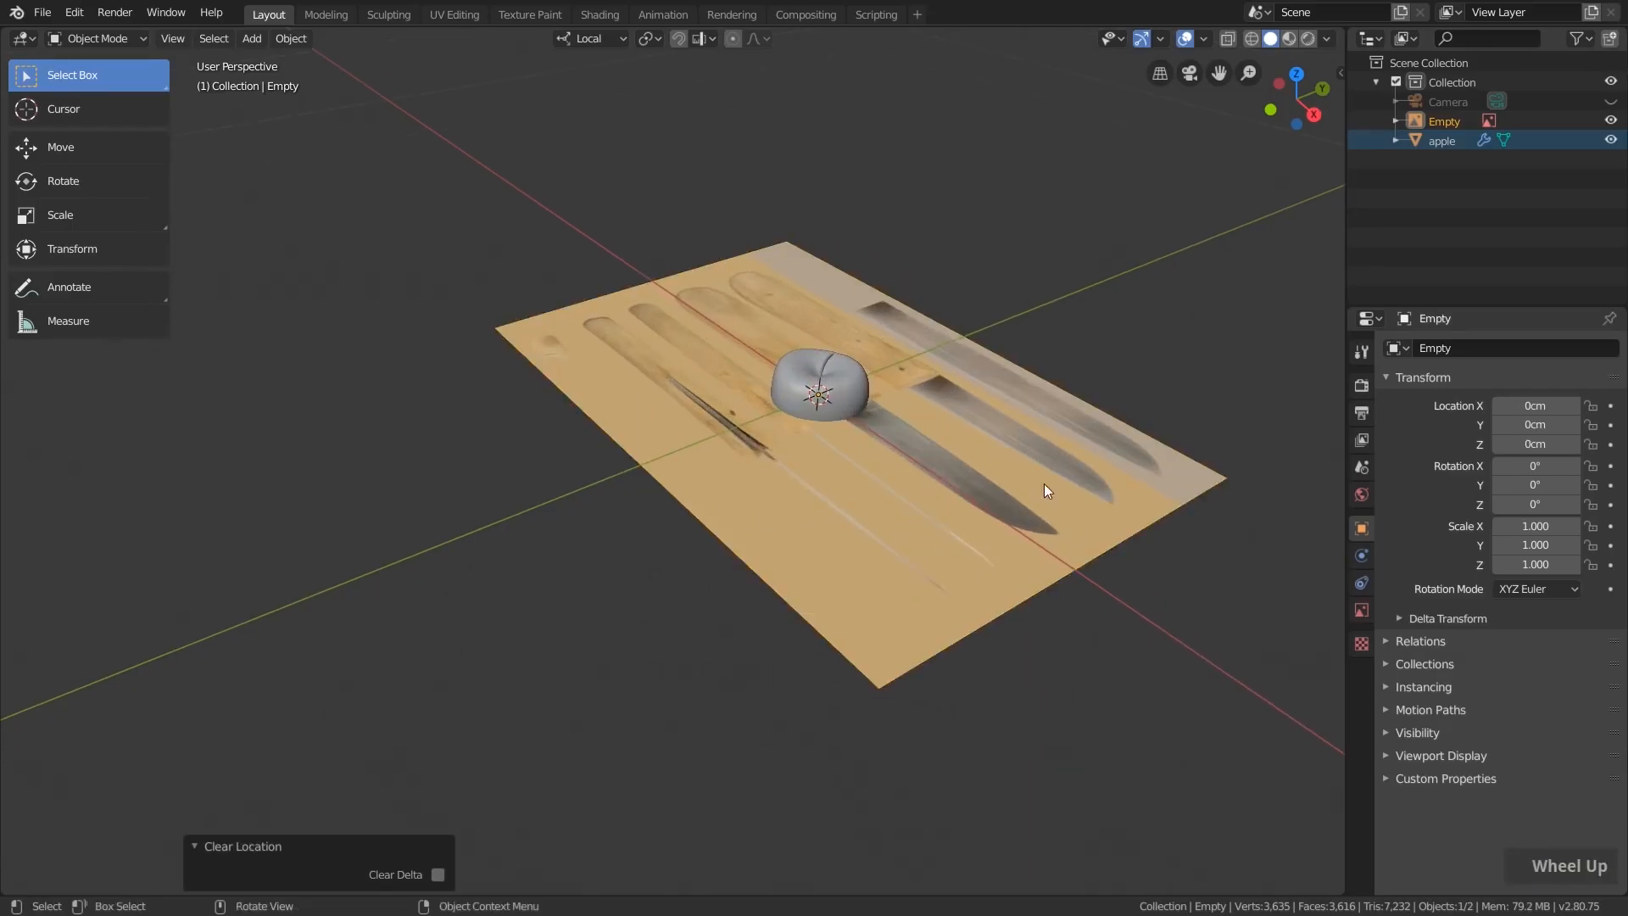
middle_drag(949, 498, 1050, 568)
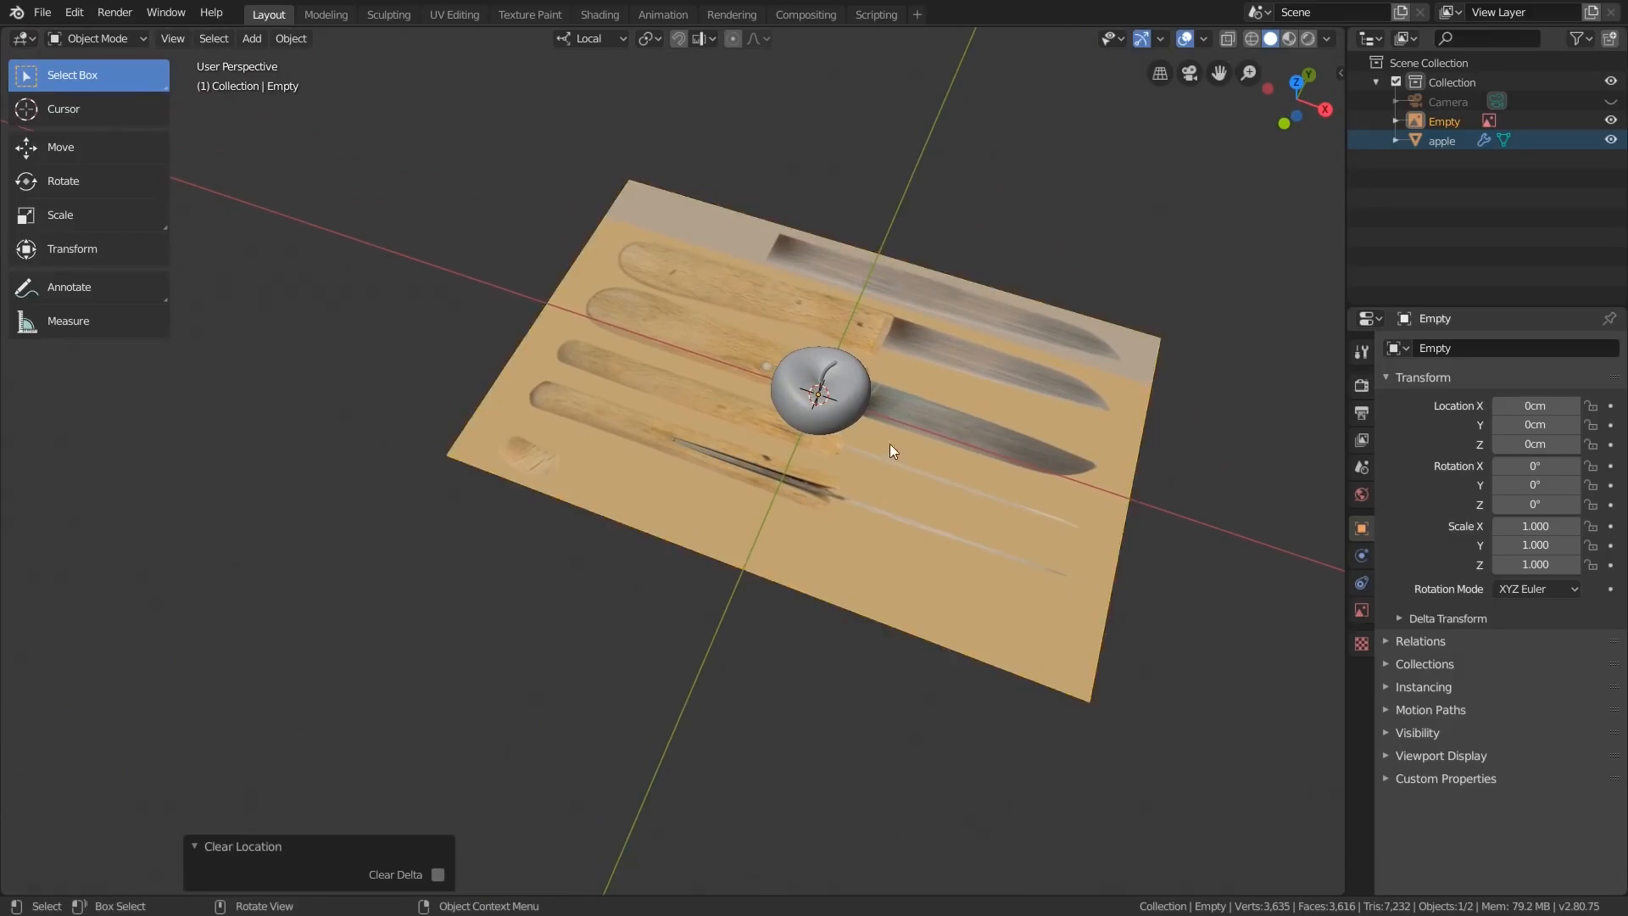
click(95, 145)
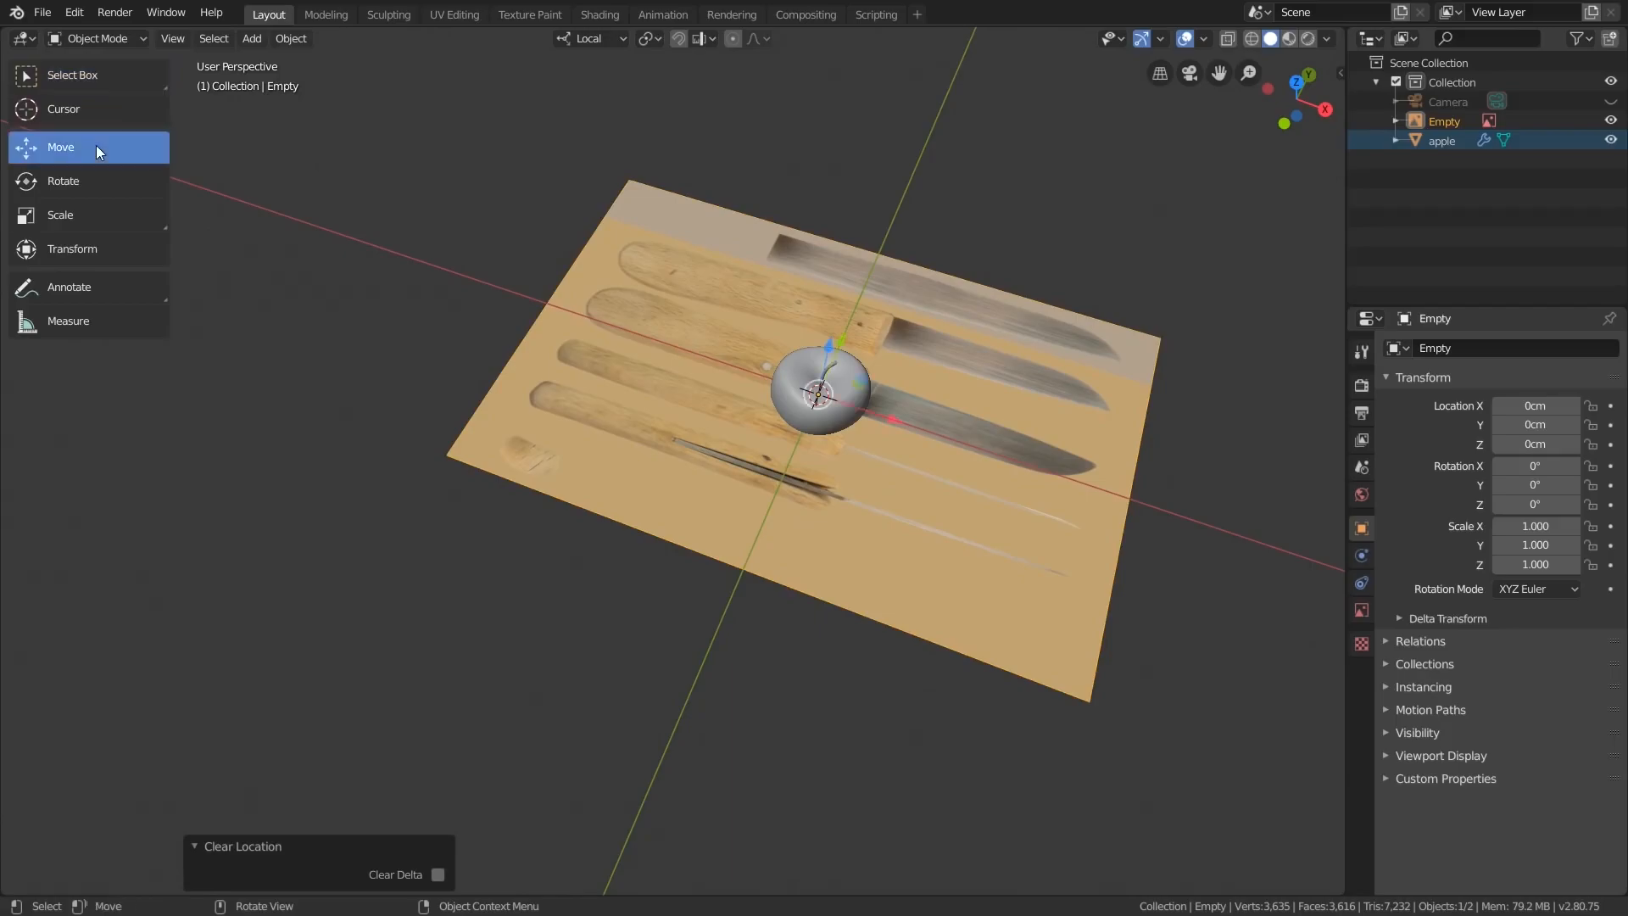
click(95, 182)
click(95, 214)
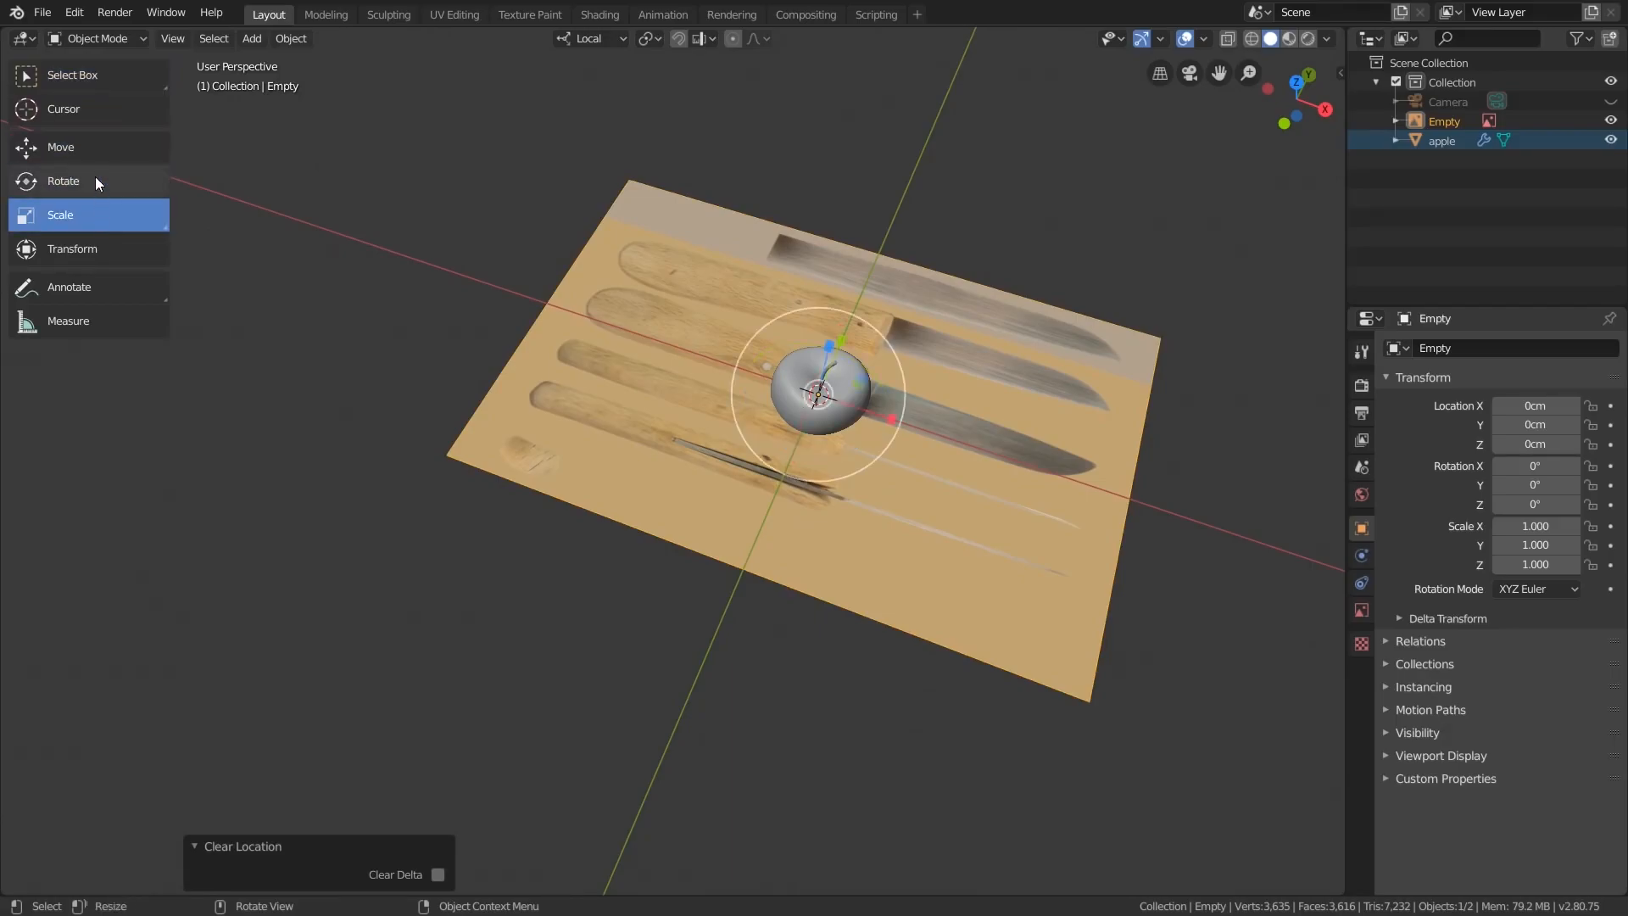
click(94, 148)
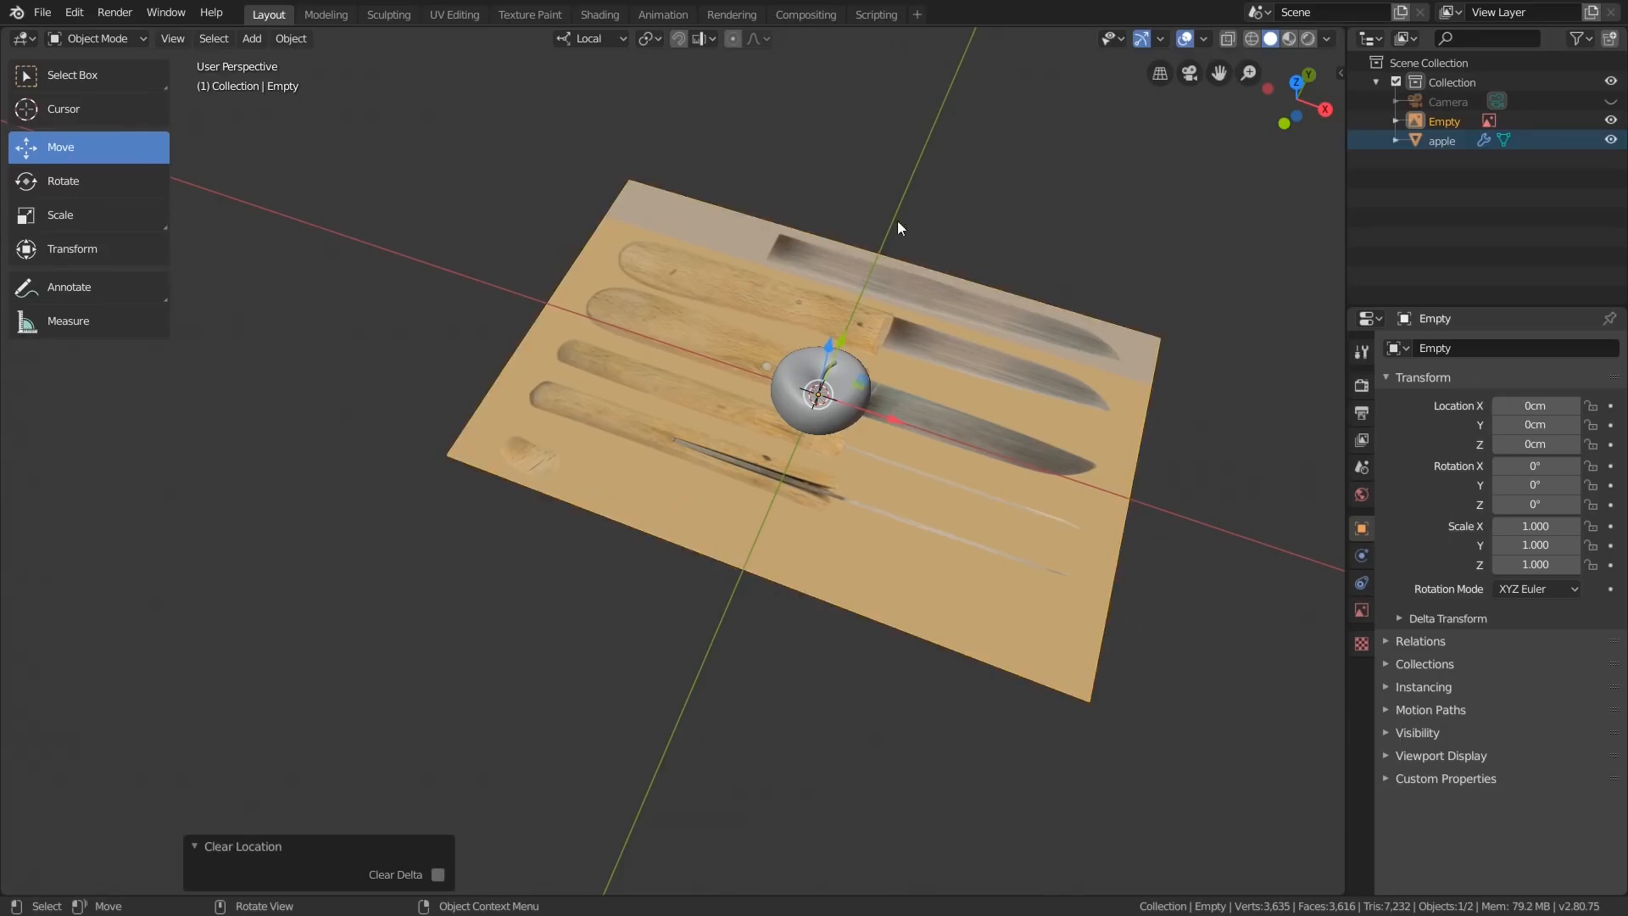
- From the top view, scale the knife reference image uniformly down to about 0.446
click(1296, 83)
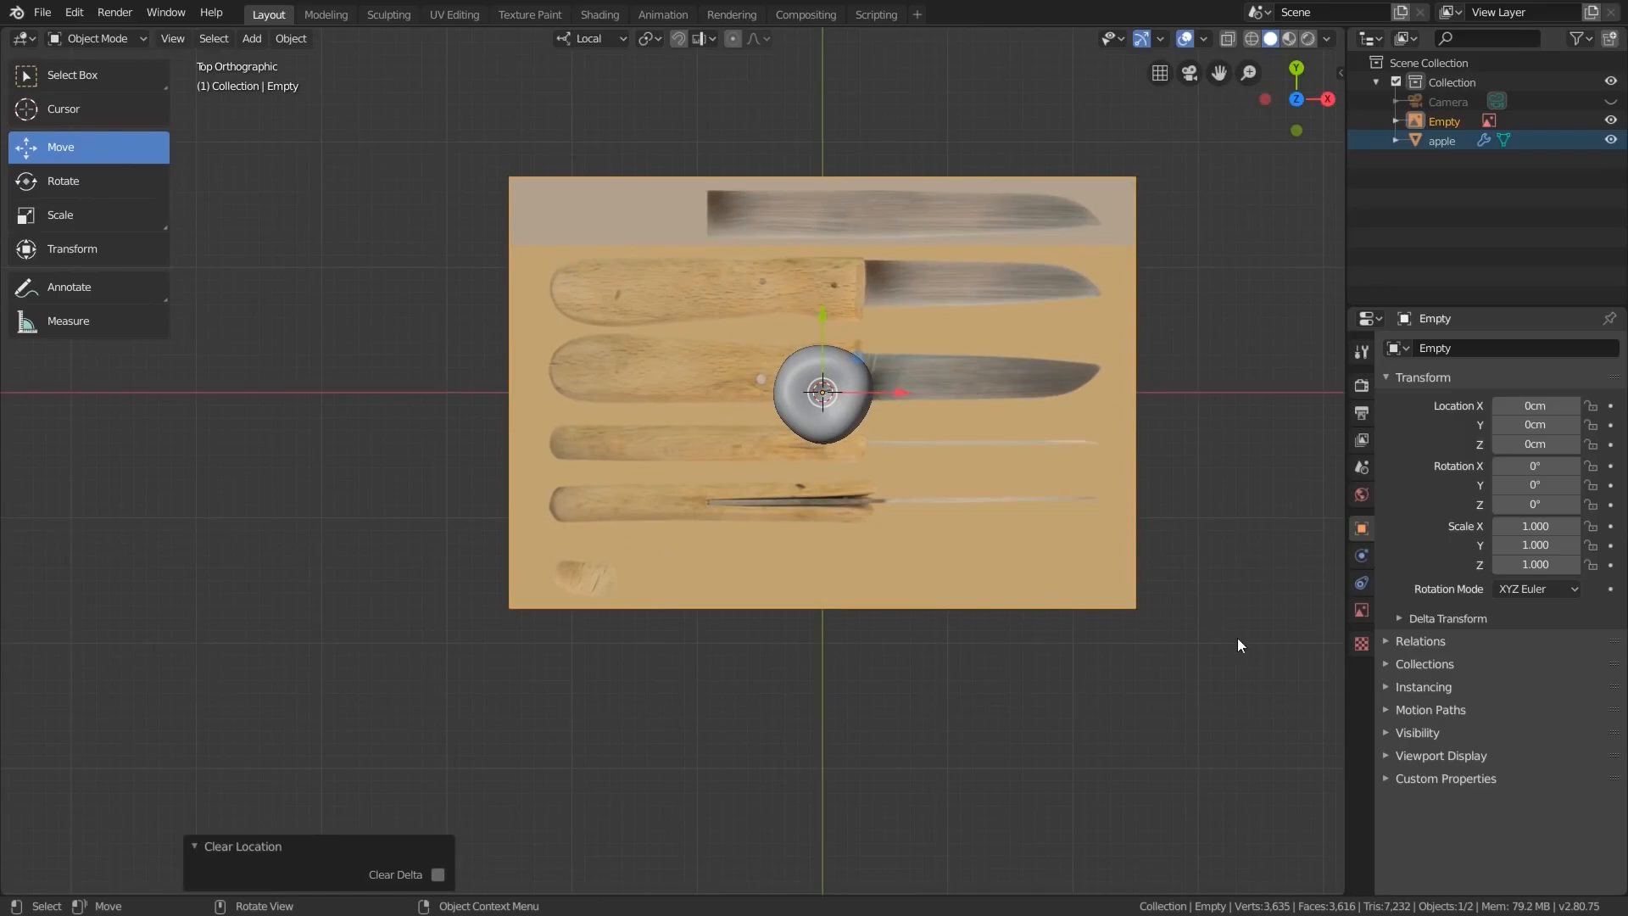
key(s)
click(981, 556)
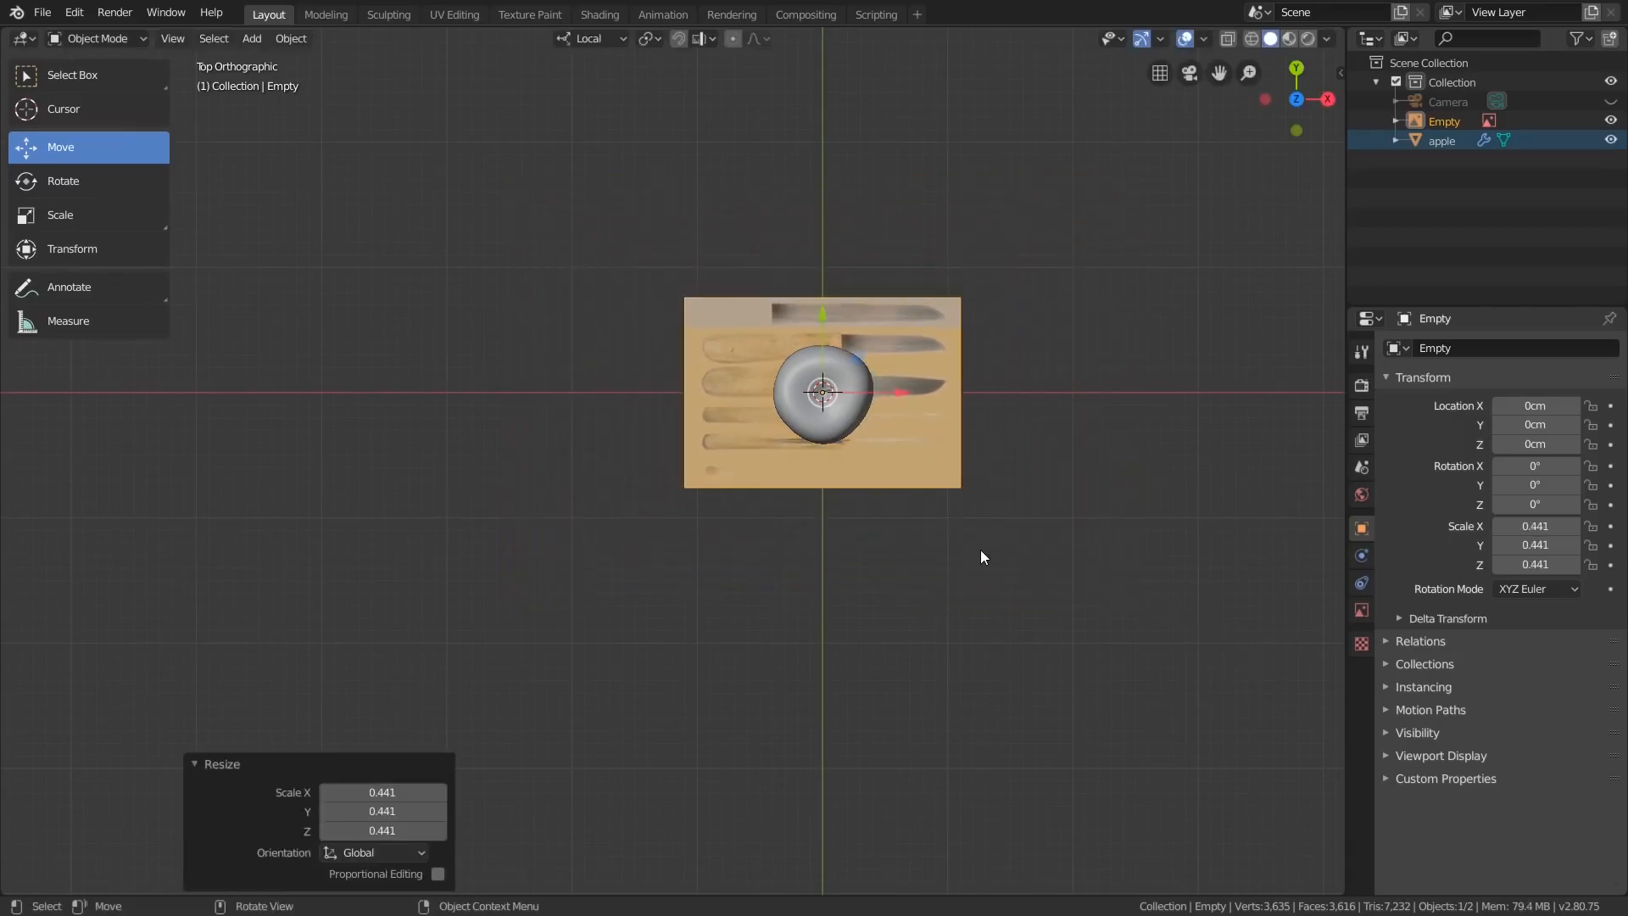
scroll(843, 331, up, 4)
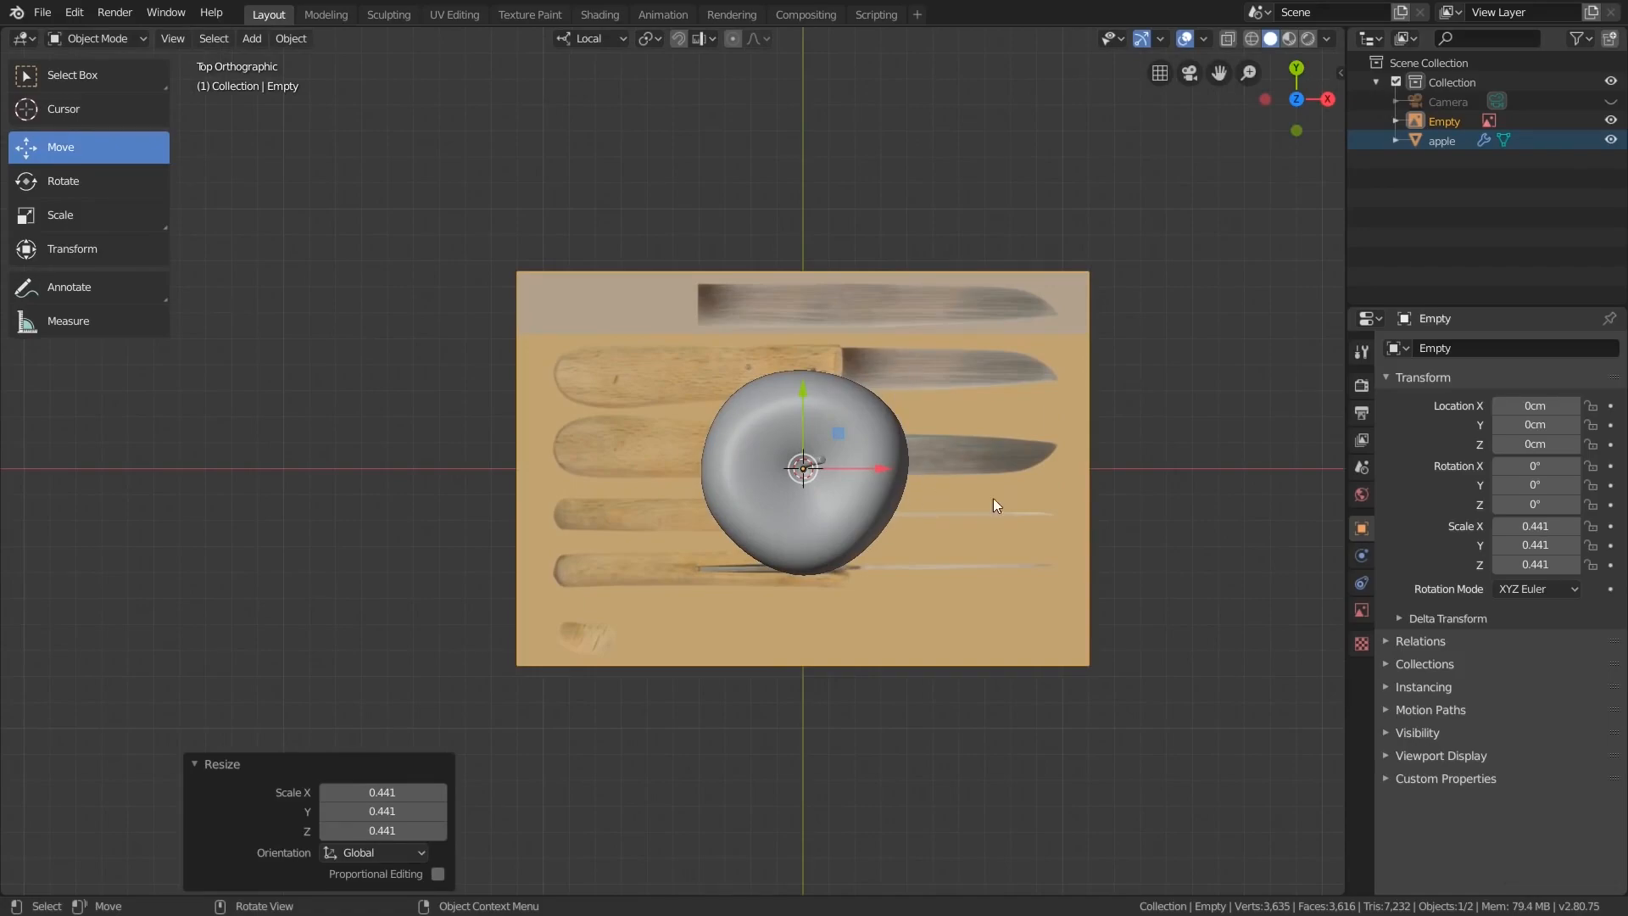
key(s)
click(1145, 522)
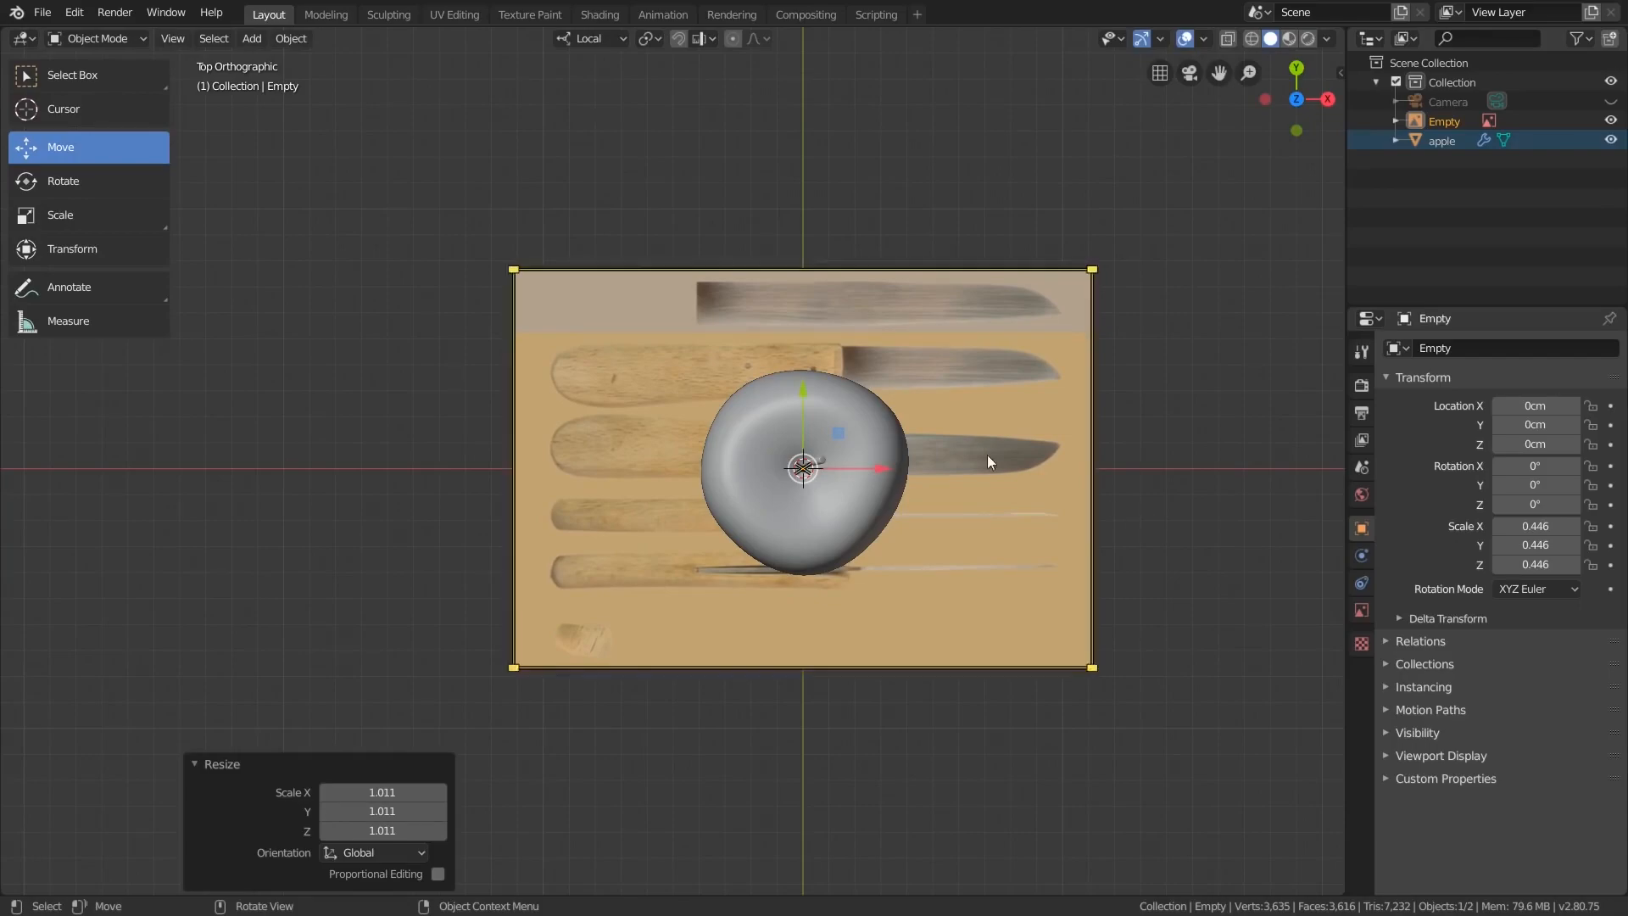
- Move the knife reference image along Y to about 1.76 cm and hide the apple
drag(805, 404, 799, 351)
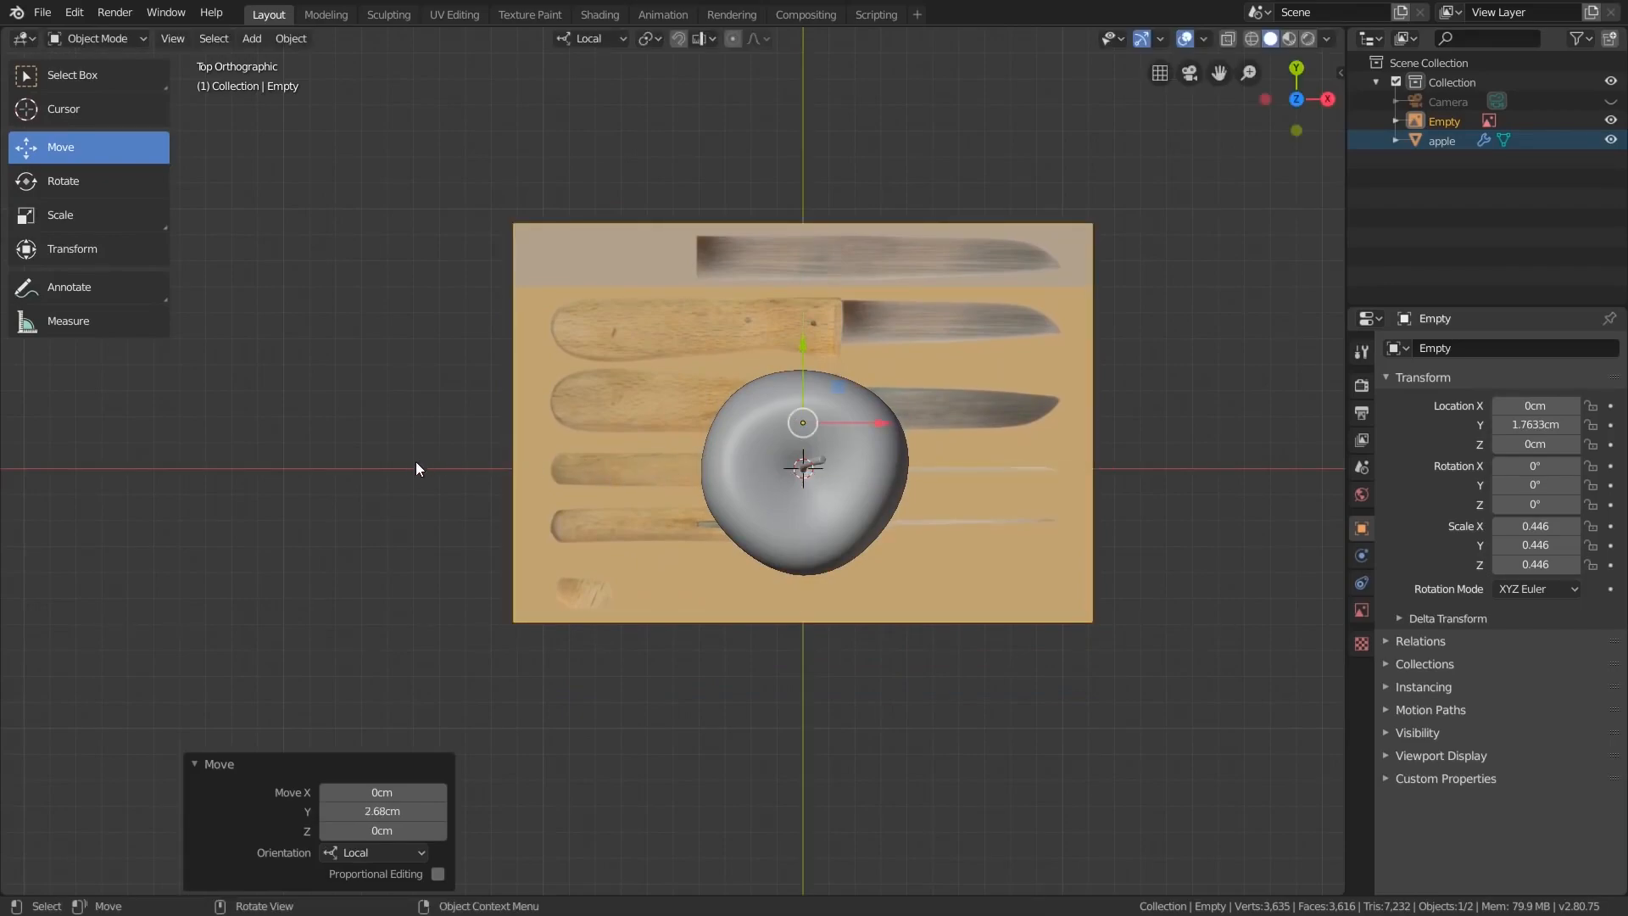
click(1610, 140)
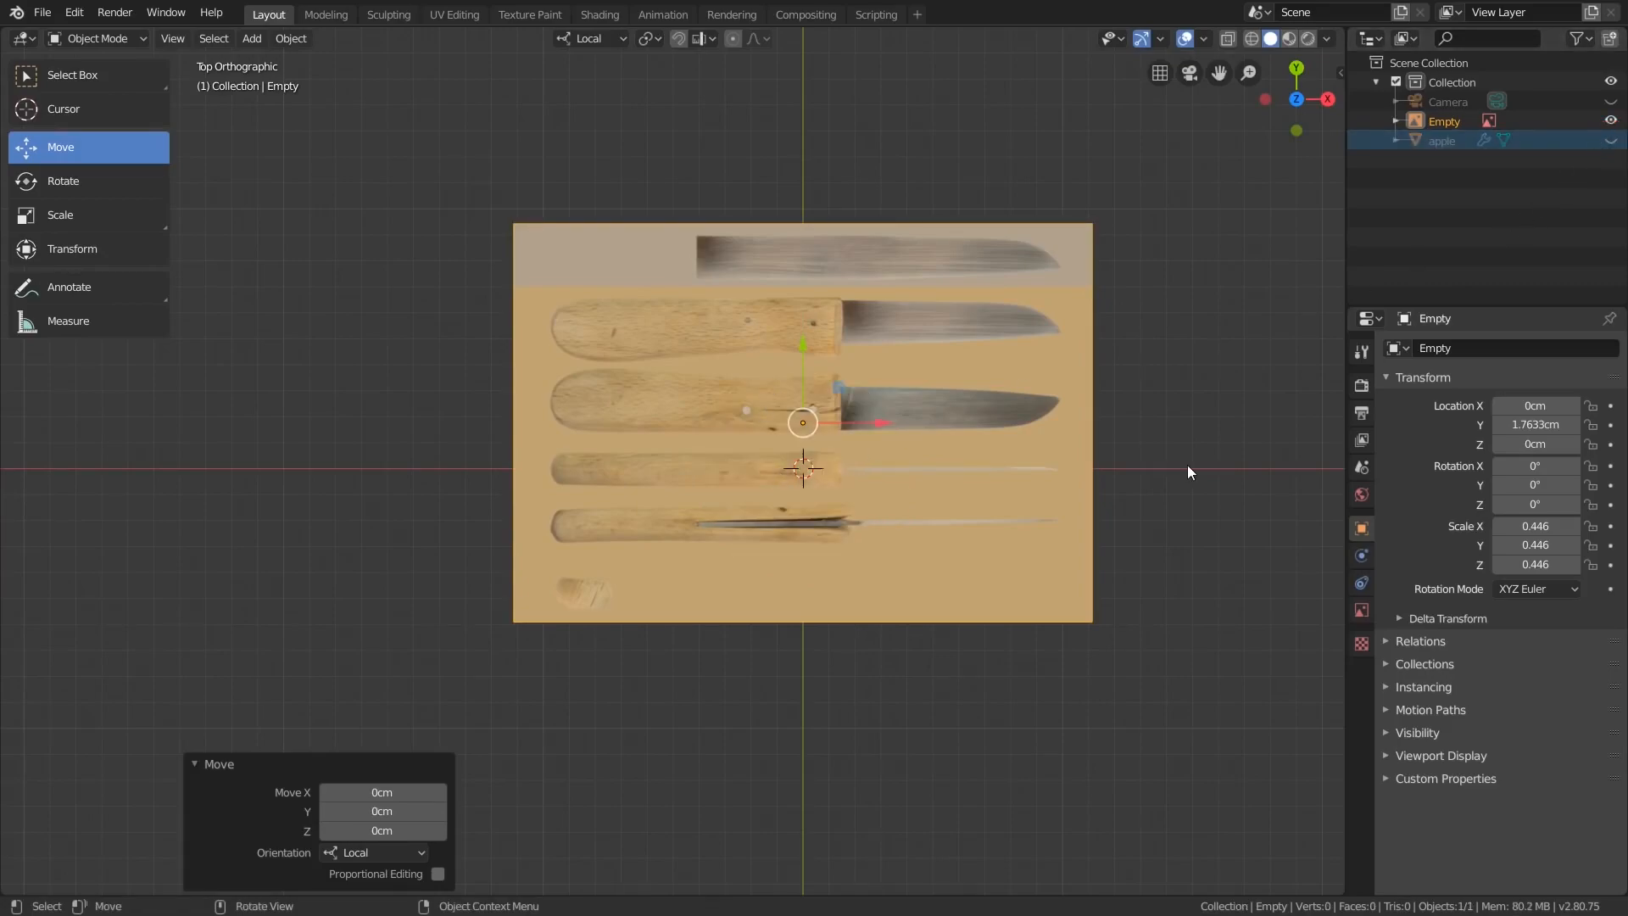
- Lower the knife reference image along Z by about 3.81 cm
middle_drag(862, 704, 841, 495)
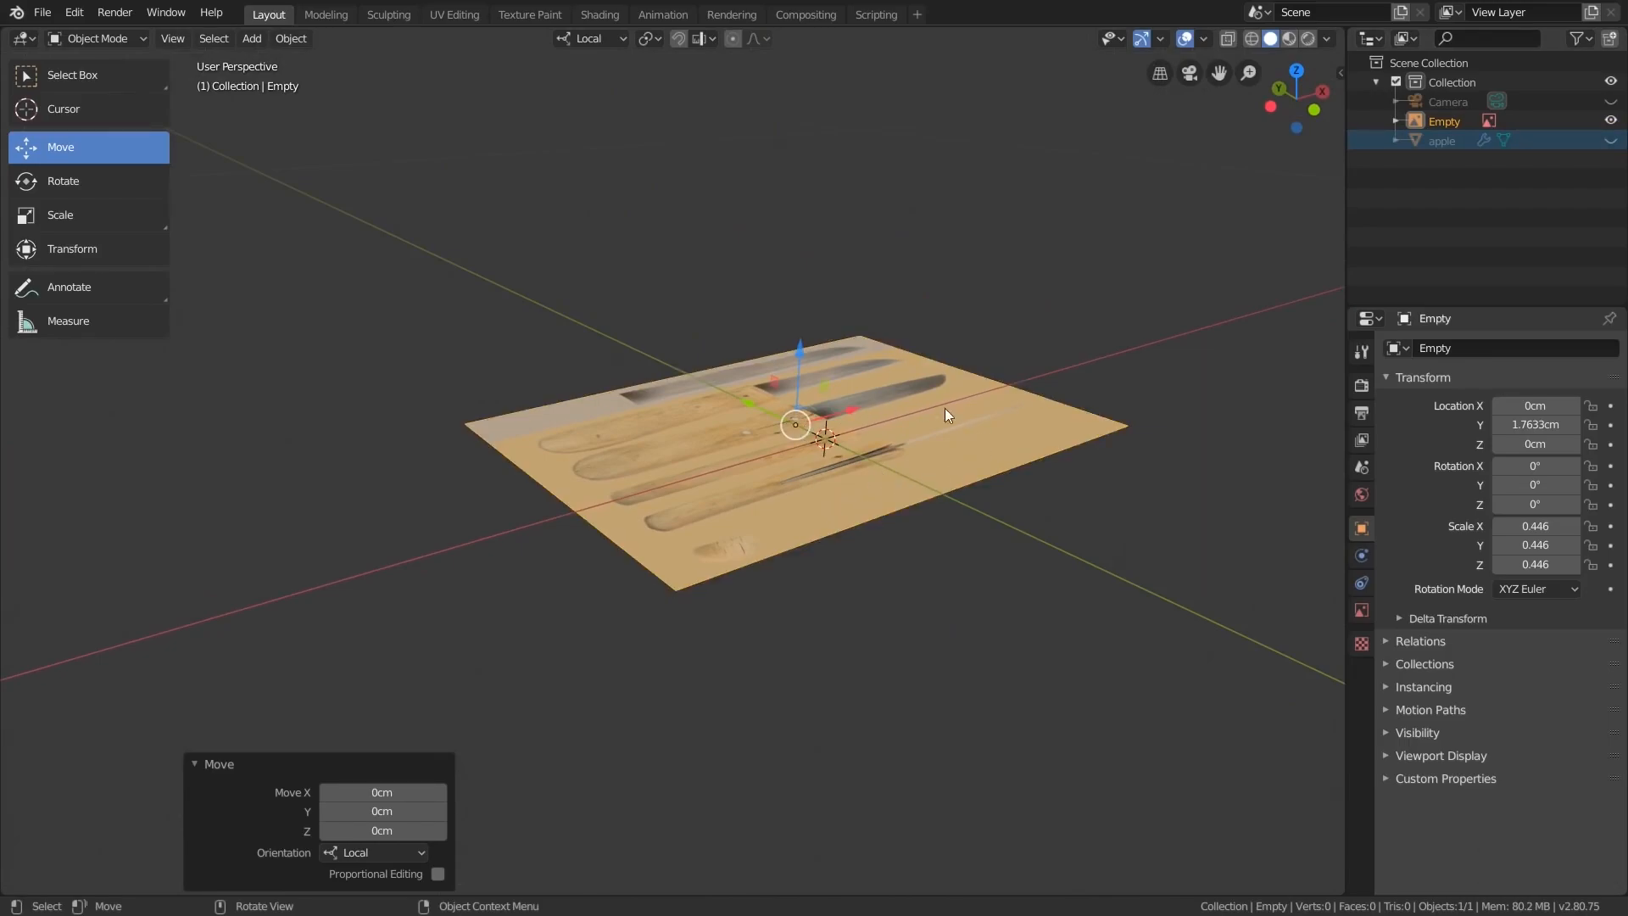
click(926, 491)
drag(802, 358, 797, 462)
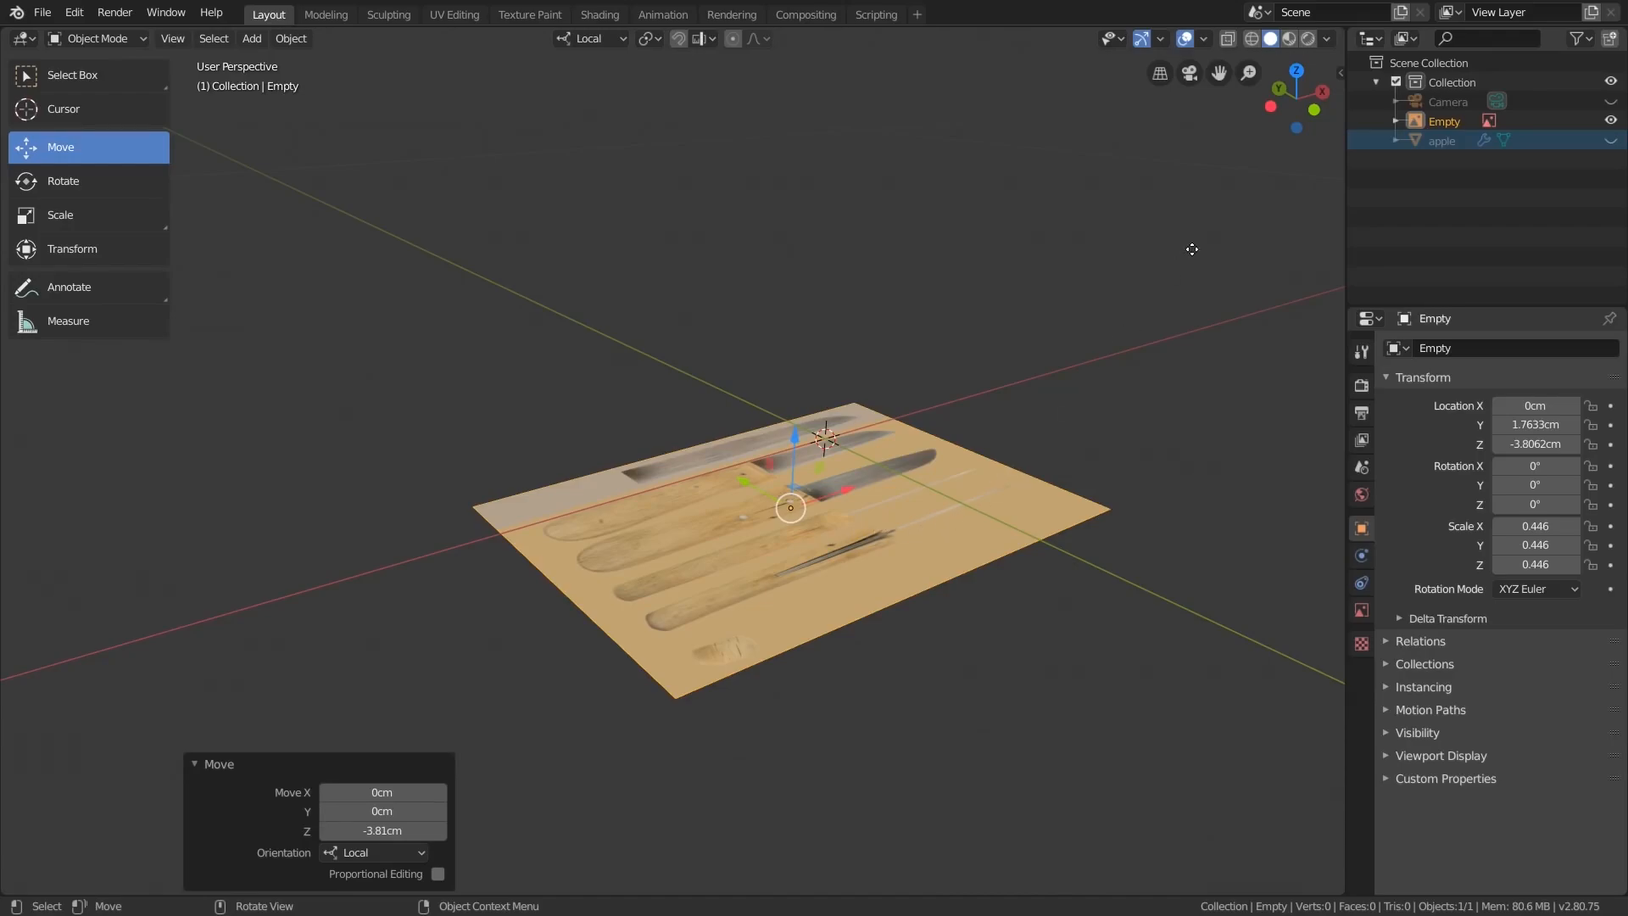
- From the left view, duplicate the reference image and place the copy about 4.02 cm along Y and 5.16 cm up in Z
click(1271, 108)
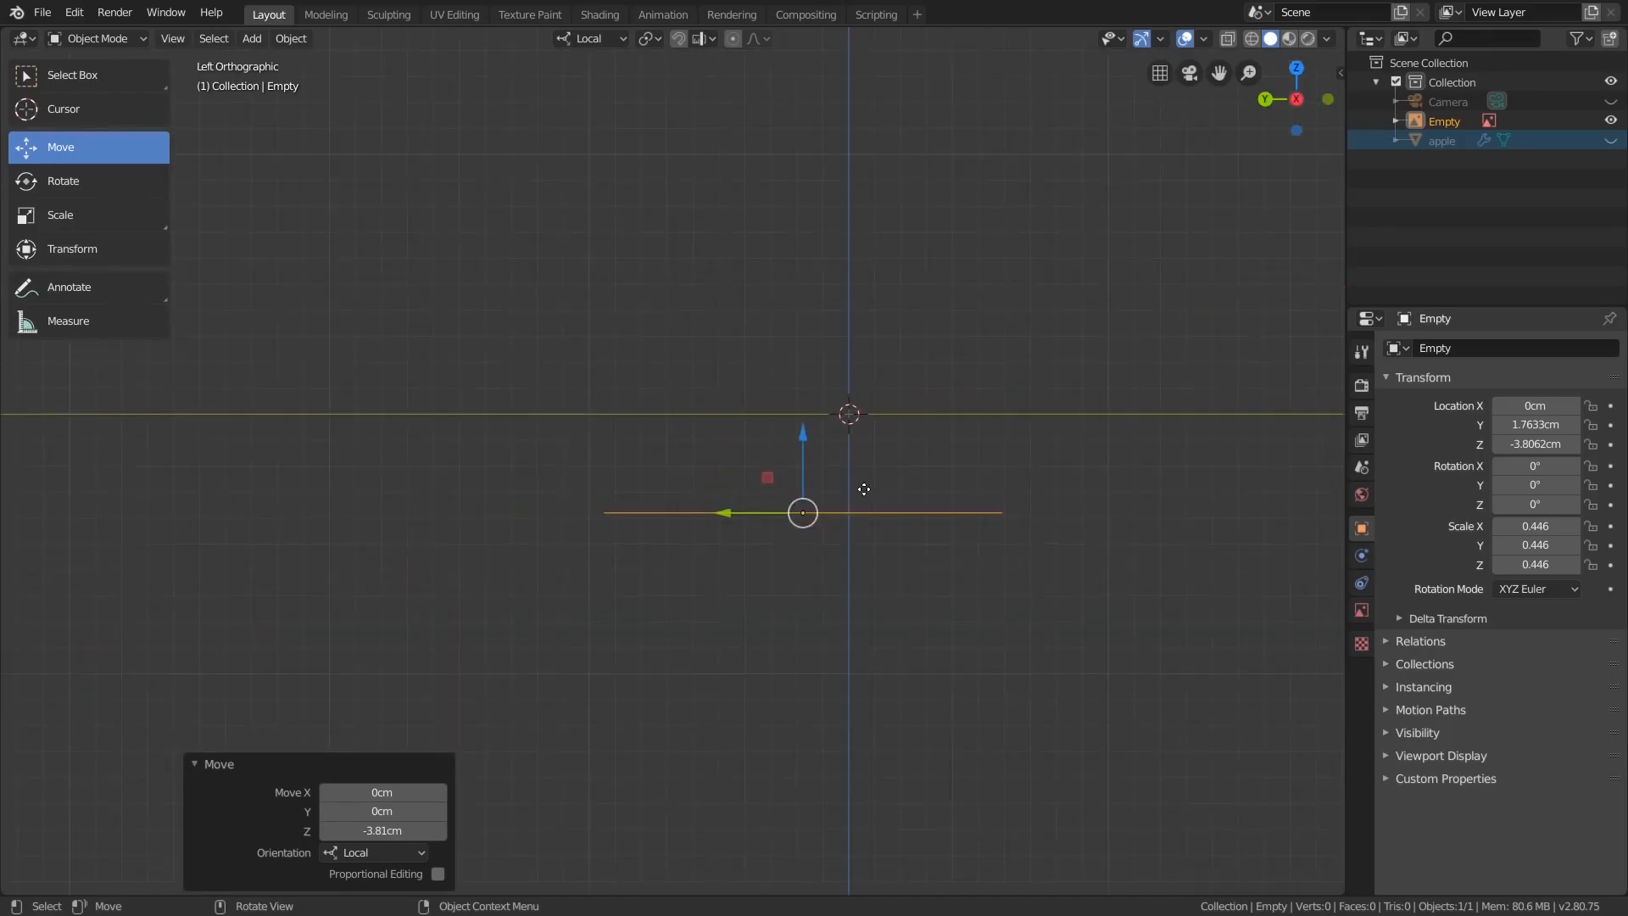
right_click(756, 363)
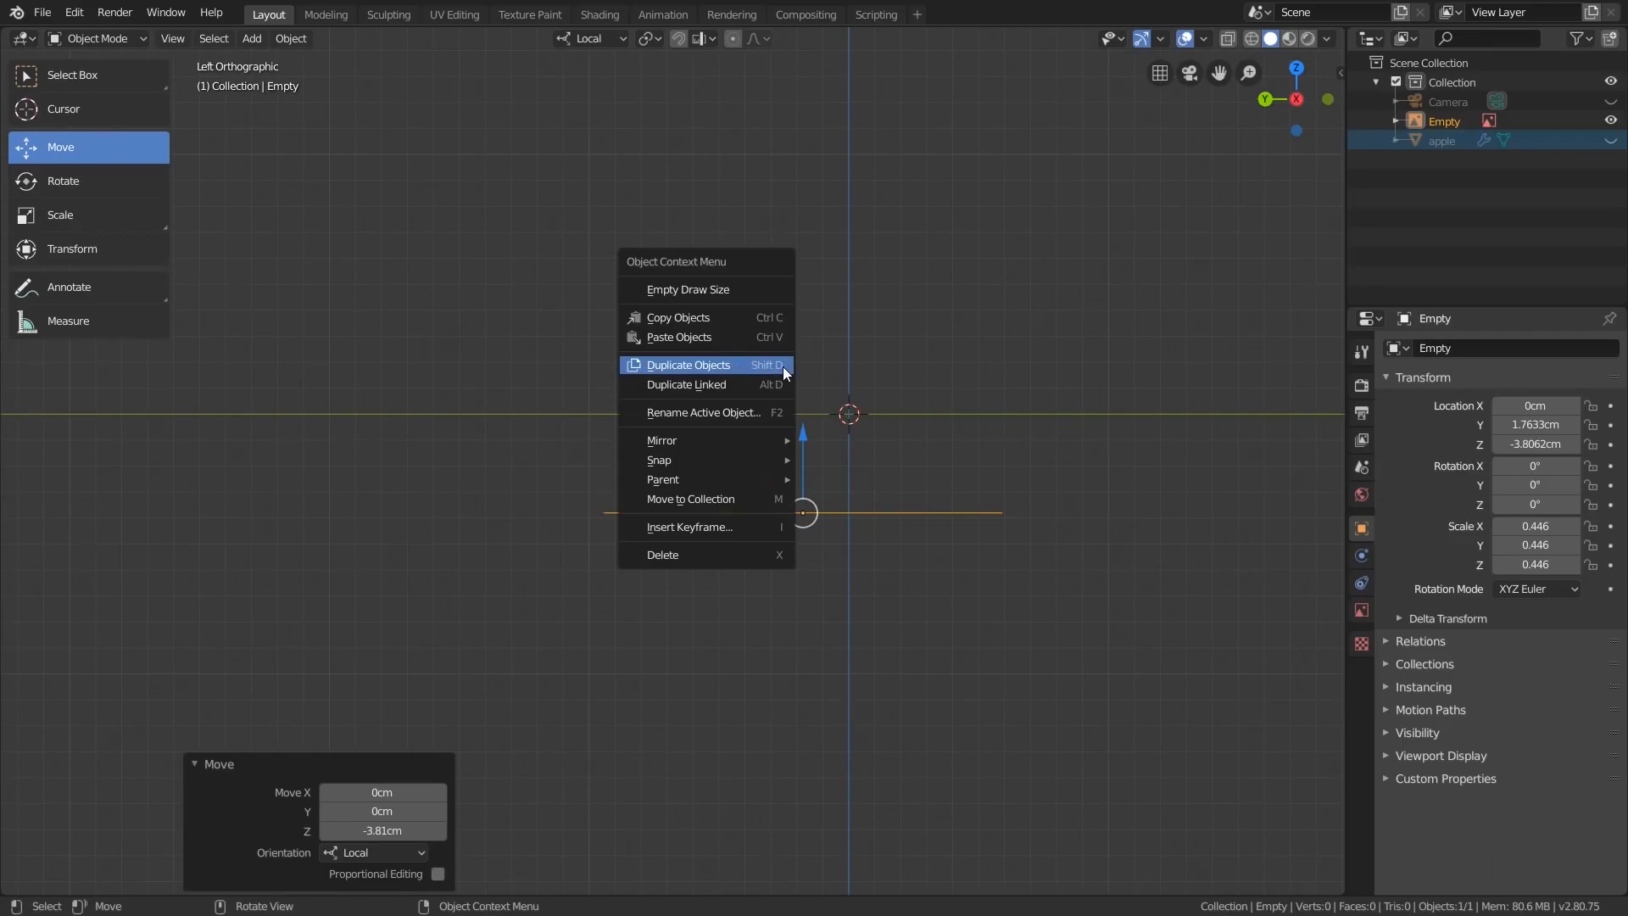
click(781, 367)
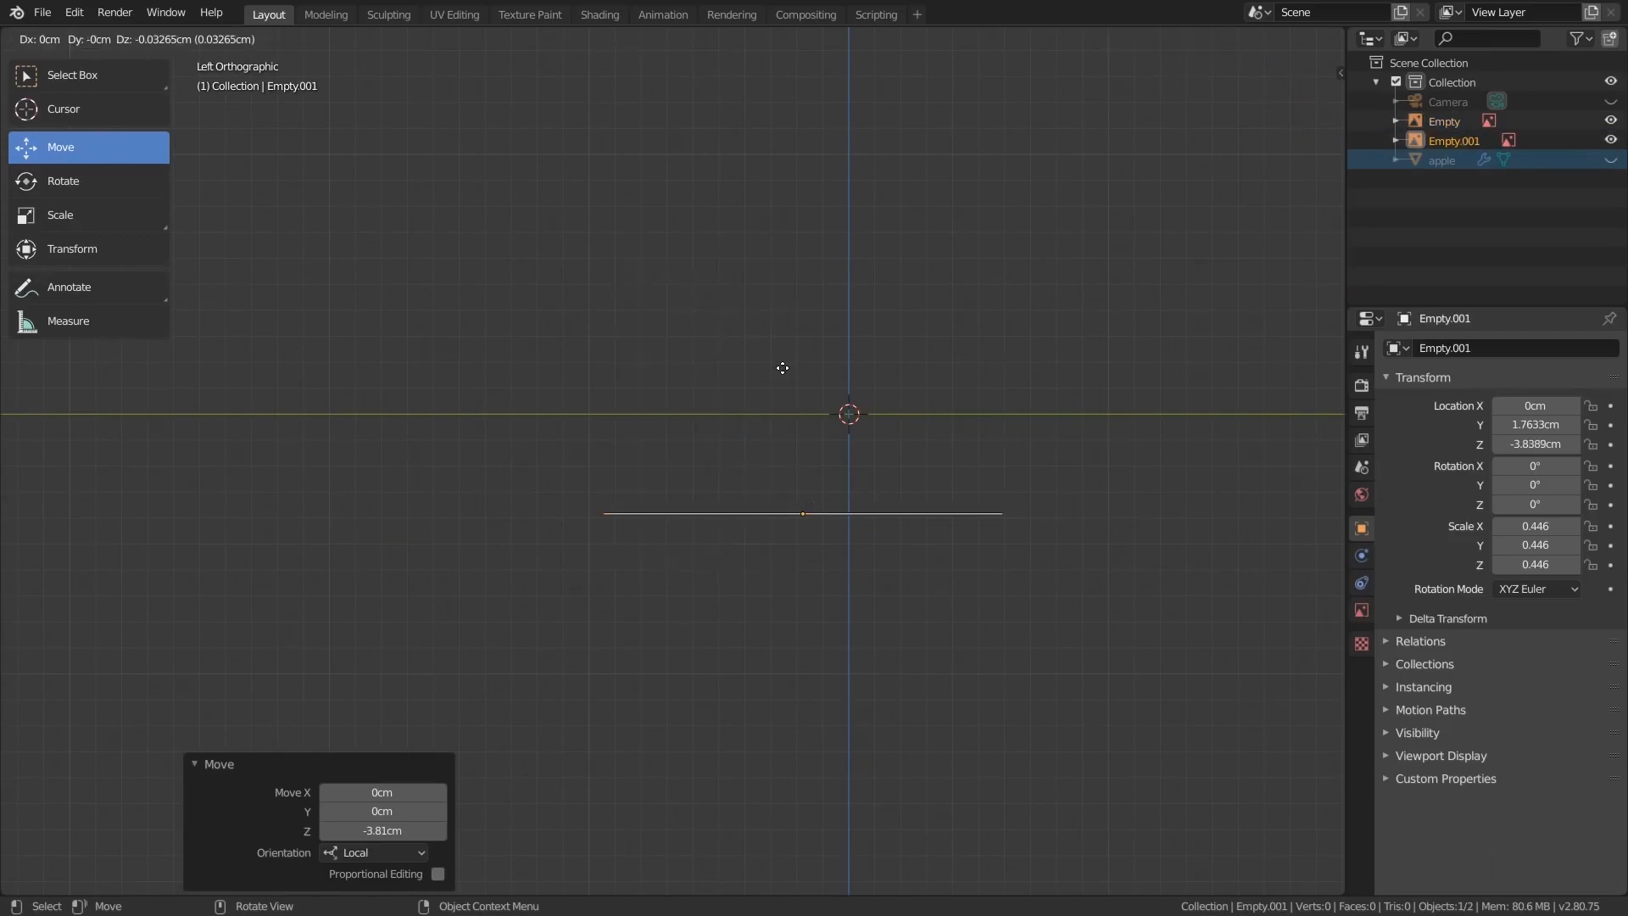
click(678, 232)
- Rotate the duplicated reference image 90° about its local X axis so that it stands upright
middle_drag(678, 232, 993, 402)
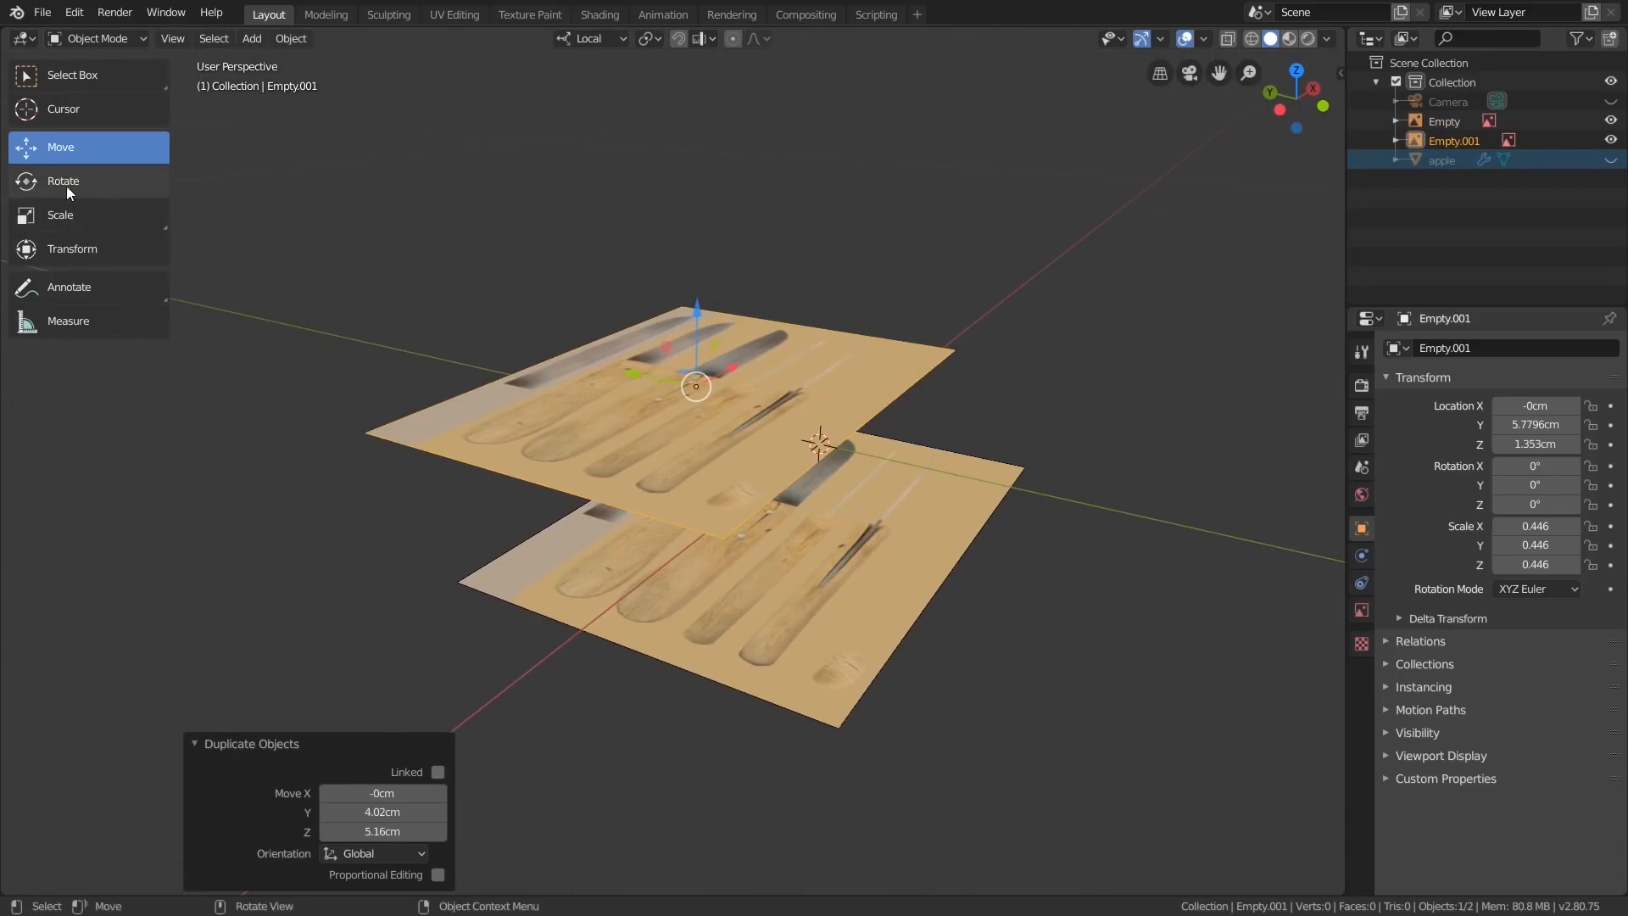
key(r)
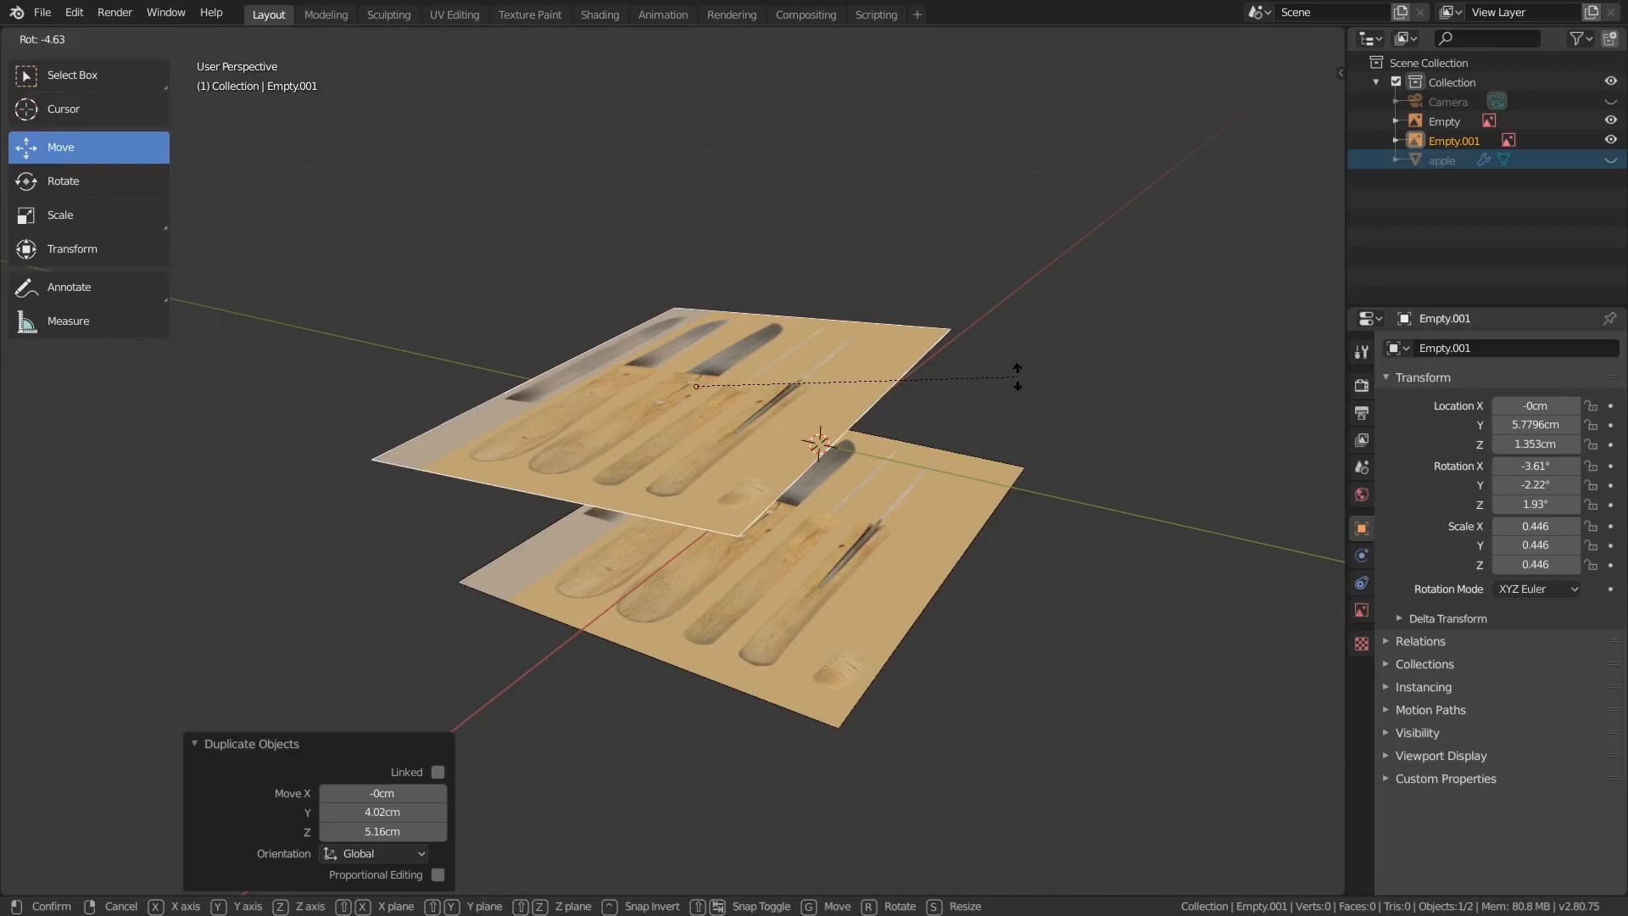
key(x)
key(x)
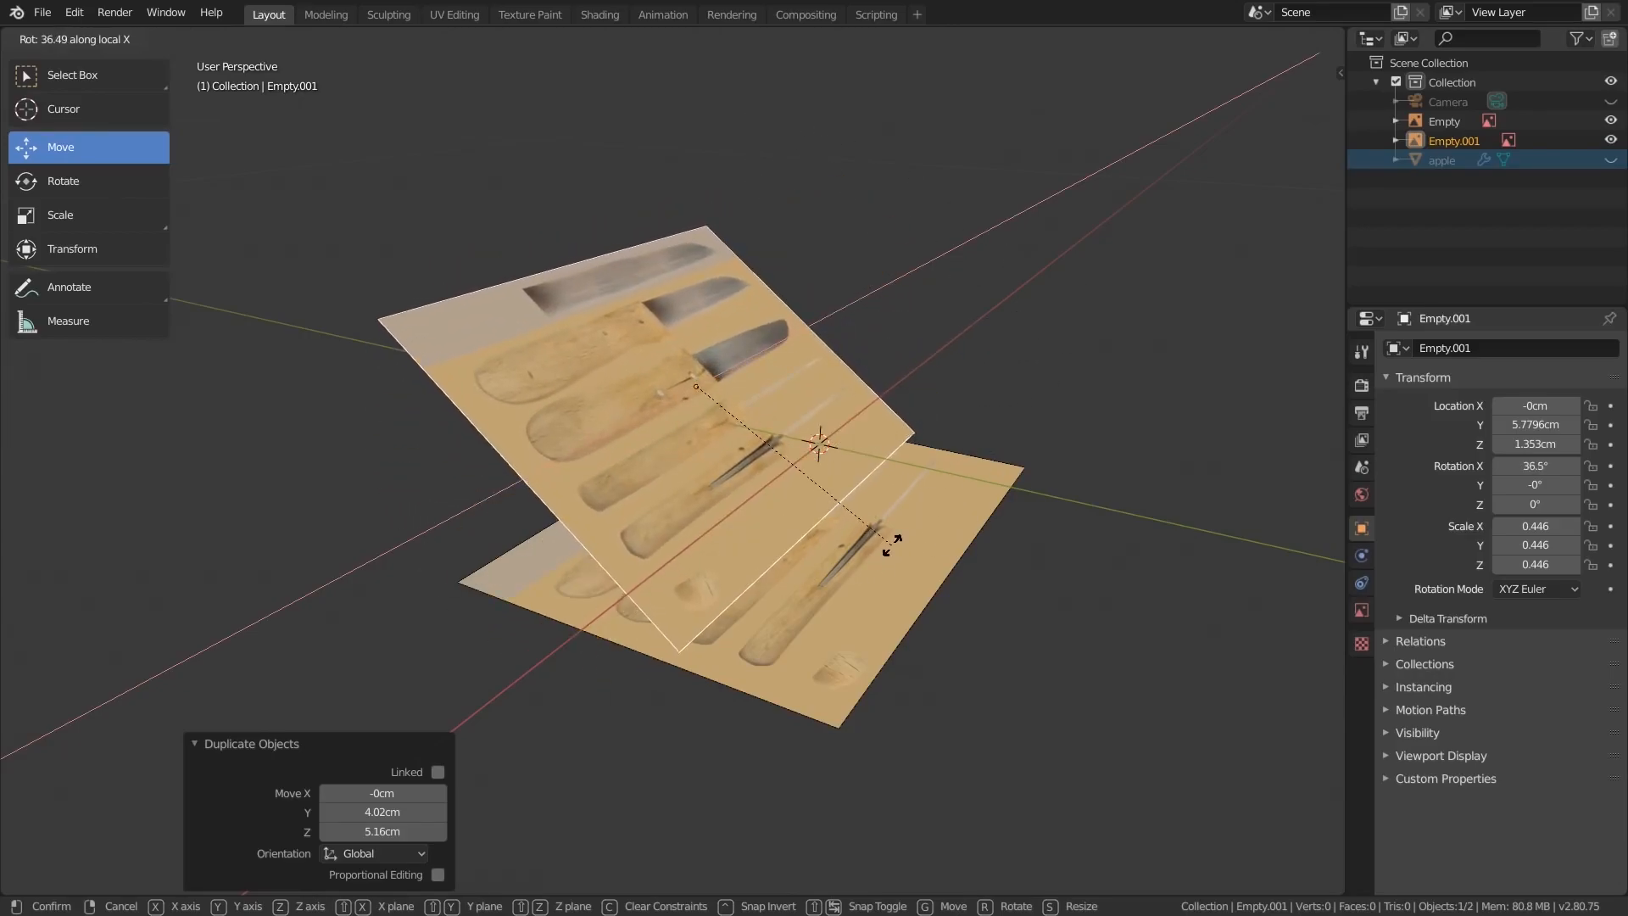
key(z)
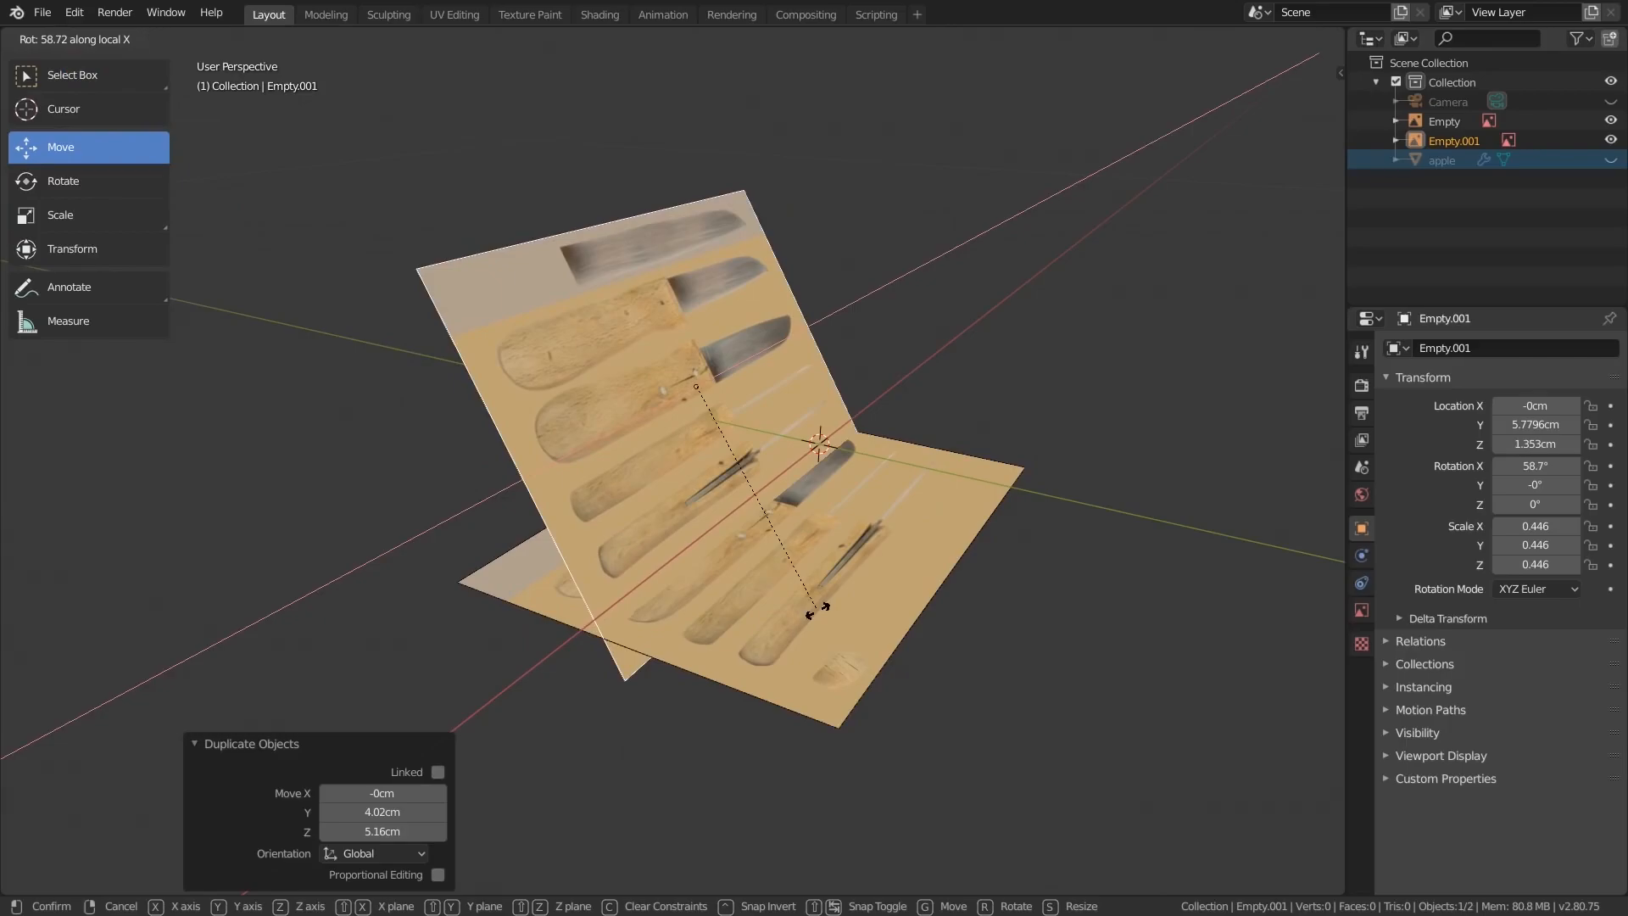
text(90)
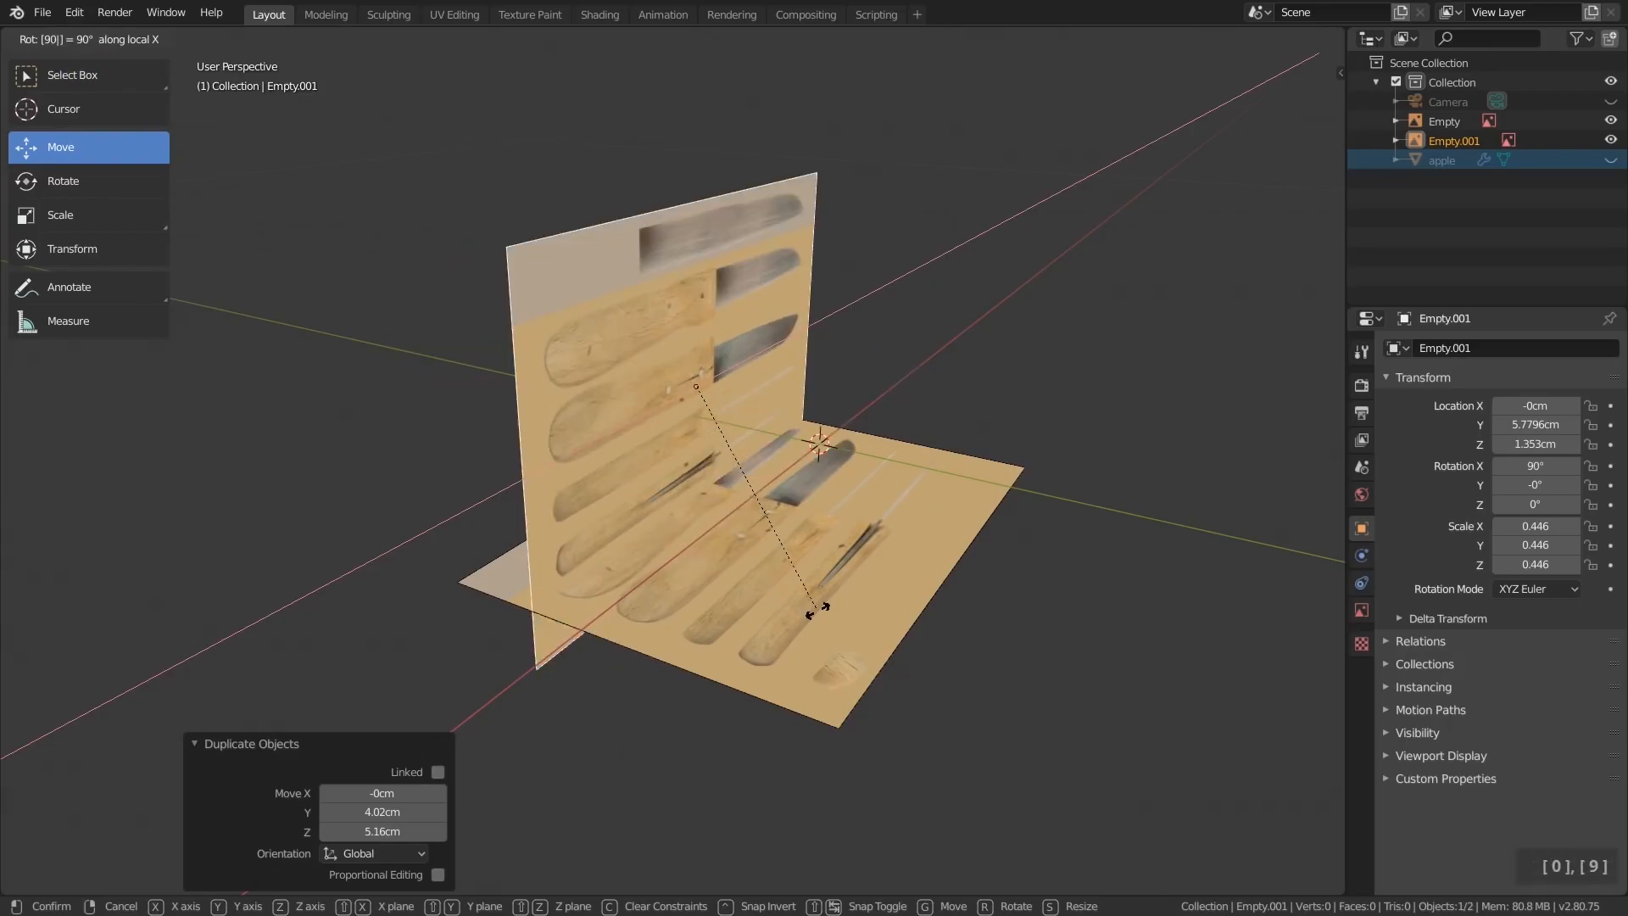
key(Return)
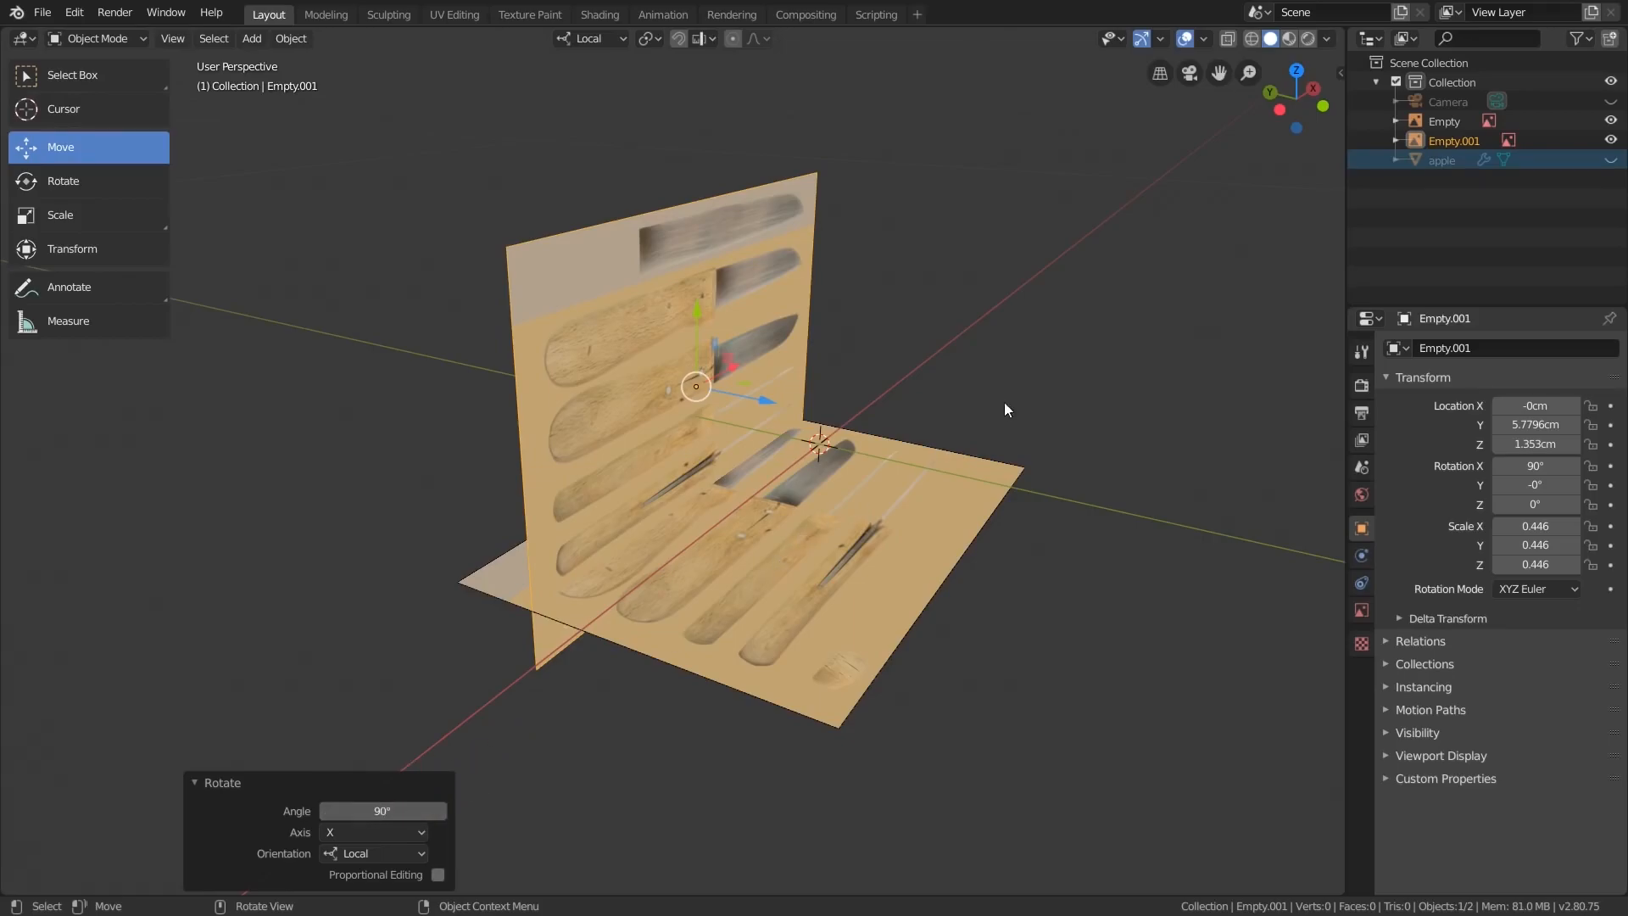
- From the front view, move the upright reference image about -5.06 cm along its local Y axis
key(KP_1)
key(g)
key(z)
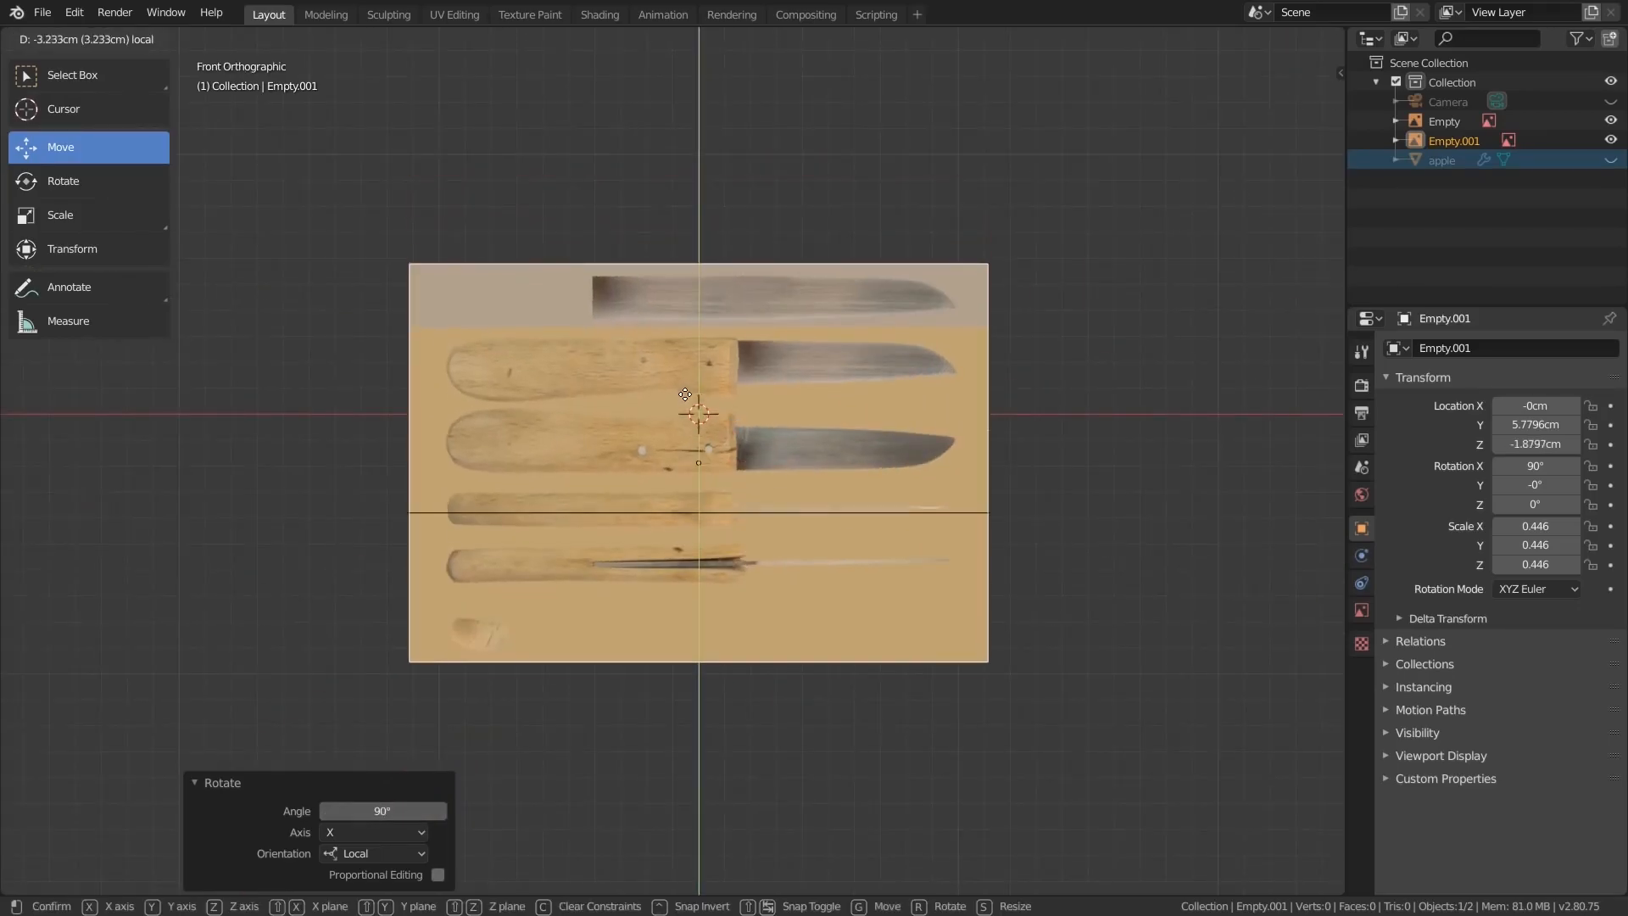
click(675, 433)
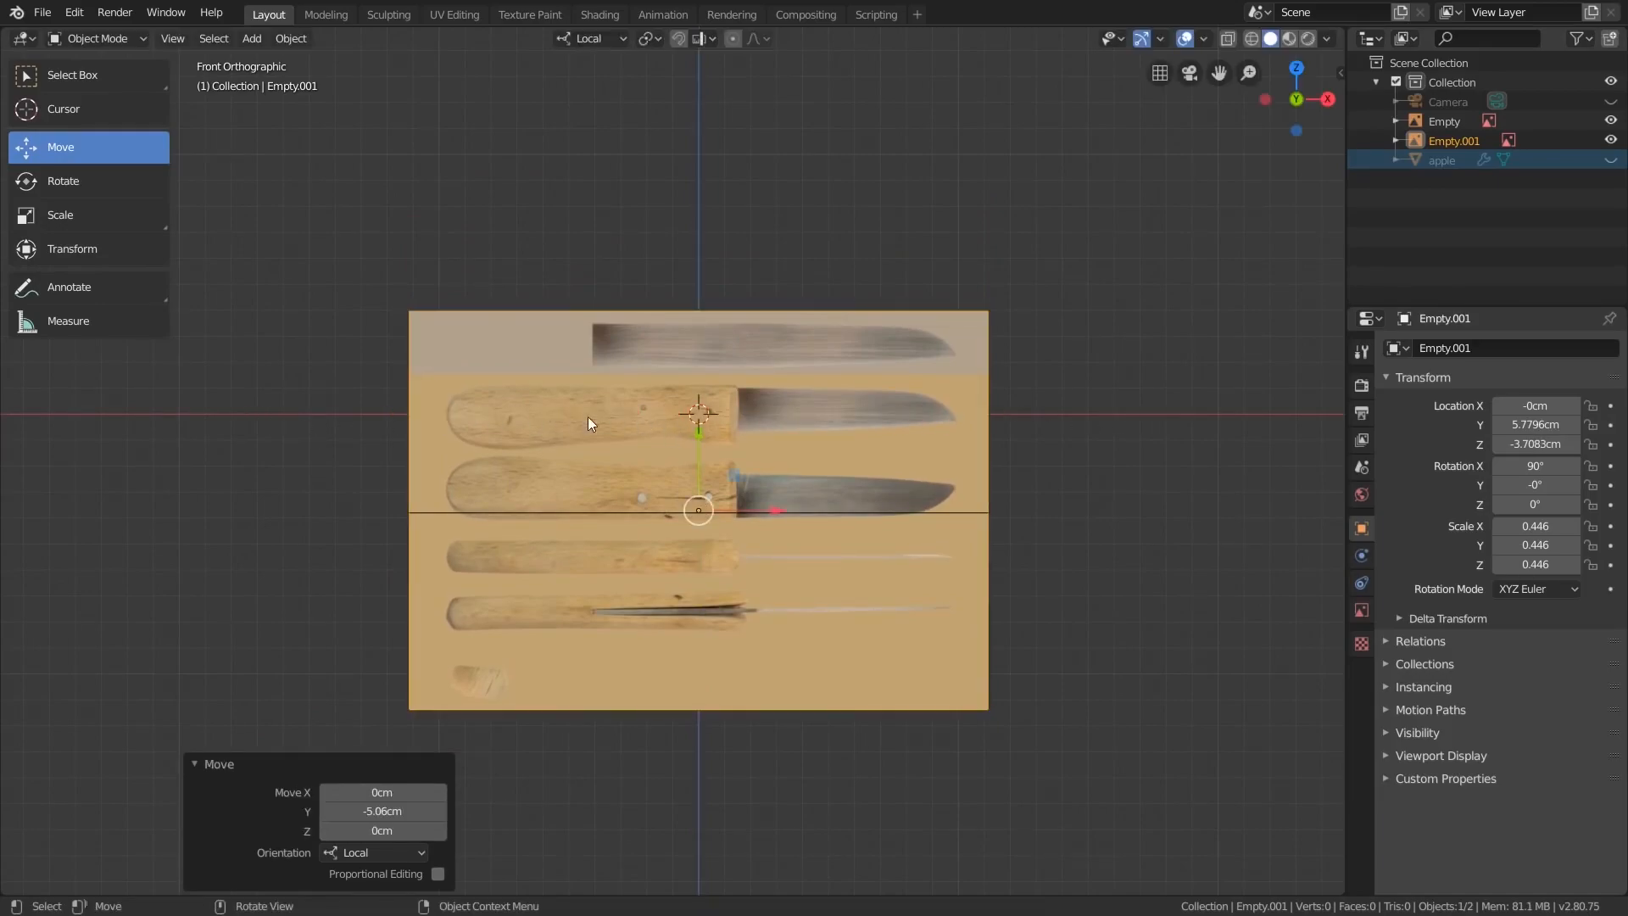
- Snap the 3D cursor to the world origin
middle_drag(538, 418, 756, 439)
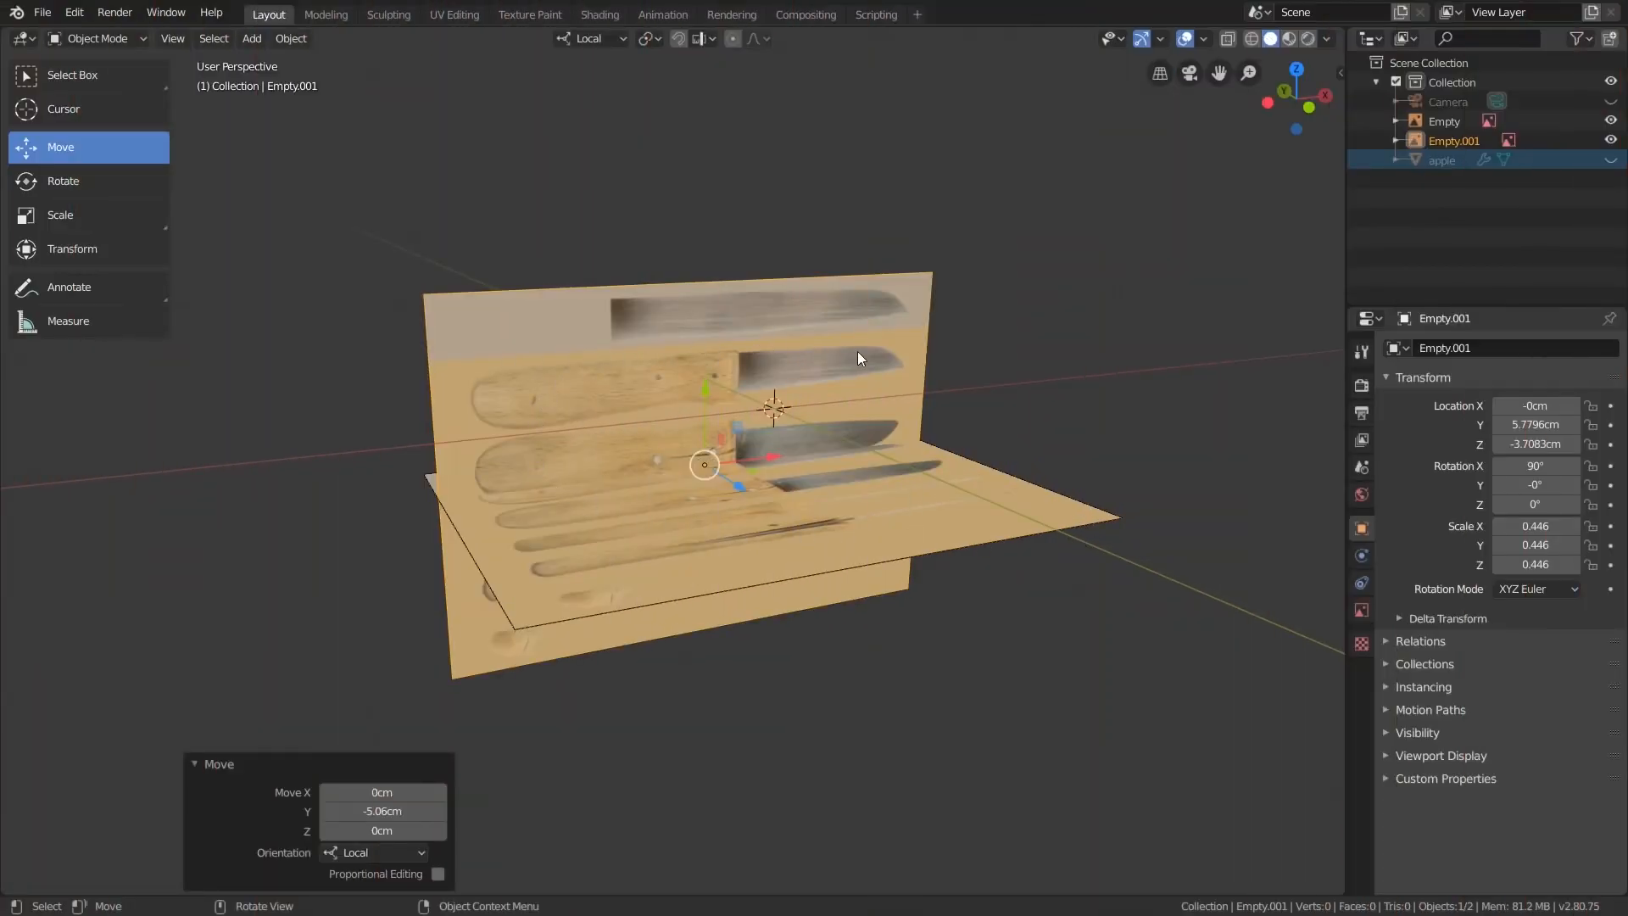
middle_drag(866, 371, 856, 370)
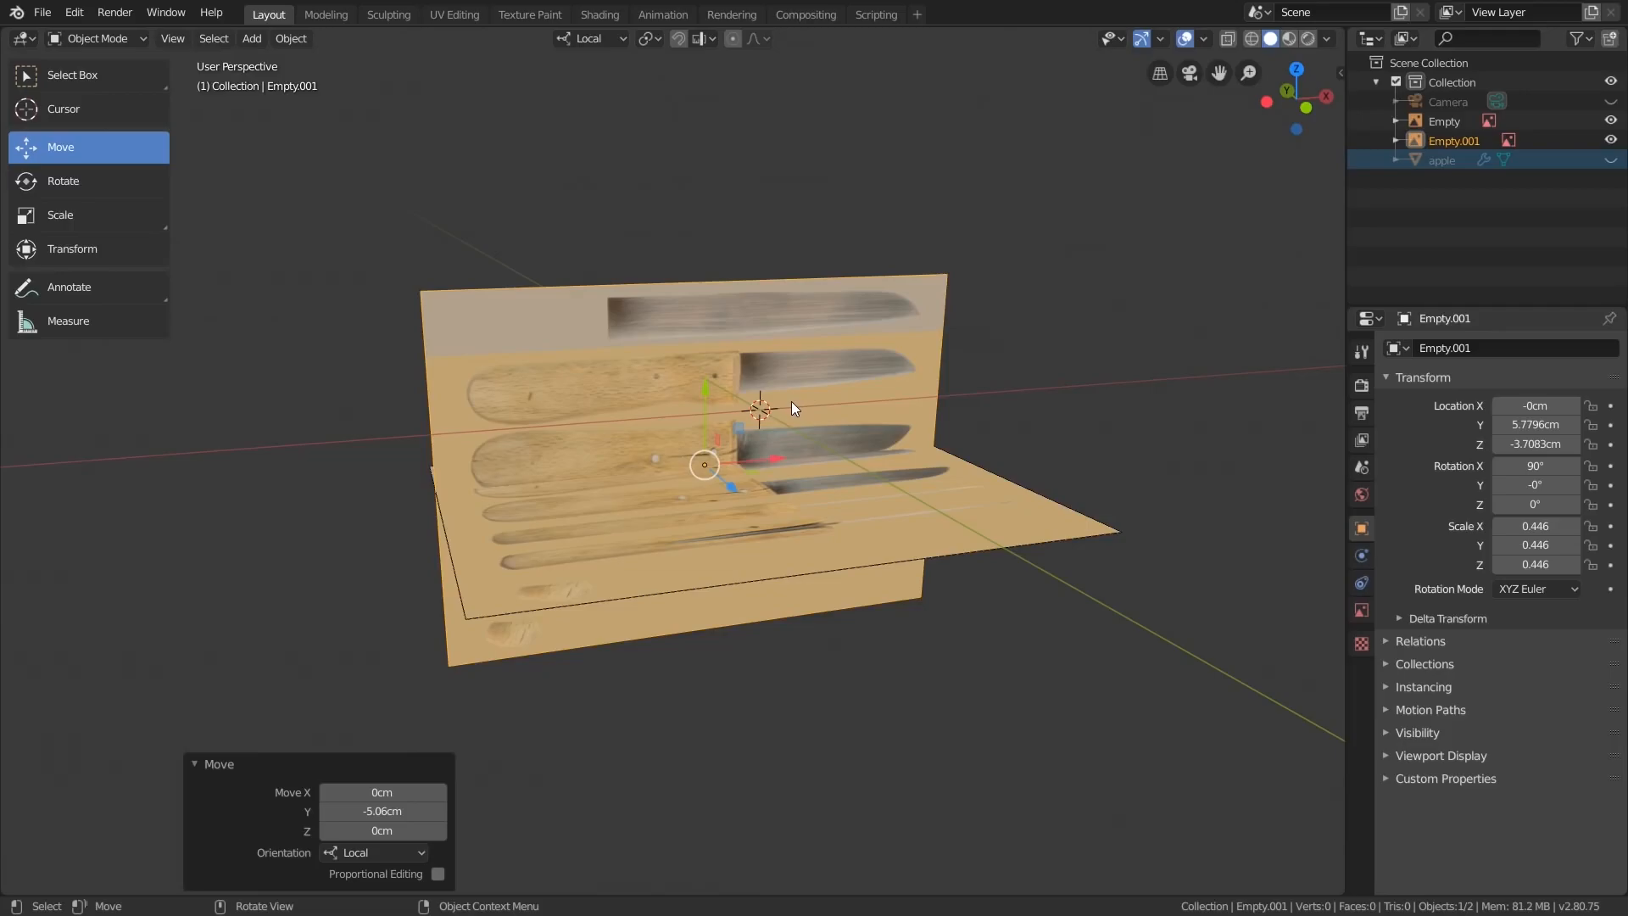
right_click(1004, 318)
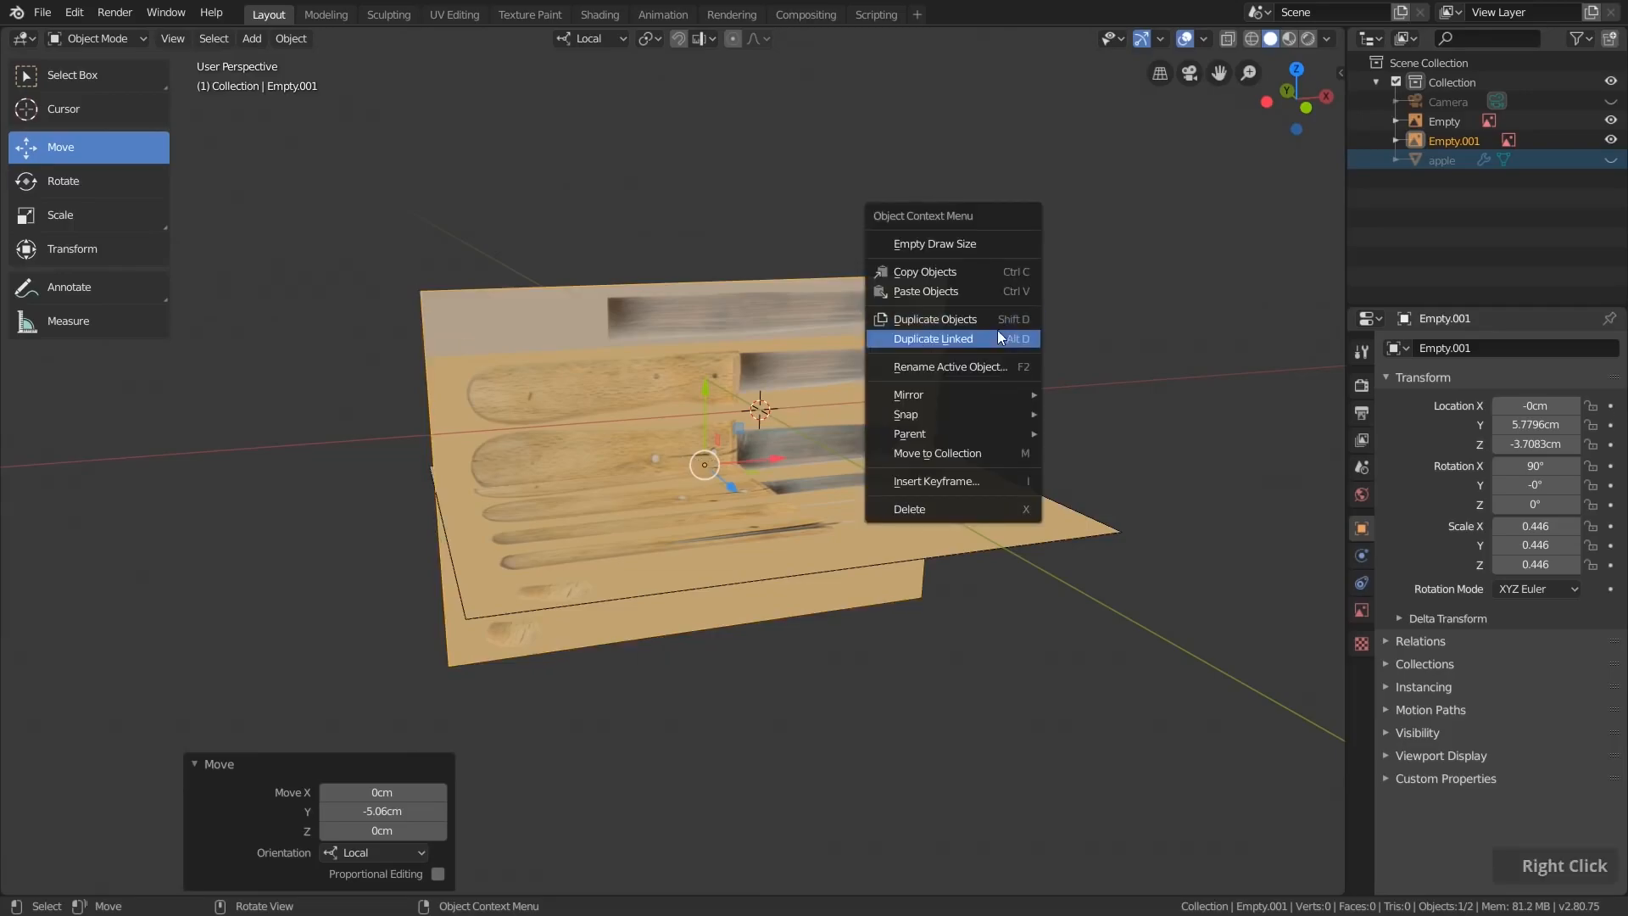
mouse_move(949, 415)
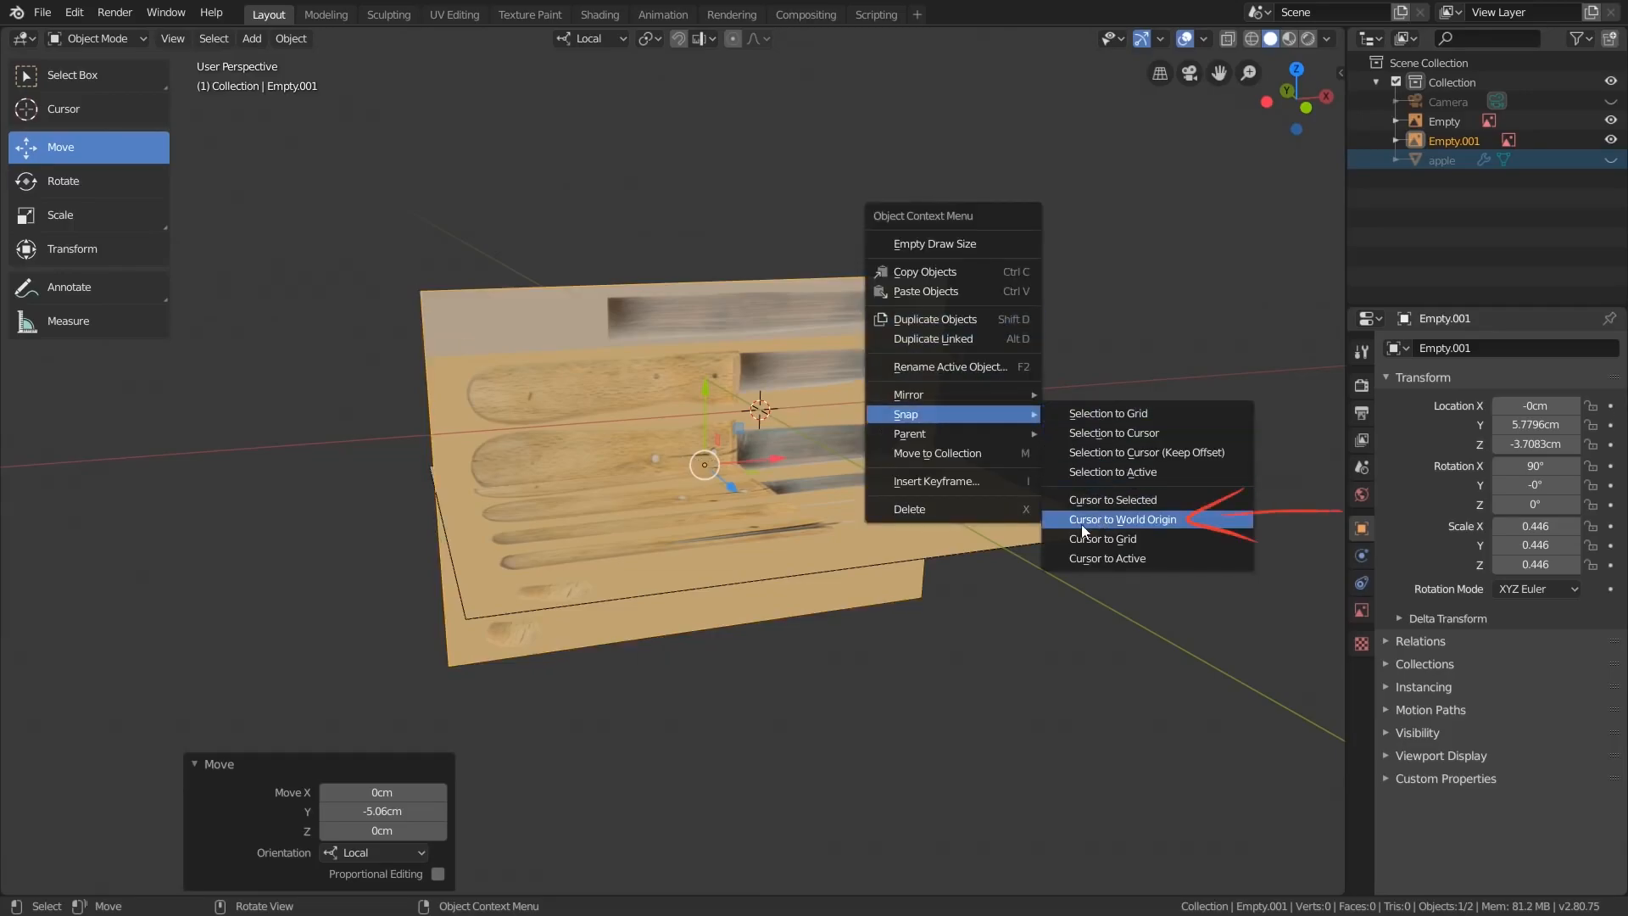
click(1167, 524)
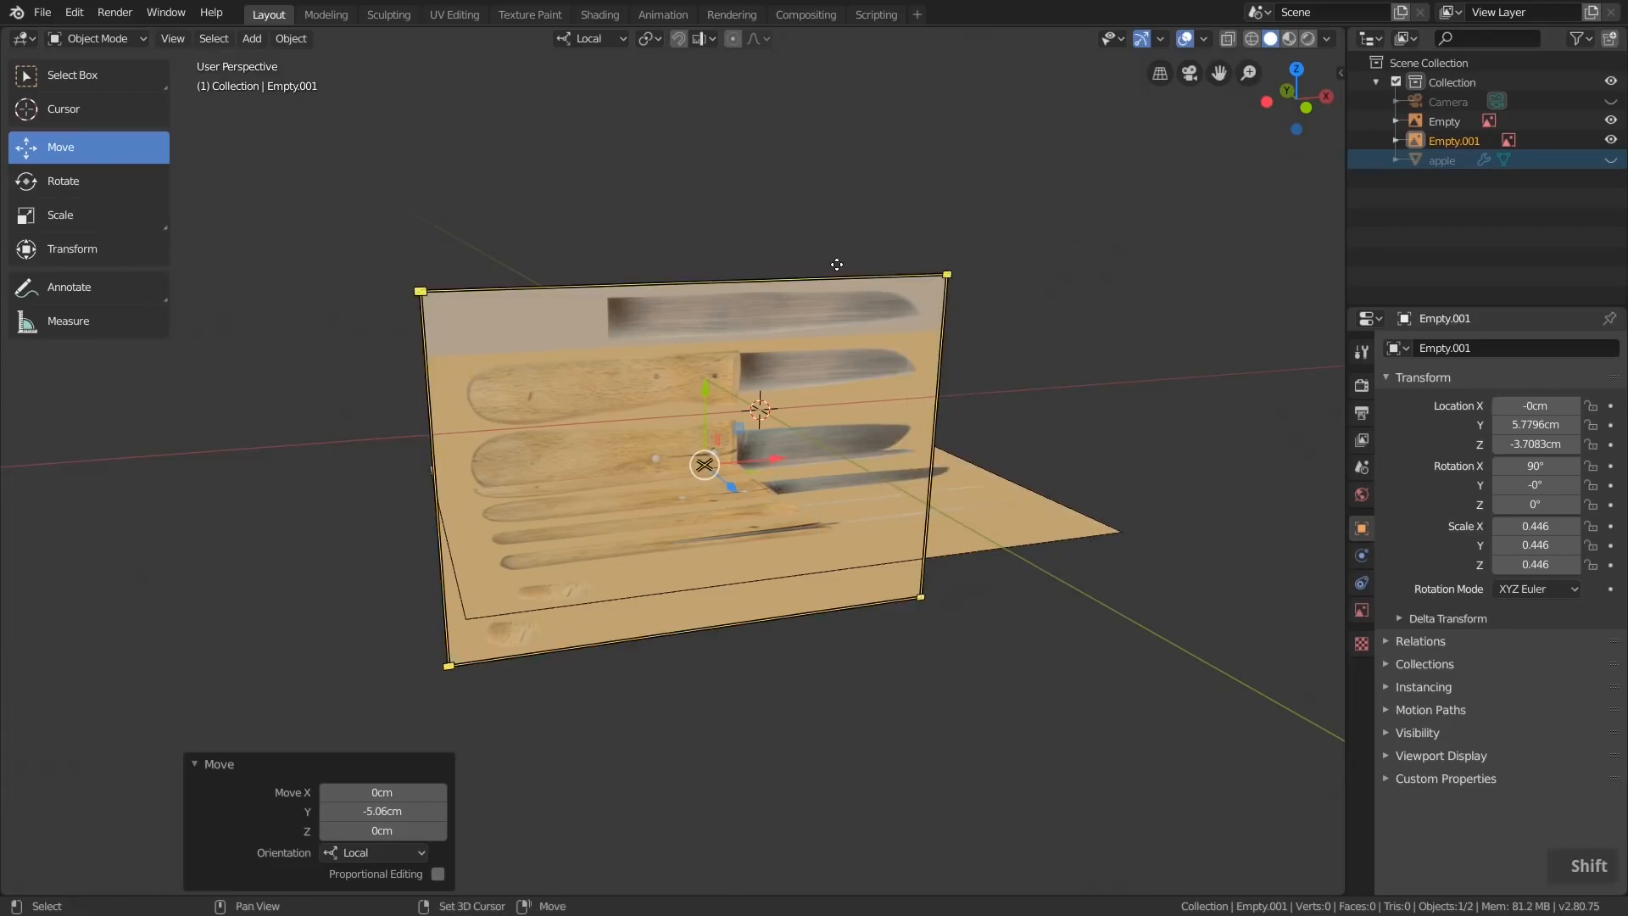
- Add a cube at the world origin and scale it down uniformly by factors of about 0.034 and 0.312
key(shift+a)
mouse_move(837, 270)
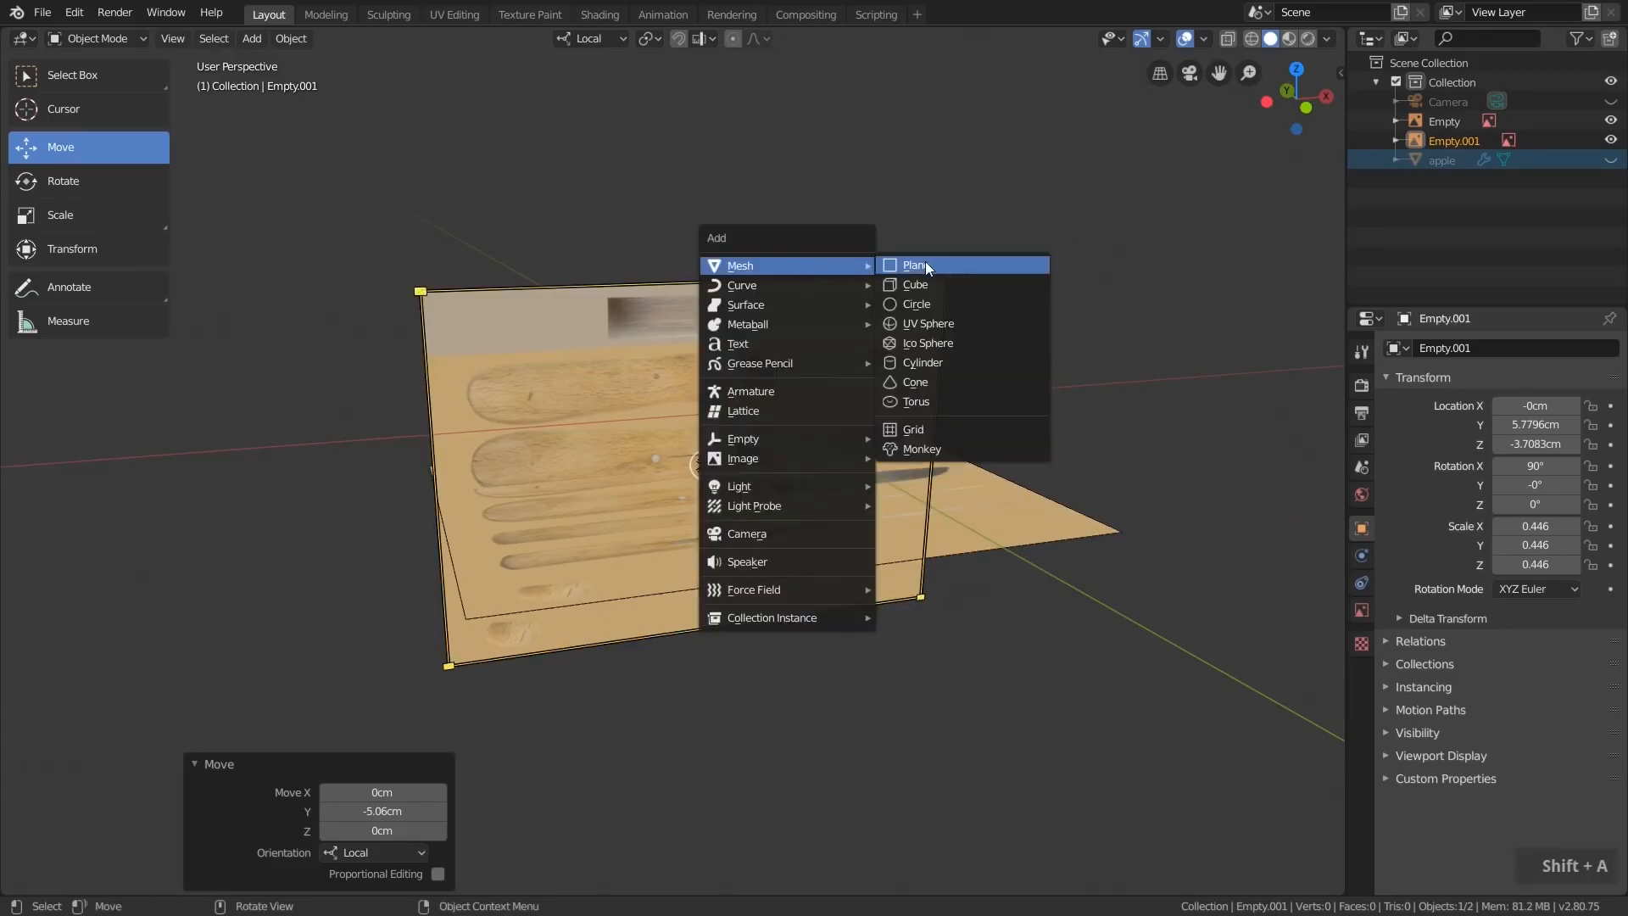
click(940, 284)
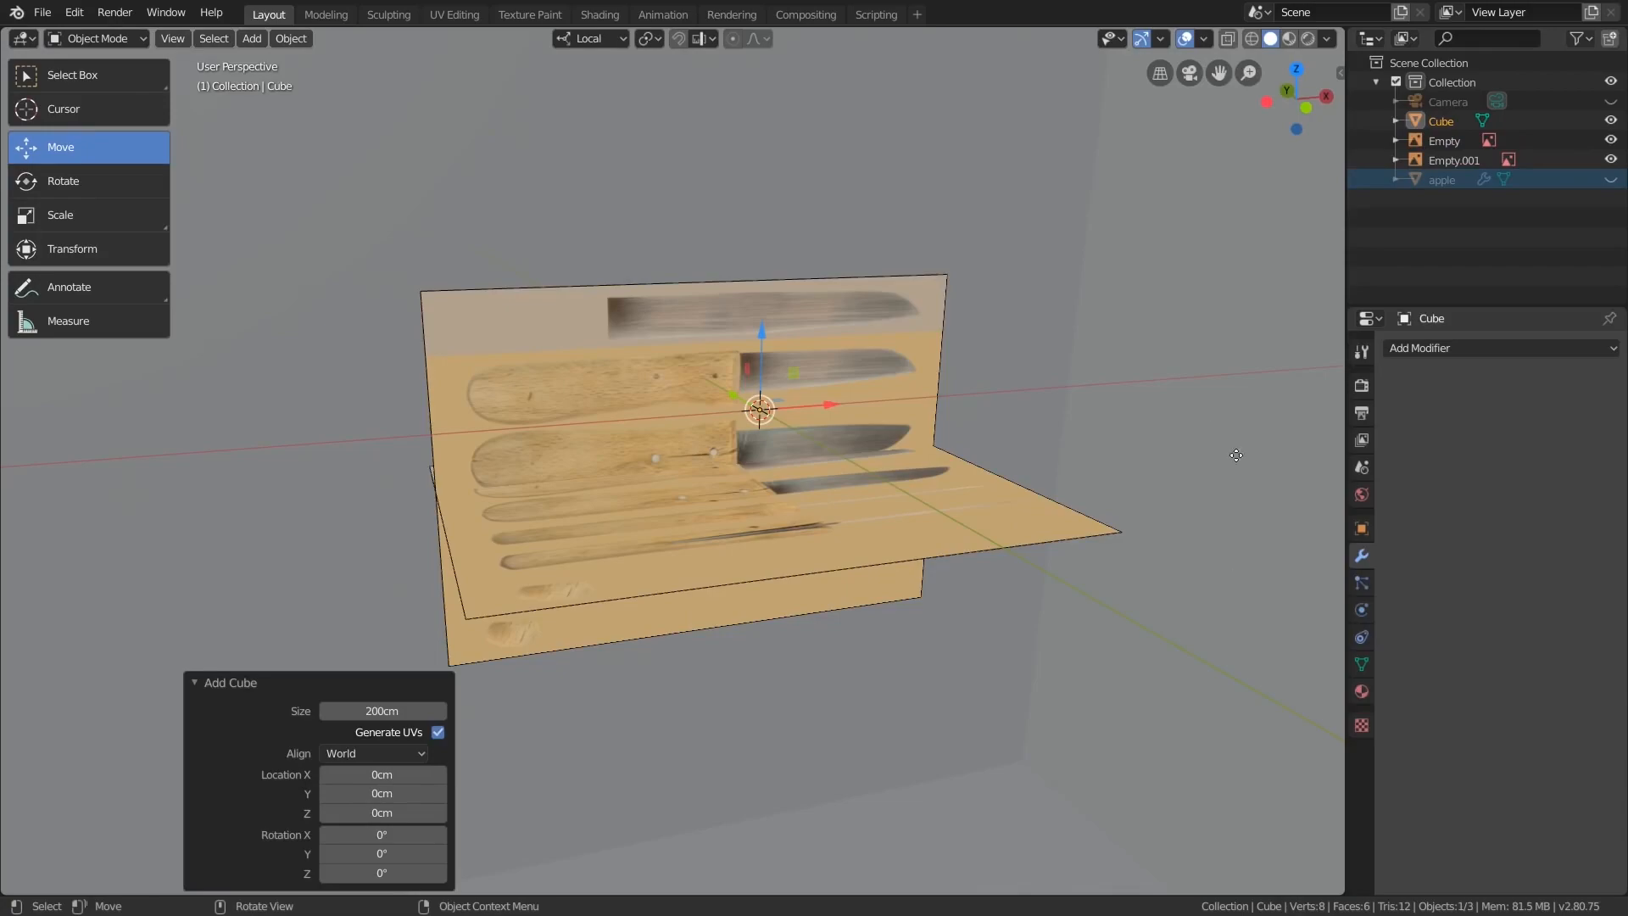
key(s)
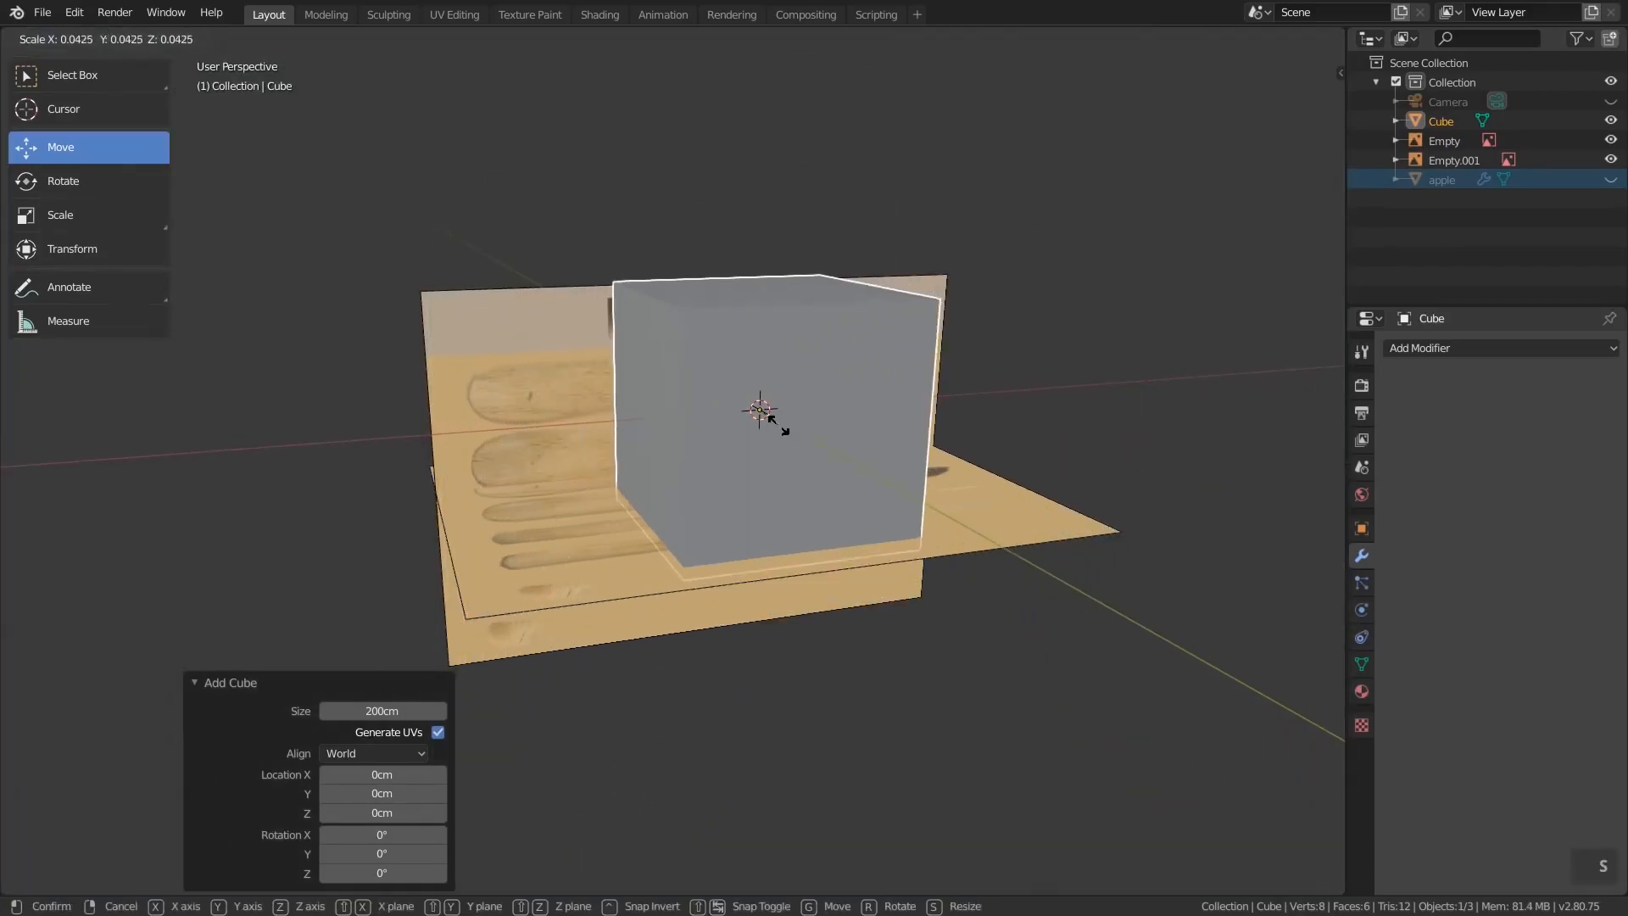
click(772, 420)
key(s)
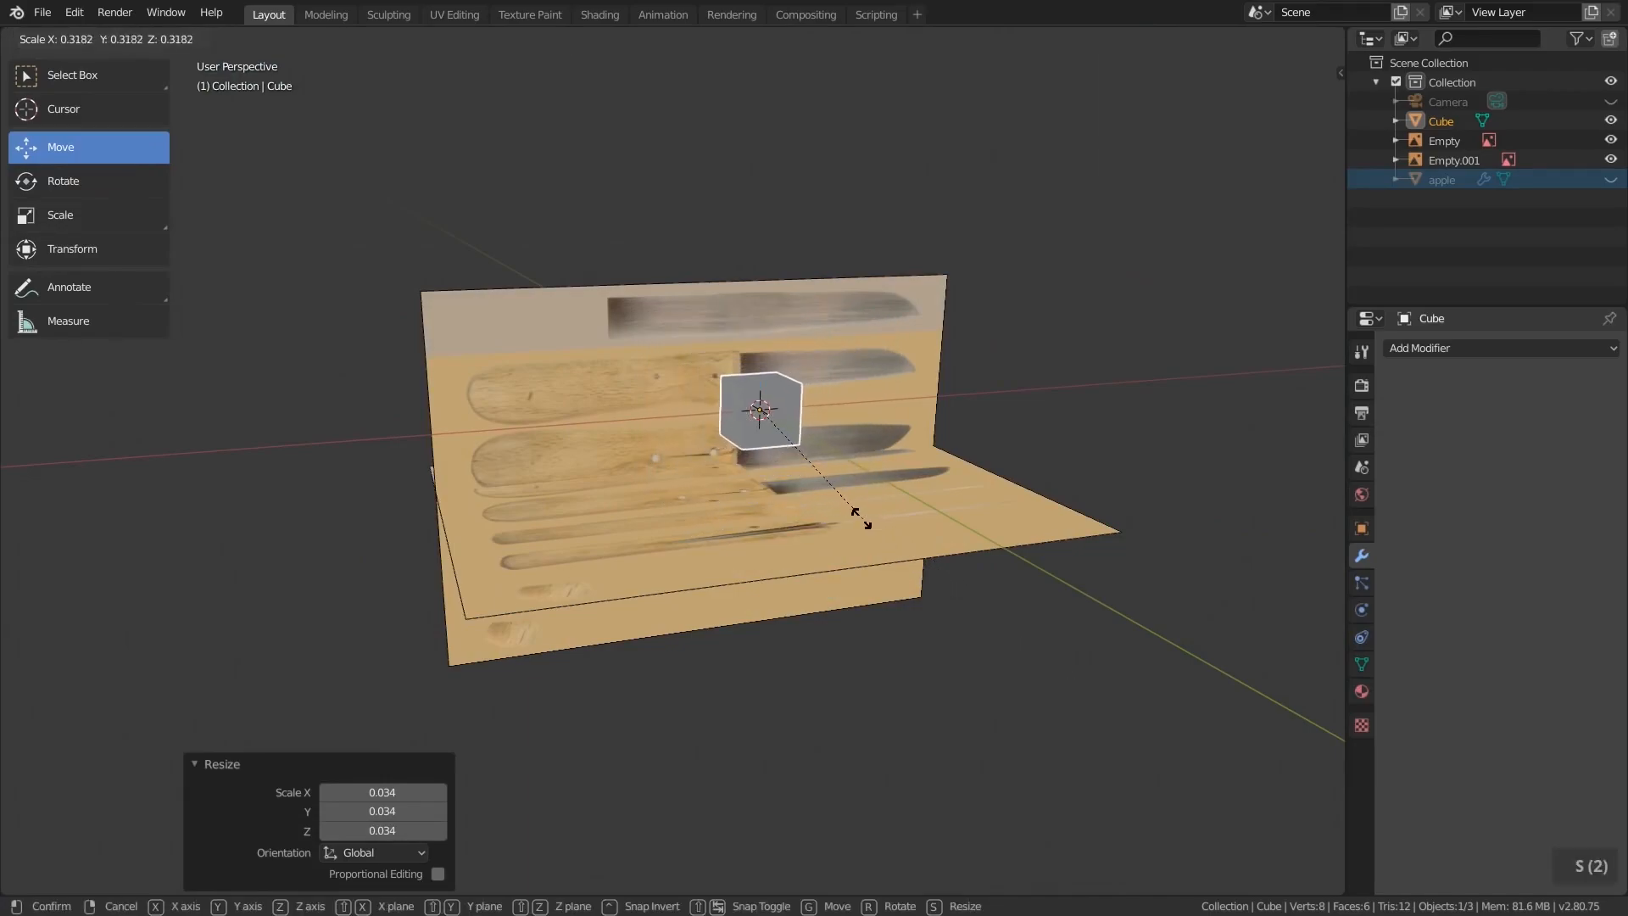
click(859, 518)
- From the front view, fit the cube to the upper knife handle's height with uniform scalings of about 0.957 and 1.094
click(1296, 125)
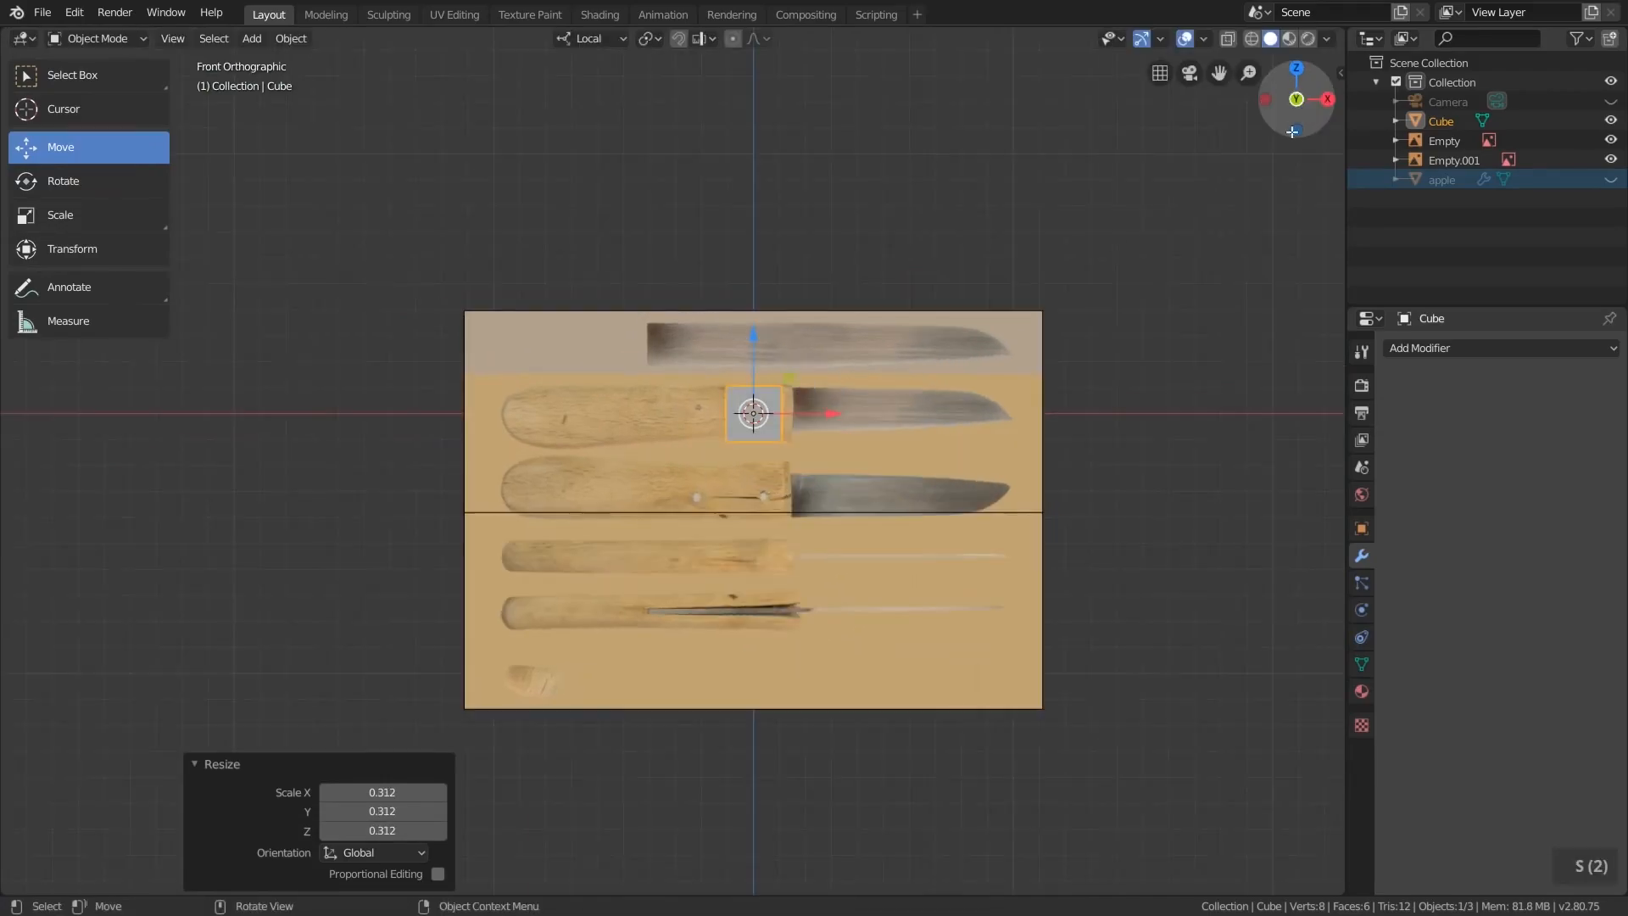
scroll(770, 415, up, 4)
key(s)
click(929, 576)
key(s)
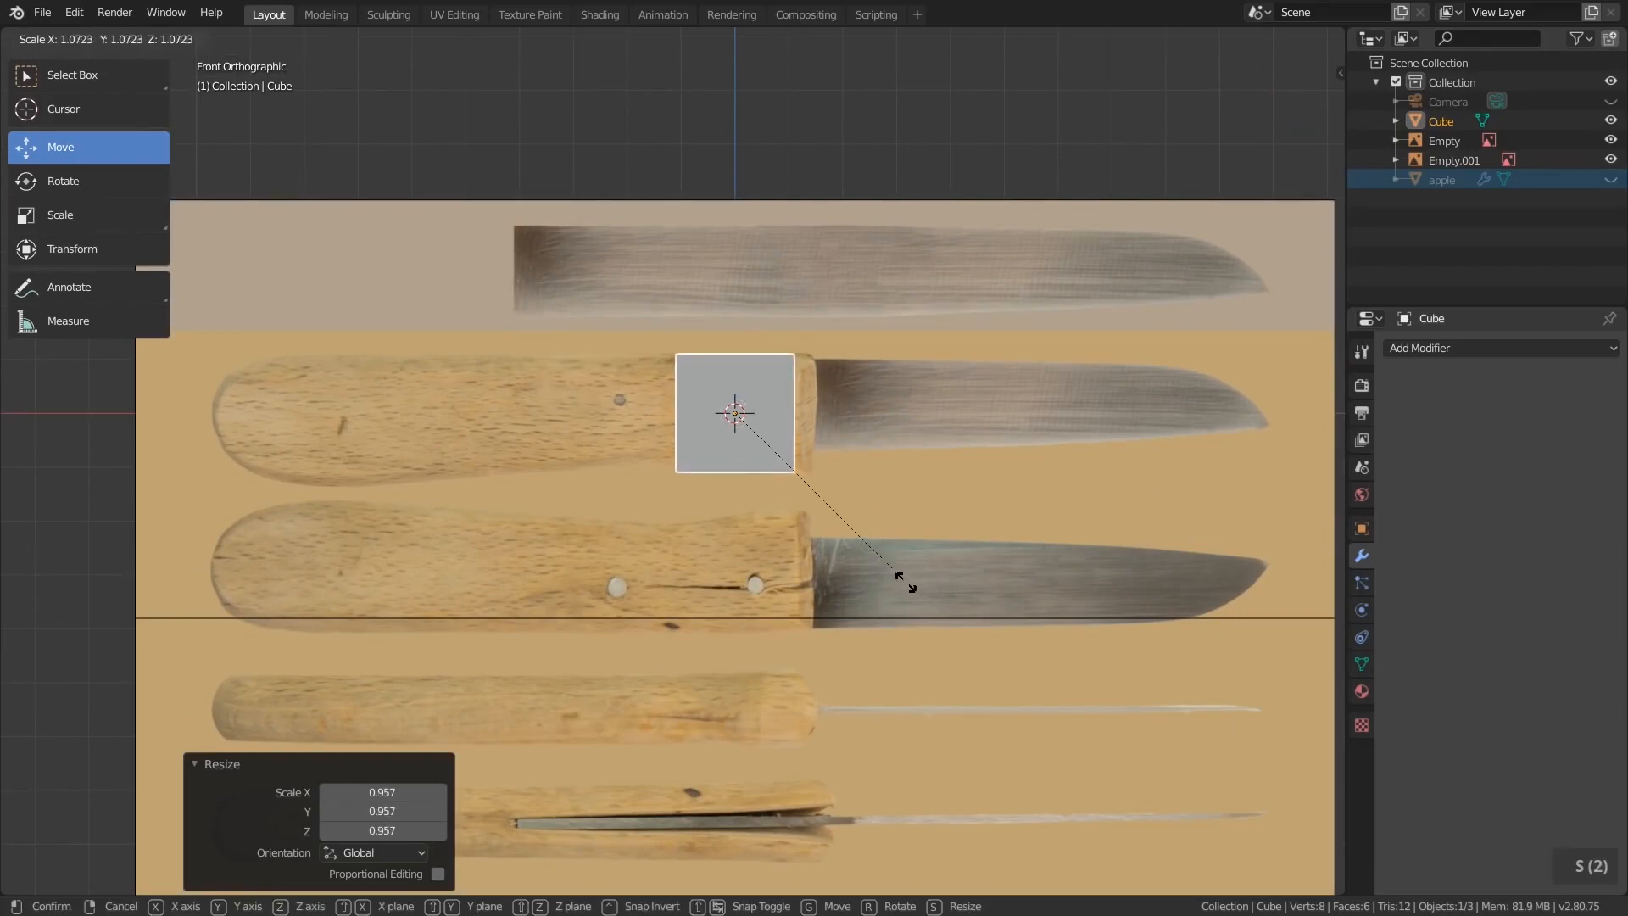
click(907, 585)
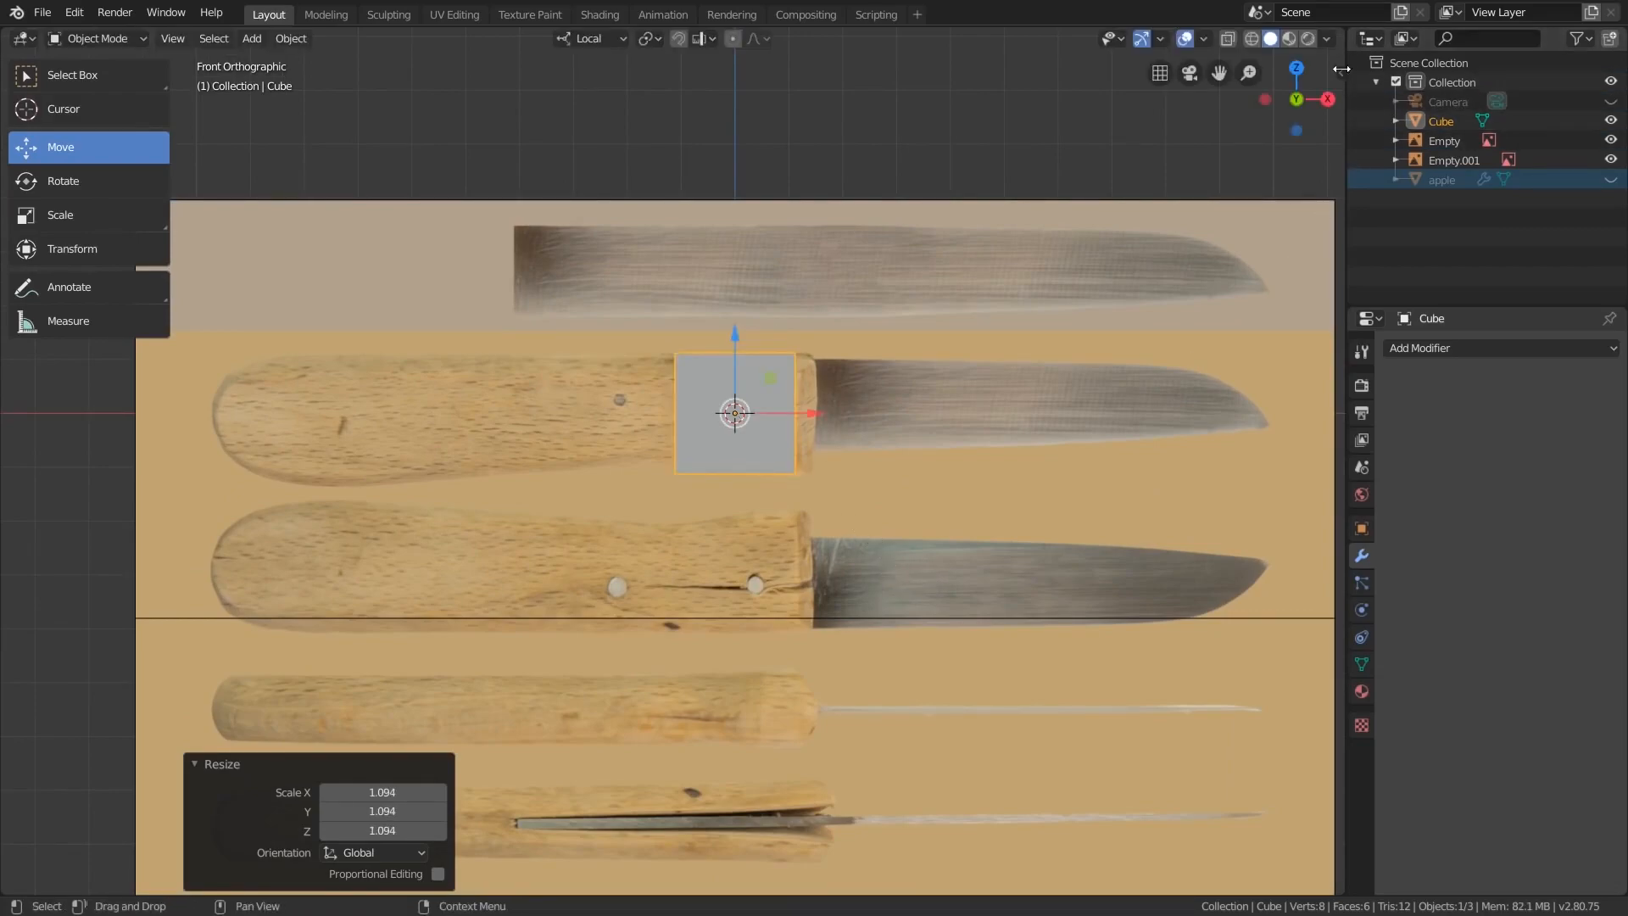
- From the top view, shrink the cube along its local Y axis to match the thickness of the knife handle
click(1296, 68)
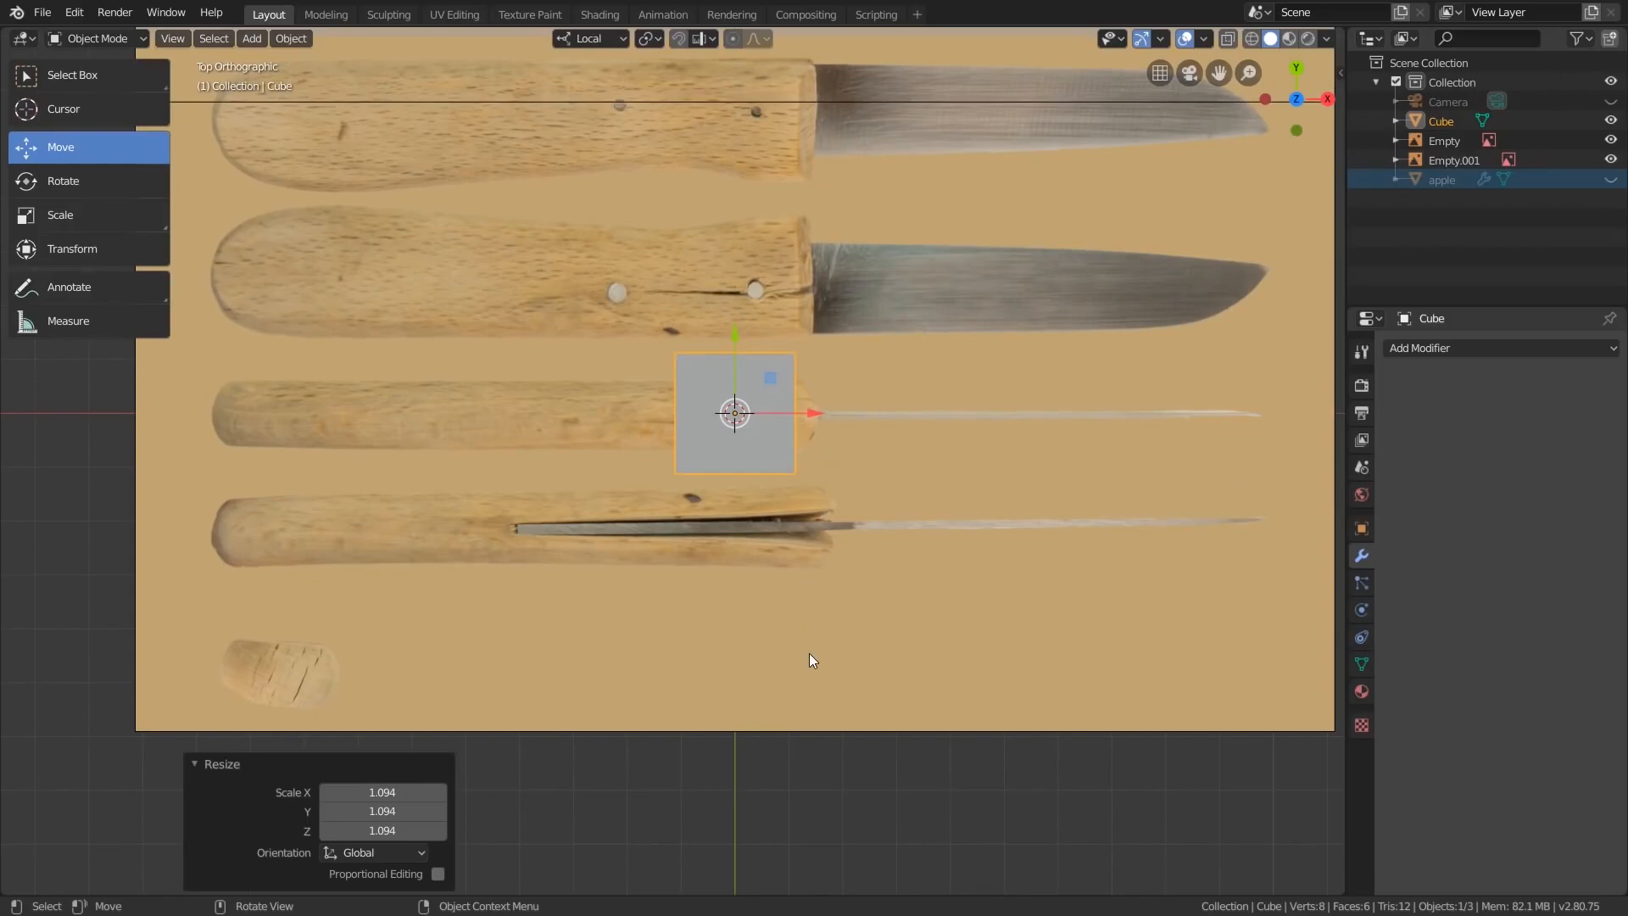
key(s)
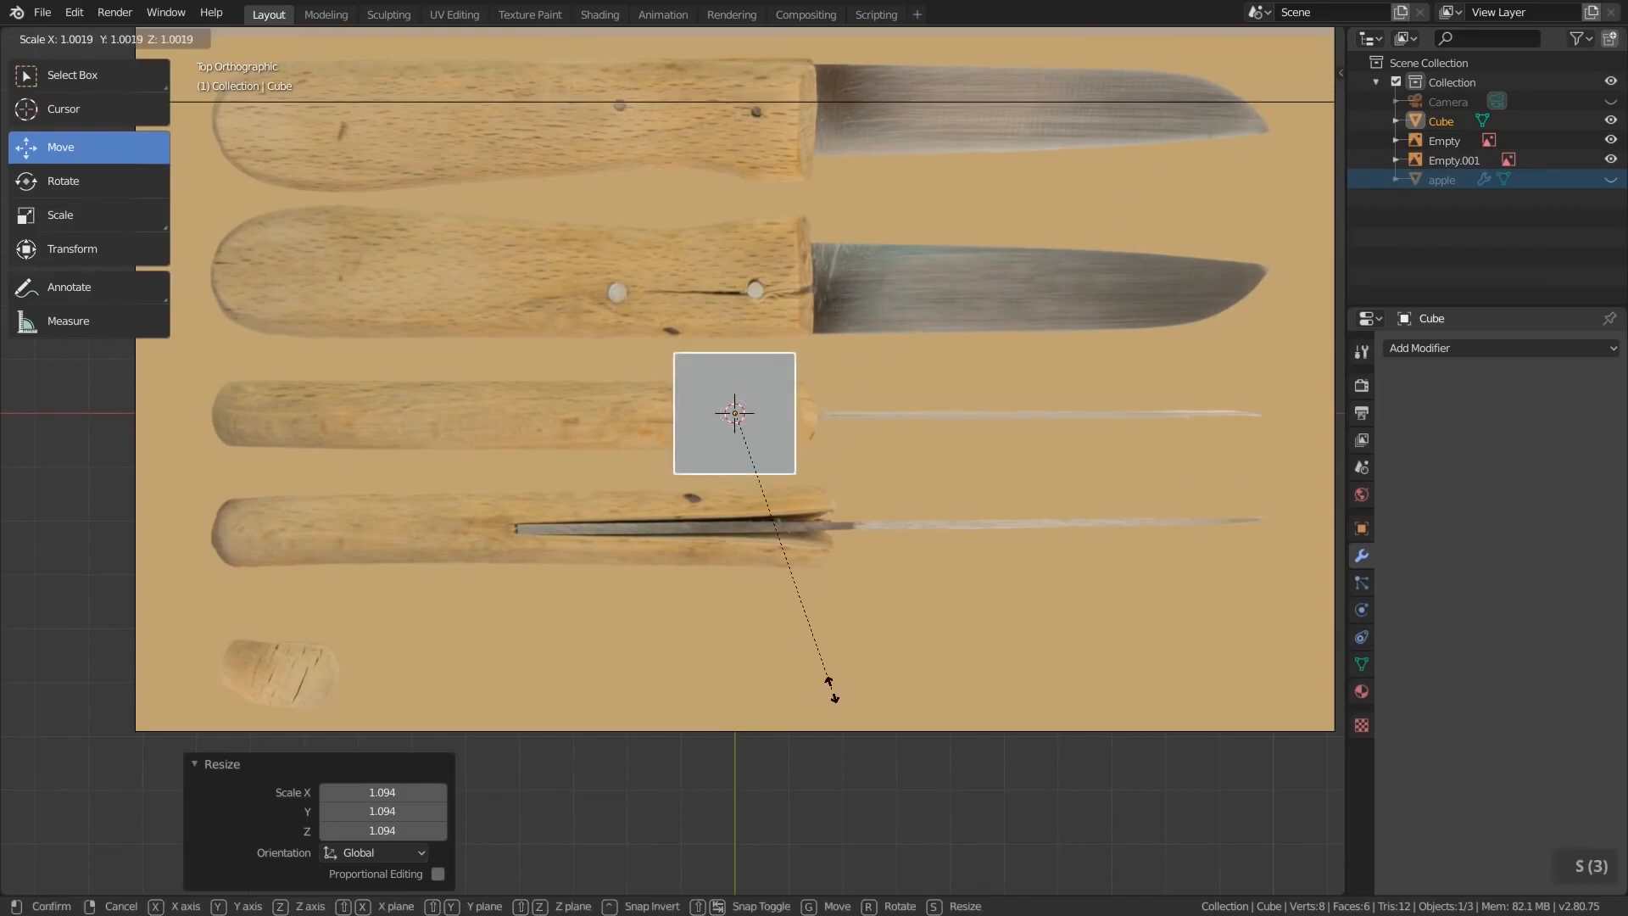
key(y)
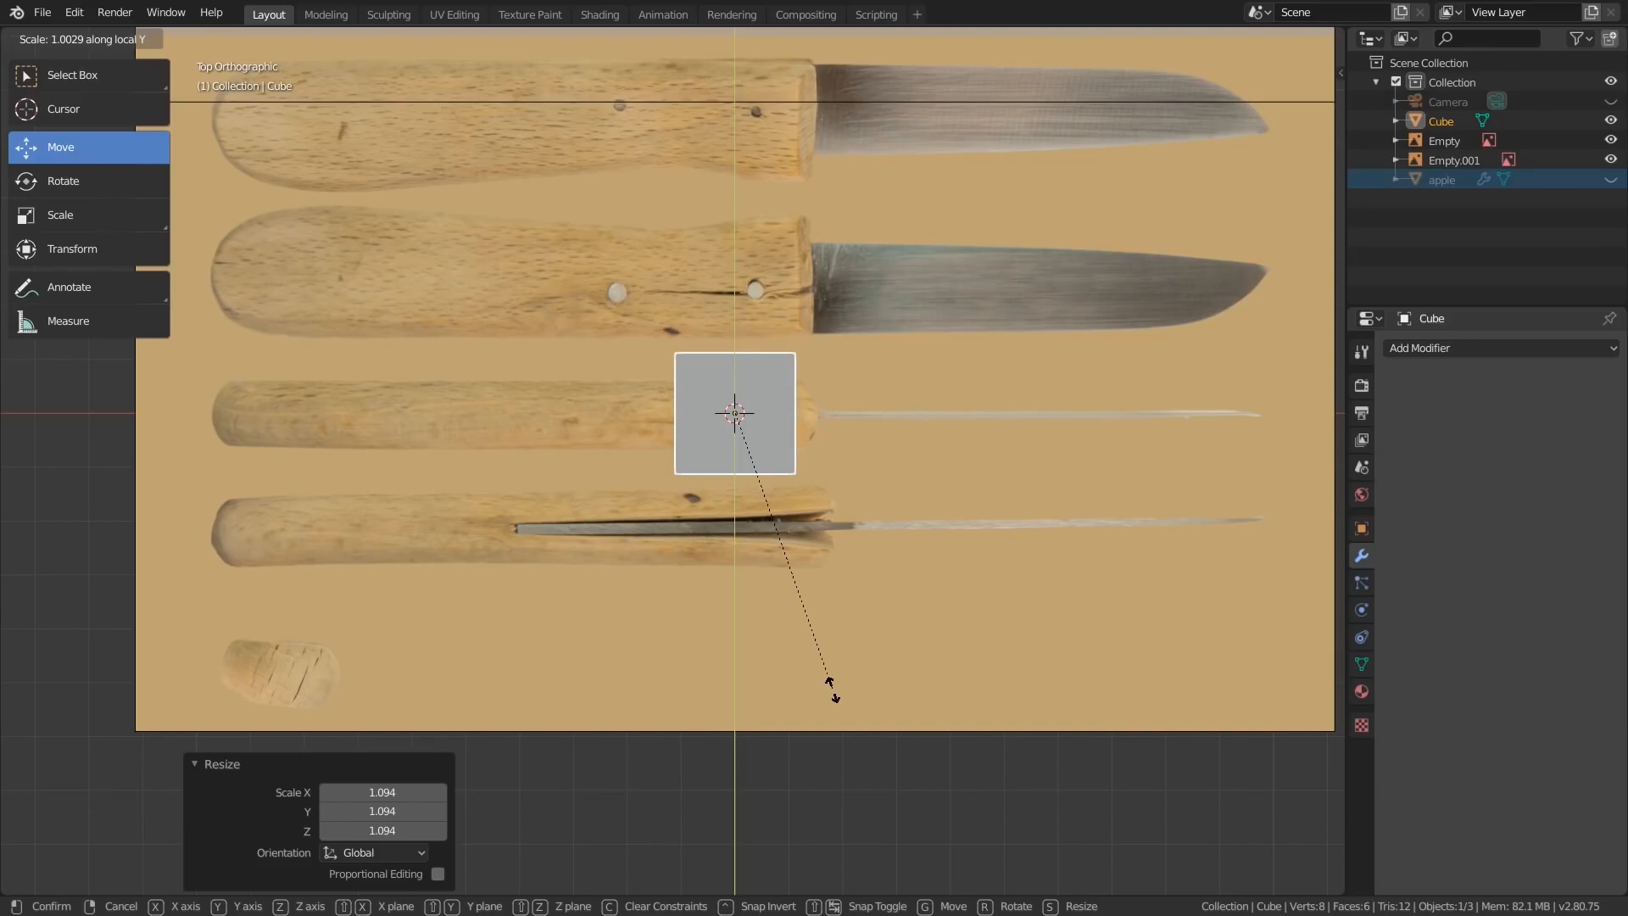
click(767, 581)
- Move the cube about -4.13 cm along X and stretch it along local X by about 5.028 to cover the handle's full length
drag(788, 414, 565, 415)
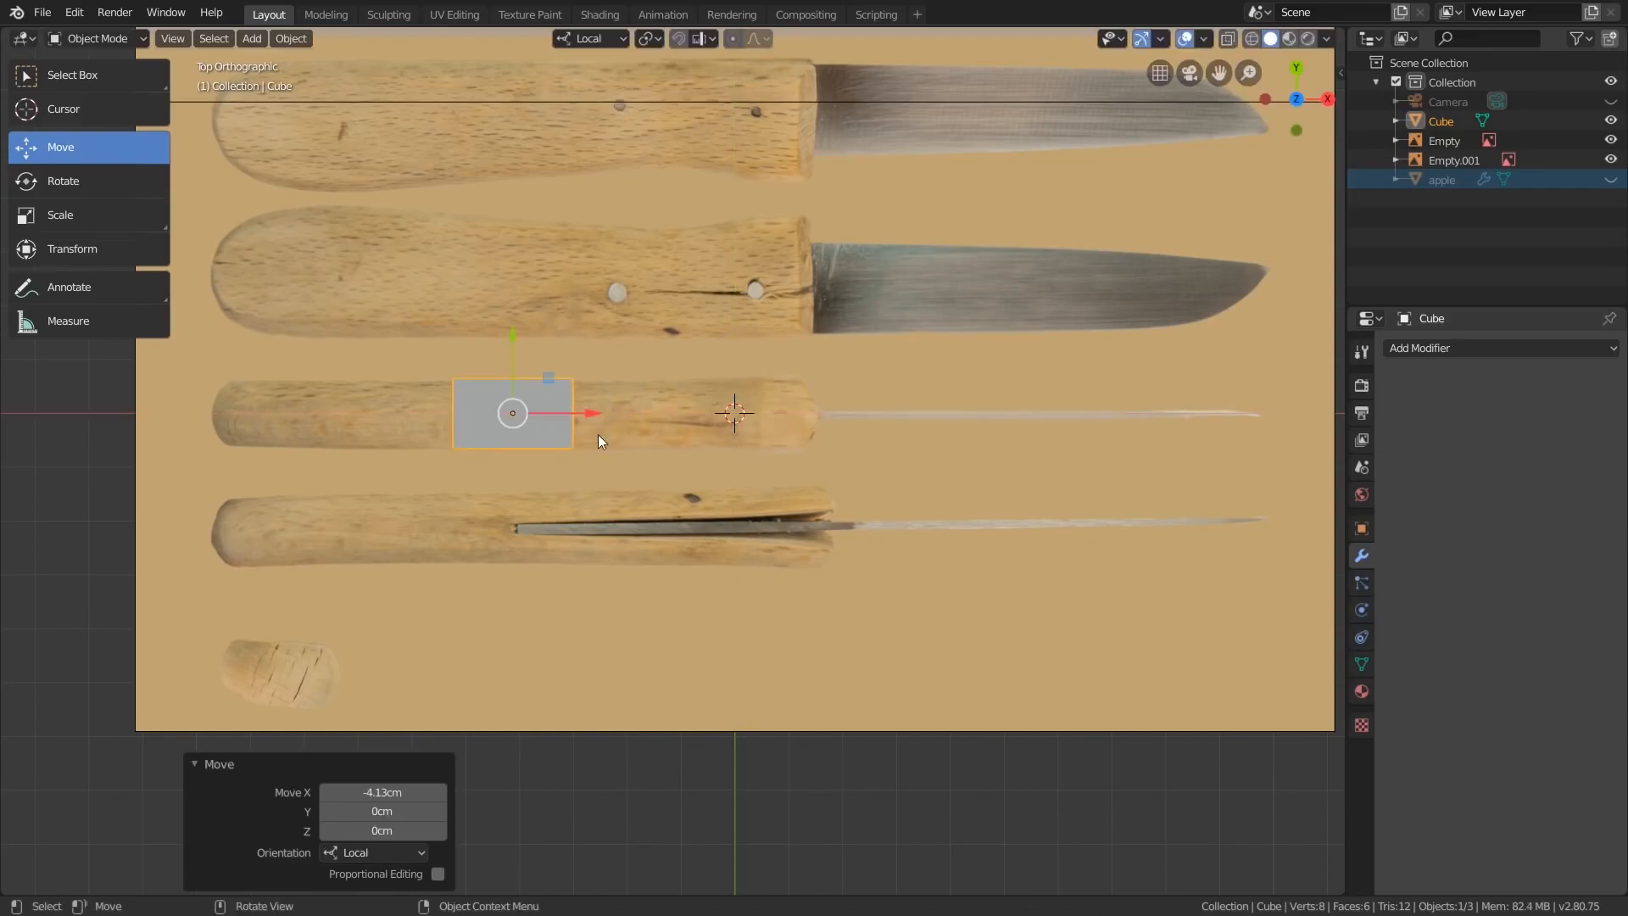
key(s)
key(x)
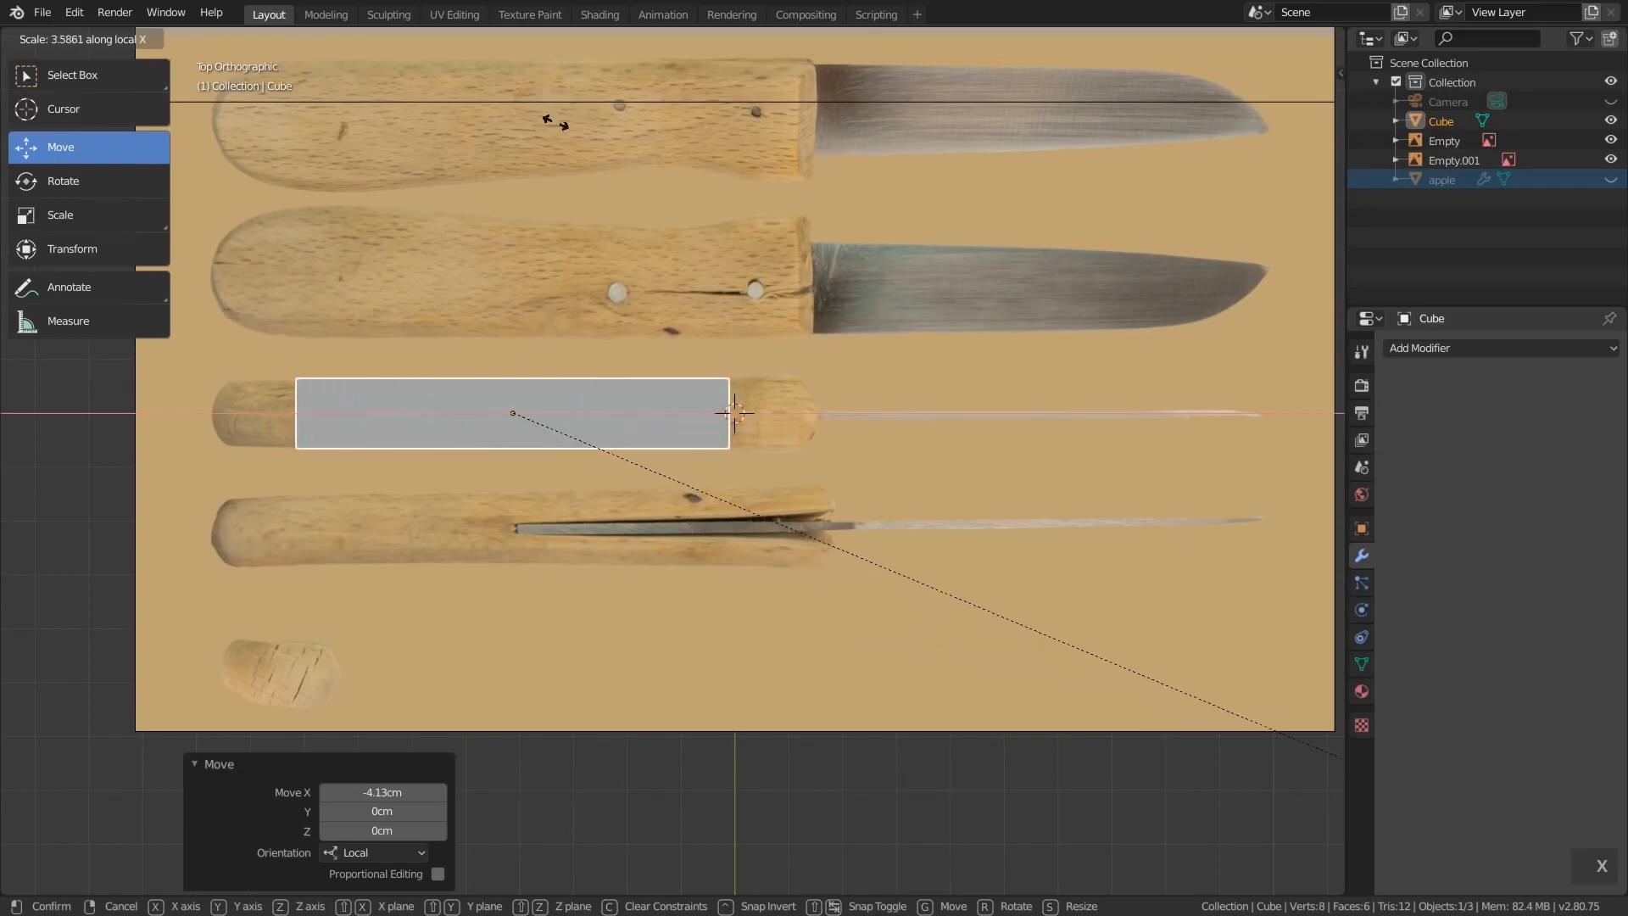
click(1101, 327)
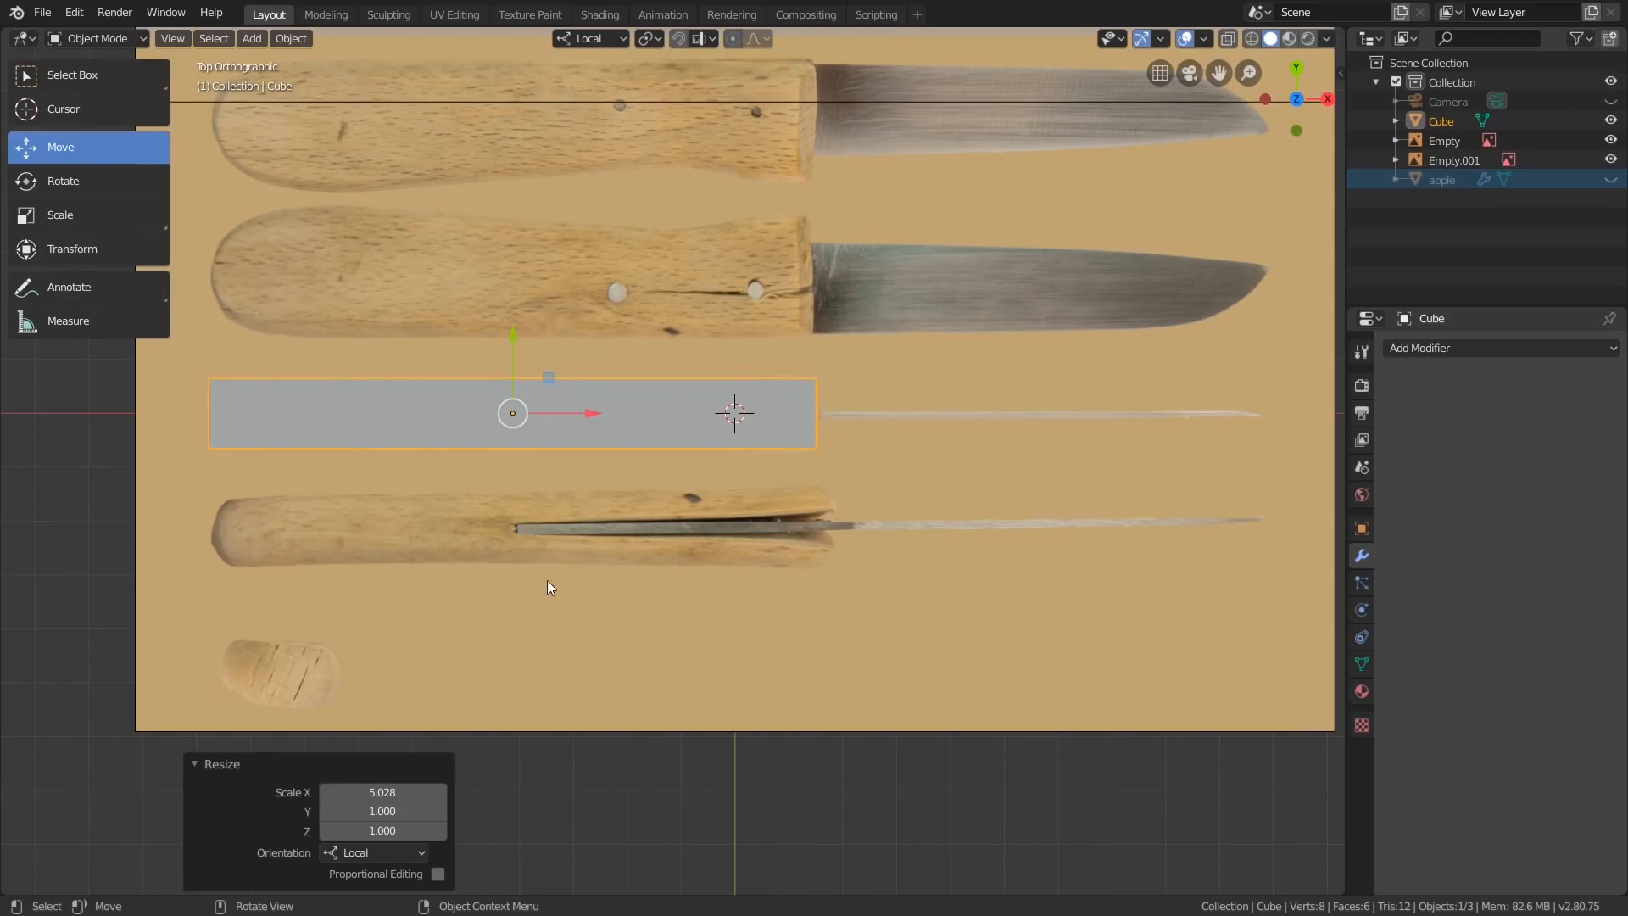
- Examine how the stretched cube lines up with the knife handle in the front, right and top orthographic views
scroll(791, 405, down, 3)
scroll(872, 281, up, 1)
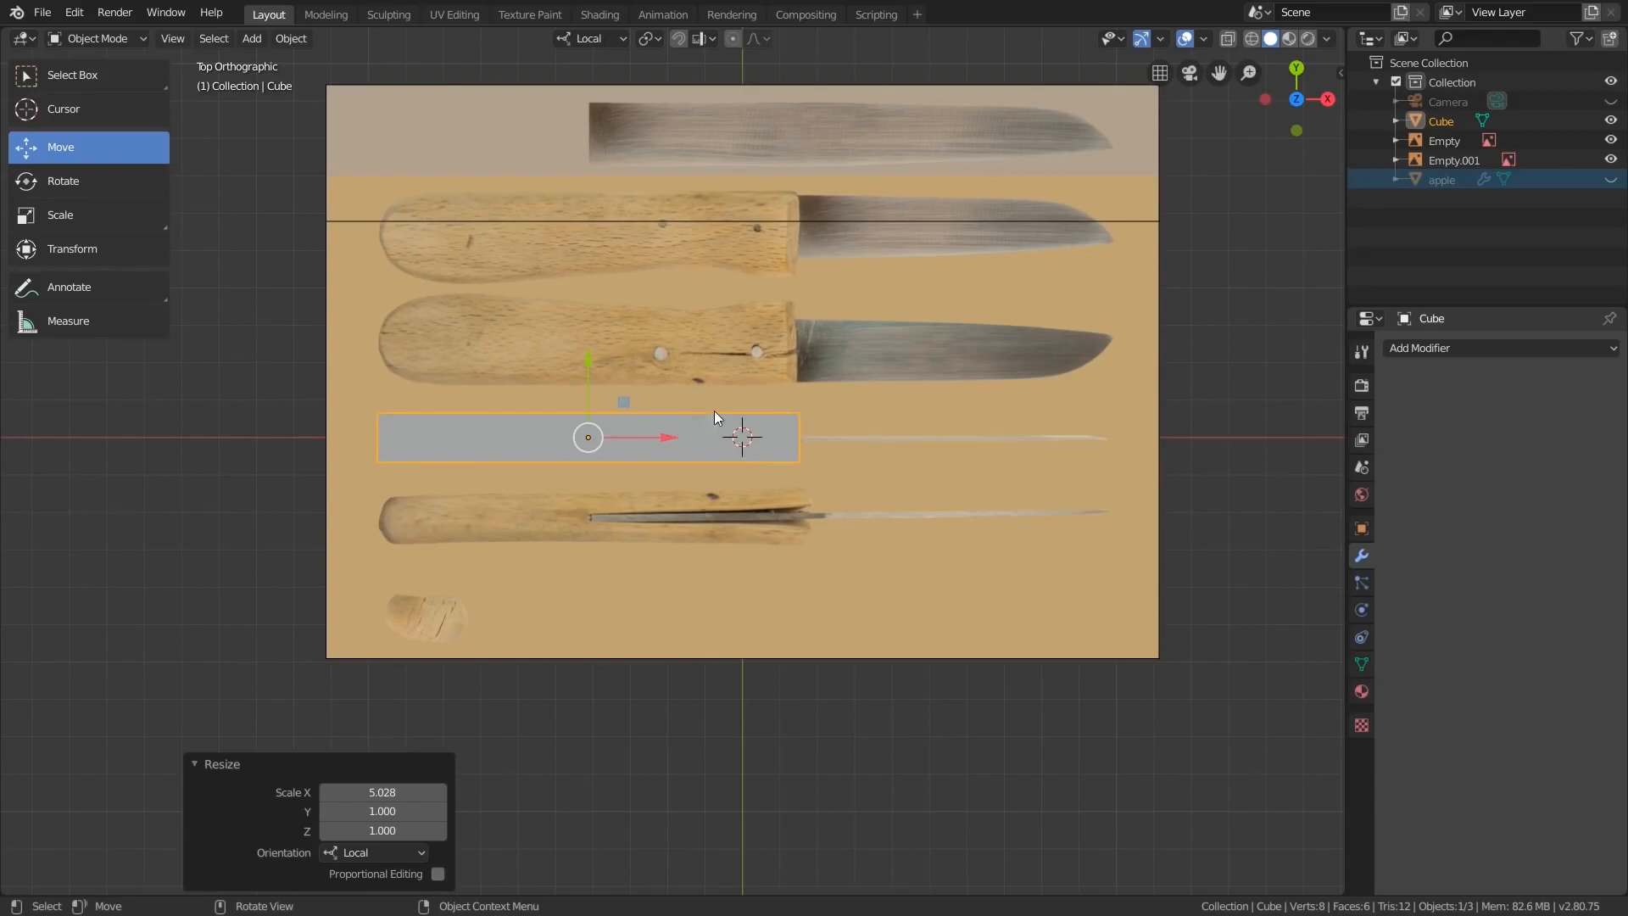
key(KP_1)
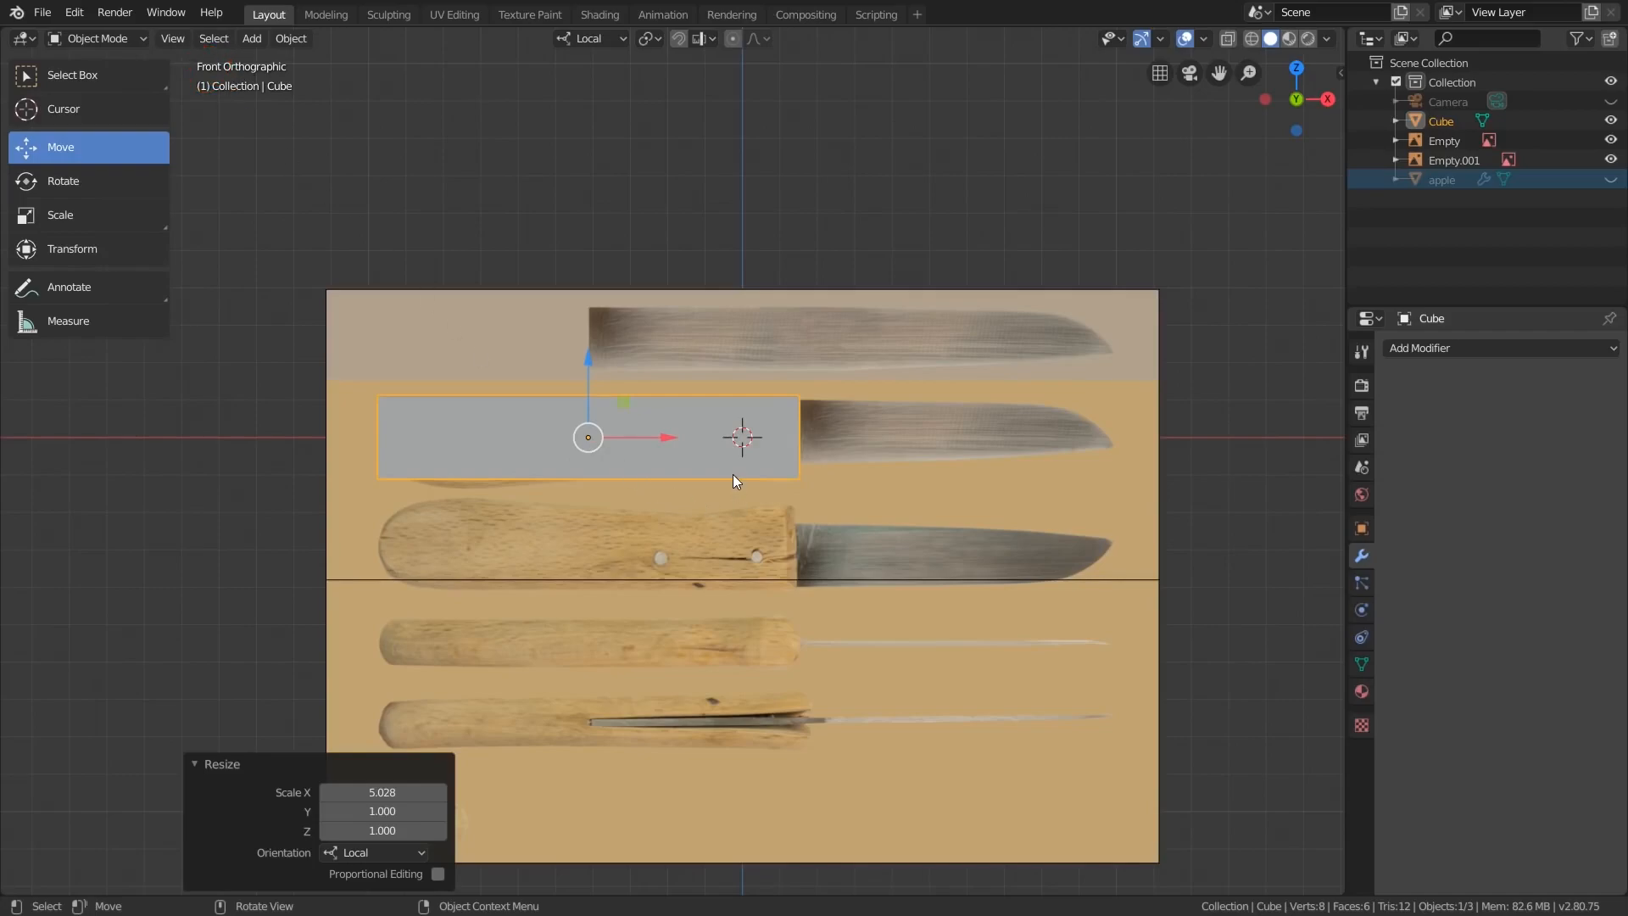
key(KP_3)
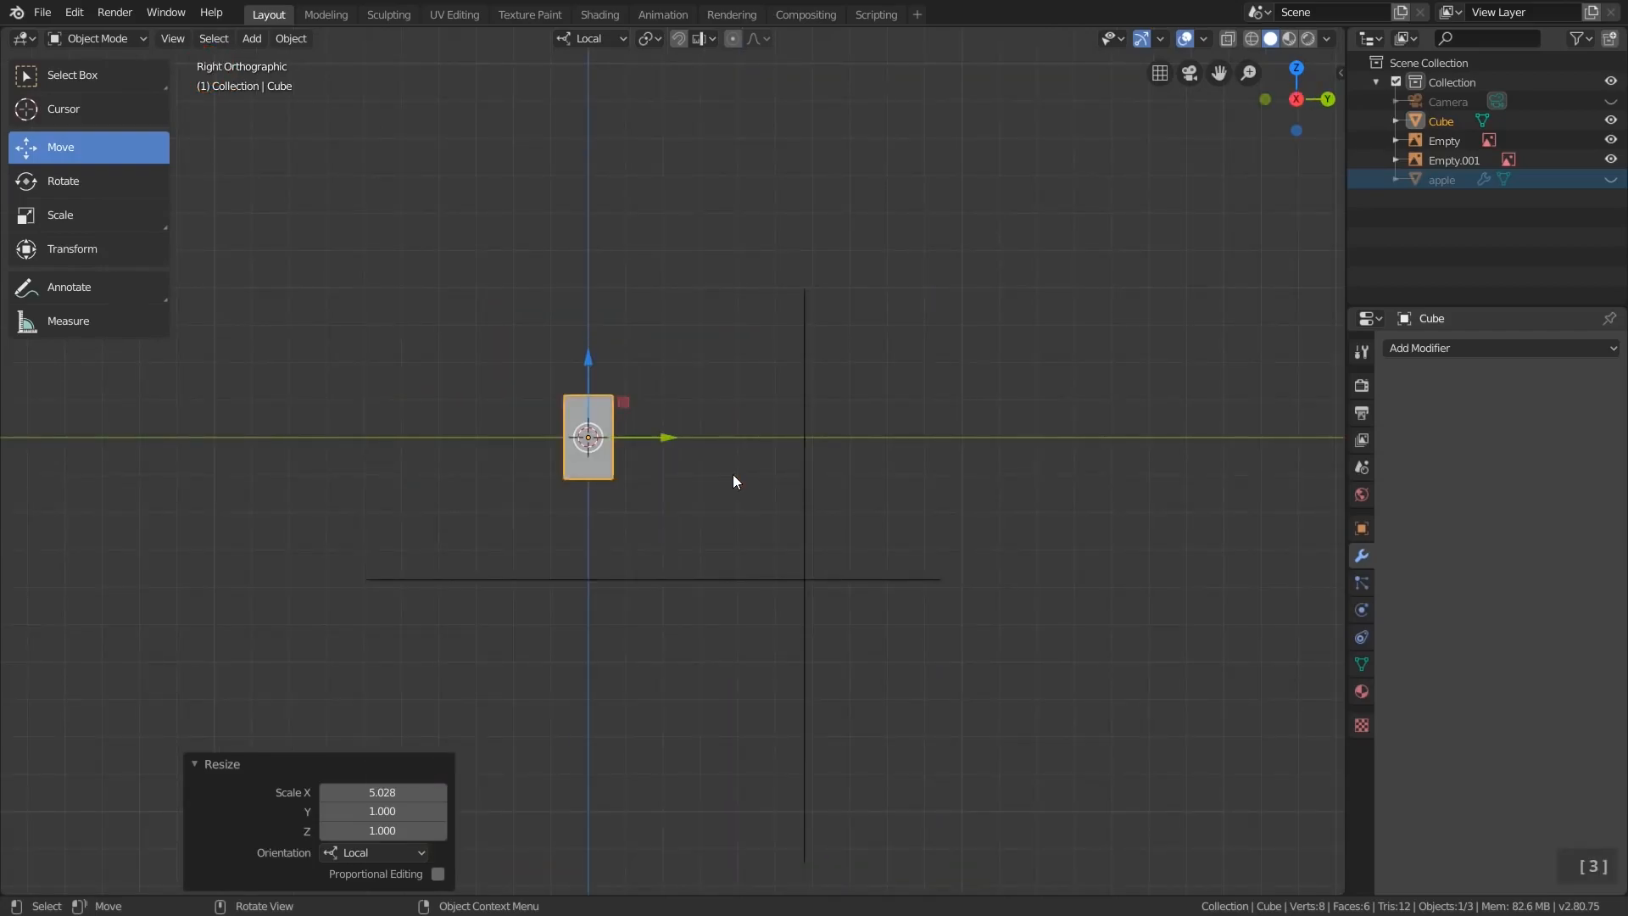
key(KP_7)
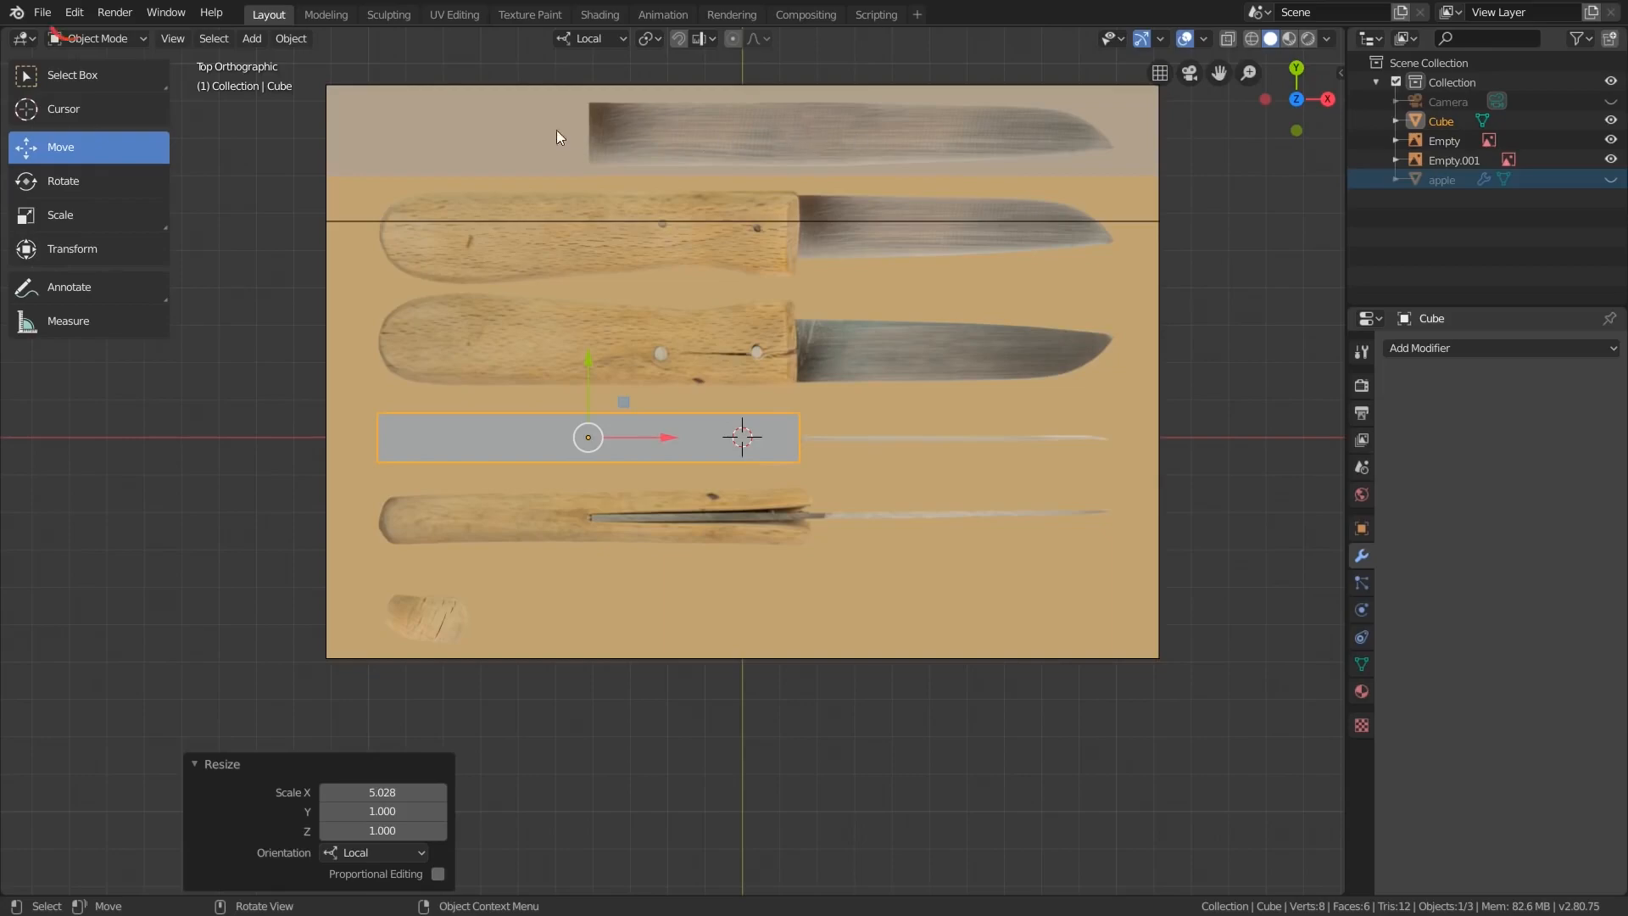
- Check the Emulate Numpad option in the Input section of the preferences, and close the preferences
click(74, 12)
click(143, 270)
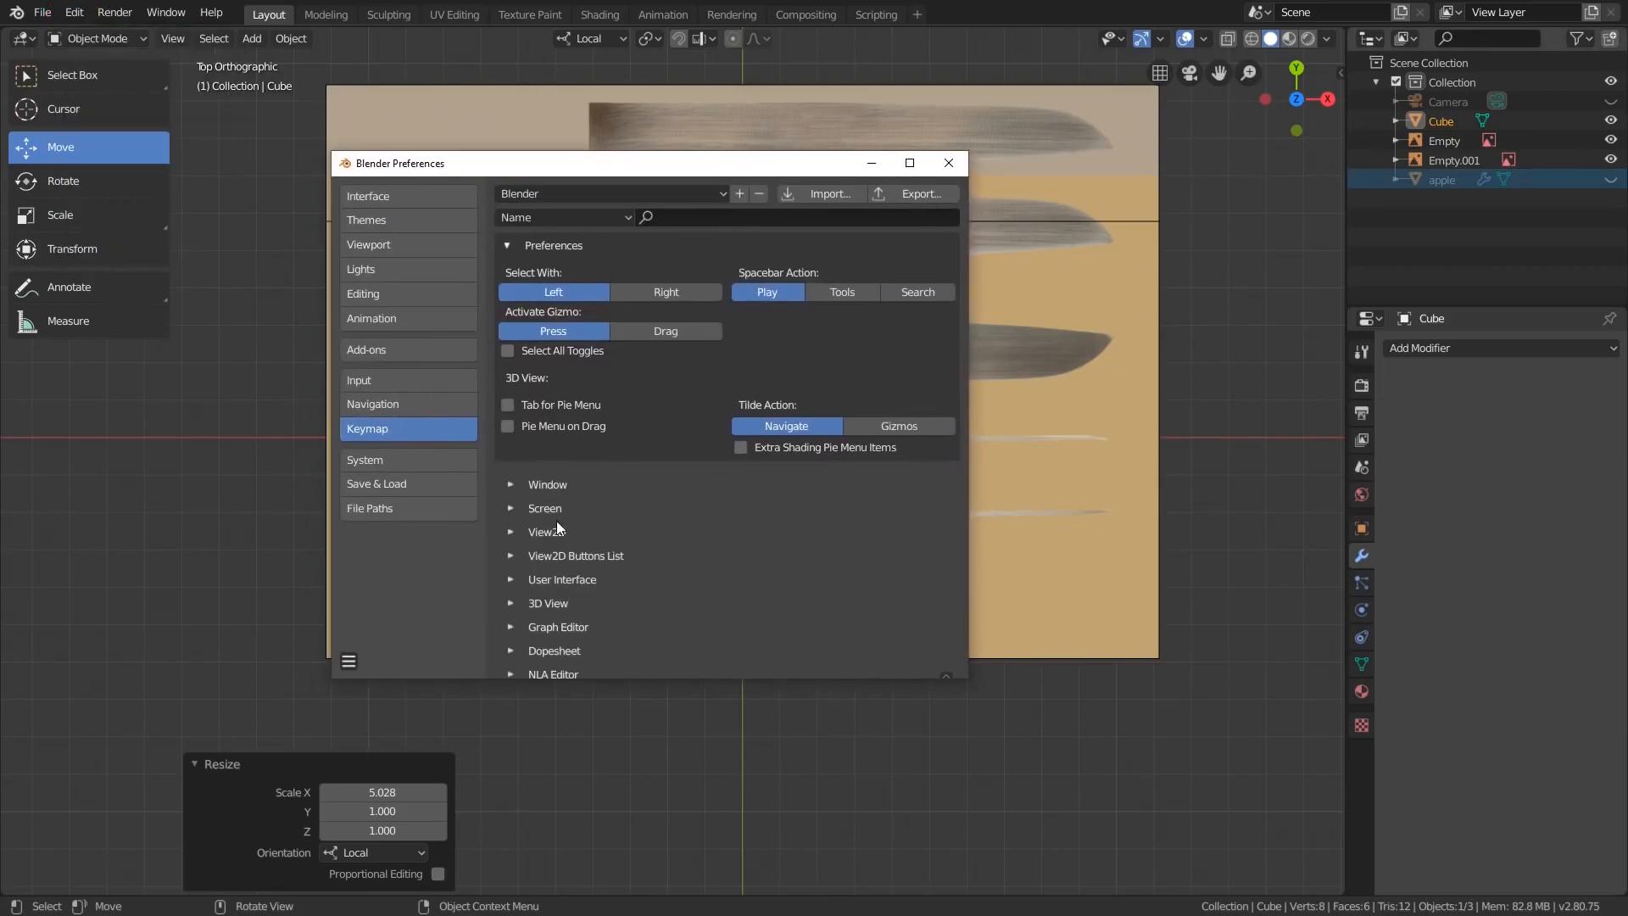
click(361, 389)
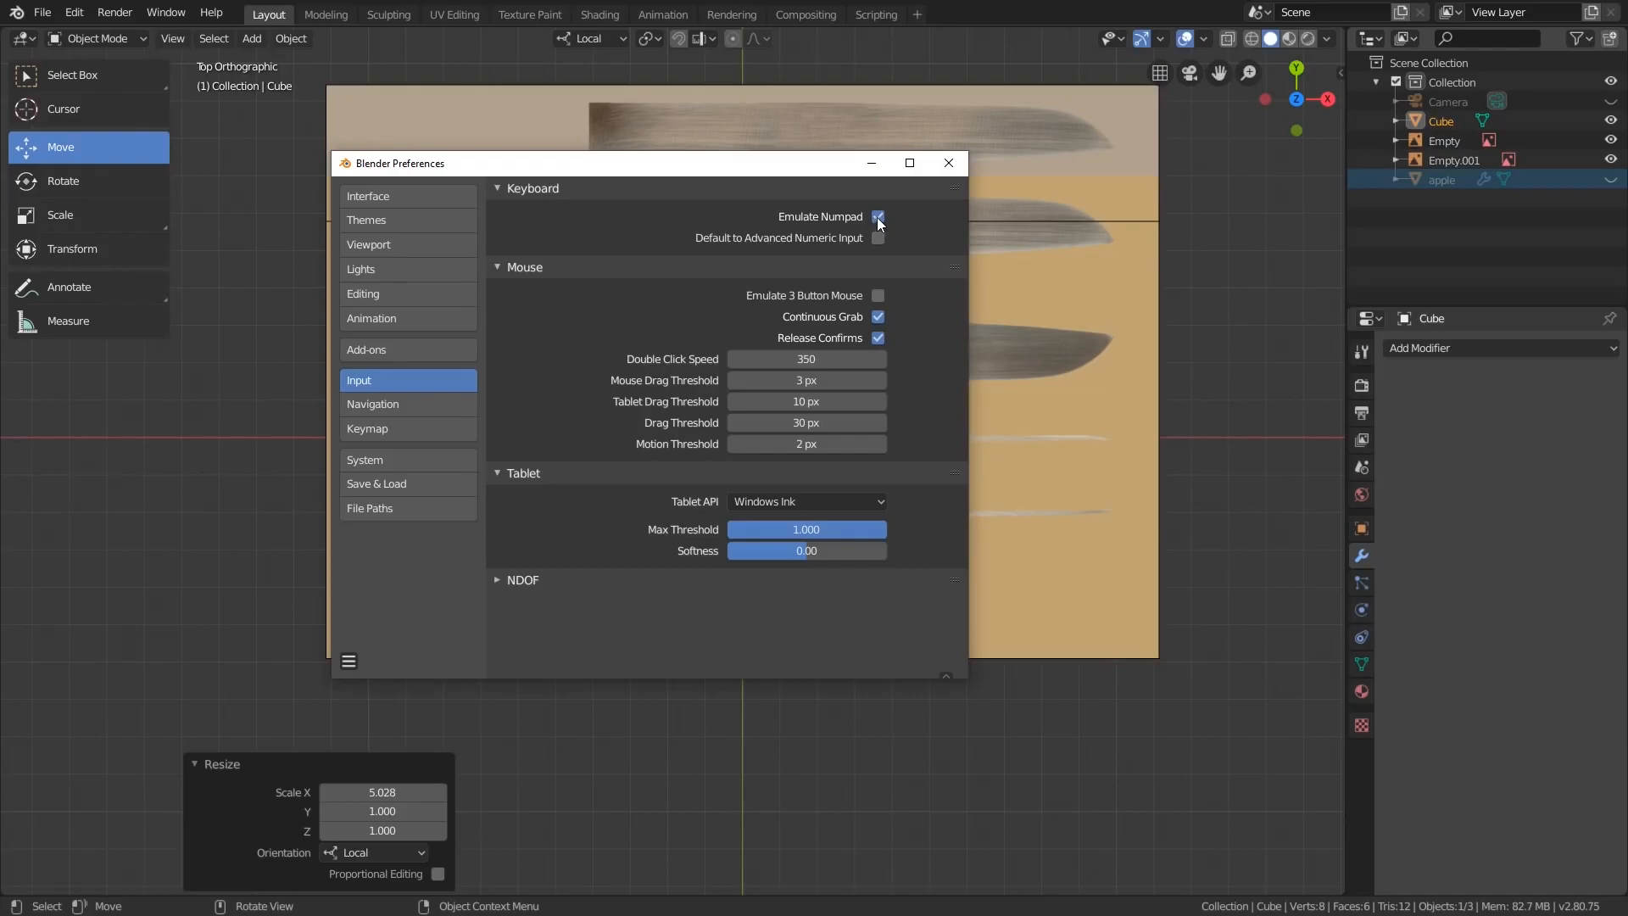
click(947, 164)
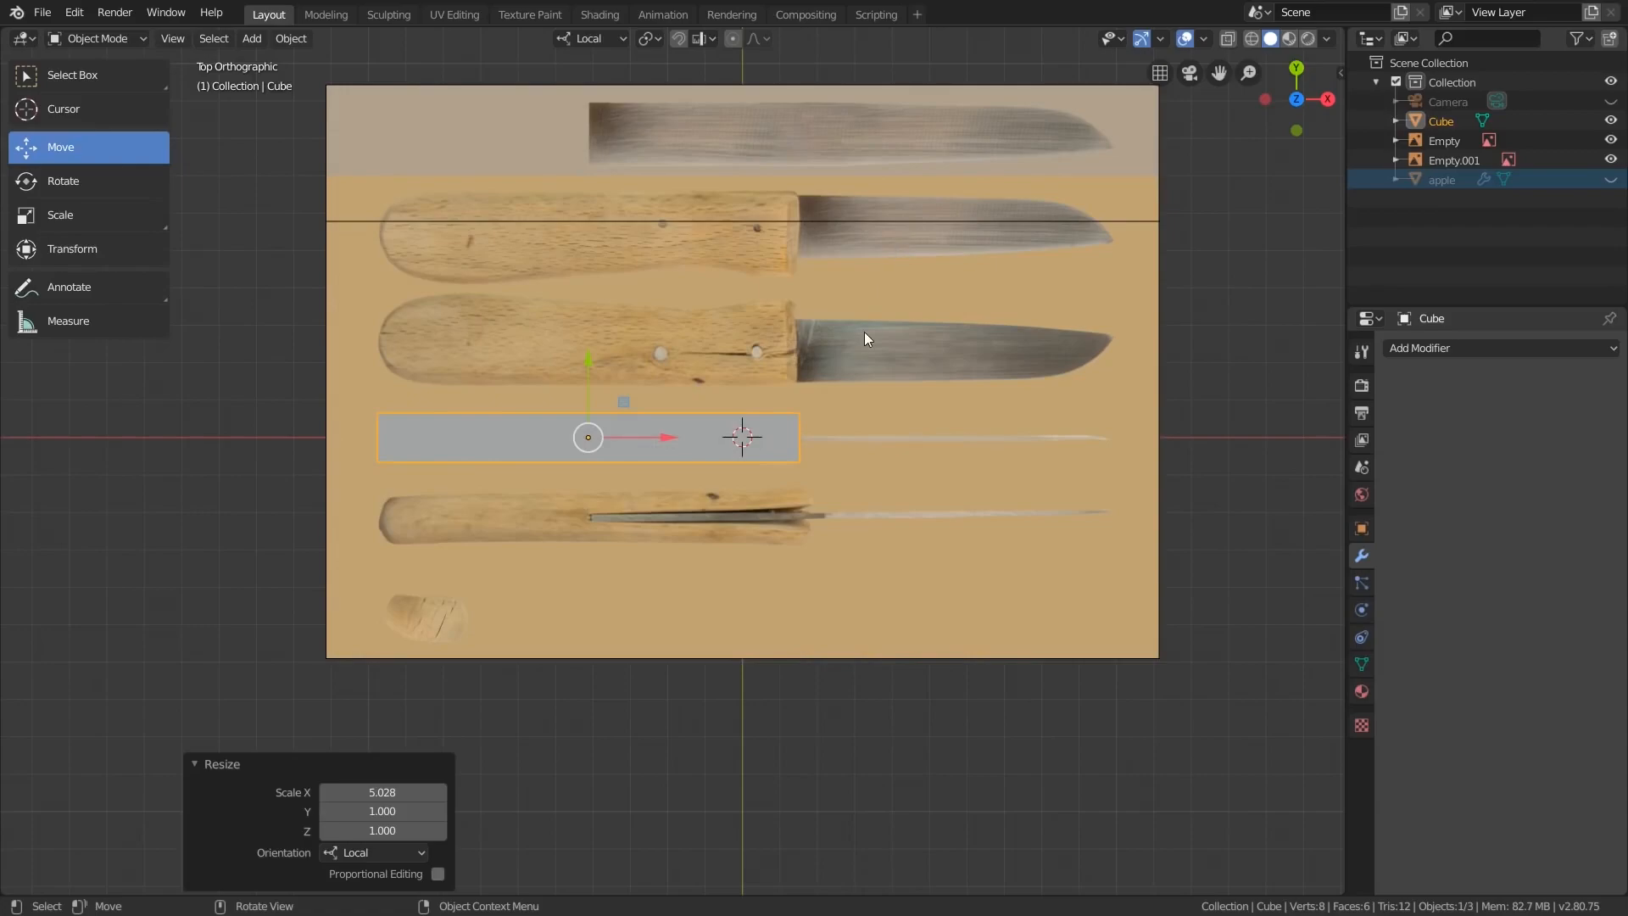
- Inspect the cube and reference images from the front, right and top orthographic views and their opposite sides
key(1)
key(3)
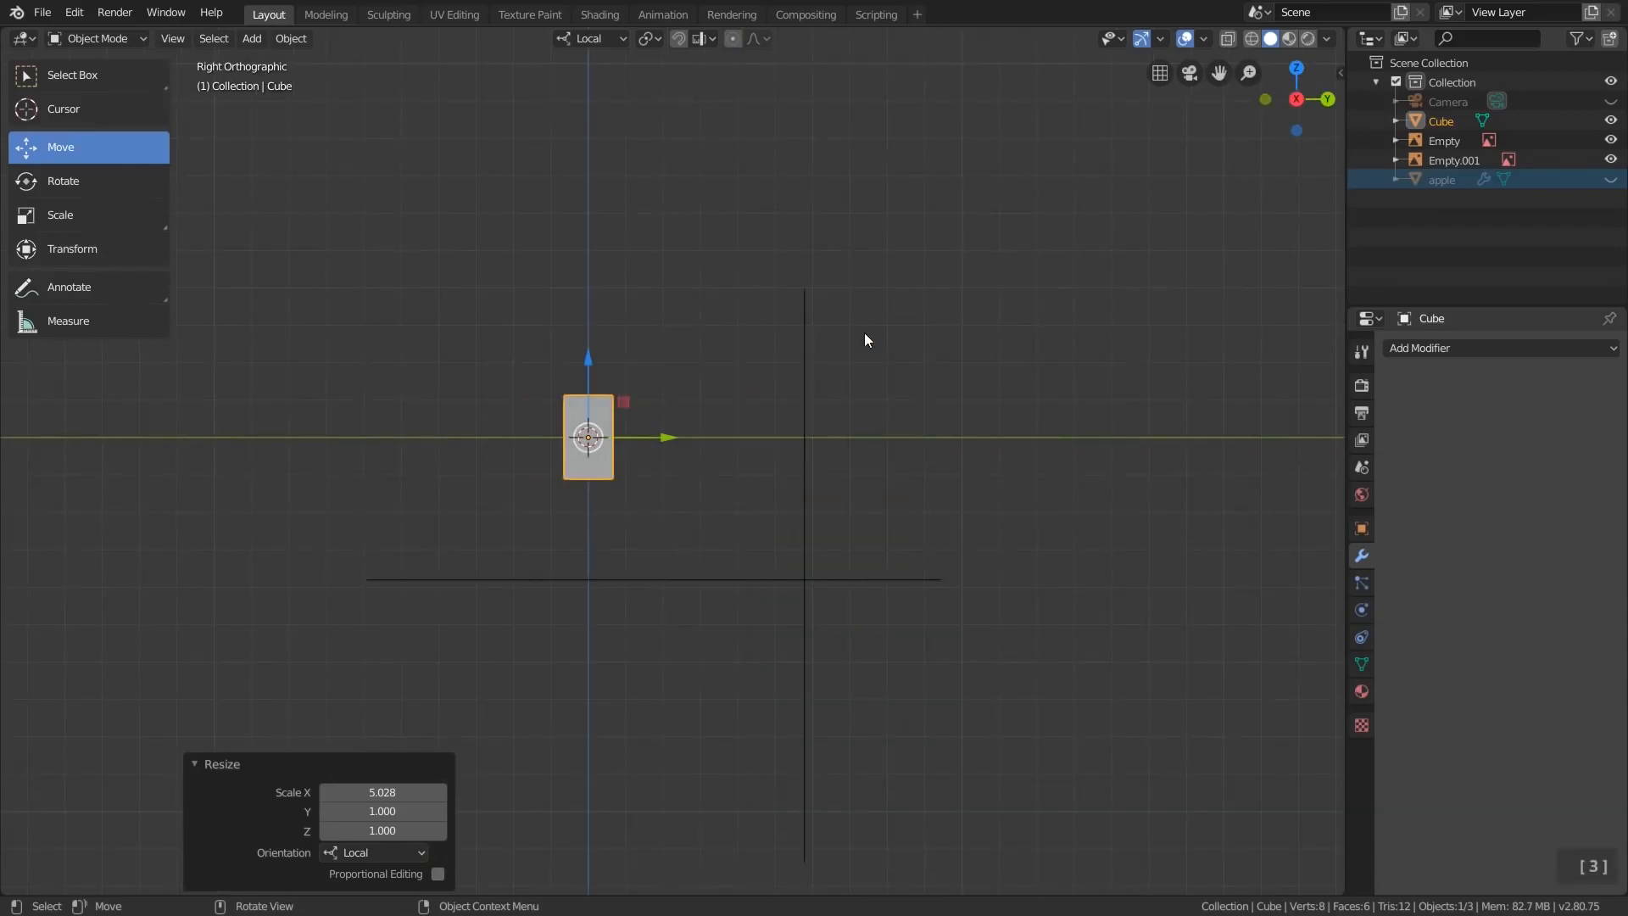
key(7)
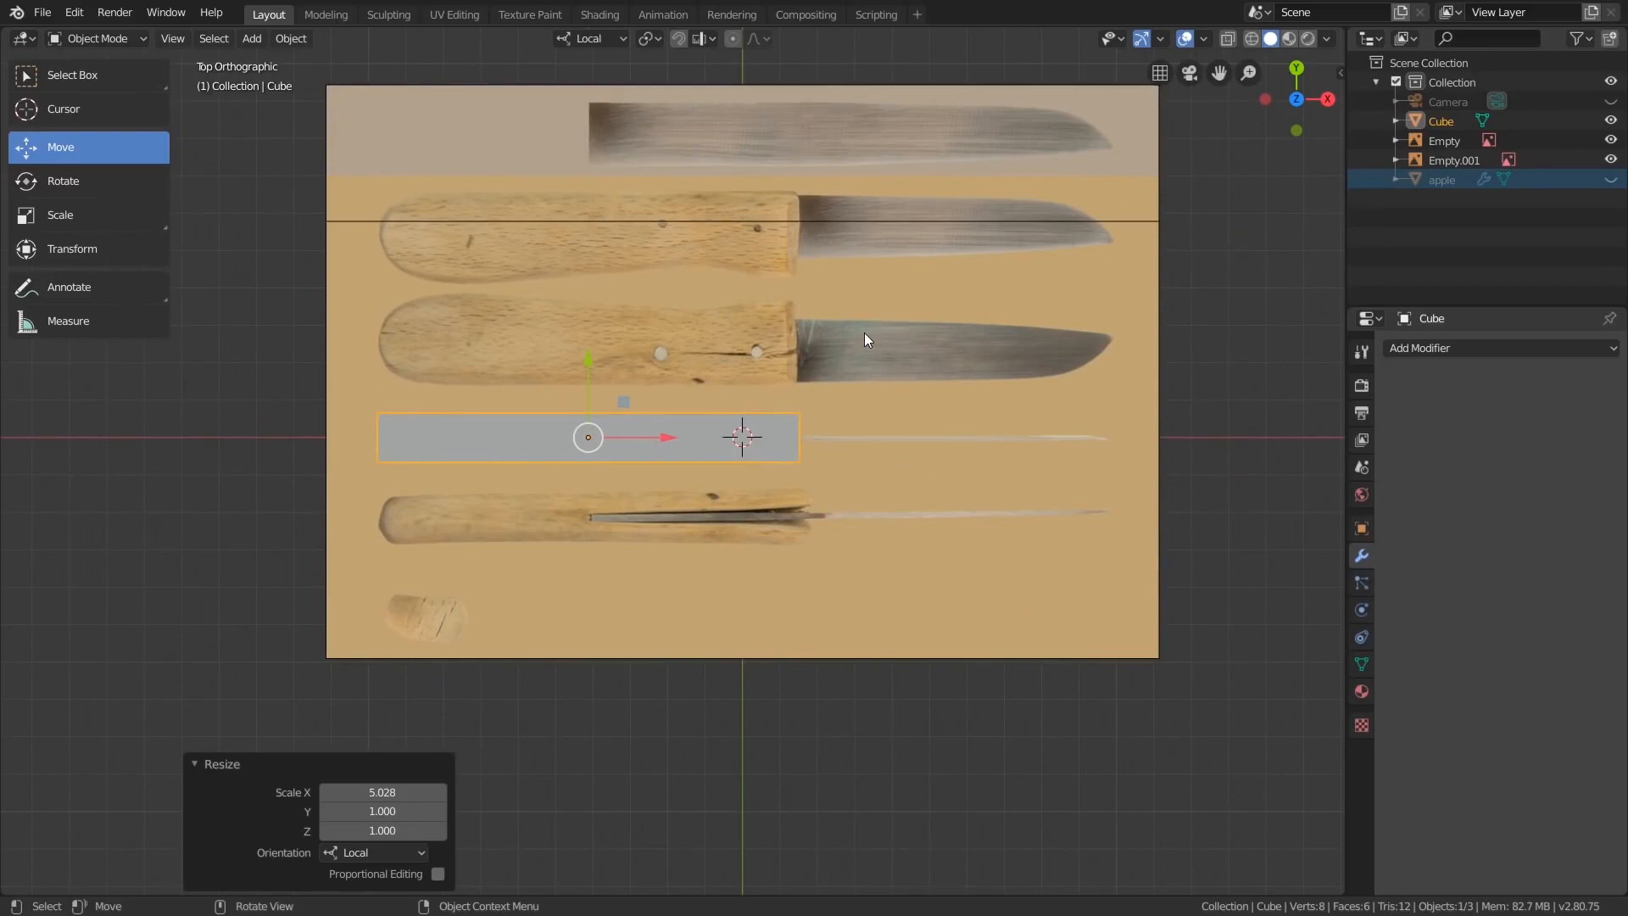
key(9)
key(9)
key(9)
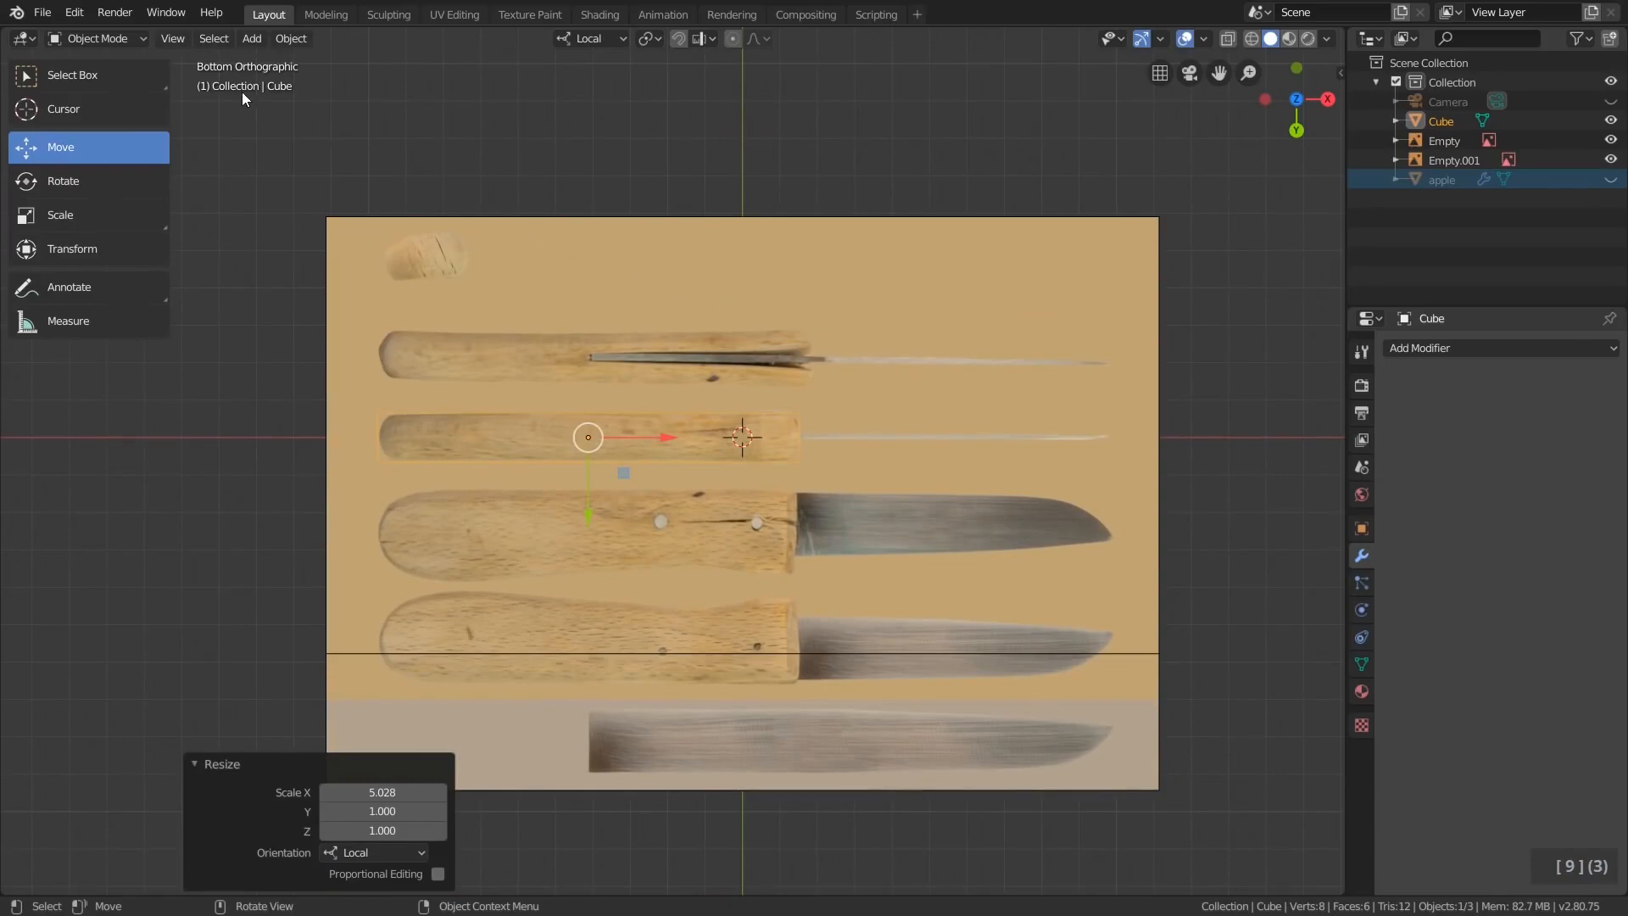
key(9)
key(9)
key(1)
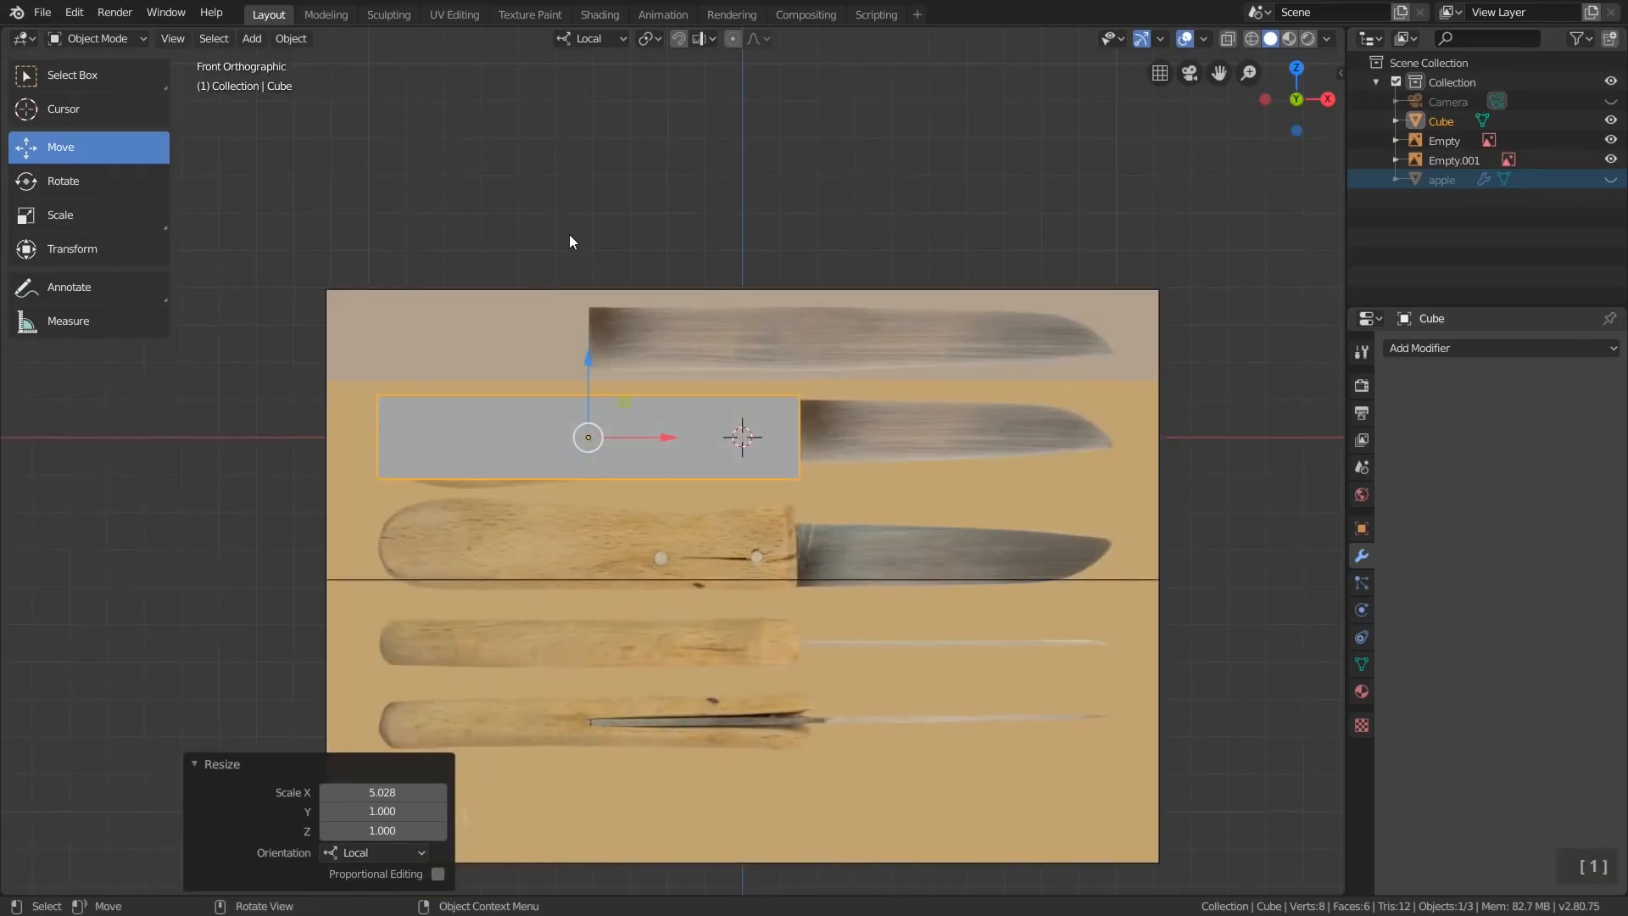
key(9)
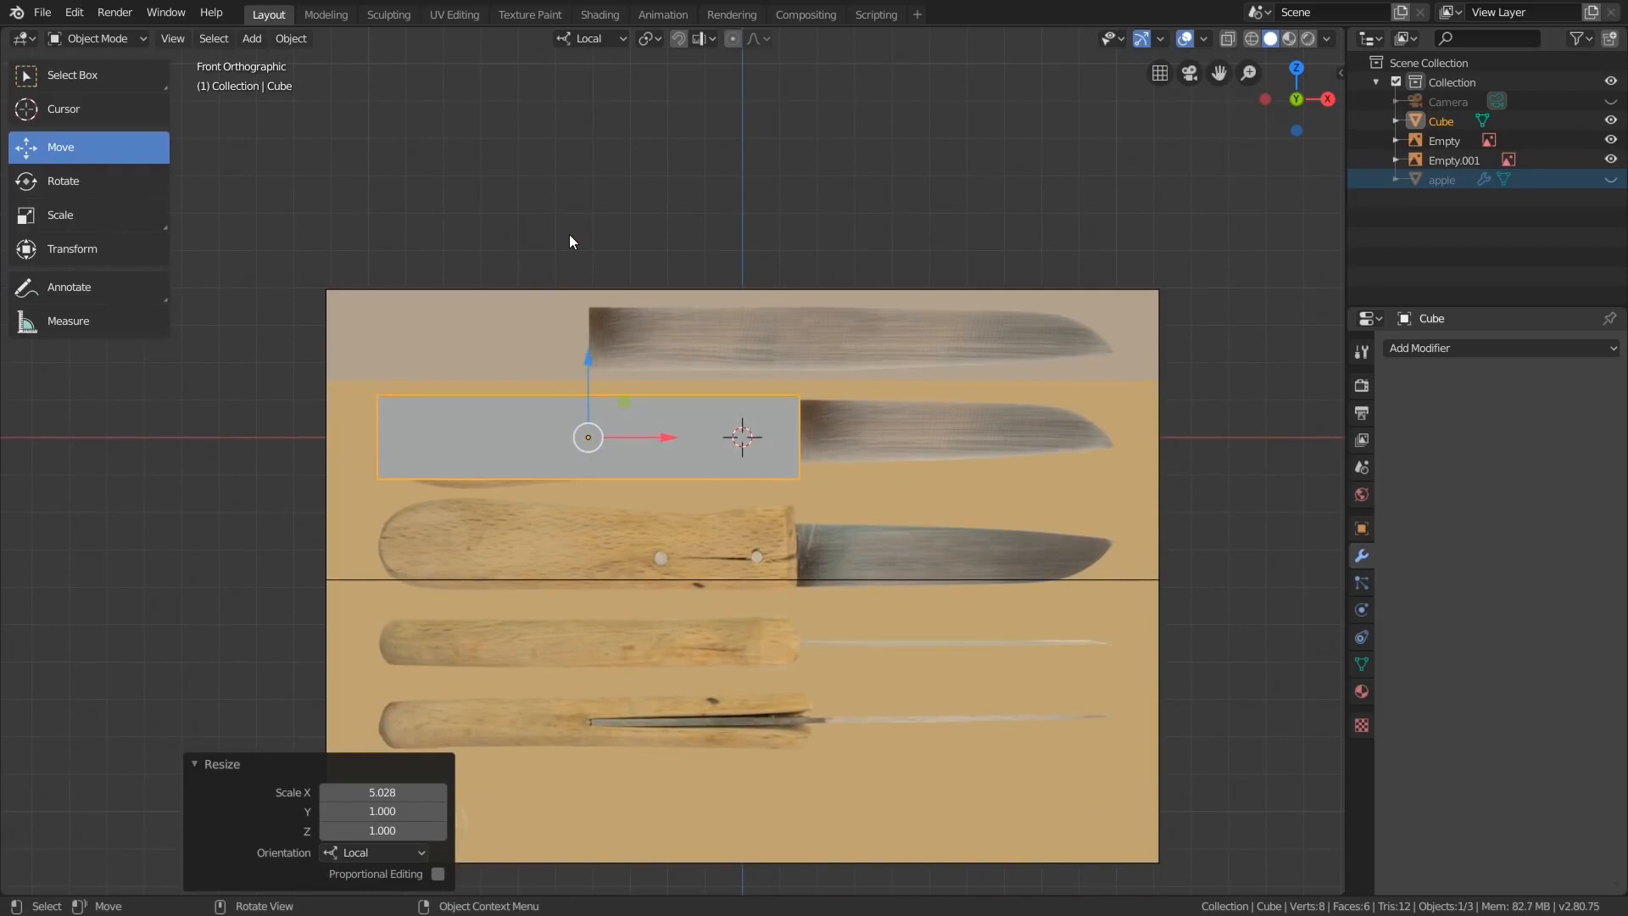
key(3)
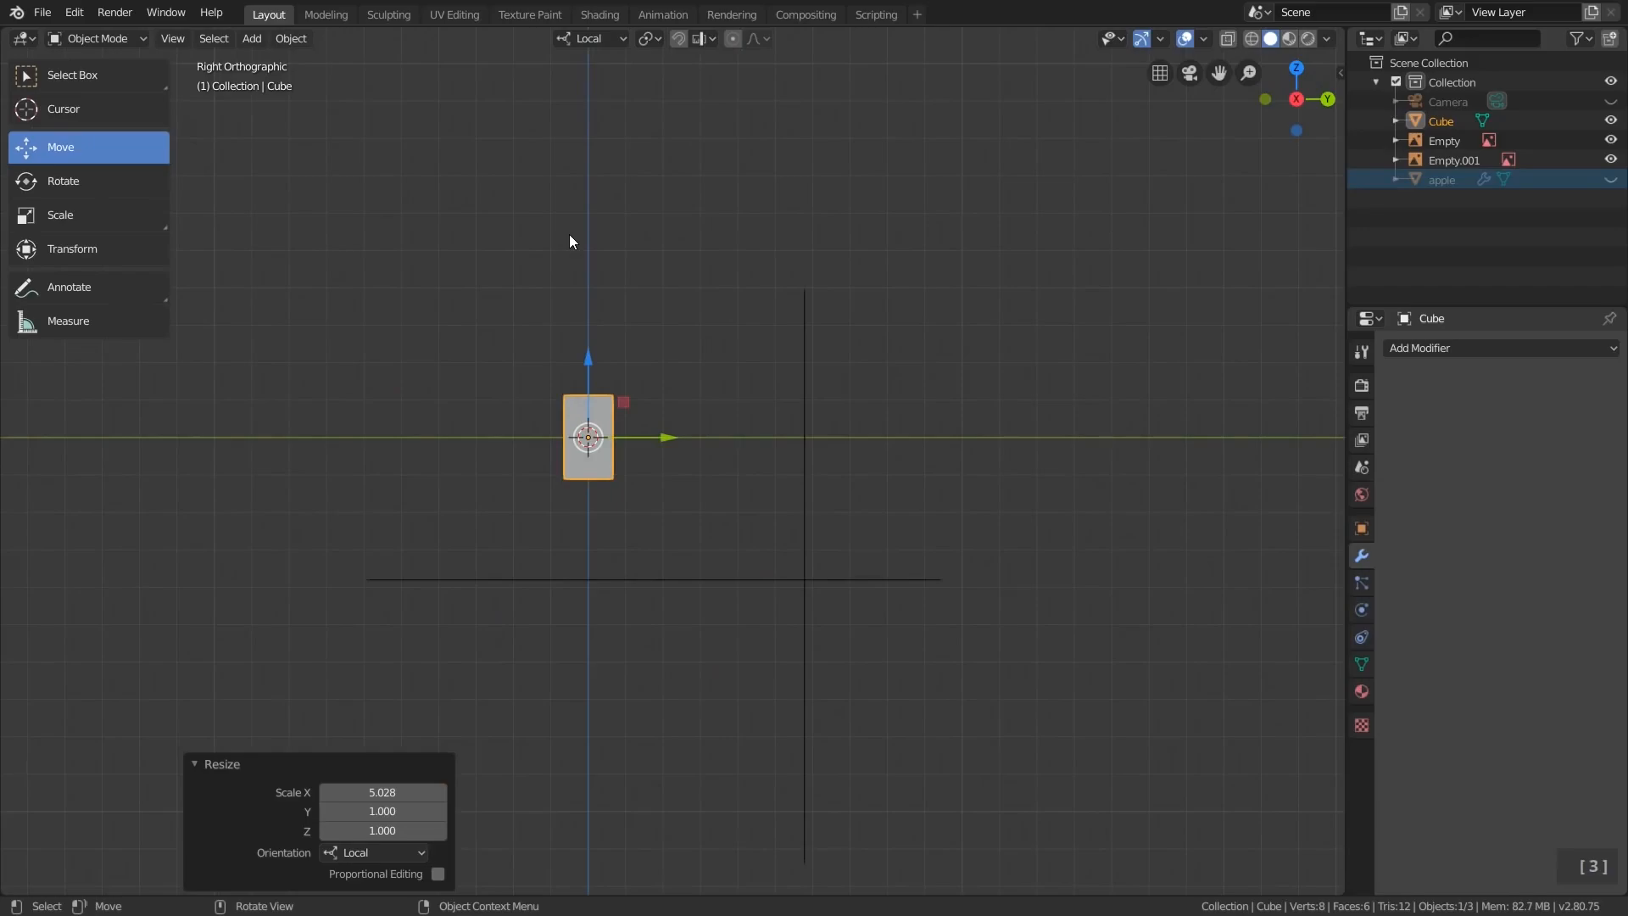
key(9)
key(9)
- Display the front-view reference image in front of the model, with alpha enabled and transparency set to about 0.468
key(1)
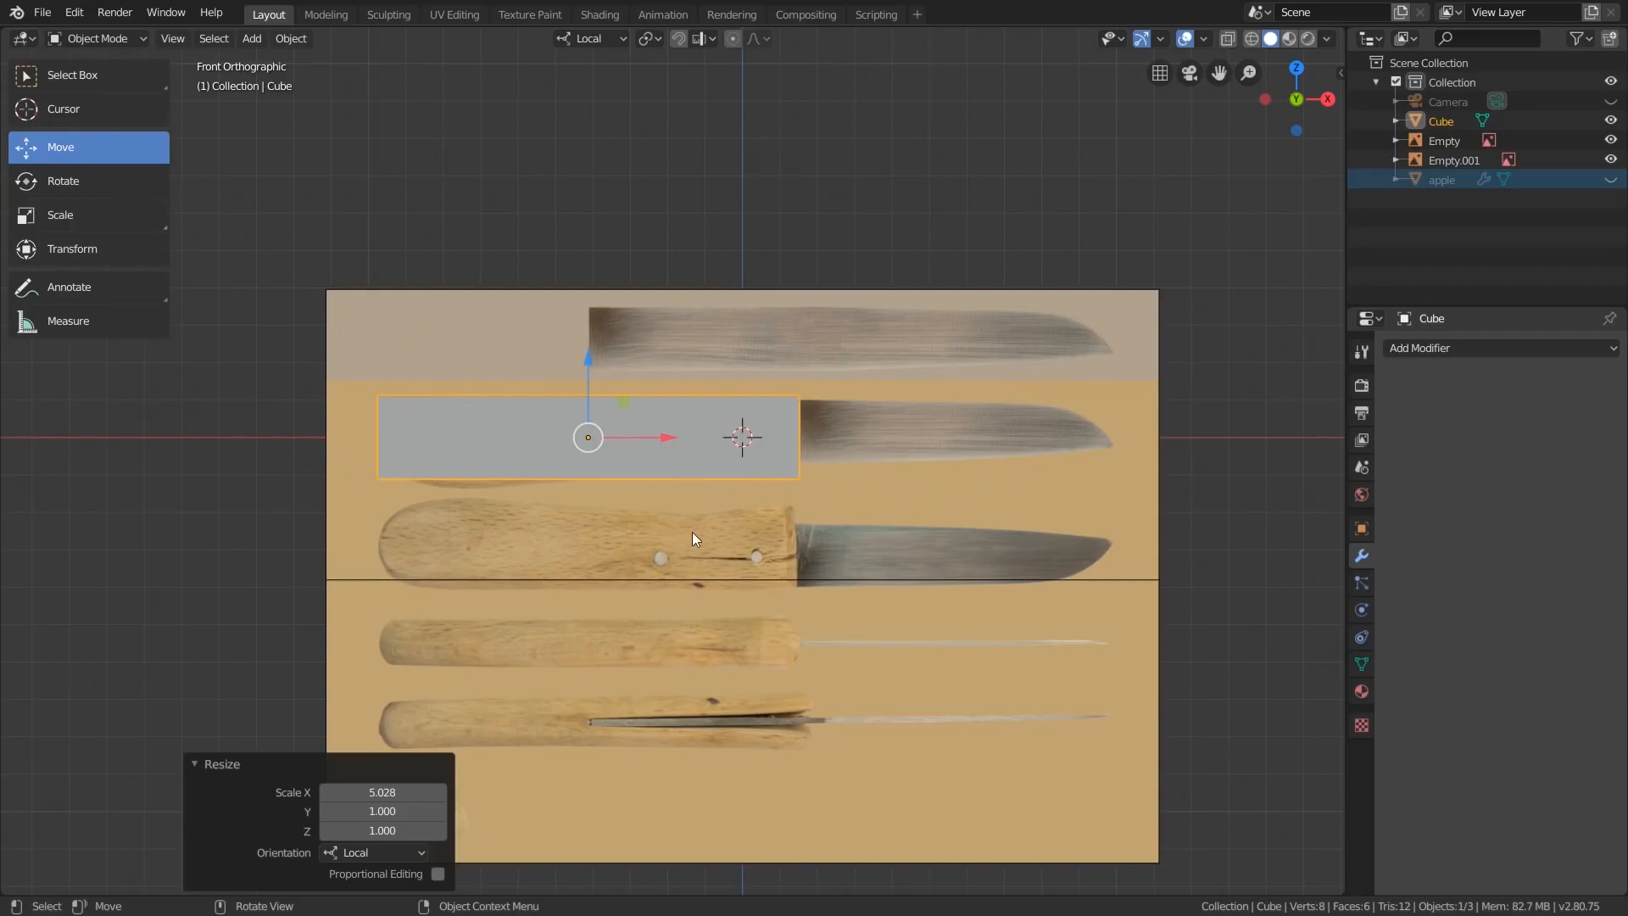
click(938, 396)
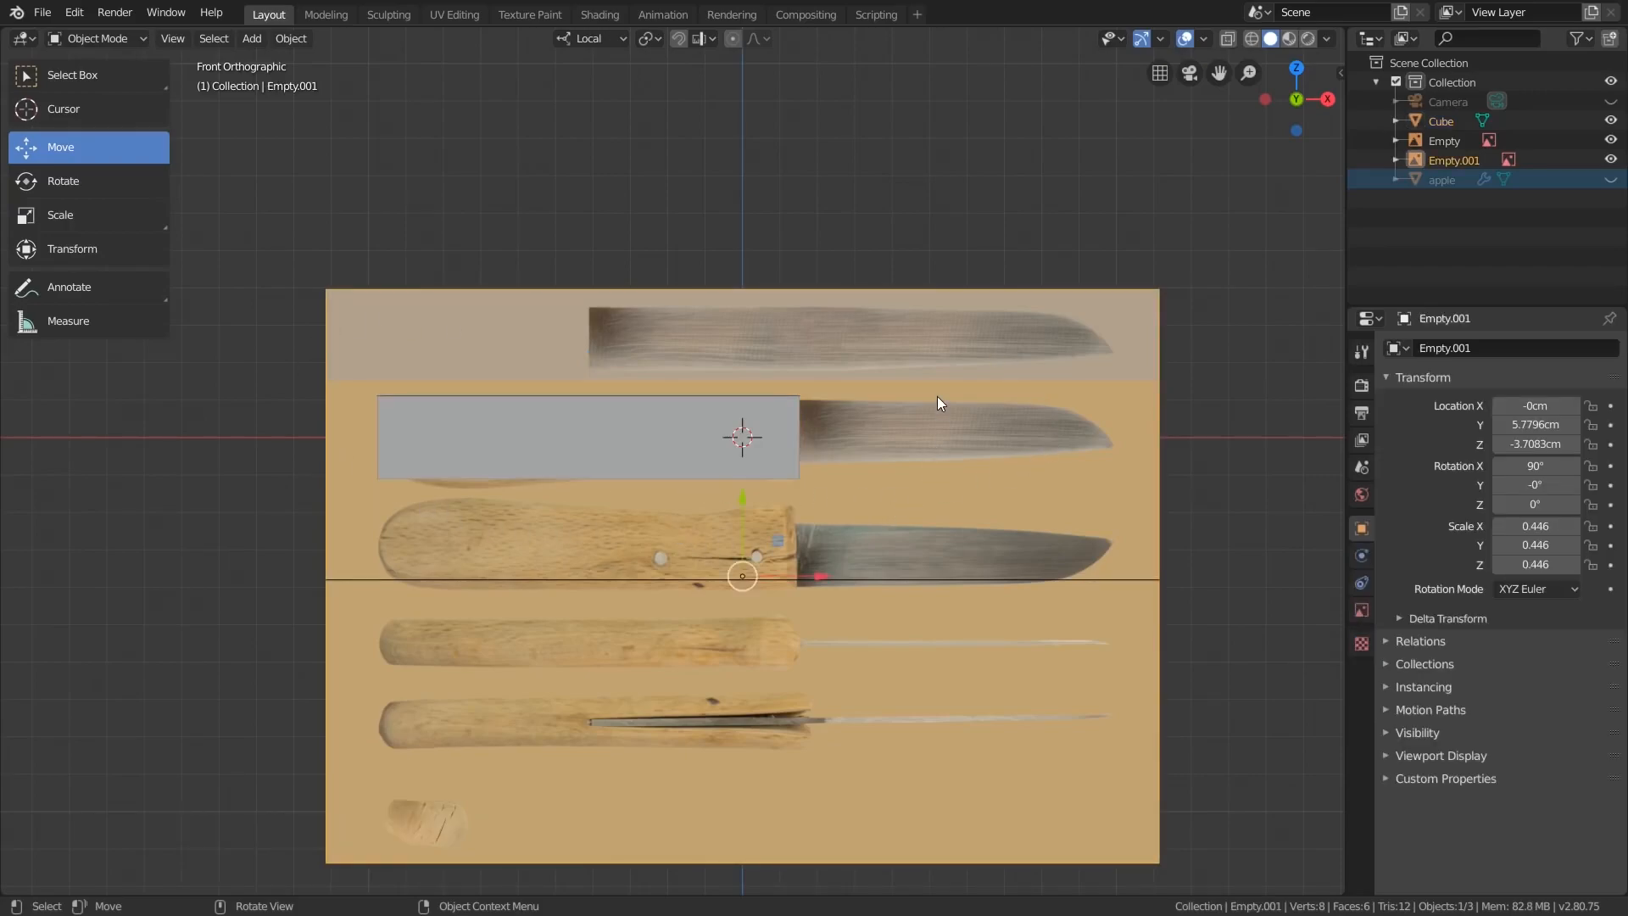
click(1366, 620)
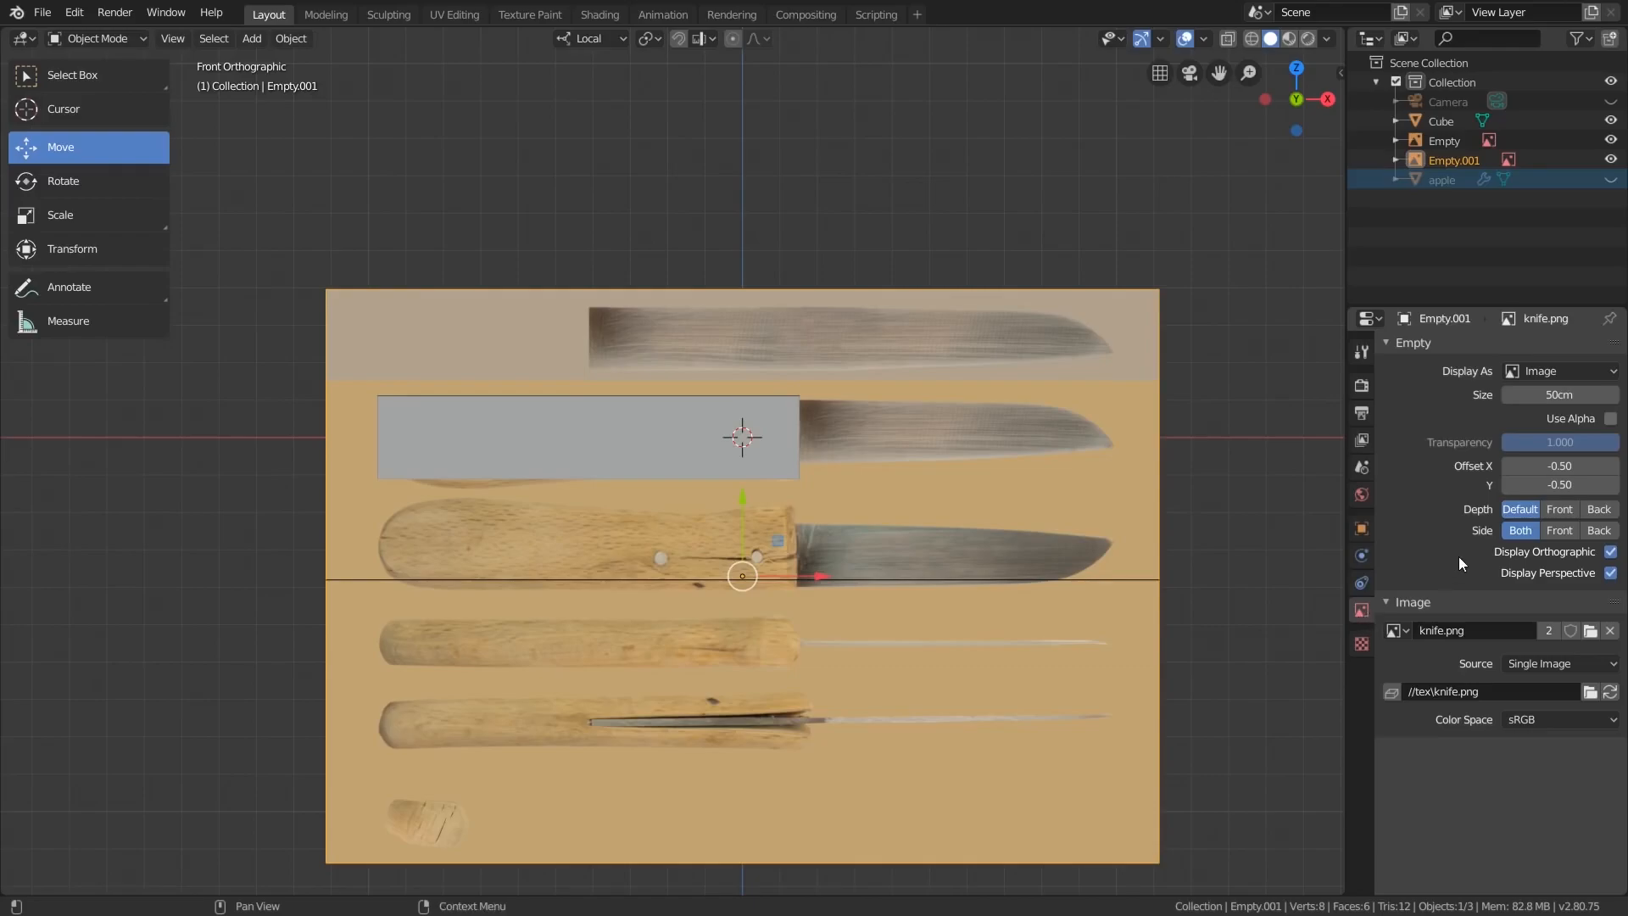
click(1565, 511)
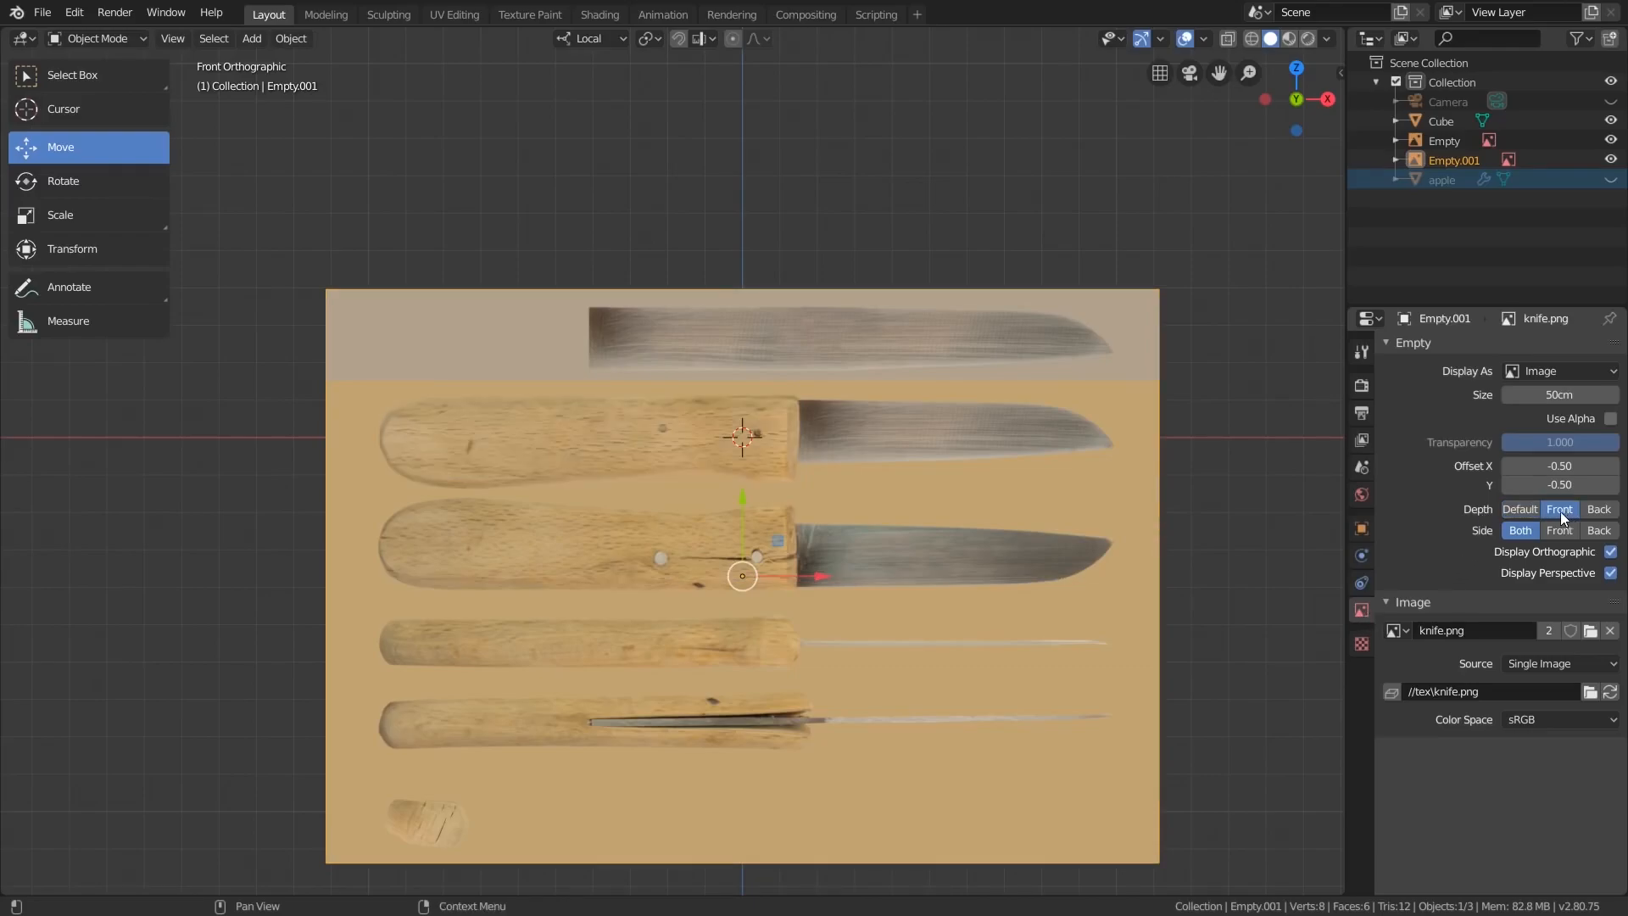
middle_drag(709, 468, 783, 491)
key(KP_1)
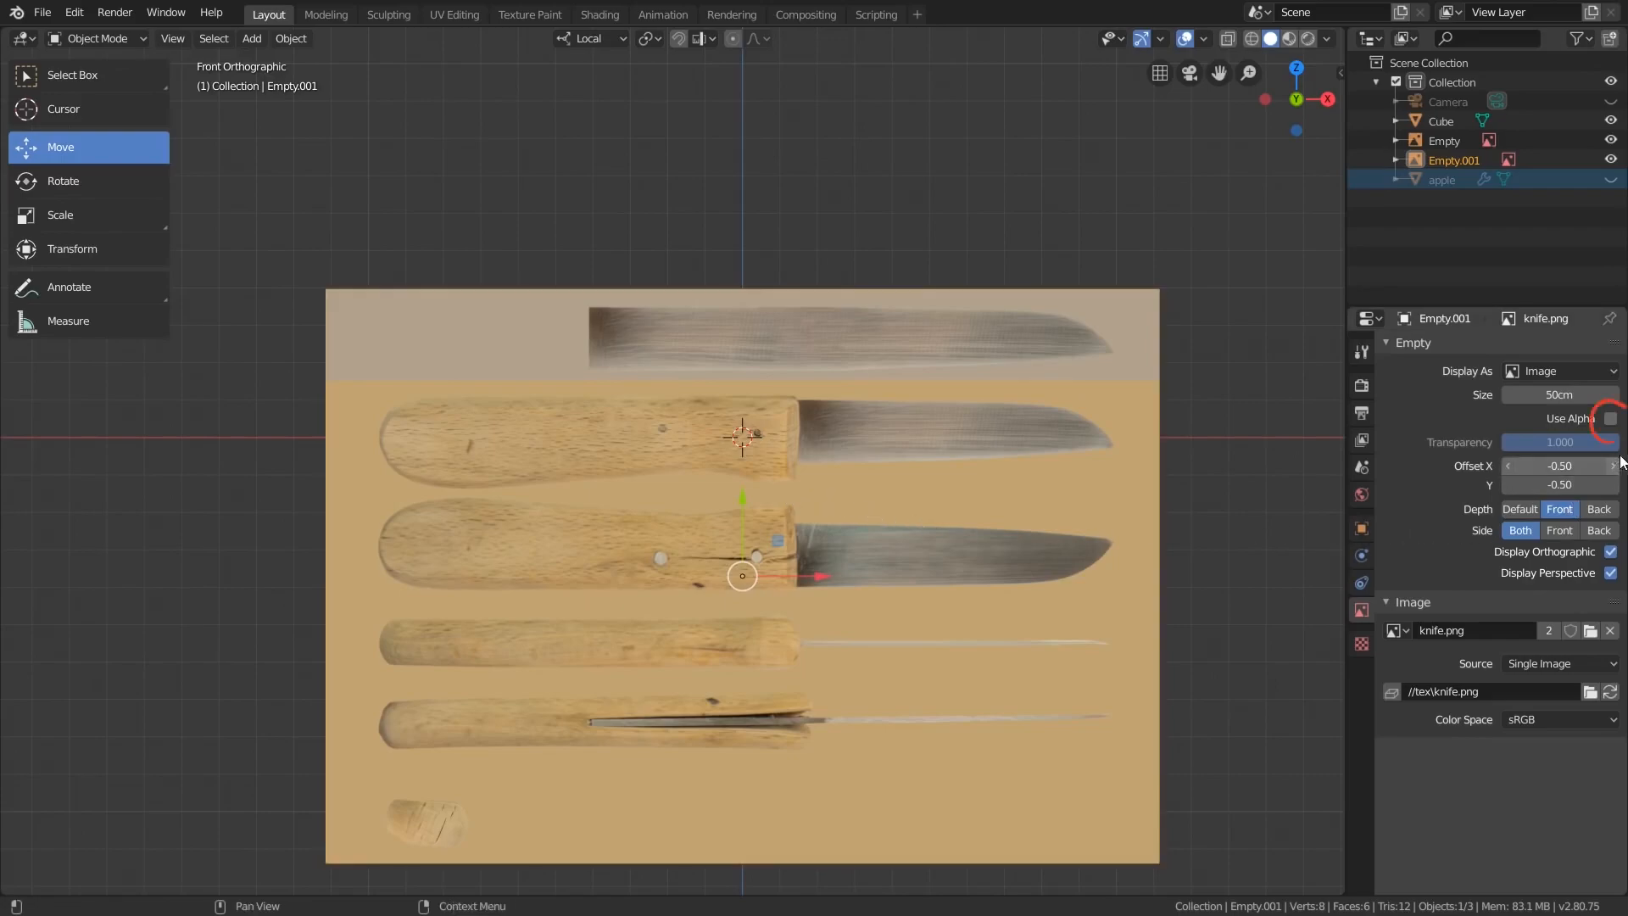
click(1610, 418)
drag(1610, 447, 1551, 448)
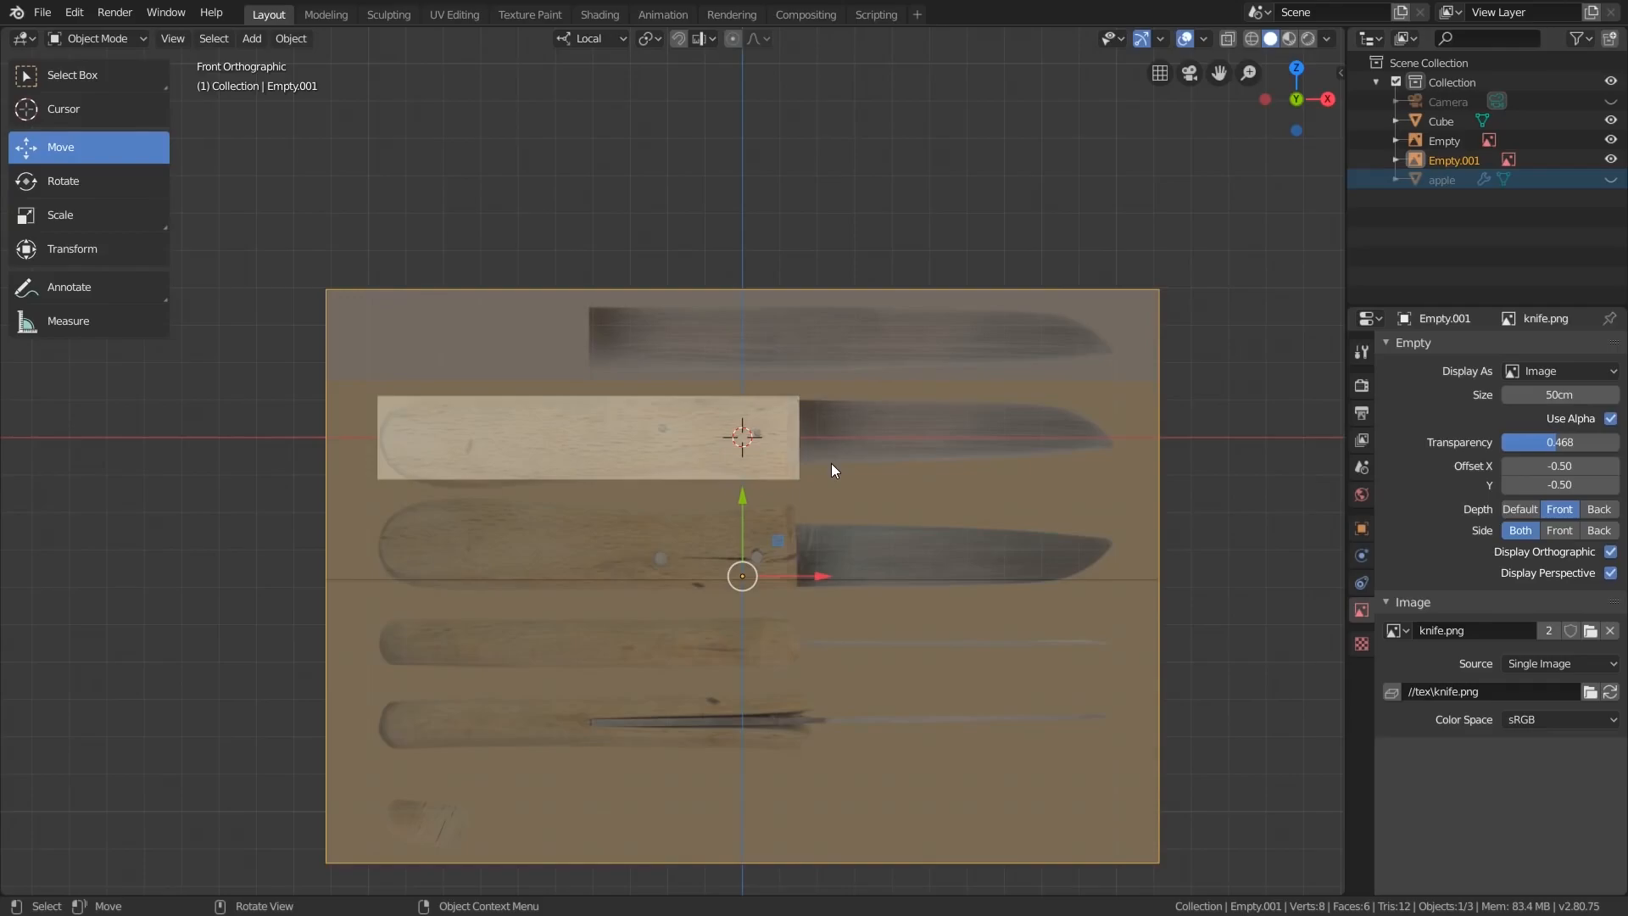
- Display the top-view reference image at Front depth, with alpha enabled and transparency set to about 0.525
key(KP_7)
scroll(780, 659, down, 4)
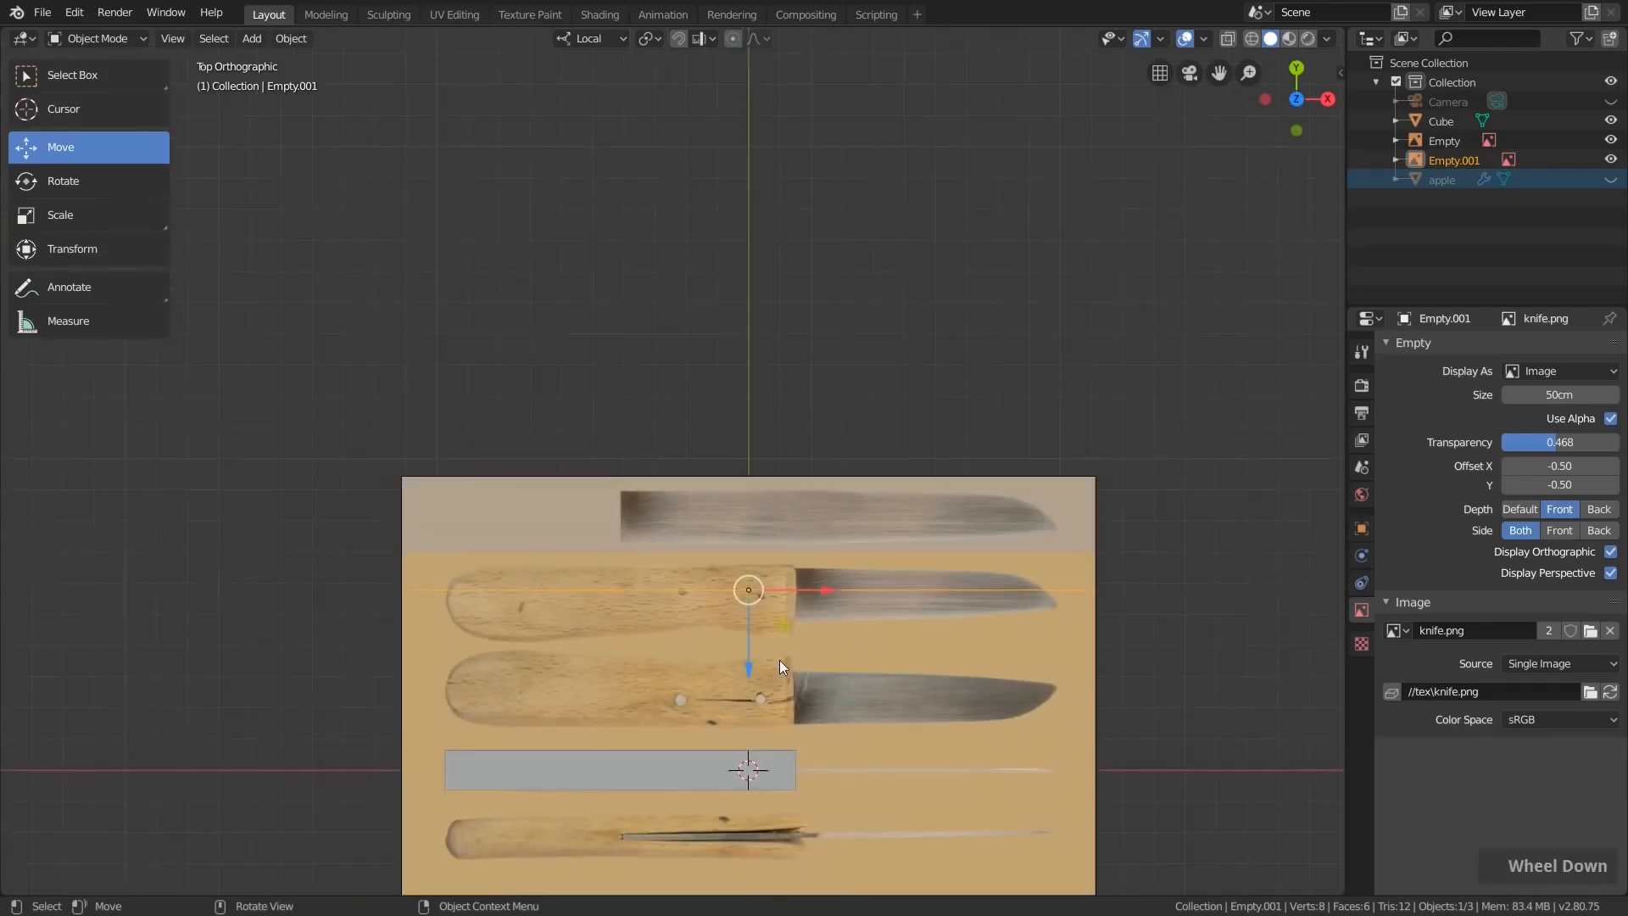
scroll(768, 729, up, 4)
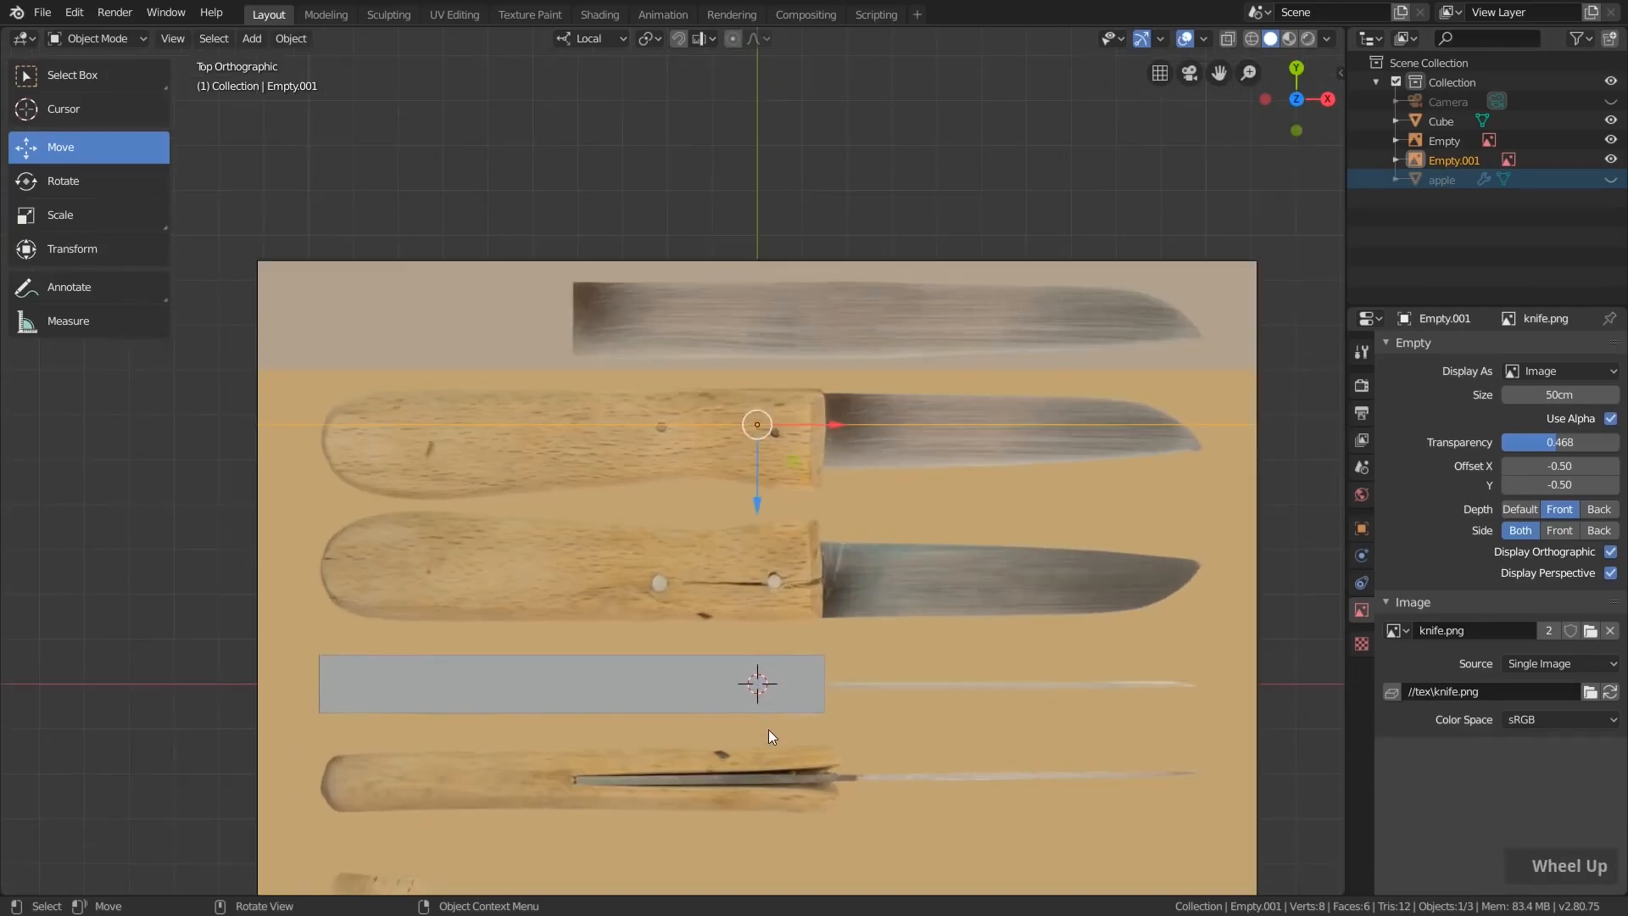
click(910, 573)
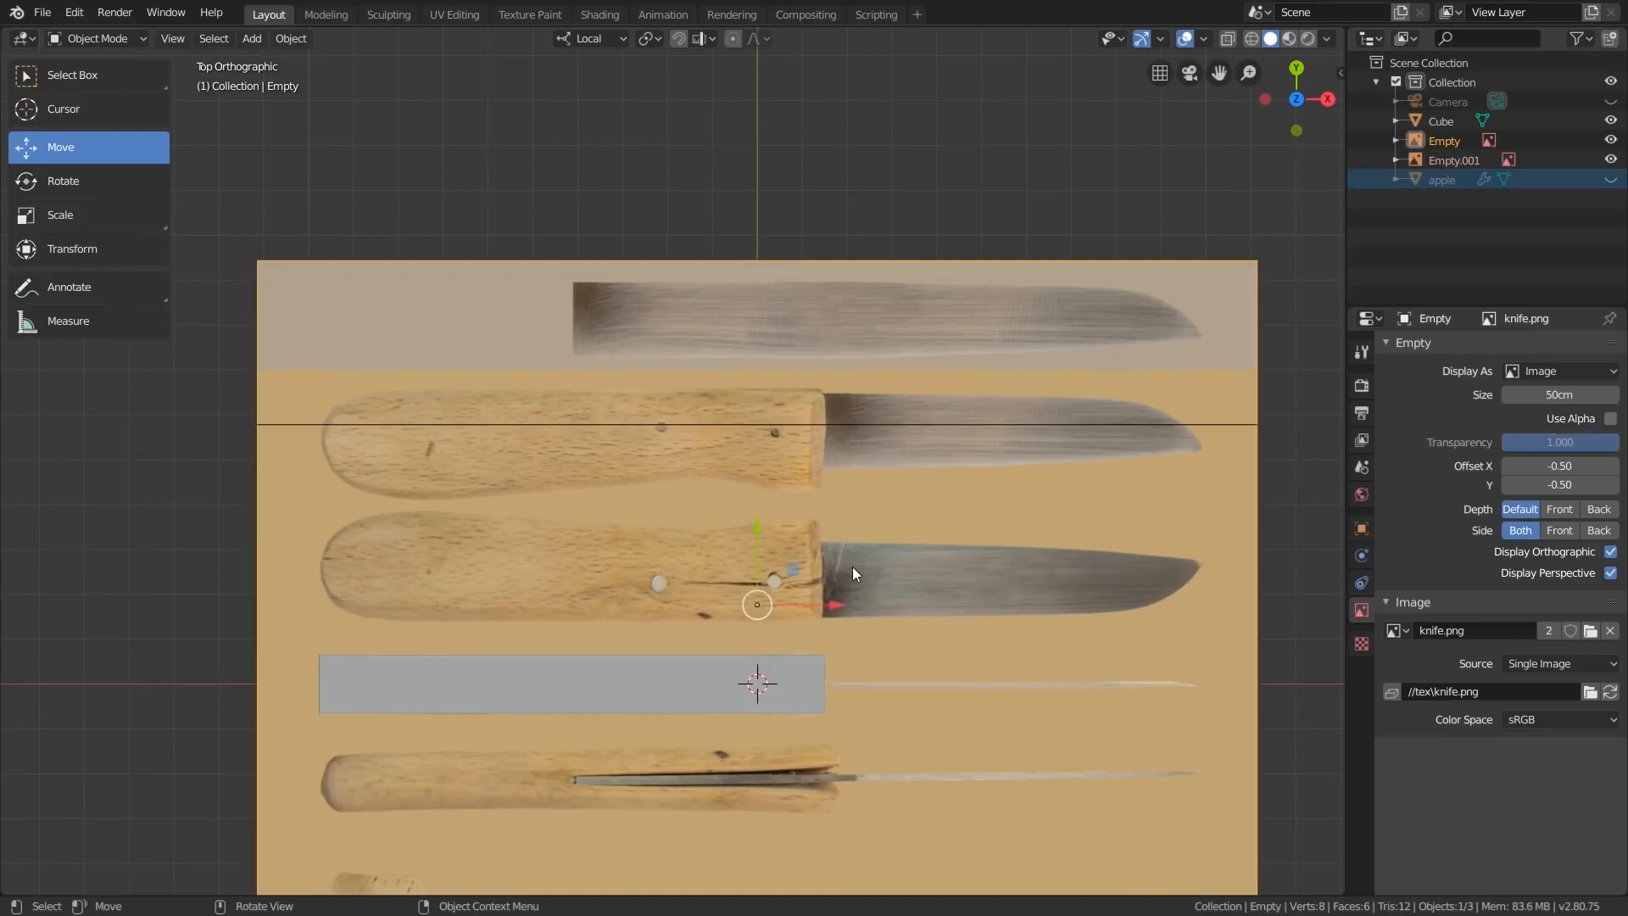
click(1559, 509)
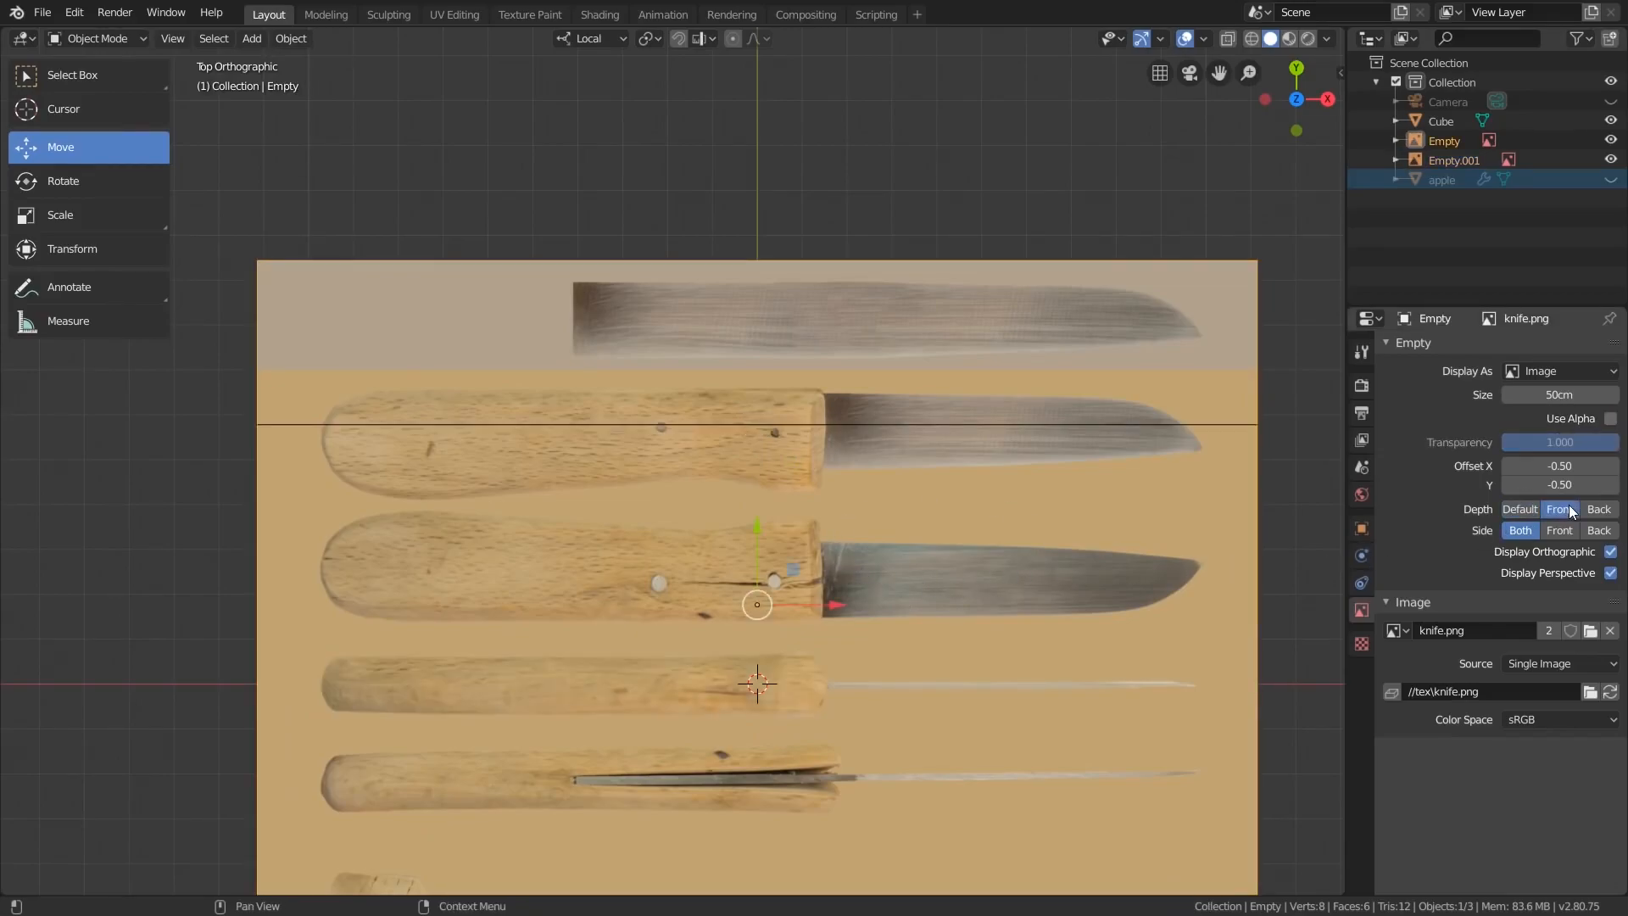
click(1610, 418)
drag(1603, 442, 1564, 442)
- Put the handle cube into Edit Mode and turn on X-ray display, working in the front orthographic view
scroll(842, 573, down, 3)
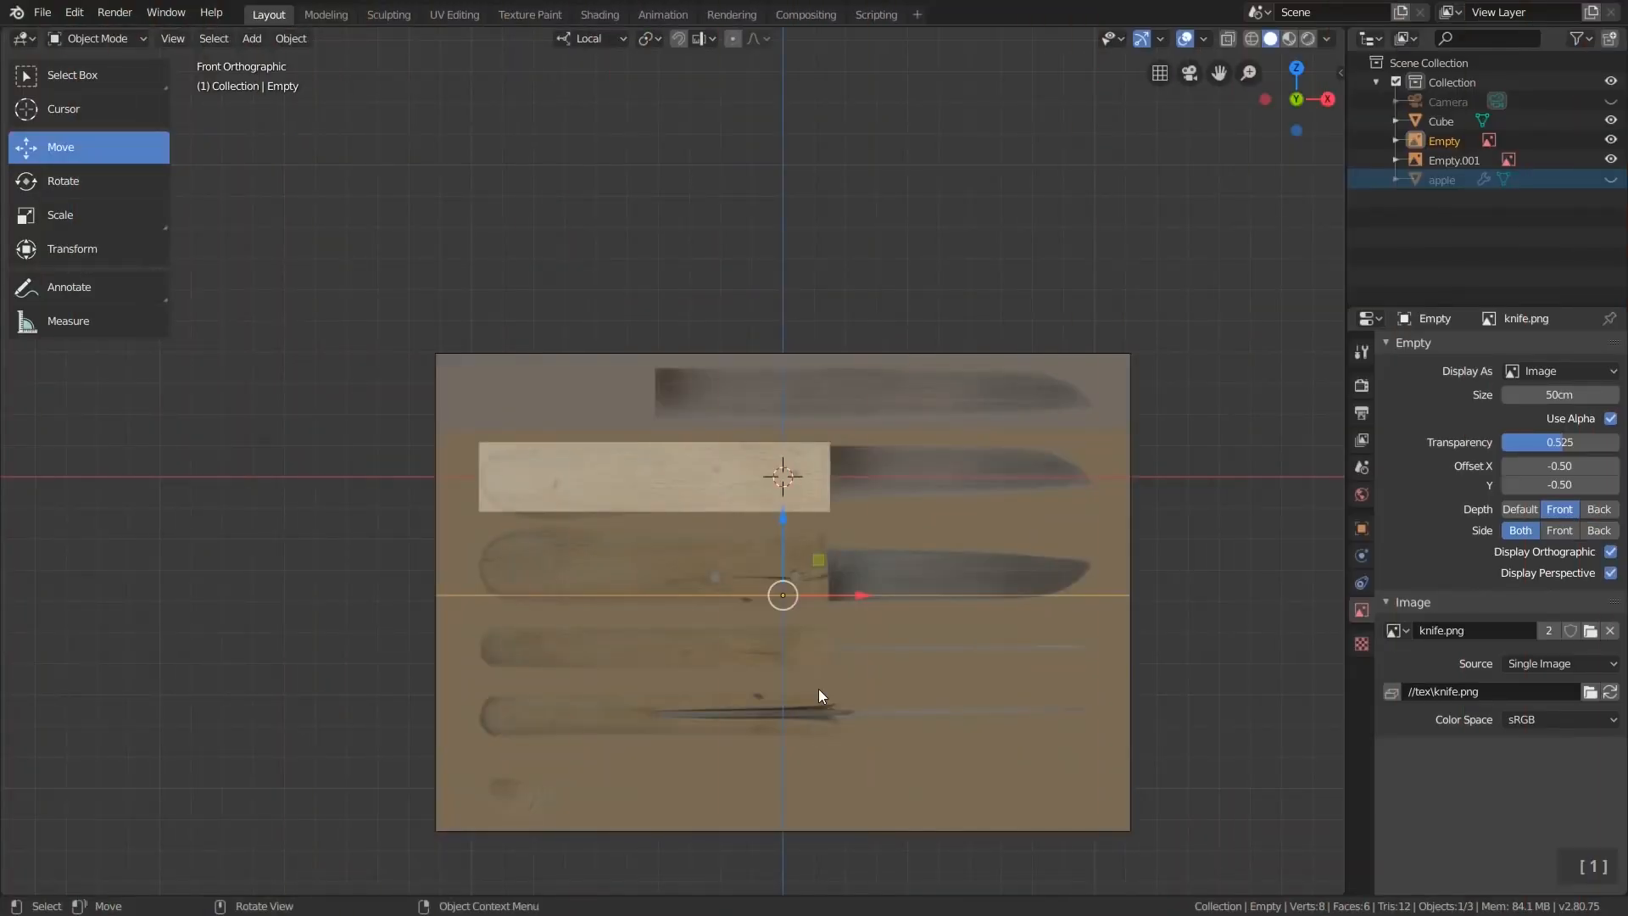
shift+middle_drag(819, 690, 811, 611)
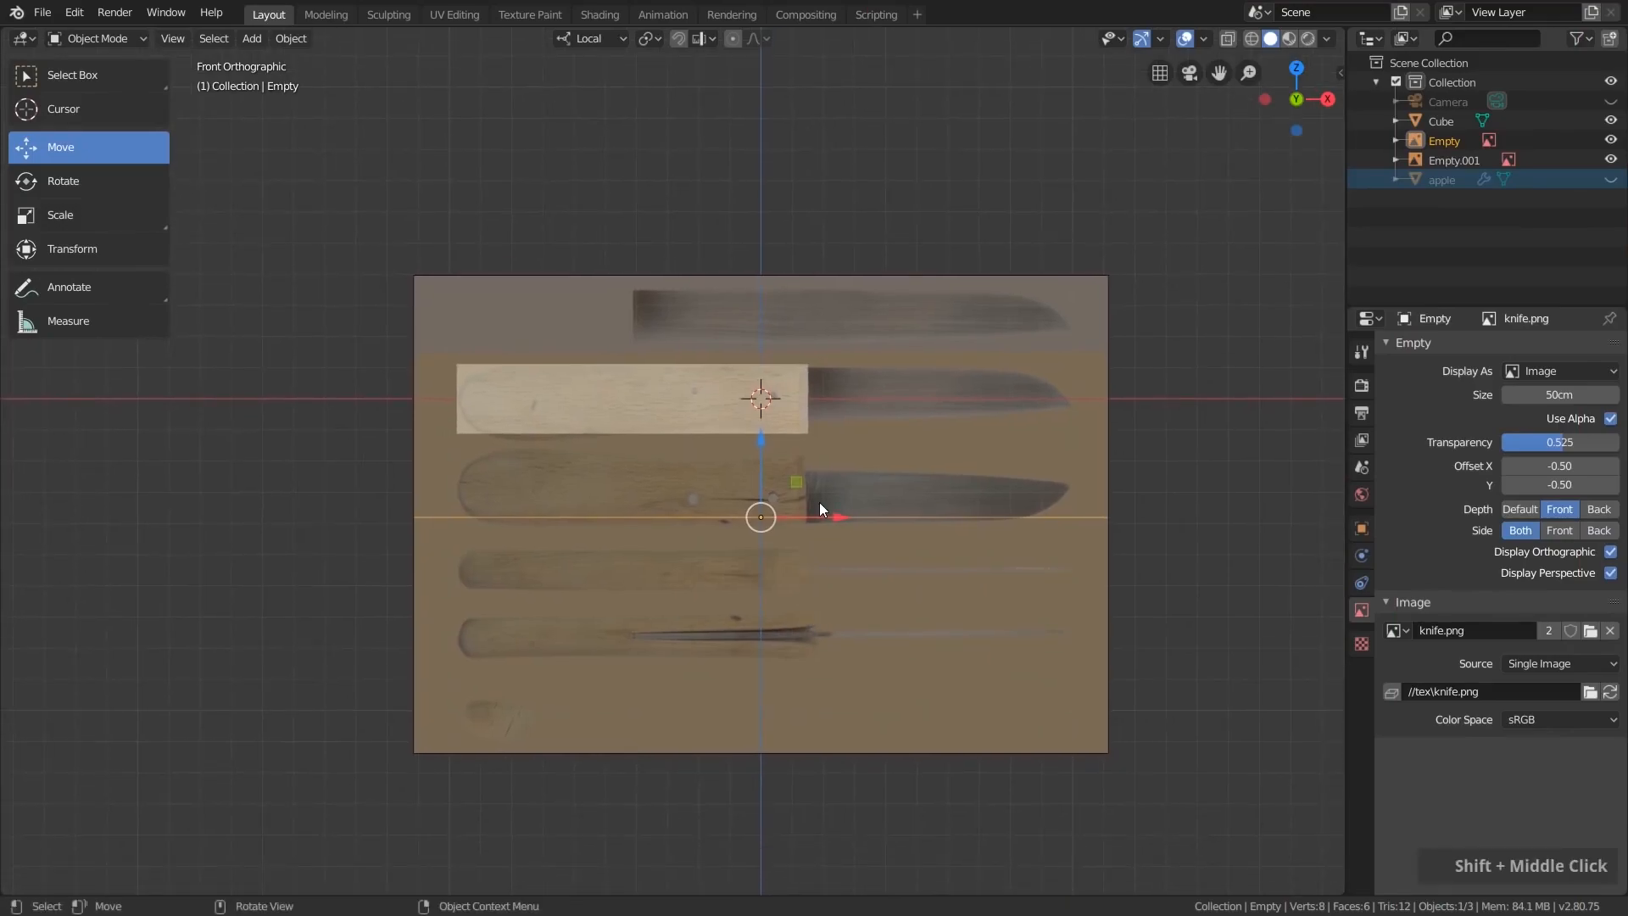
click(675, 406)
click(675, 405)
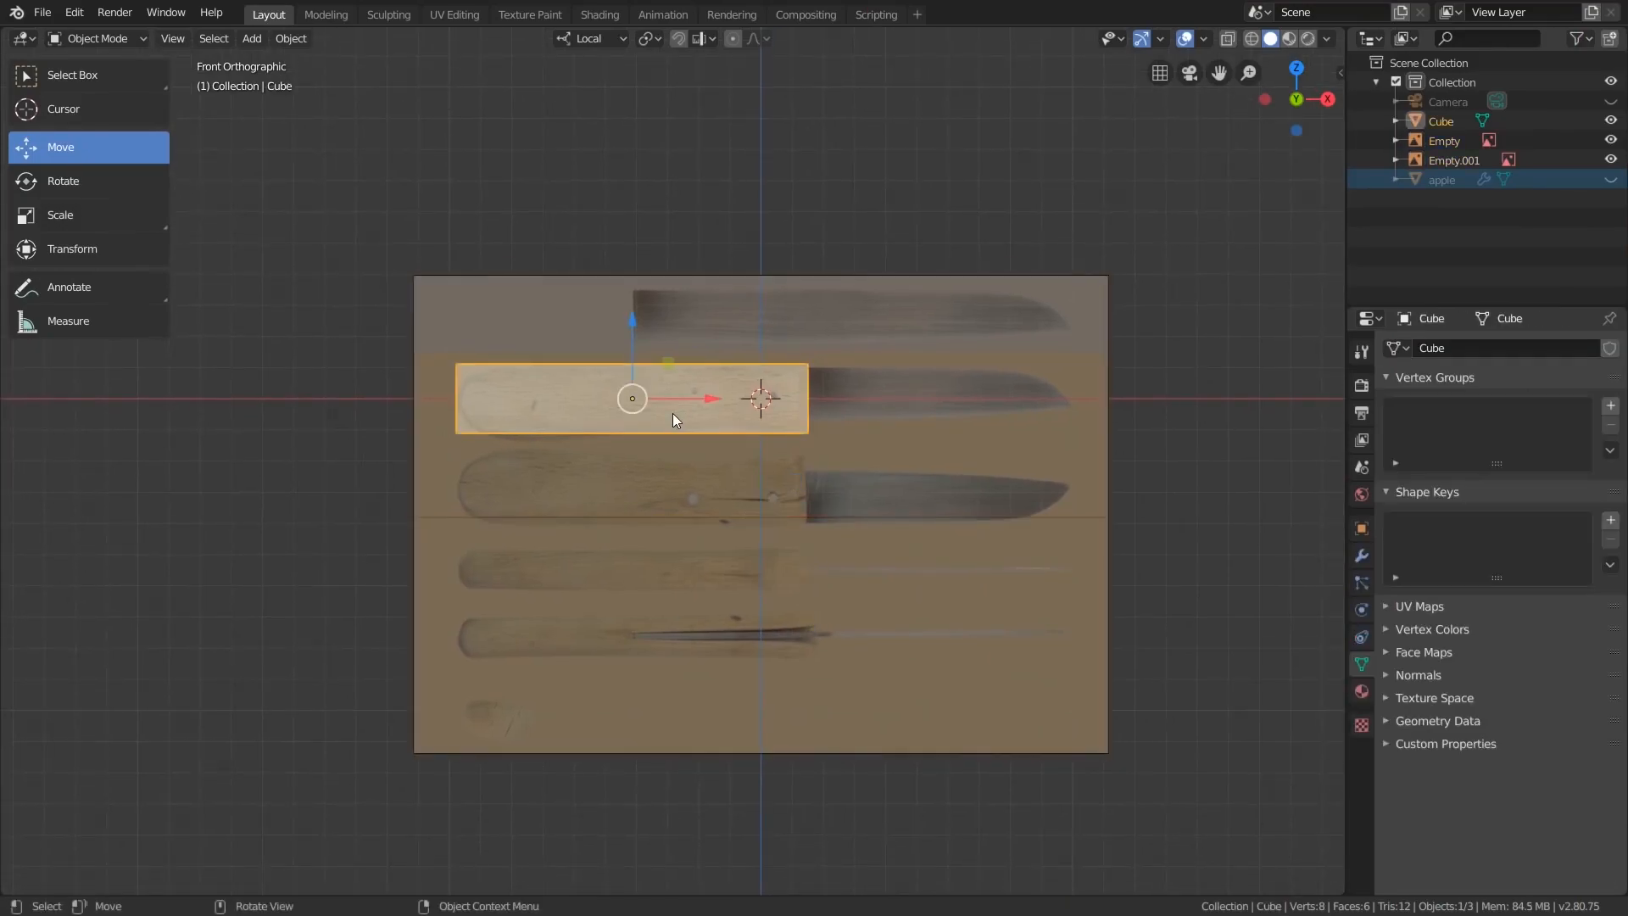
key(Tab)
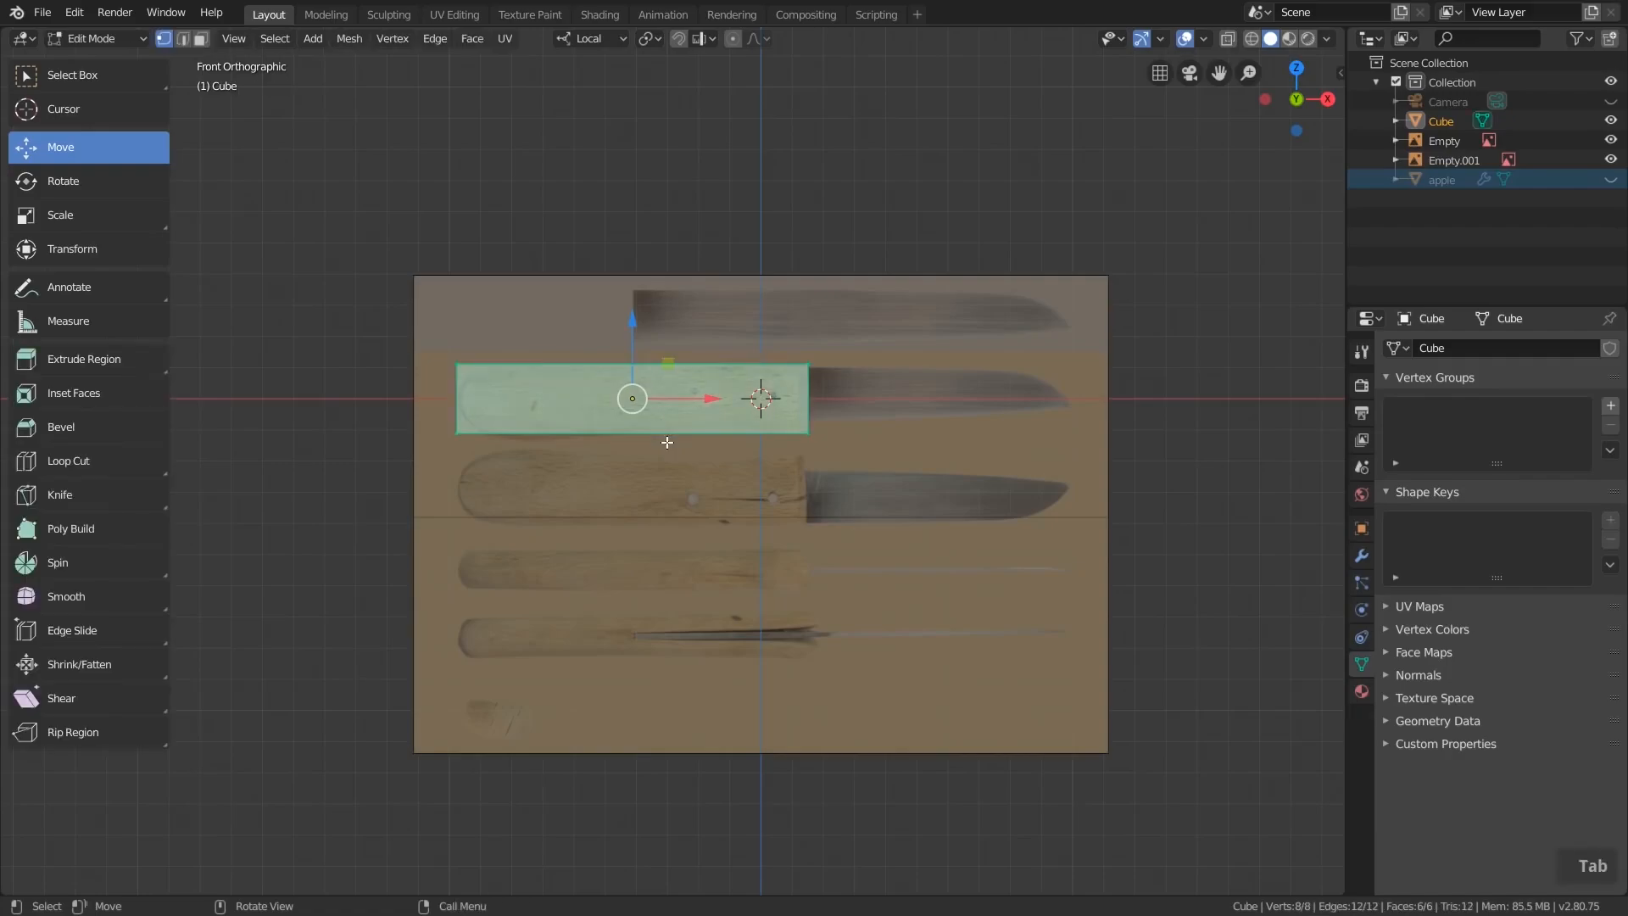
scroll(667, 440, up, 3)
shift+middle_drag(665, 440, 710, 480)
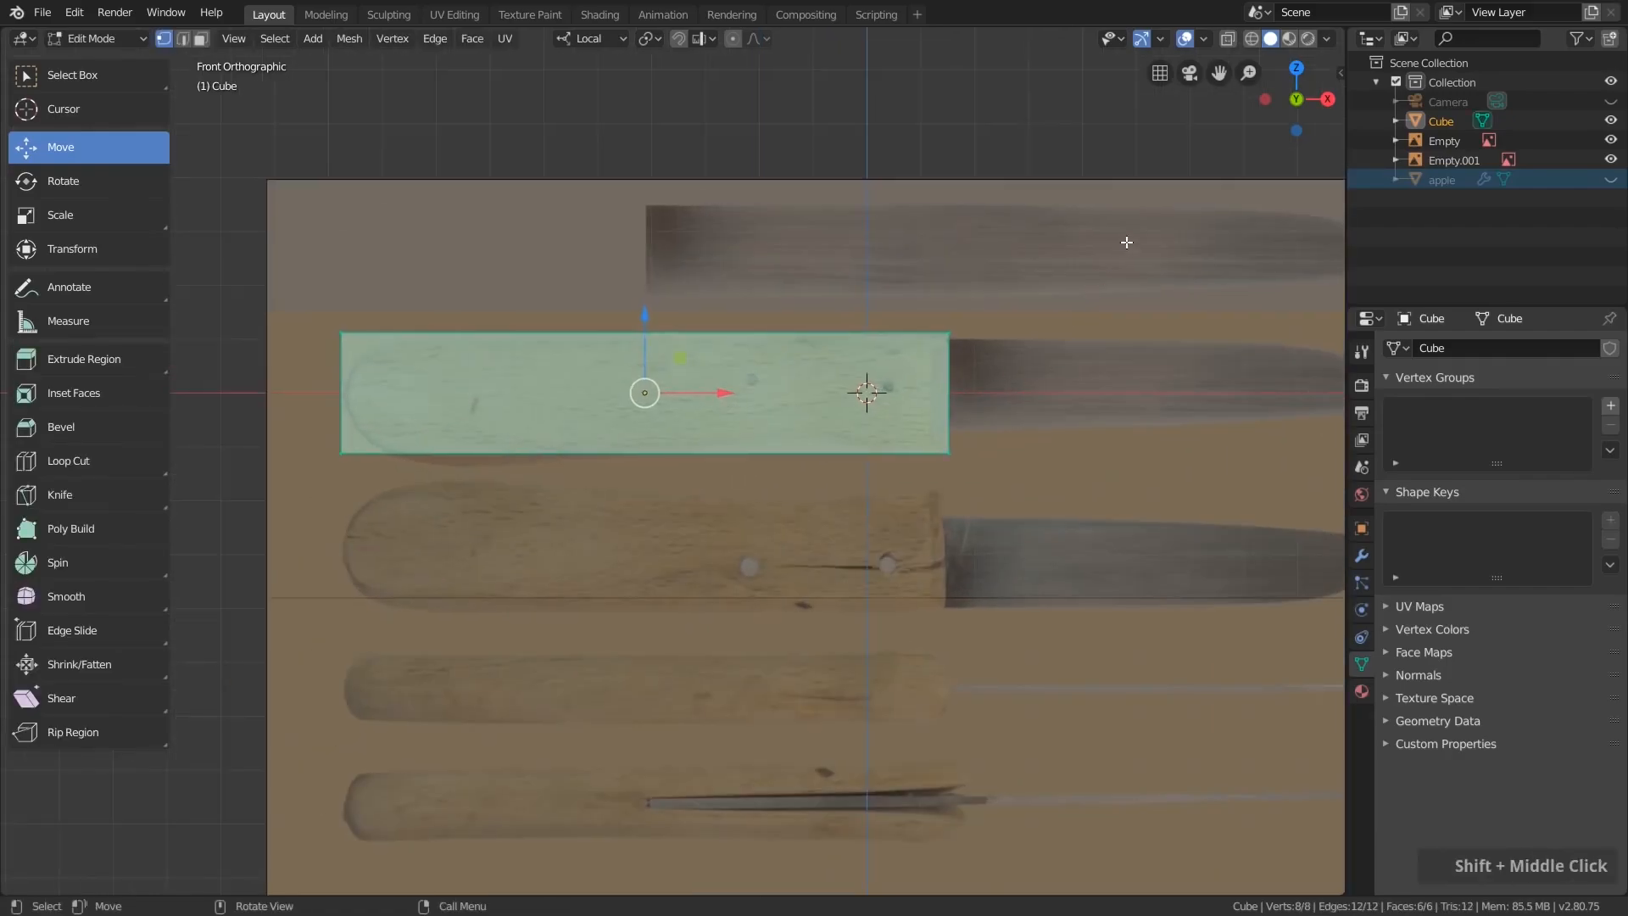
click(1227, 39)
middle_drag(975, 381, 921, 474)
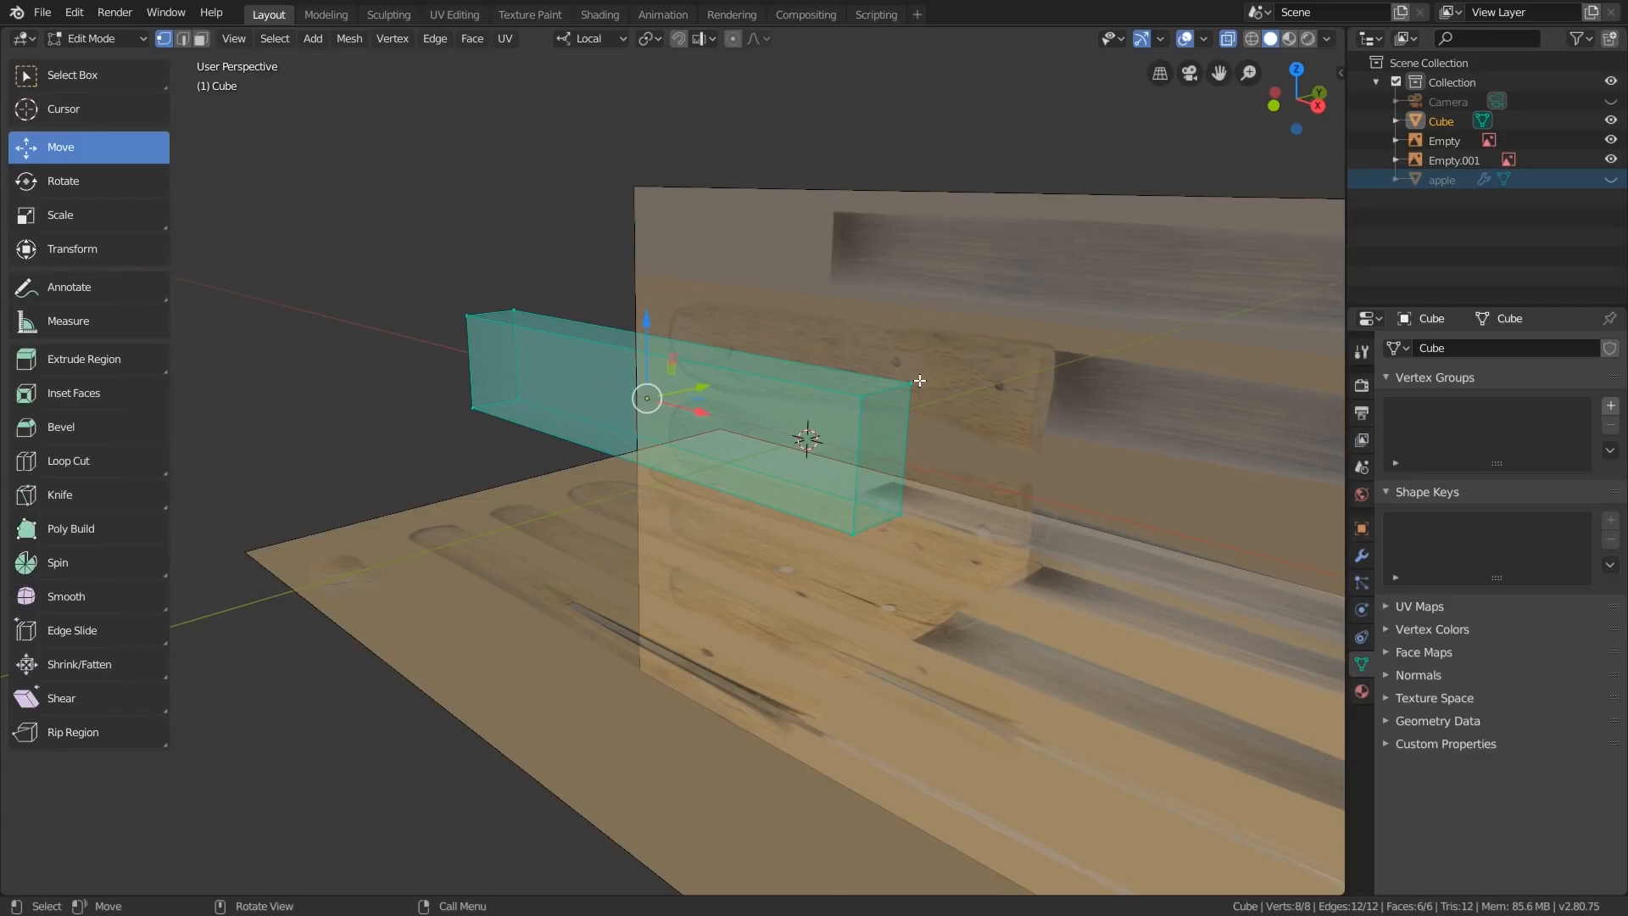
key(KP_1)
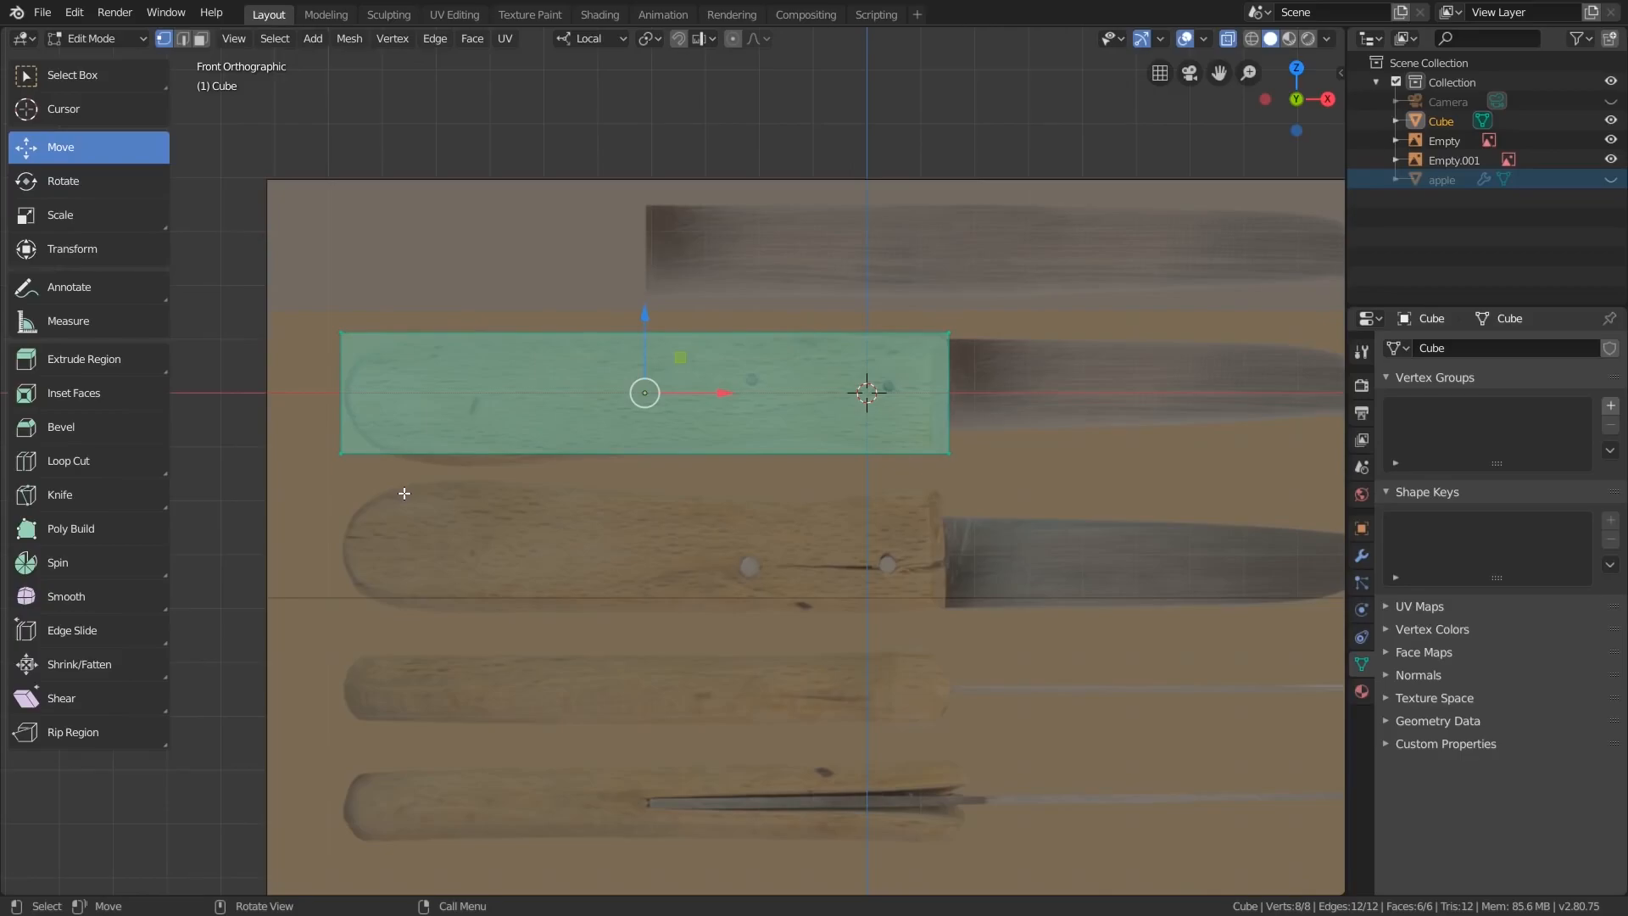
- Add four evenly spaced vertical loop cuts along the handle block, leaving them unslid
click(36, 454)
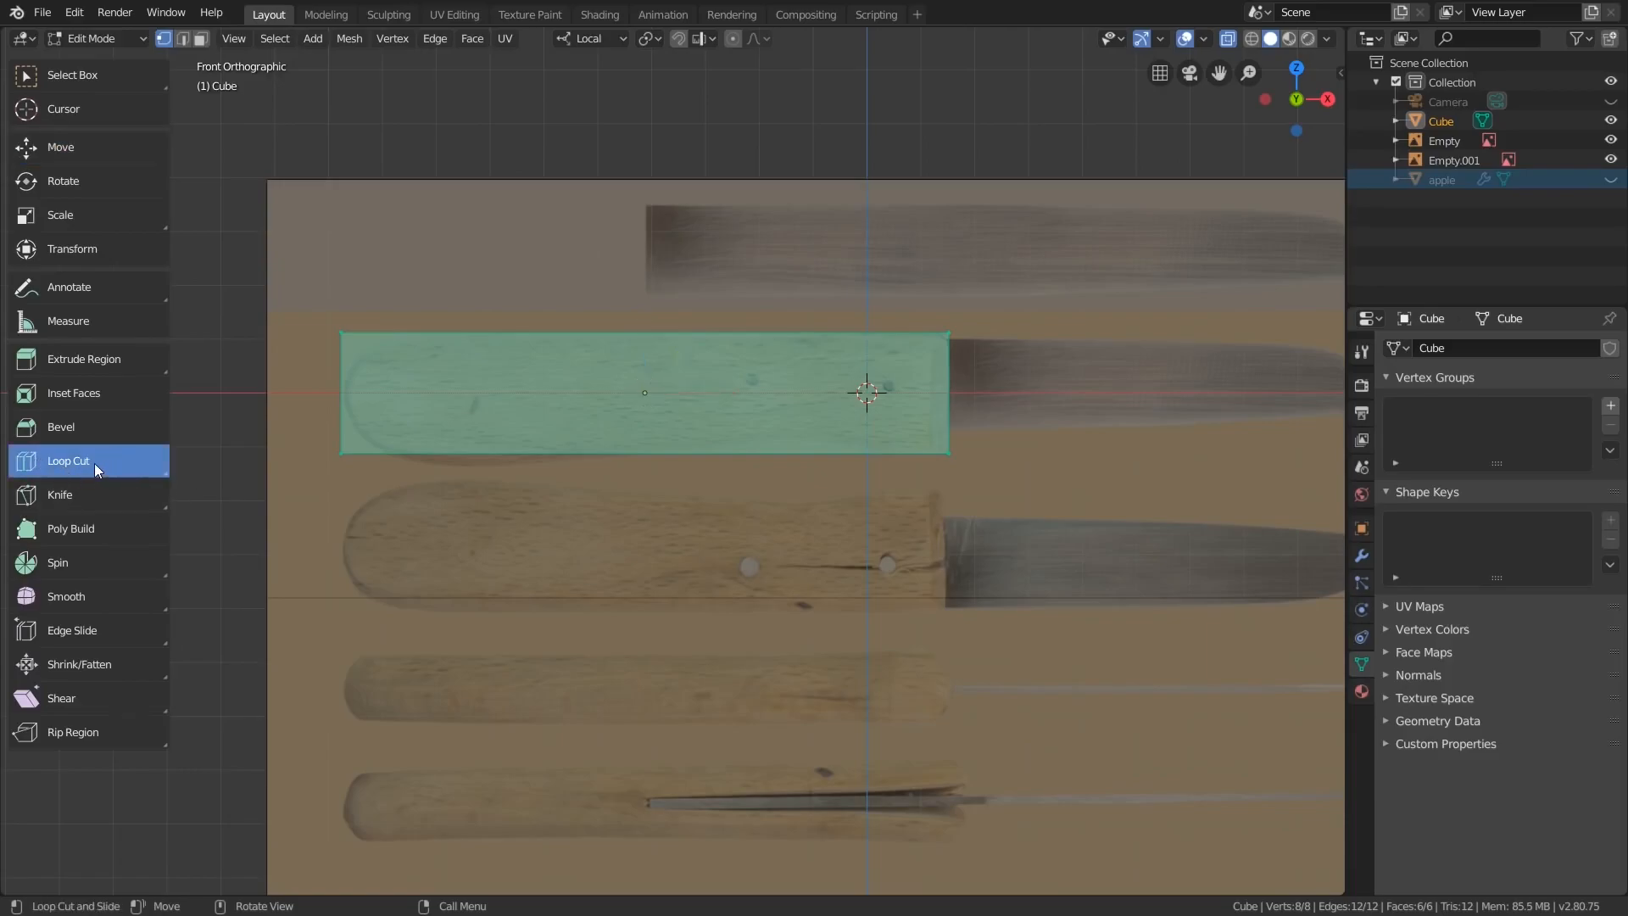
click(108, 79)
key(ctrl)
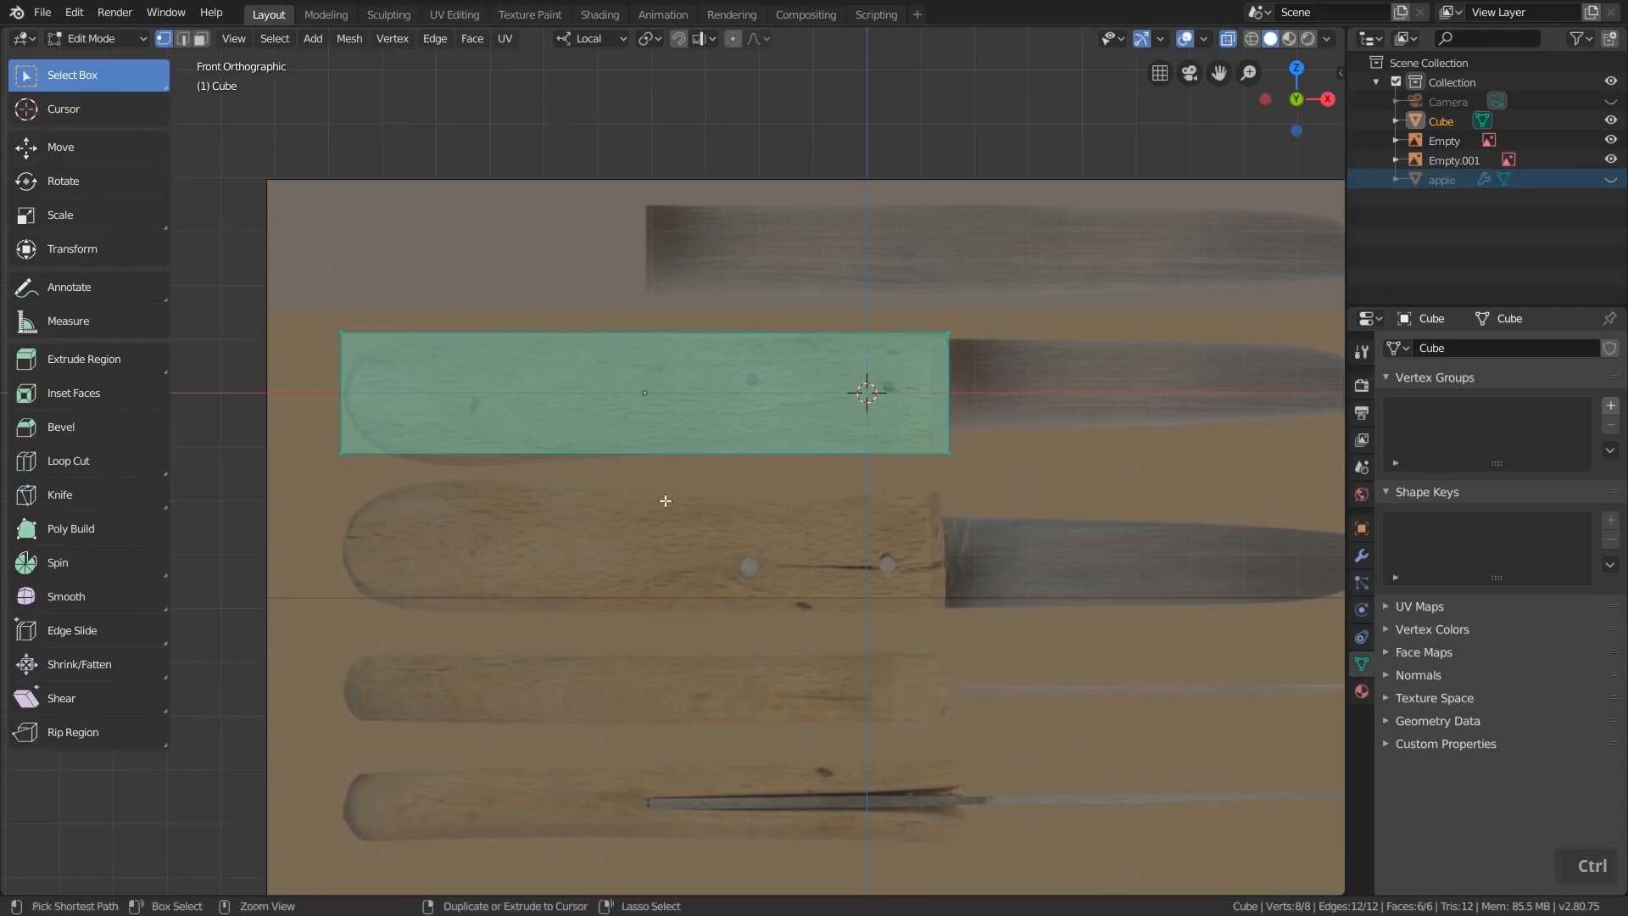
key(ctrl+r)
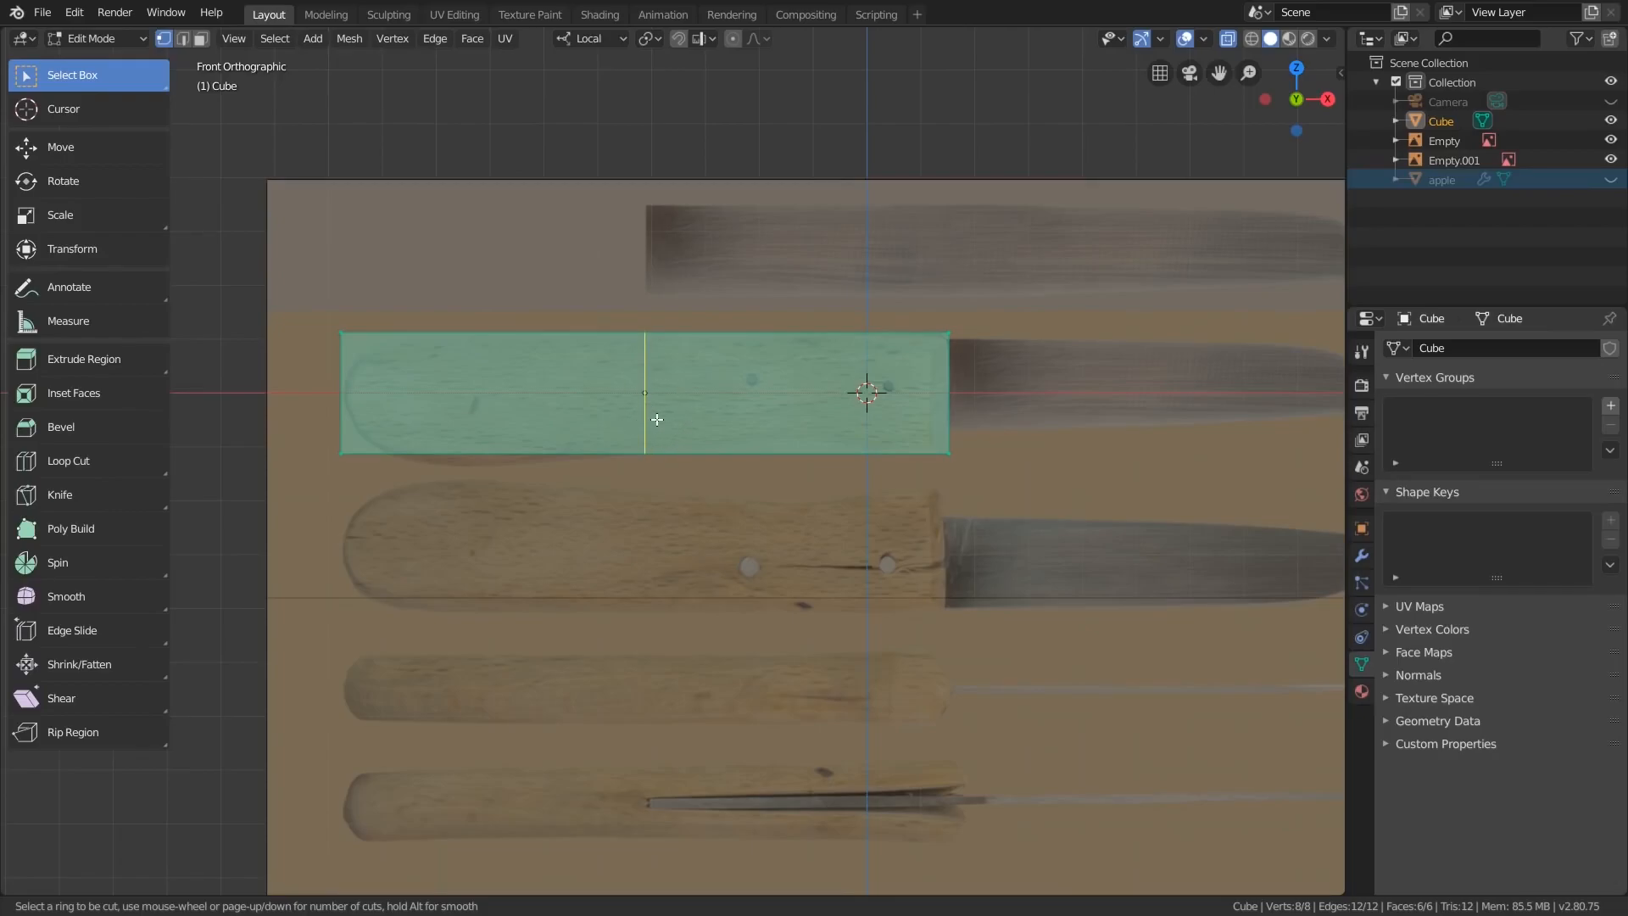
scroll(657, 418, up, 2)
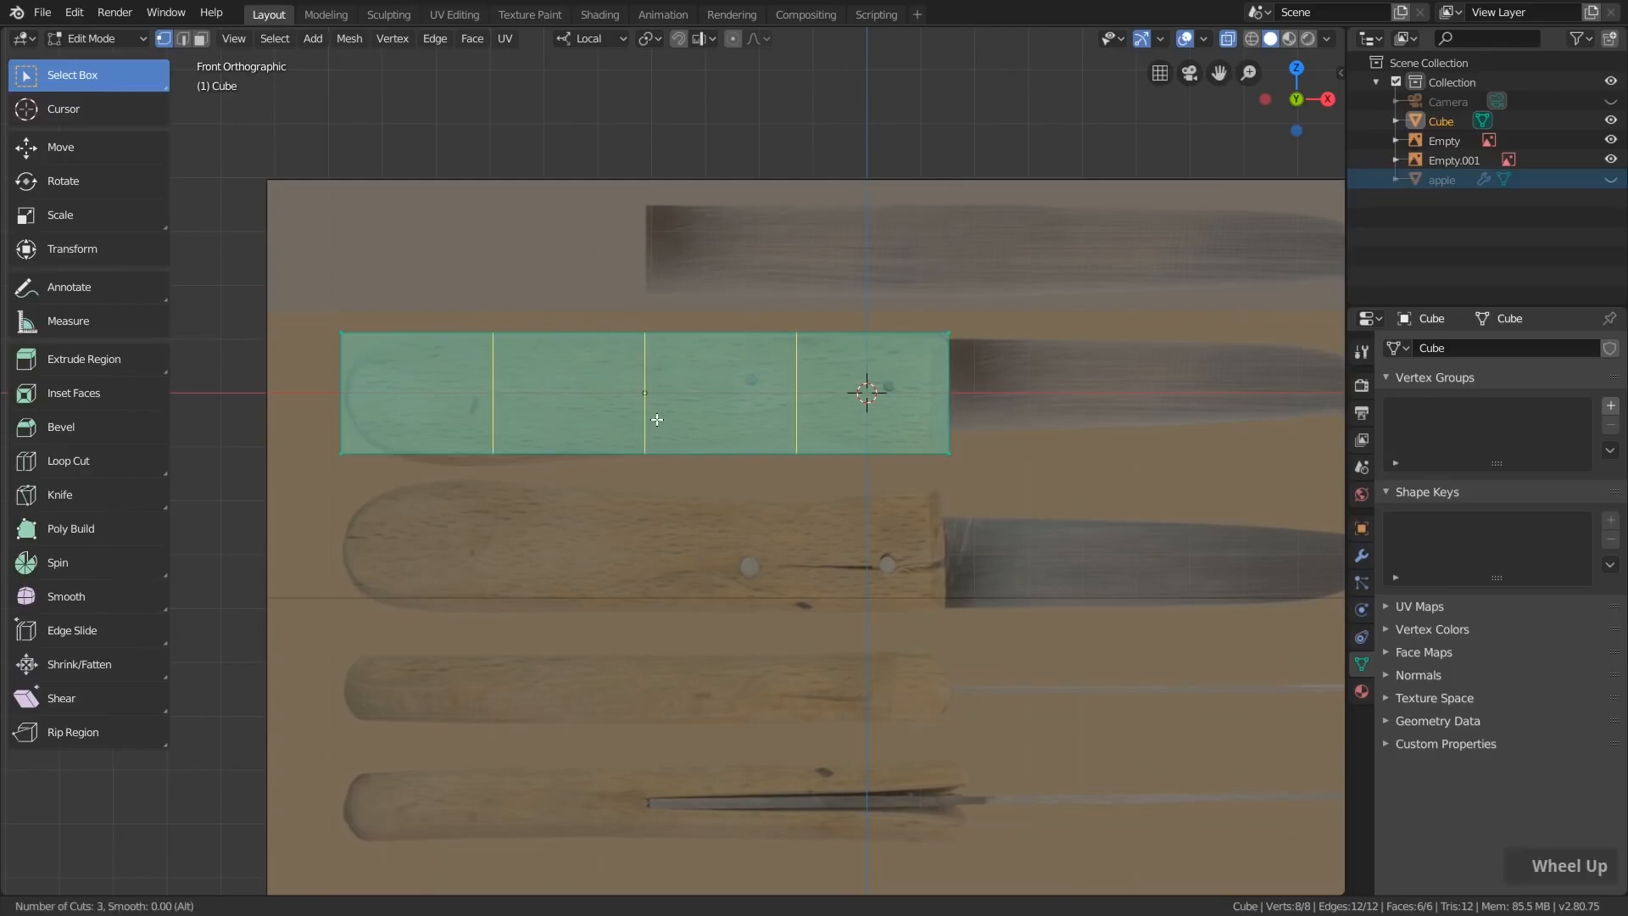
scroll(658, 419, up, 1)
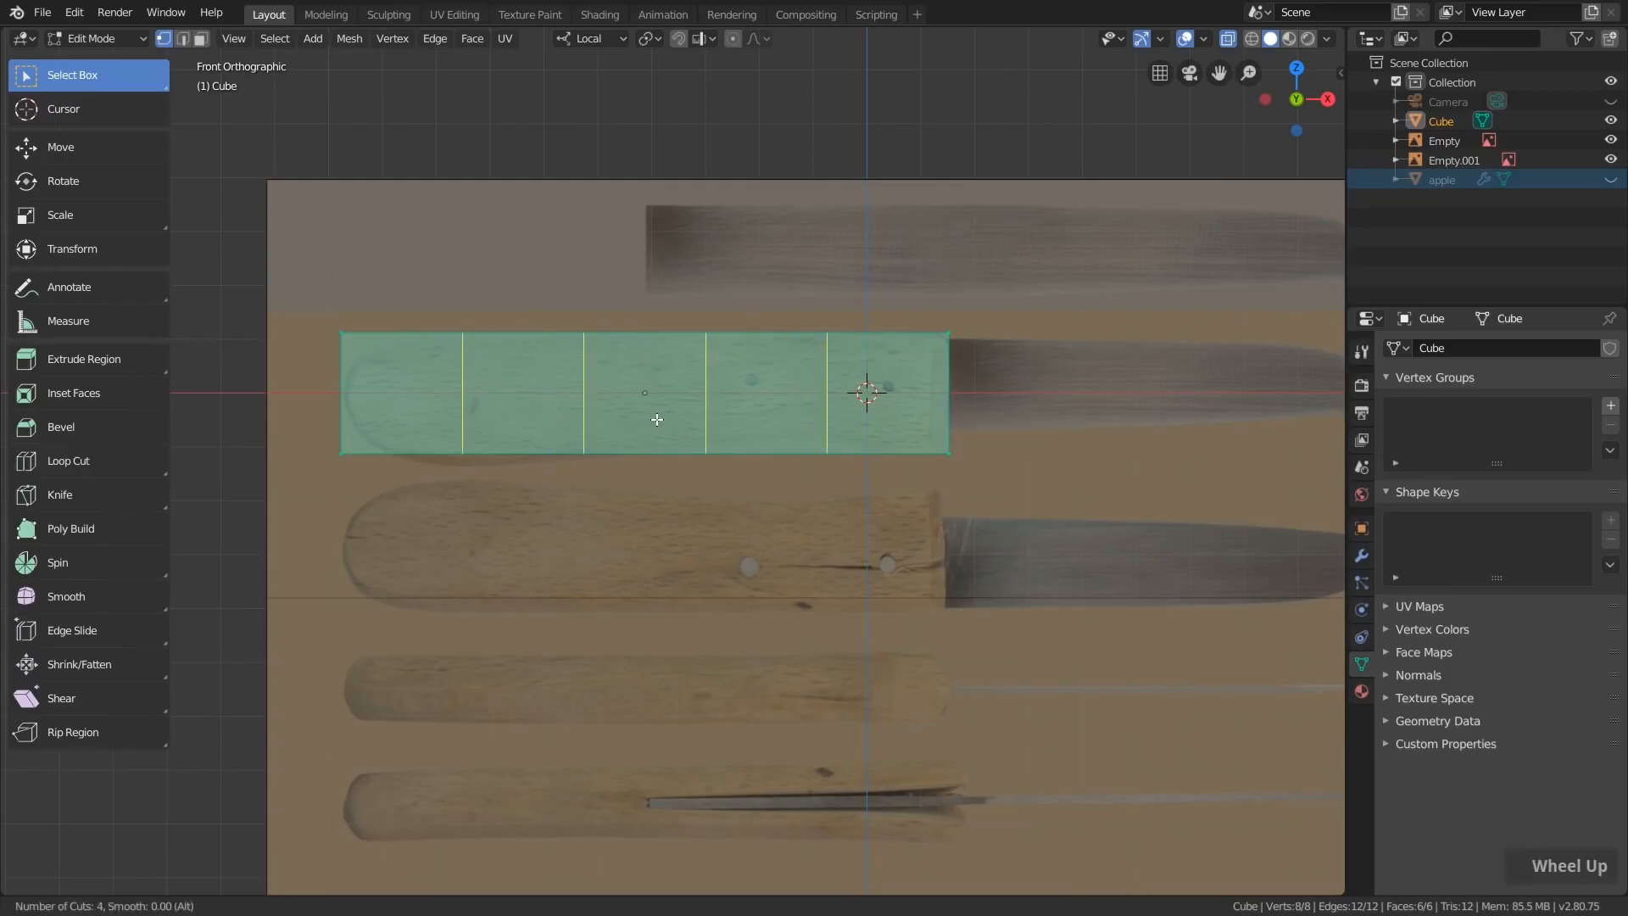
scroll(657, 419, down, 1)
scroll(658, 419, up, 1)
click(657, 419)
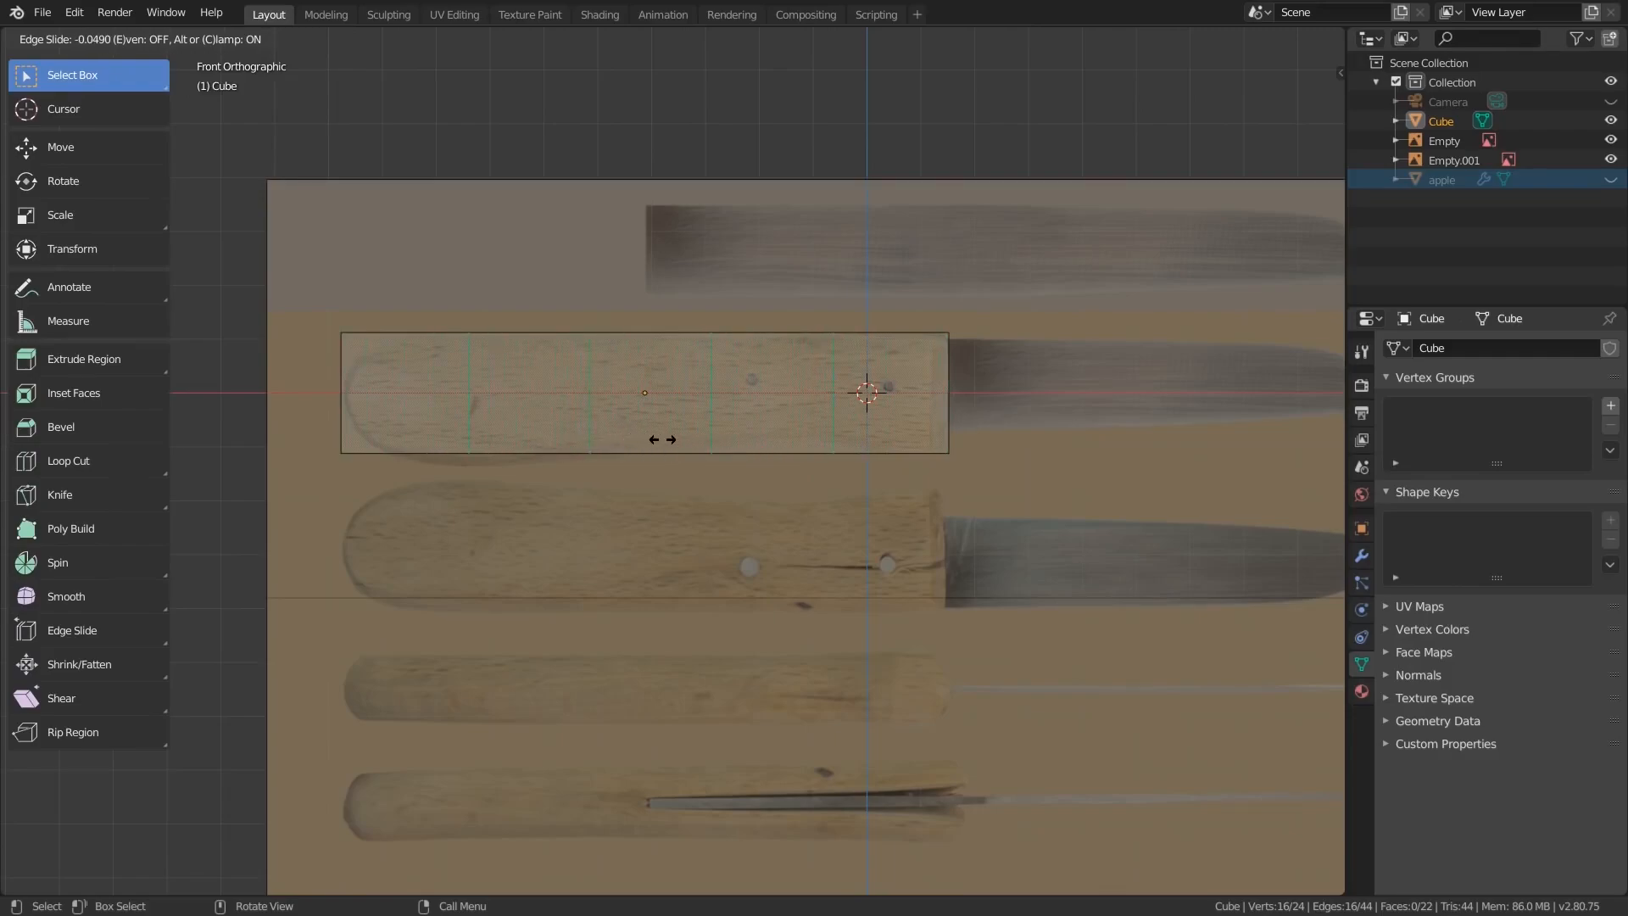
right_click(663, 439)
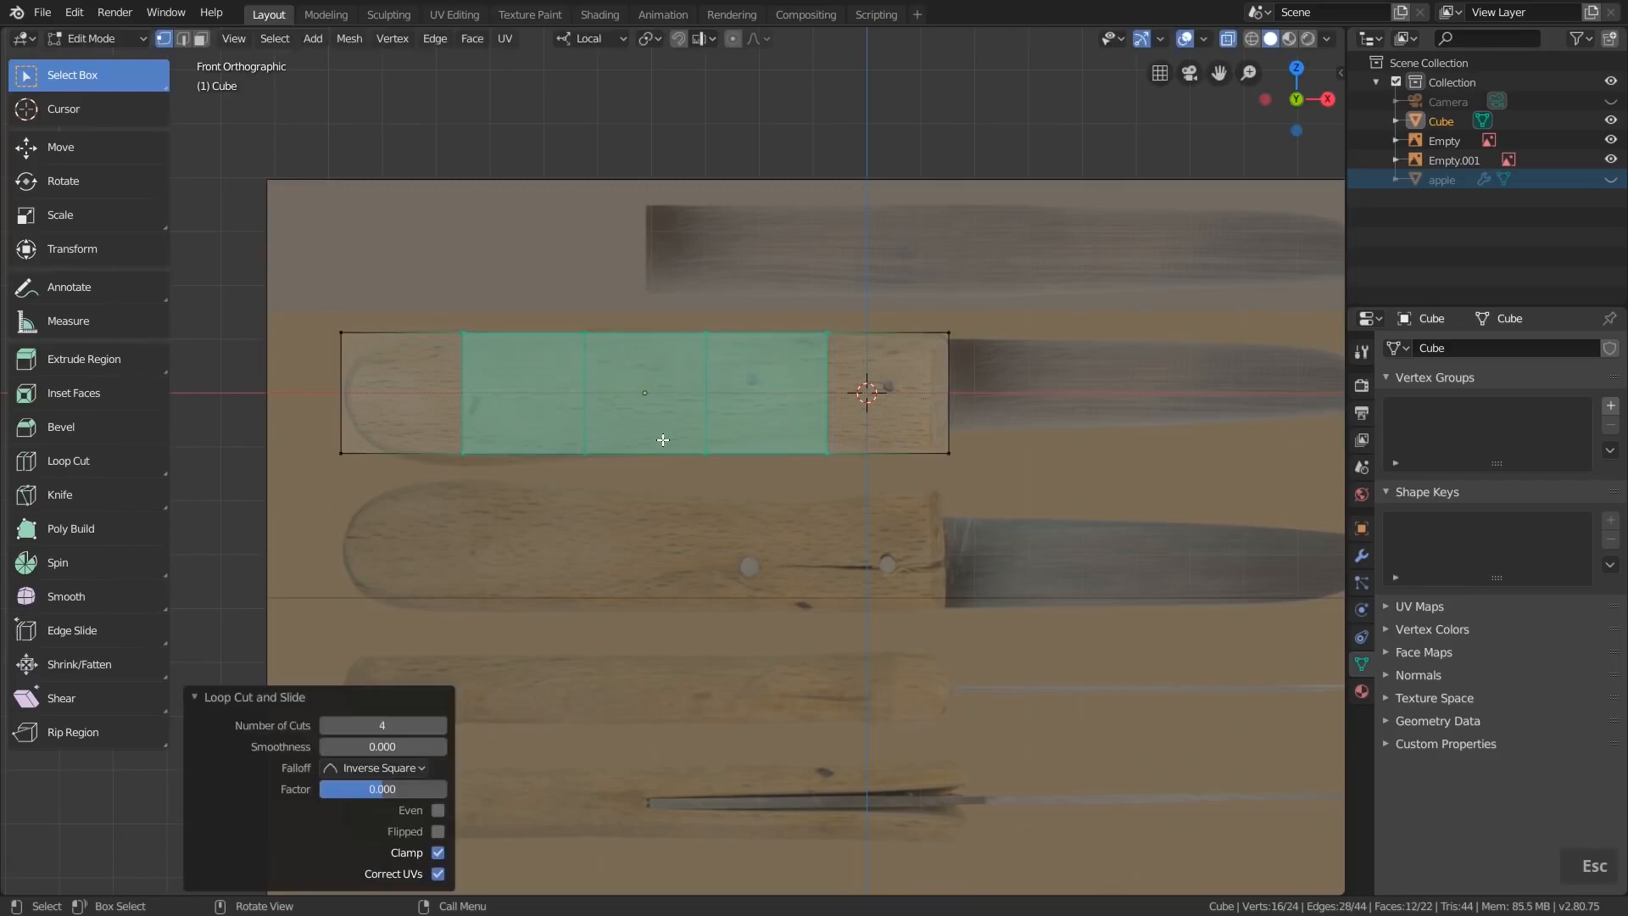
- Box-select the lower vertices of the loop cut nearest the handle's butt and move them about -0.22 cm in Z
click(500, 501)
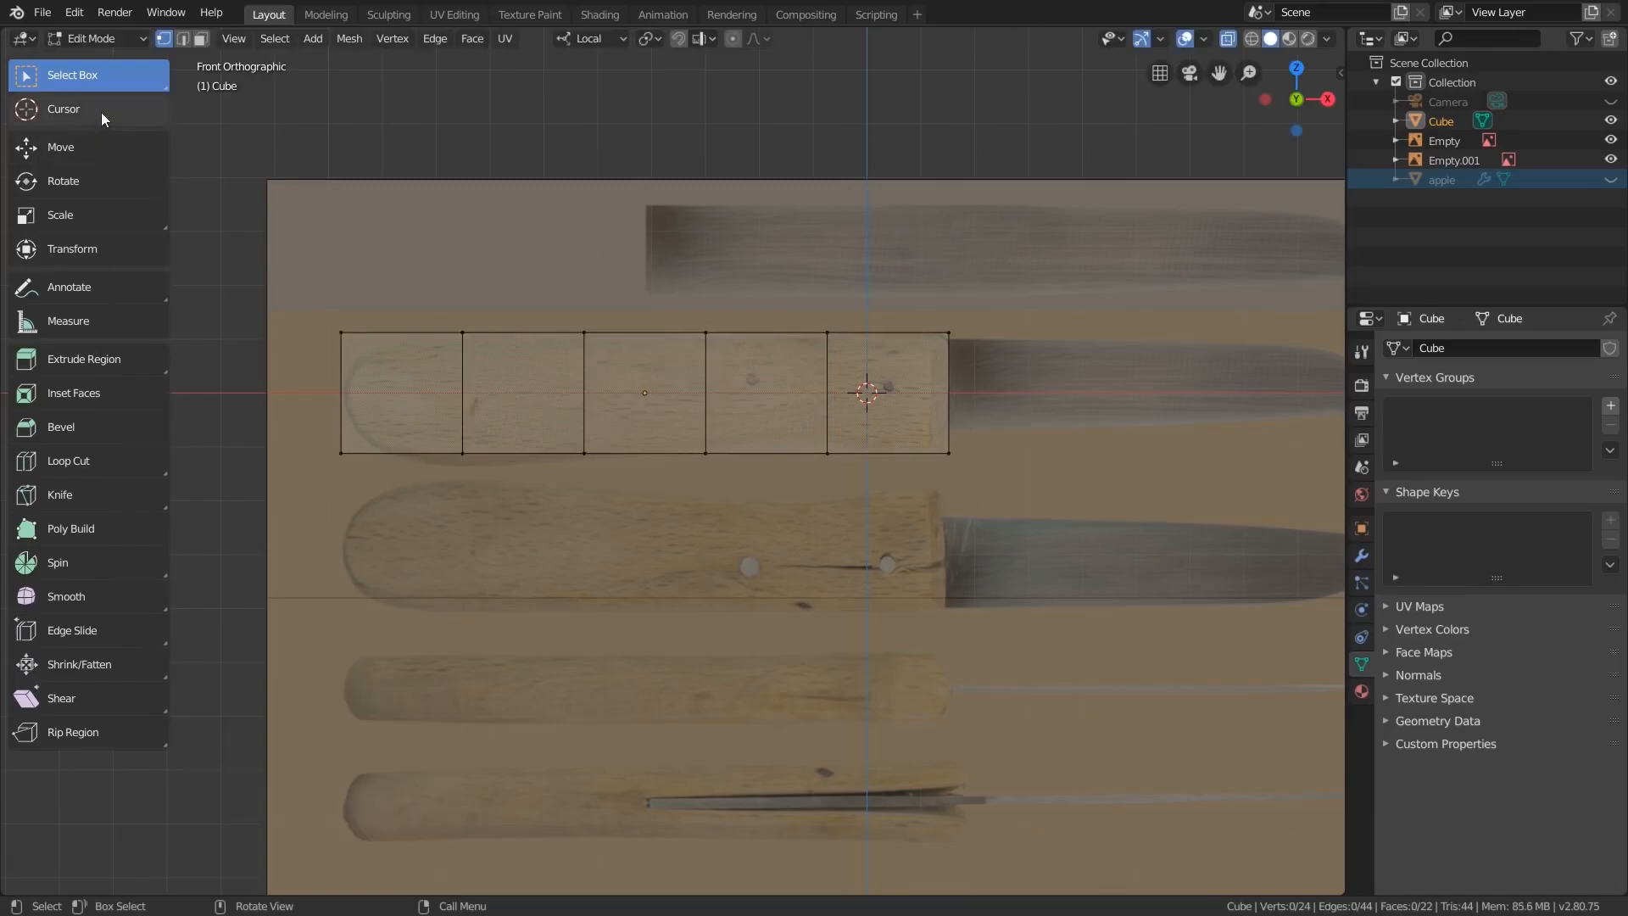
key(b)
drag(424, 419, 512, 511)
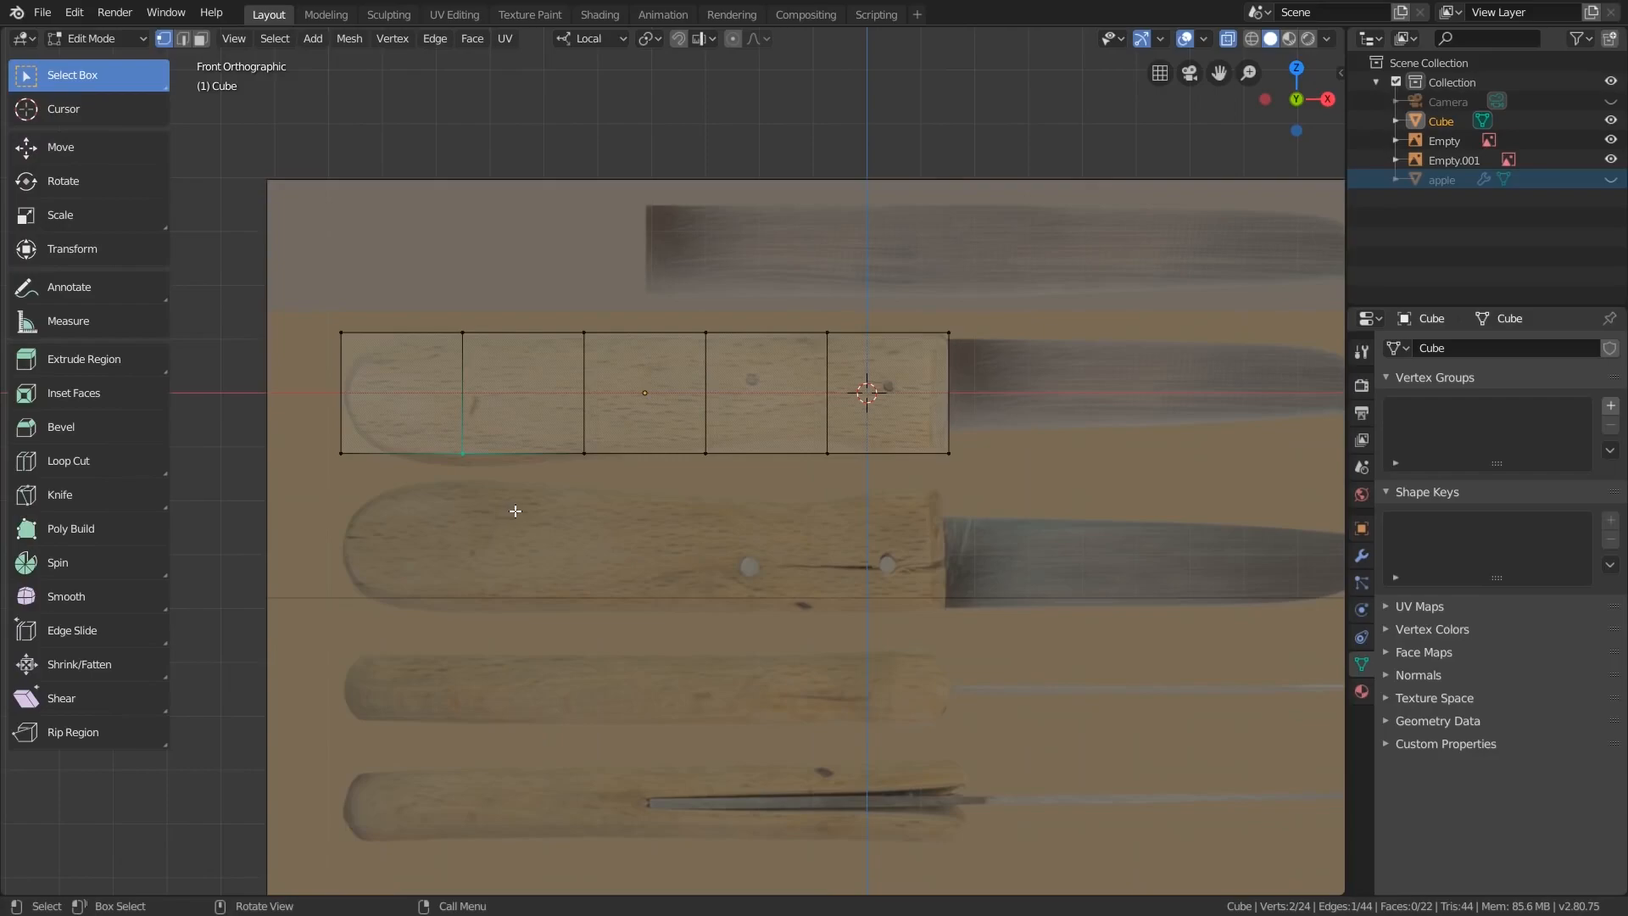
middle_drag(687, 492, 508, 440)
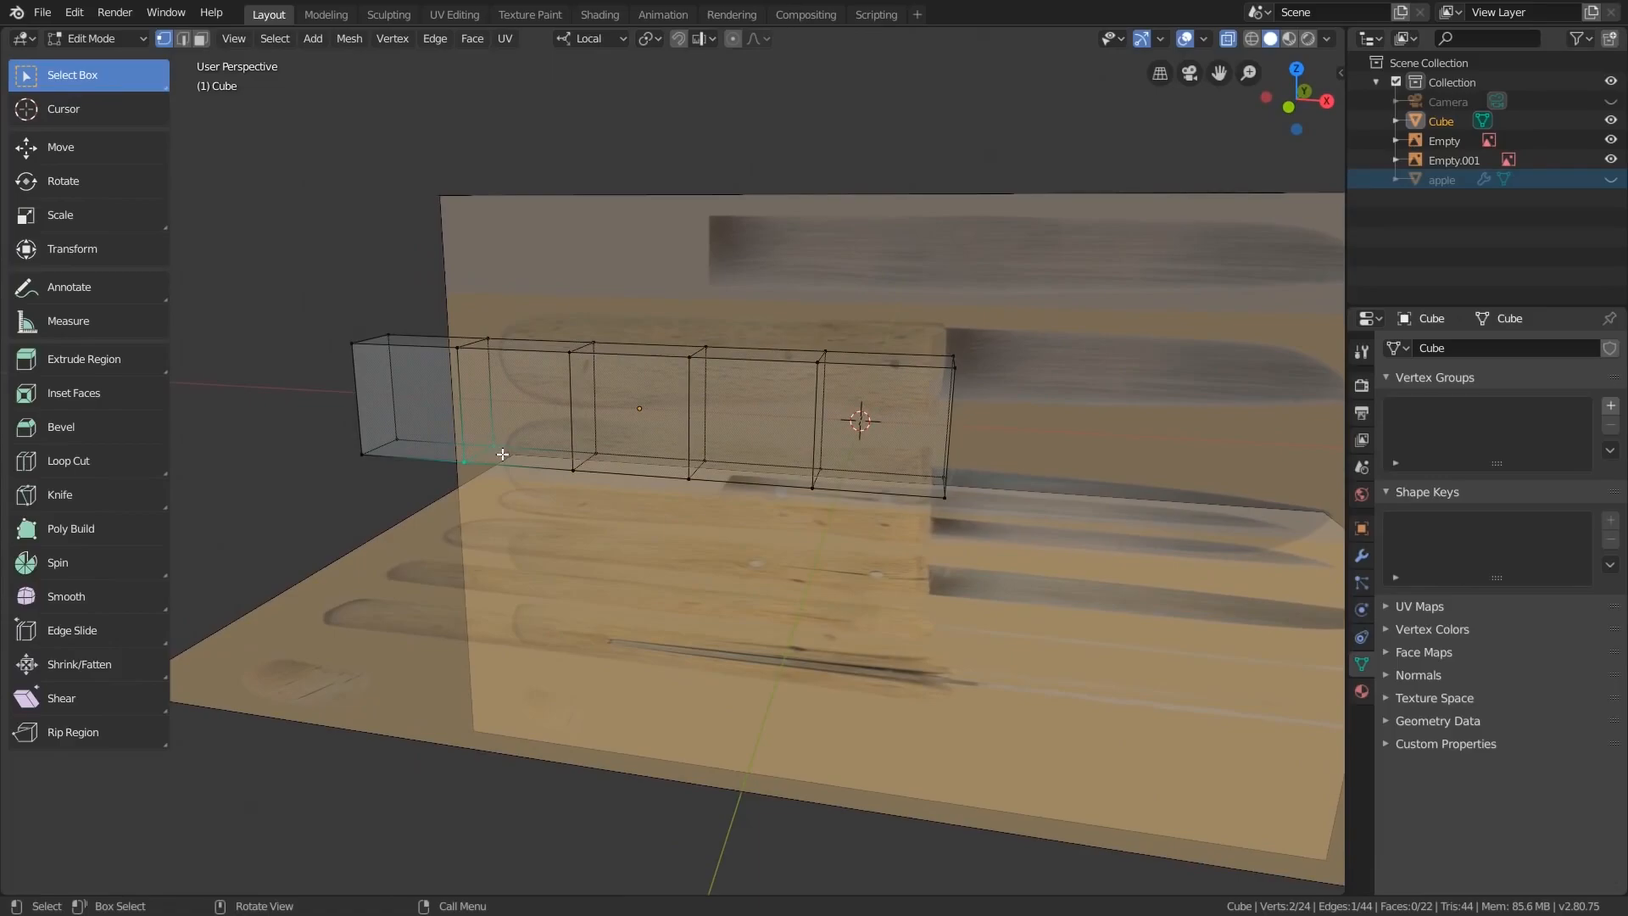
key(KP_1)
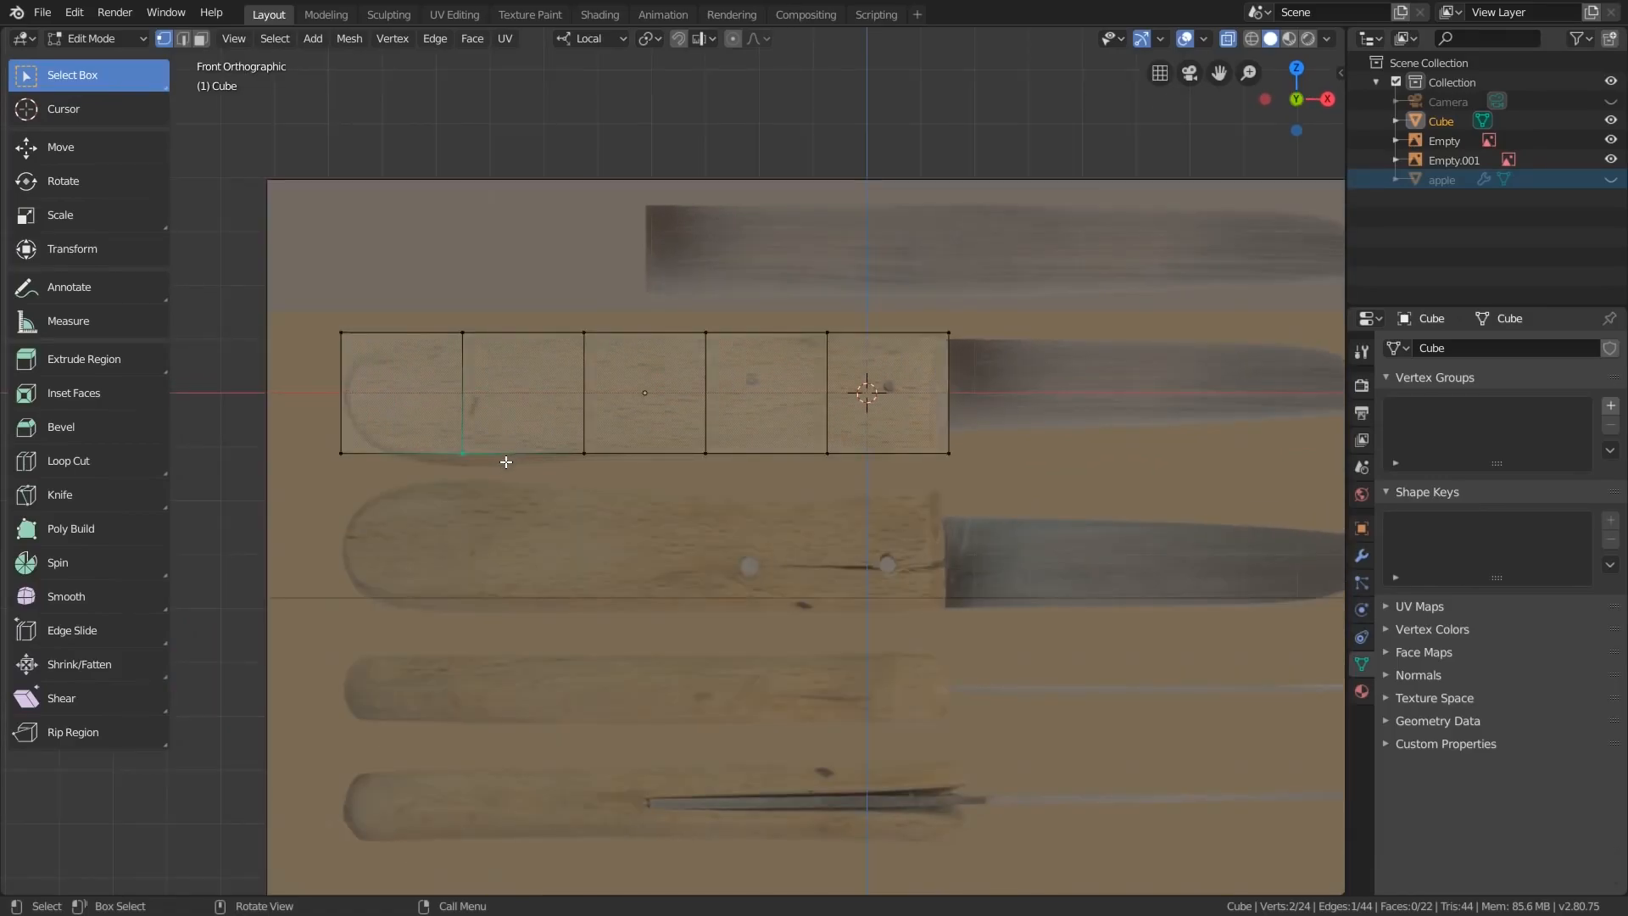
key(g)
click(505, 483)
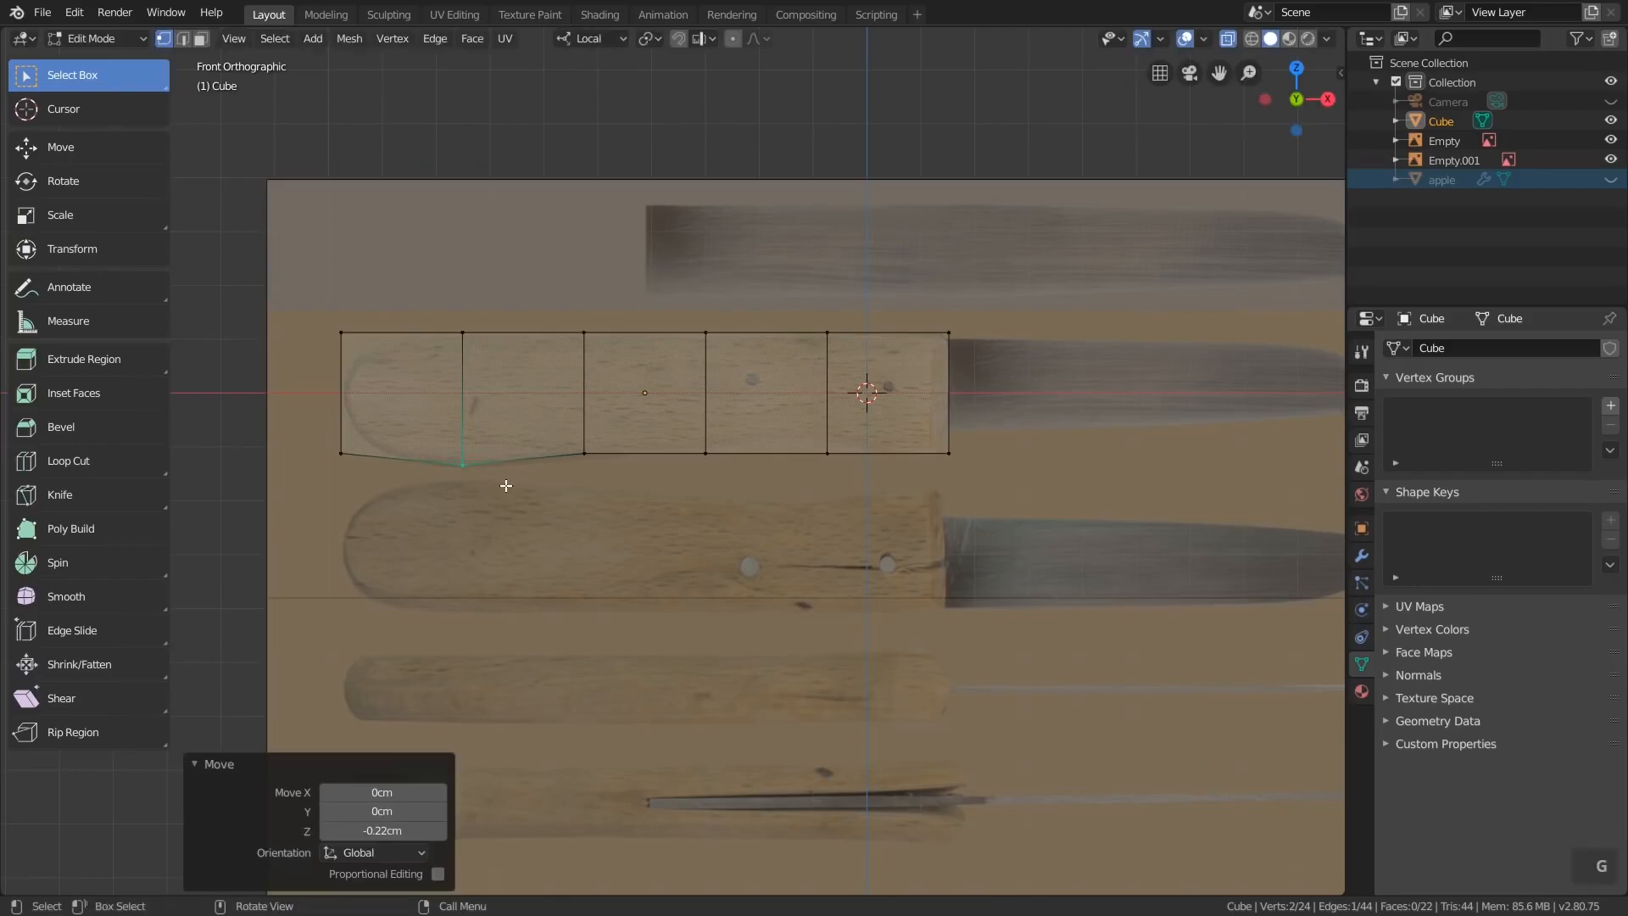
- Fit the lower vertices of the second and third loop cuts to the handle's bottom edge, raising the third by about 0.079 cm
double_click(573, 434)
key(g)
click(614, 491)
double_click(670, 421)
drag(670, 421, 727, 494)
key(g)
click(727, 491)
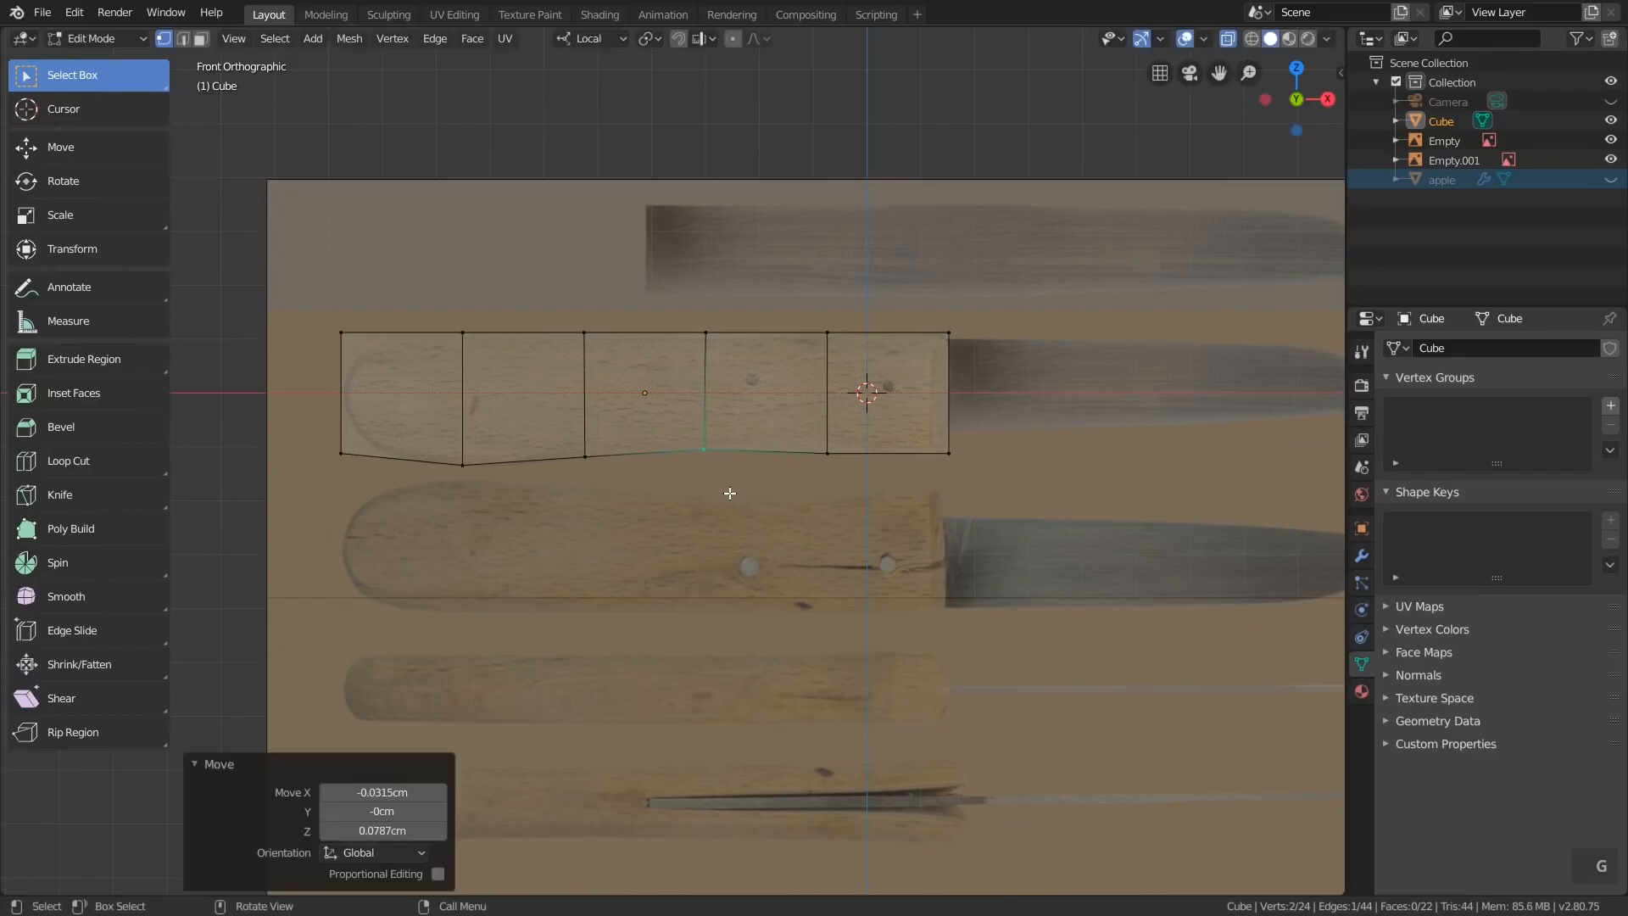
- Raise the lower vertices of the fourth loop cut by about 0.205 cm to follow the handle's bottom edge
drag(814, 422, 842, 496)
key(g)
click(860, 489)
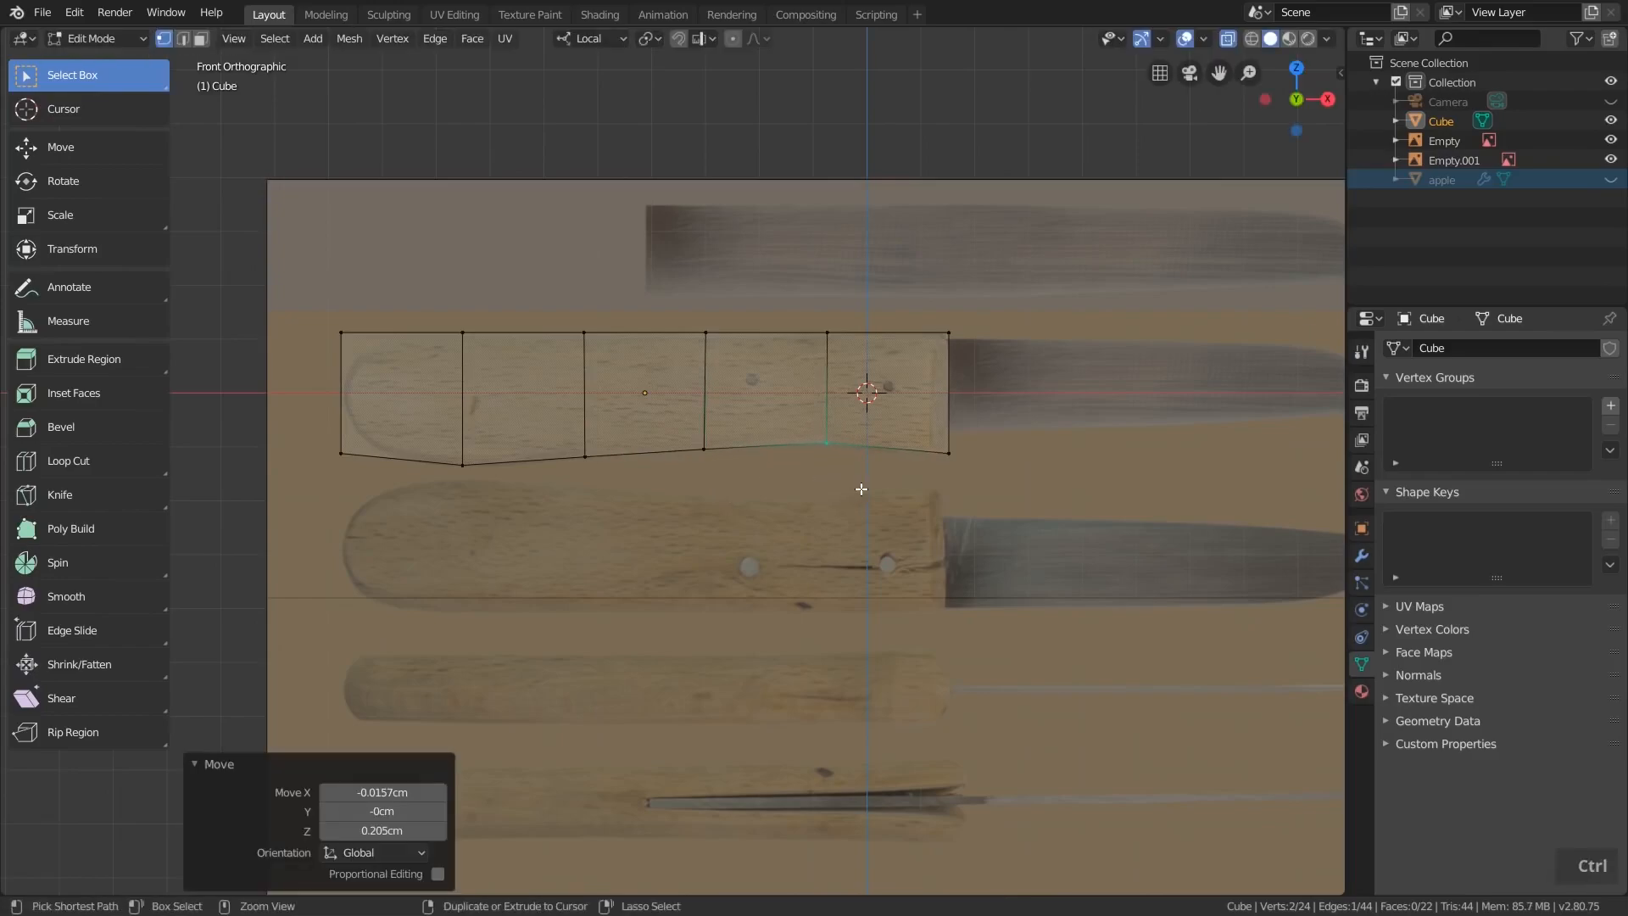
- Add a centred loop cut in the section nearest the blade and move its lower vertices about -0.11 cm in Z
key(ctrl+r)
click(884, 442)
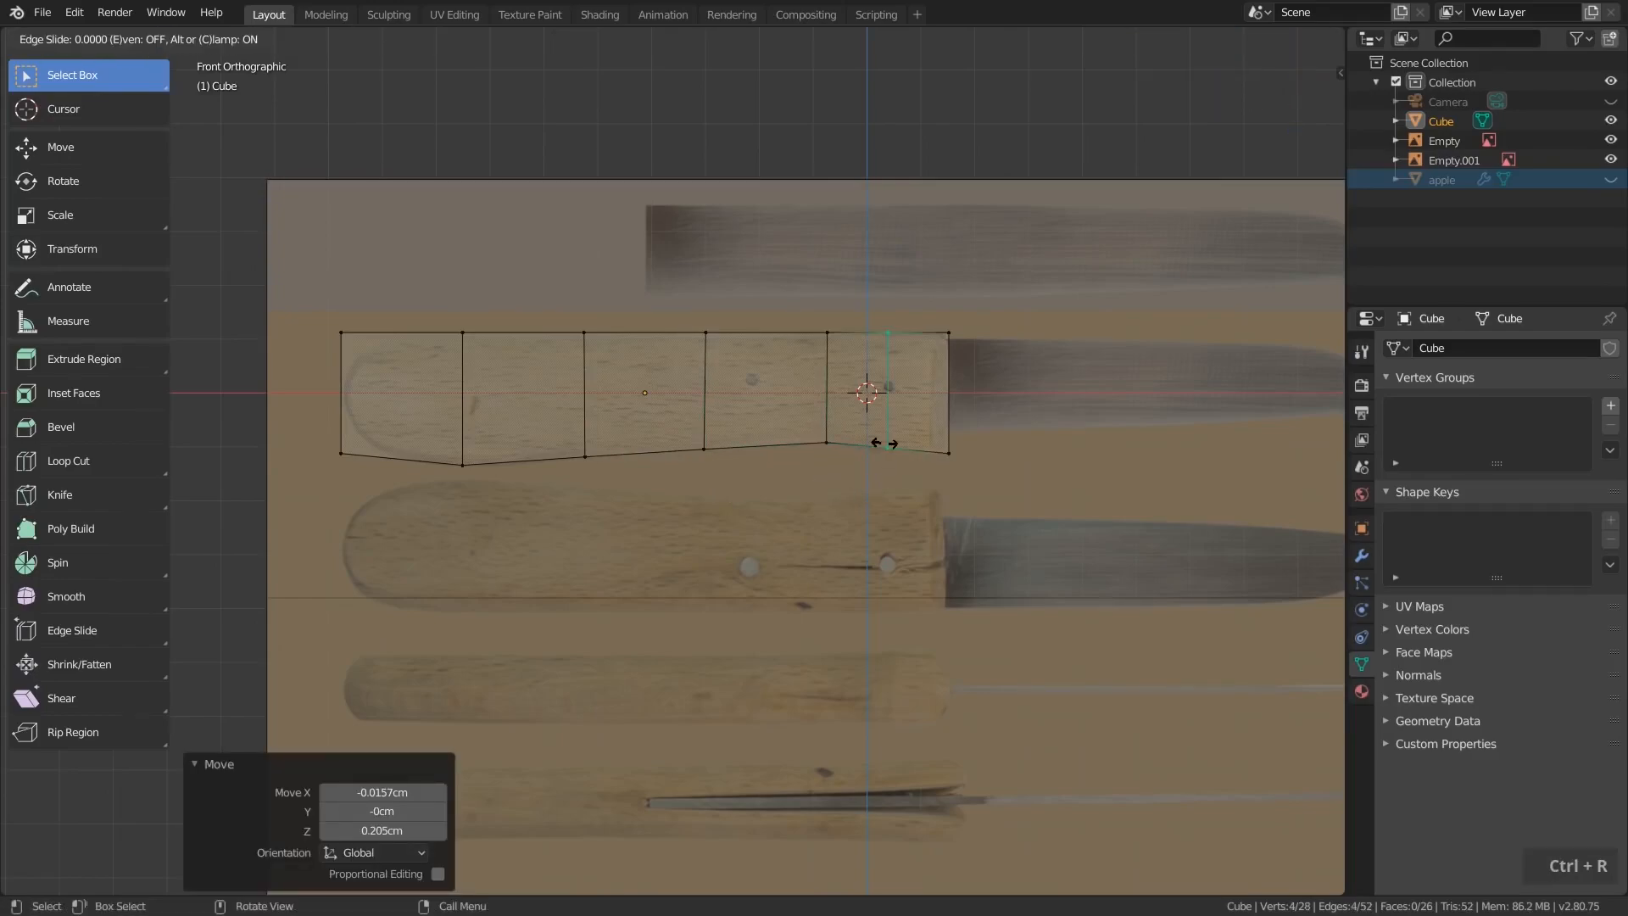
click(884, 444)
drag(855, 421, 904, 485)
key(g)
click(901, 475)
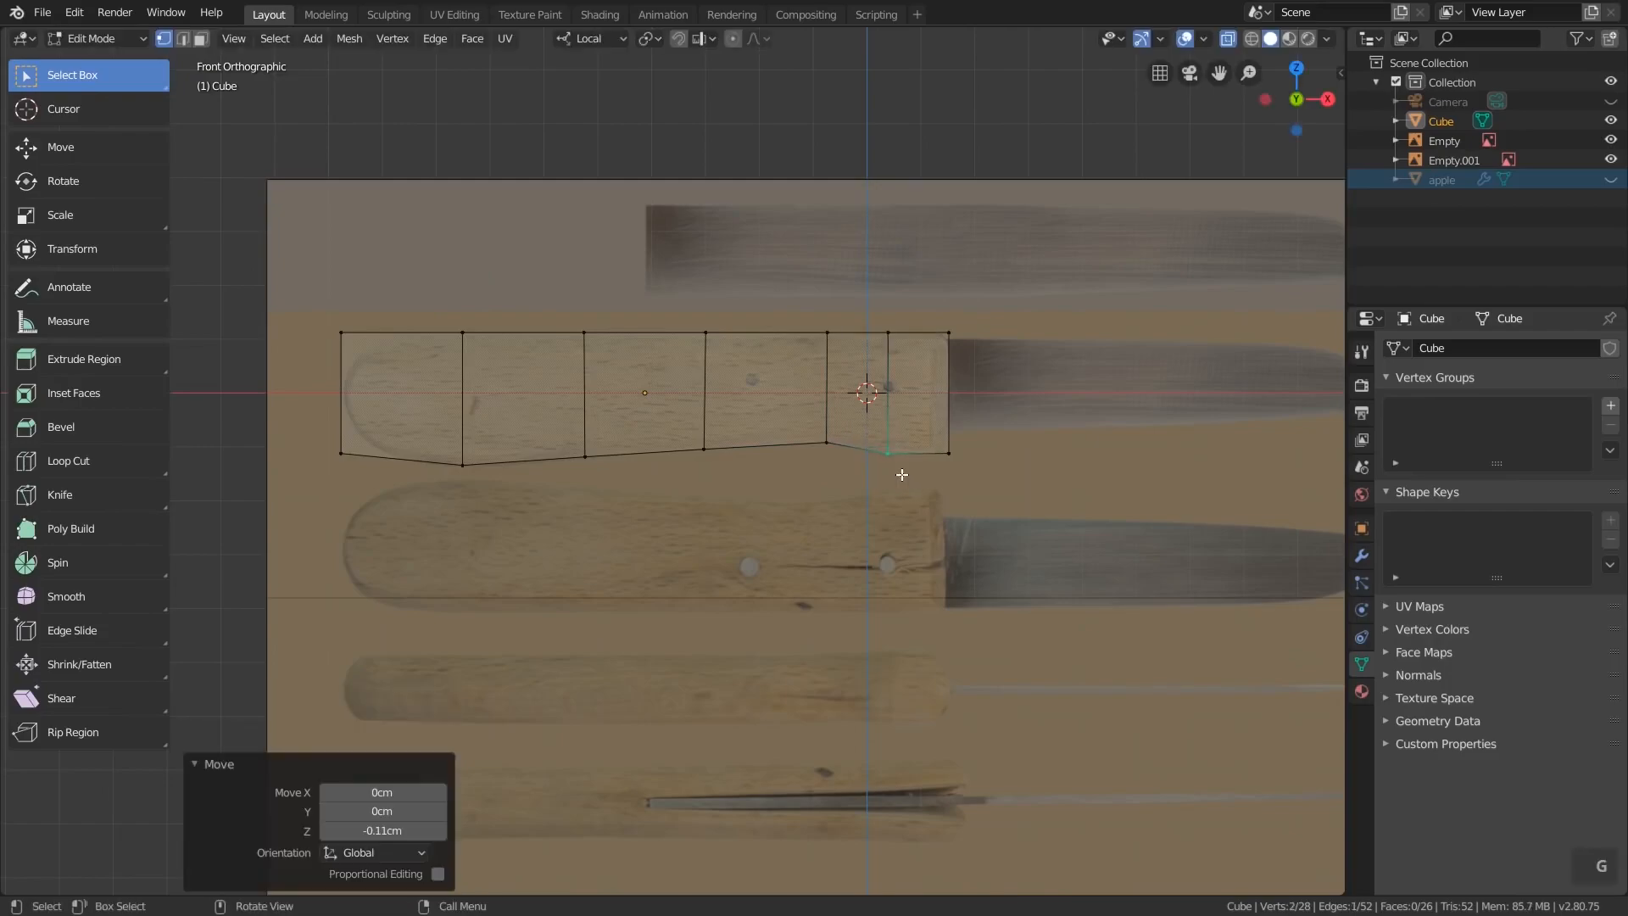
- Add a centred loop cut in the butt-end section and move the end's lower vertices inward onto the rounded outline
key(ctrl+r)
double_click(395, 468)
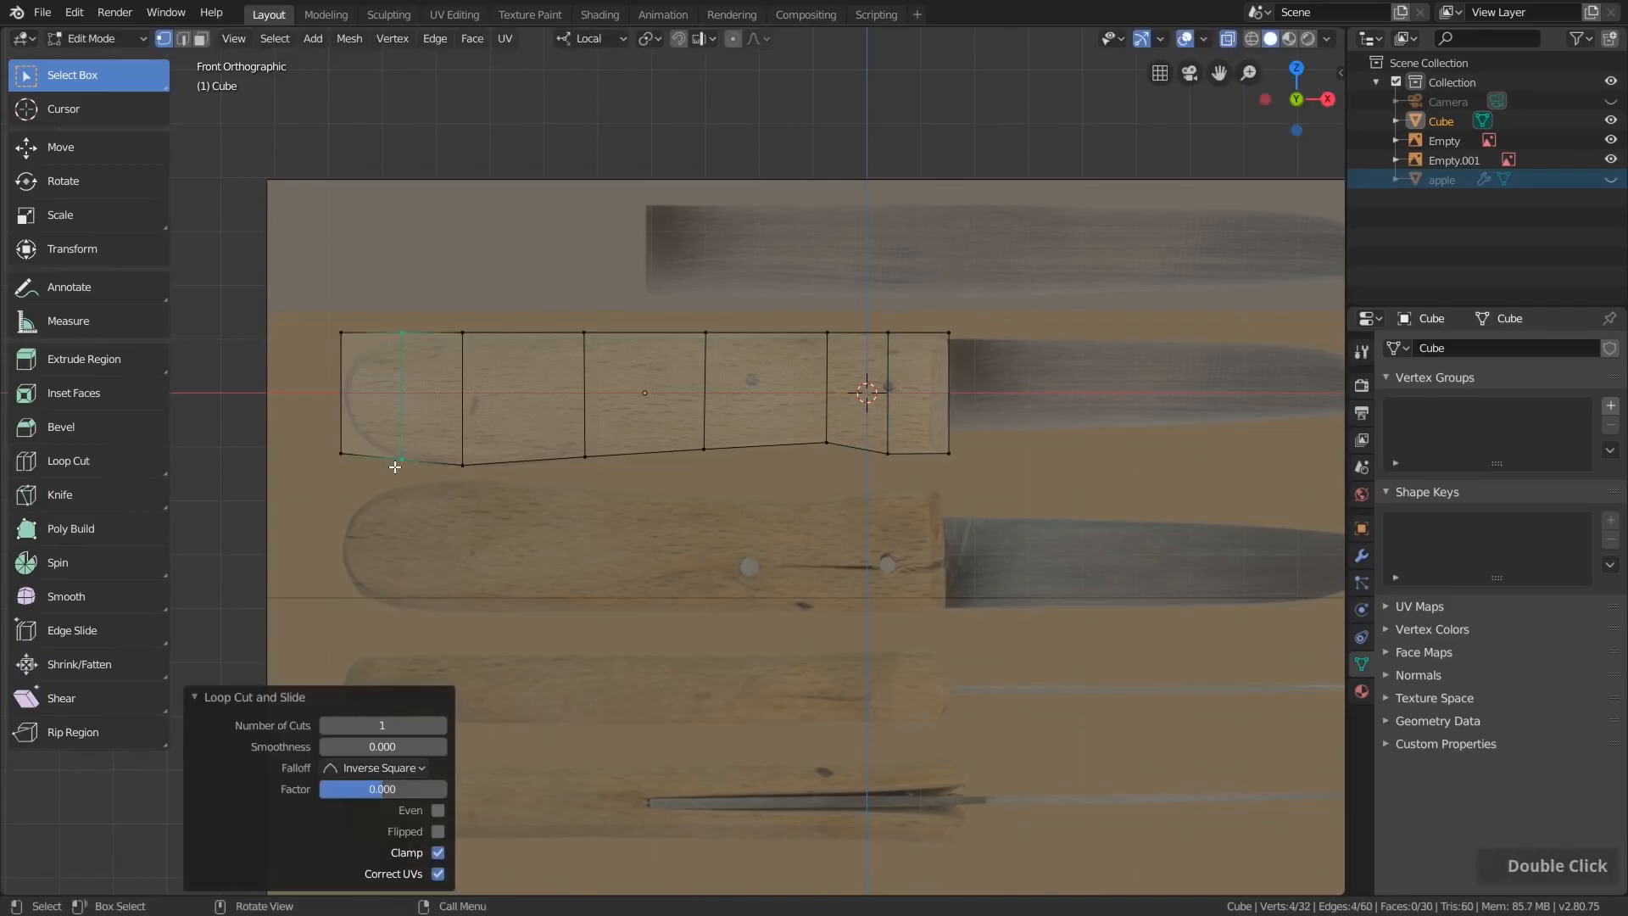
click(299, 443)
drag(292, 427, 363, 502)
key(g)
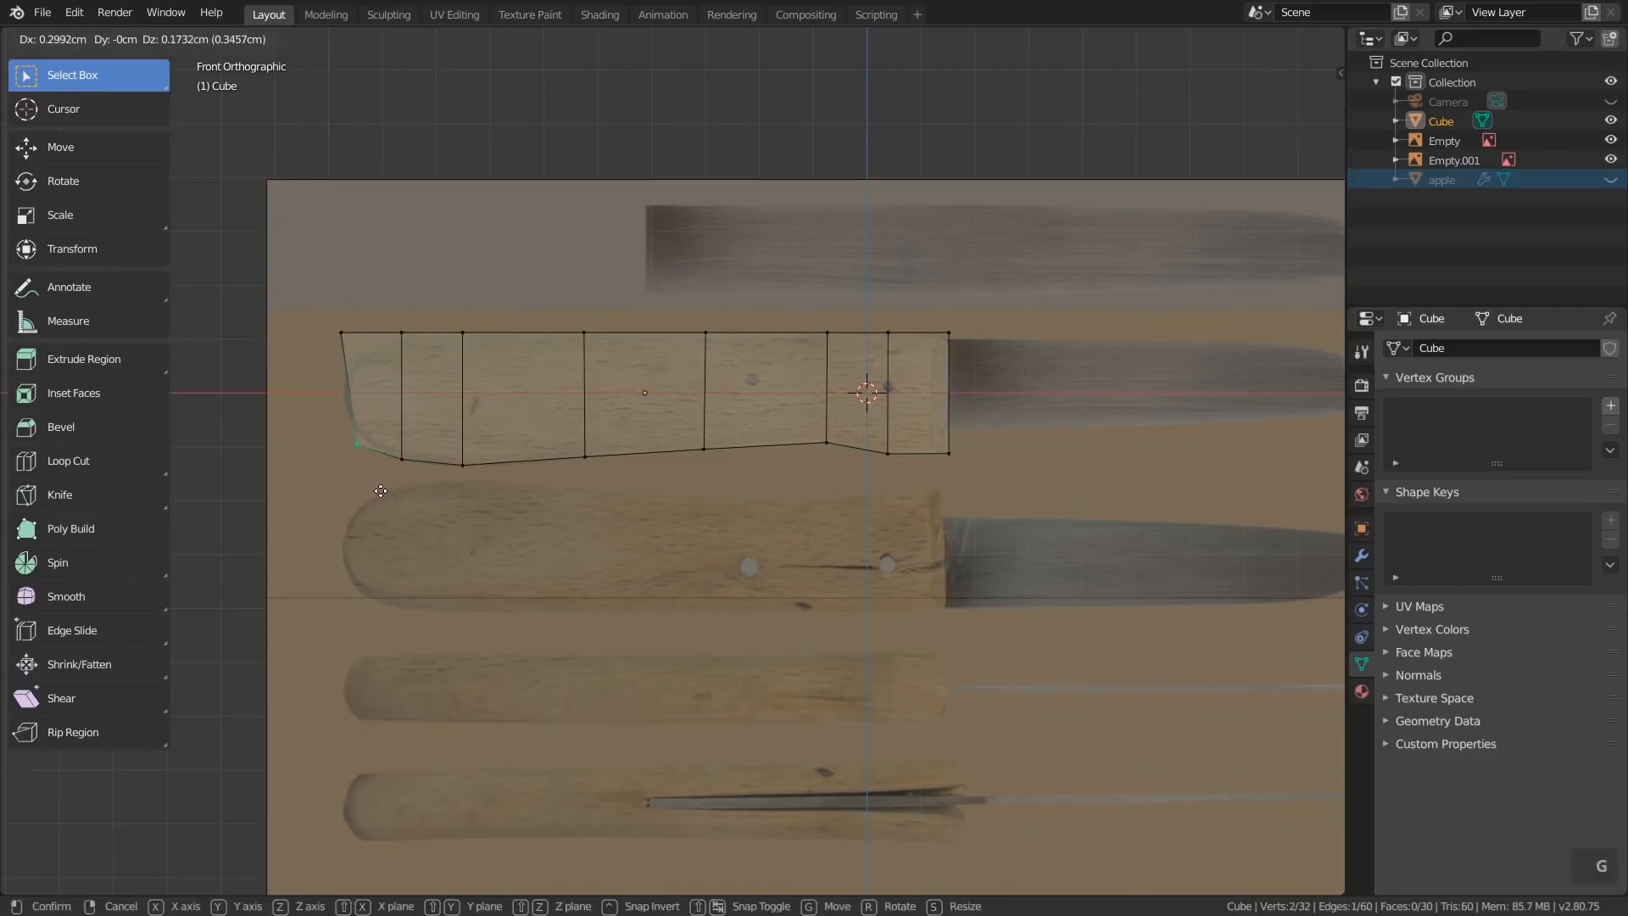
click(383, 485)
- Fit the butt's upper end vertices to the rounded outline and shift the lower ones -0.157 cm in X and 0.236 cm in Z
double_click(324, 328)
key(g)
click(379, 398)
double_click(334, 410)
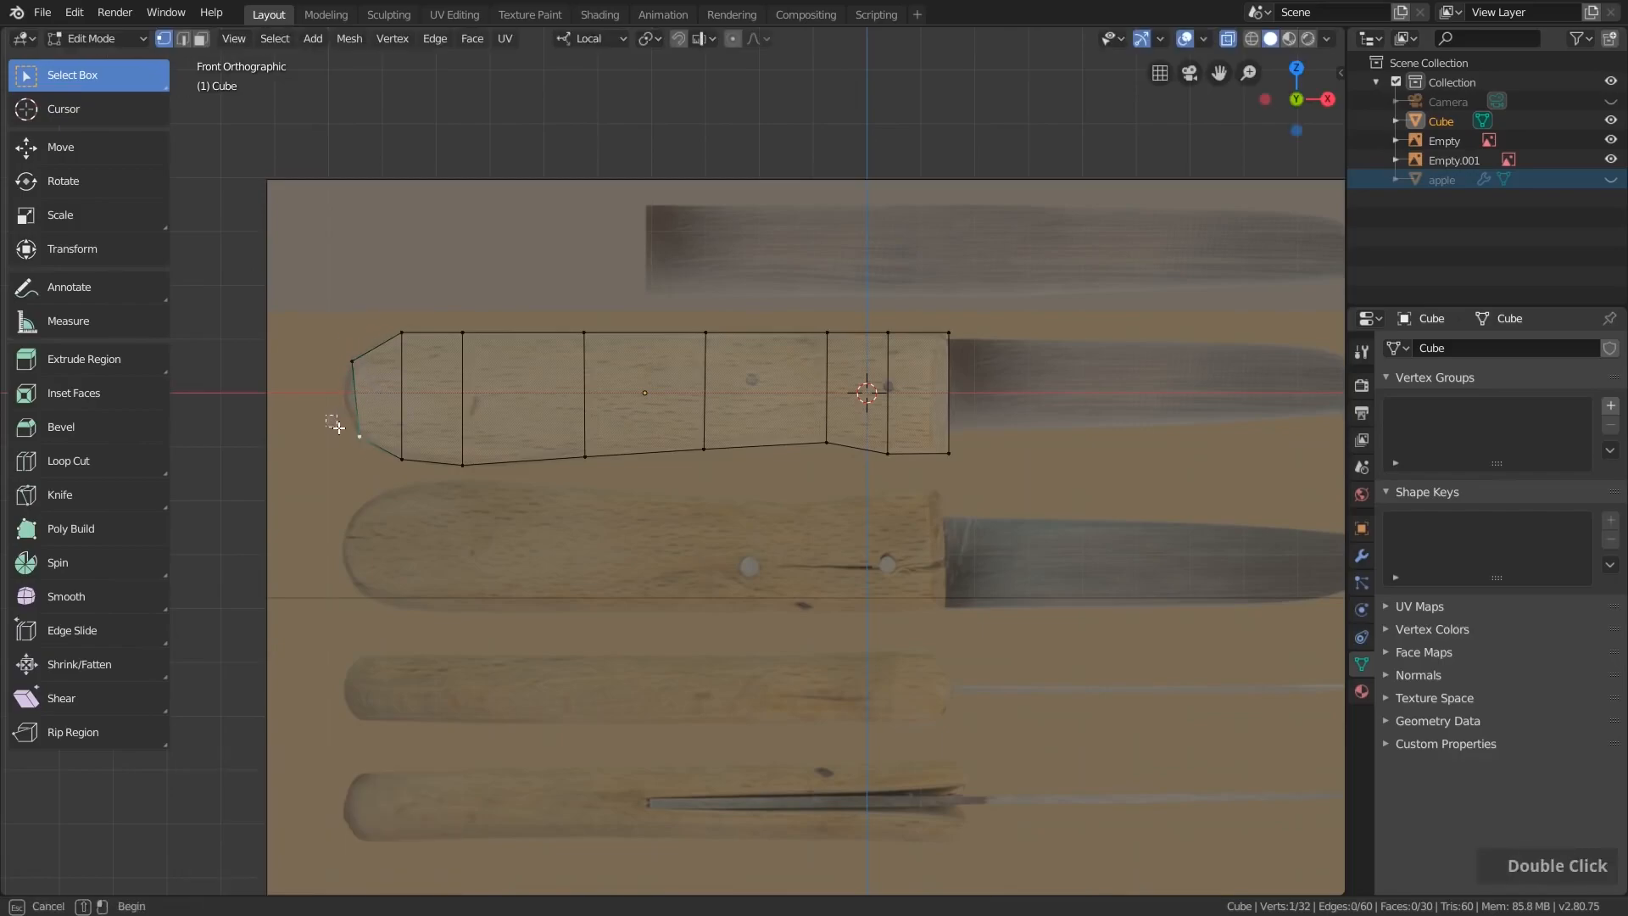
key(g)
click(358, 451)
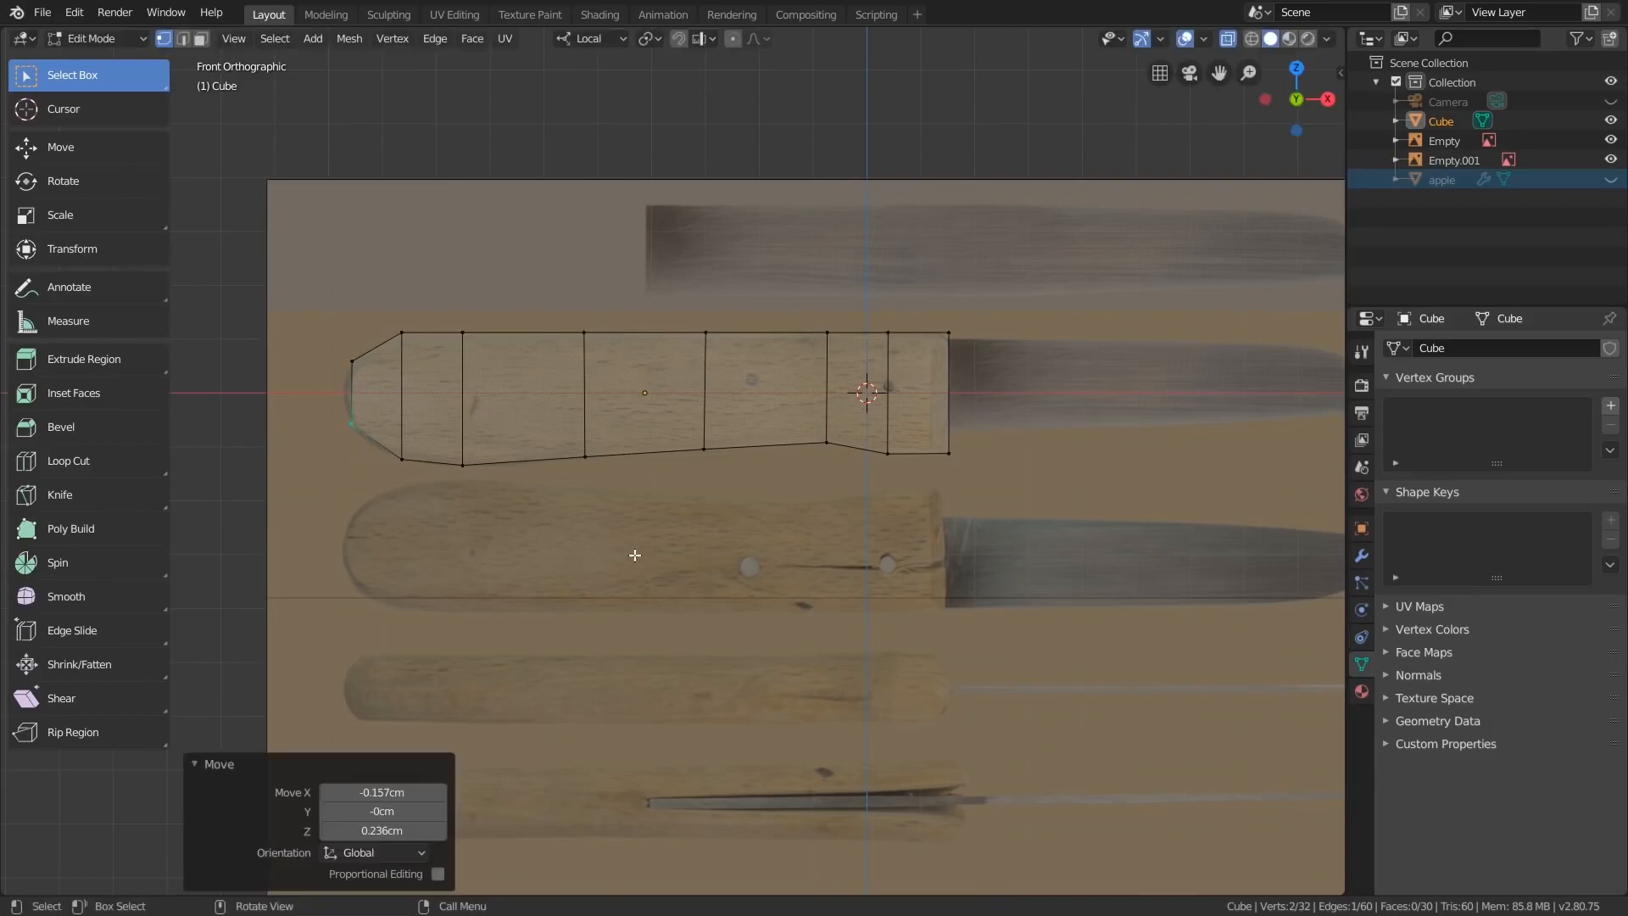
- Turn off X-ray, return to Object Mode and add a Subdivision Surface modifier to the handle
click(1226, 44)
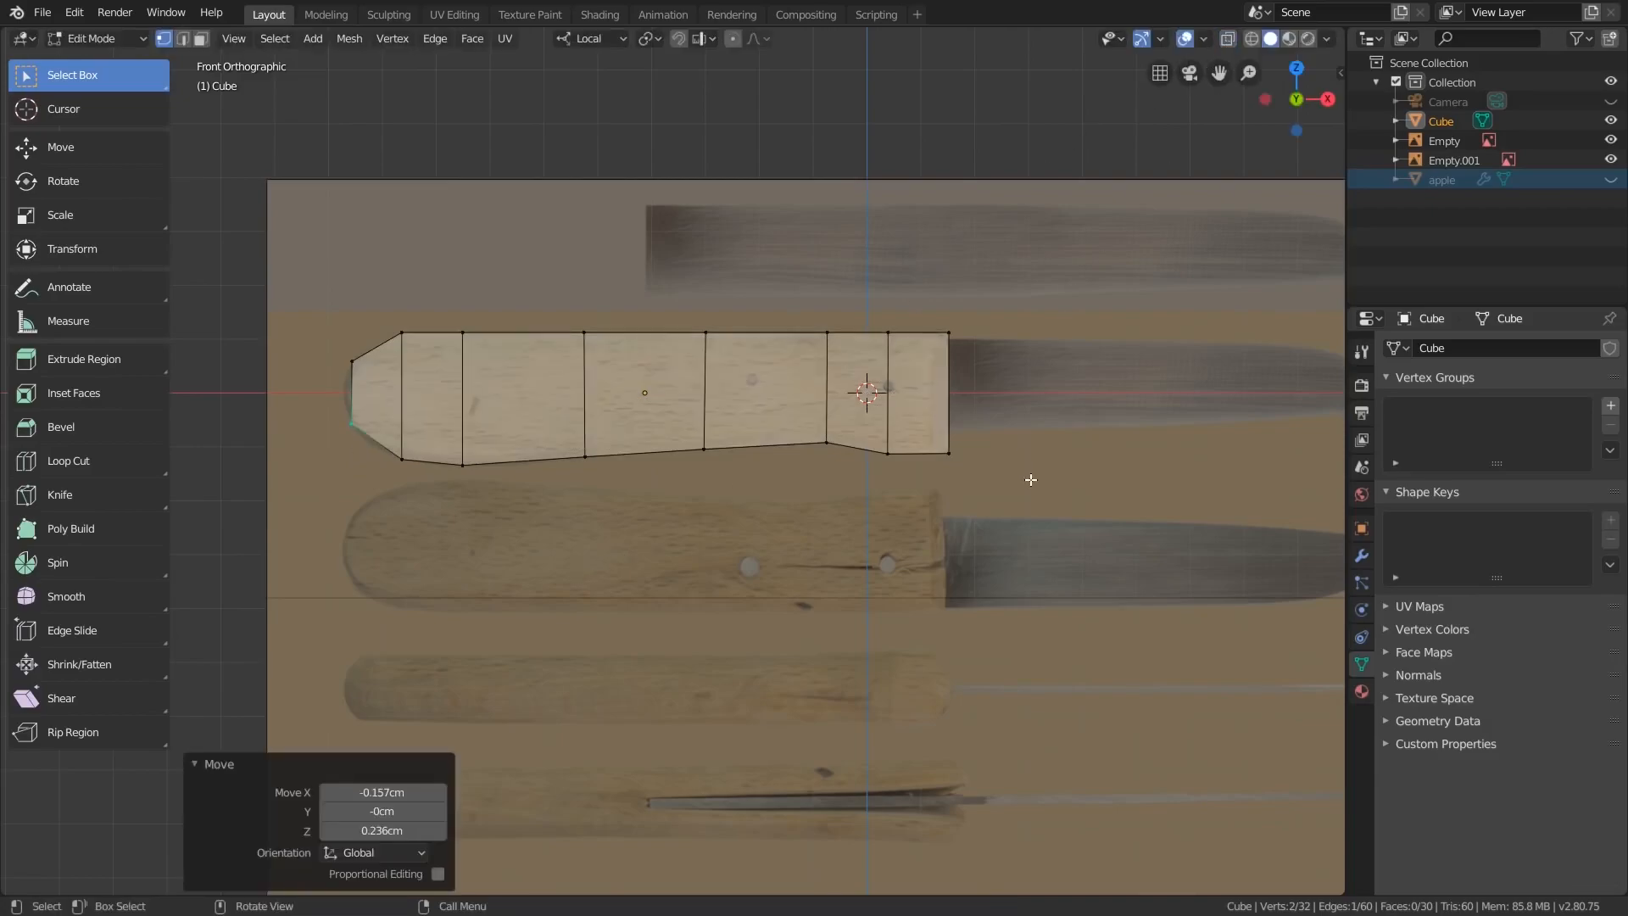
key(Tab)
middle_drag(1003, 445, 792, 436)
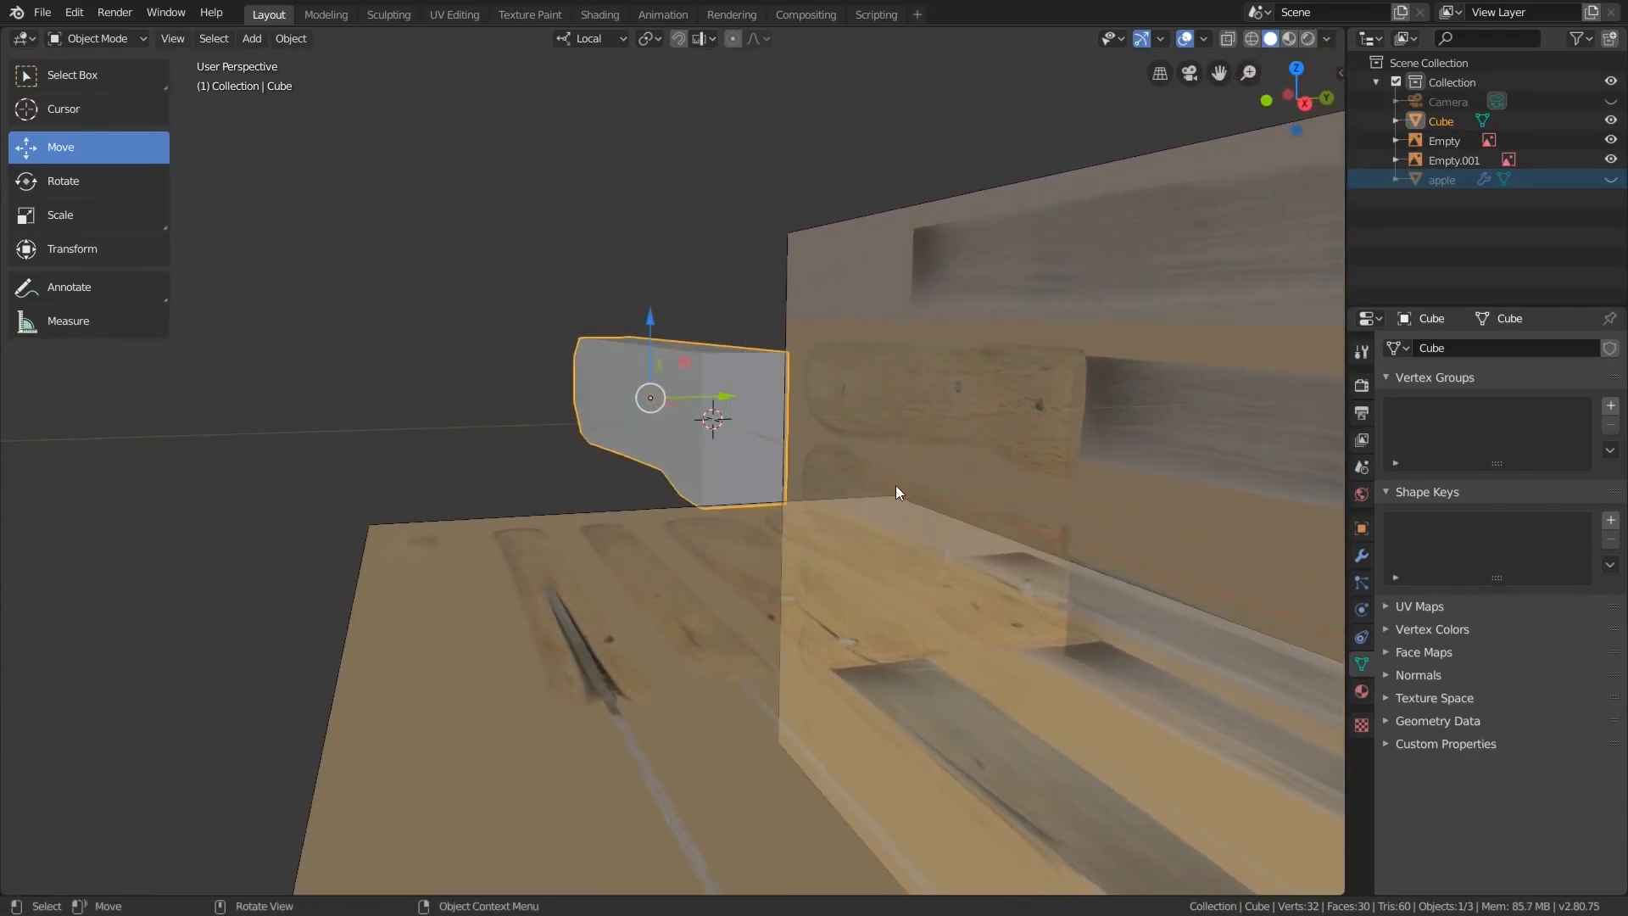
click(1361, 556)
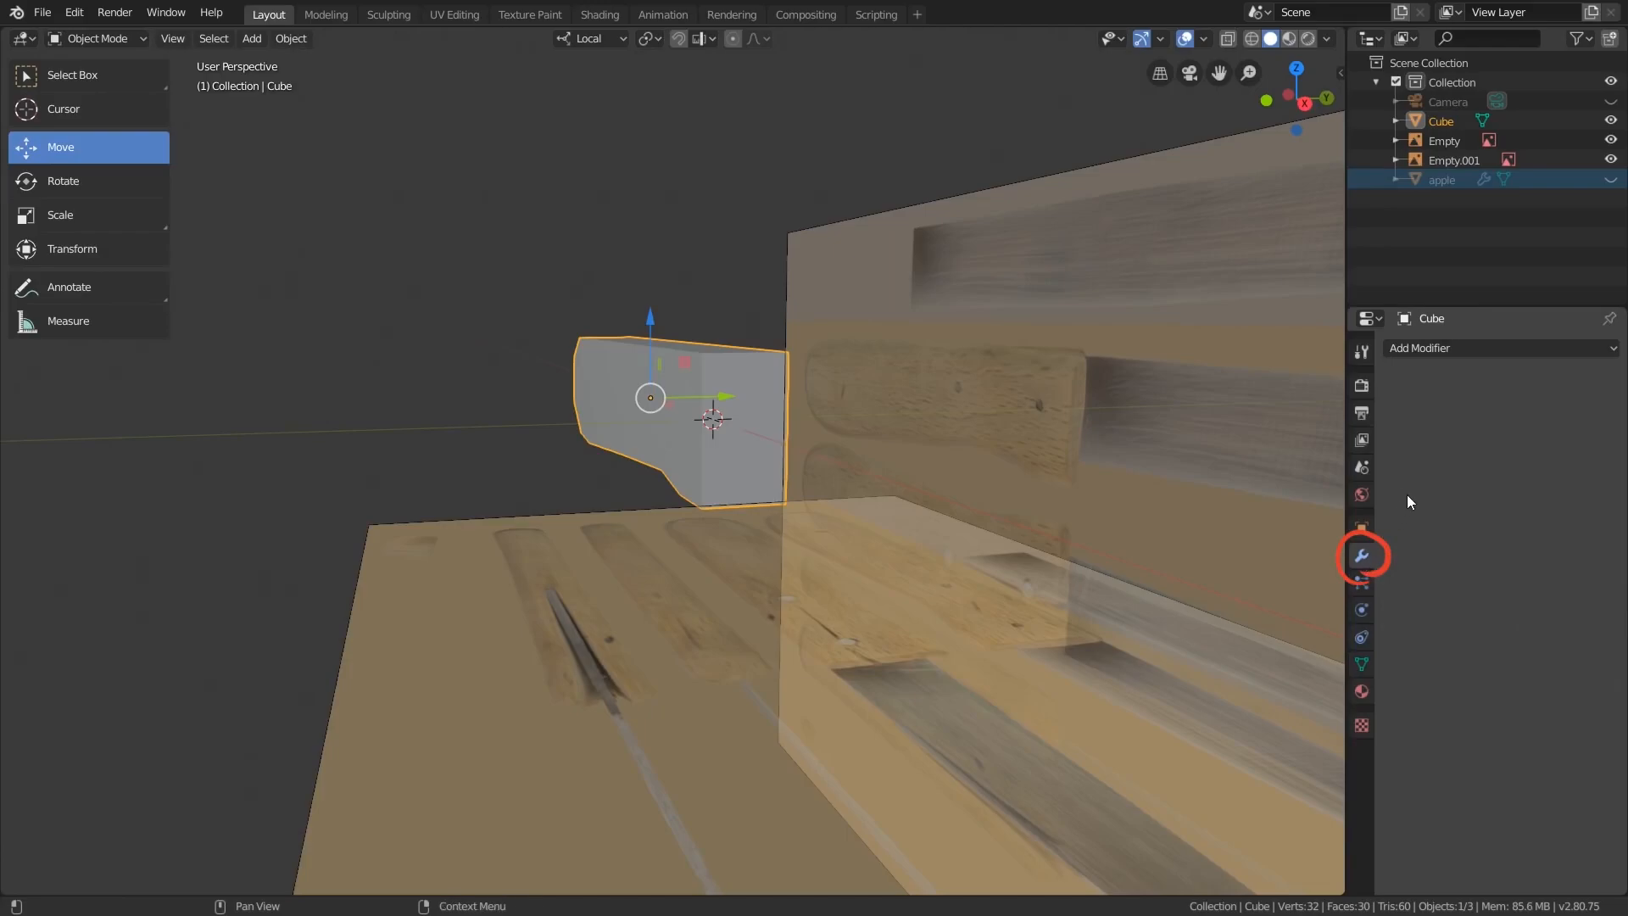
click(1463, 346)
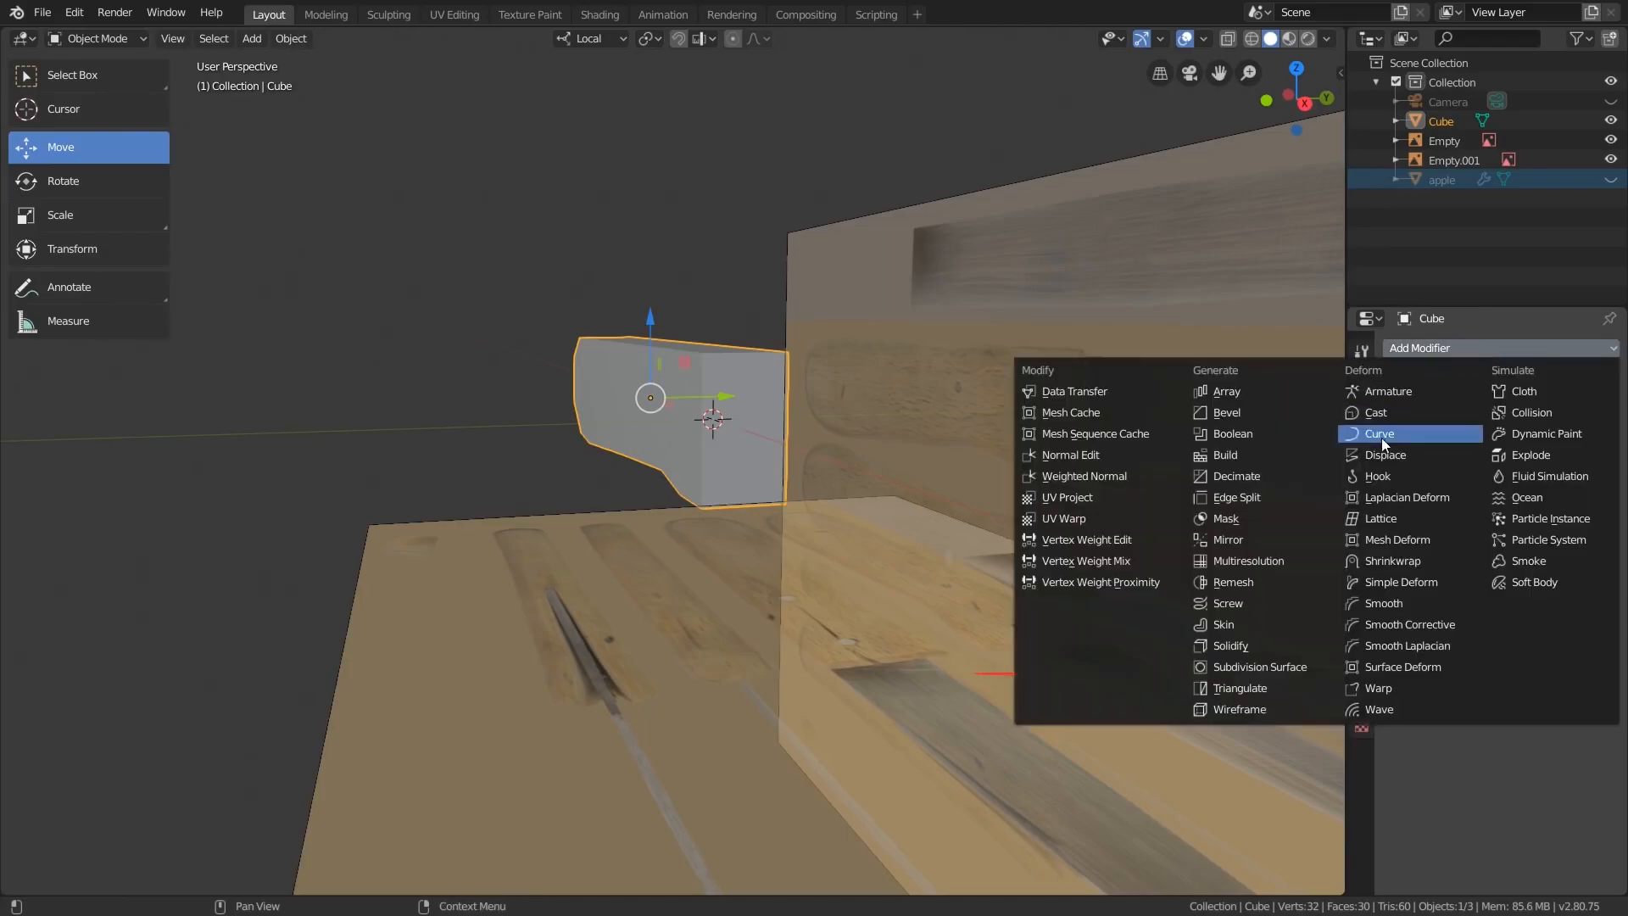
click(1260, 667)
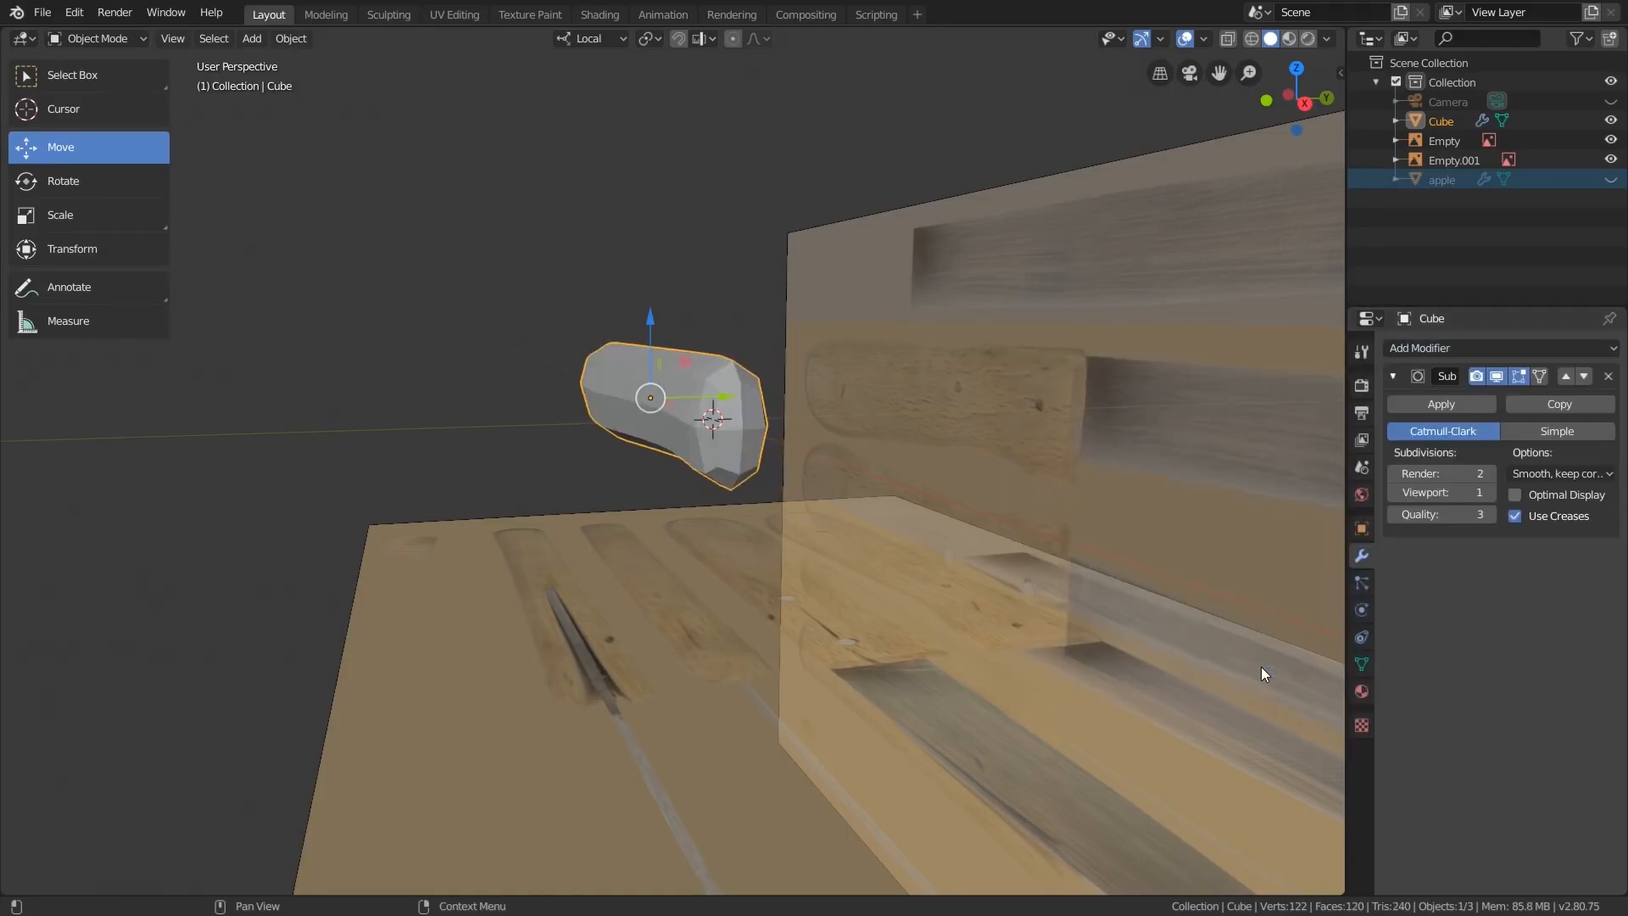
- Set the Subdivision Surface modifier's Render and Viewport levels to 3
click(1489, 492)
click(1489, 492)
click(1488, 475)
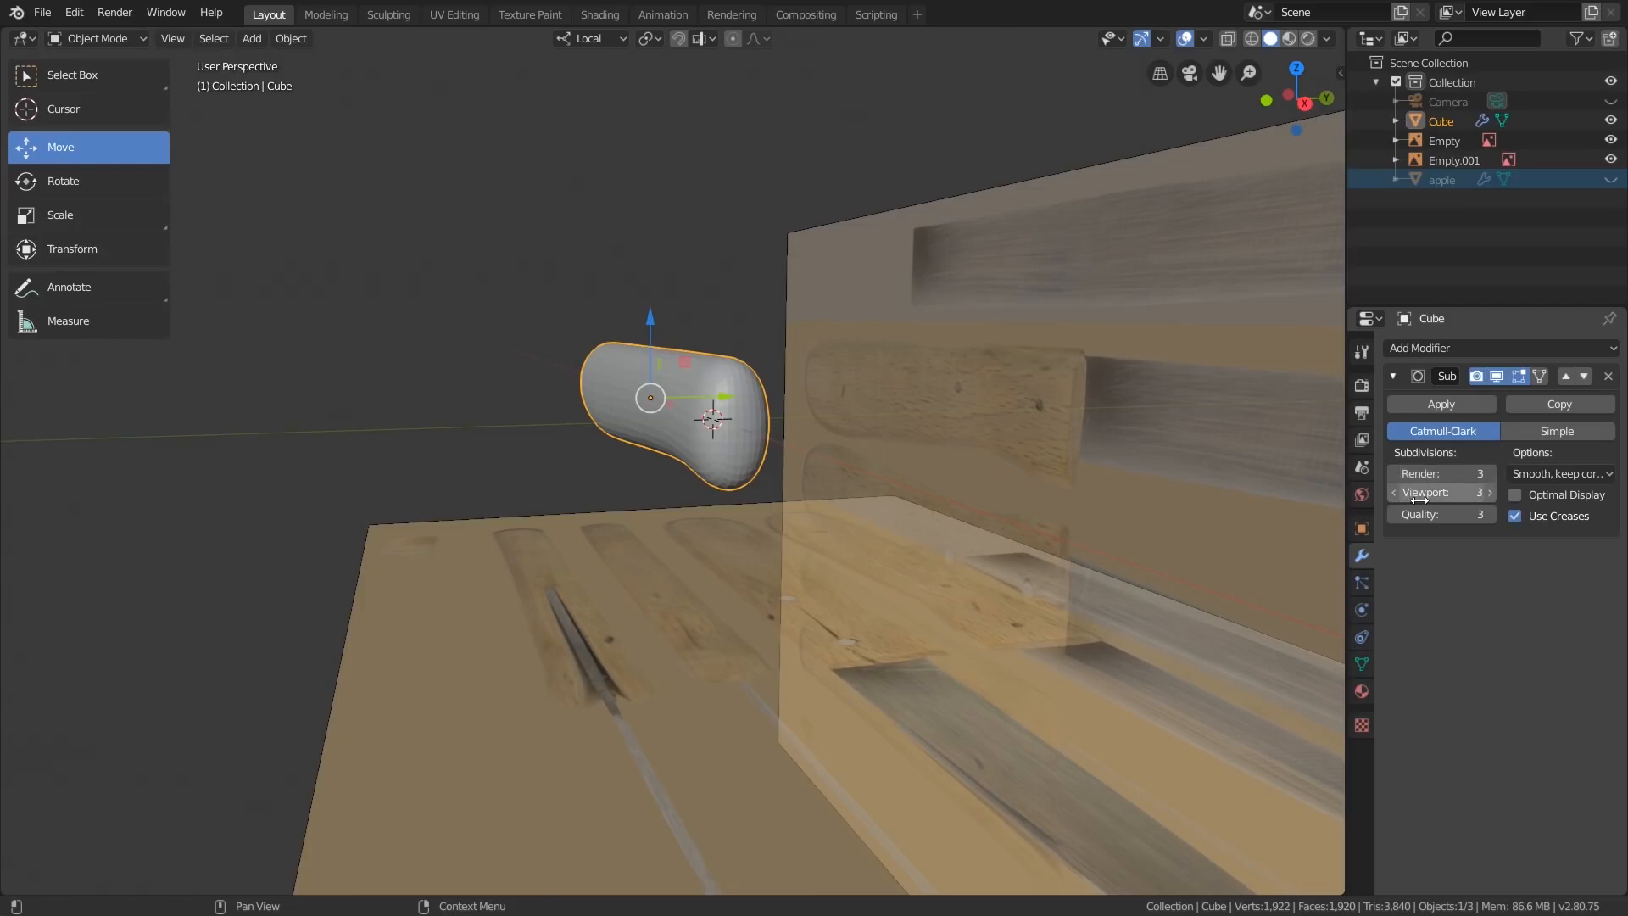
drag(1444, 499, 1408, 499)
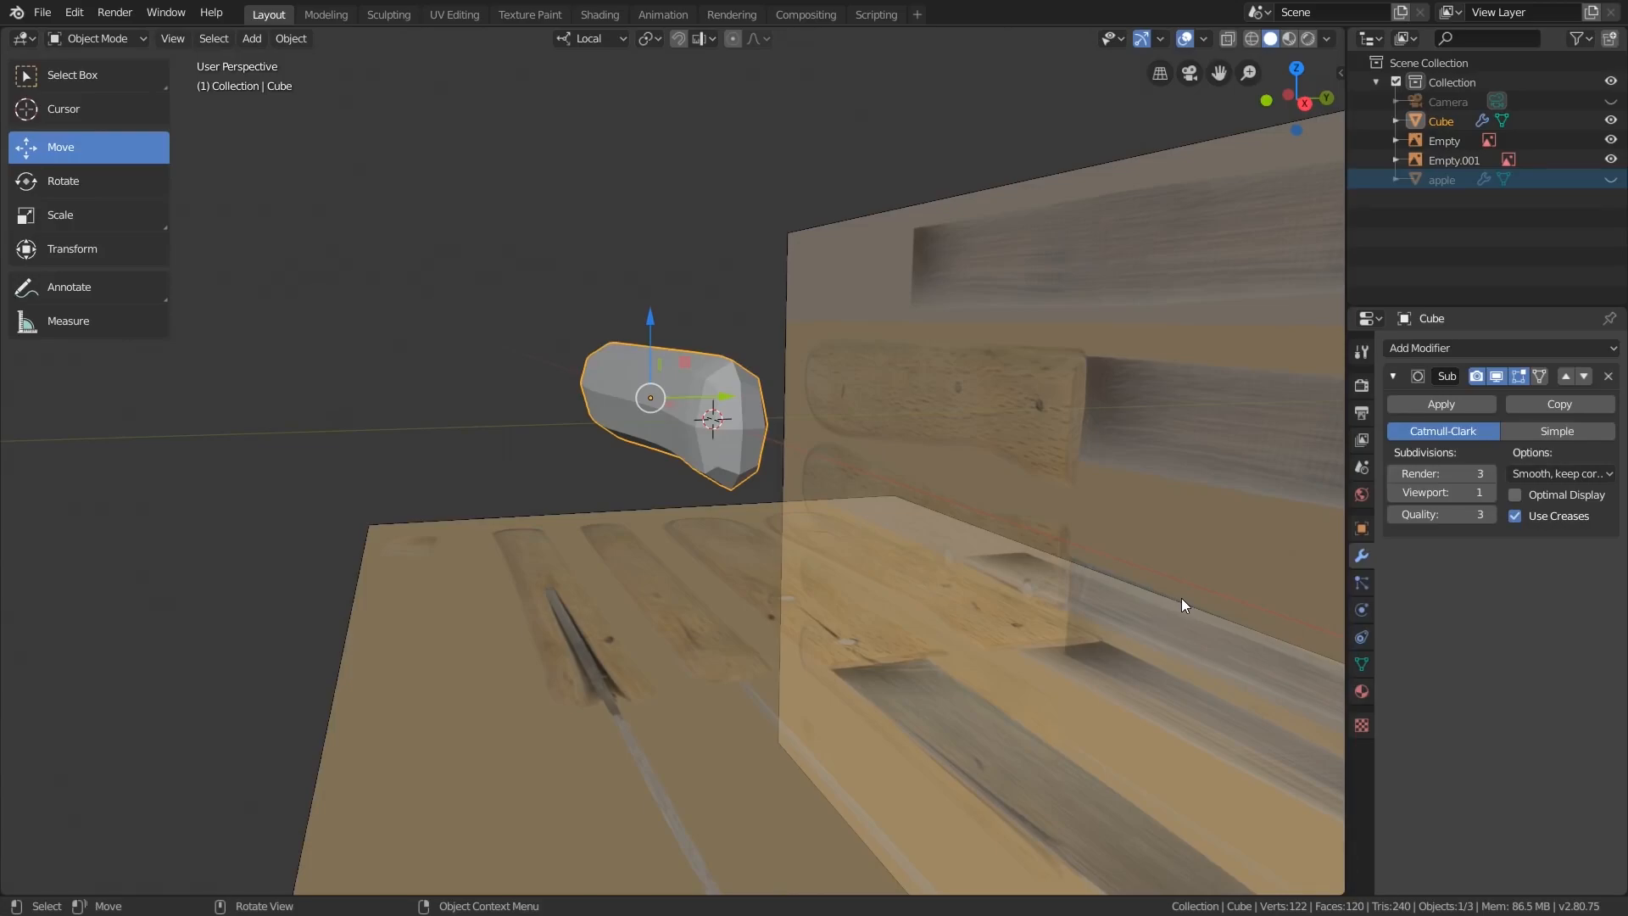
key(ctrl+3)
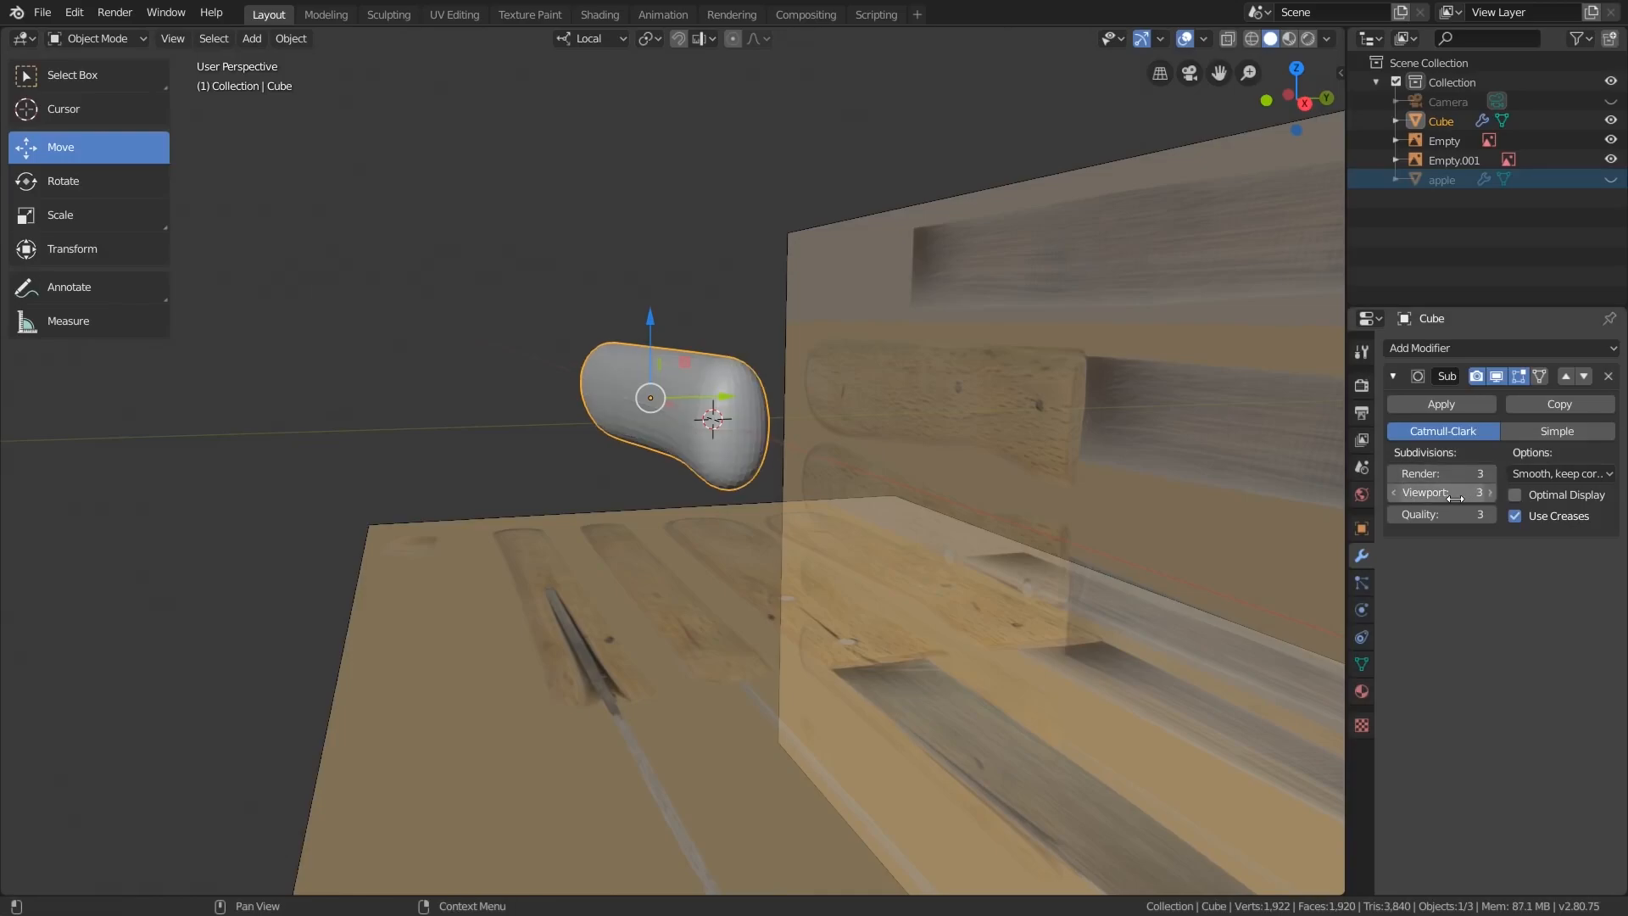
- In front-view Edit Mode, add a loop cut beside the blade end and slide it toward that end with a factor of -0.770
mouse_move(777, 488)
middle_down()
mouse_move(800, 472)
mouse_move(940, 480)
mouse_move(889, 483)
middle_up()
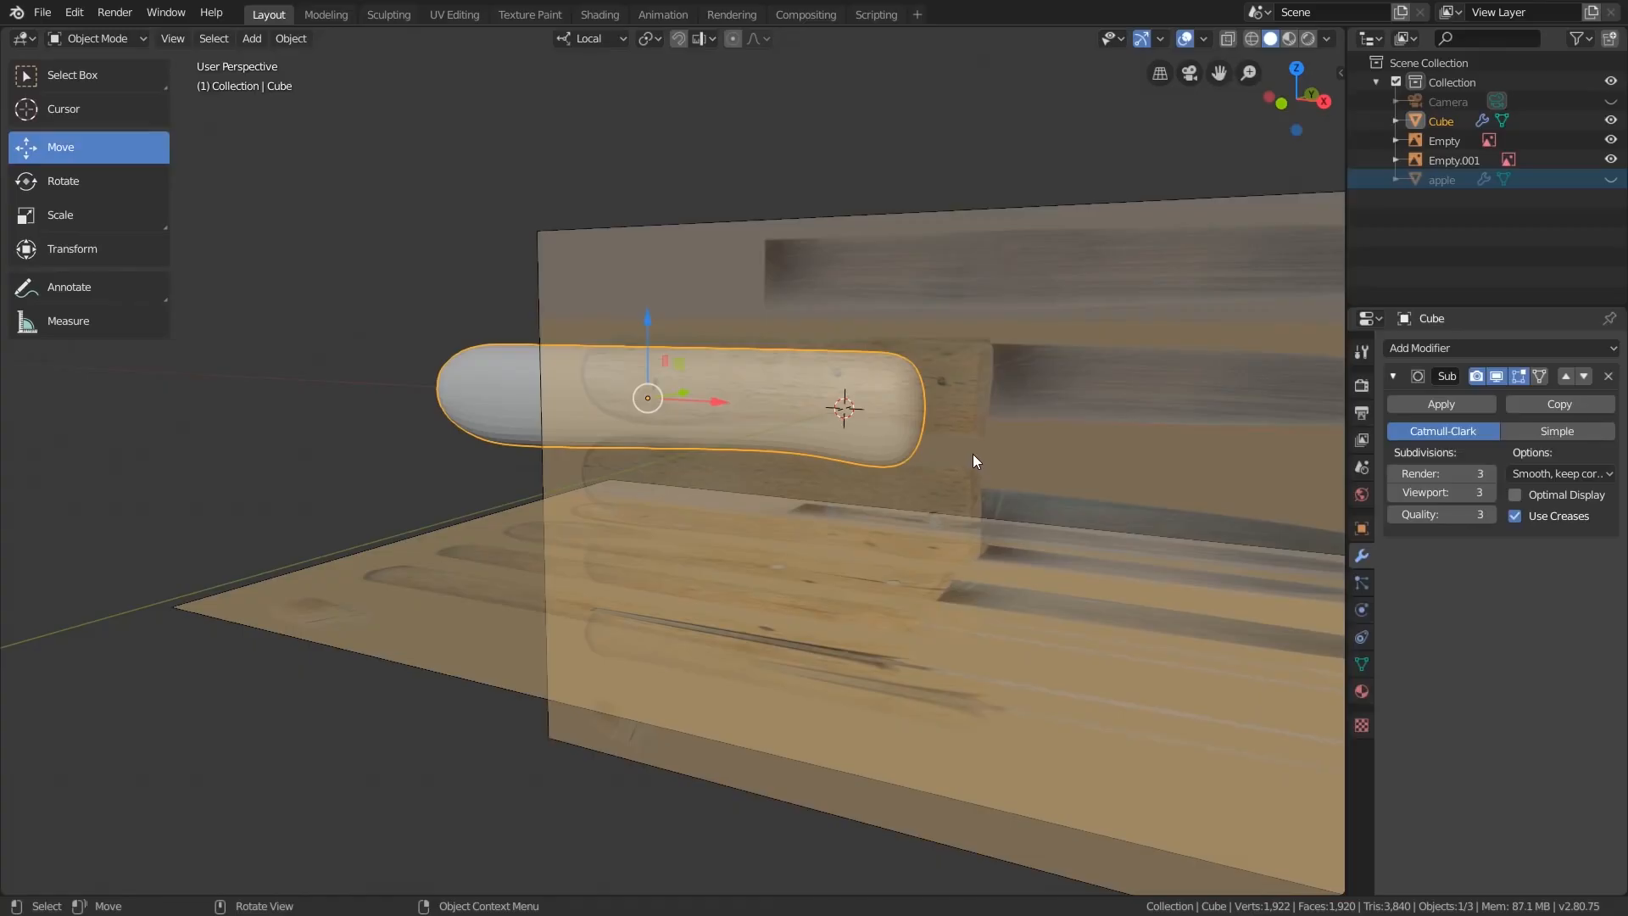
key(KP_1)
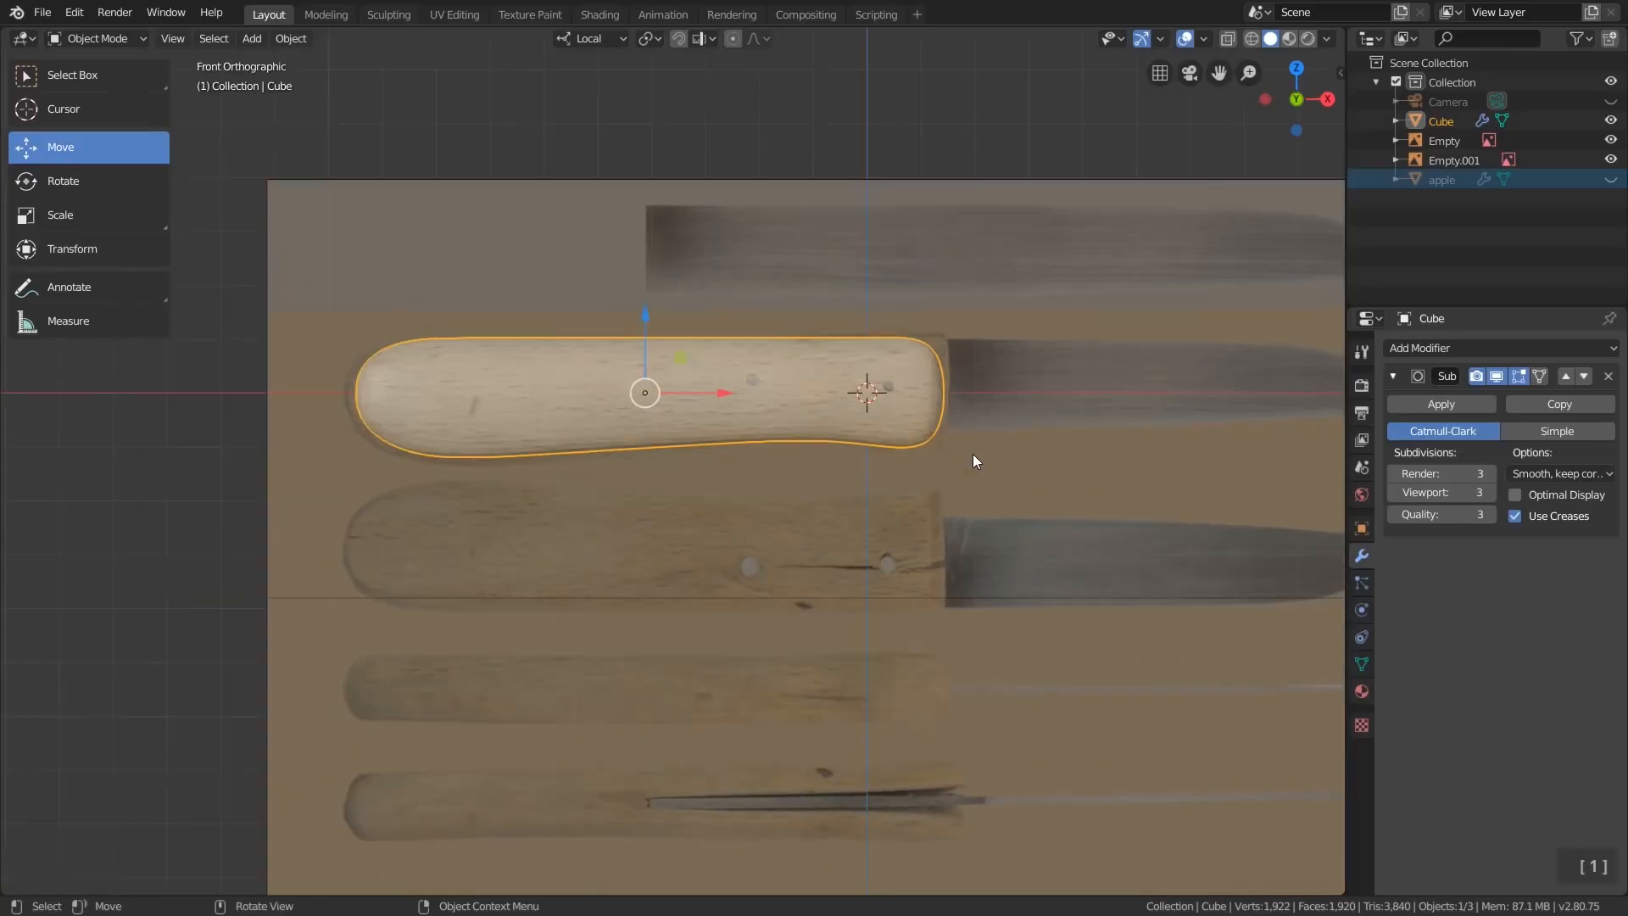
key(Tab)
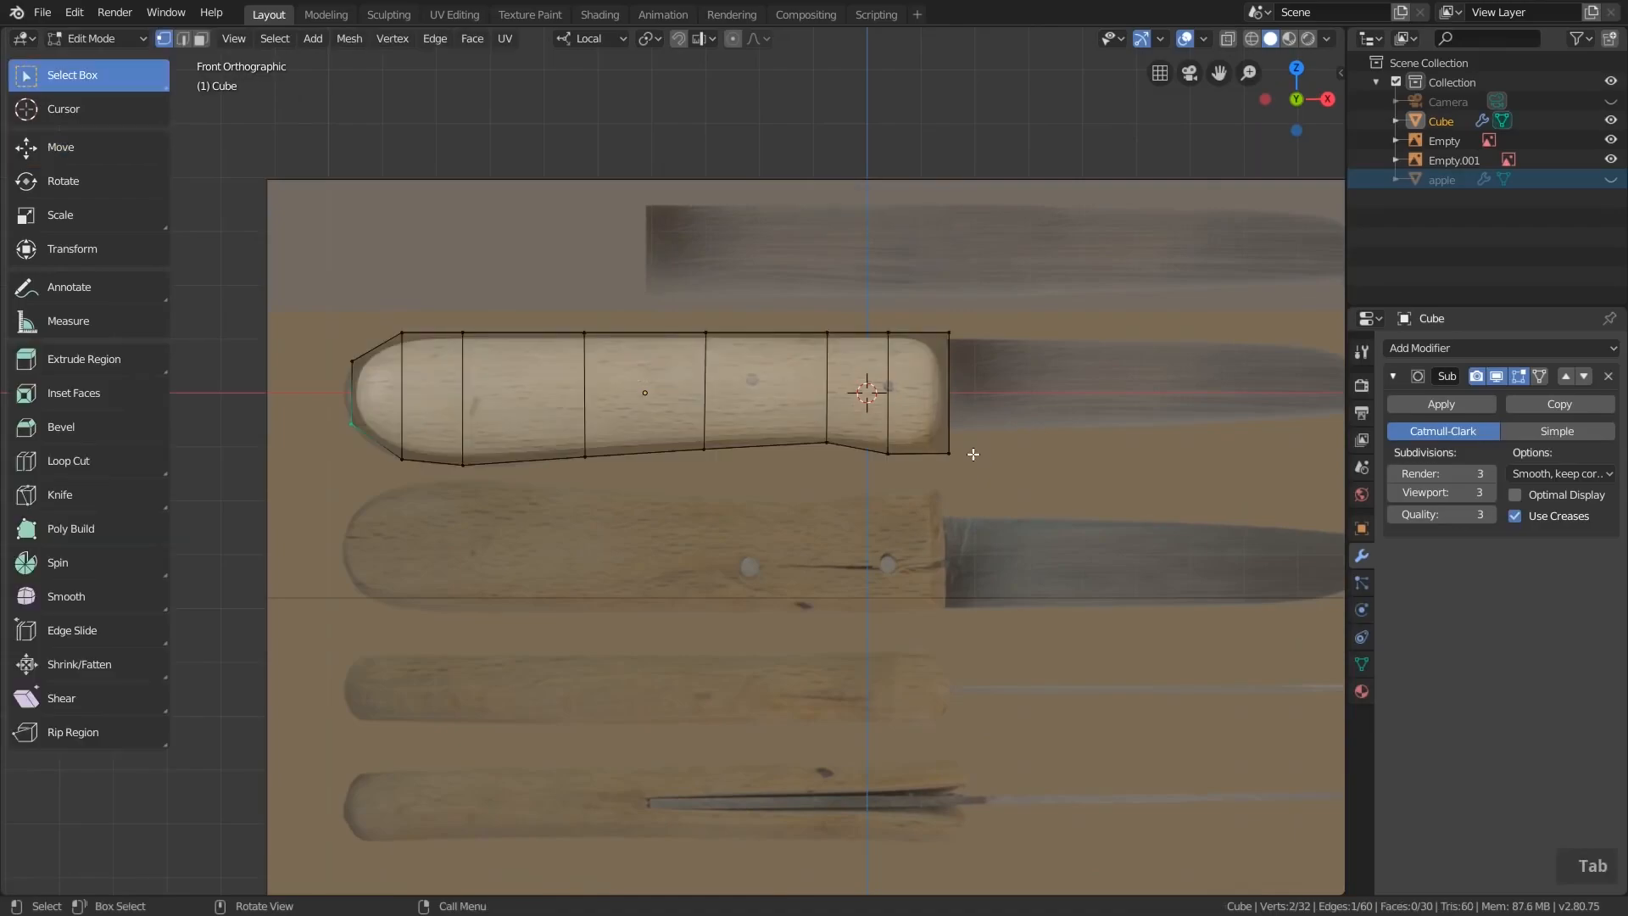
scroll(962, 445, up, 4)
shift+middle_drag(937, 364, 919, 411)
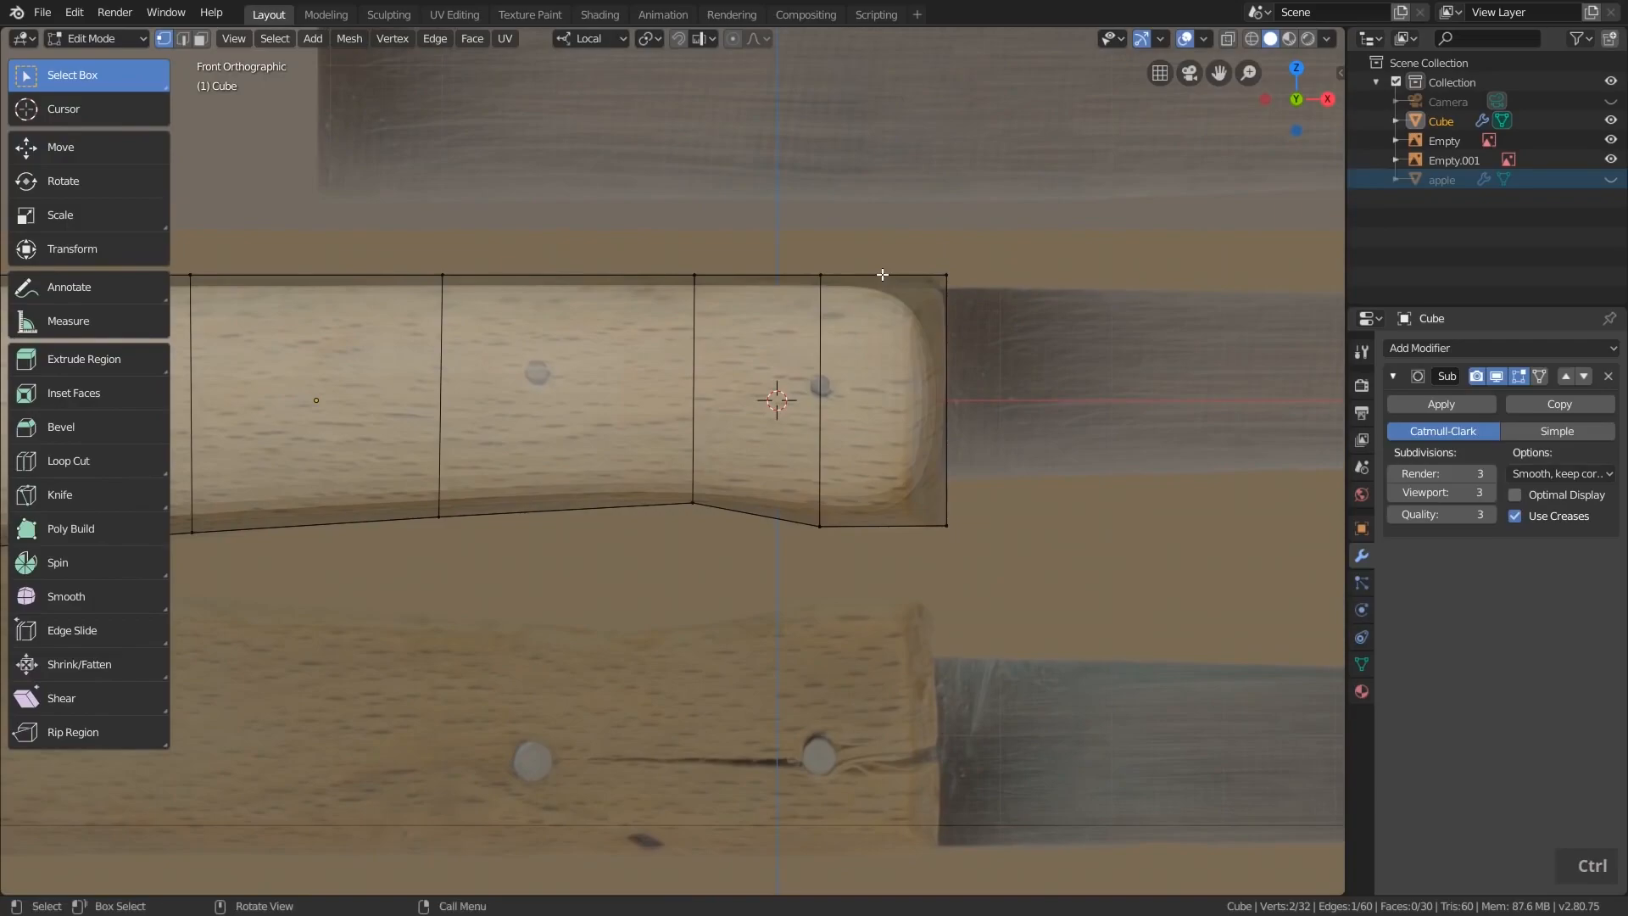
key(ctrl+r)
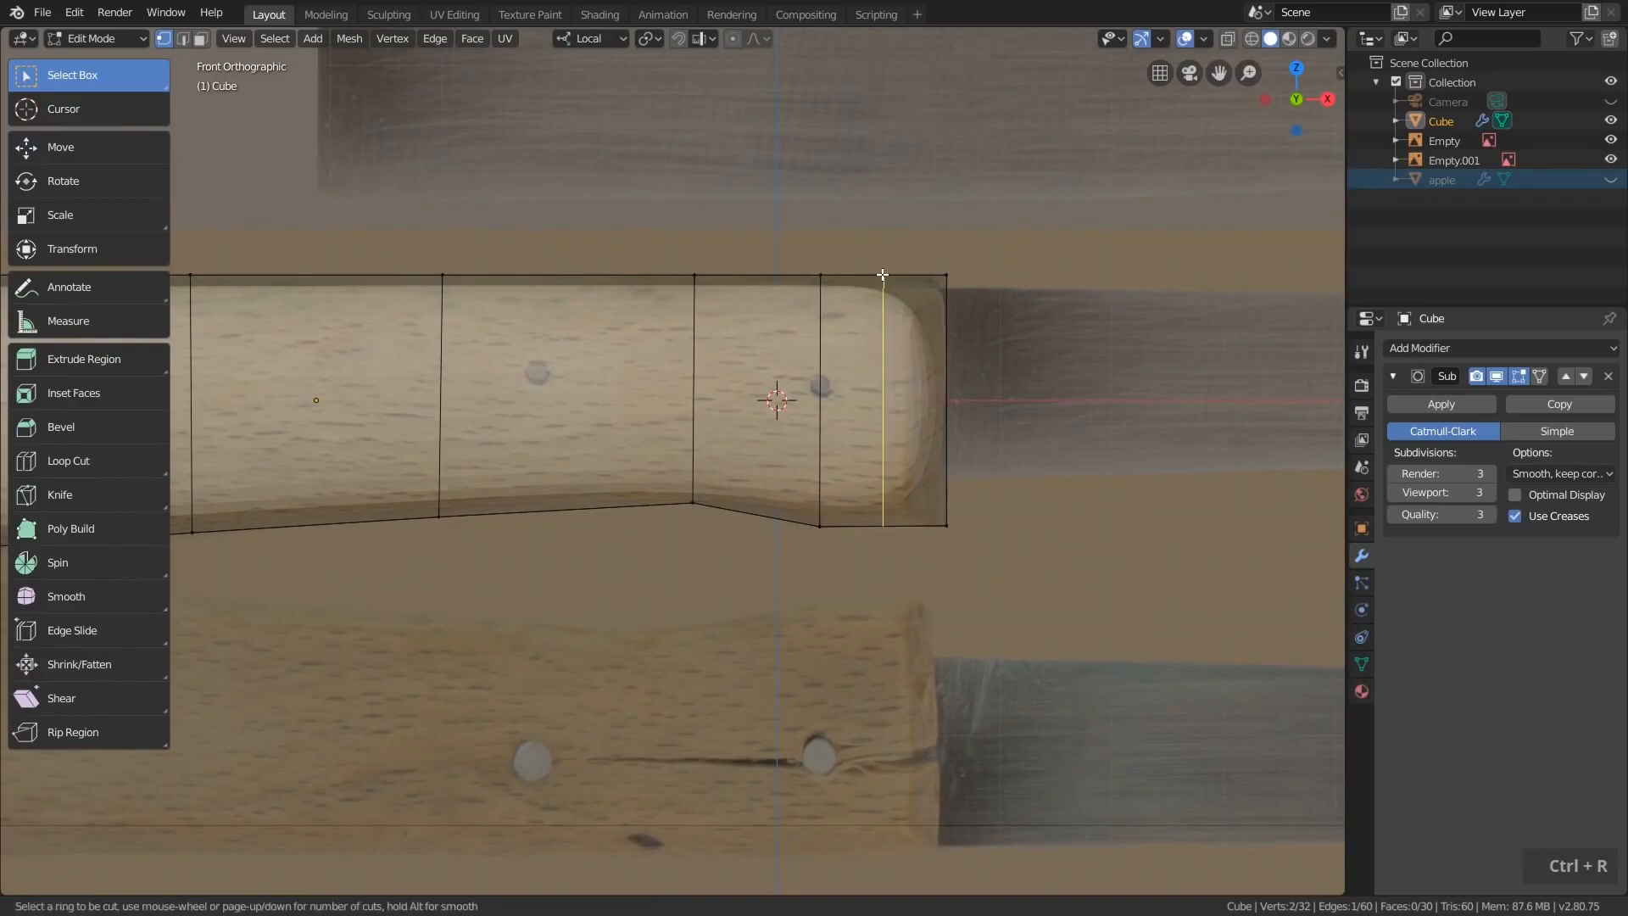
click(882, 275)
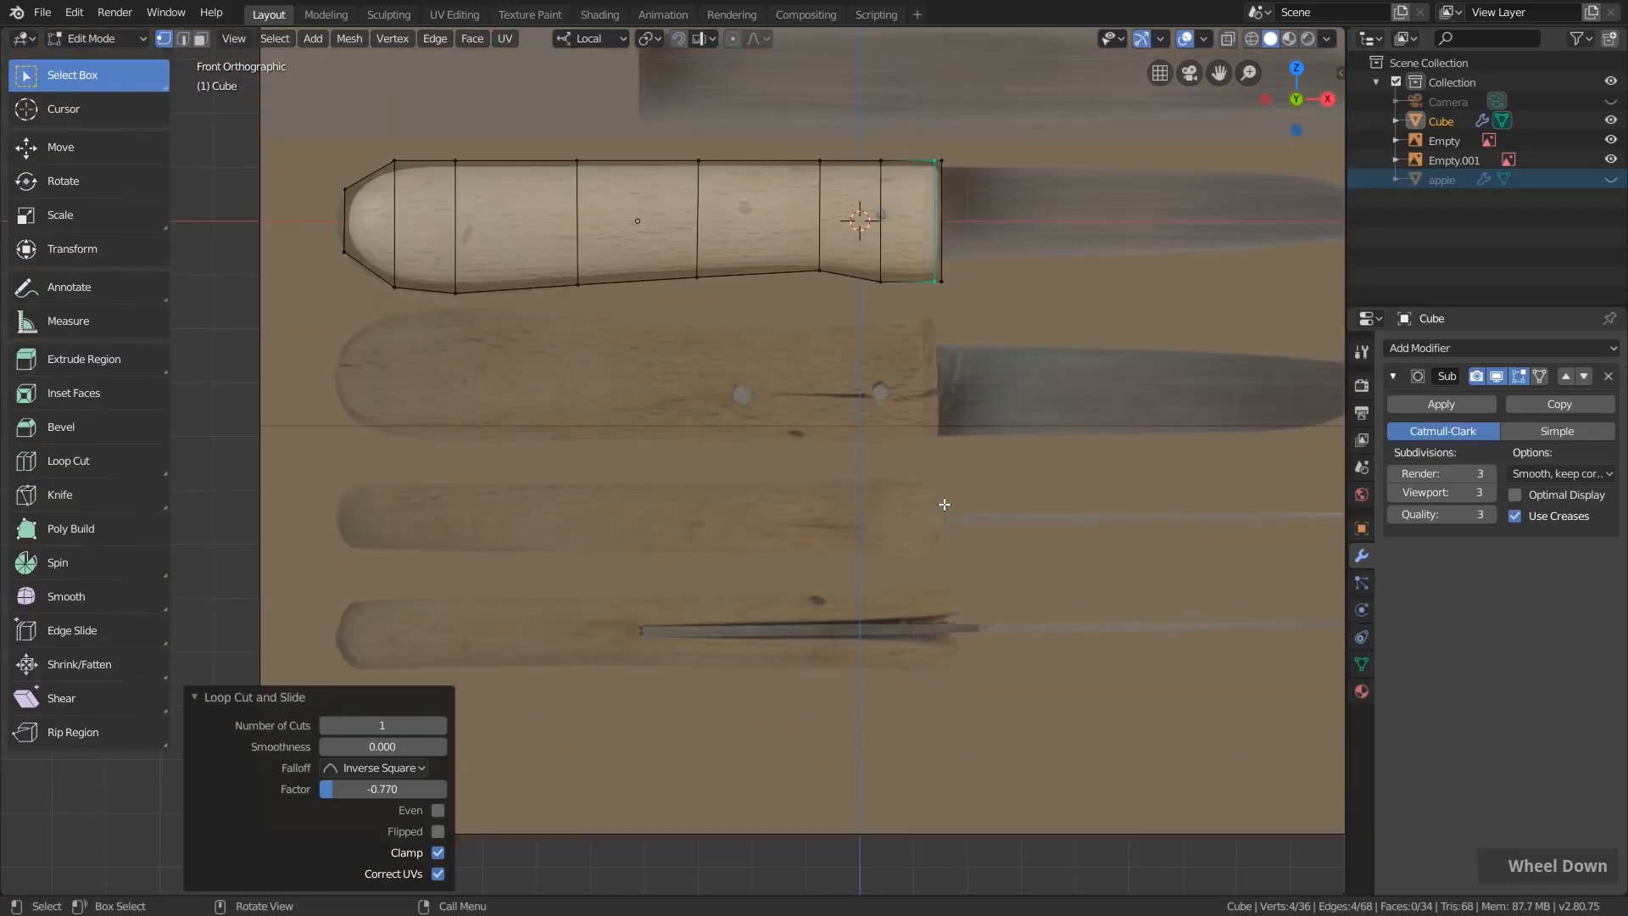
- Add a centred loop cut running lengthwise around the whole handle
shift+middle_drag(975, 254, 967, 289)
scroll(968, 291, up, 1)
scroll(968, 291, up, 1)
key(ctrl+r)
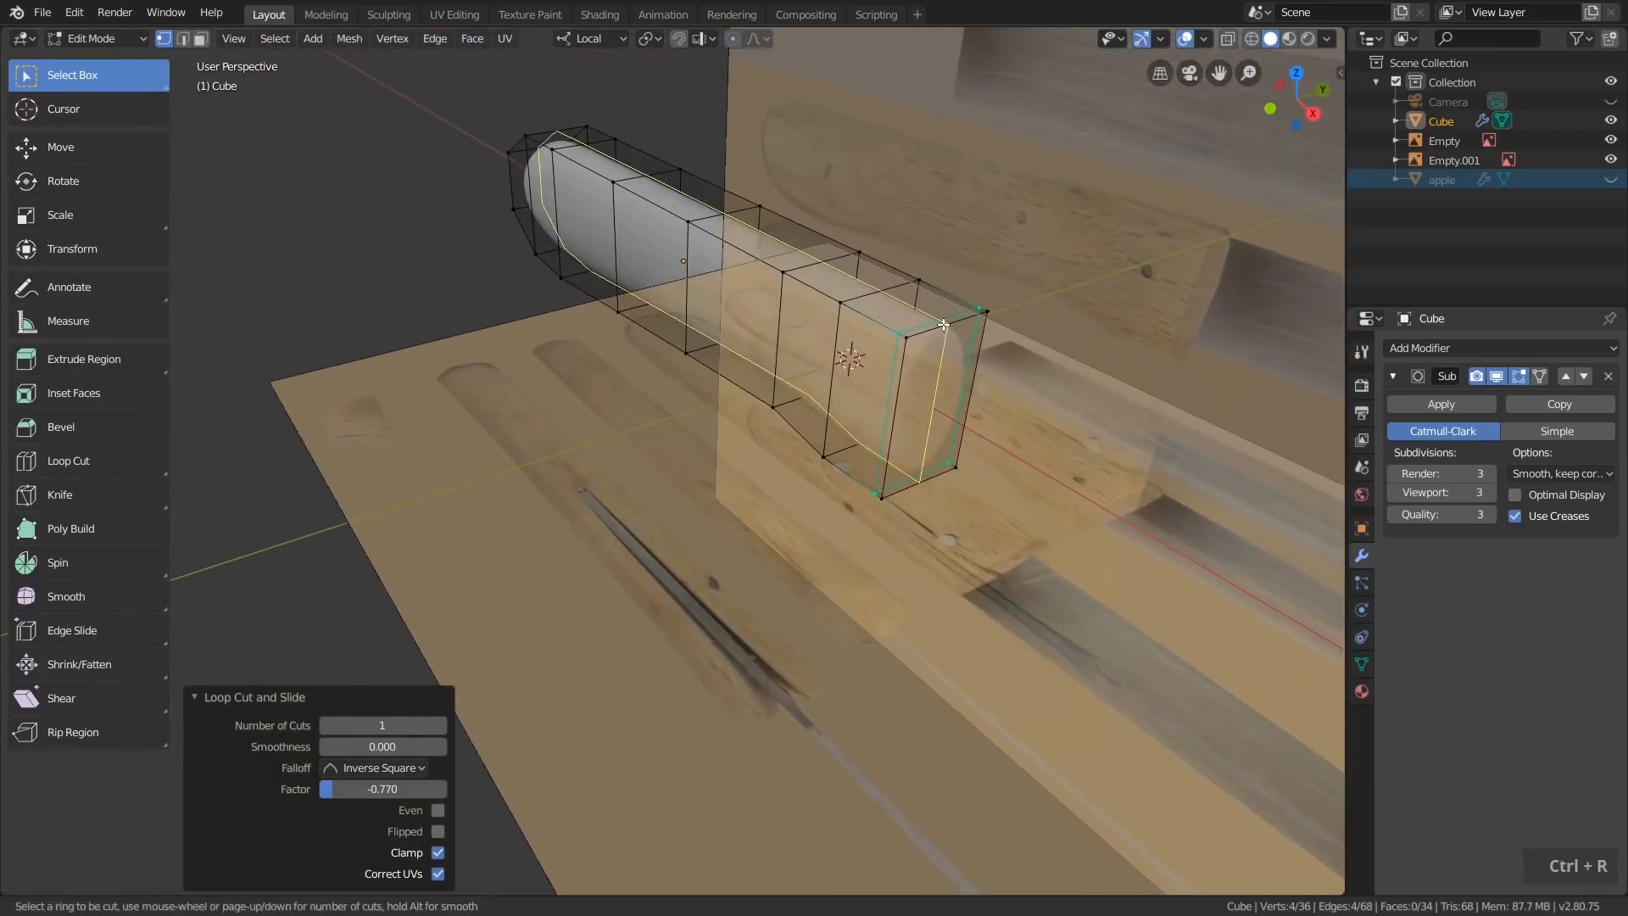
click(944, 324)
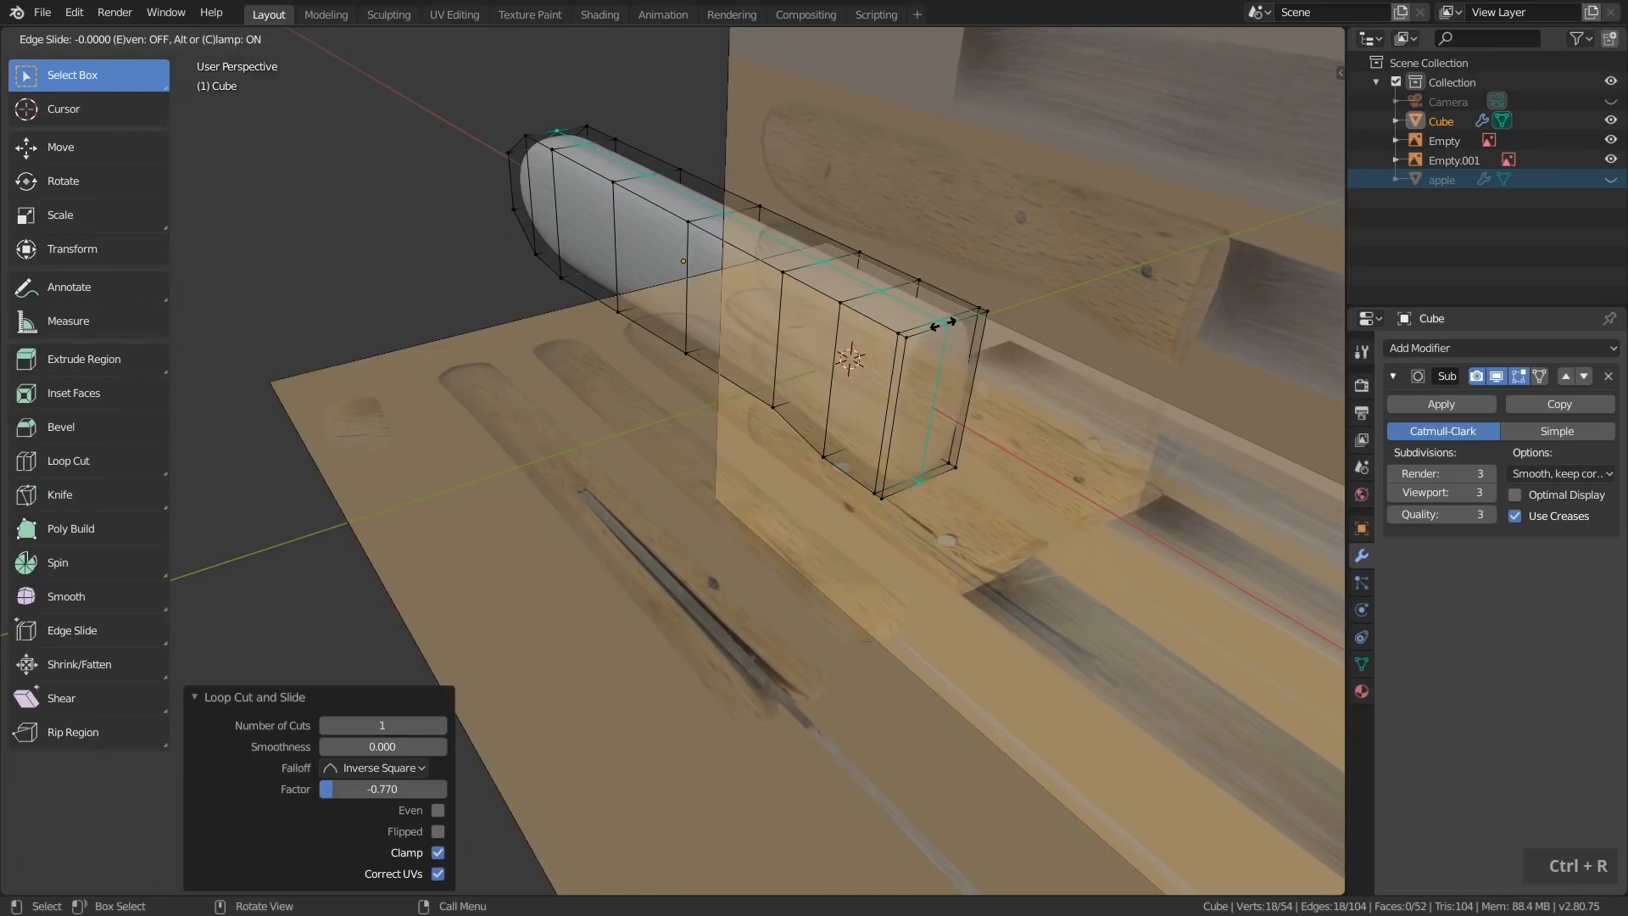
right_click(944, 324)
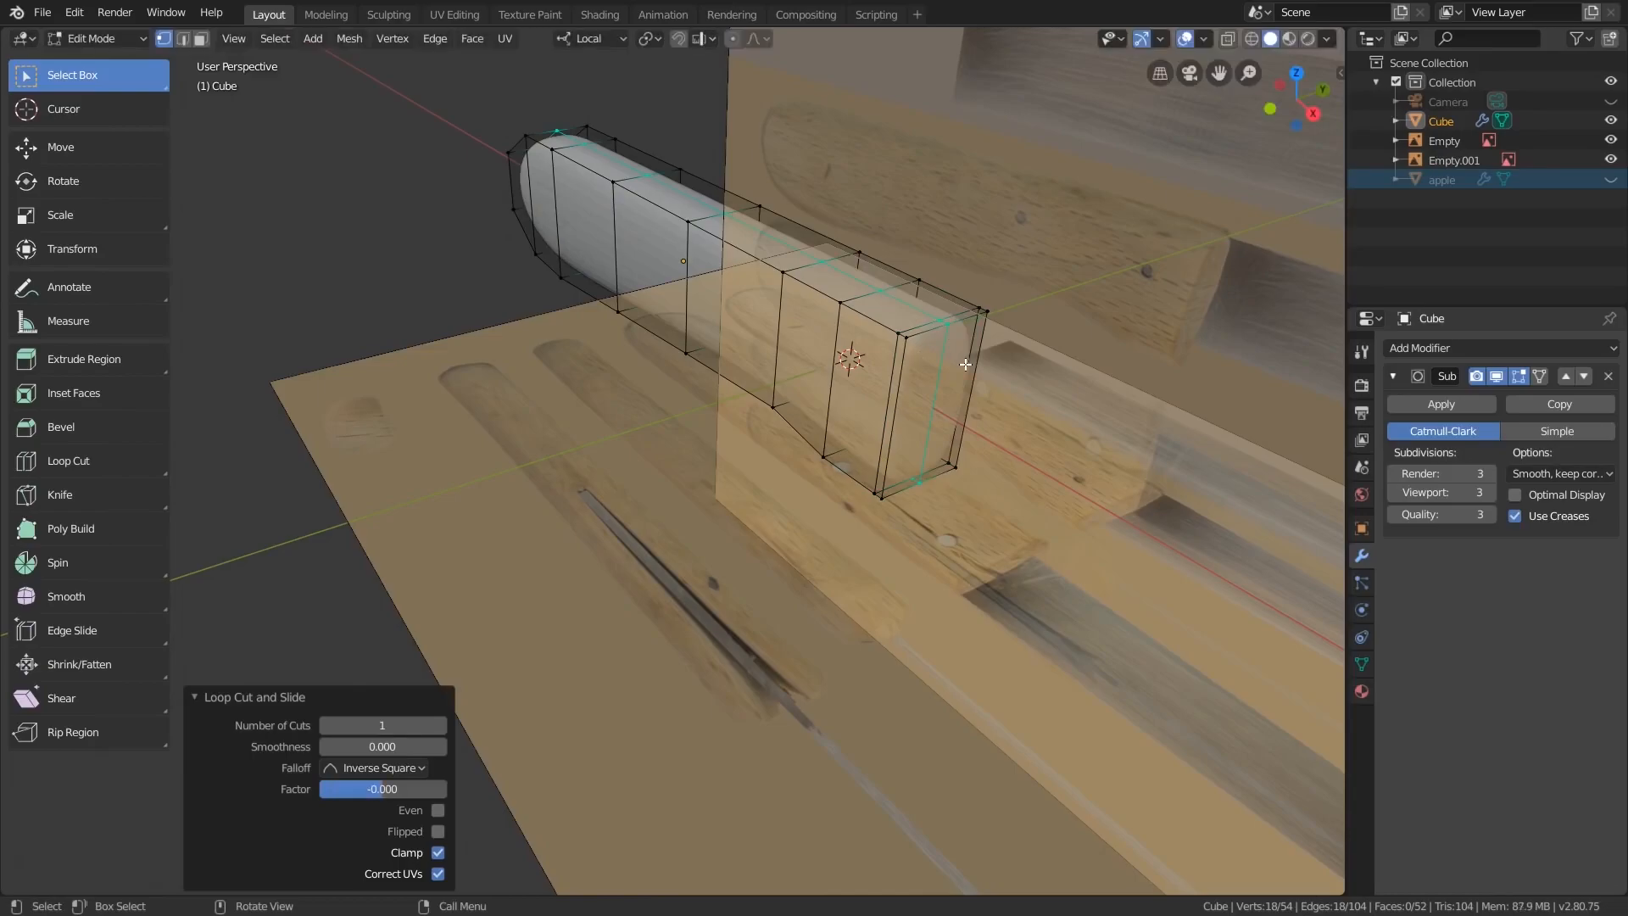
- Try to move the blade end's side corner vertices -0.432 cm in X from the top view, and undo the move
key(KP_7)
scroll(981, 357, down, 2)
shift+middle_drag(1145, 291, 924, 466)
scroll(916, 440, up, 5)
key(alt+a)
drag(829, 305, 933, 419)
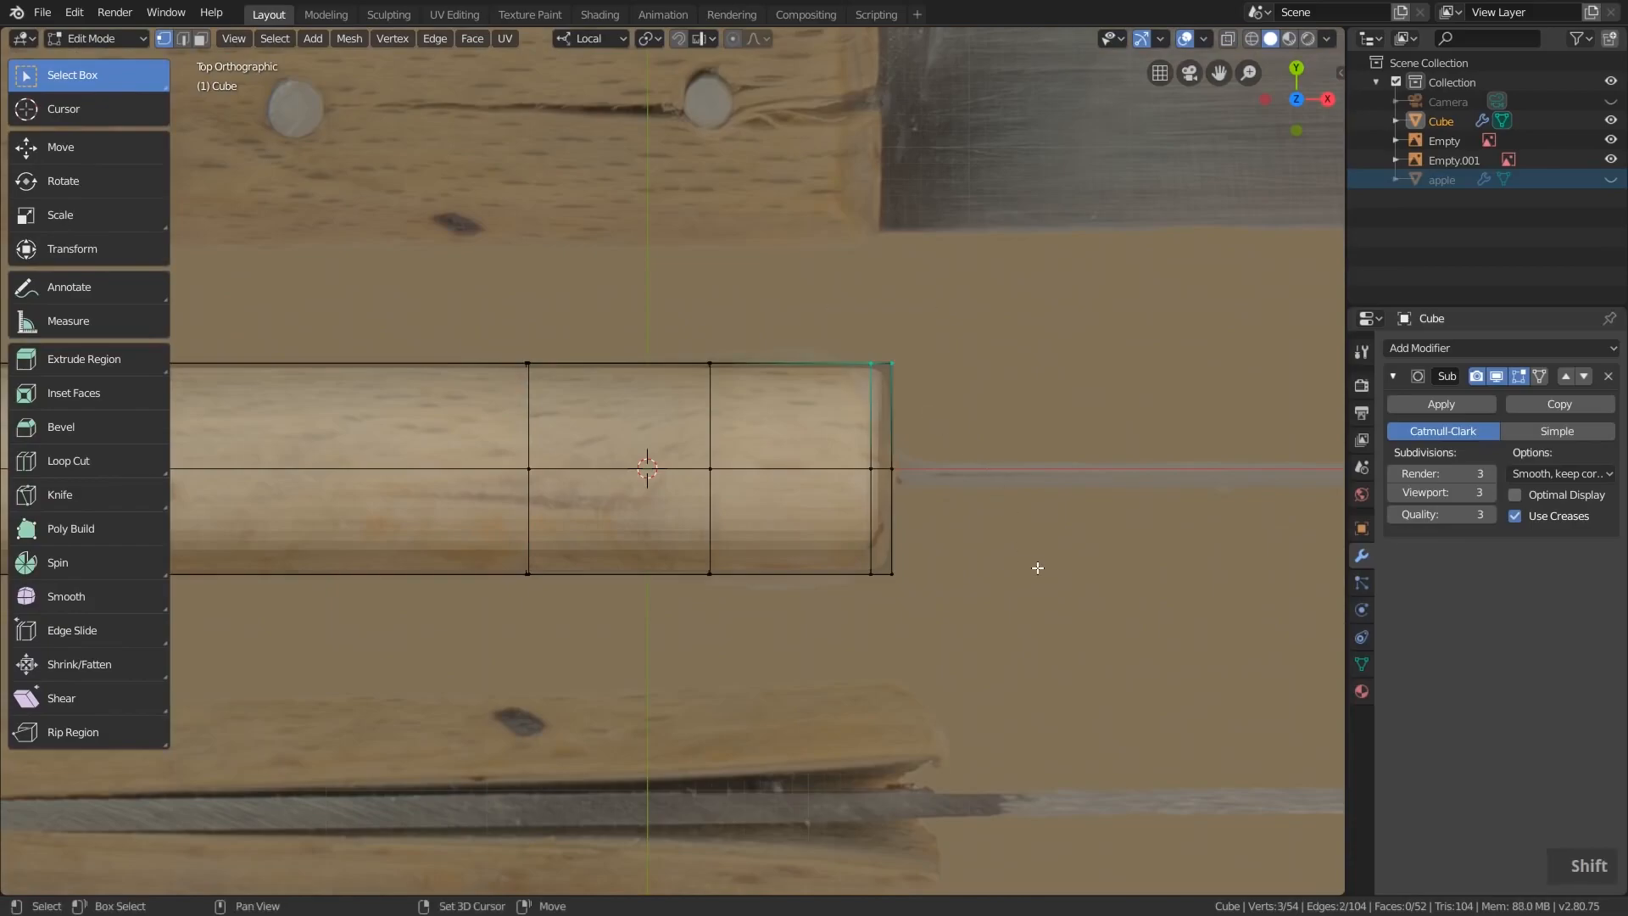
shift+drag(816, 521, 939, 646)
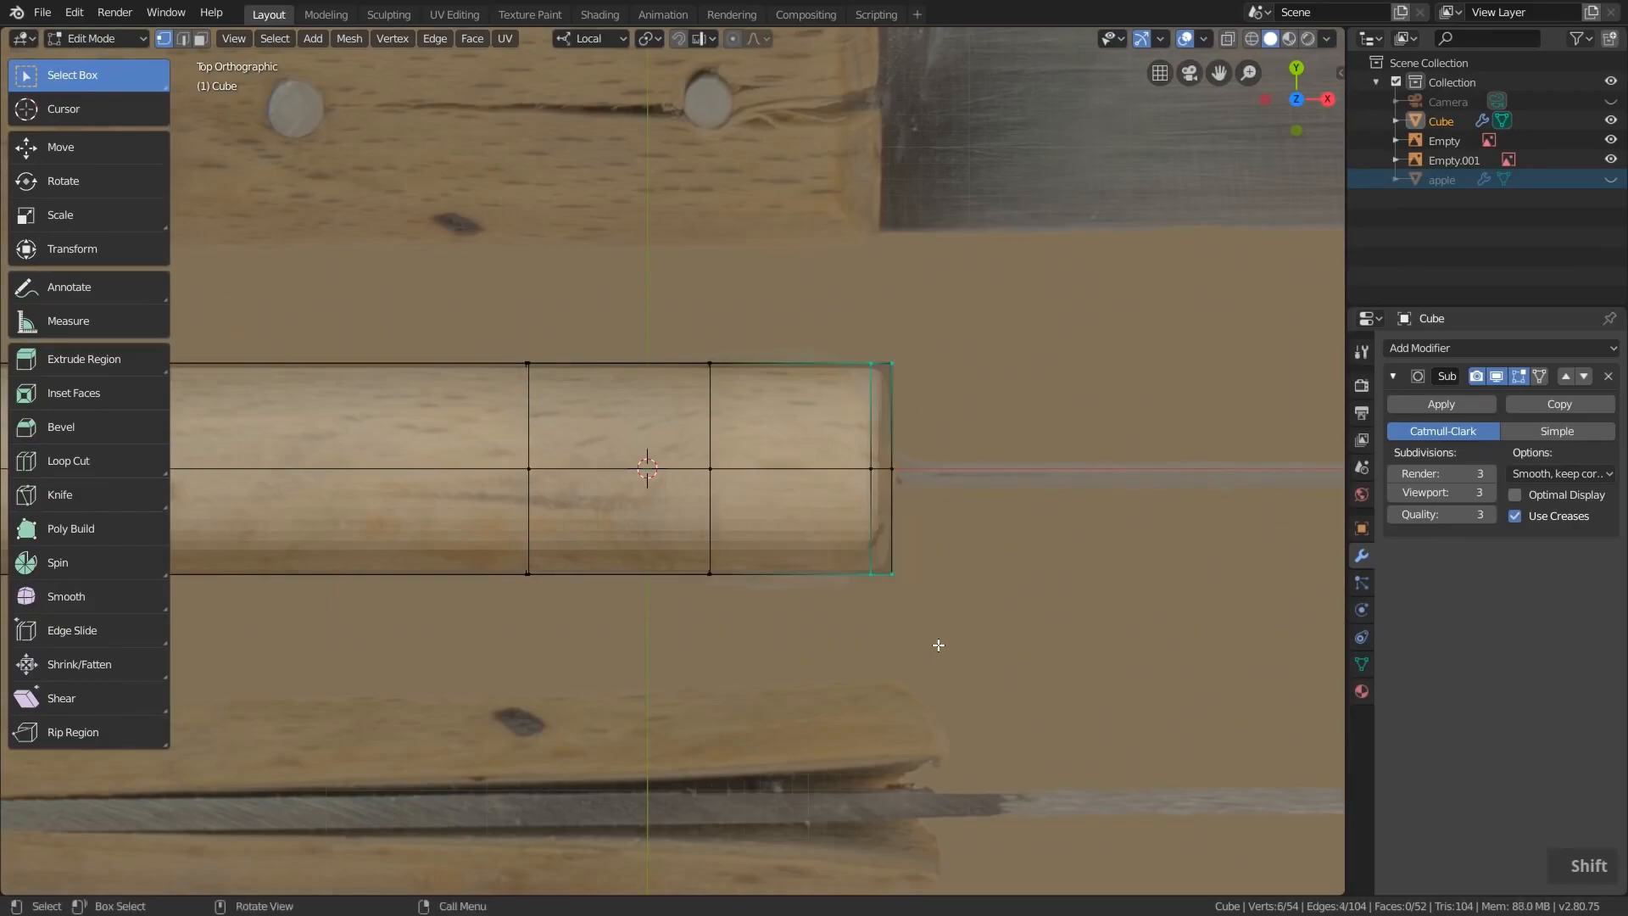
key(g)
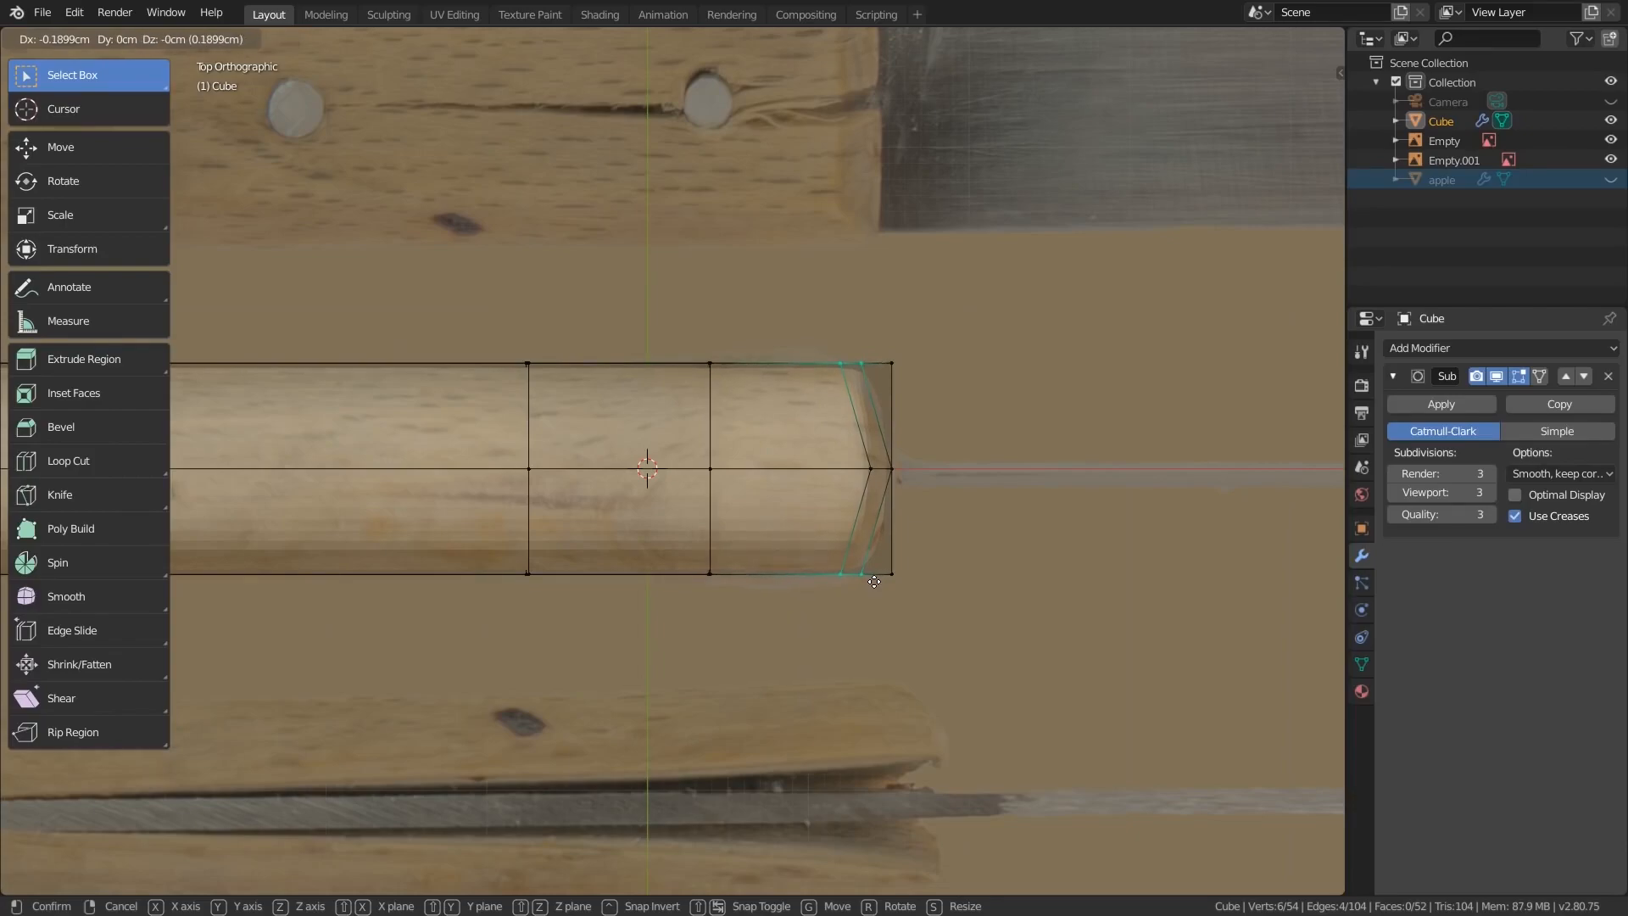
click(837, 583)
scroll(844, 601, down, 1)
middle_drag(844, 600, 760, 600)
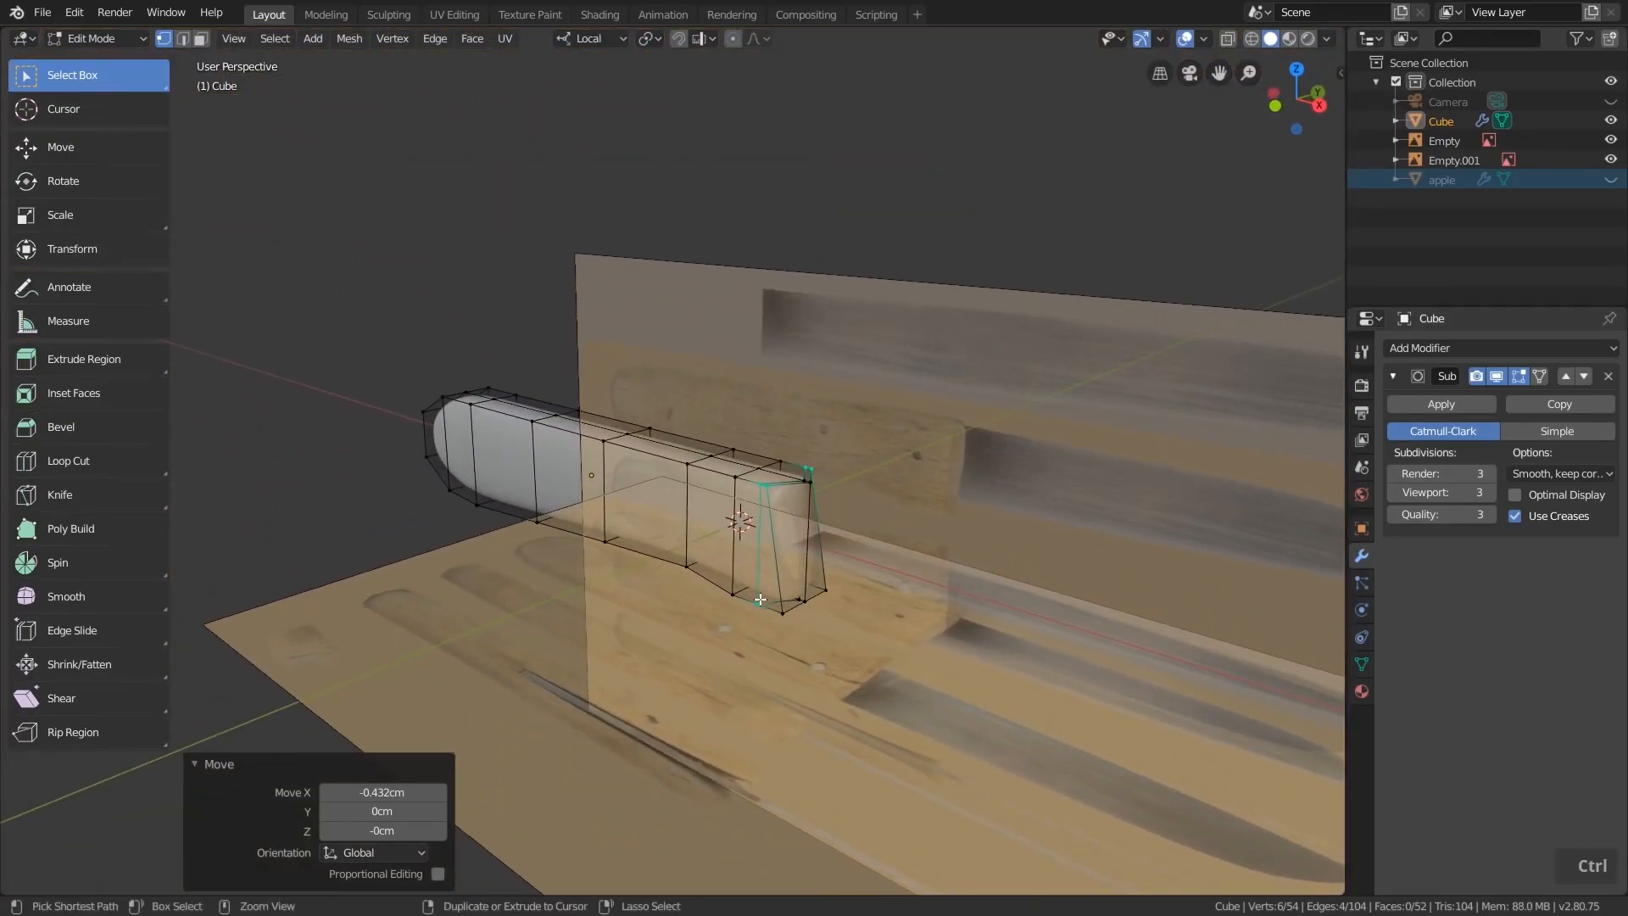
key(ctrl+z)
- Enable X-ray in top view, box-select both side corners of the blade end and move them -0.31 cm along local X
key(KP_7)
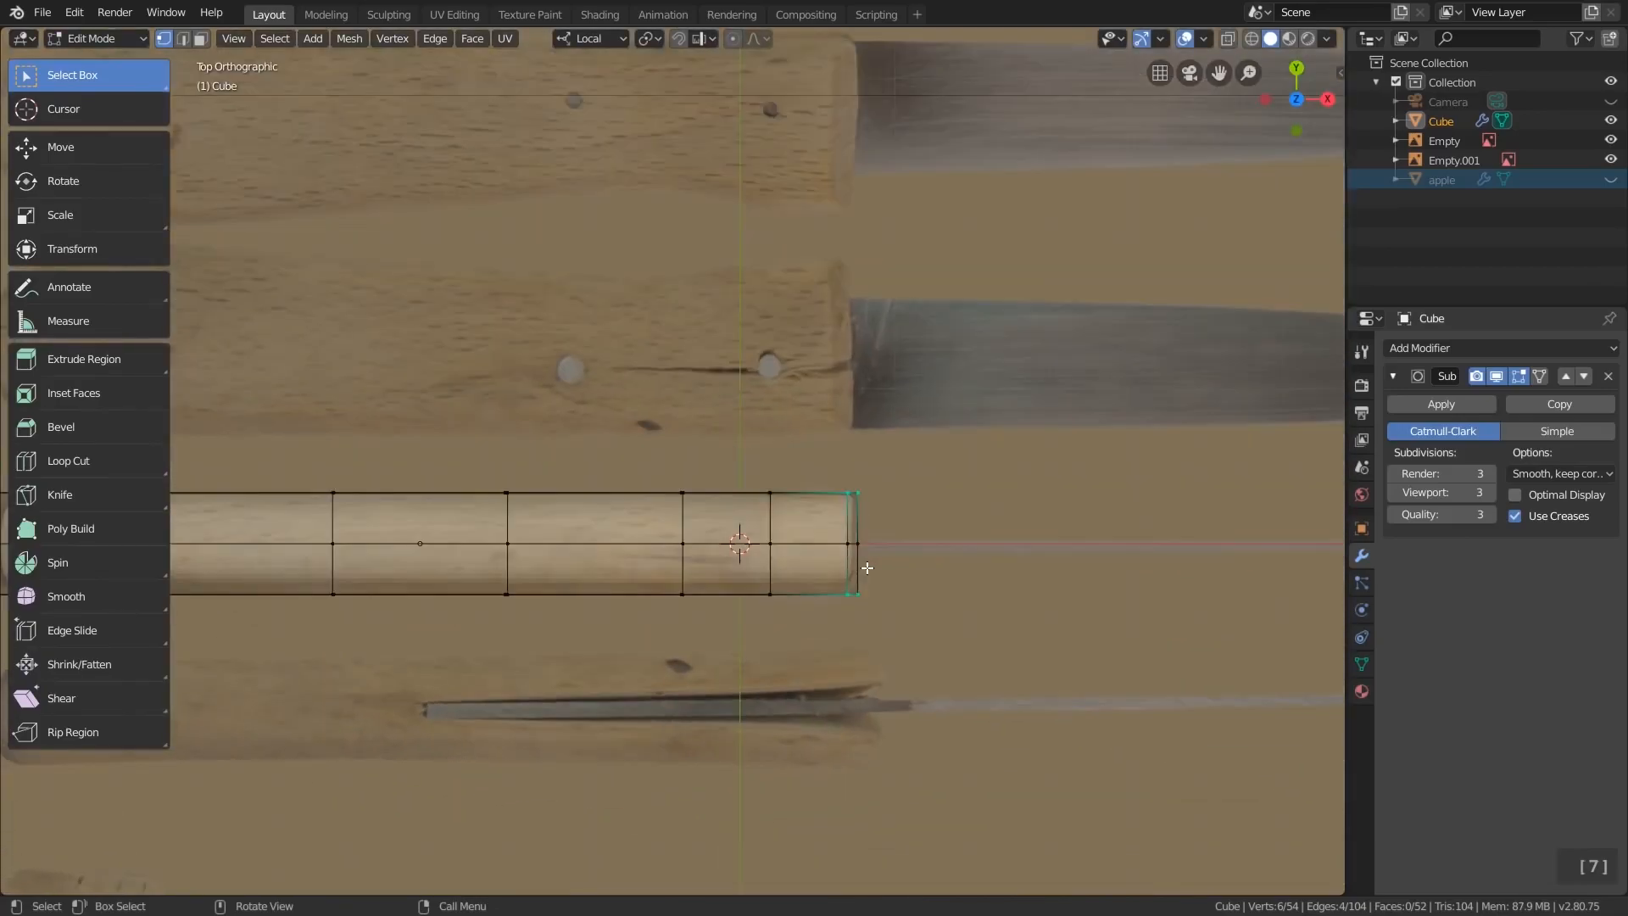
scroll(865, 588, up, 3)
click(1228, 39)
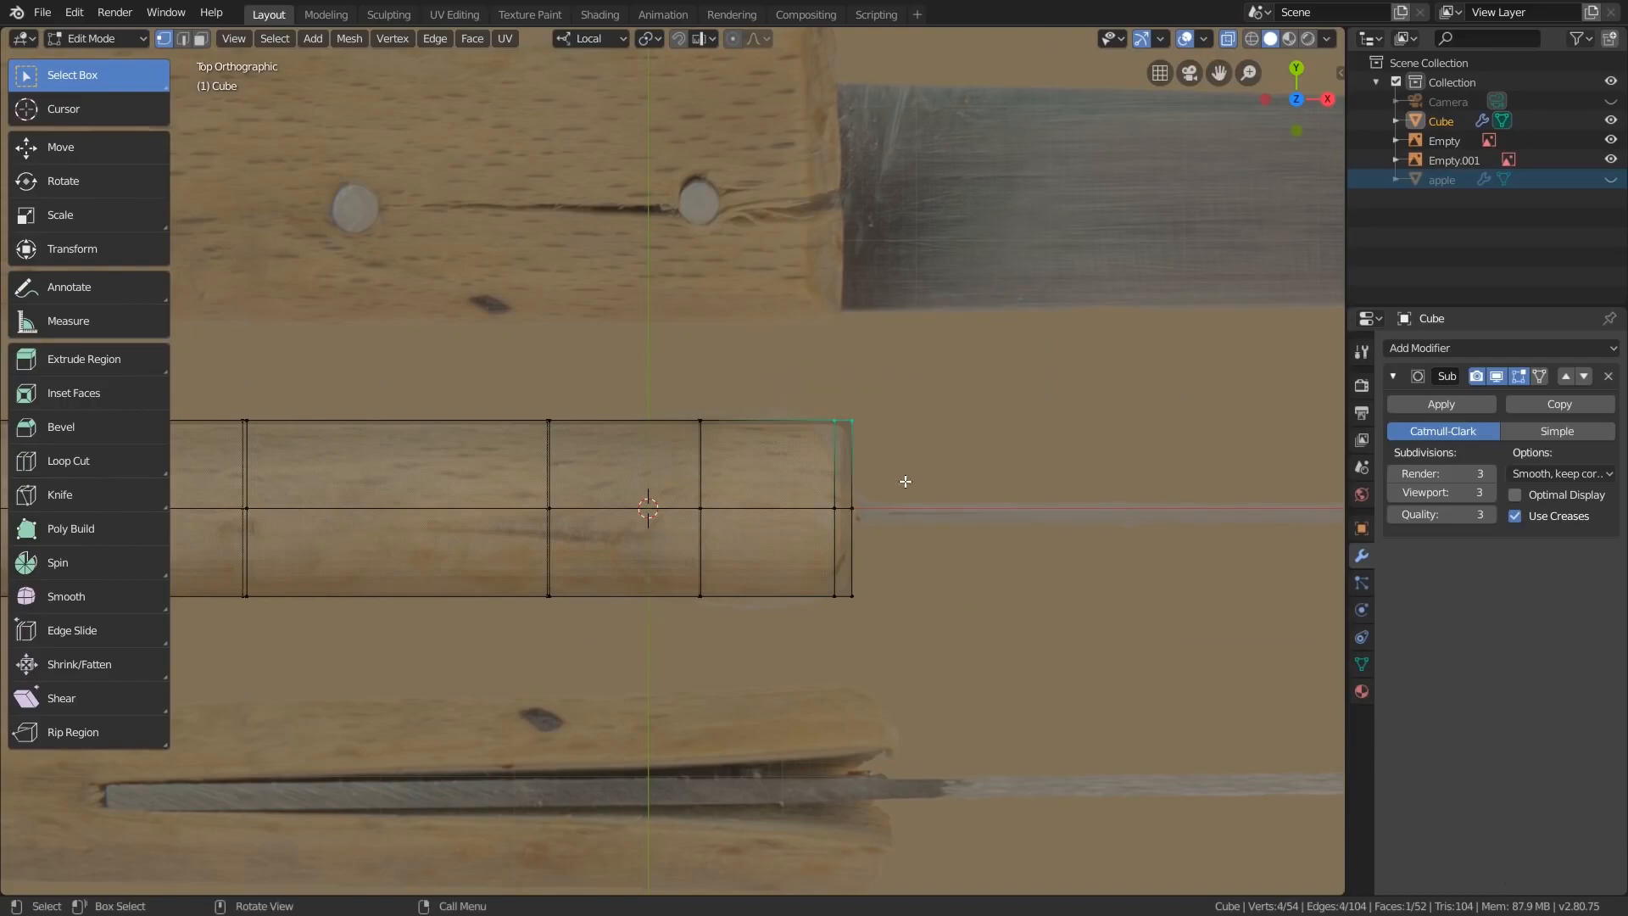
shift+drag(782, 561, 900, 656)
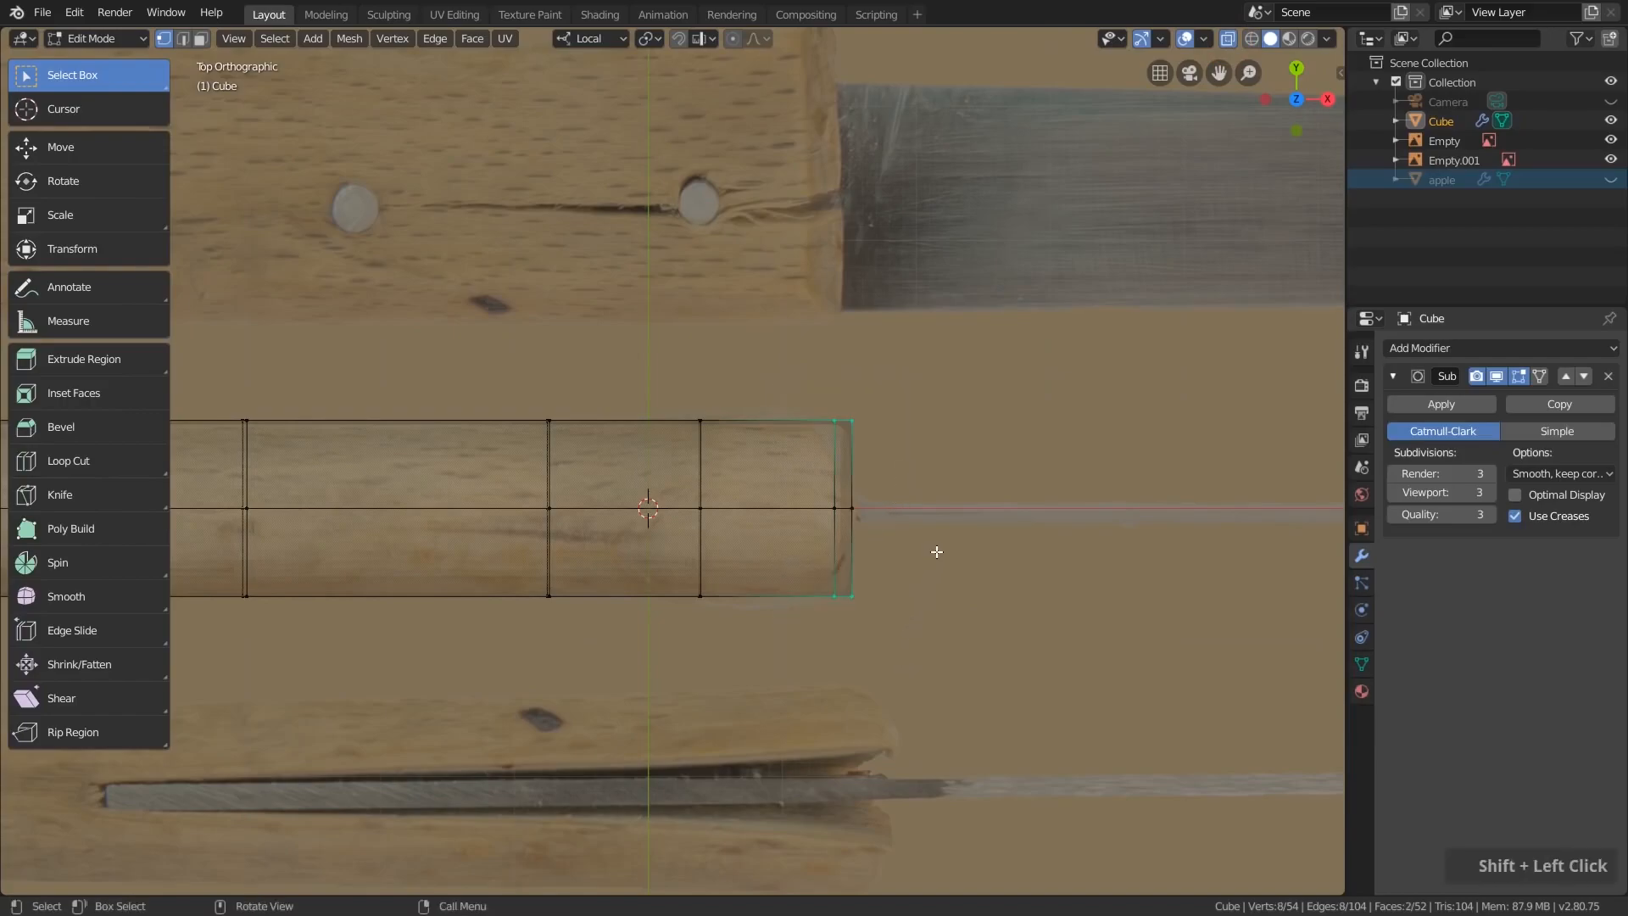
key(g)
key(x)
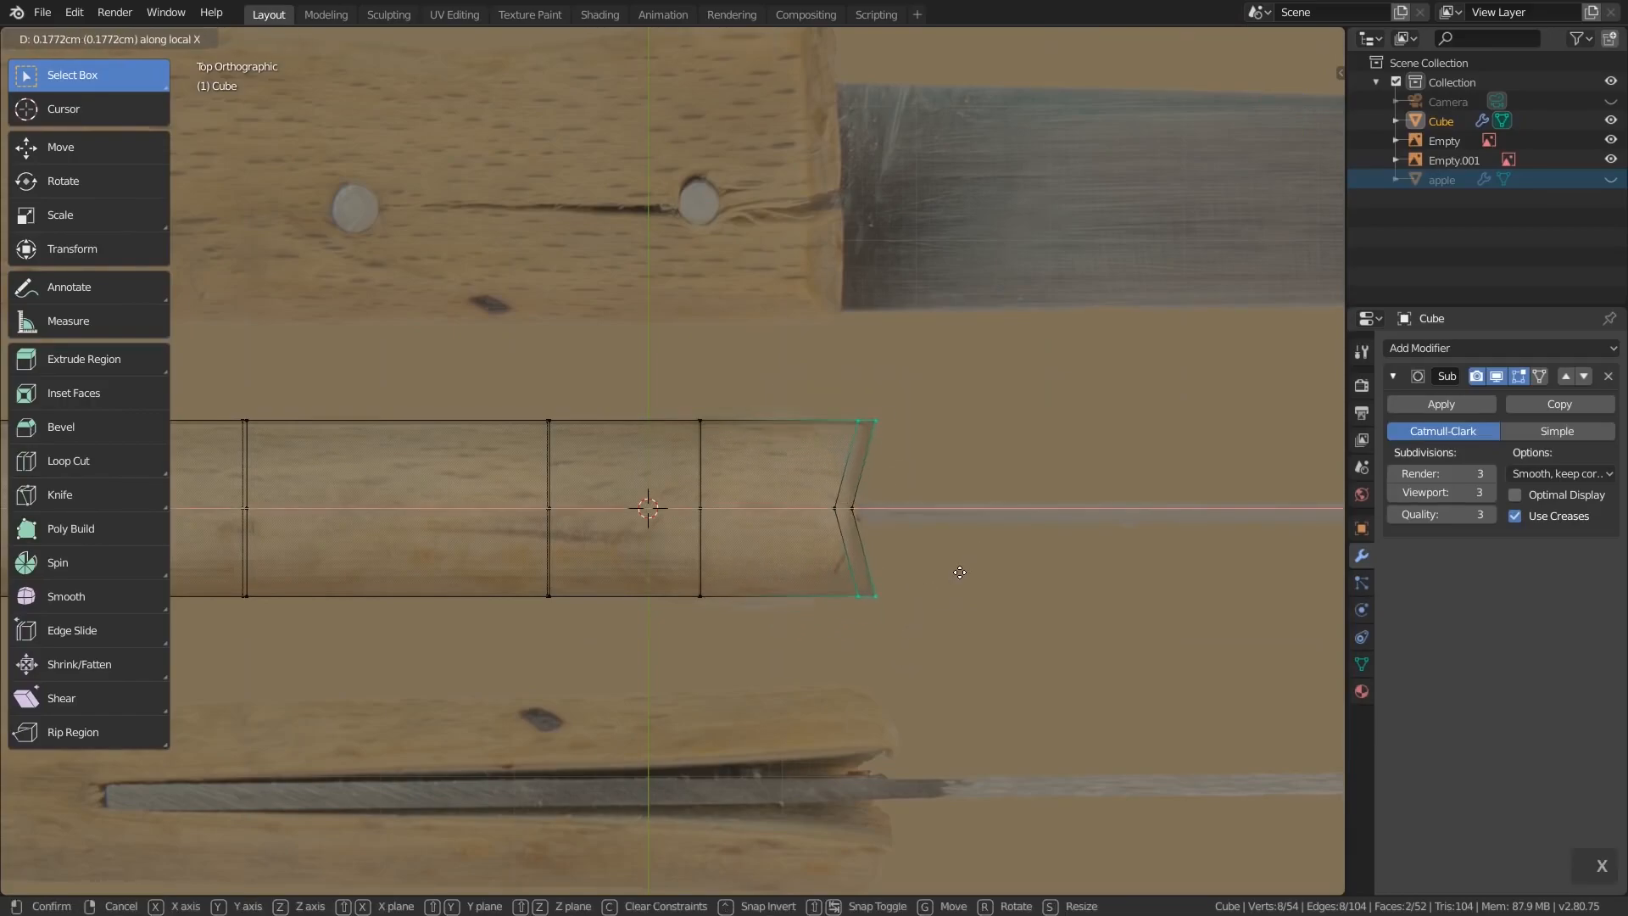
click(898, 572)
- Hide the two reference images, Empty and Empty.001, and show the handle in Object Mode with X-ray off
scroll(896, 573, down, 3)
middle_drag(896, 575, 835, 513)
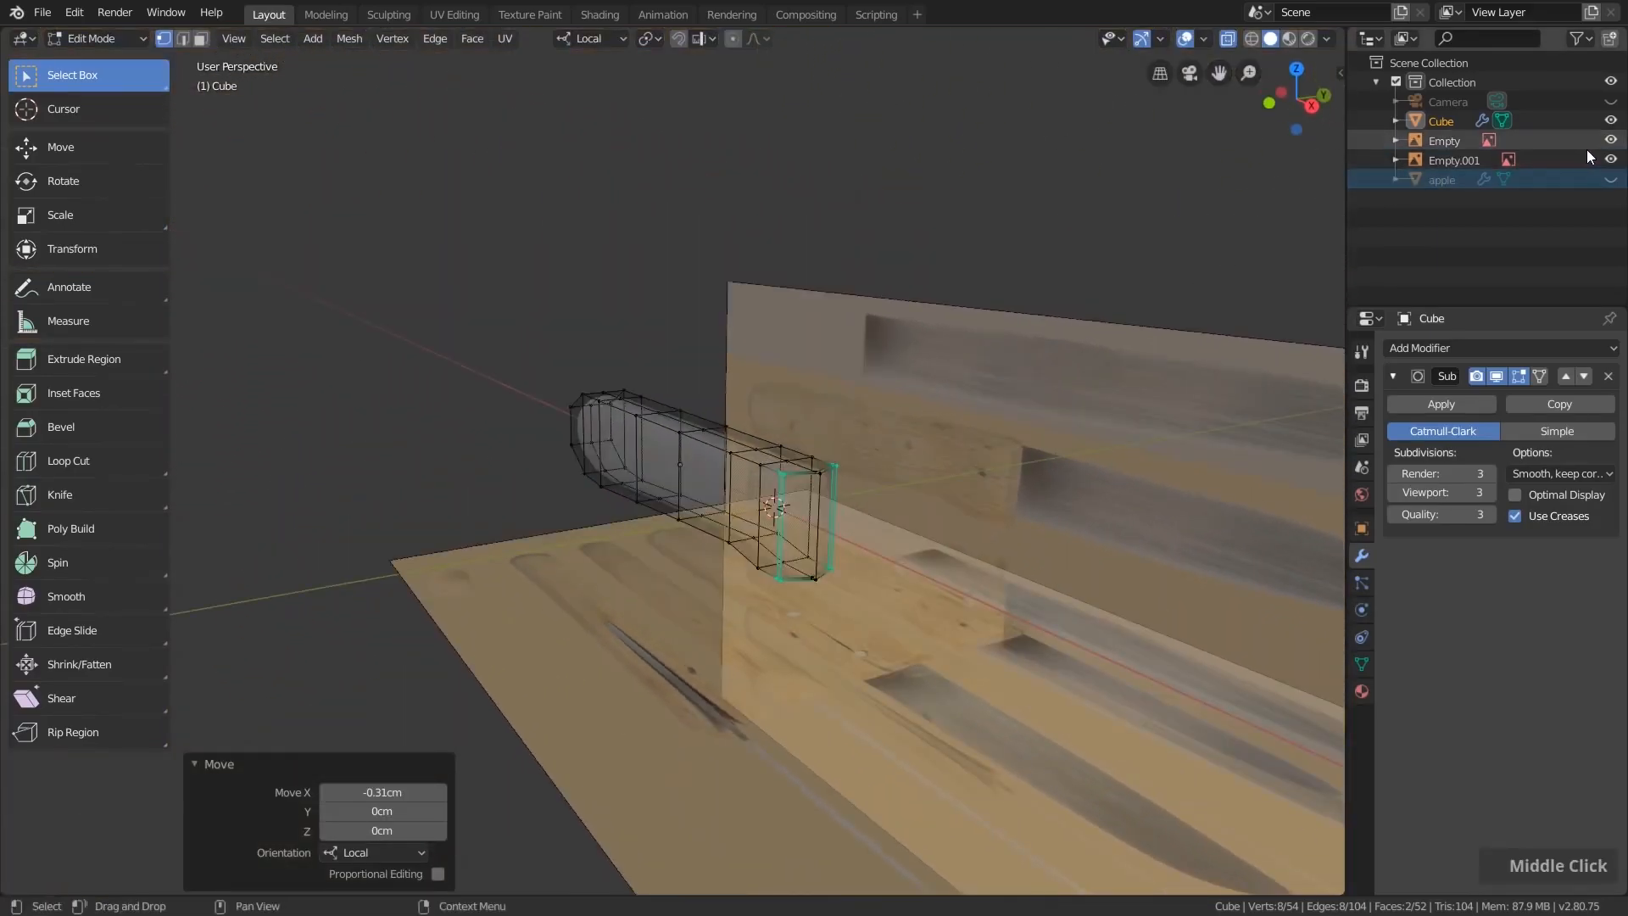
click(1611, 160)
click(1611, 140)
key(Tab)
scroll(807, 532, up, 3)
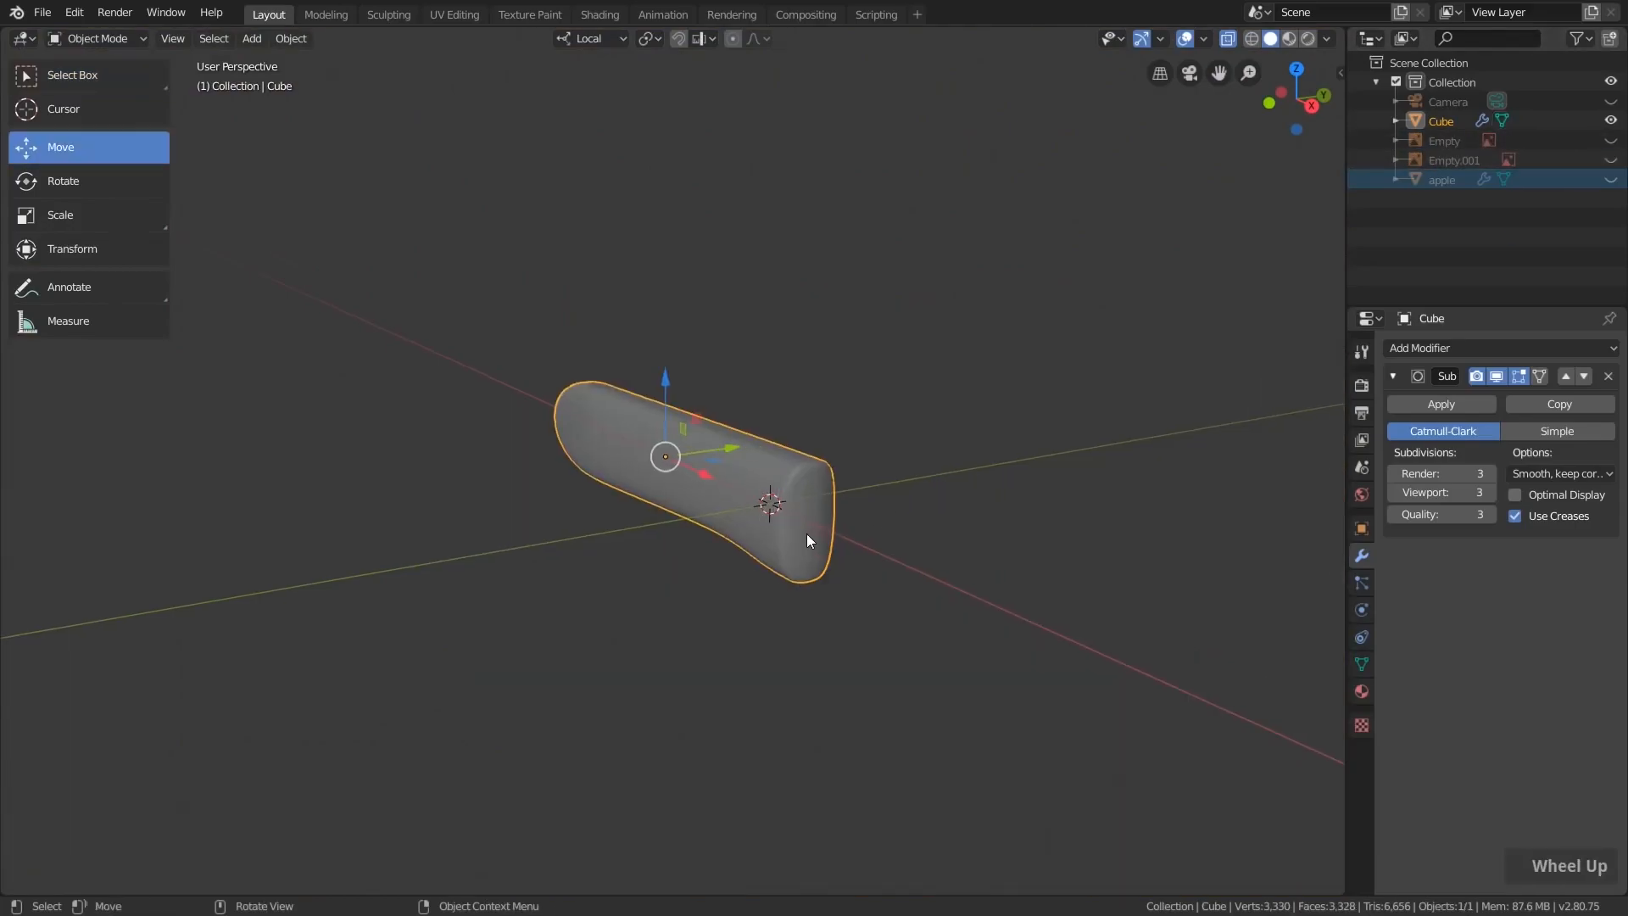
click(1227, 39)
mouse_move(844, 529)
middle_down()
mouse_move(803, 520)
mouse_move(836, 552)
mouse_move(813, 535)
middle_up()
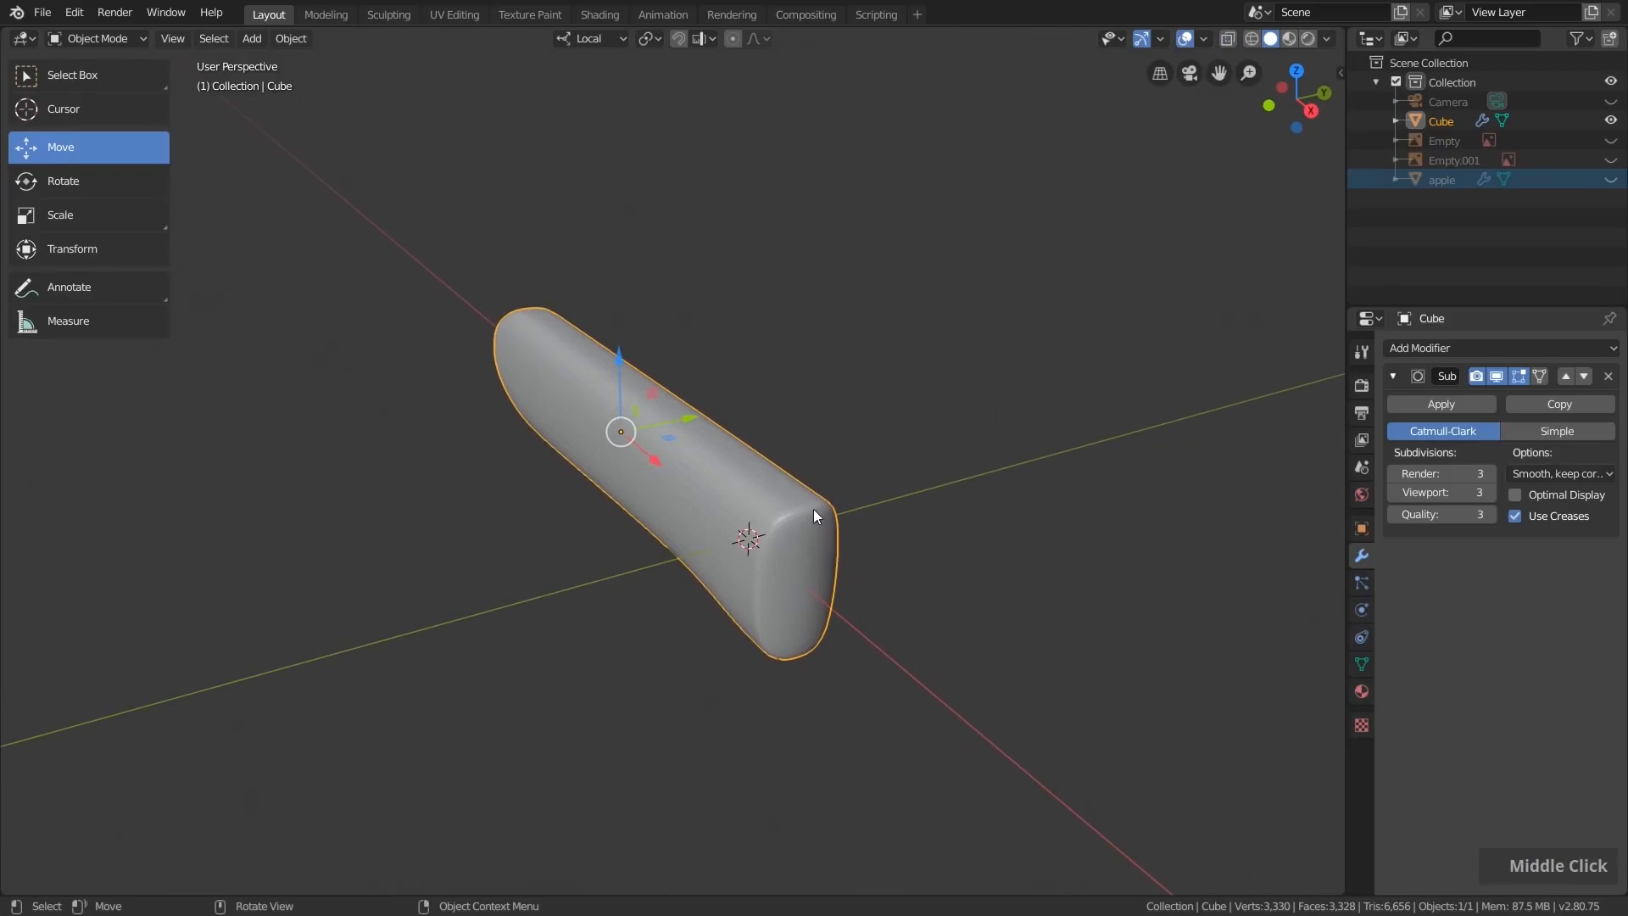
- Bevel the handle's lengthwise centre edge loop 6.58 cm wide with one segment, and return to Object Mode
middle_drag(801, 653, 786, 582)
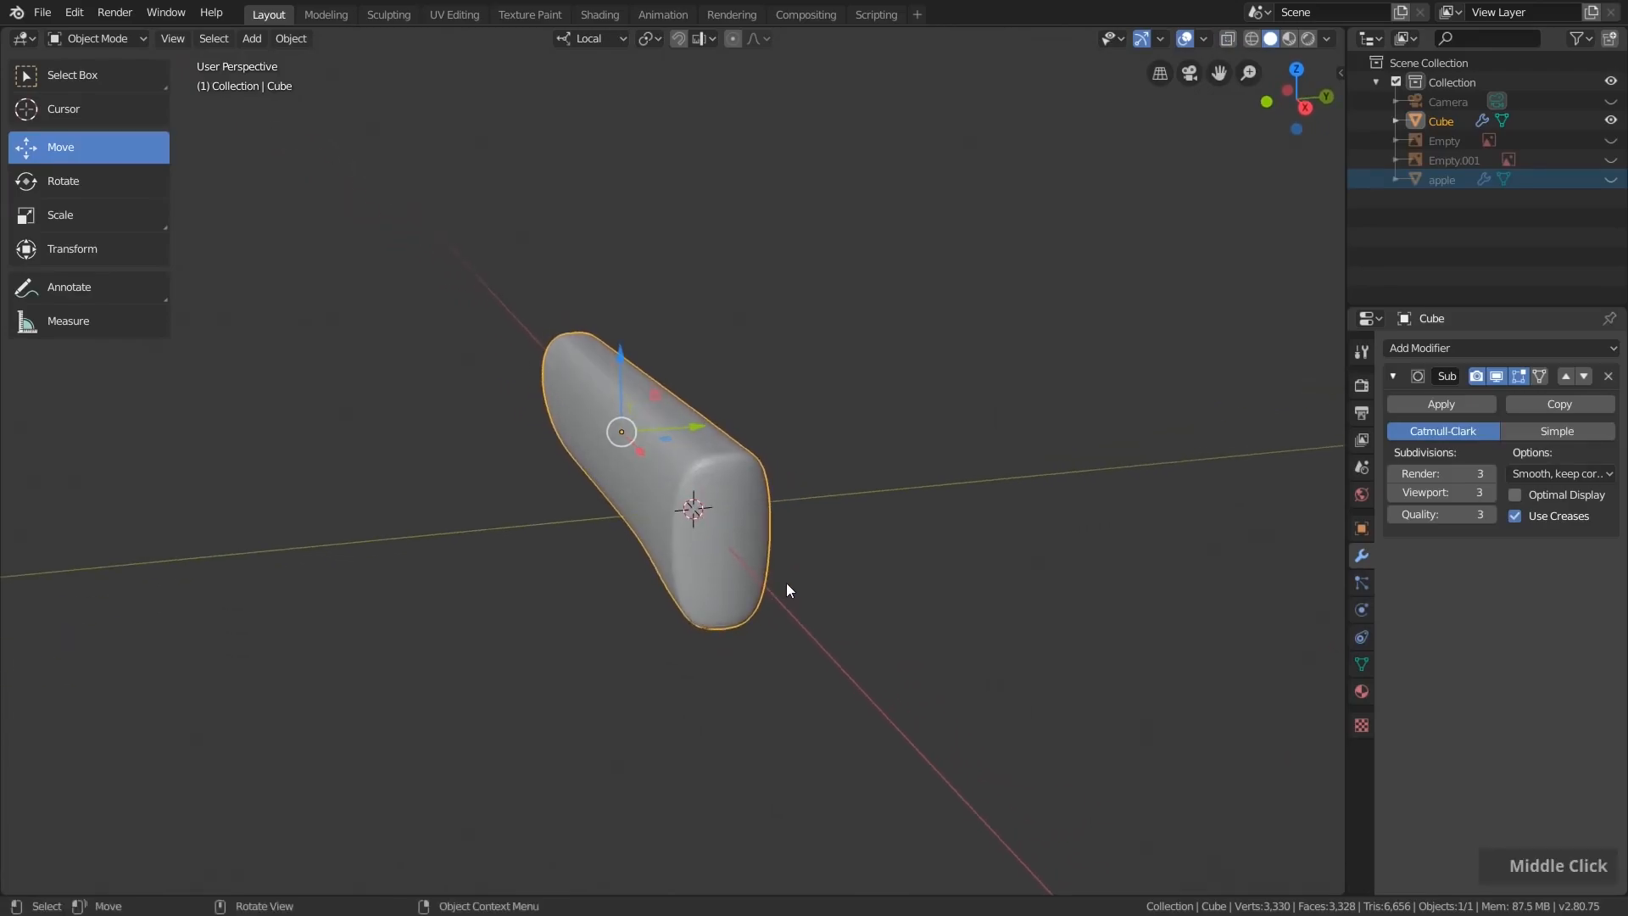
scroll(721, 532, up, 2)
key(Tab)
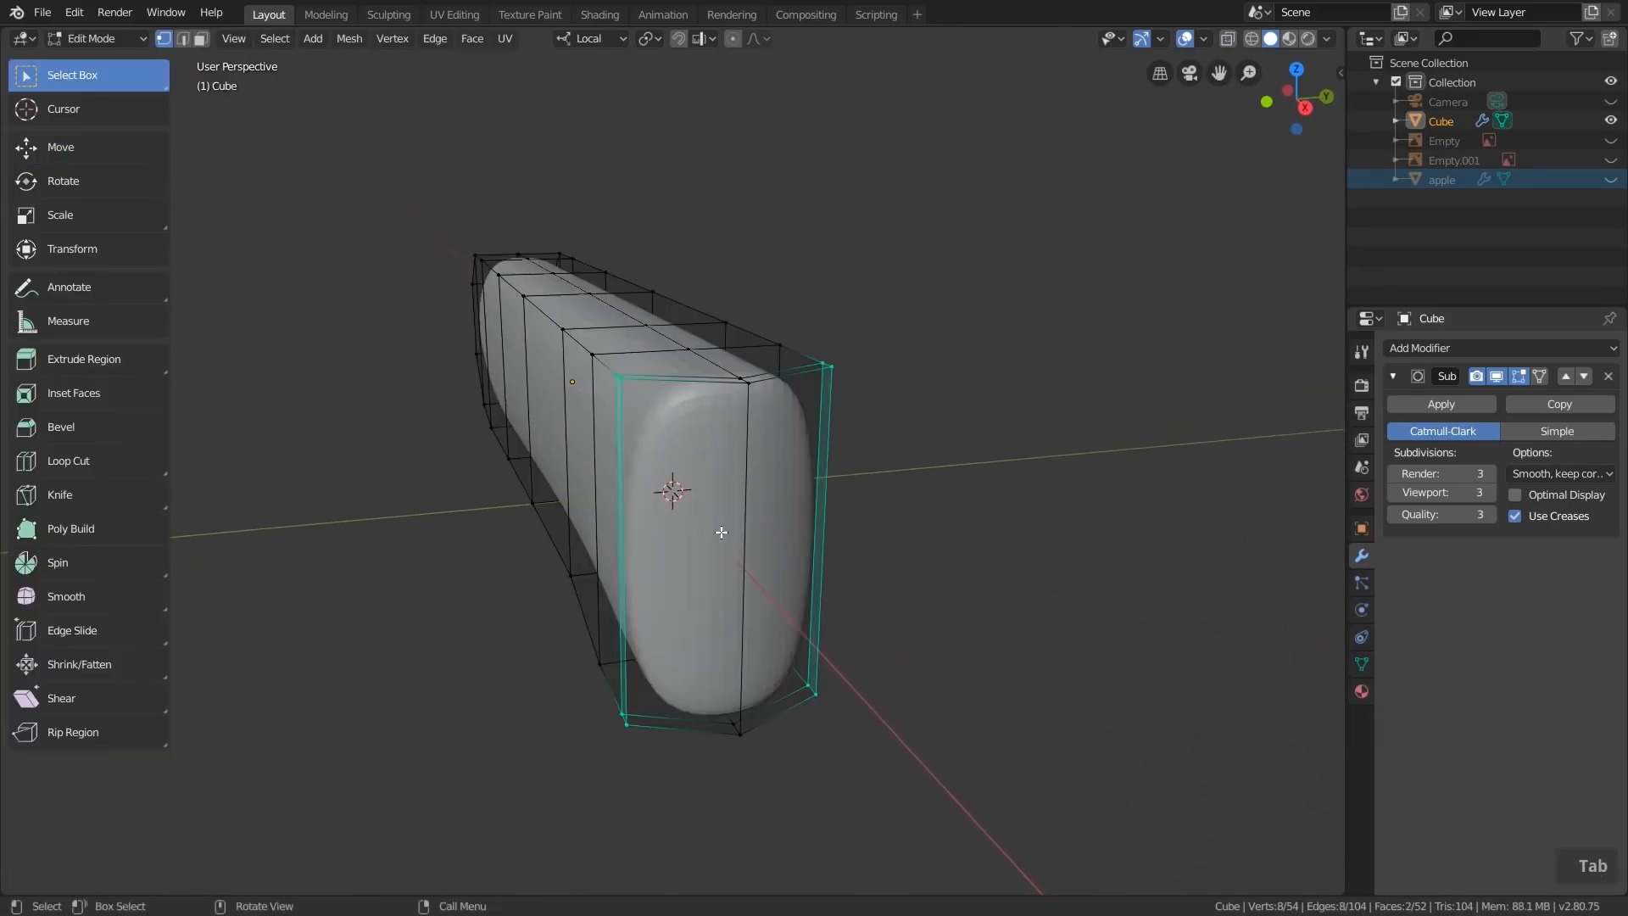
alt+click(745, 471)
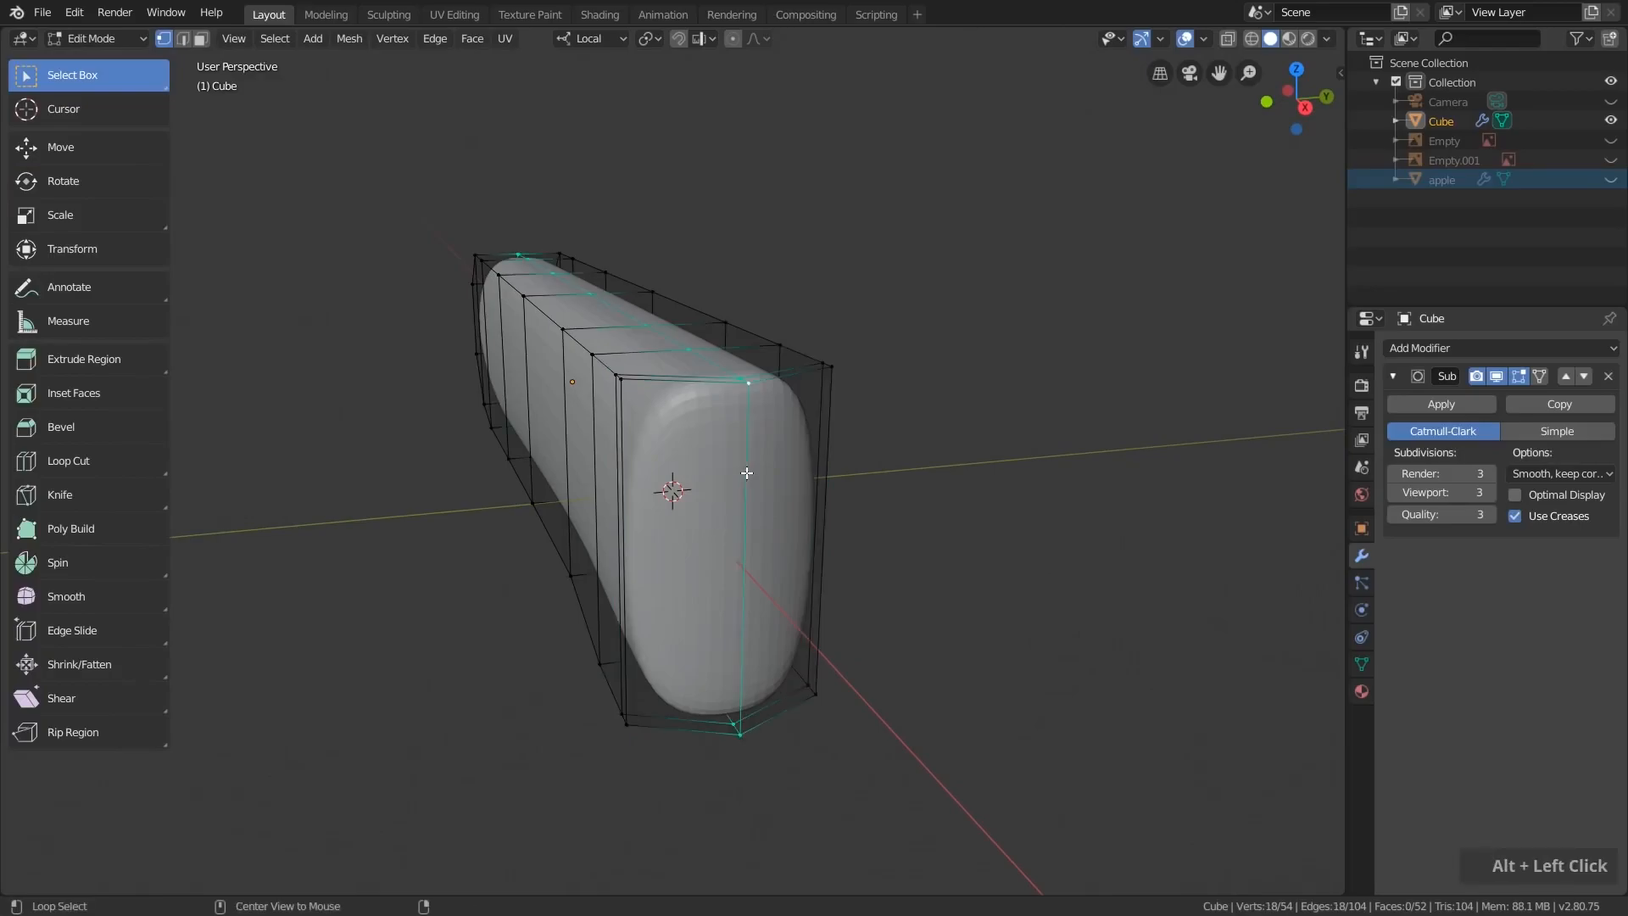
scroll(747, 466, down, 1)
scroll(747, 466, down, 1)
middle_drag(747, 465, 712, 581)
scroll(734, 561, up, 1)
scroll(735, 560, up, 1)
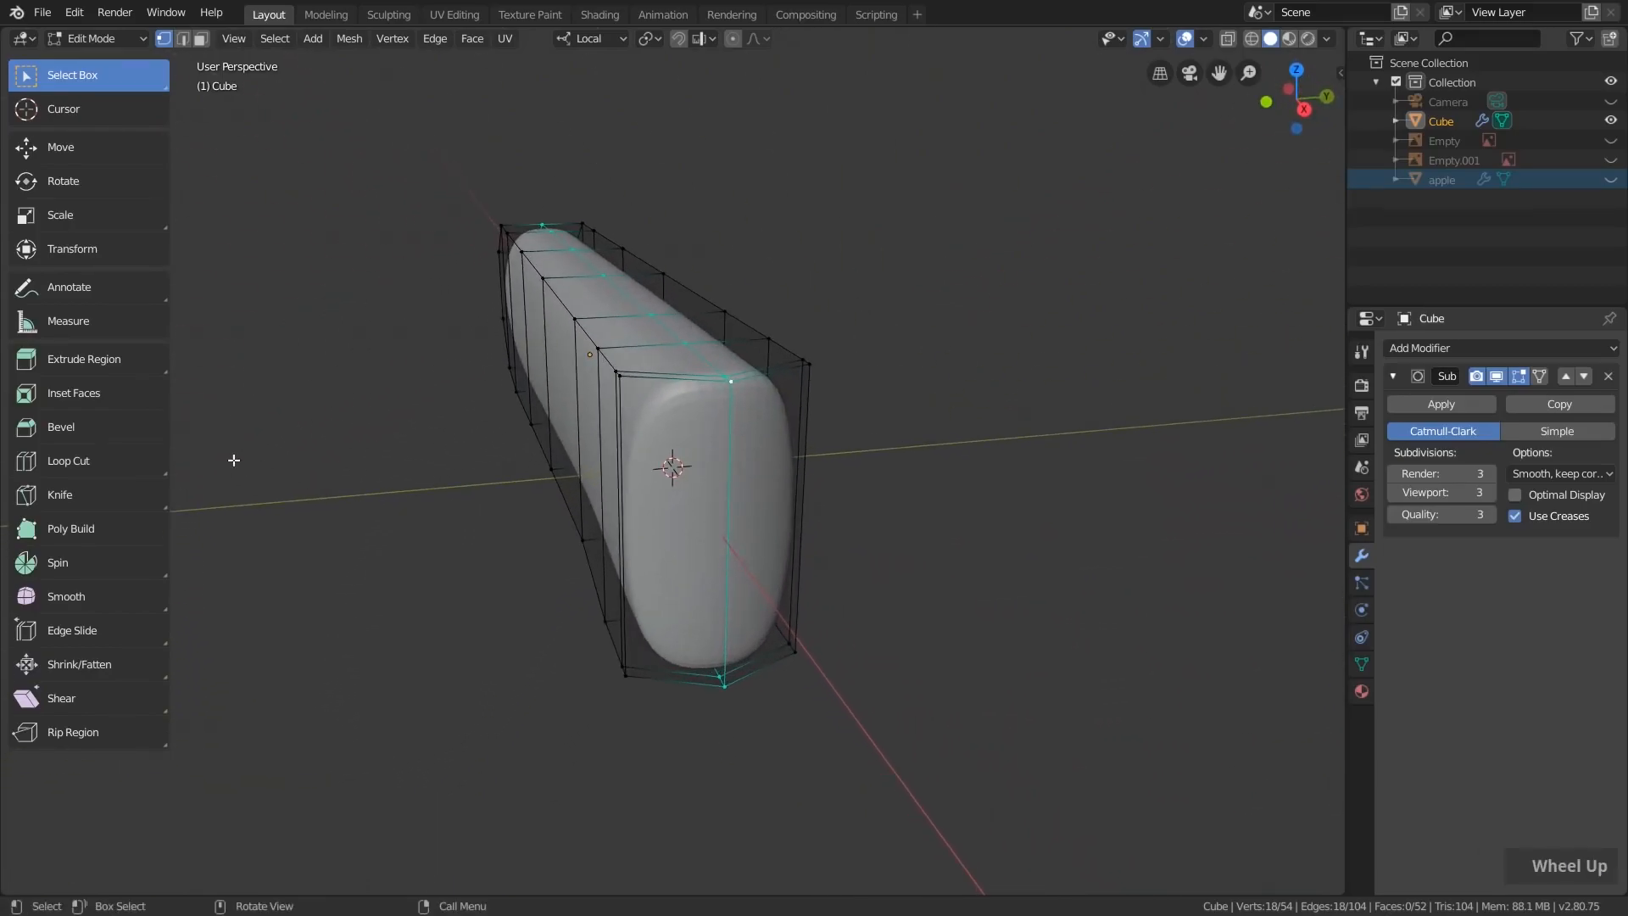
click(79, 429)
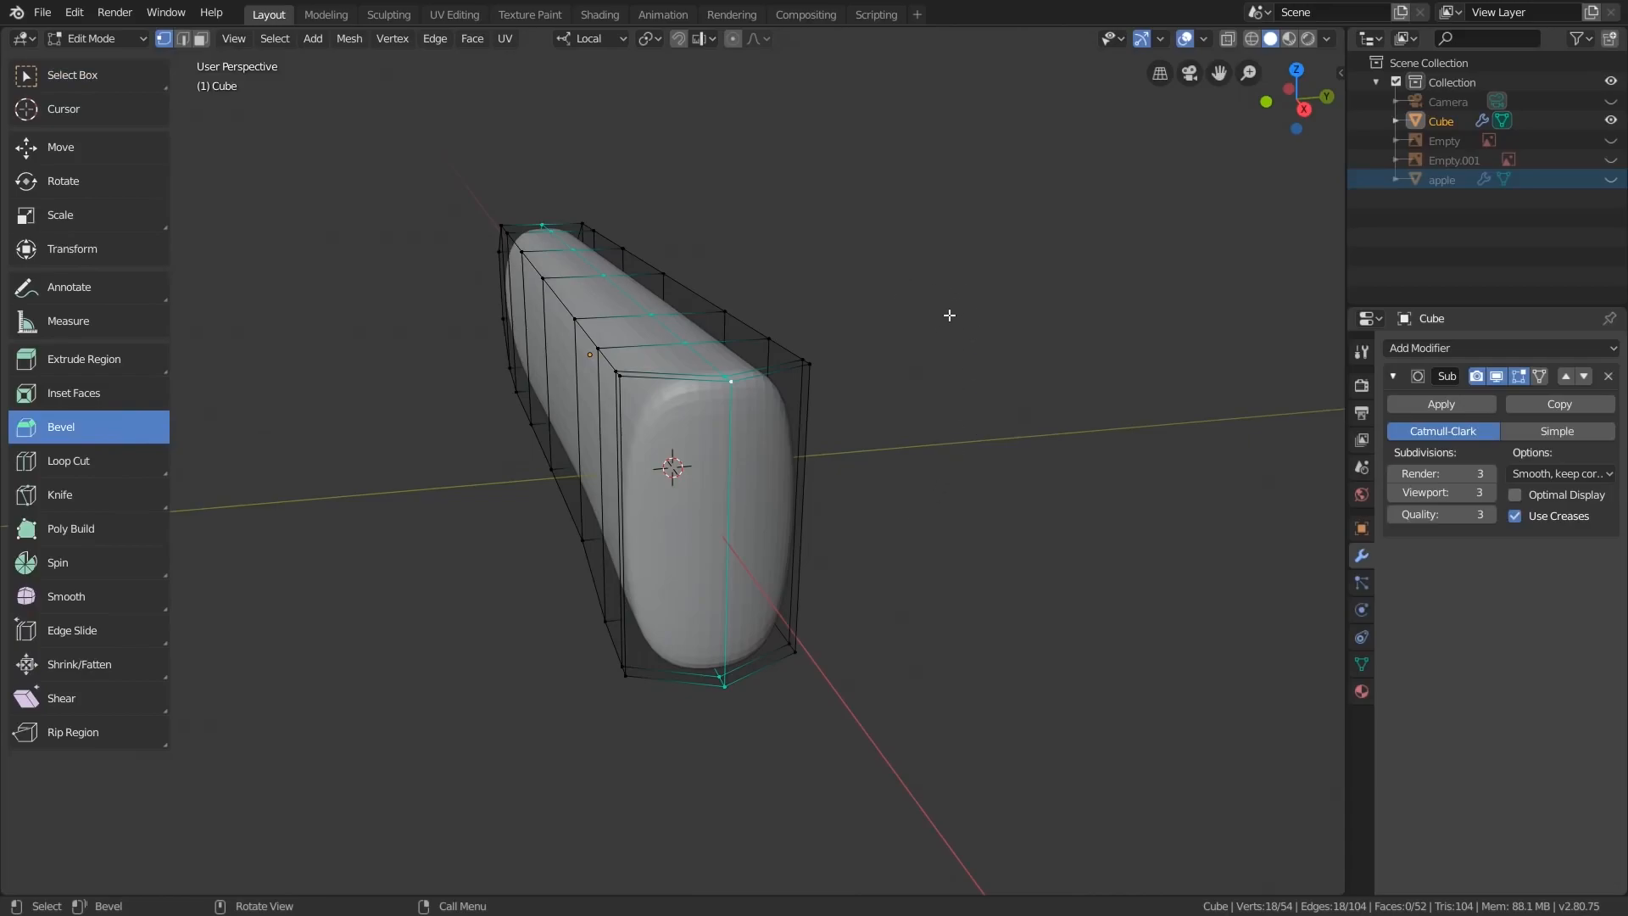
mouse_move(934, 327)
mouse_down()
mouse_move(981, 341)
mouse_move(959, 341)
mouse_up()
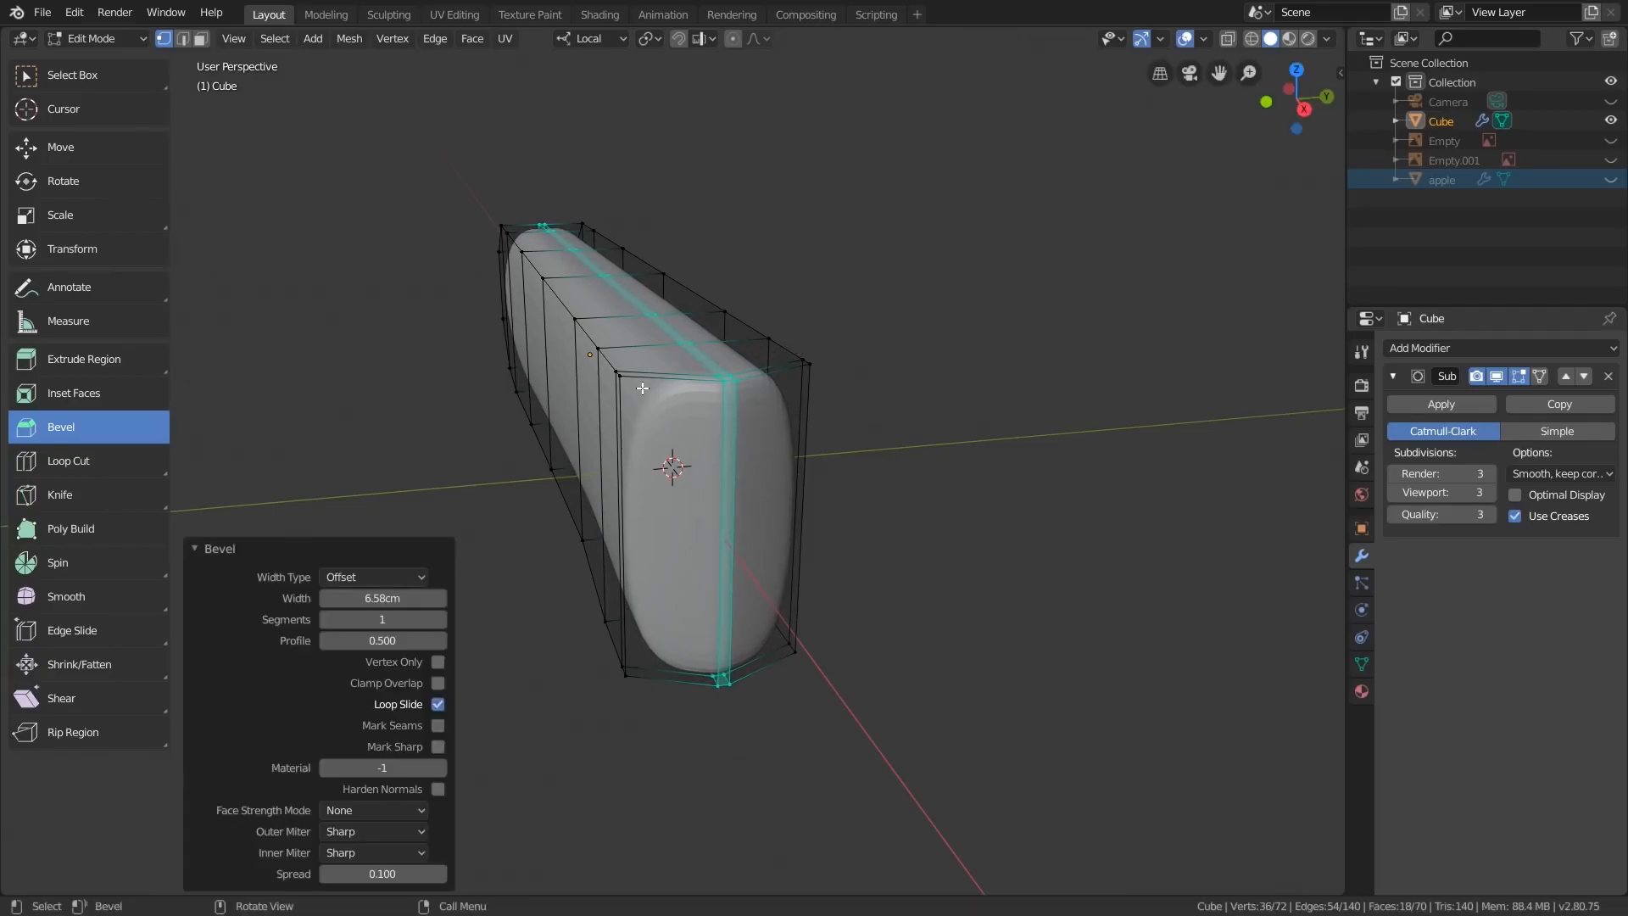
scroll(701, 381, up, 2)
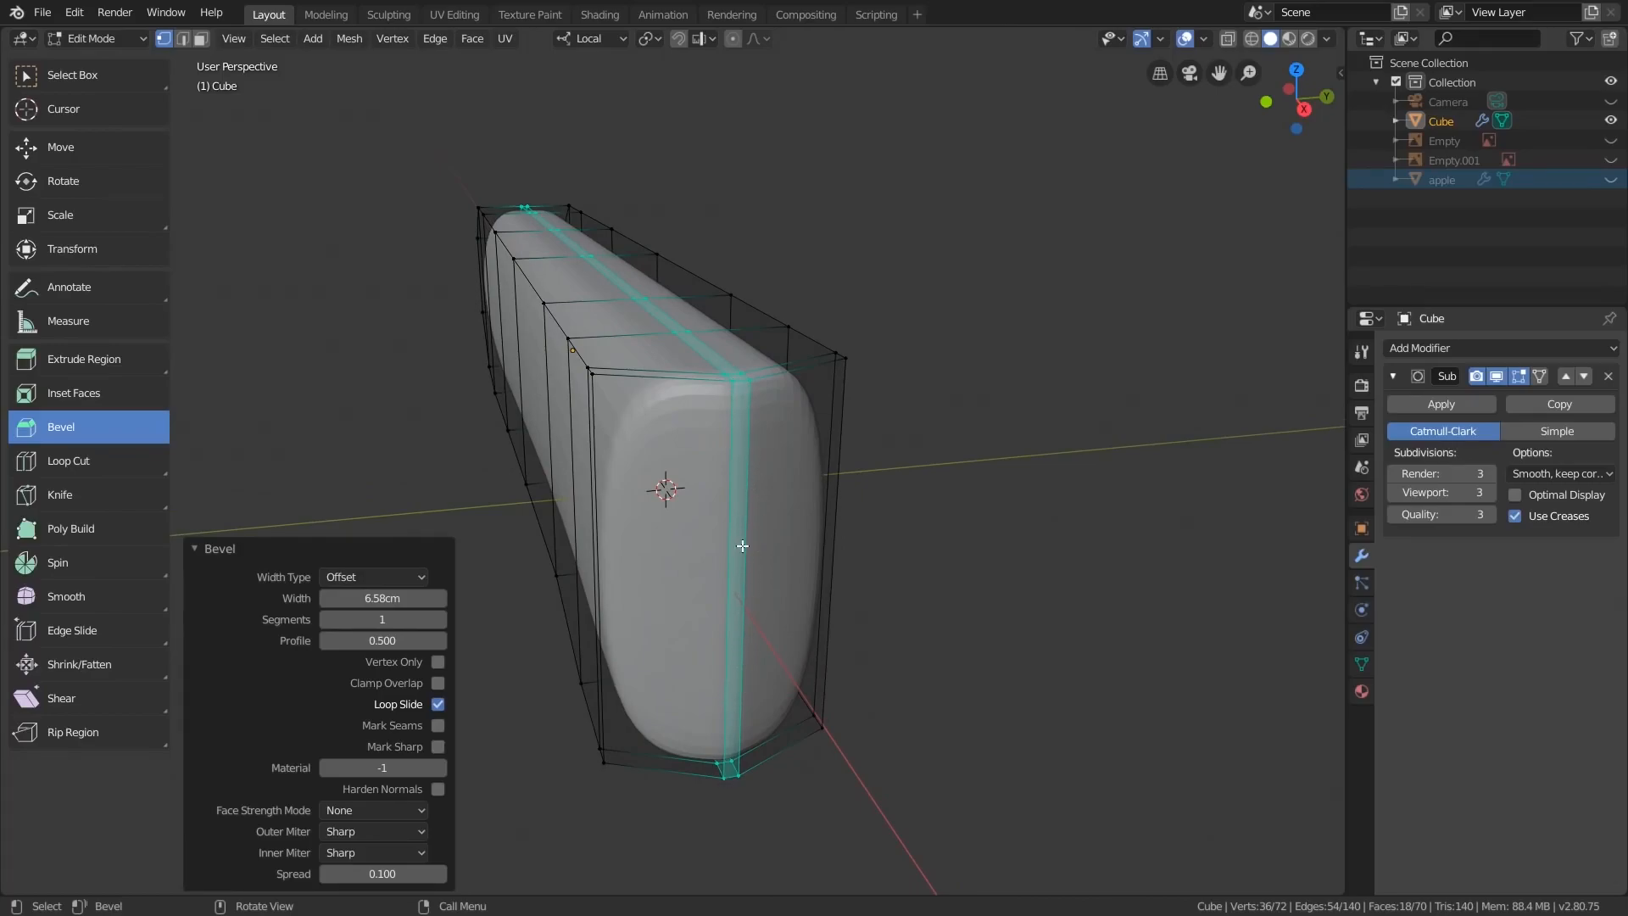
scroll(743, 546, down, 2)
key(Tab)
scroll(741, 546, down, 2)
mouse_move(741, 546)
middle_down()
mouse_move(572, 568)
mouse_move(828, 498)
mouse_move(864, 516)
mouse_move(816, 571)
mouse_move(737, 551)
middle_up()
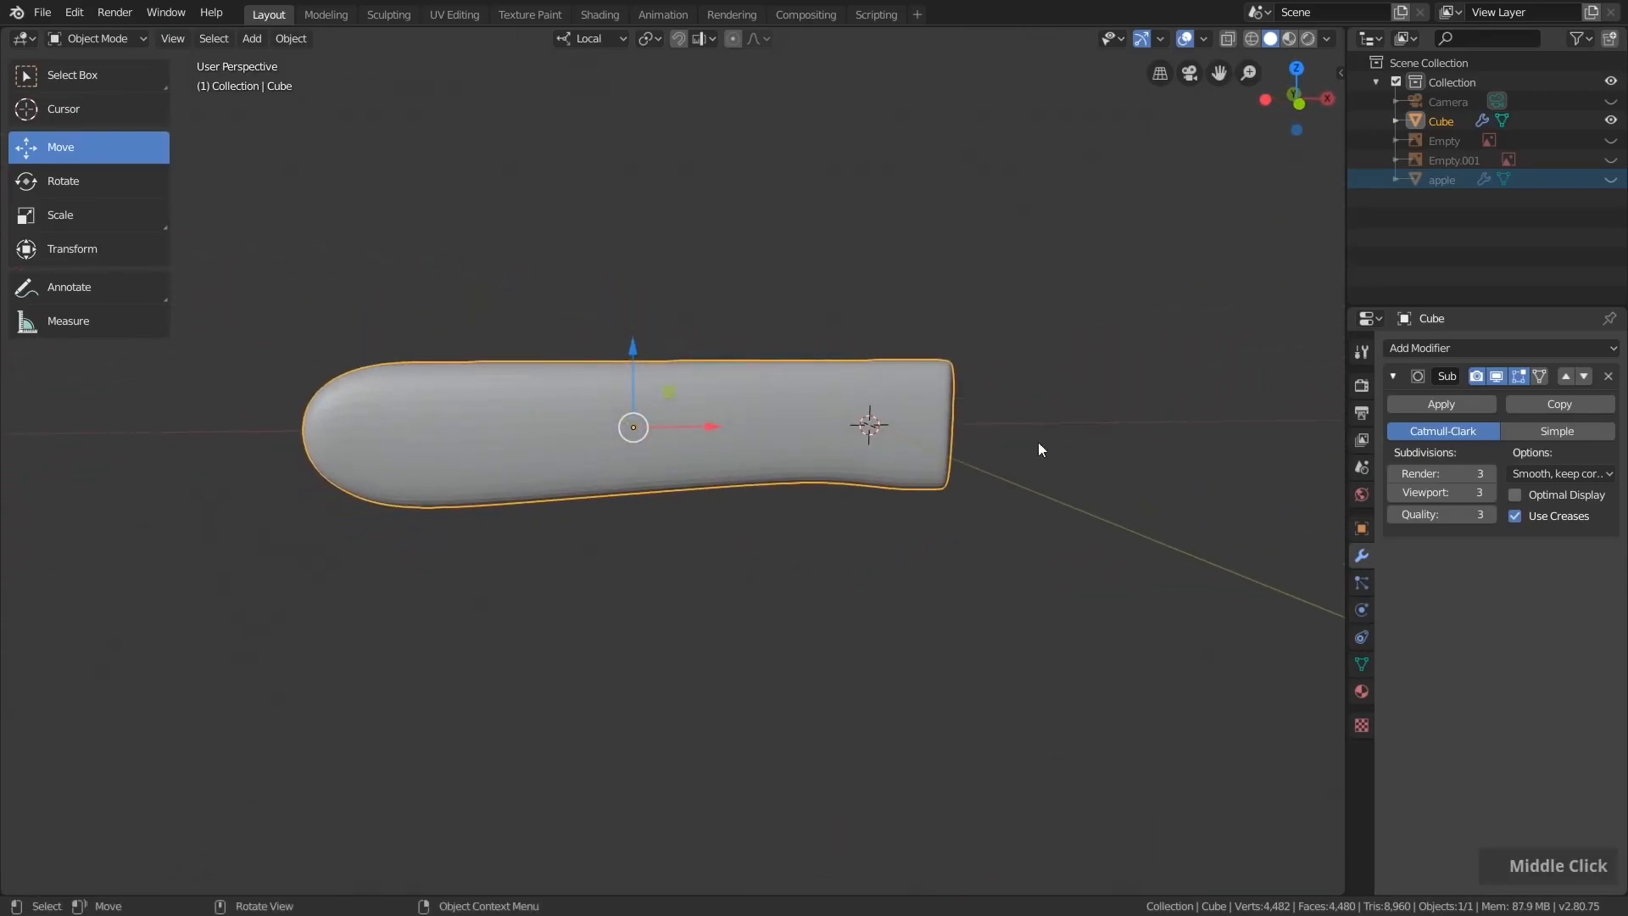
- Show the reference images Empty and Empty.001 to compare the handle with them, and hide both again
click(1612, 140)
click(1611, 160)
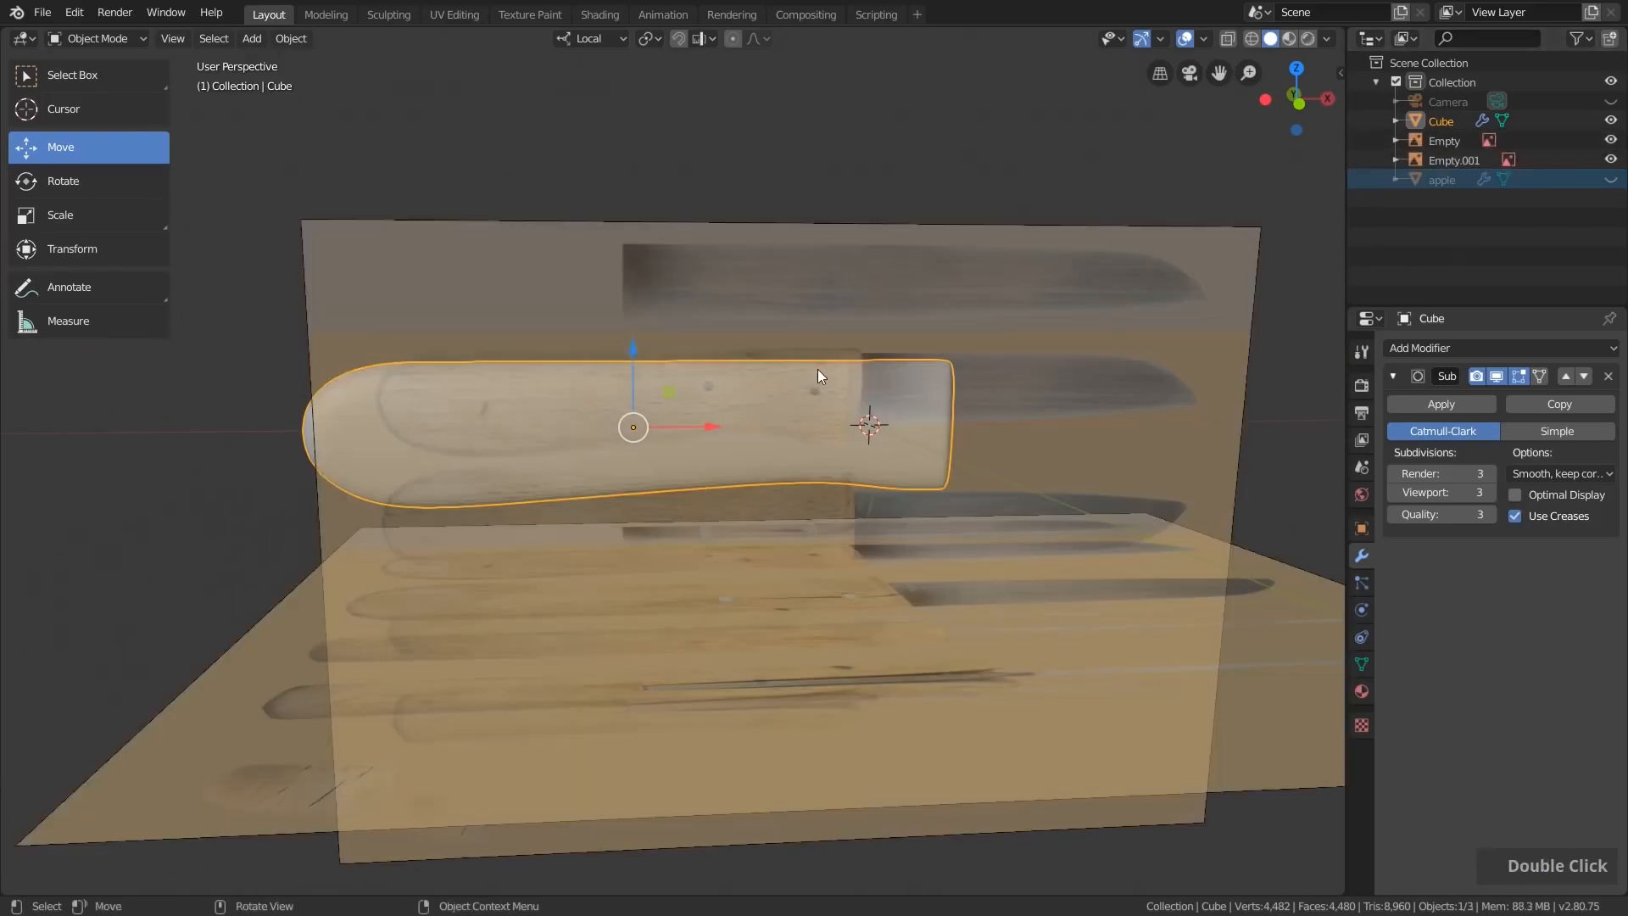
middle_drag(816, 368, 817, 445)
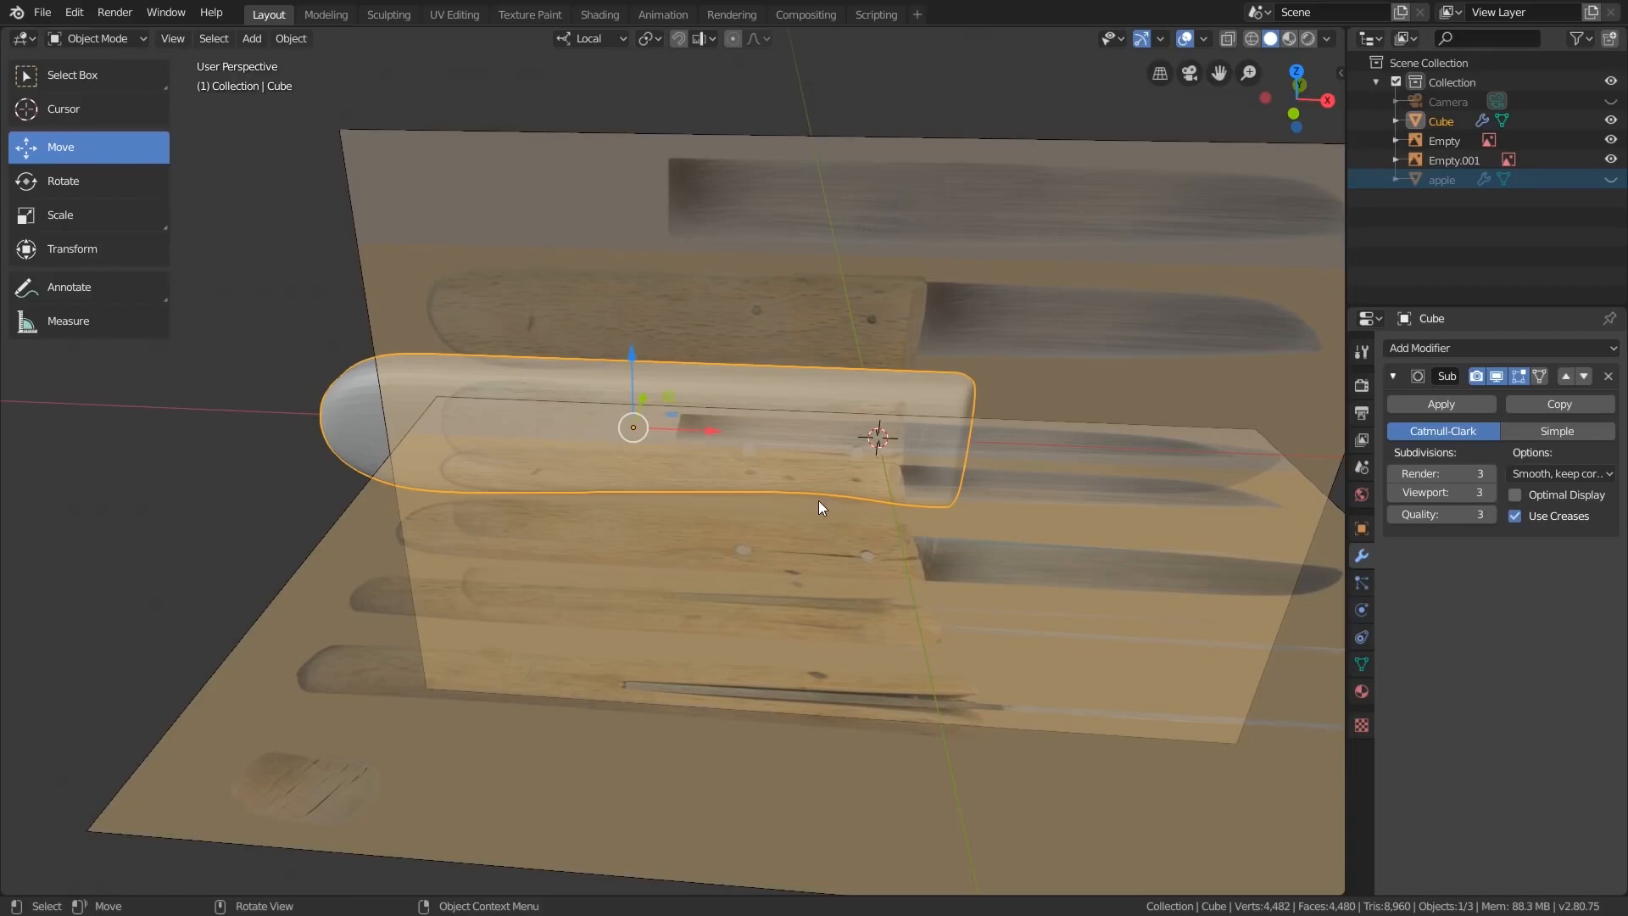
click(1611, 140)
click(1611, 160)
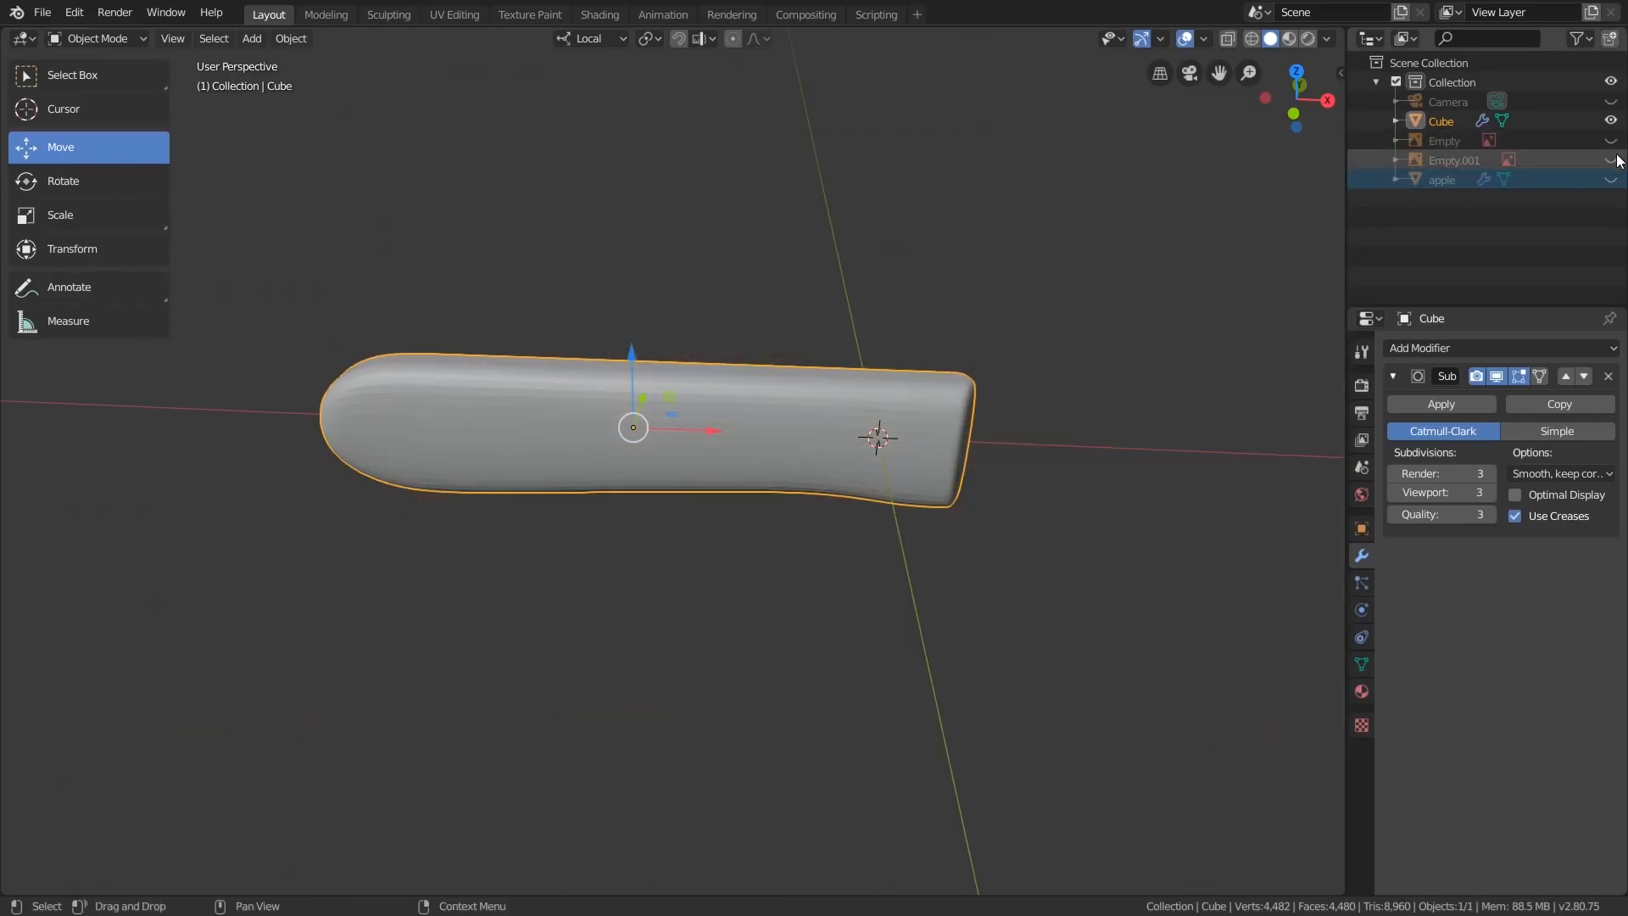
- Apply Shade Smooth to the handle in Object Mode
right_click(843, 403)
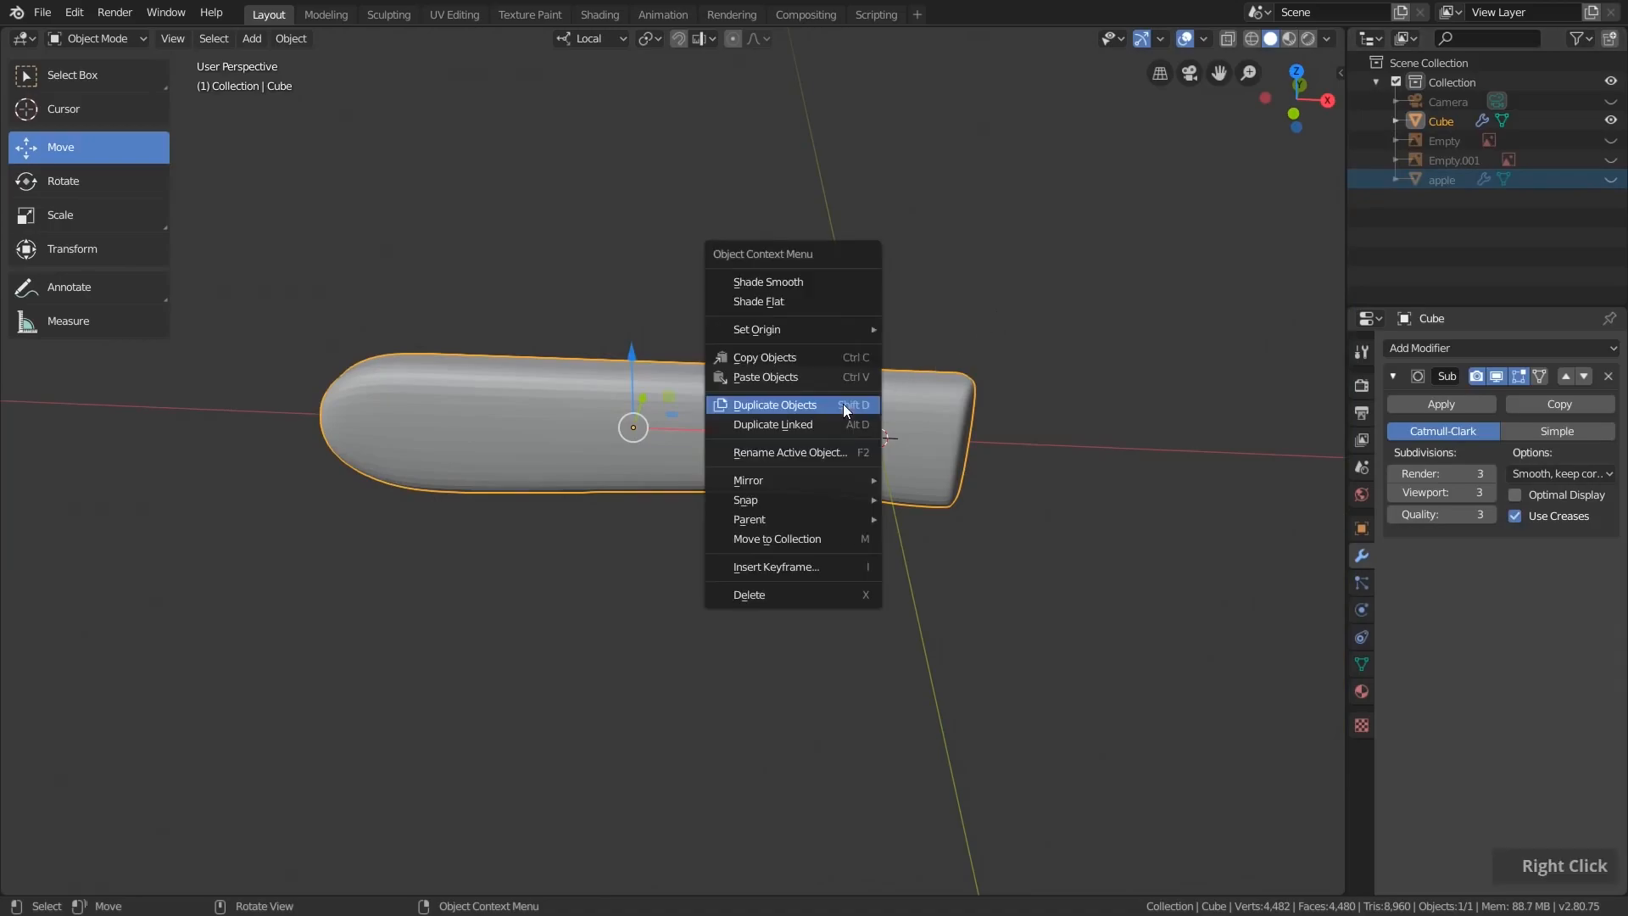
click(770, 282)
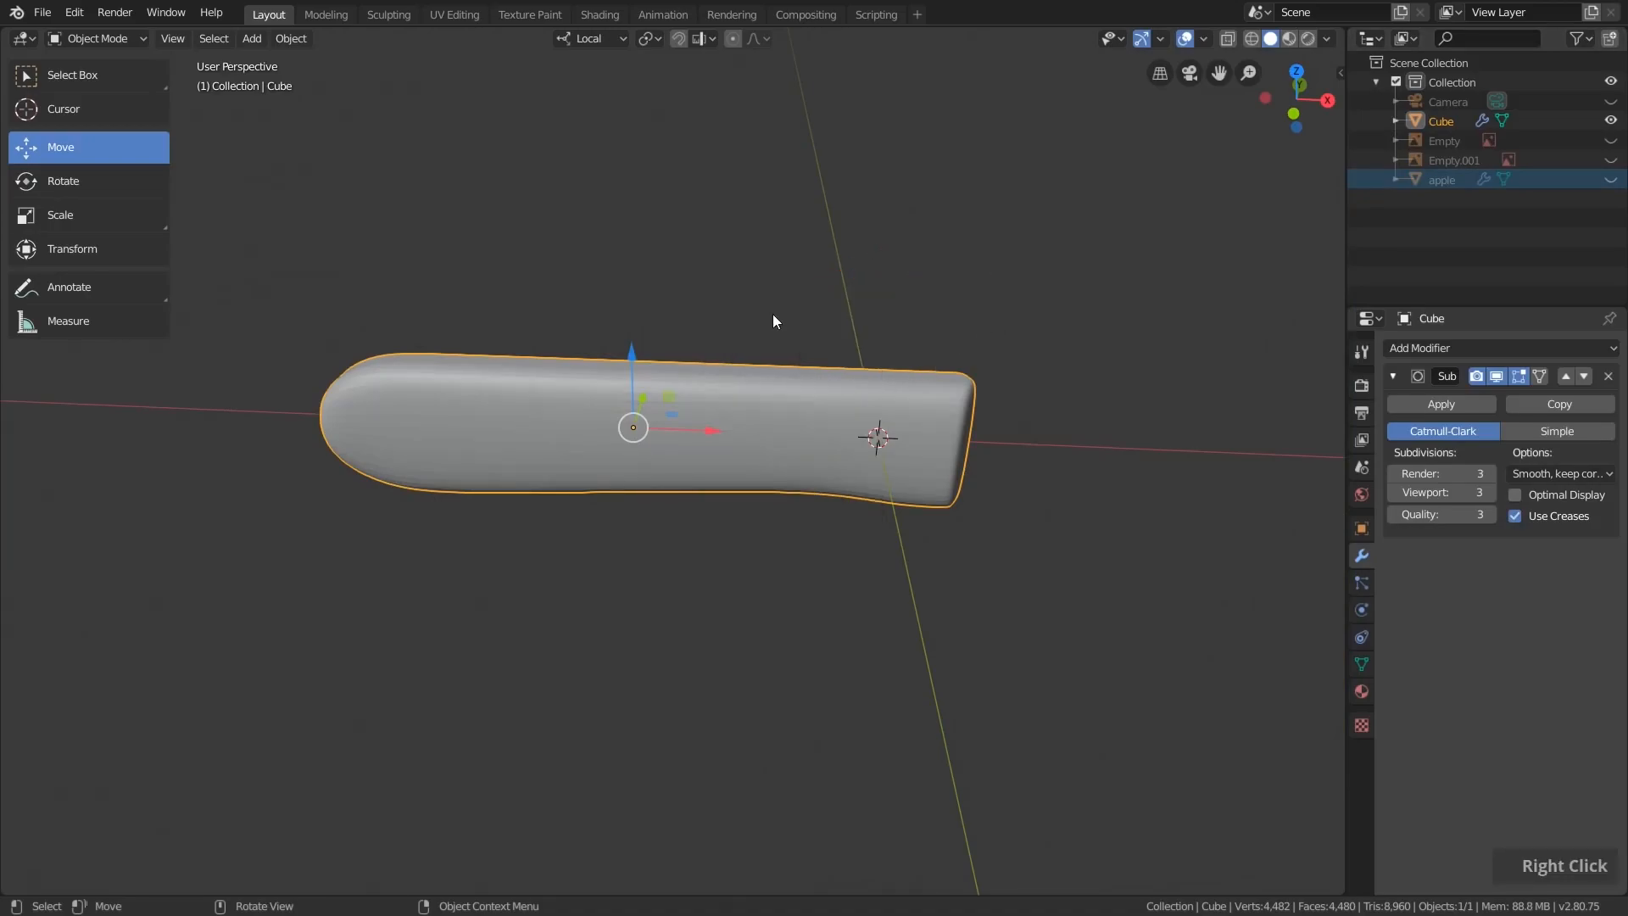
middle_drag(857, 483, 820, 460)
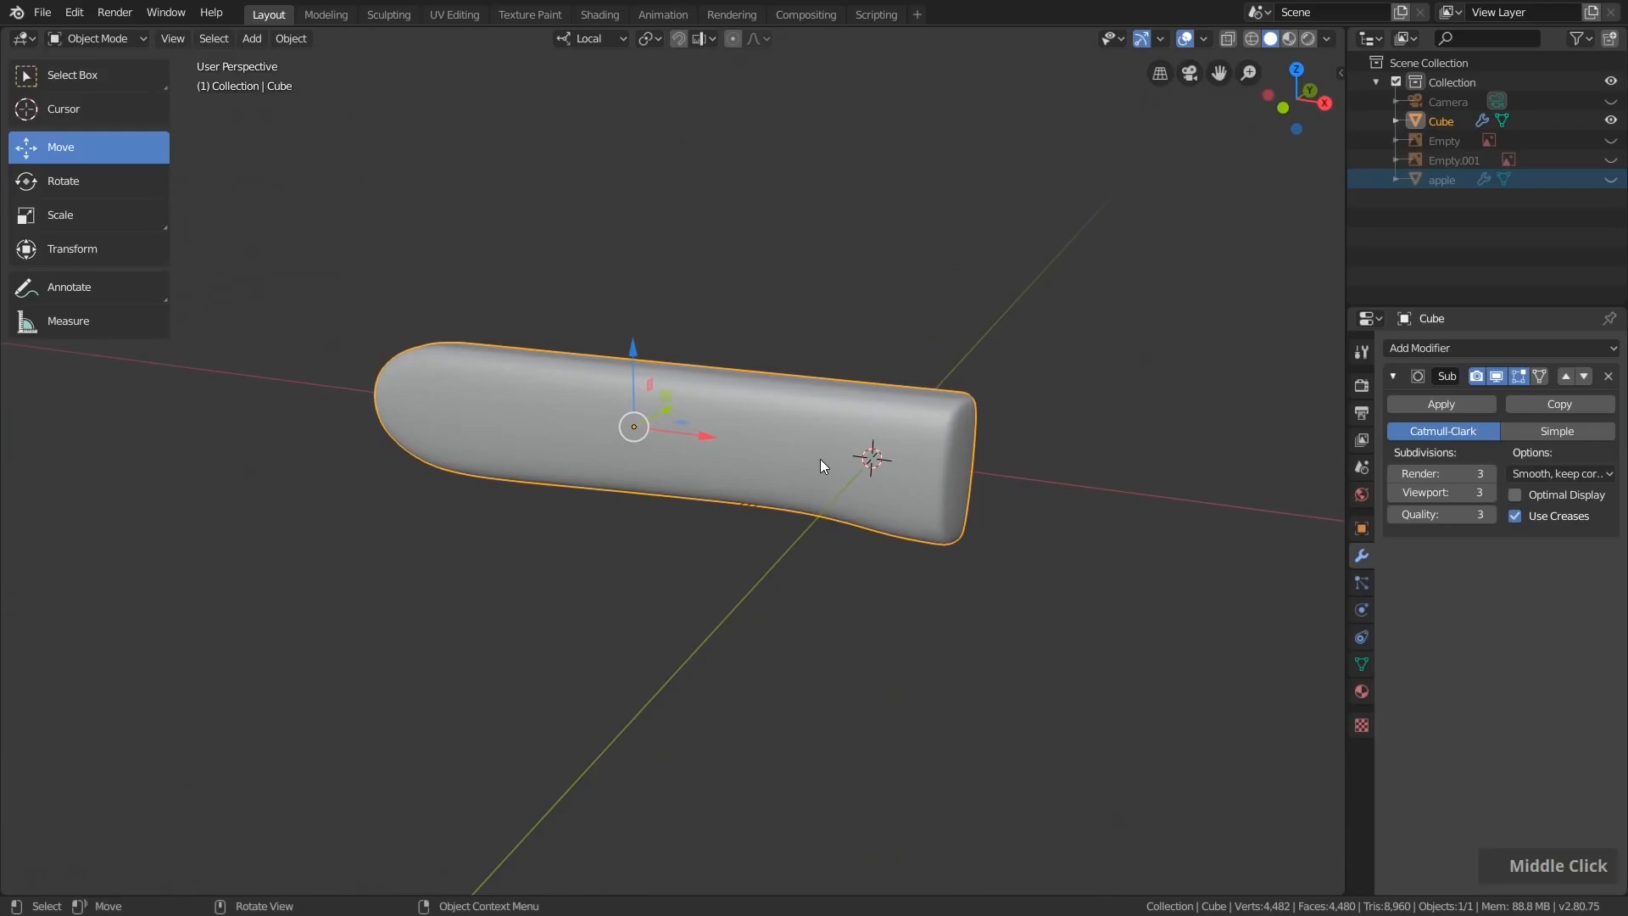
- Rename the handle object from Cube to knife_handle
double_click(1441, 120)
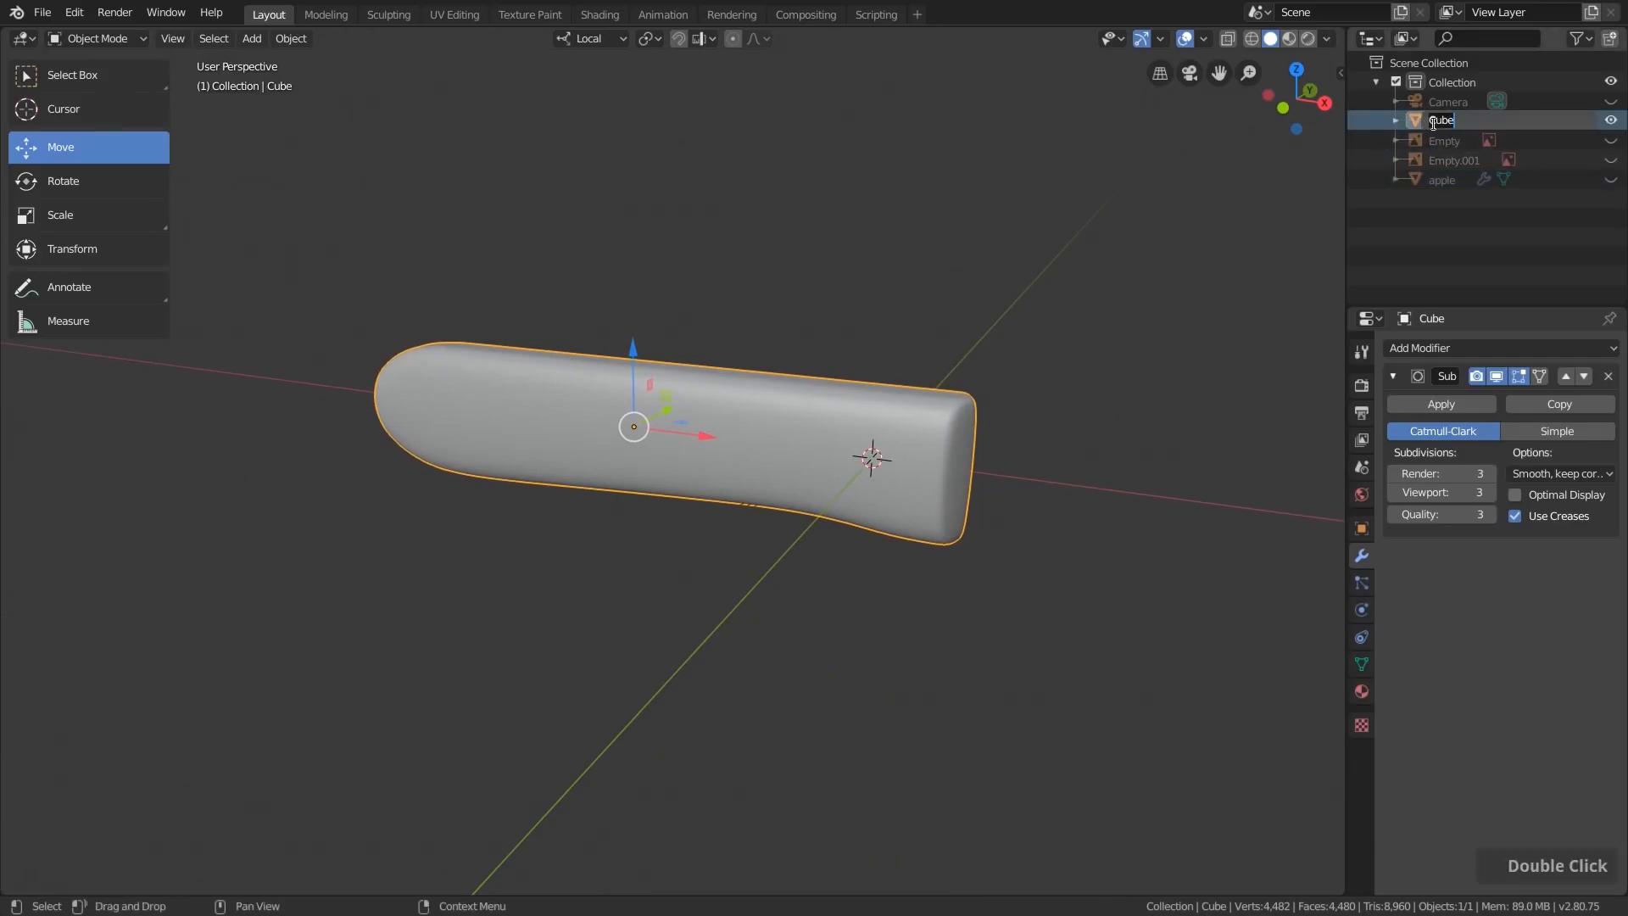
text(knife_handle)
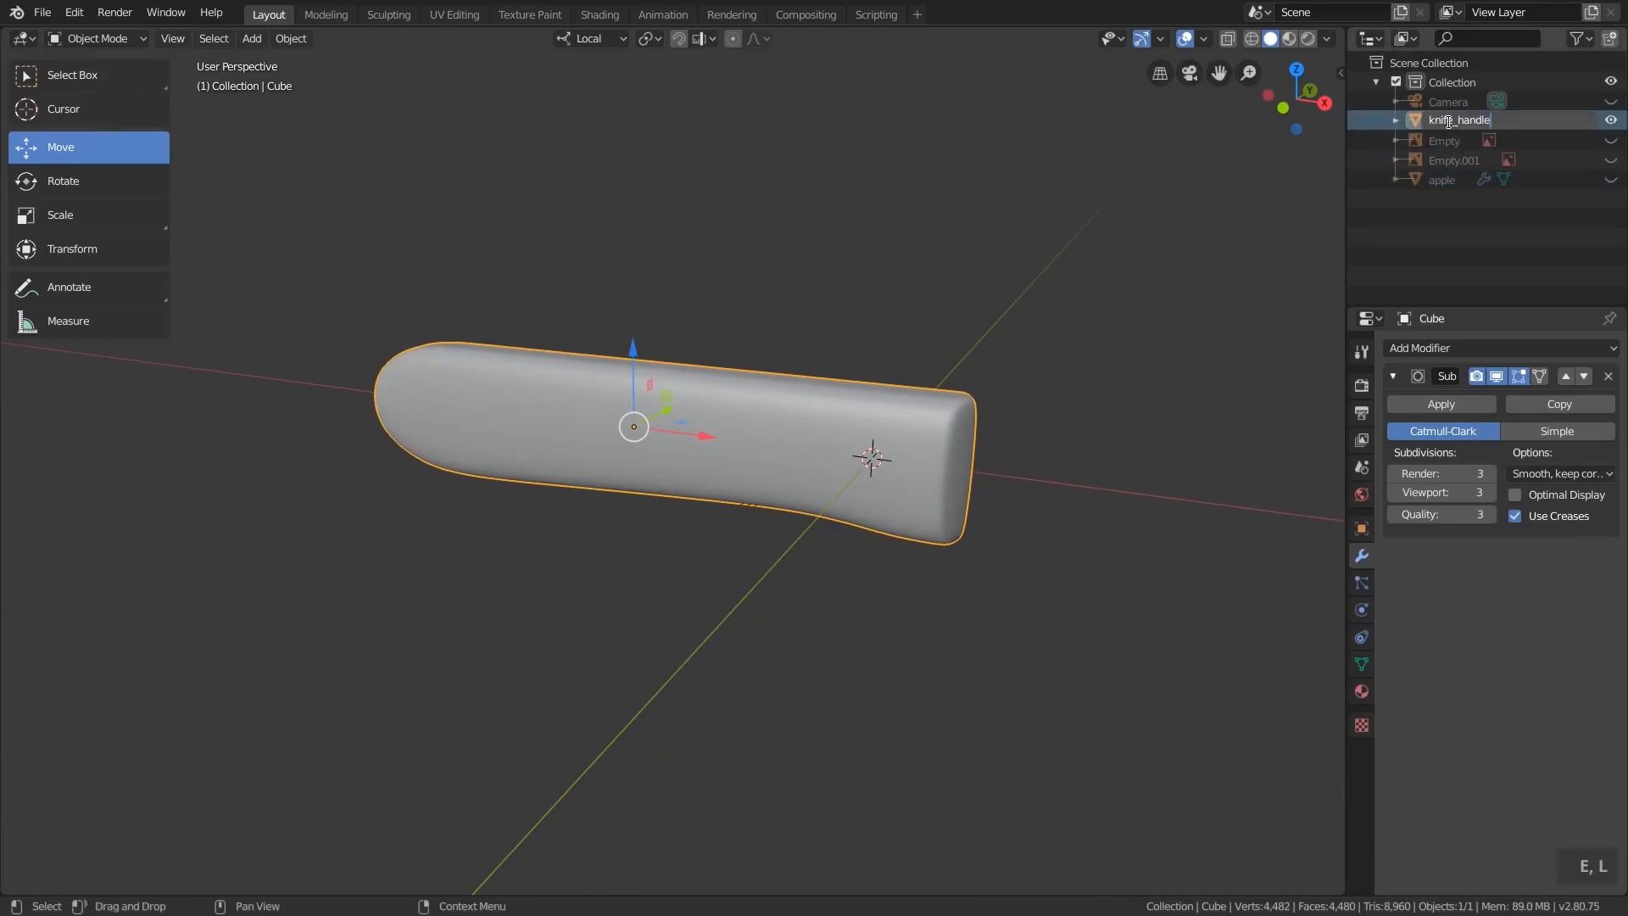
key(Return)
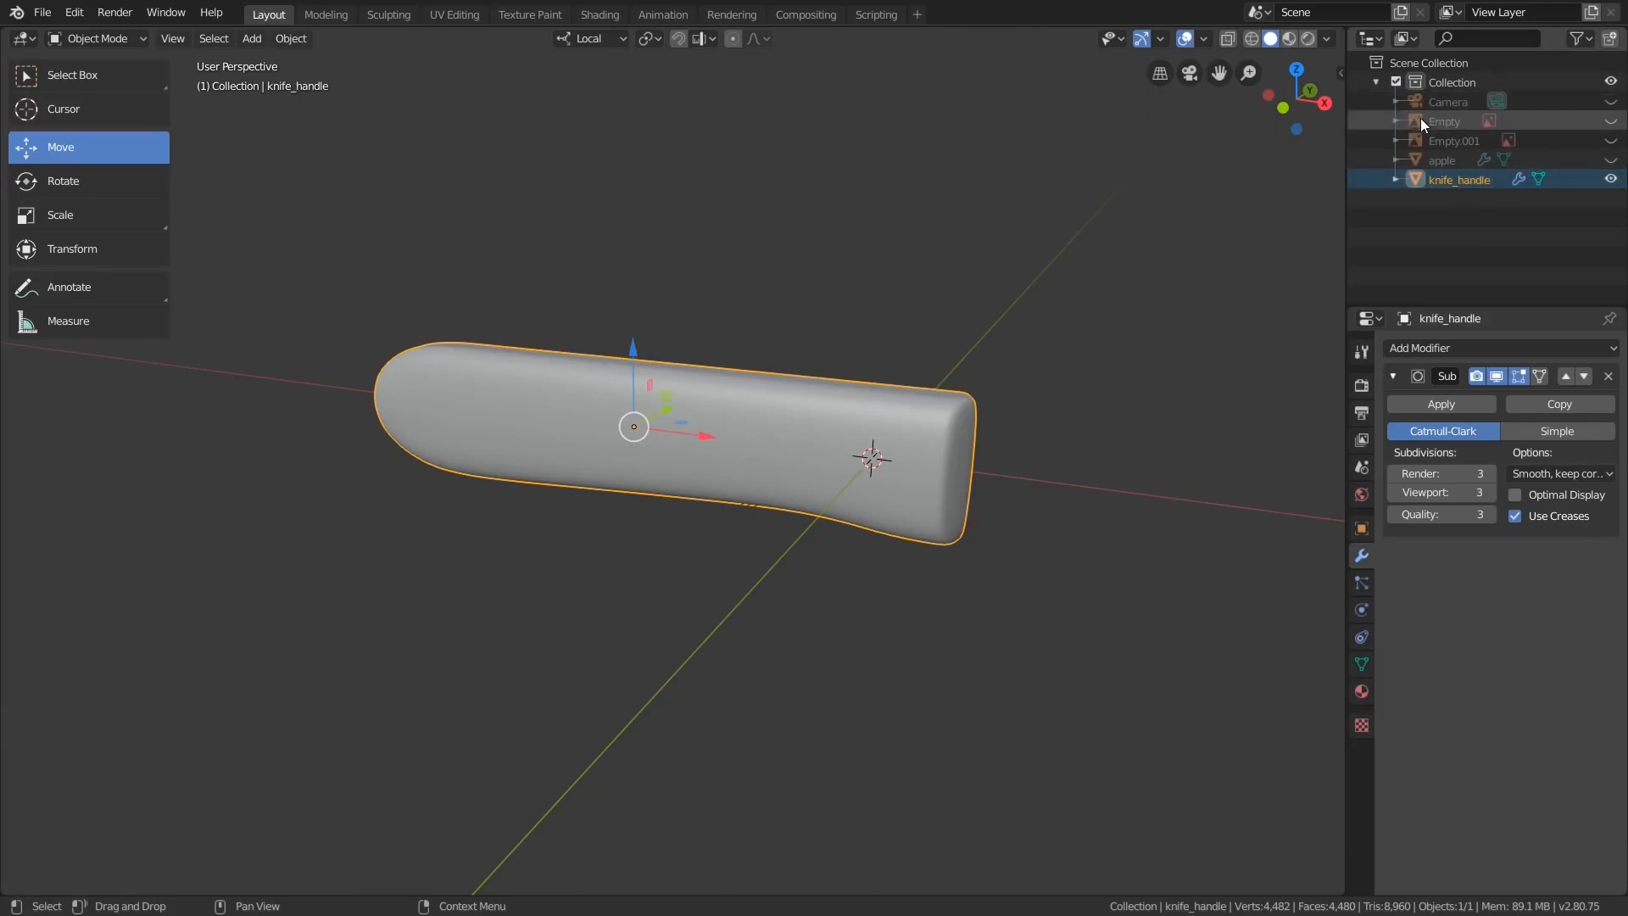
scroll(1156, 524, down, 2)
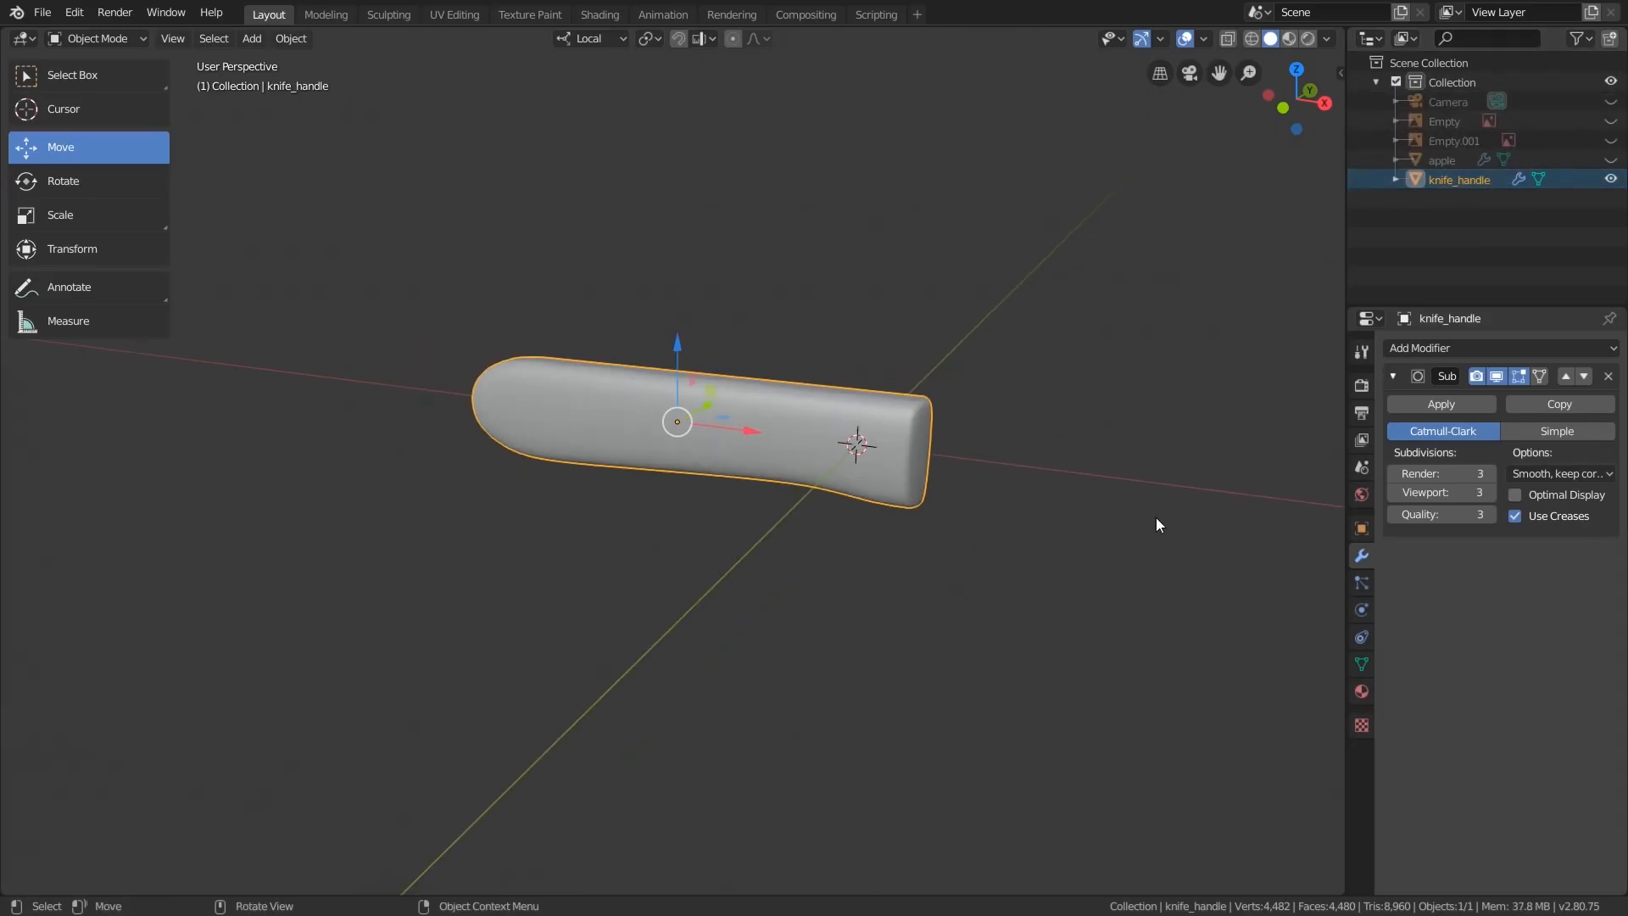
- Apply the handle's scale so X, Y and Z are 1.000, and save the file
key(n)
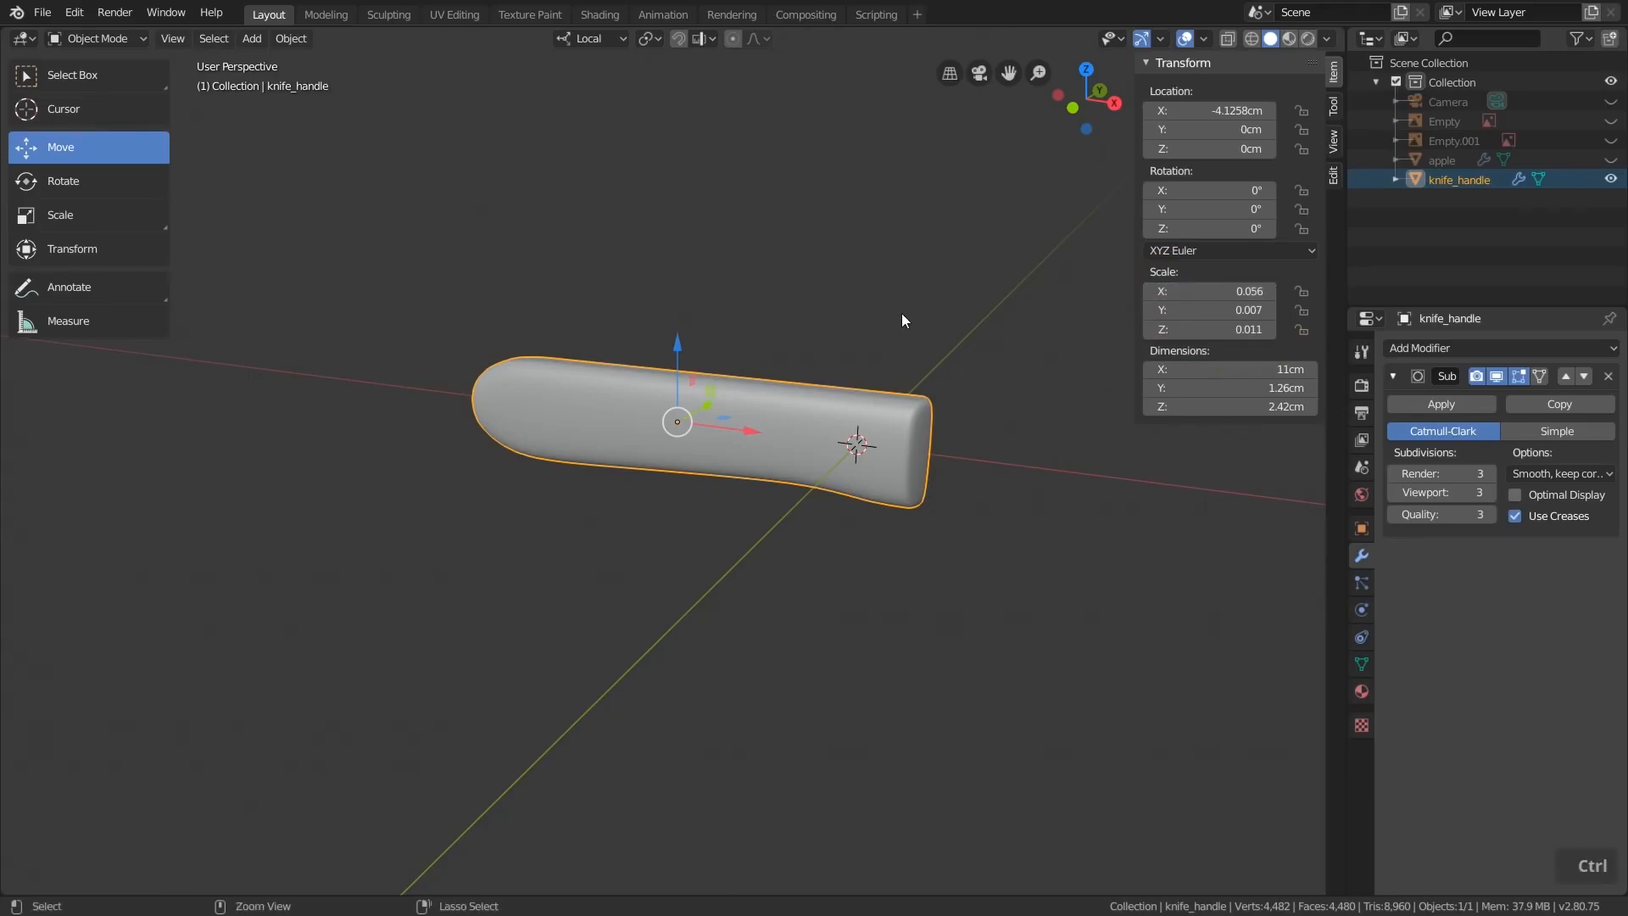
key(ctrl+a)
click(858, 315)
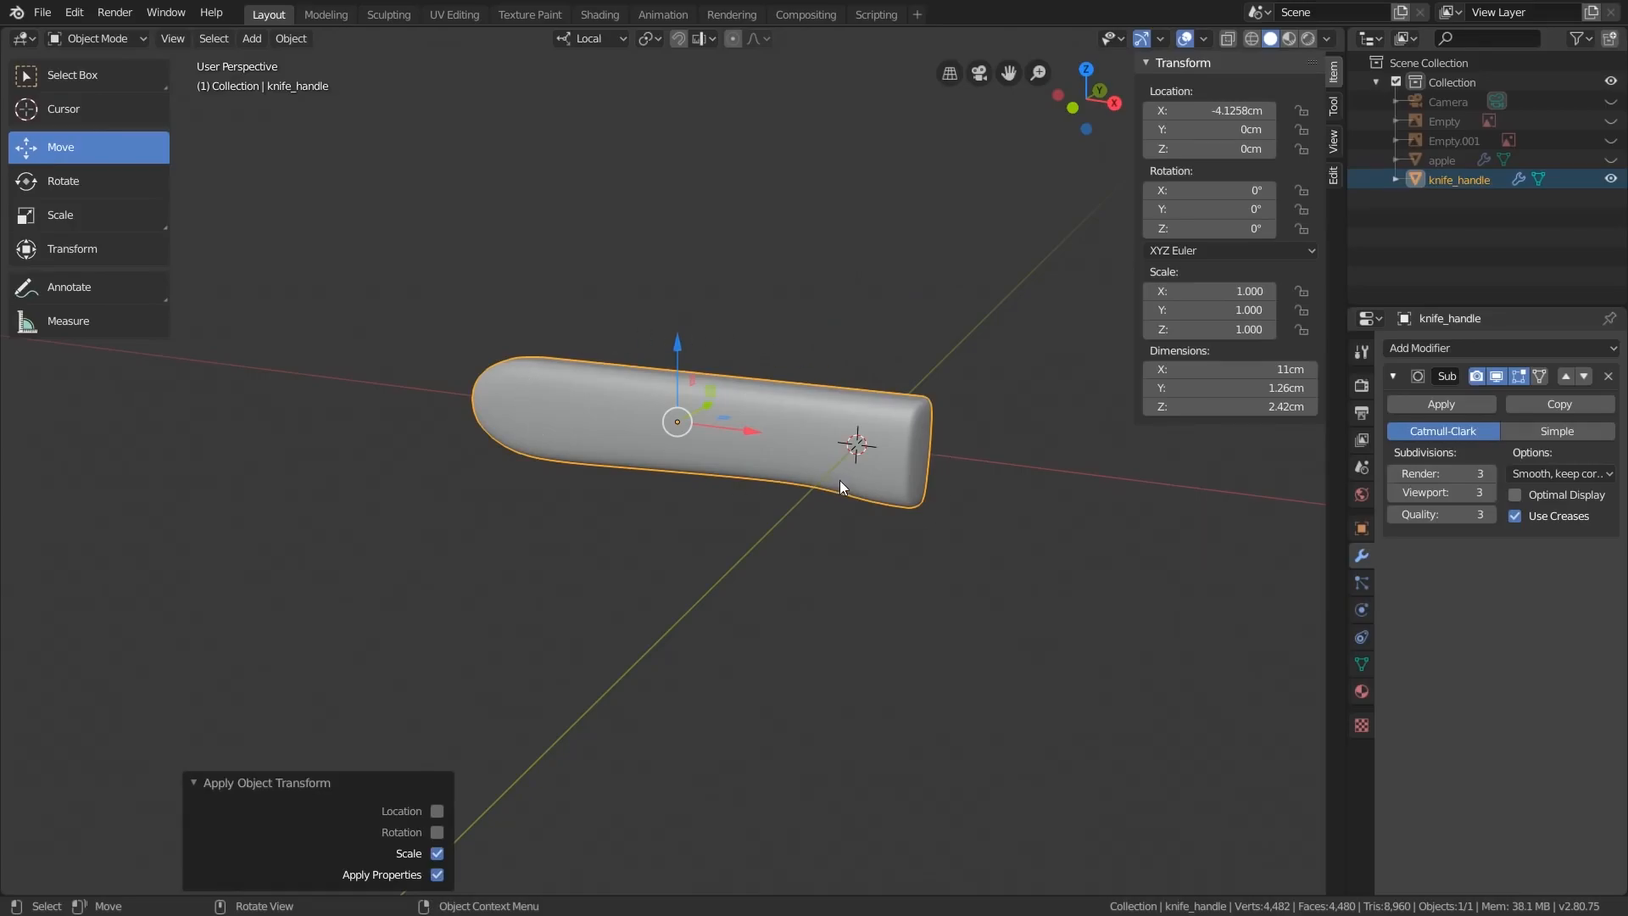
key(n)
key(ctrl+s)
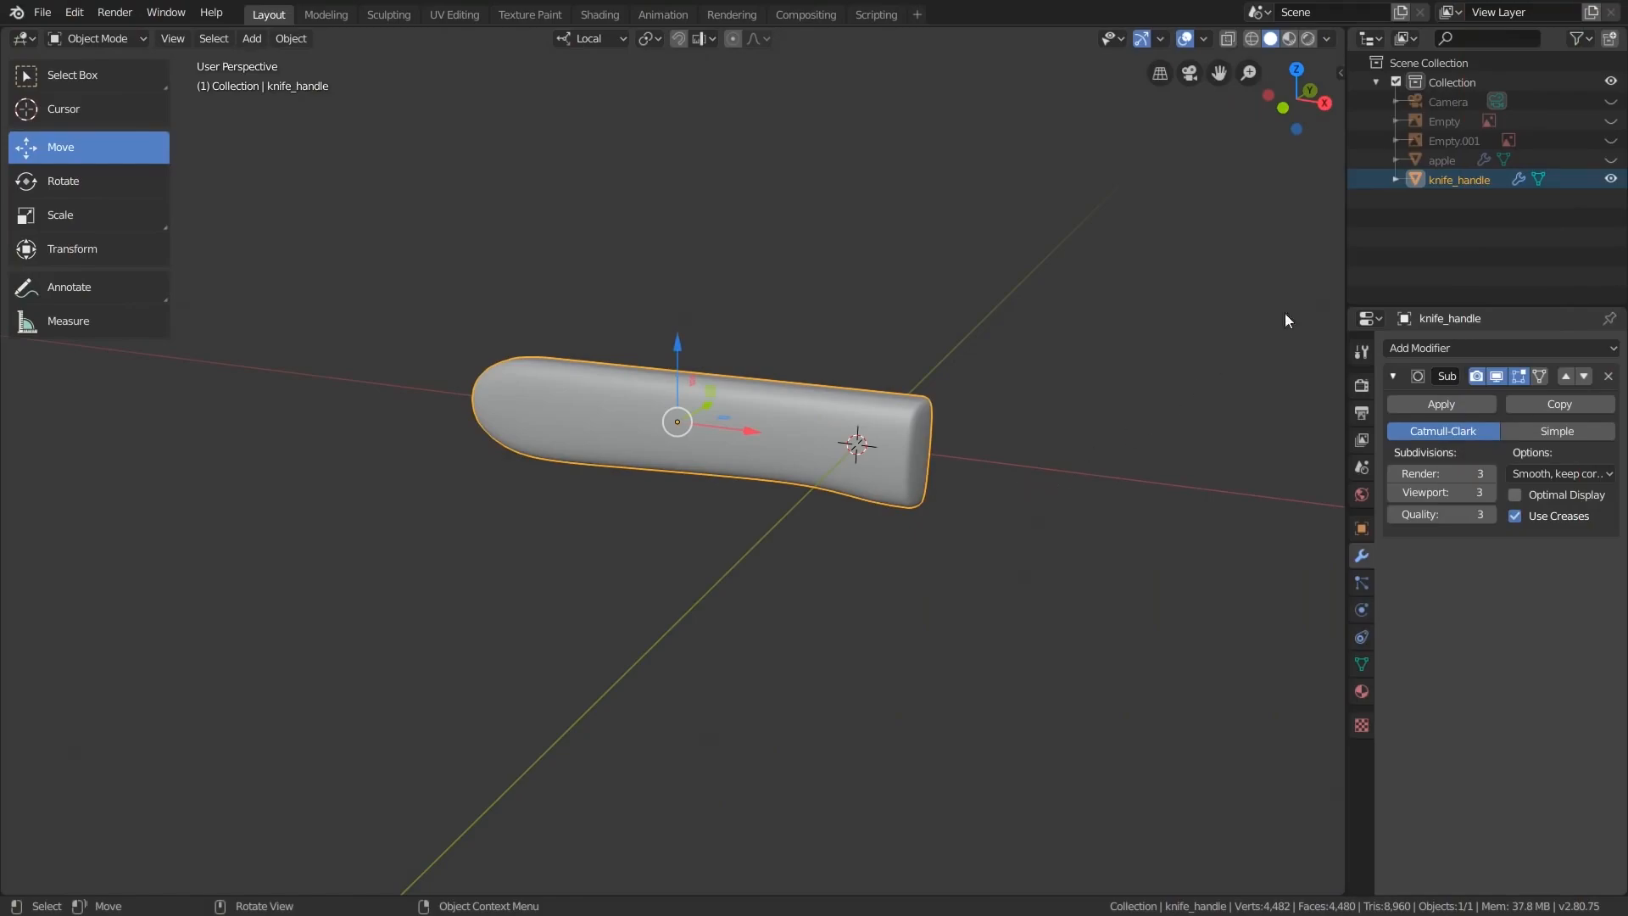
- Show the reference images Empty and Empty.001, and add a cube mesh for the blade
click(1611, 141)
click(1611, 121)
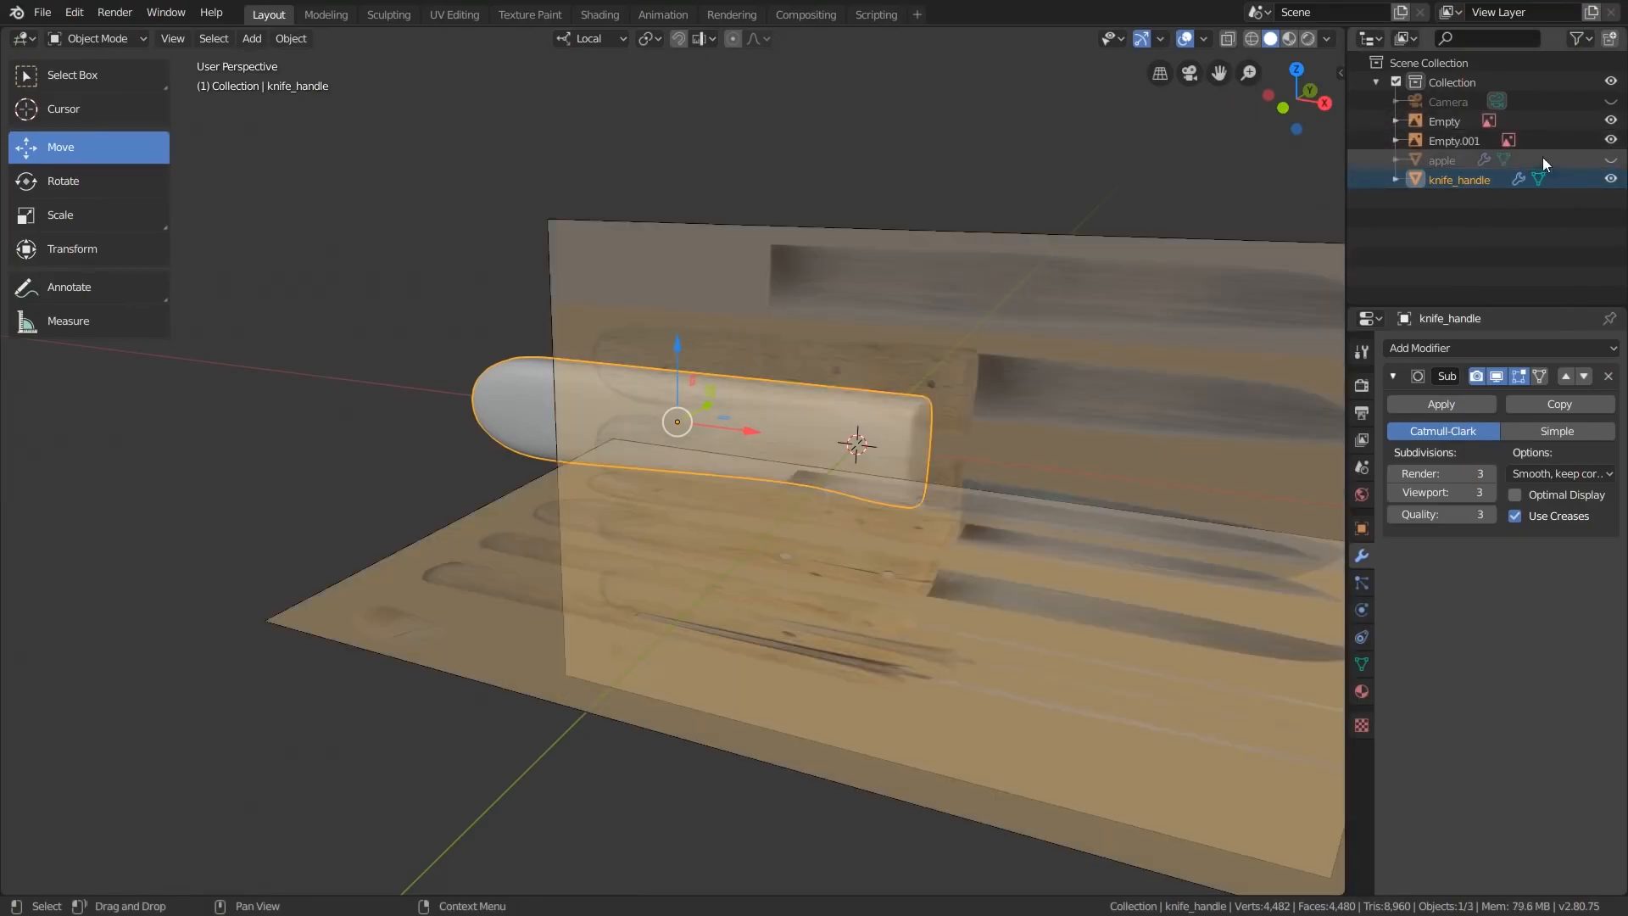
shift+middle_drag(1043, 434, 942, 418)
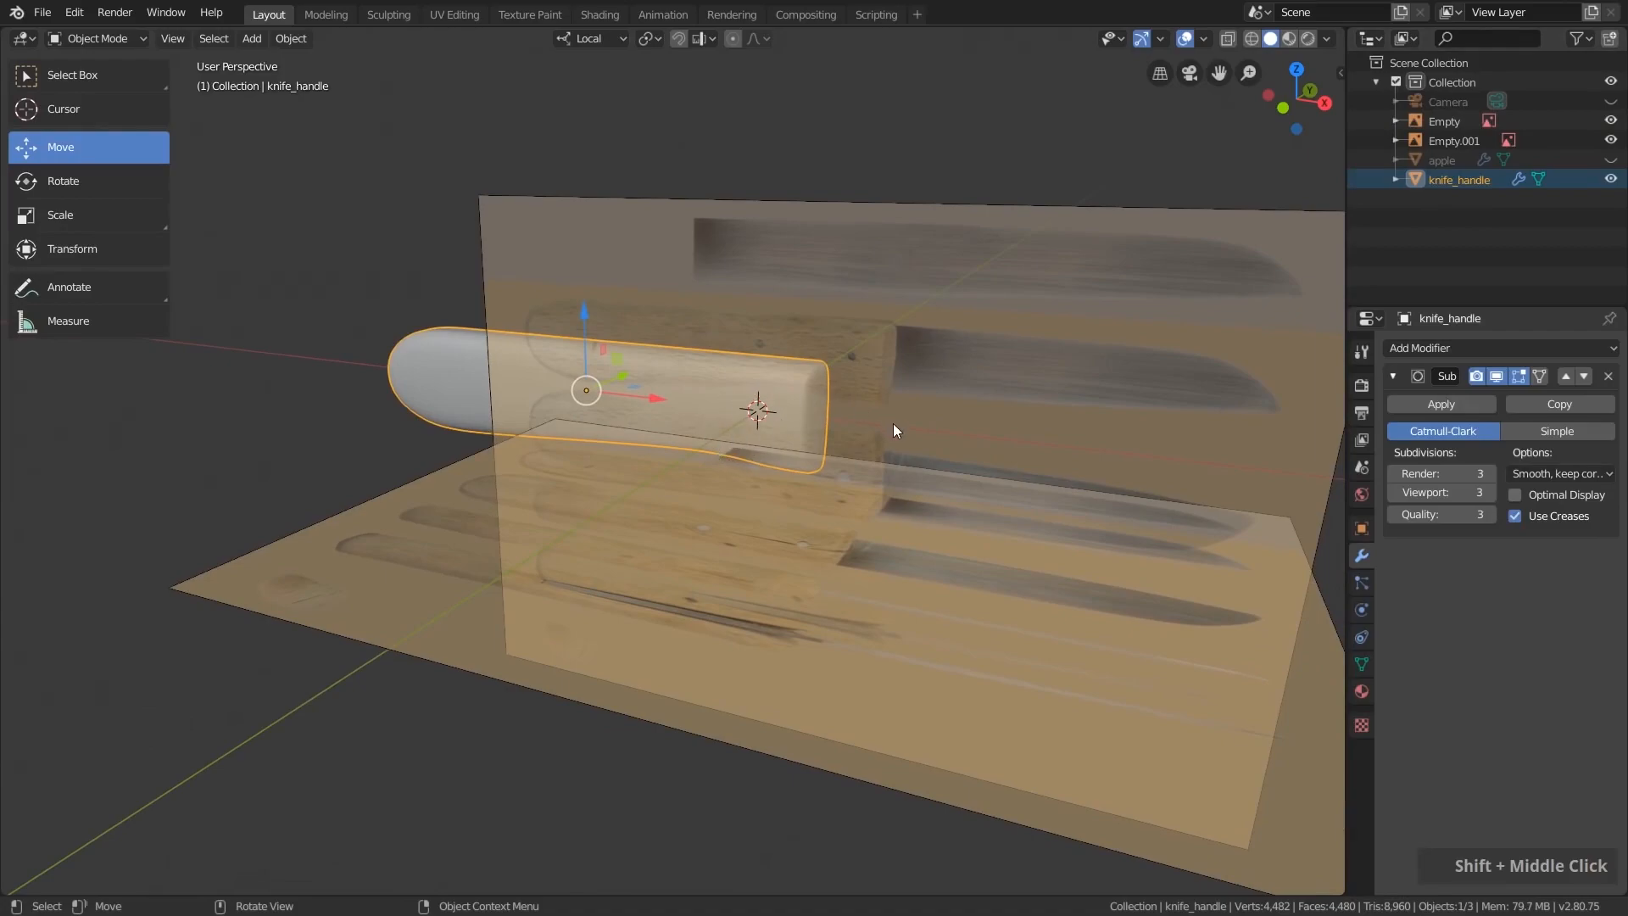
key(shift)
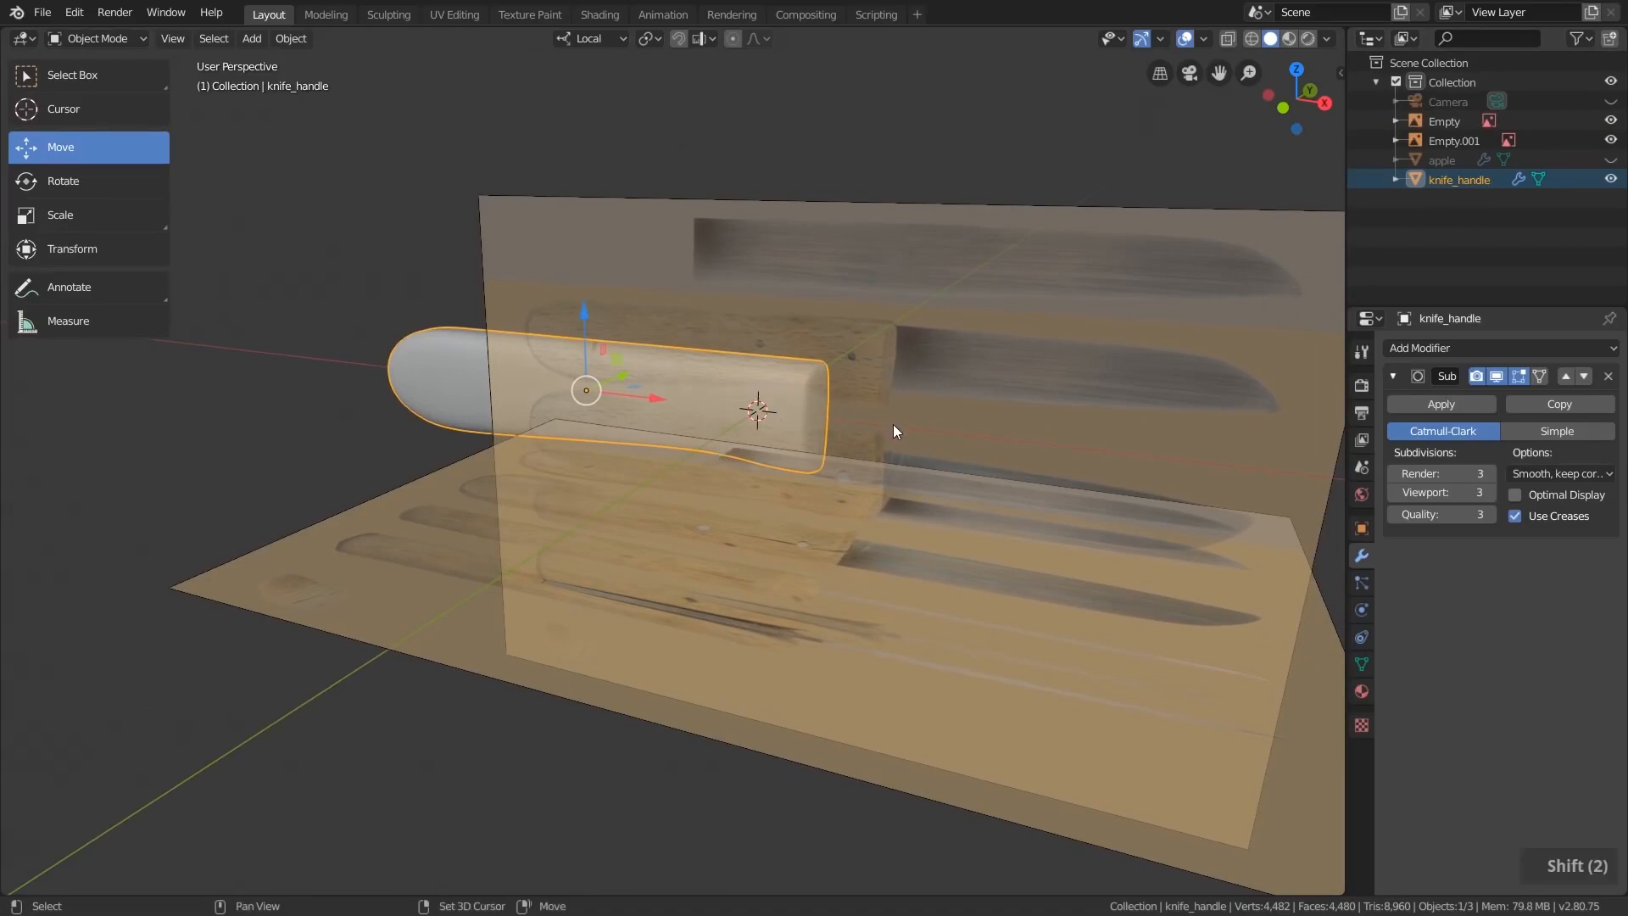
key(shift+a)
mouse_move(893, 424)
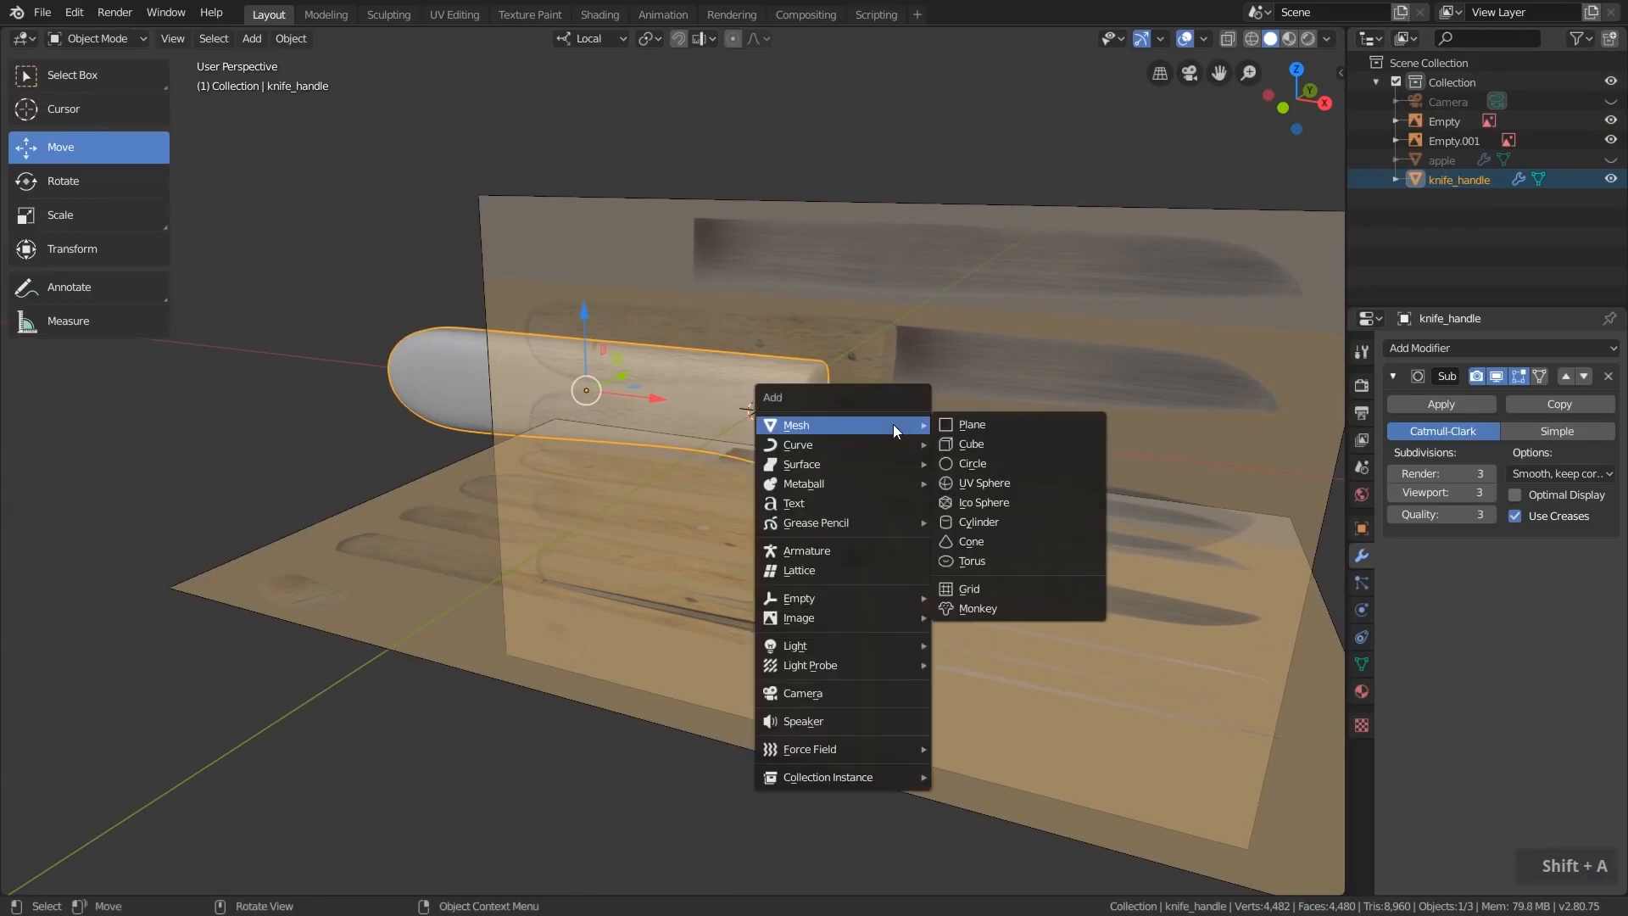
click(1000, 442)
- In front view, scale the new cube down to about the blade's height and move it 1.88 cm in X and 0.105 cm in Z
middle_drag(1160, 588, 778, 475)
key(KP_1)
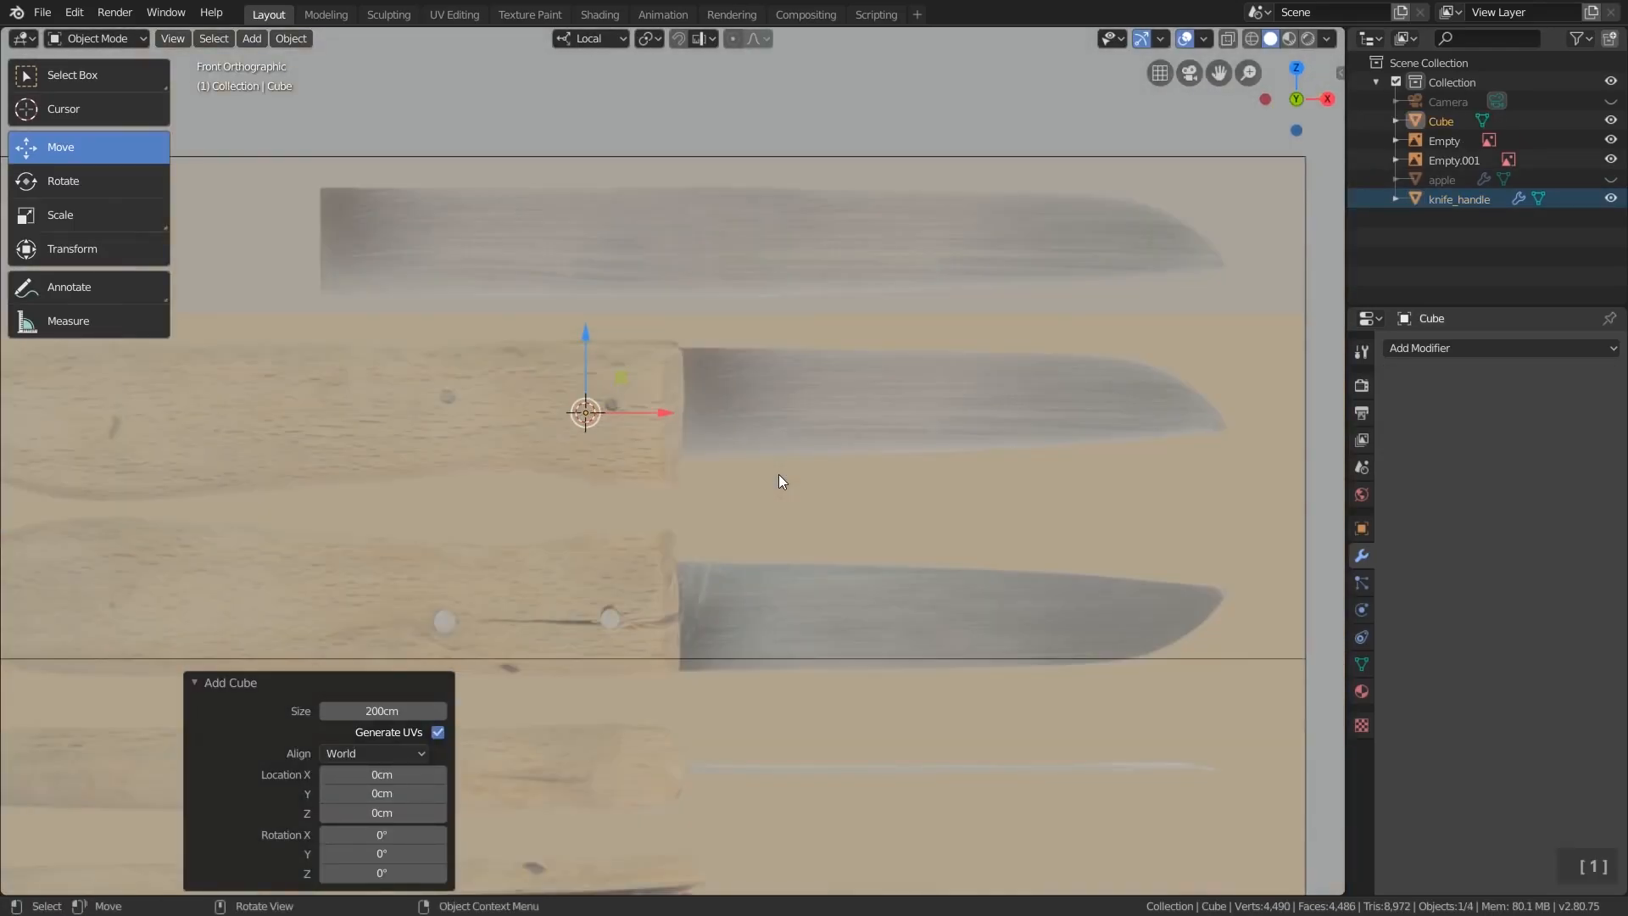
key(s)
click(1041, 705)
key(s)
click(754, 566)
key(s)
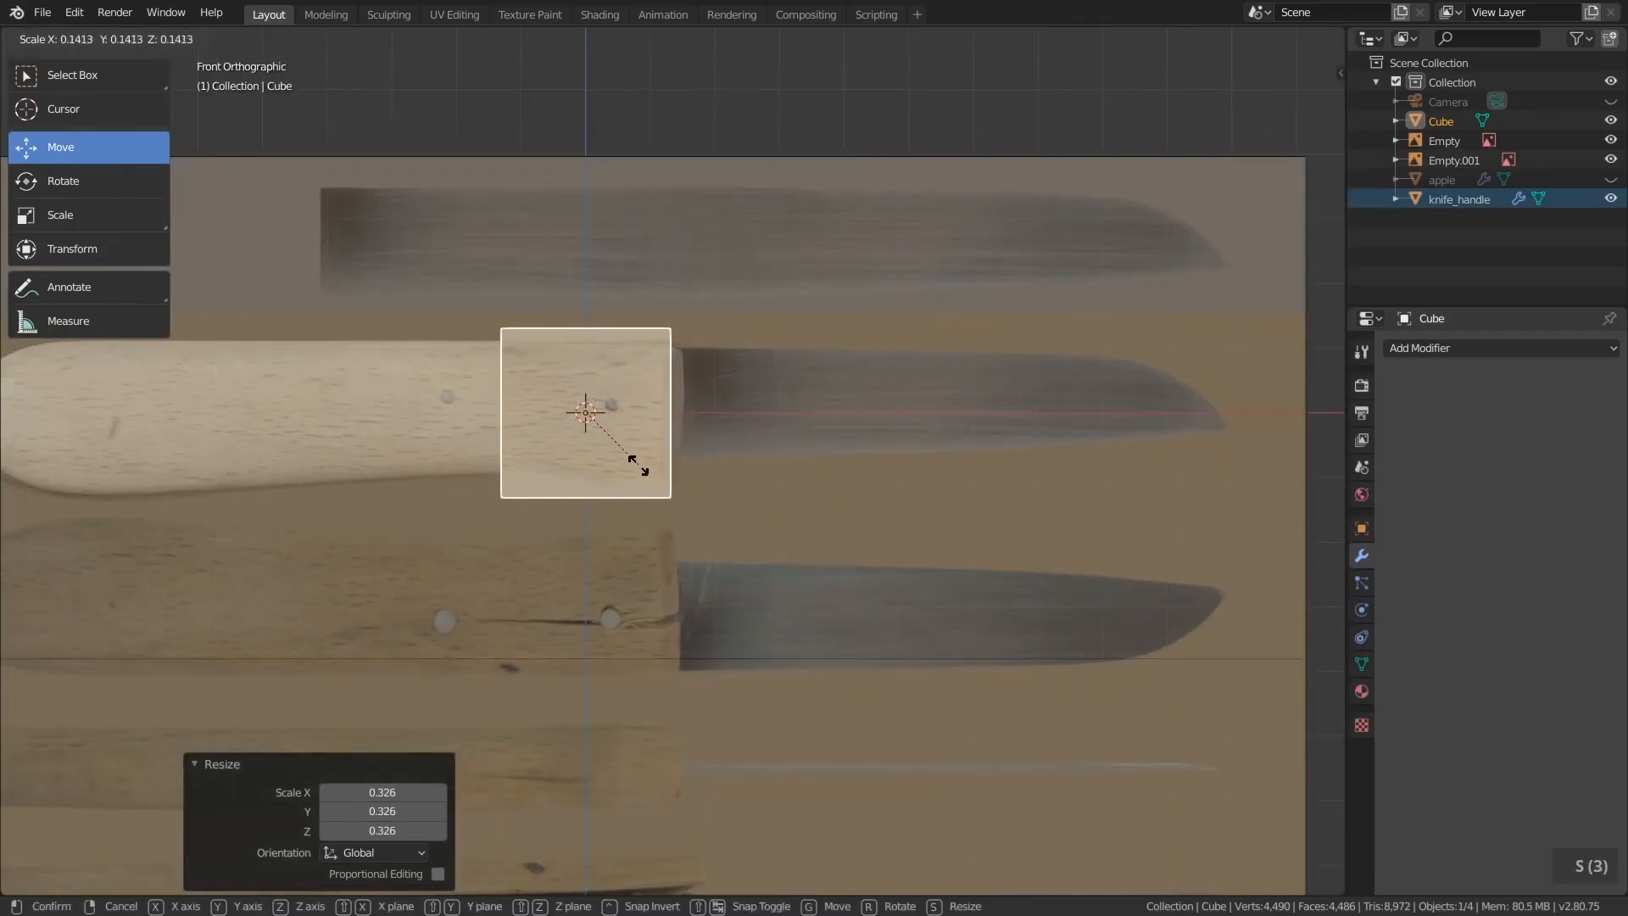
click(624, 452)
key(g)
click(746, 444)
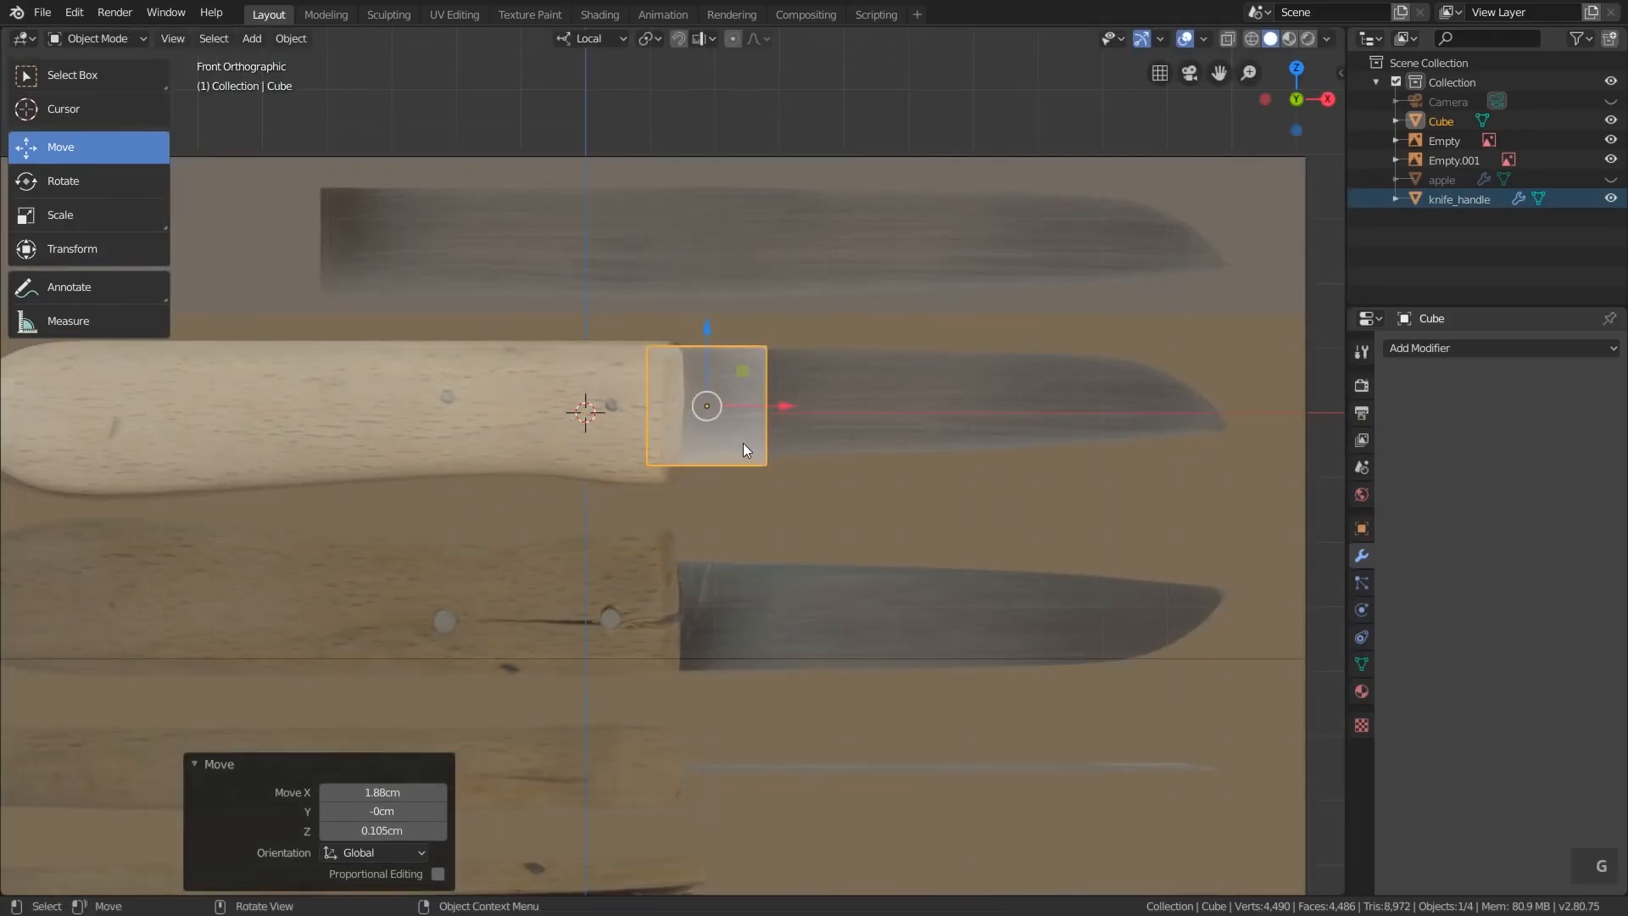
- Move the cube 0.111 cm up along local Z to align its top edge with the handle's top
scroll(728, 431, up, 1)
shift+middle_drag(704, 405, 796, 417)
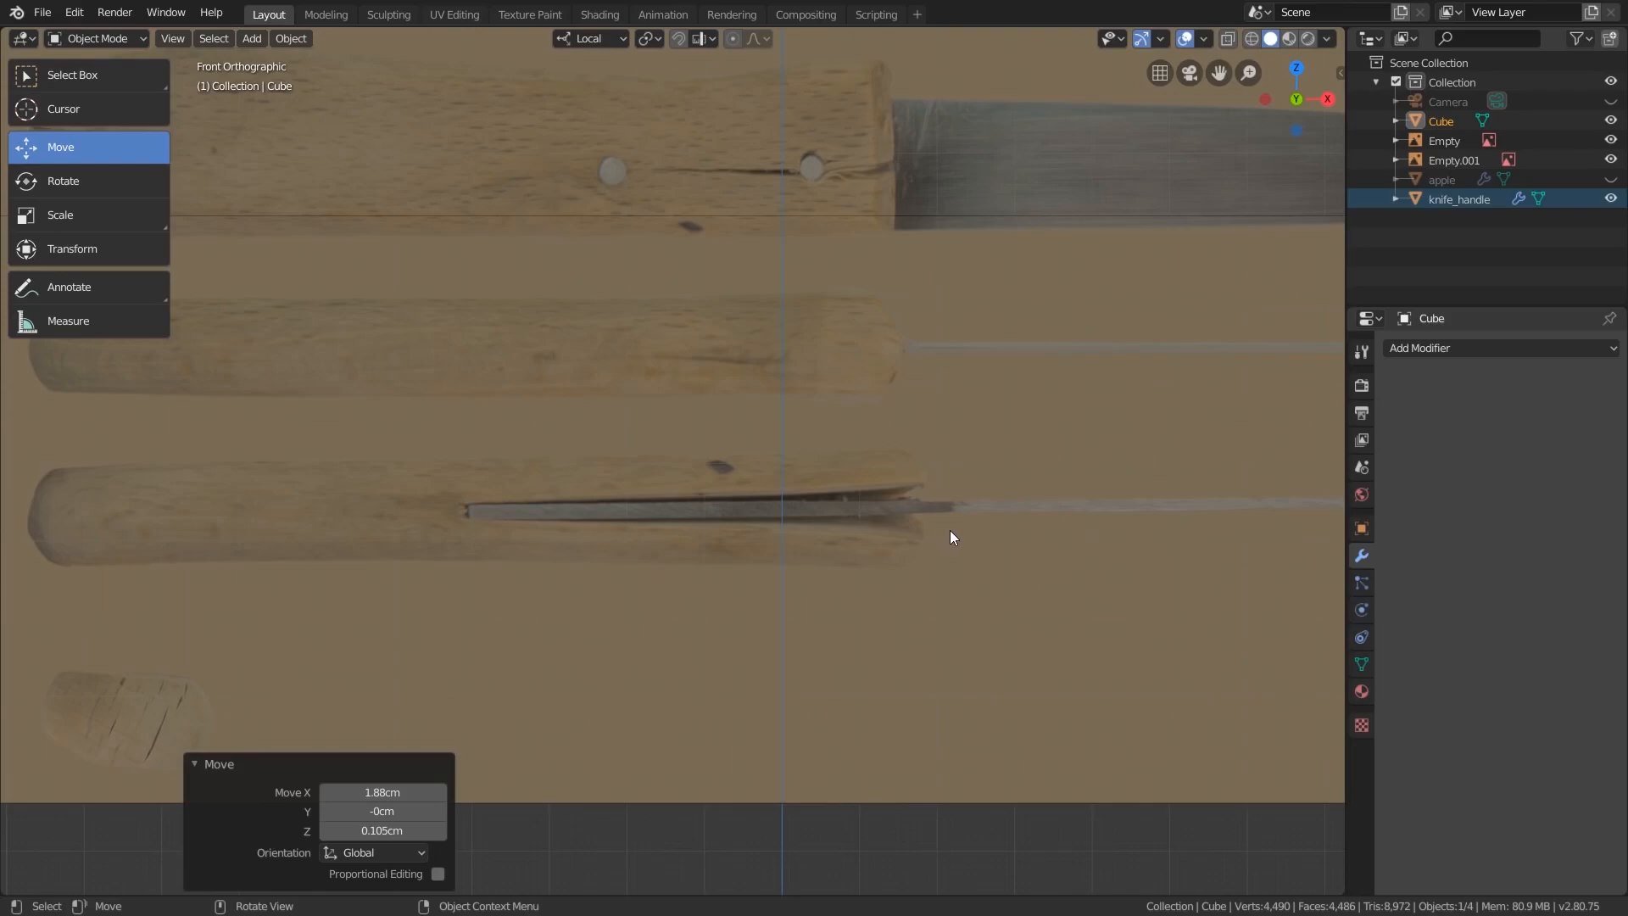
scroll(951, 530, down, 2)
shift+middle_drag(864, 240, 909, 287)
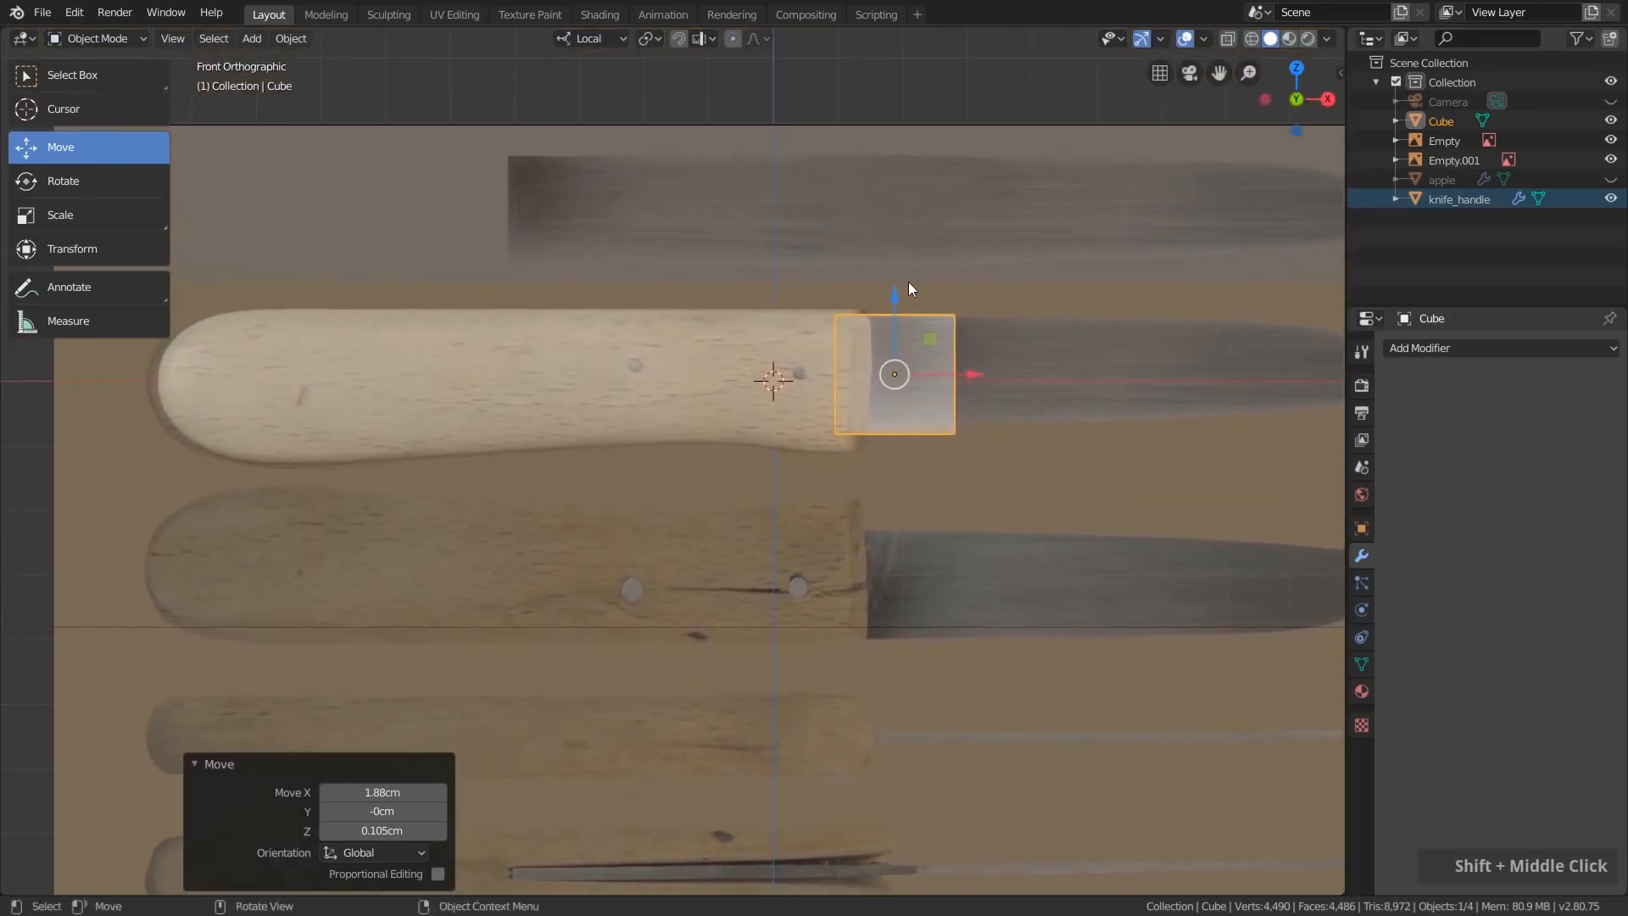
scroll(909, 284, up, 4)
drag(876, 433, 879, 419)
scroll(678, 322, up, 6)
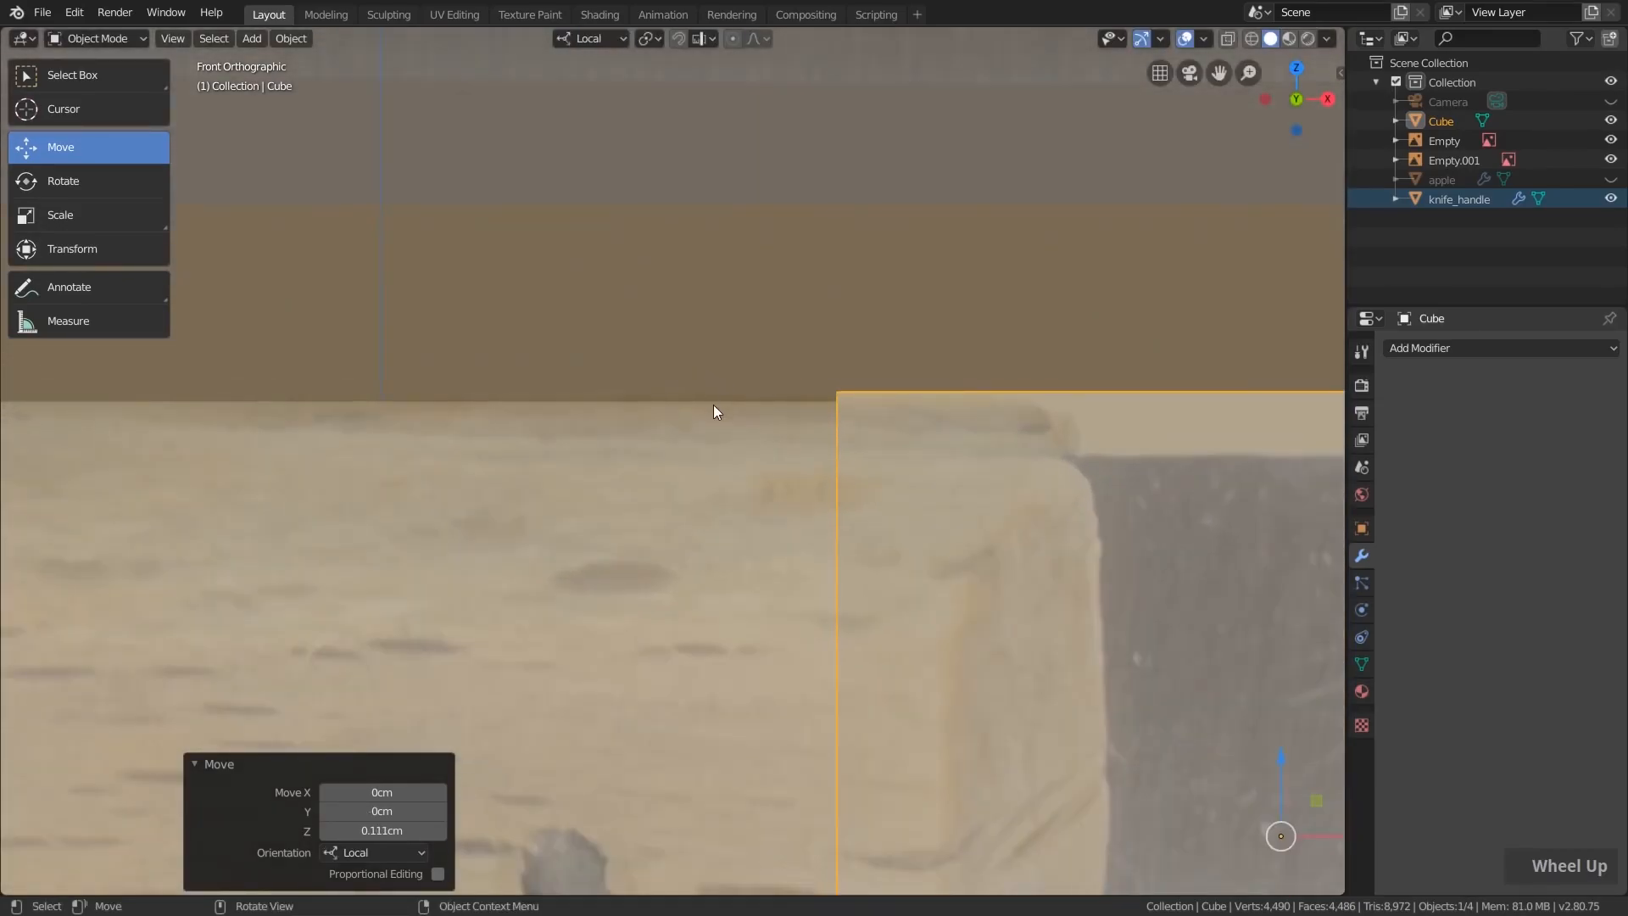
scroll(854, 398, down, 3)
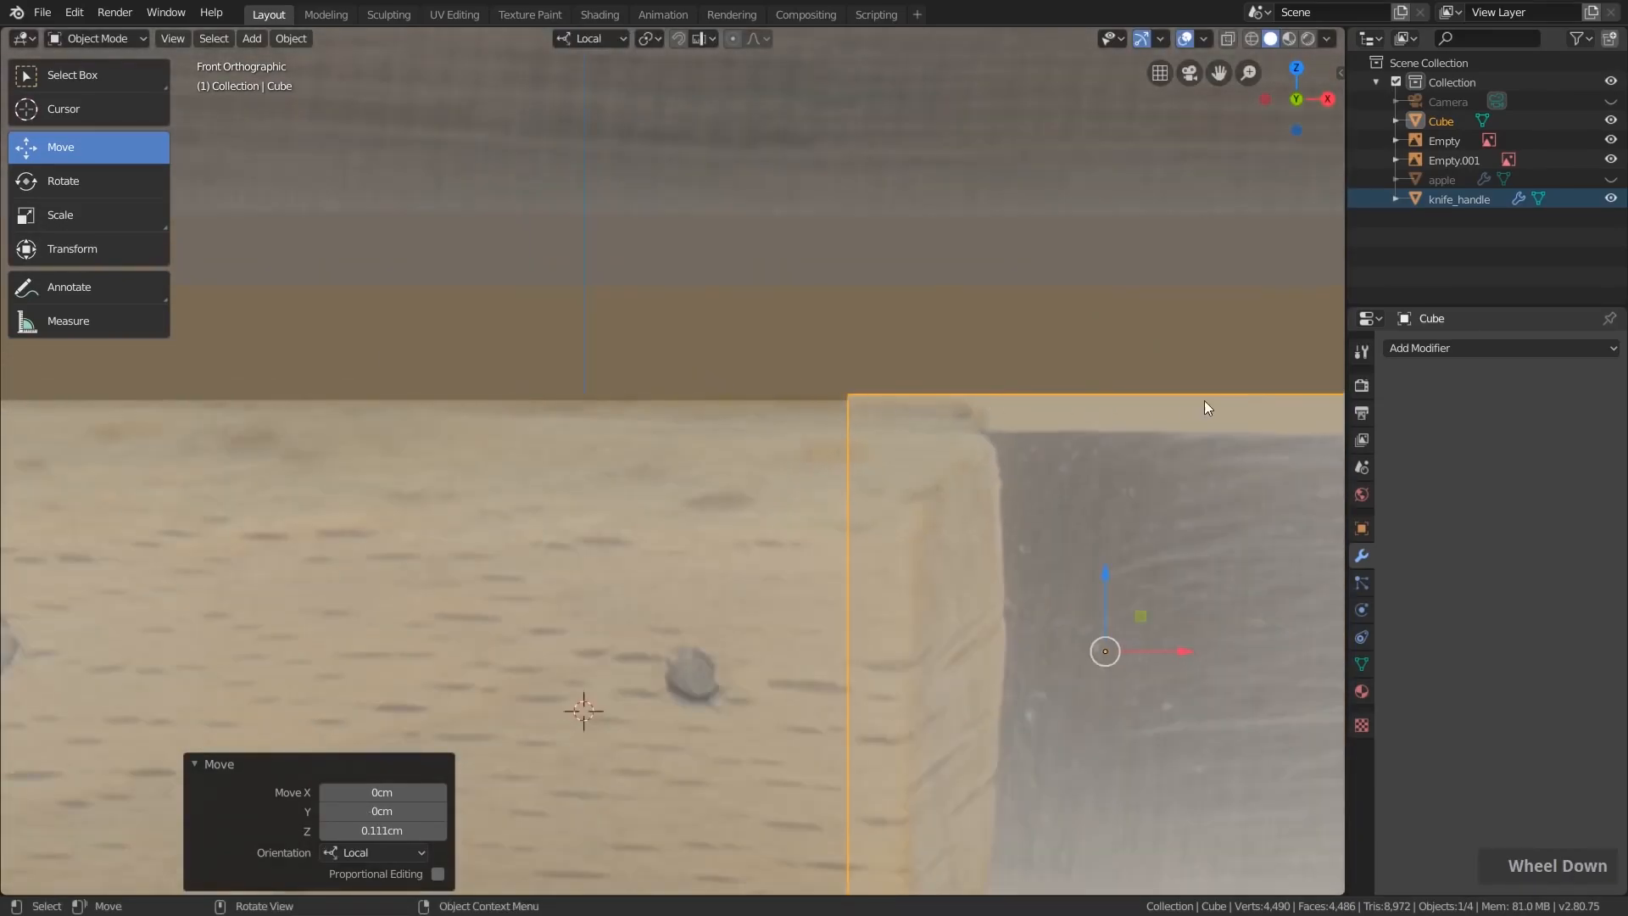
scroll(1080, 405, down, 6)
shift+middle_drag(1080, 406, 953, 390)
scroll(953, 390, down, 3)
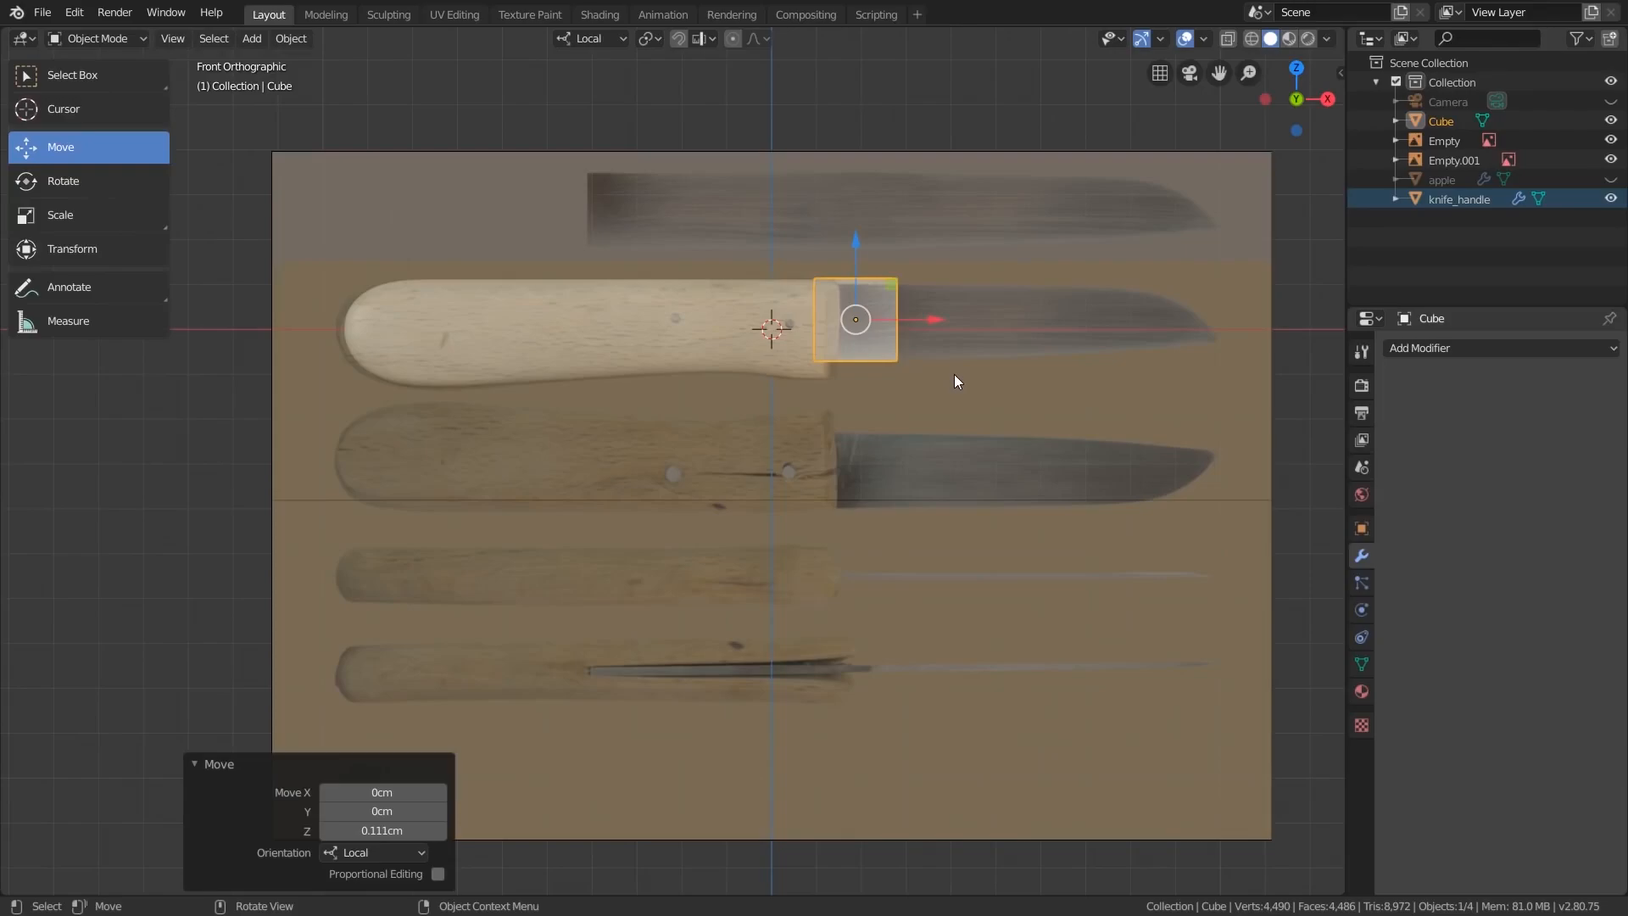
- Stretch the blade cube along local X by a factor of 6.837
key(s)
key(x)
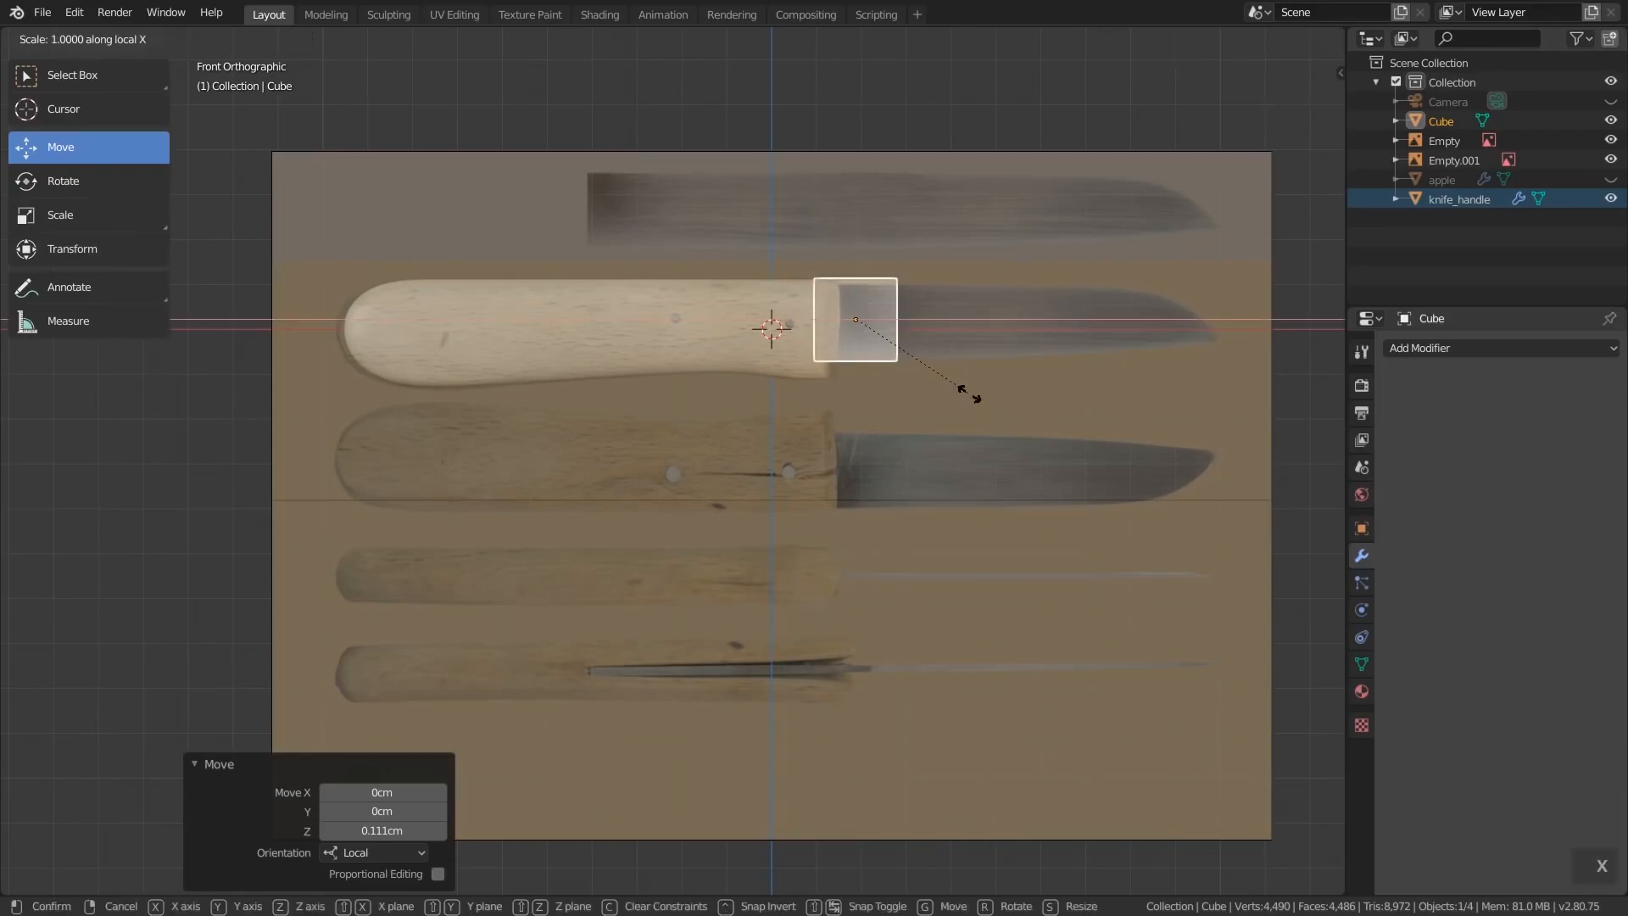
click(447, 419)
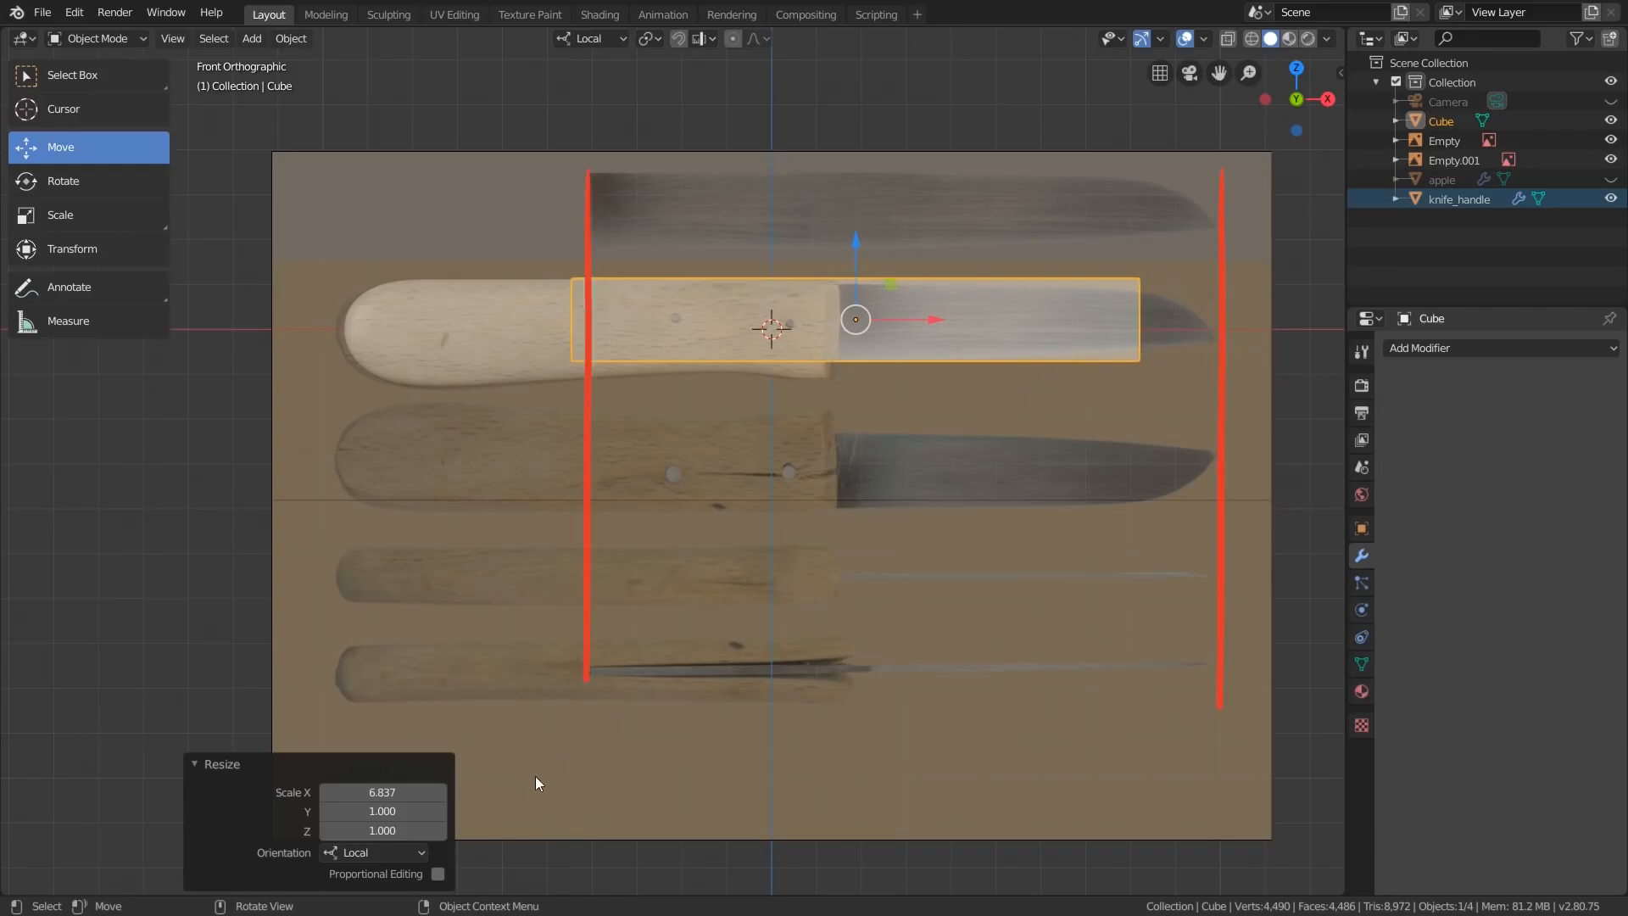
- Move the blade cube 0.888 cm along local X, scale it by 1.074 in X, and shift it to match the full blade length
drag(913, 315, 951, 321)
key(s)
key(x)
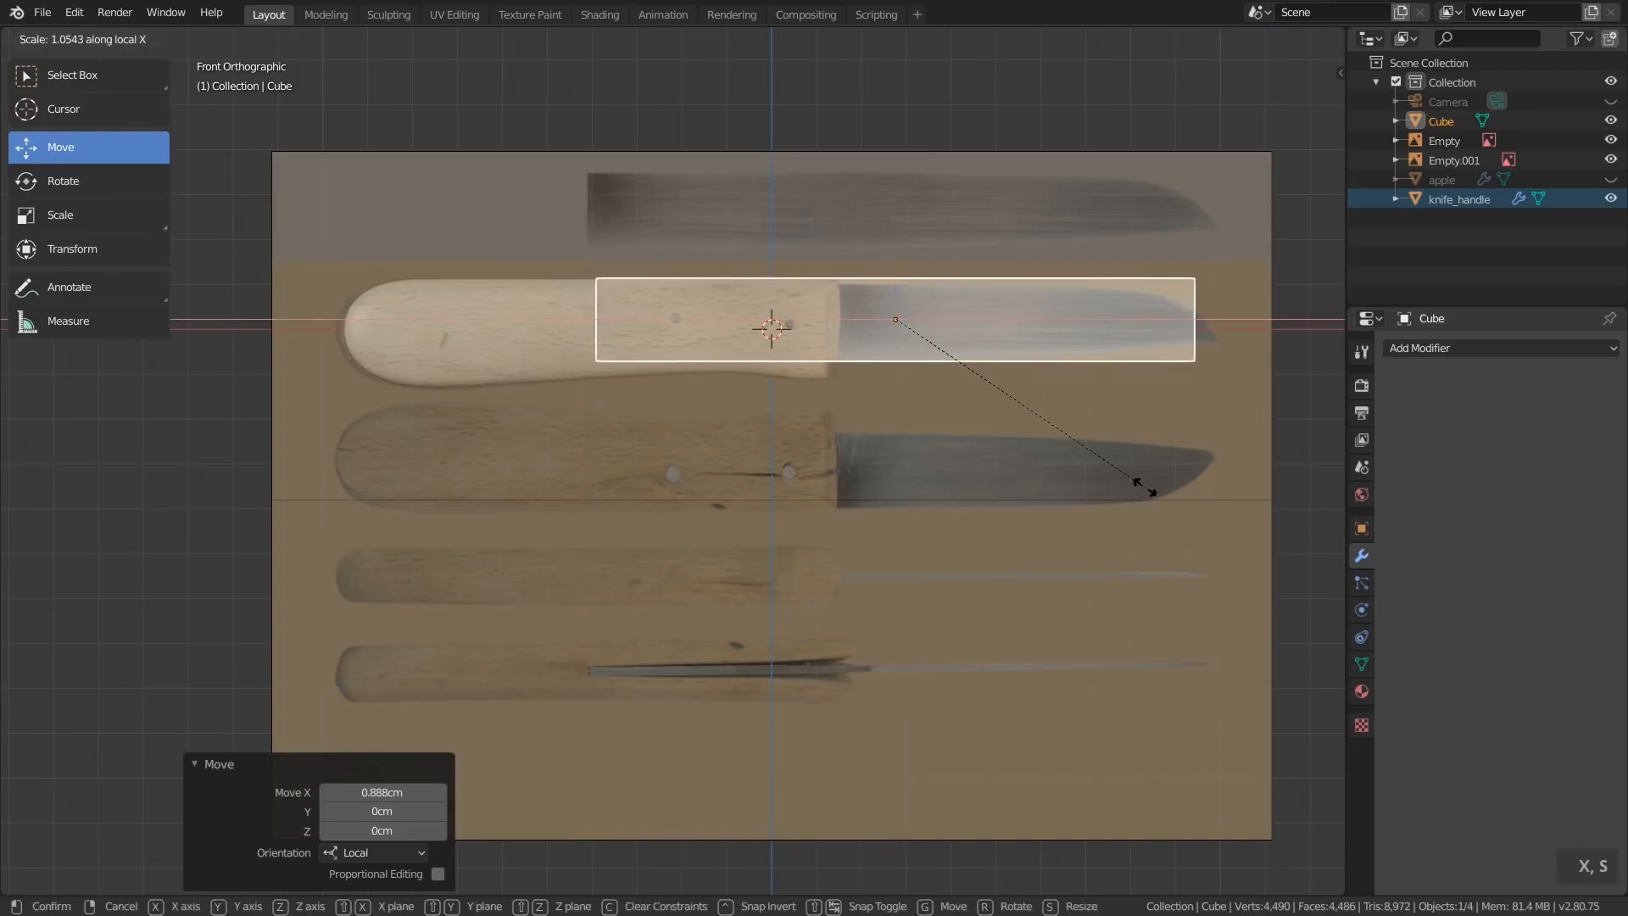
click(1146, 484)
drag(952, 319, 952, 319)
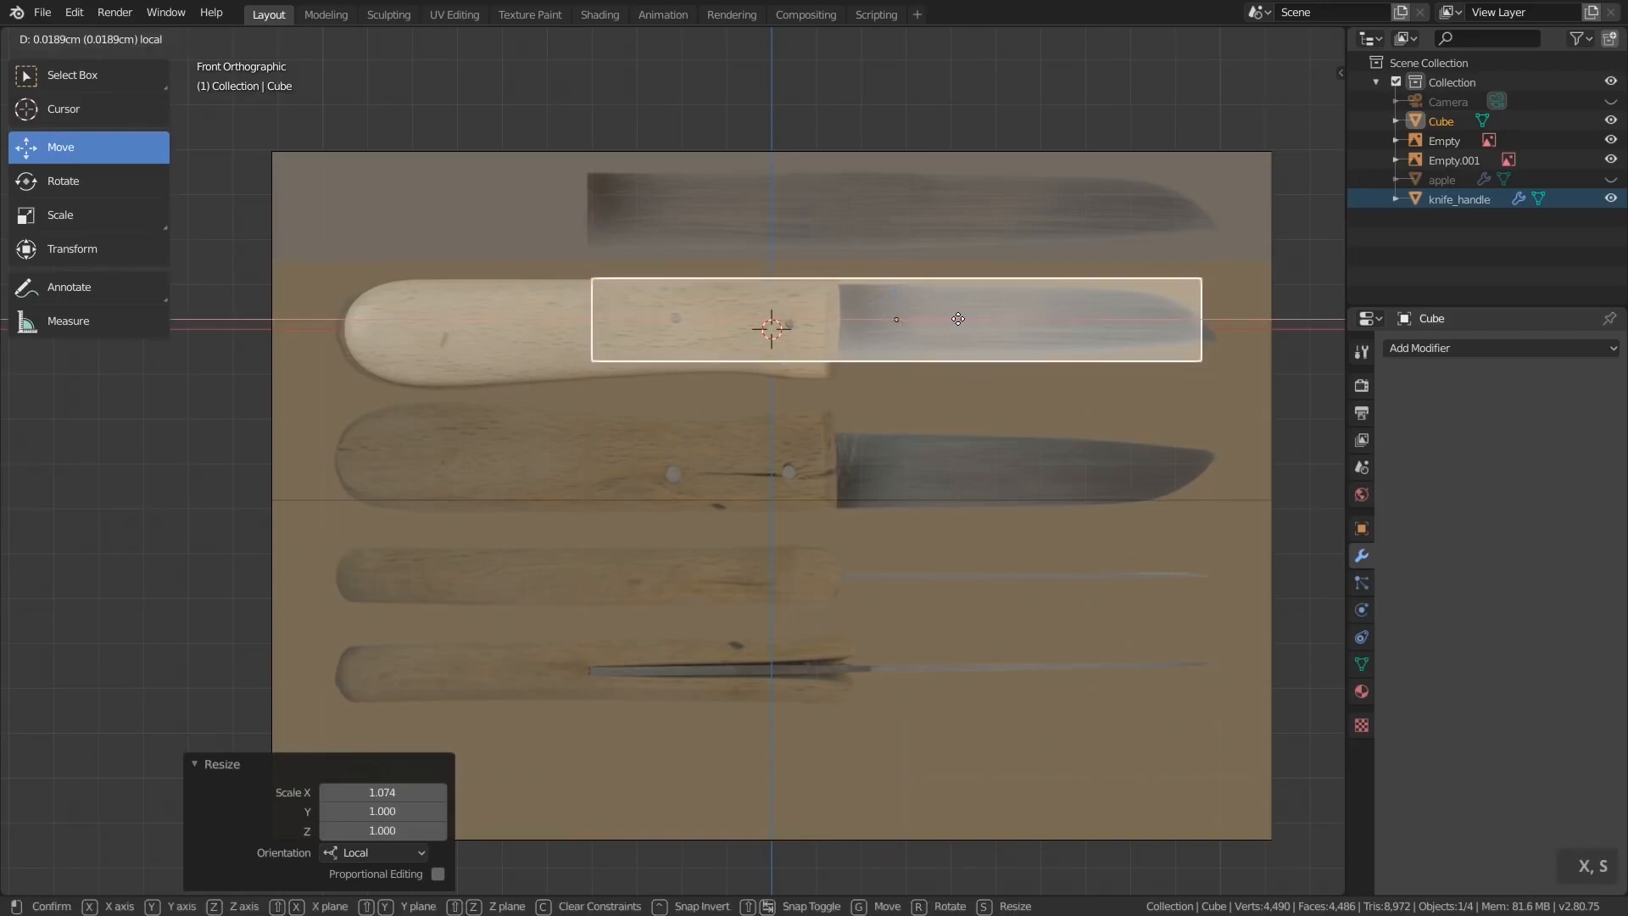
drag(953, 319, 961, 321)
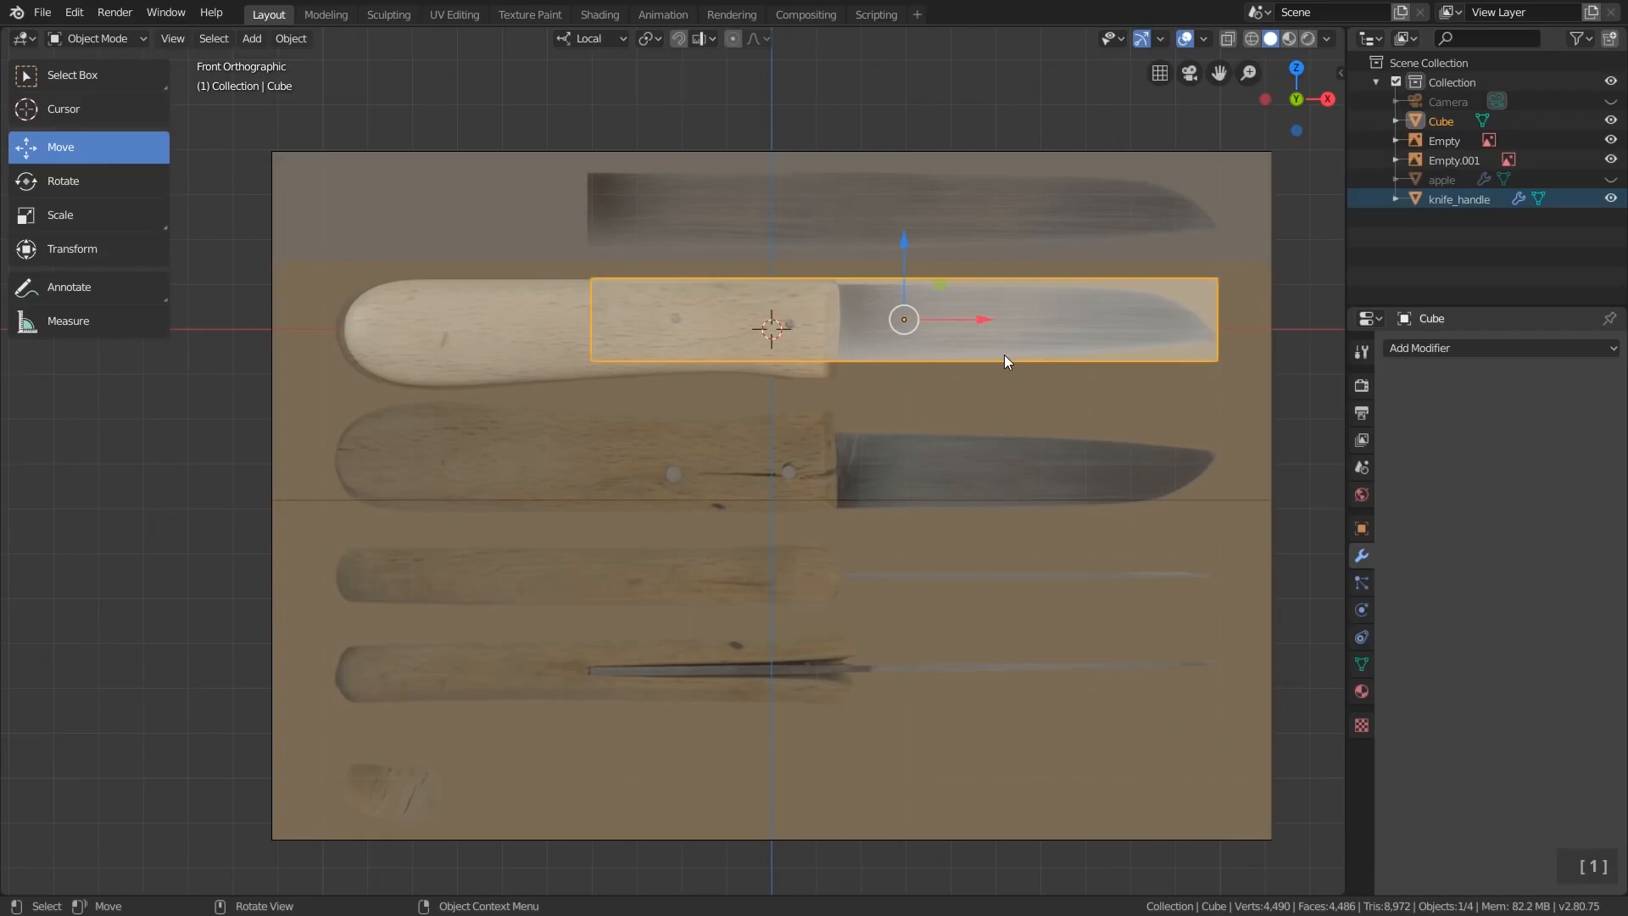
- In top view, thin the blade cube along local Y with a scale factor of 0.085
key(KP_7)
scroll(1004, 355, up, 4)
shift+middle_drag(977, 331, 909, 456)
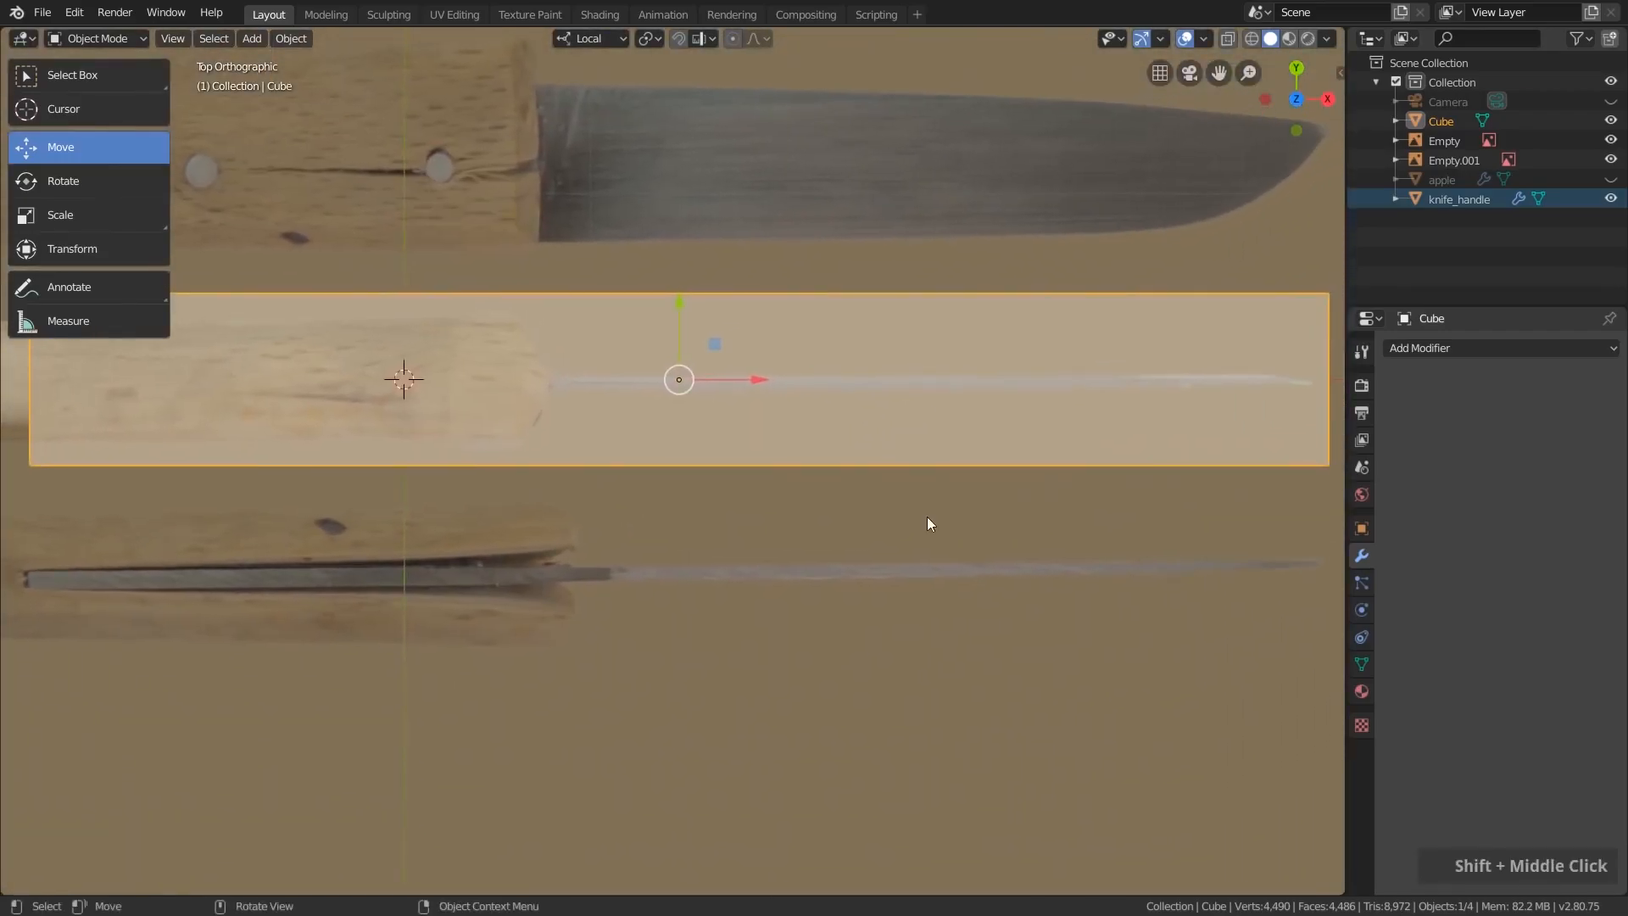
key(s)
key(y)
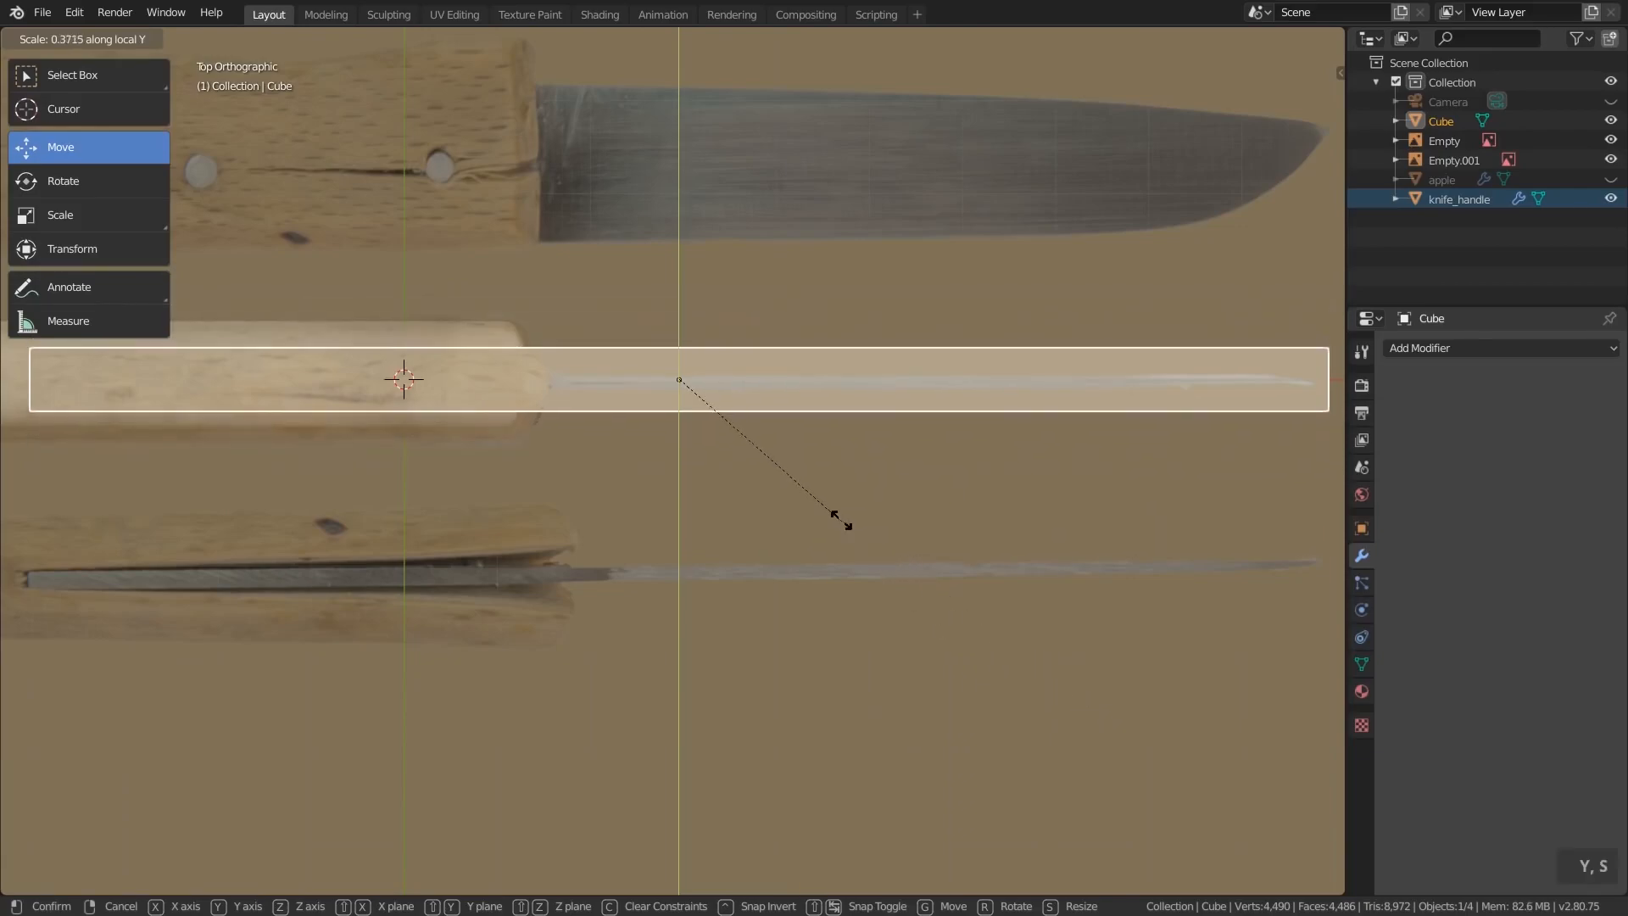
click(712, 415)
- Show the blade cube's transform values and apply its scale
scroll(719, 420, down, 2)
middle_drag(719, 419, 739, 329)
key(n)
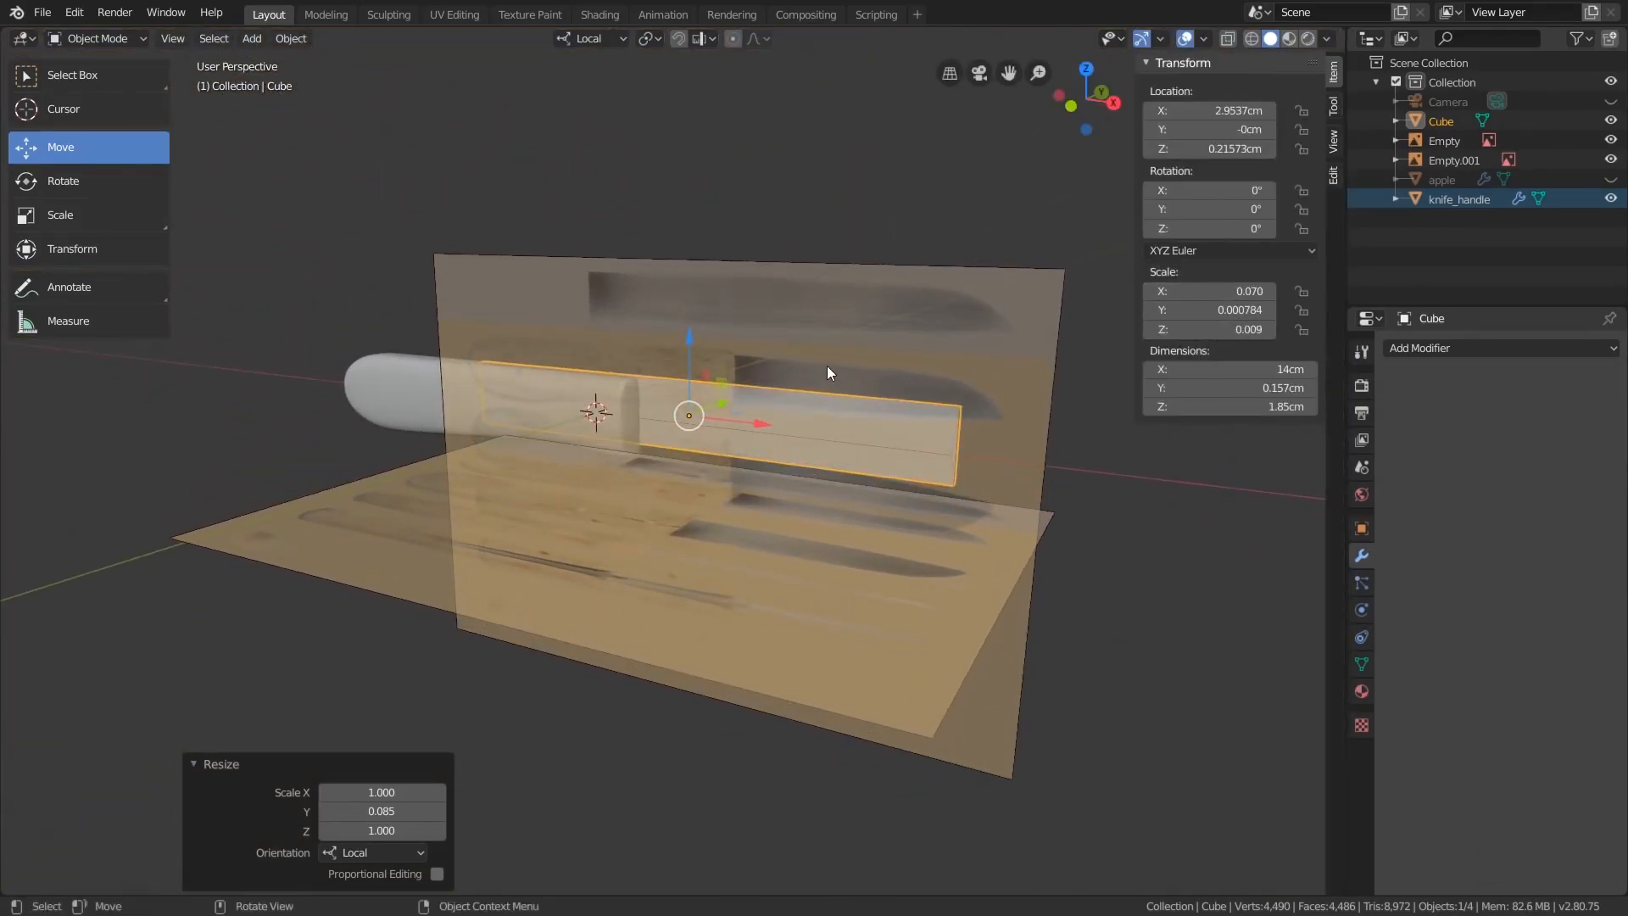
key(ctrl+a)
click(740, 366)
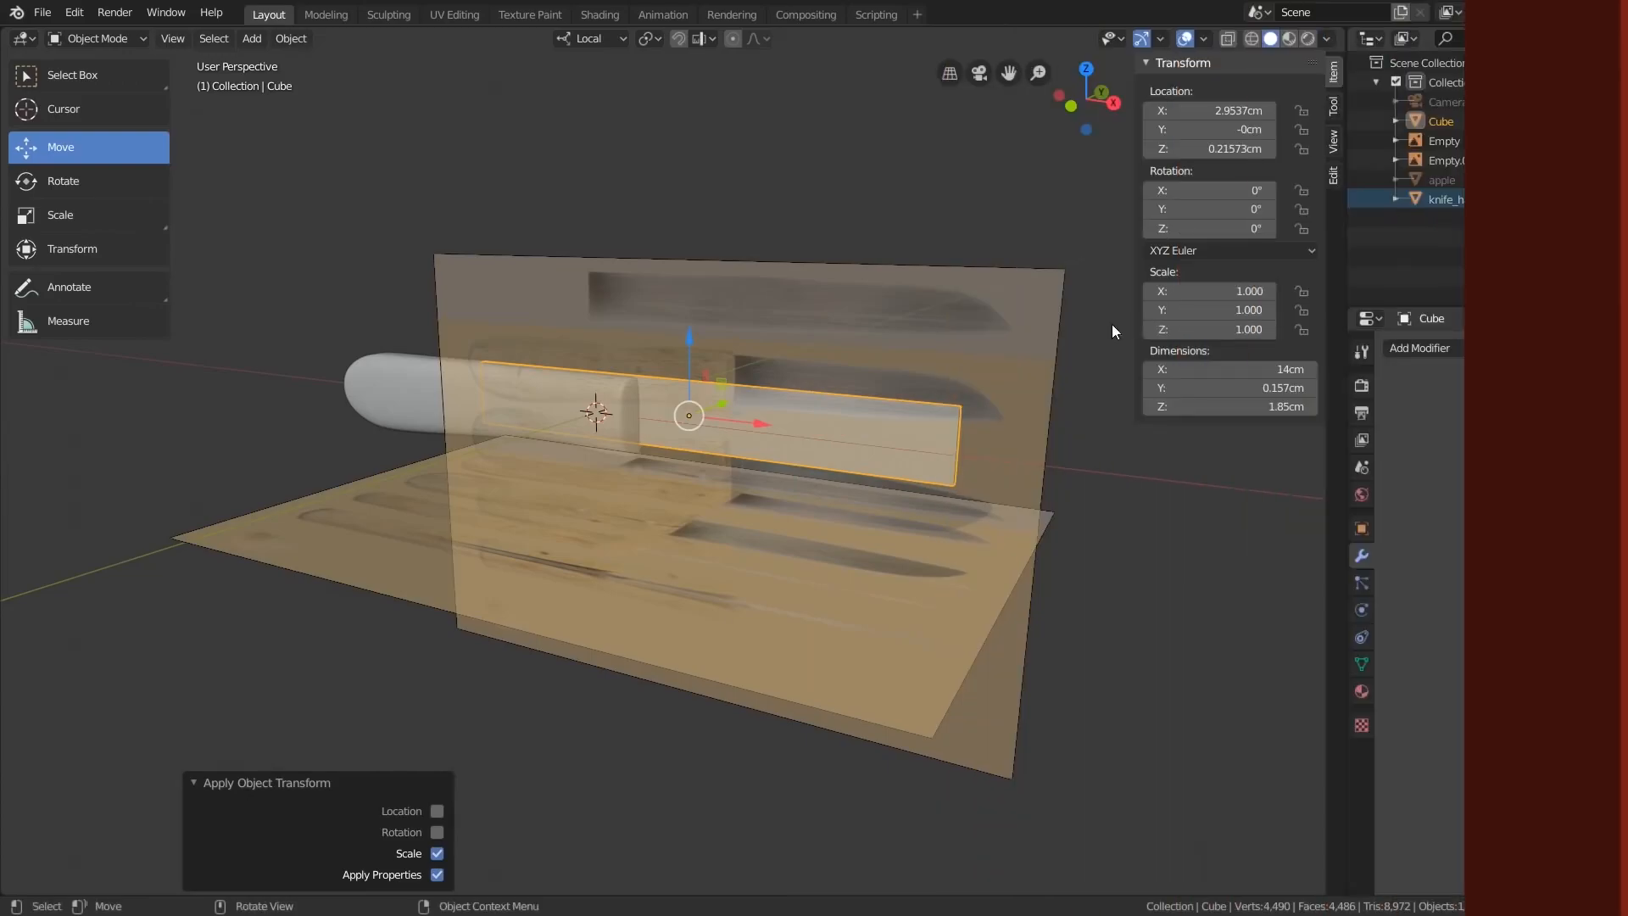
- Enter Edit Mode on the blade cube and turn on X-ray to see through the mesh
key(Tab)
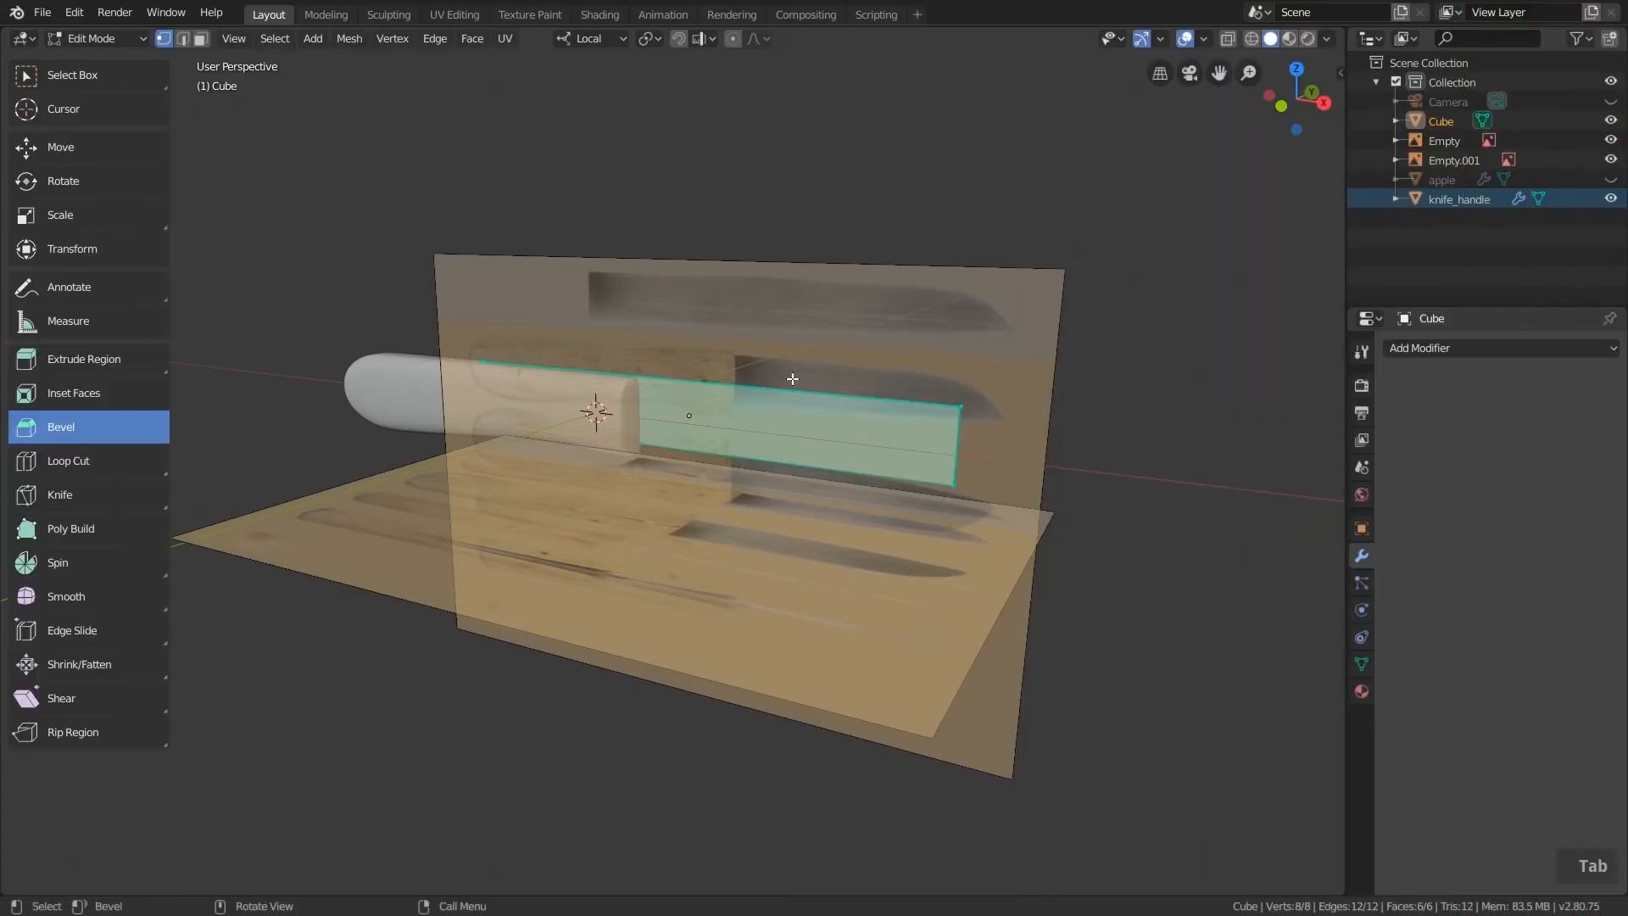
middle_drag(815, 398, 839, 390)
click(1228, 40)
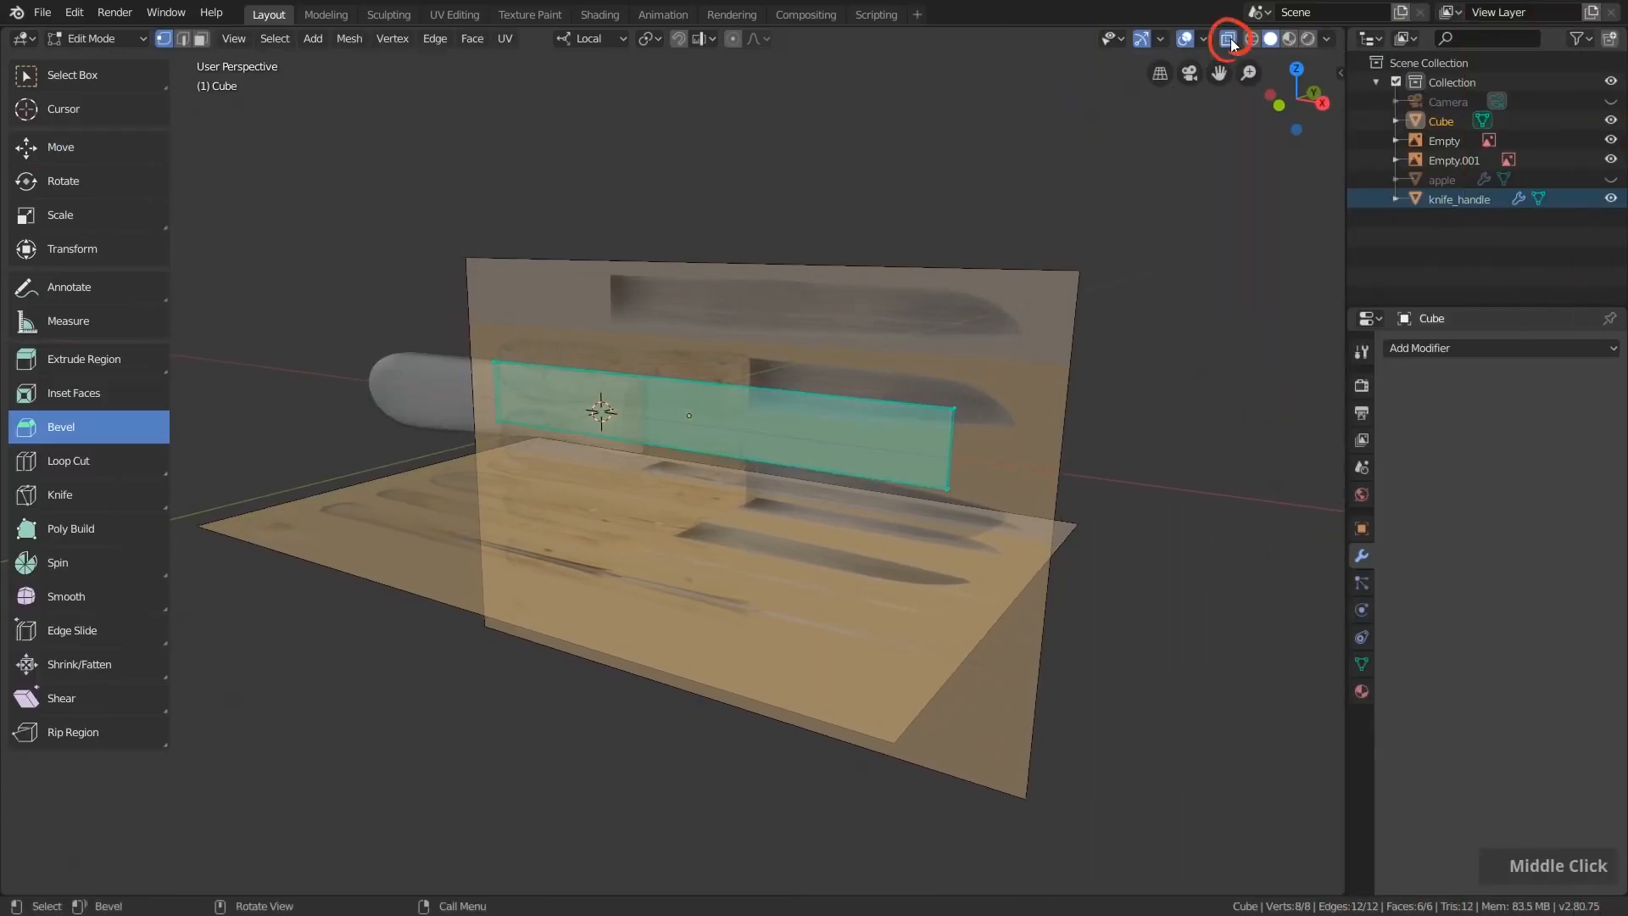
scroll(952, 453, up, 4)
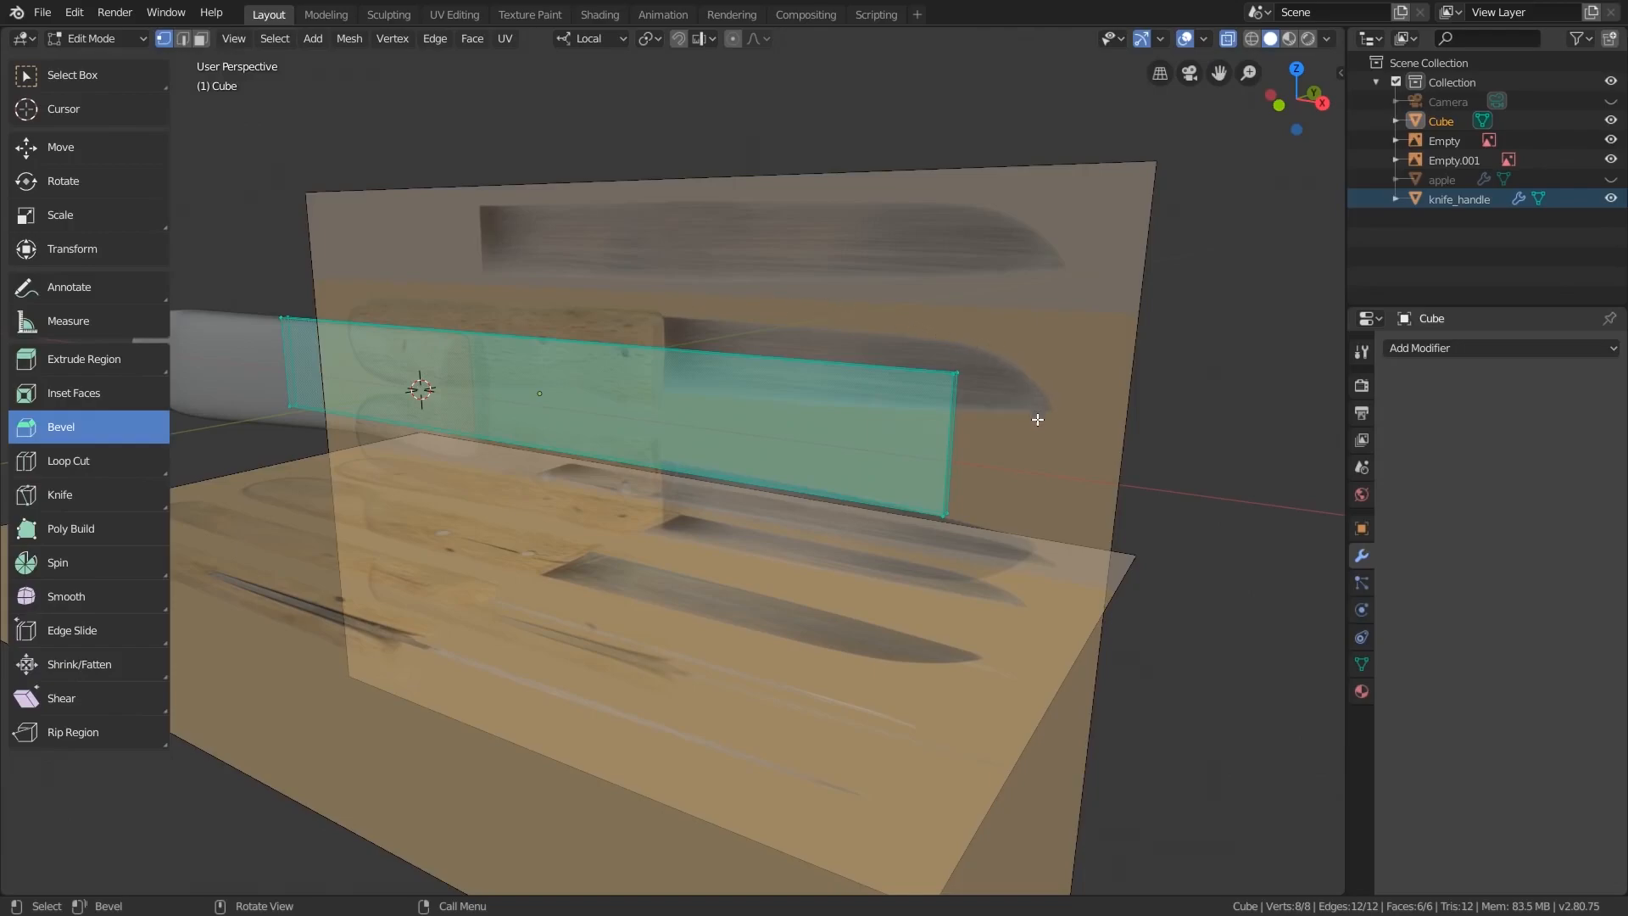
middle_drag(1013, 479, 714, 583)
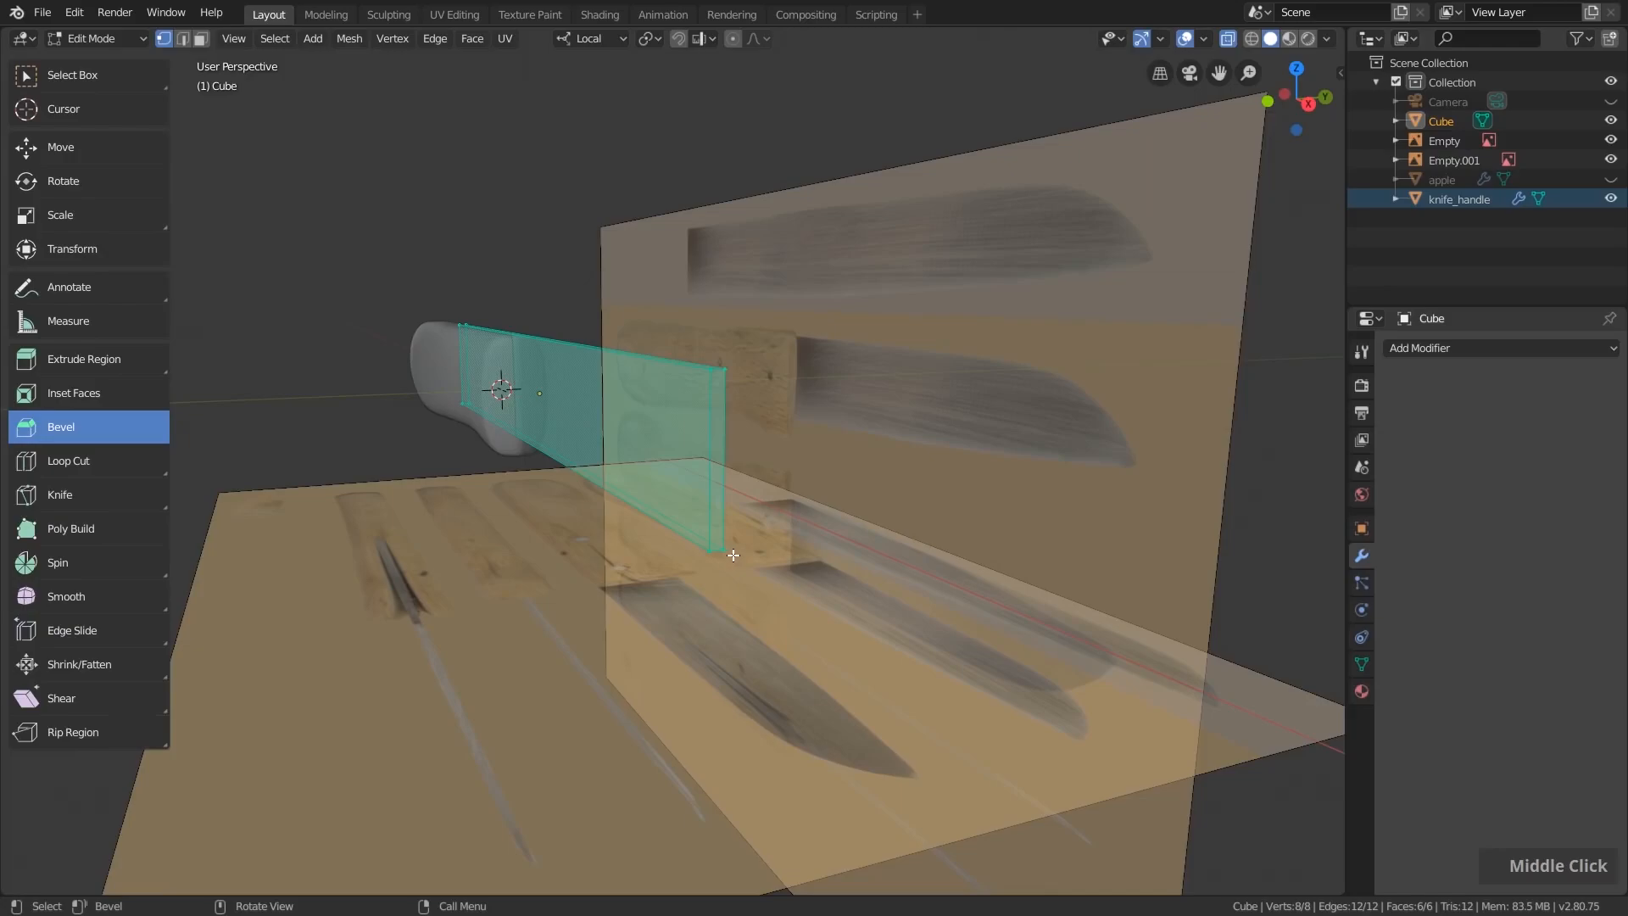
- Box-select the blade's four lower vertices and scale them to 0 along local Y to form a sharp cutting edge
click(734, 555)
click(63, 76)
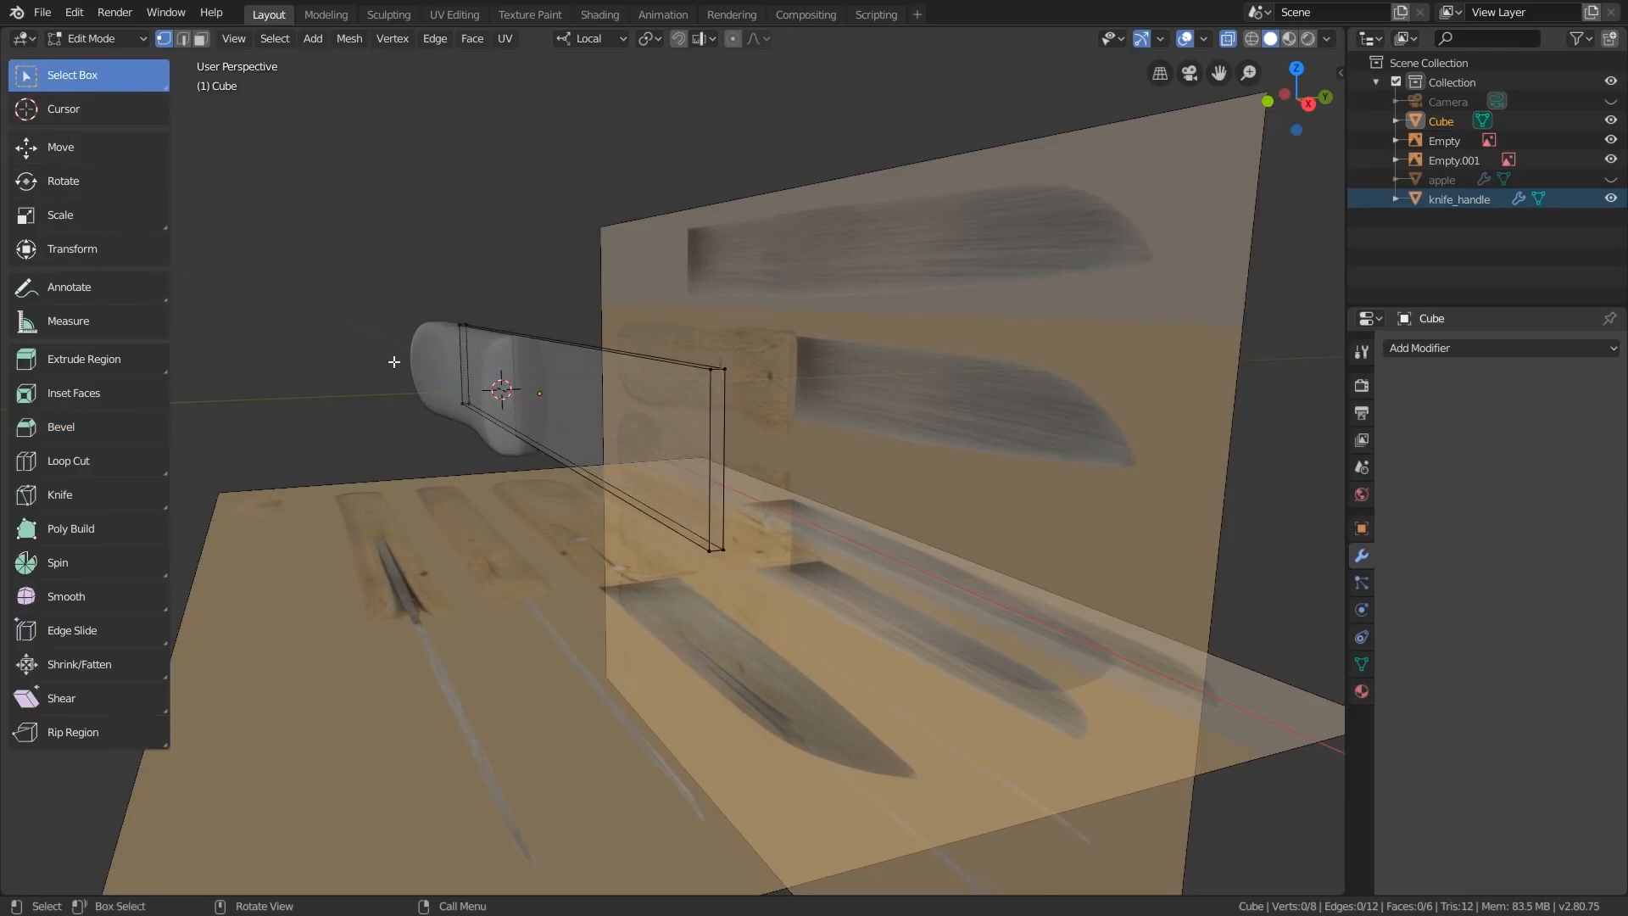
drag(402, 397, 749, 598)
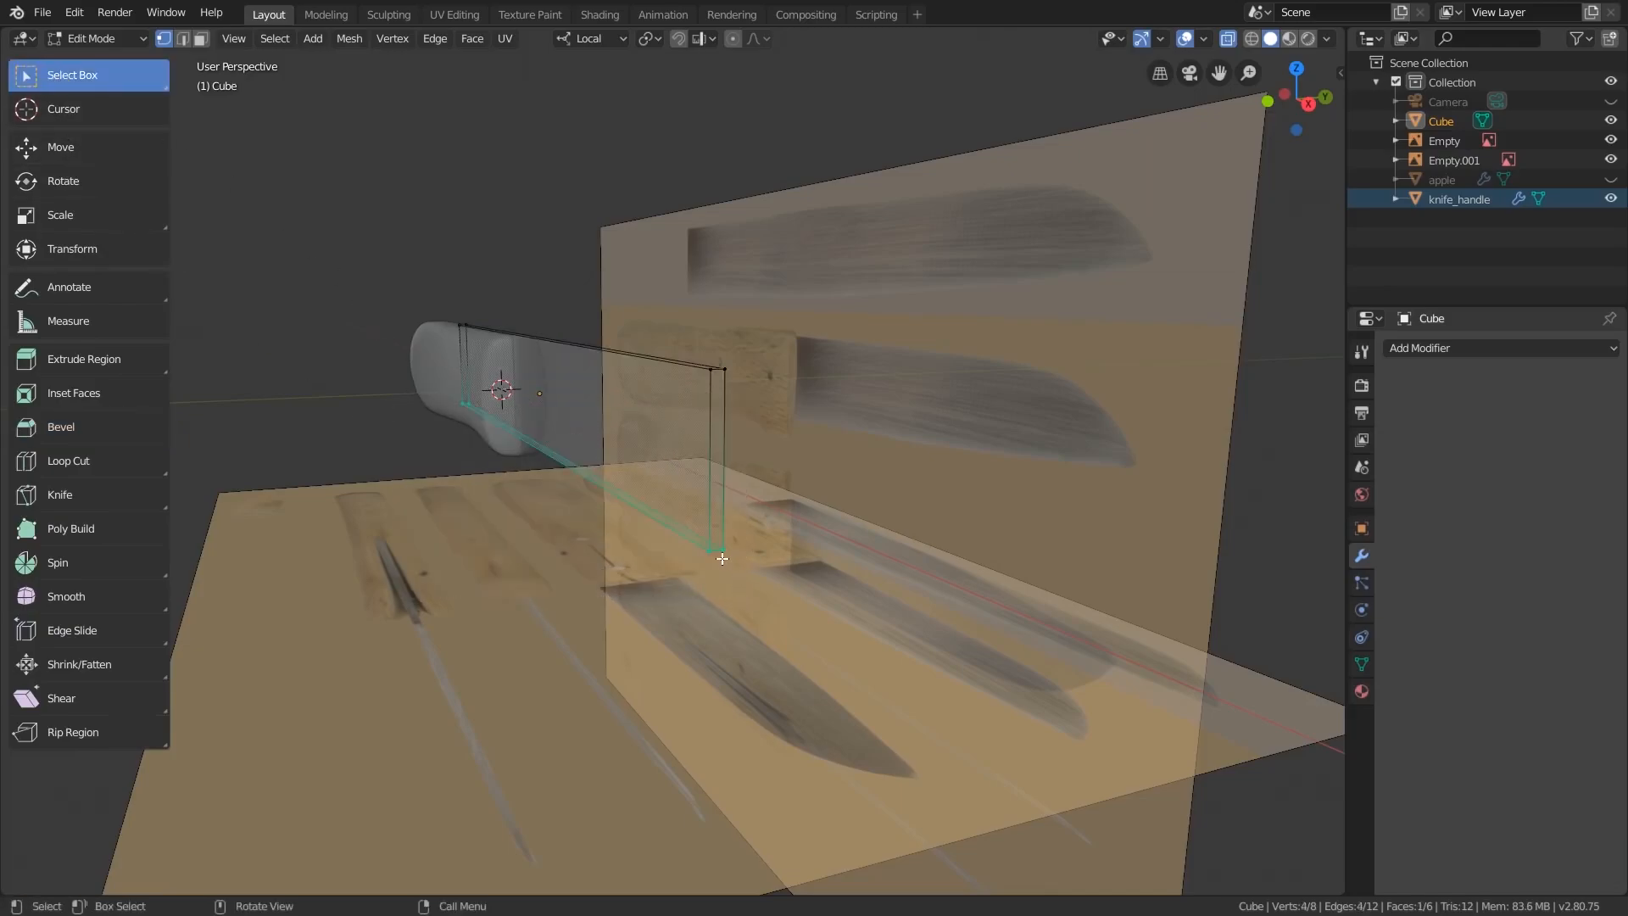
scroll(688, 586, up, 3)
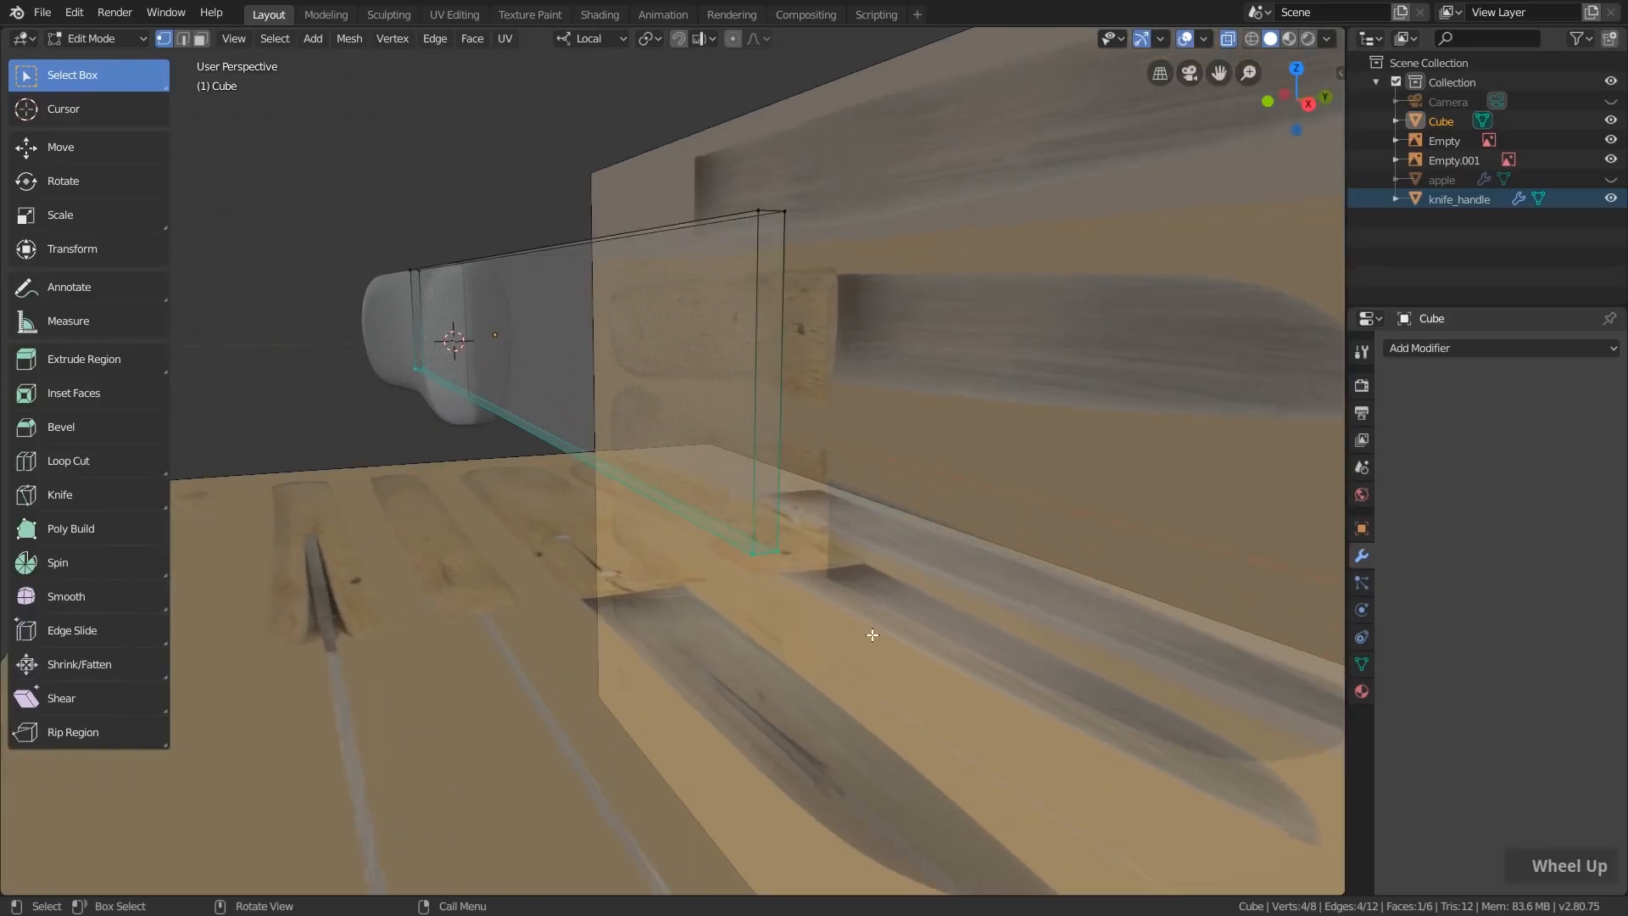
key(s)
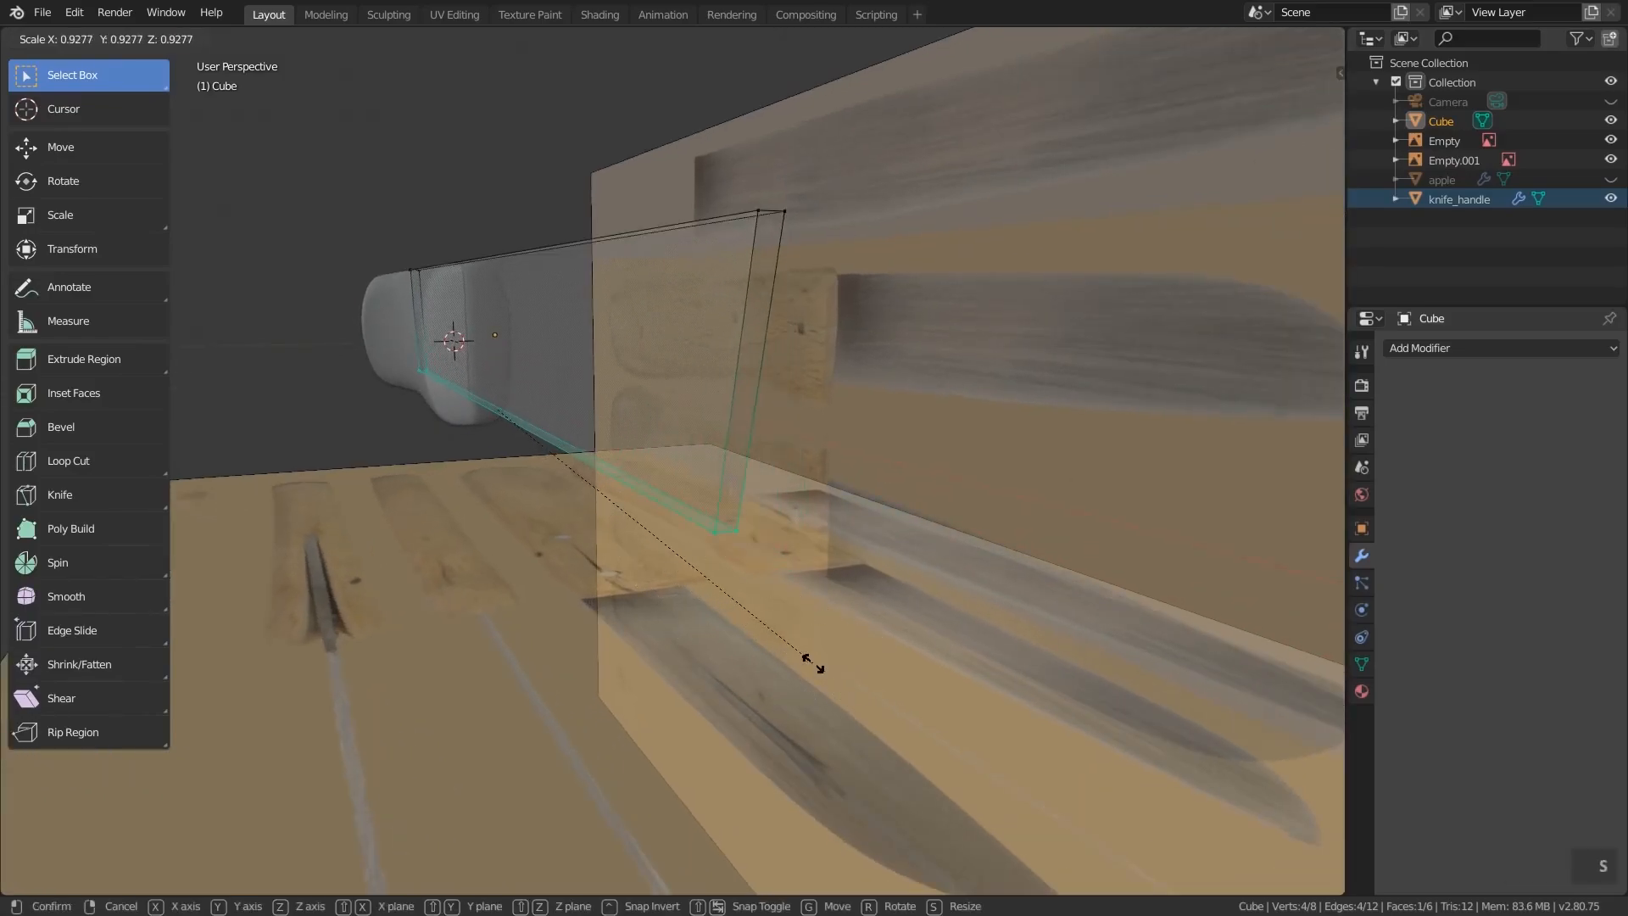
key(y)
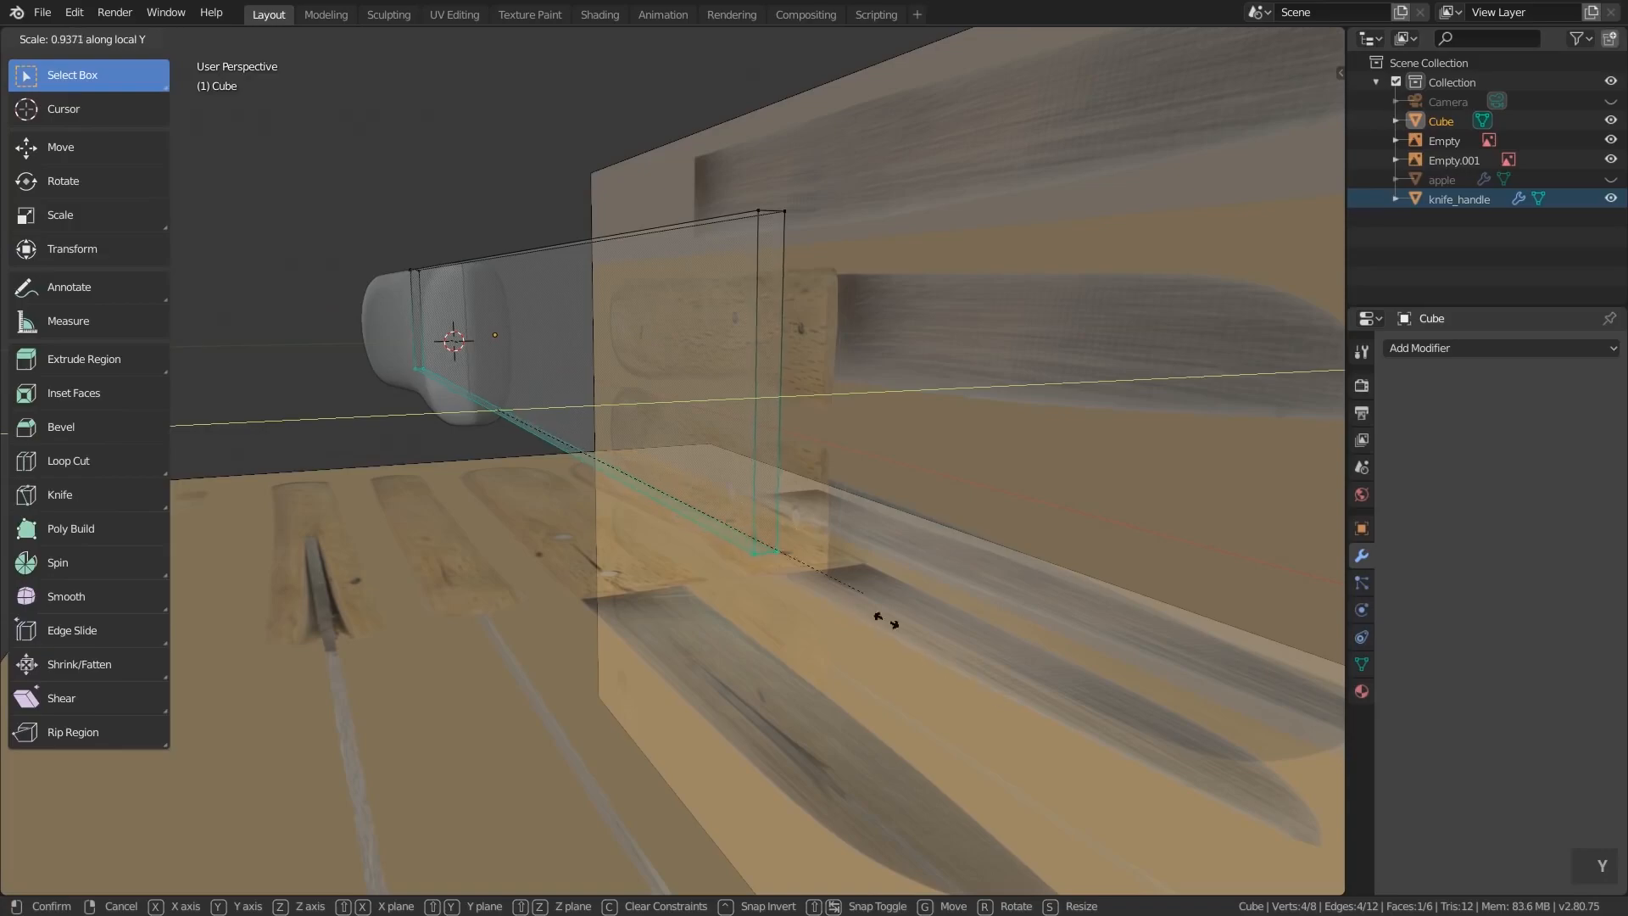
text(0)
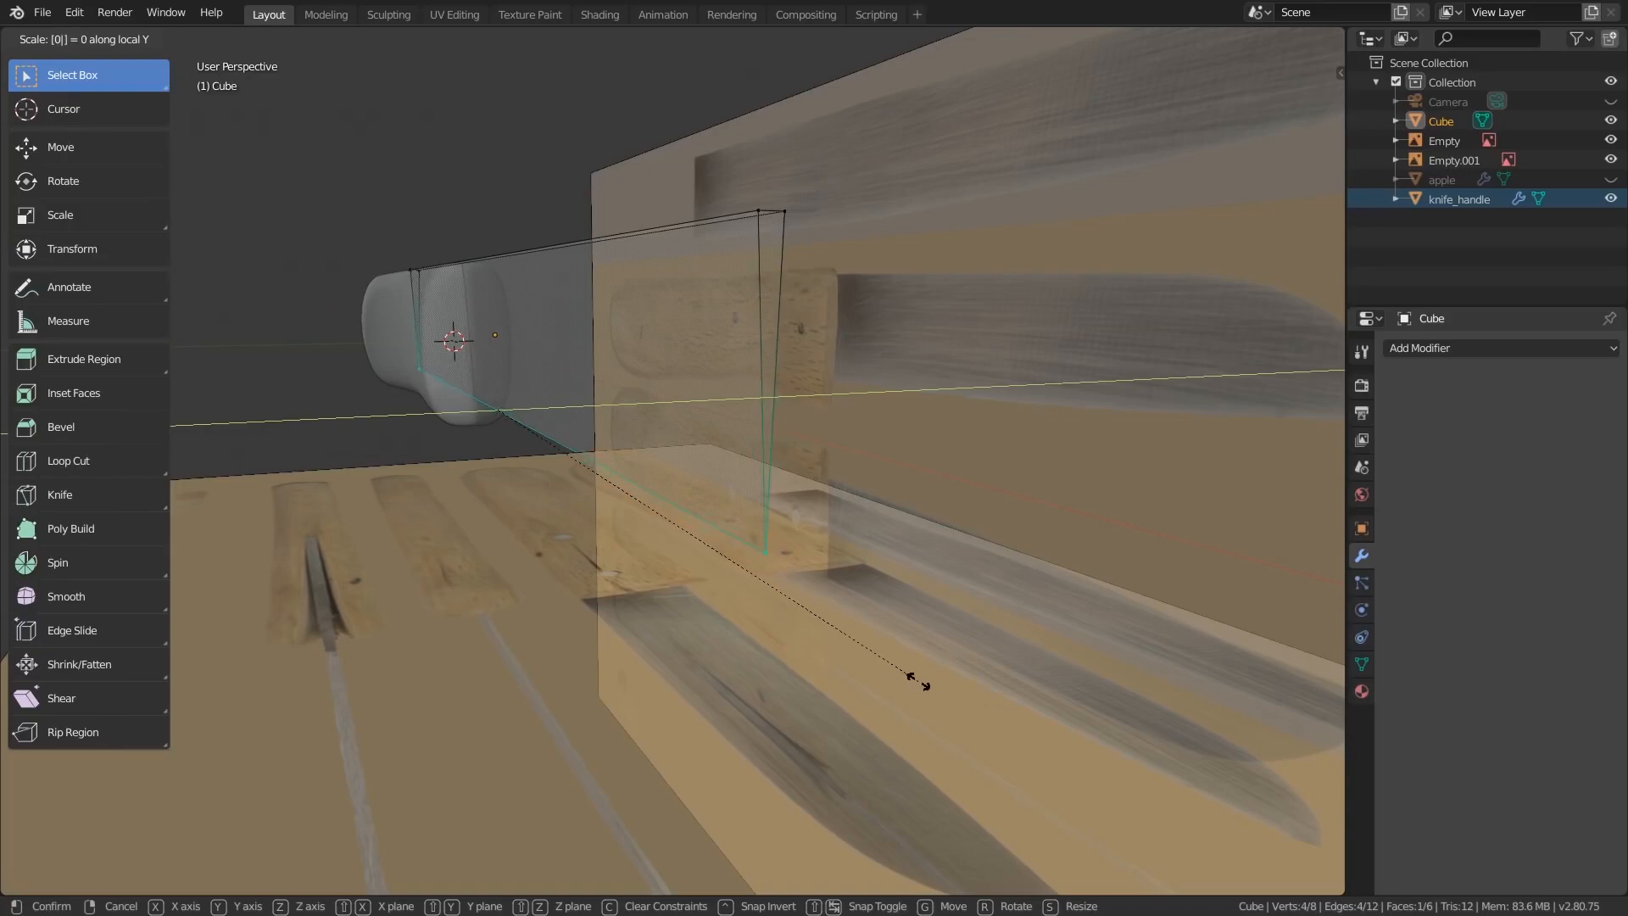
key(Return)
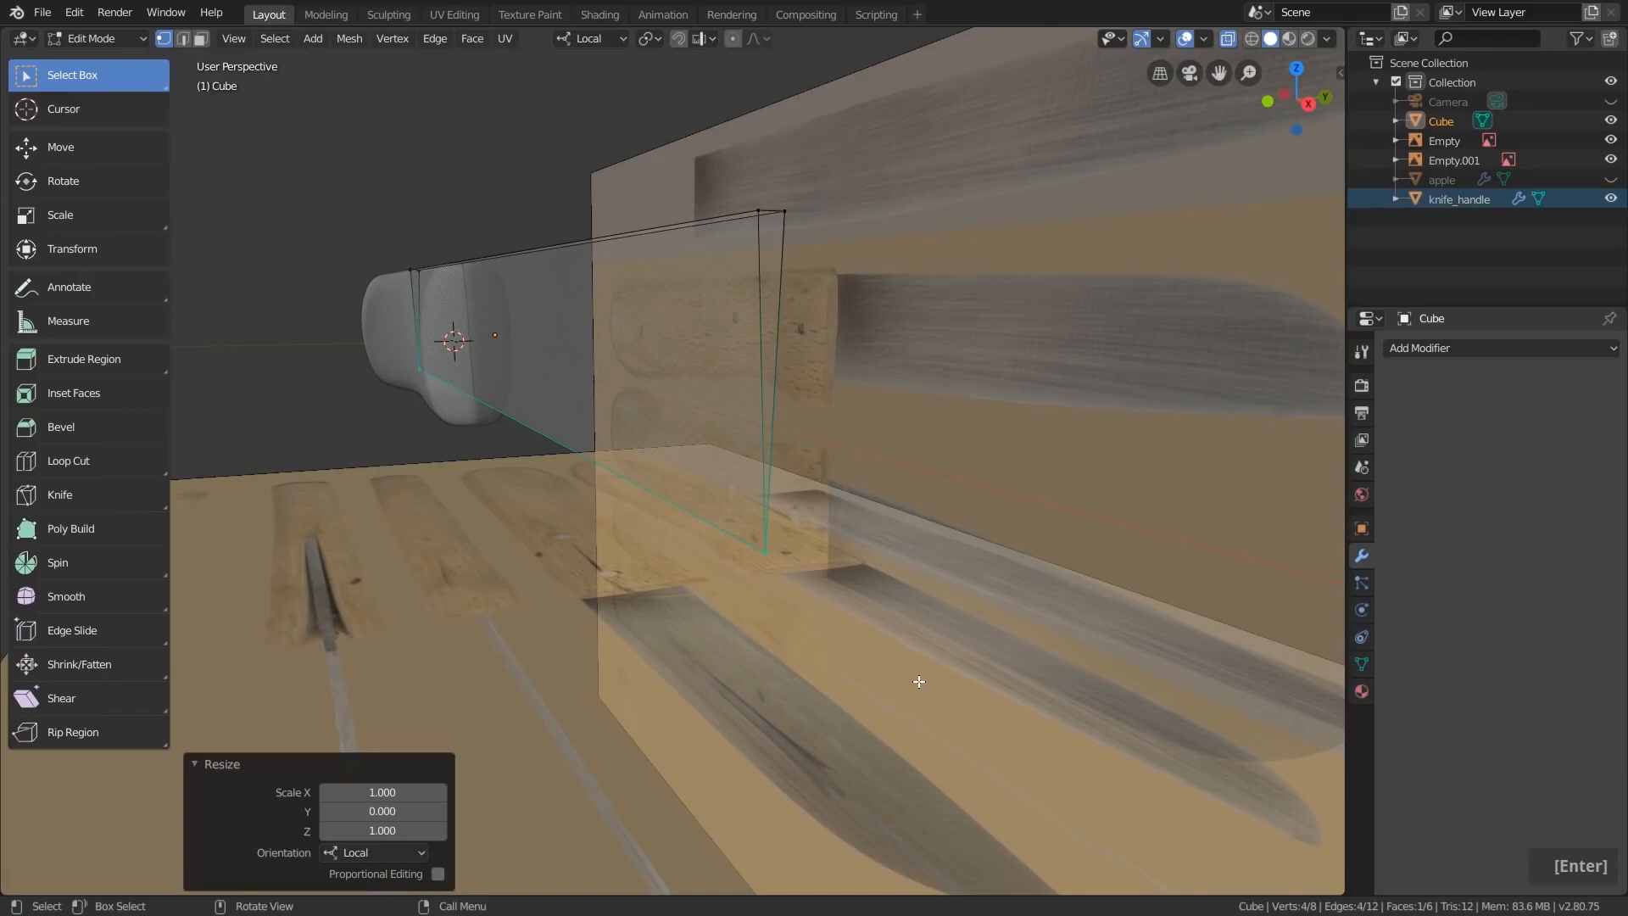
- Test-move one vertex at the blade's lower tip corner to check whether the overlapping vertices are still separate, and cancel
scroll(774, 572, down, 1)
scroll(774, 571, up, 1)
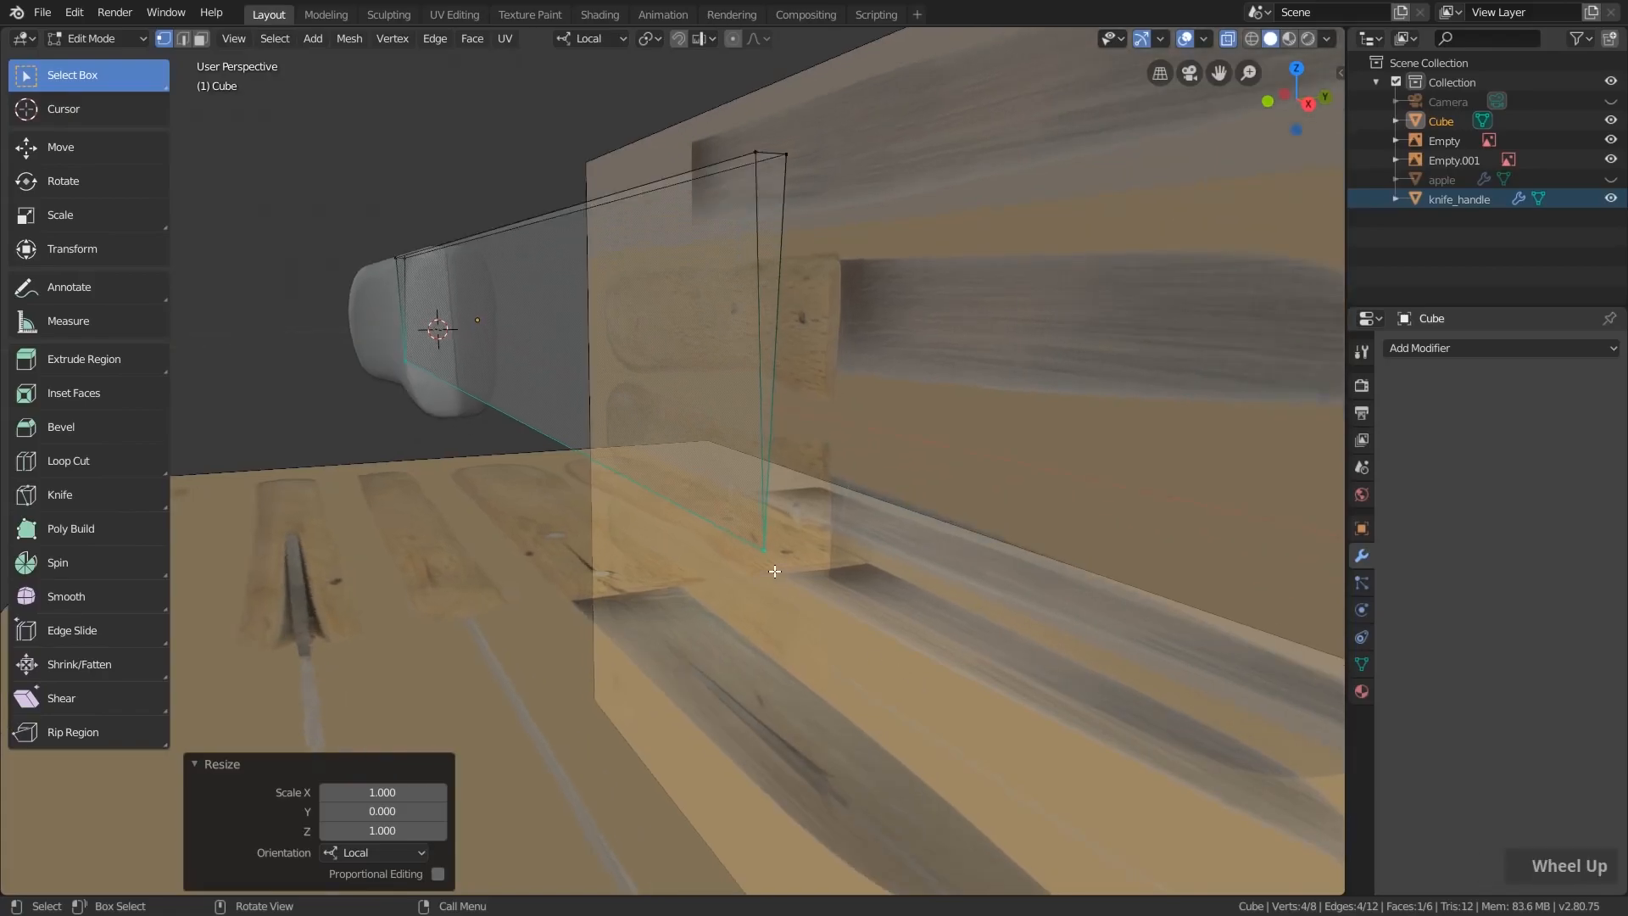
click(765, 555)
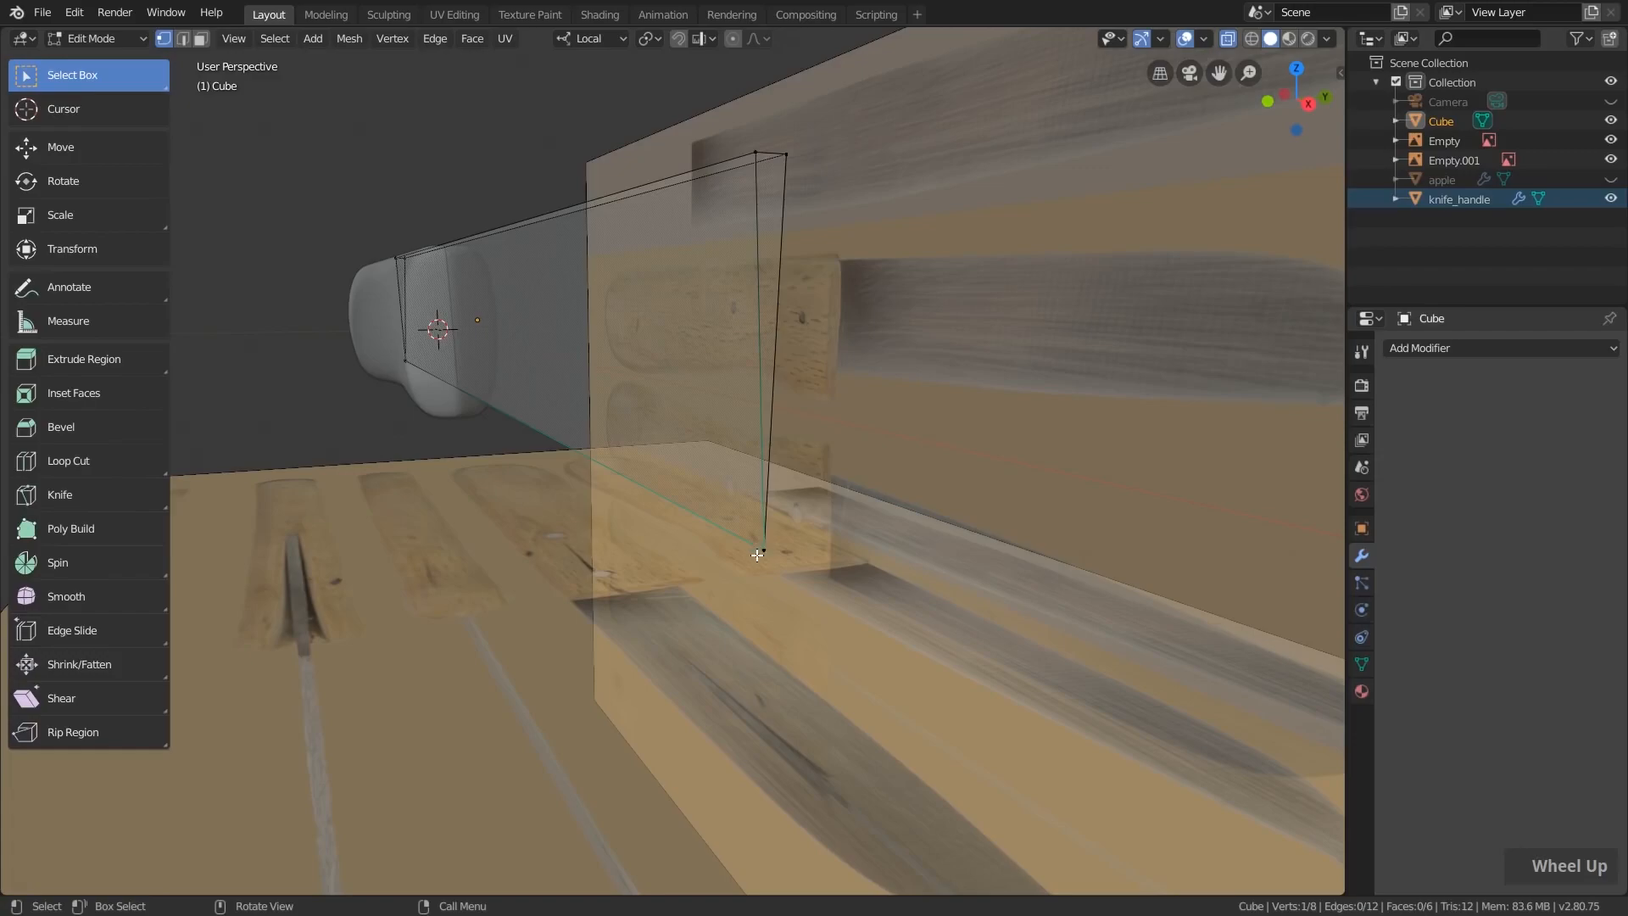
key(g)
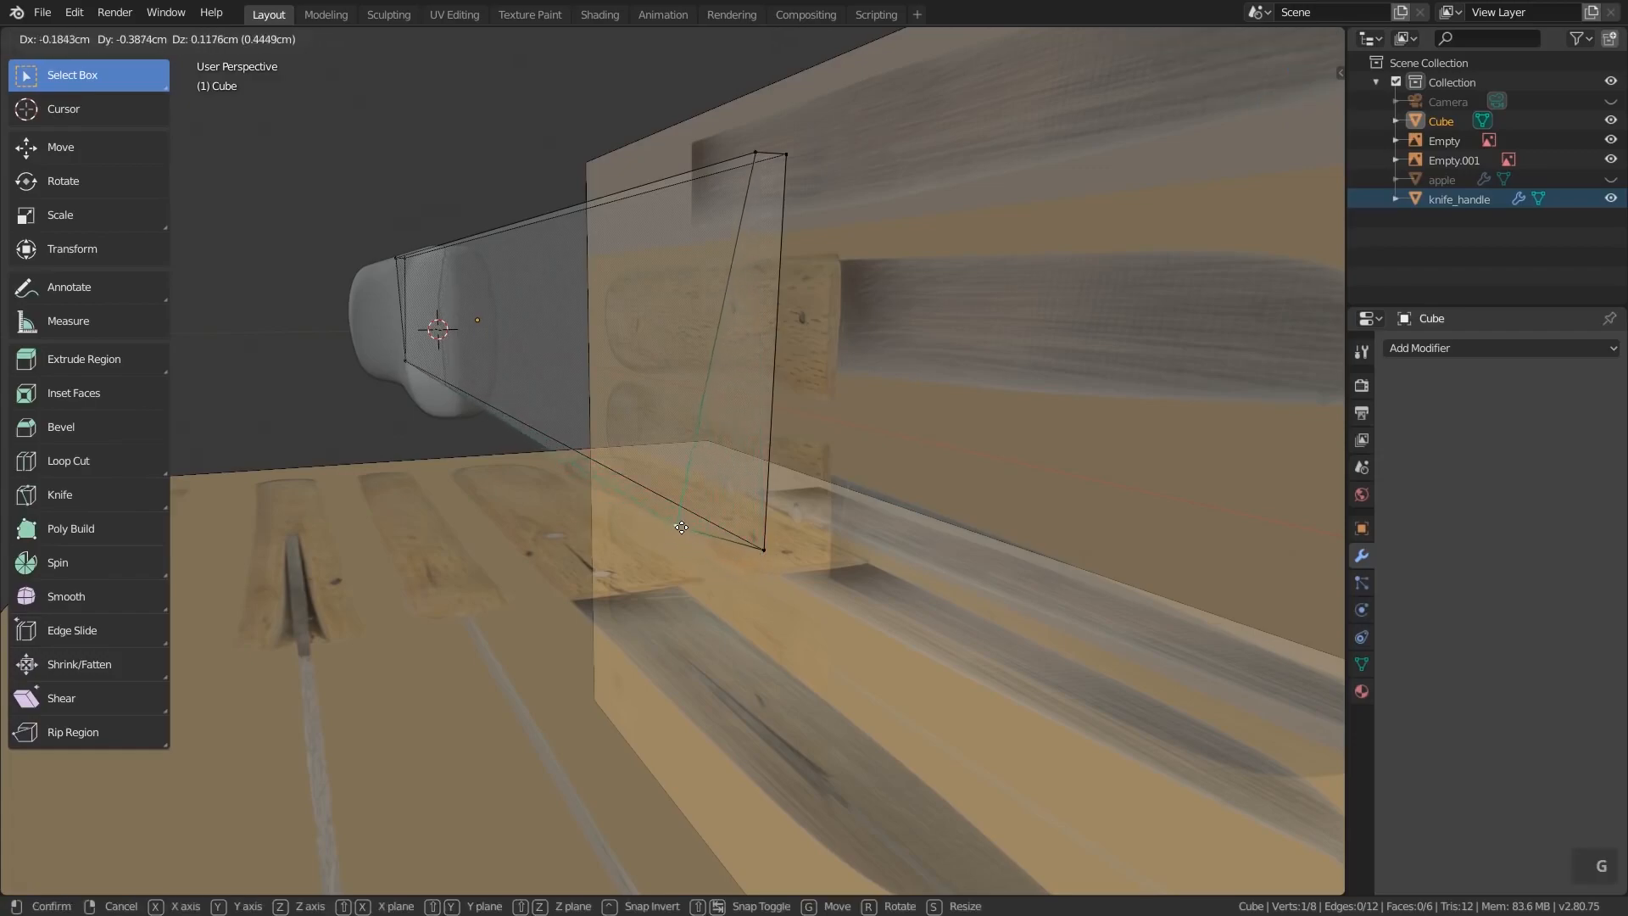
right_click(773, 571)
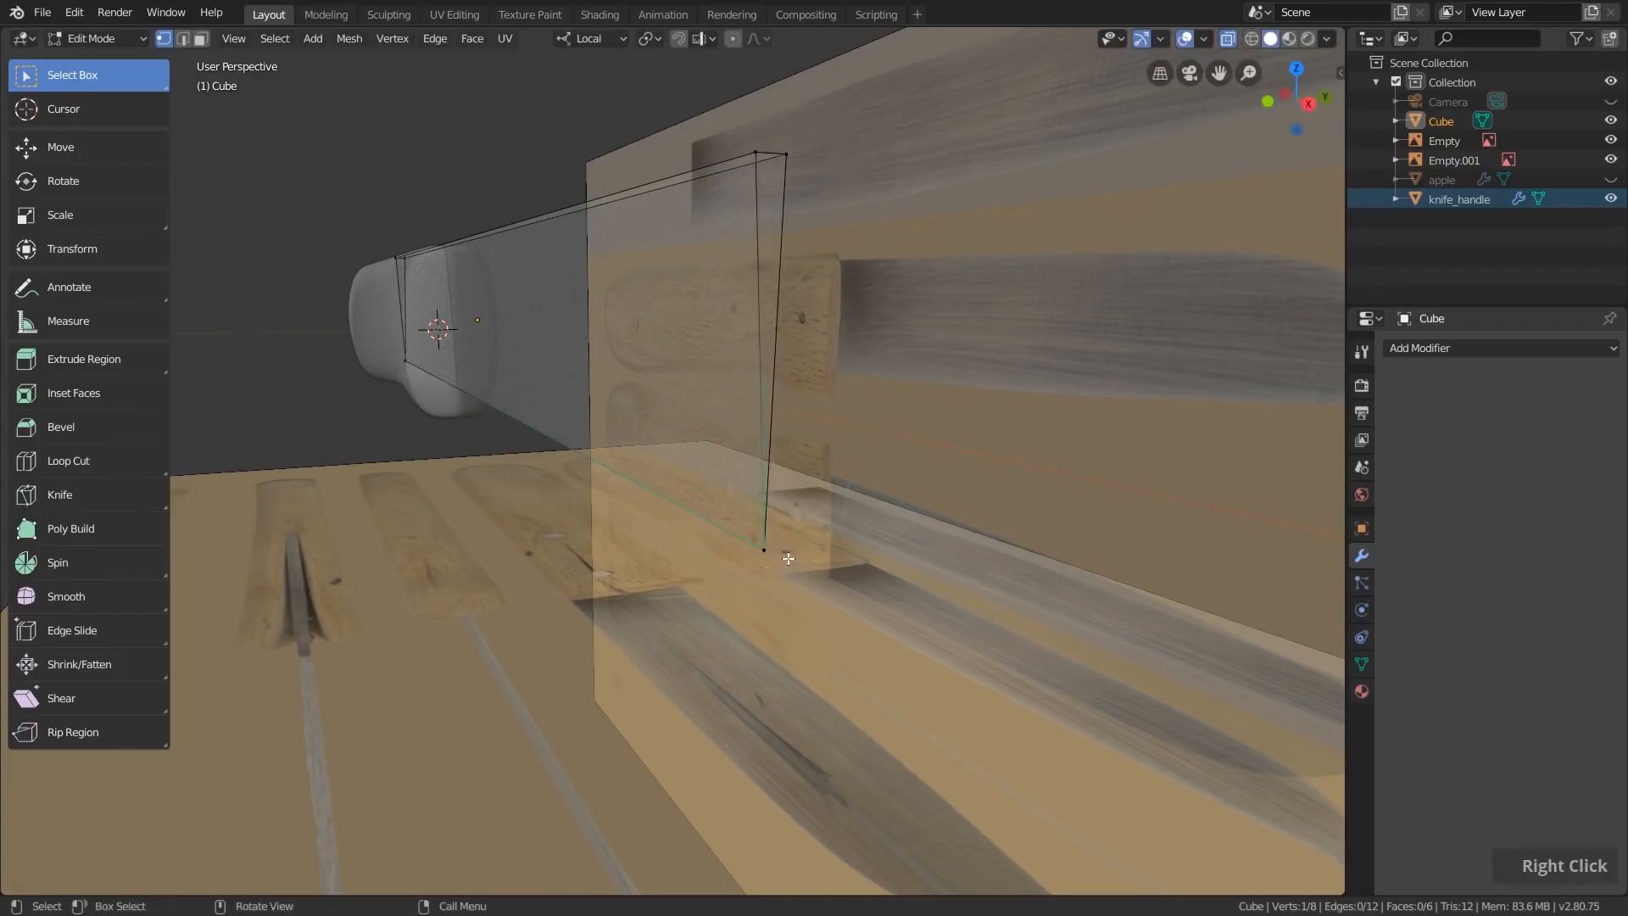
- Reselect the four vertices of the blade's lower edge and merge them by distance (0.001 cm)
drag(572, 513, 411, 409)
drag(328, 339, 876, 606)
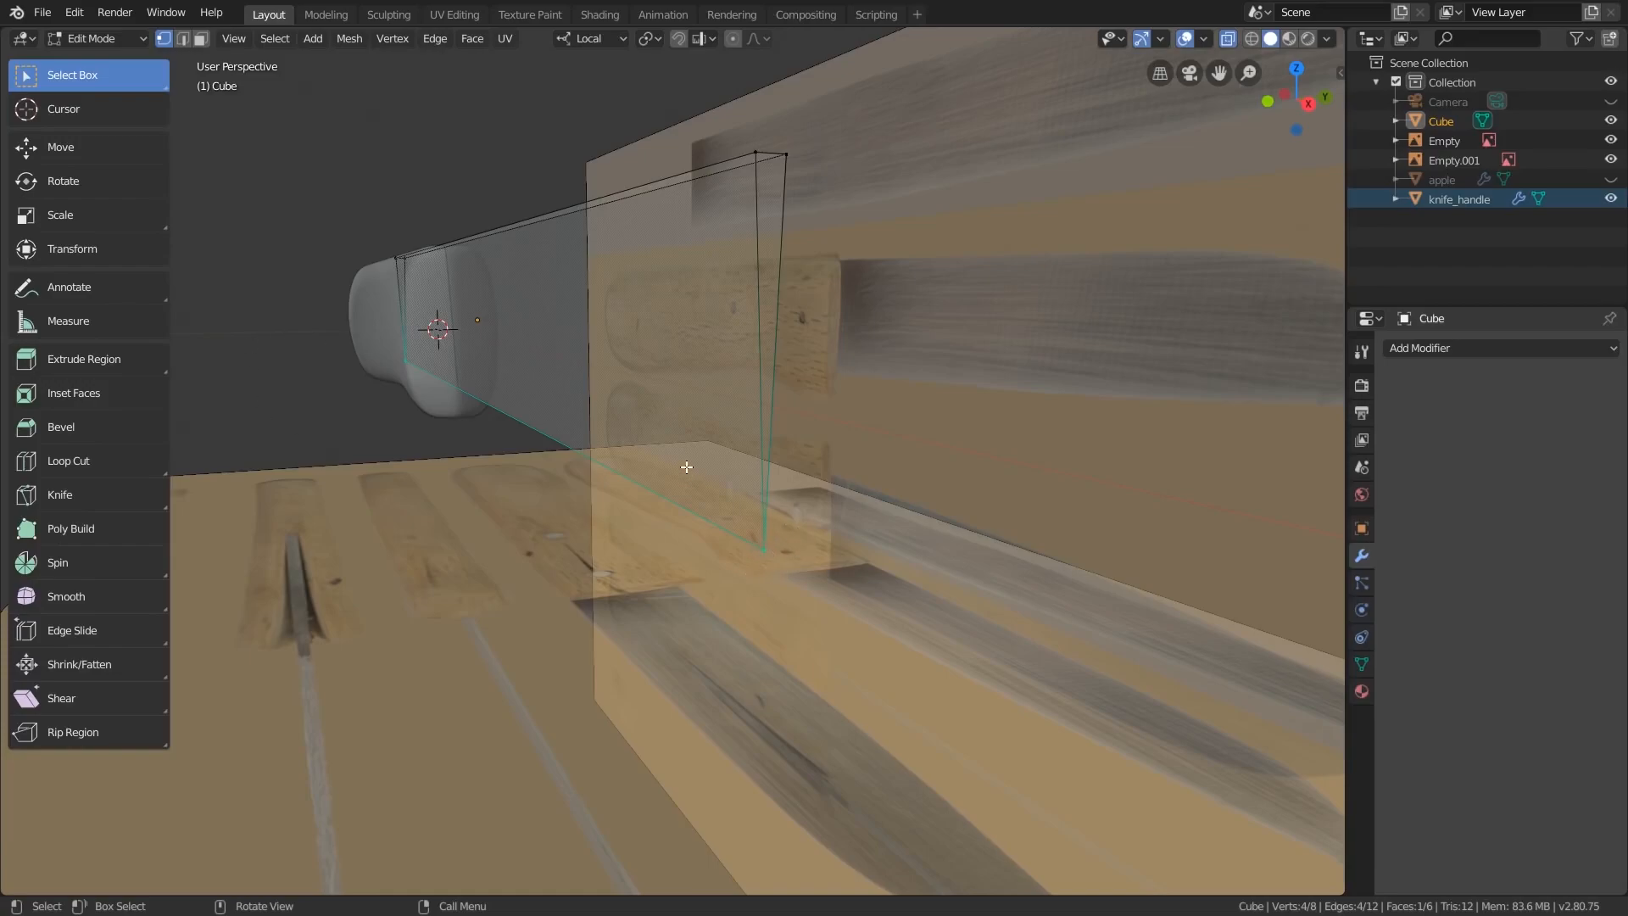
click(388, 40)
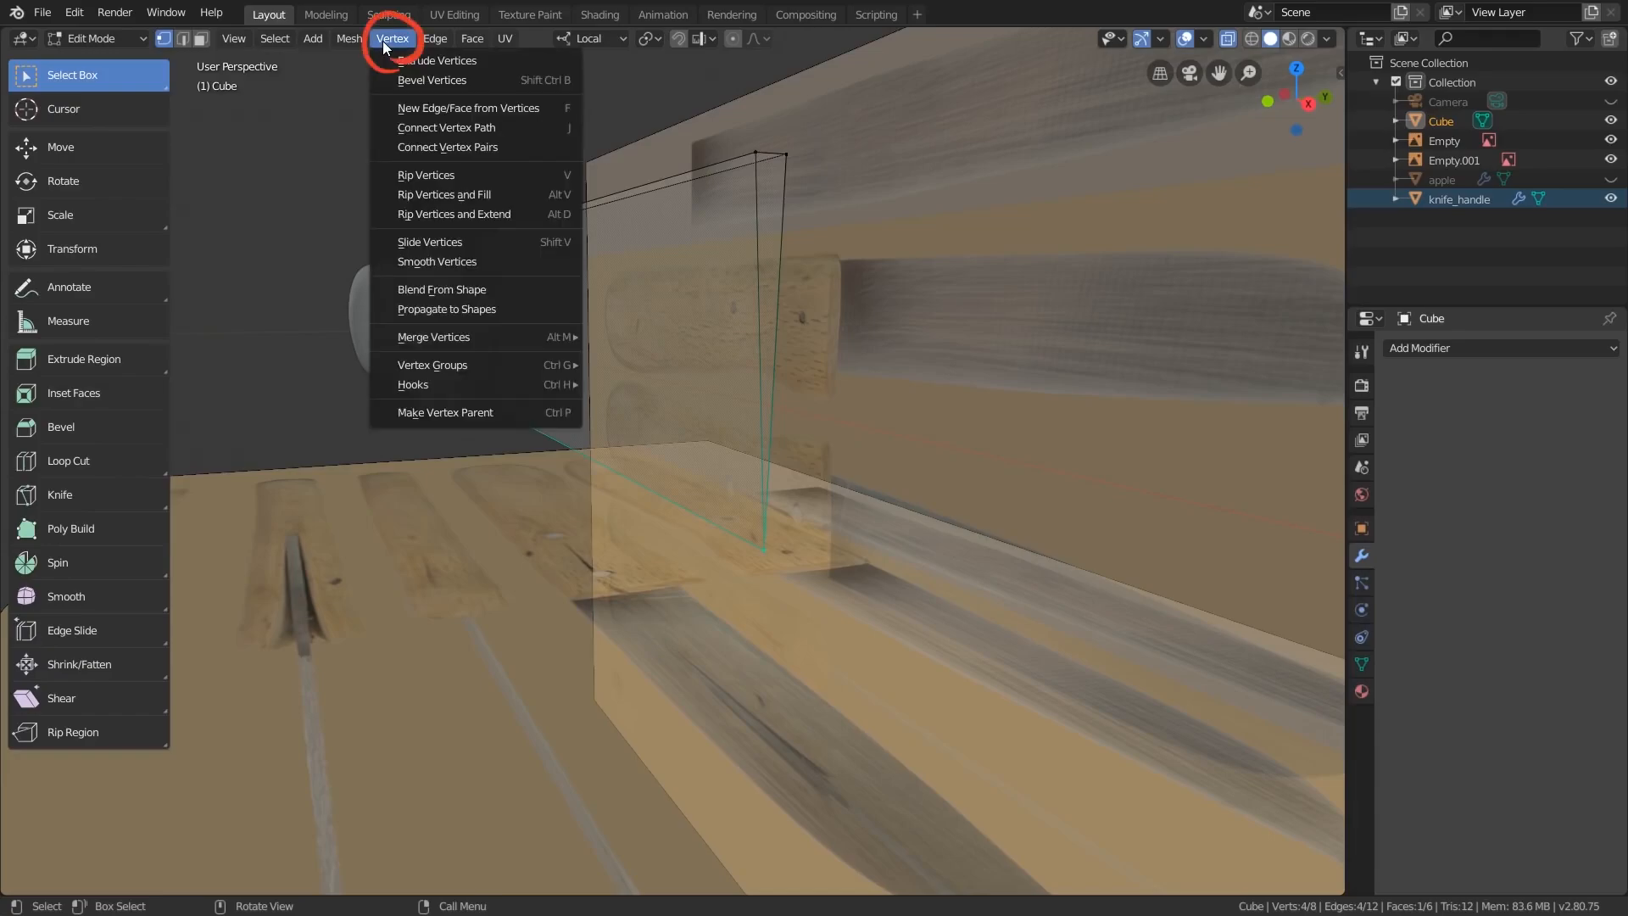
mouse_move(457, 341)
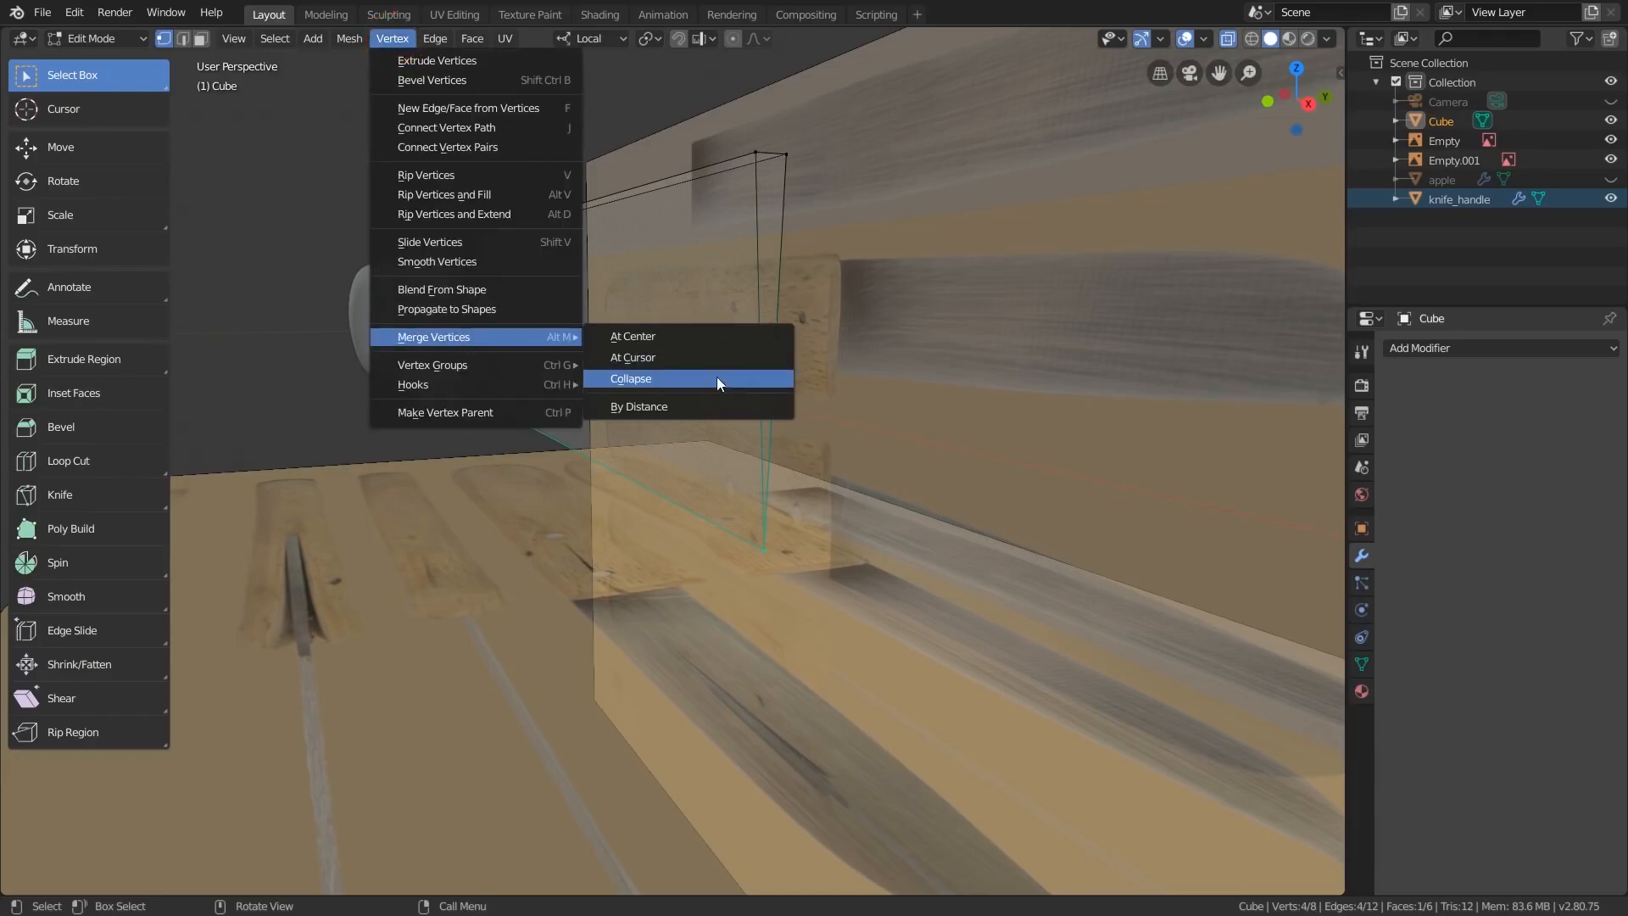
click(712, 408)
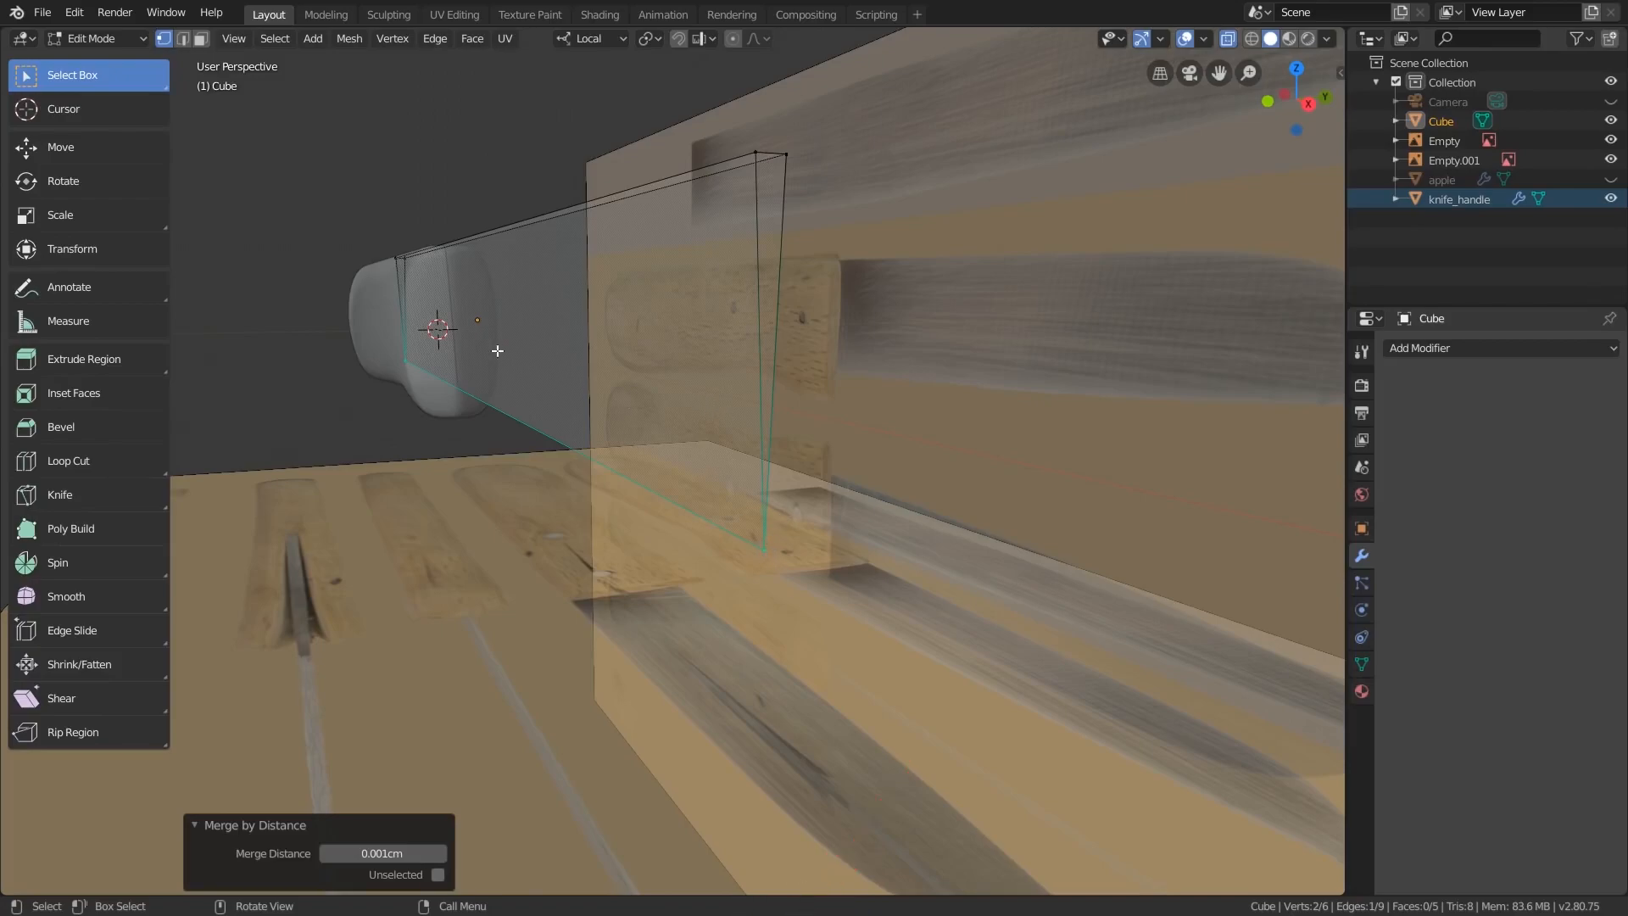
- Test-move the merged vertices at both ends of the lower edge to check the merge, cancelling each move
click(408, 363)
key(g)
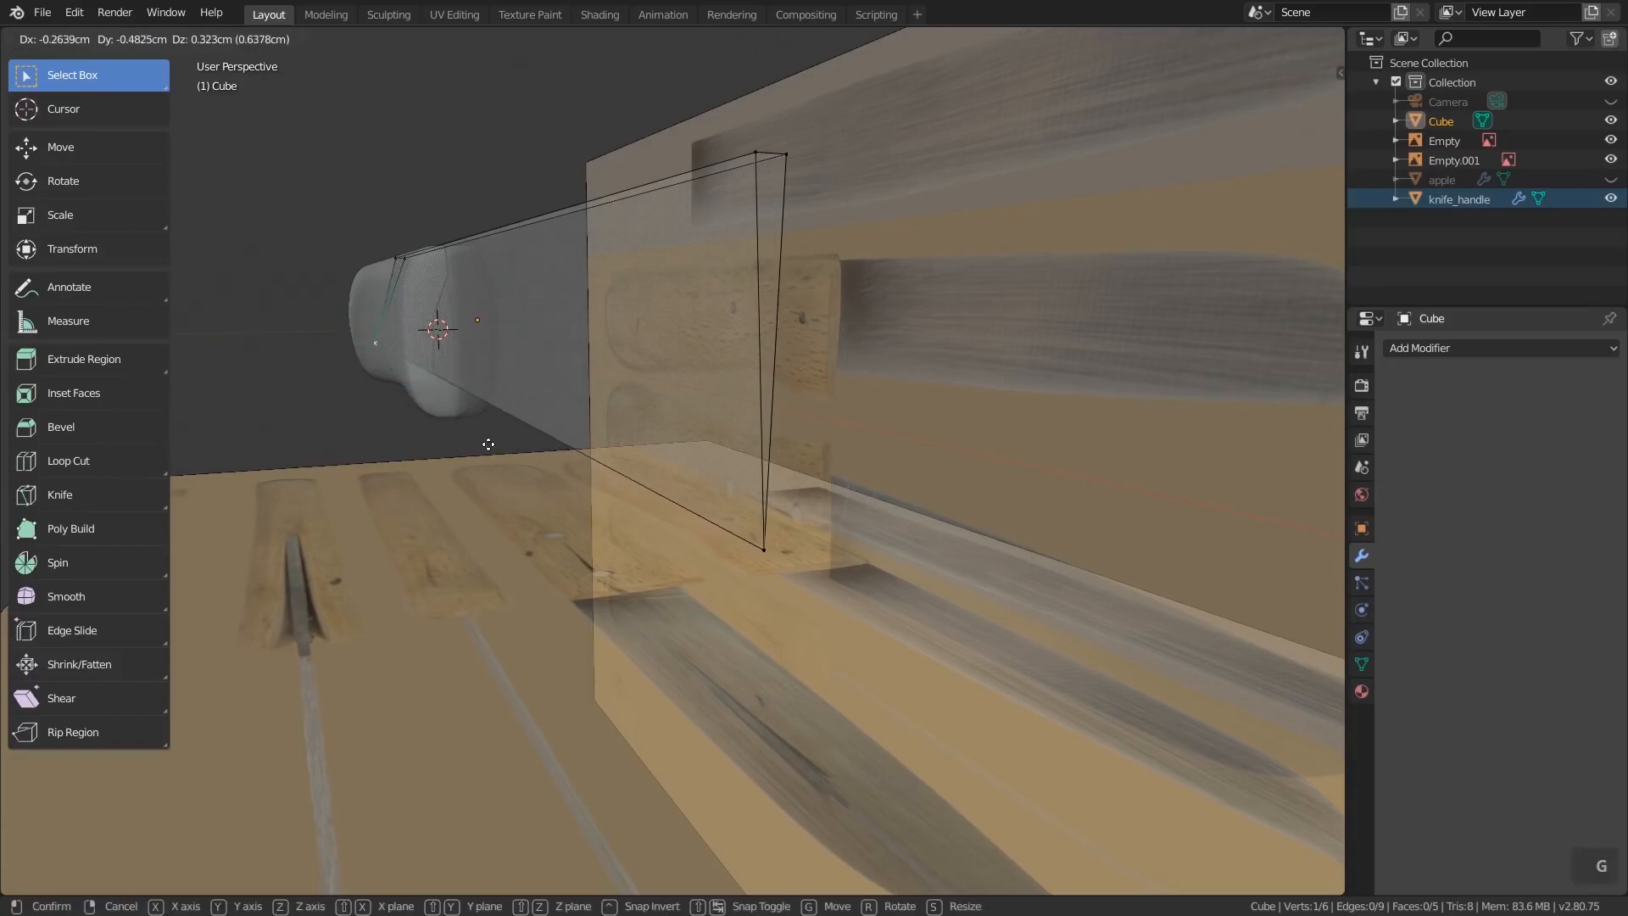
right_click(512, 455)
click(740, 535)
key(g)
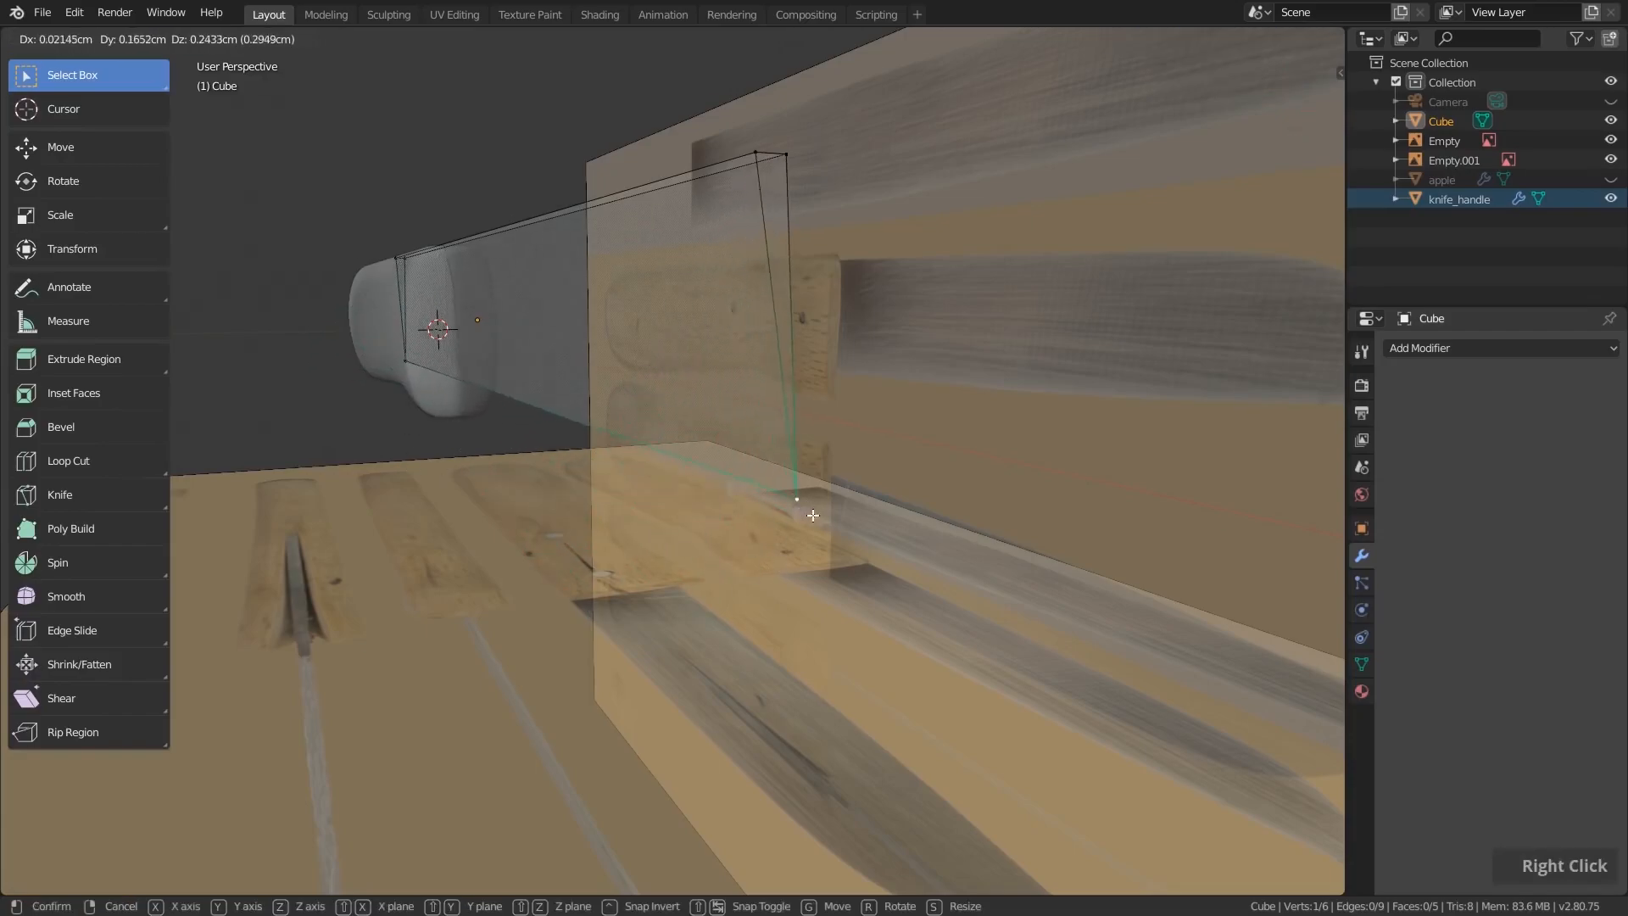
right_click(809, 517)
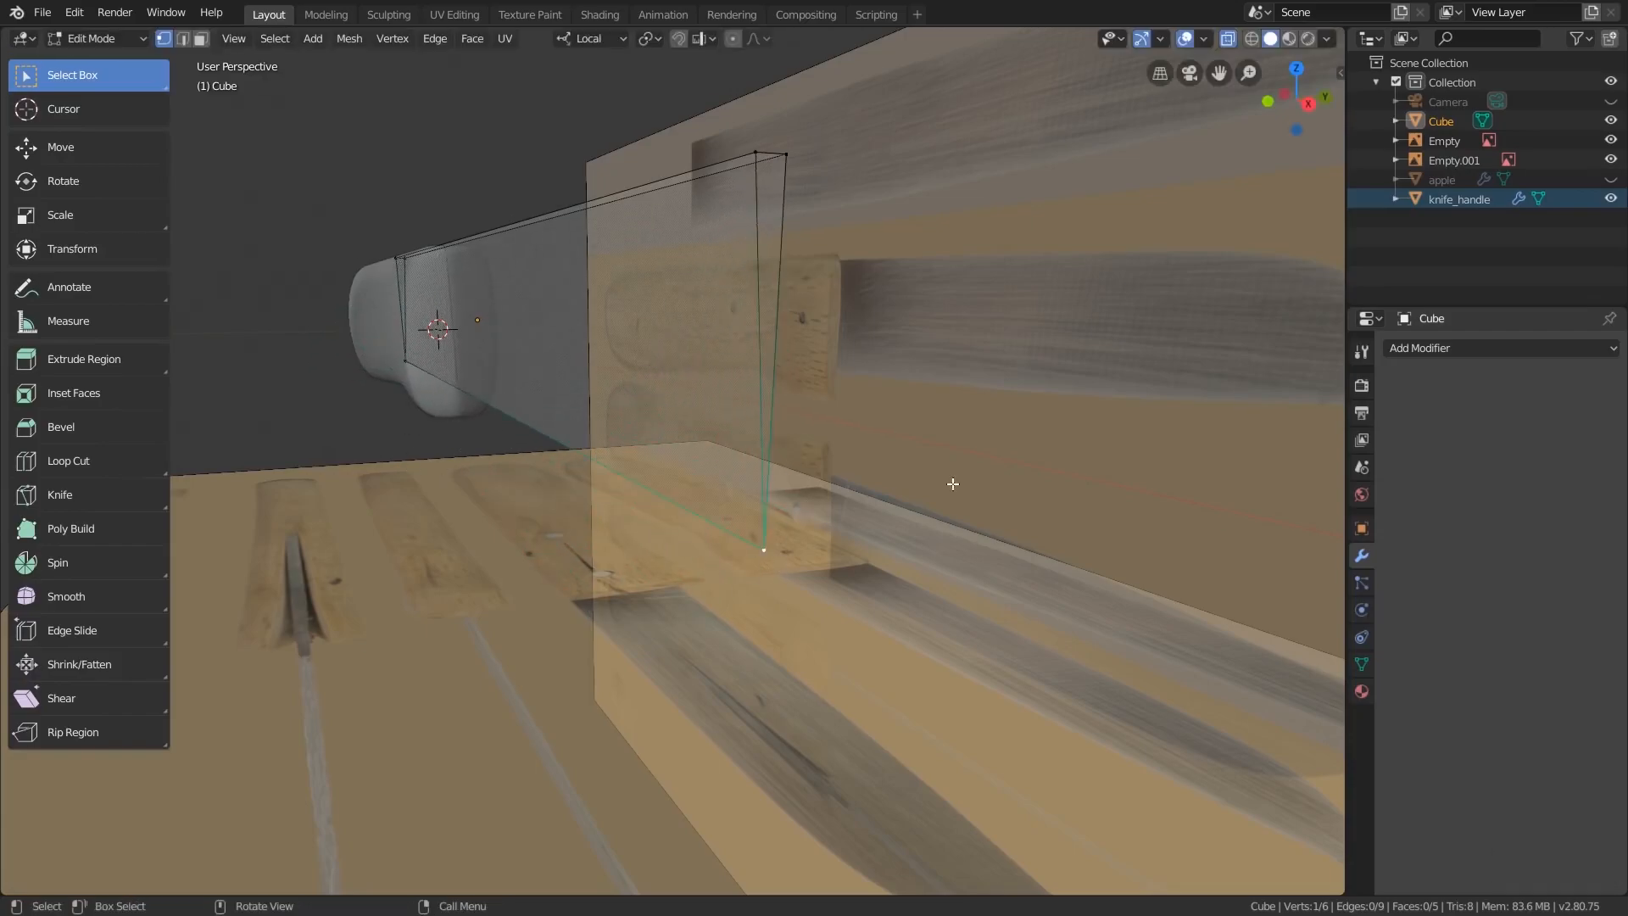
- In front view, add one vertical loop cut at the handle's end (factor 0.218) and one mid-blade (factor 0.053)
key(KP_1)
scroll(919, 485, up, 4)
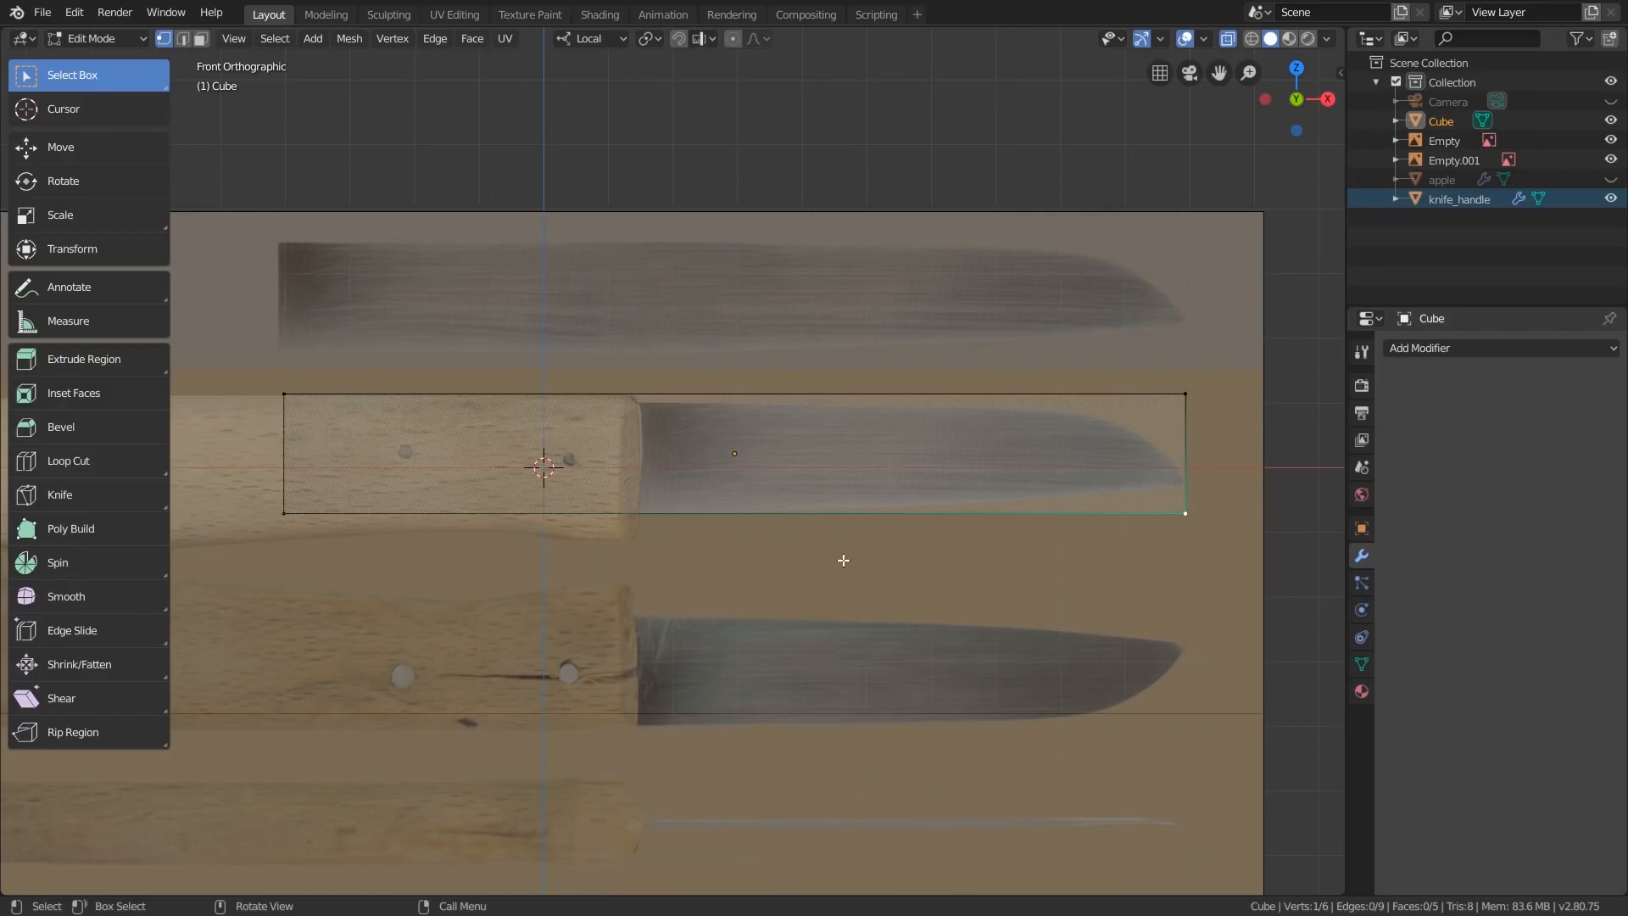
key(ctrl+r)
click(711, 501)
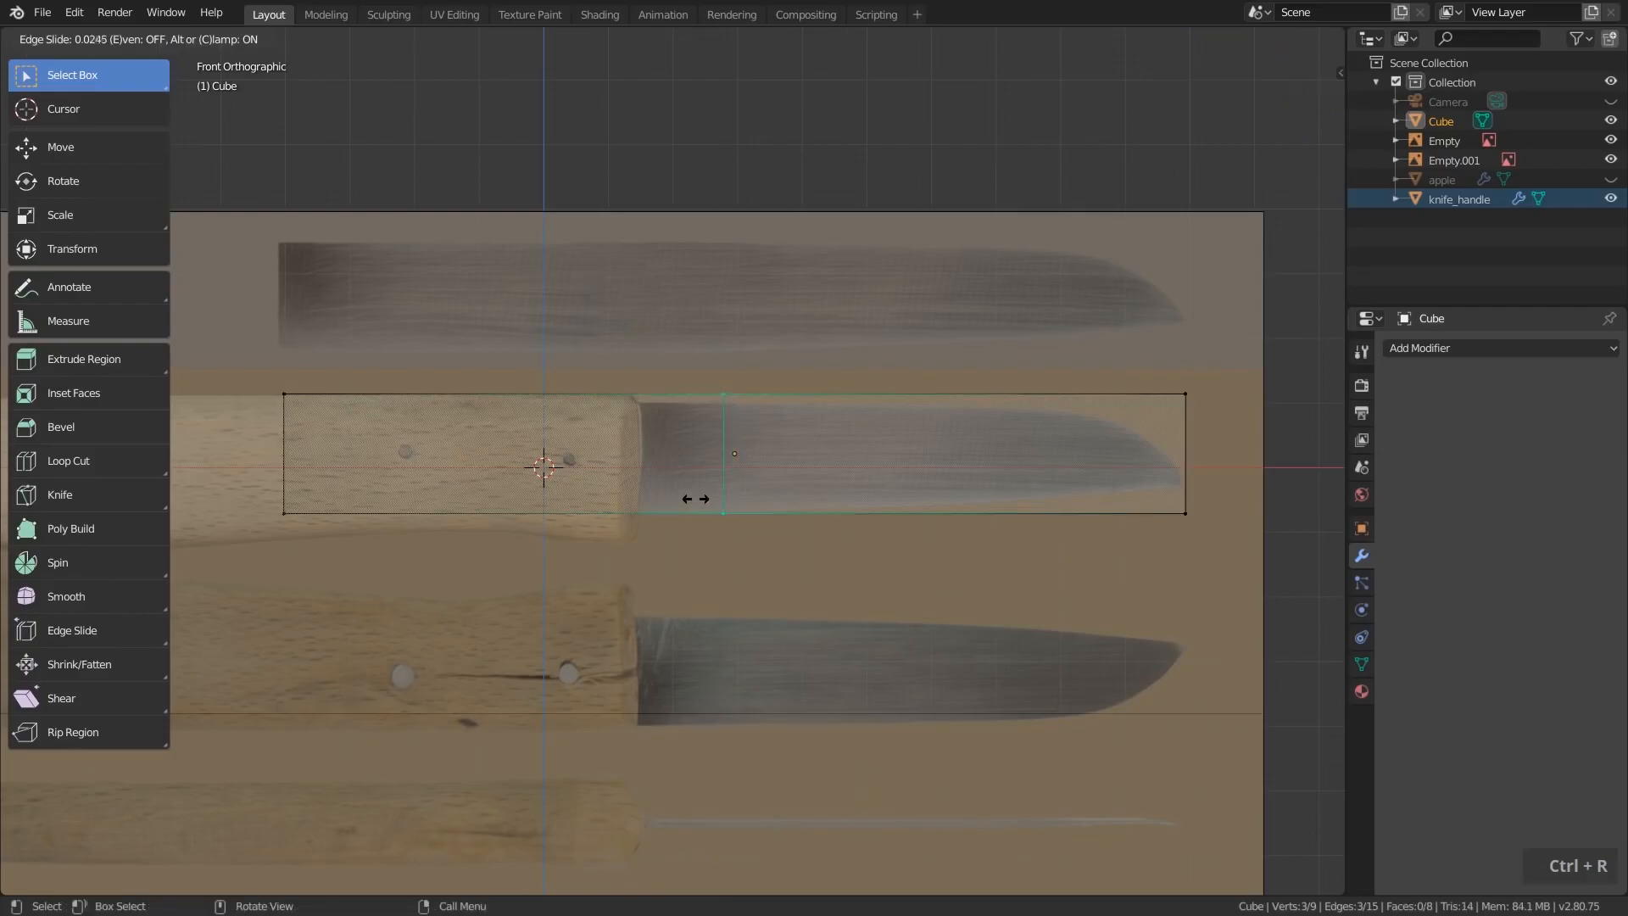
click(610, 497)
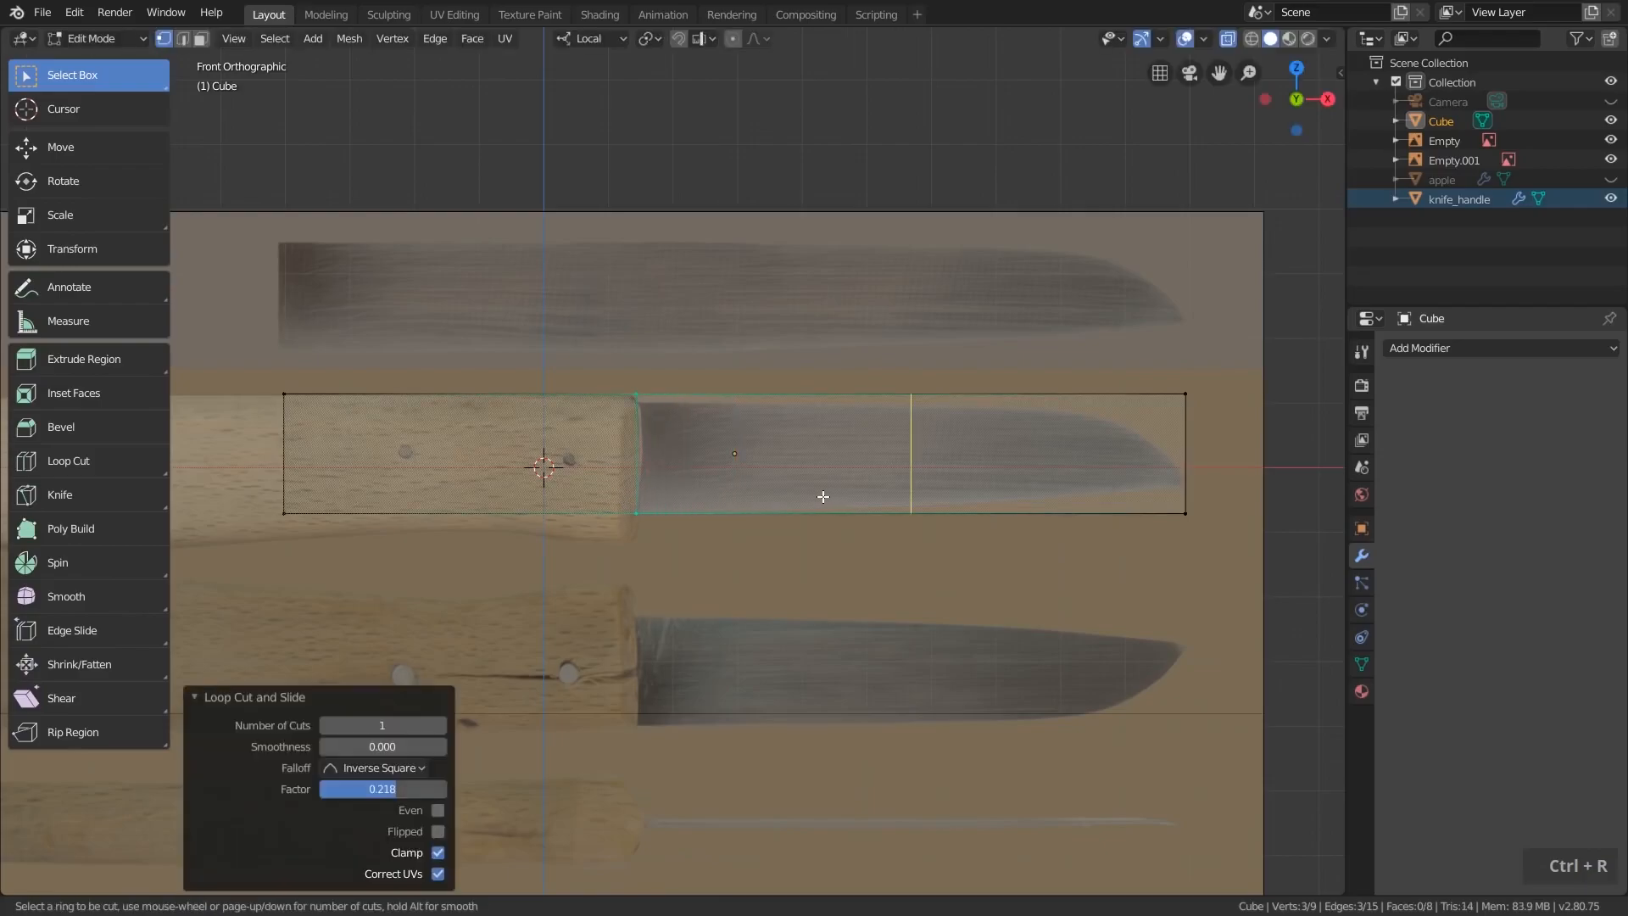
click(852, 494)
click(842, 494)
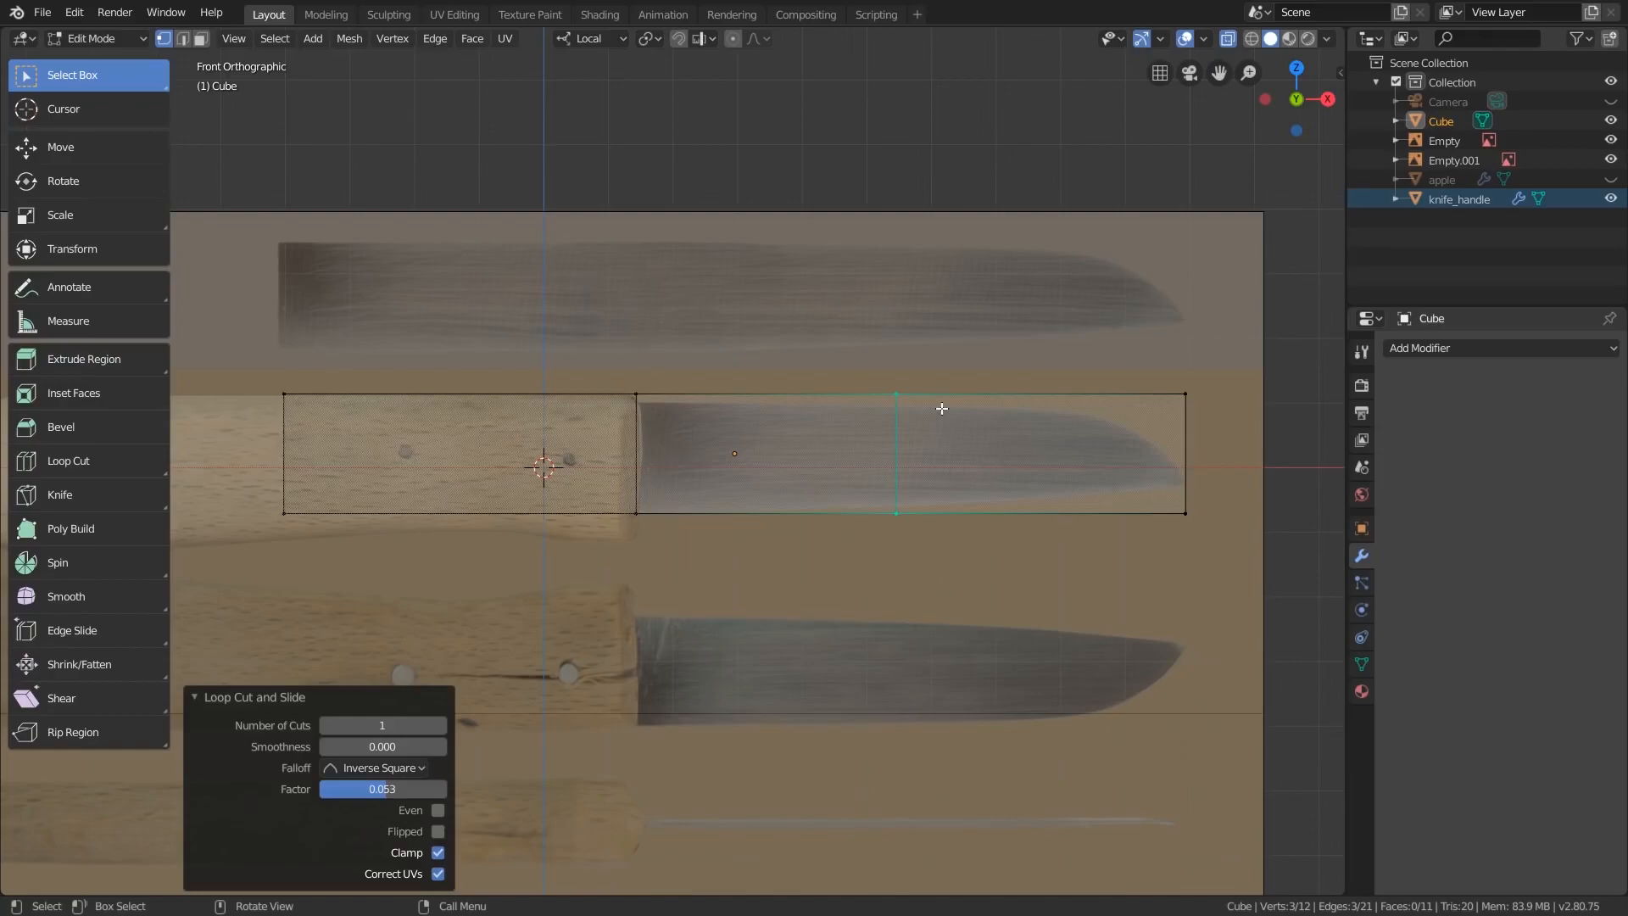
- Move the mid-blade lower vertex and the lower tip vertex up to follow the cutting edge in the reference image
click(975, 543)
drag(856, 477, 929, 556)
scroll(930, 552, up, 2)
key(g)
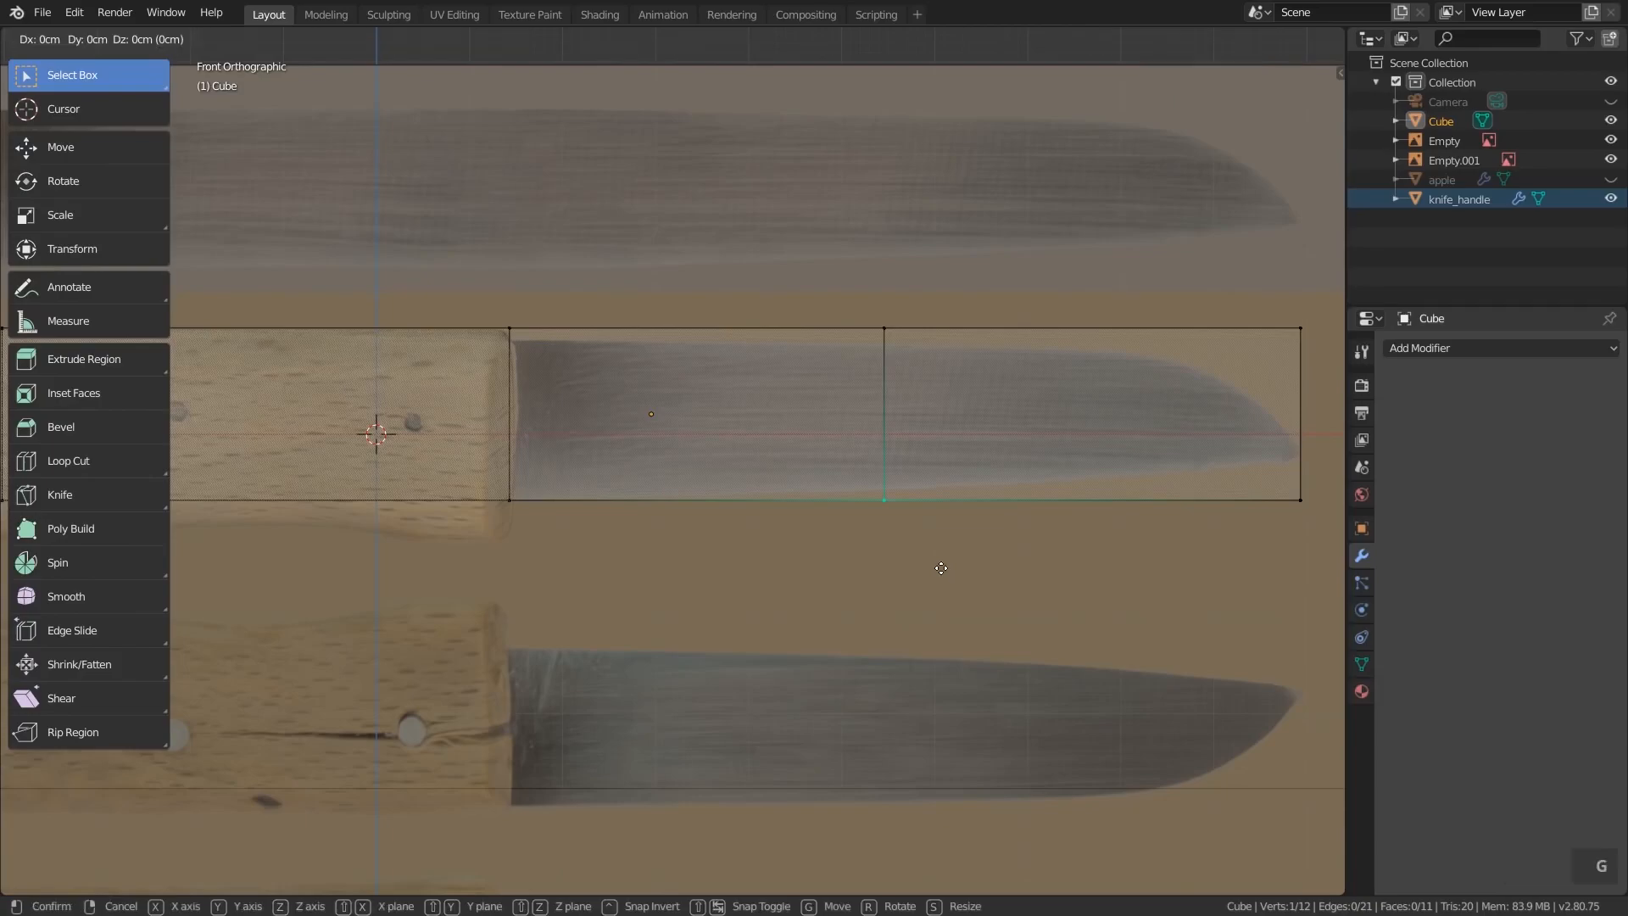
click(939, 561)
click(1232, 463)
drag(1221, 441, 1336, 570)
key(g)
click(1271, 549)
- Move the upper tip vertices about -0.72 cm in X and -0.328 cm in Z, and lower the mid-blade spine vertices 0.1 cm
drag(1261, 284, 1301, 364)
key(g)
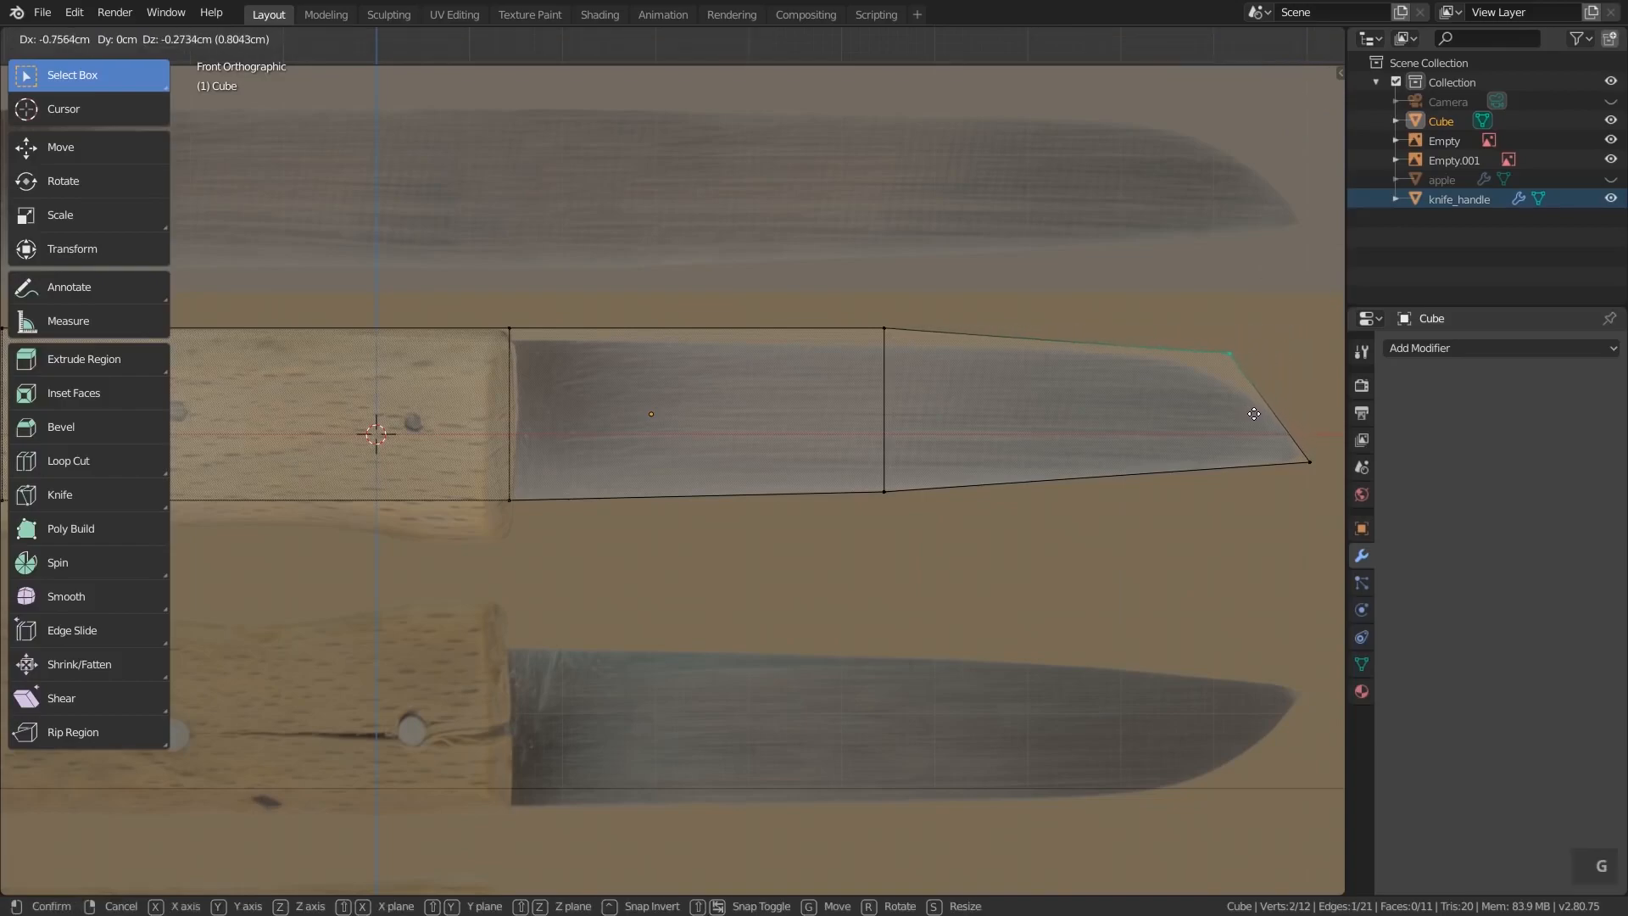
click(1259, 419)
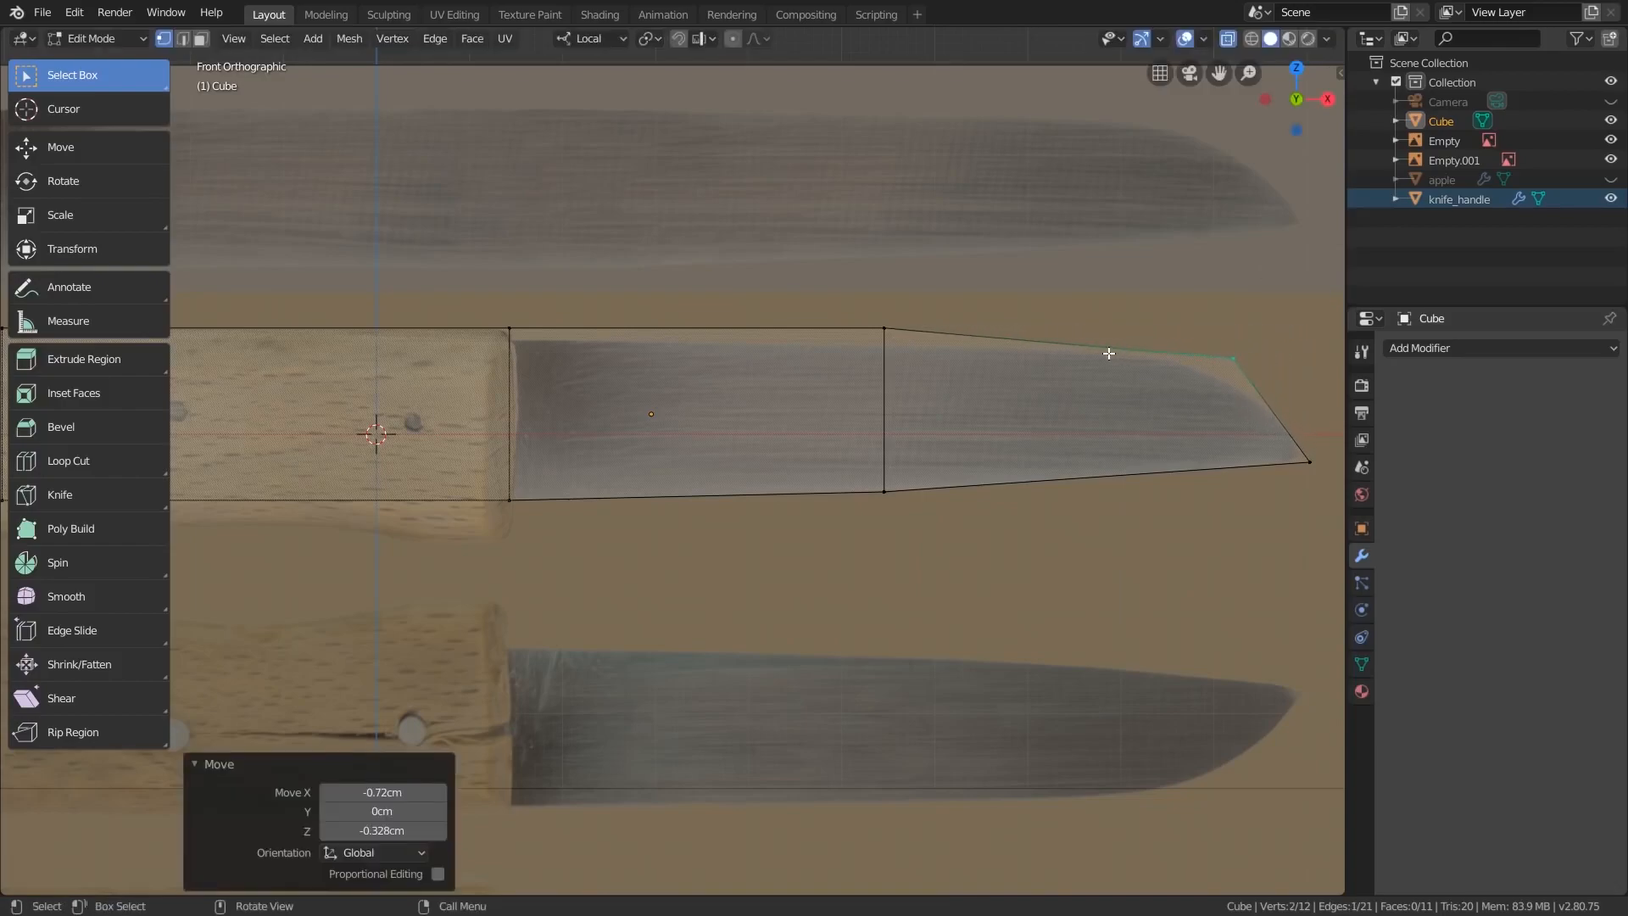
drag(799, 280, 938, 363)
key(g)
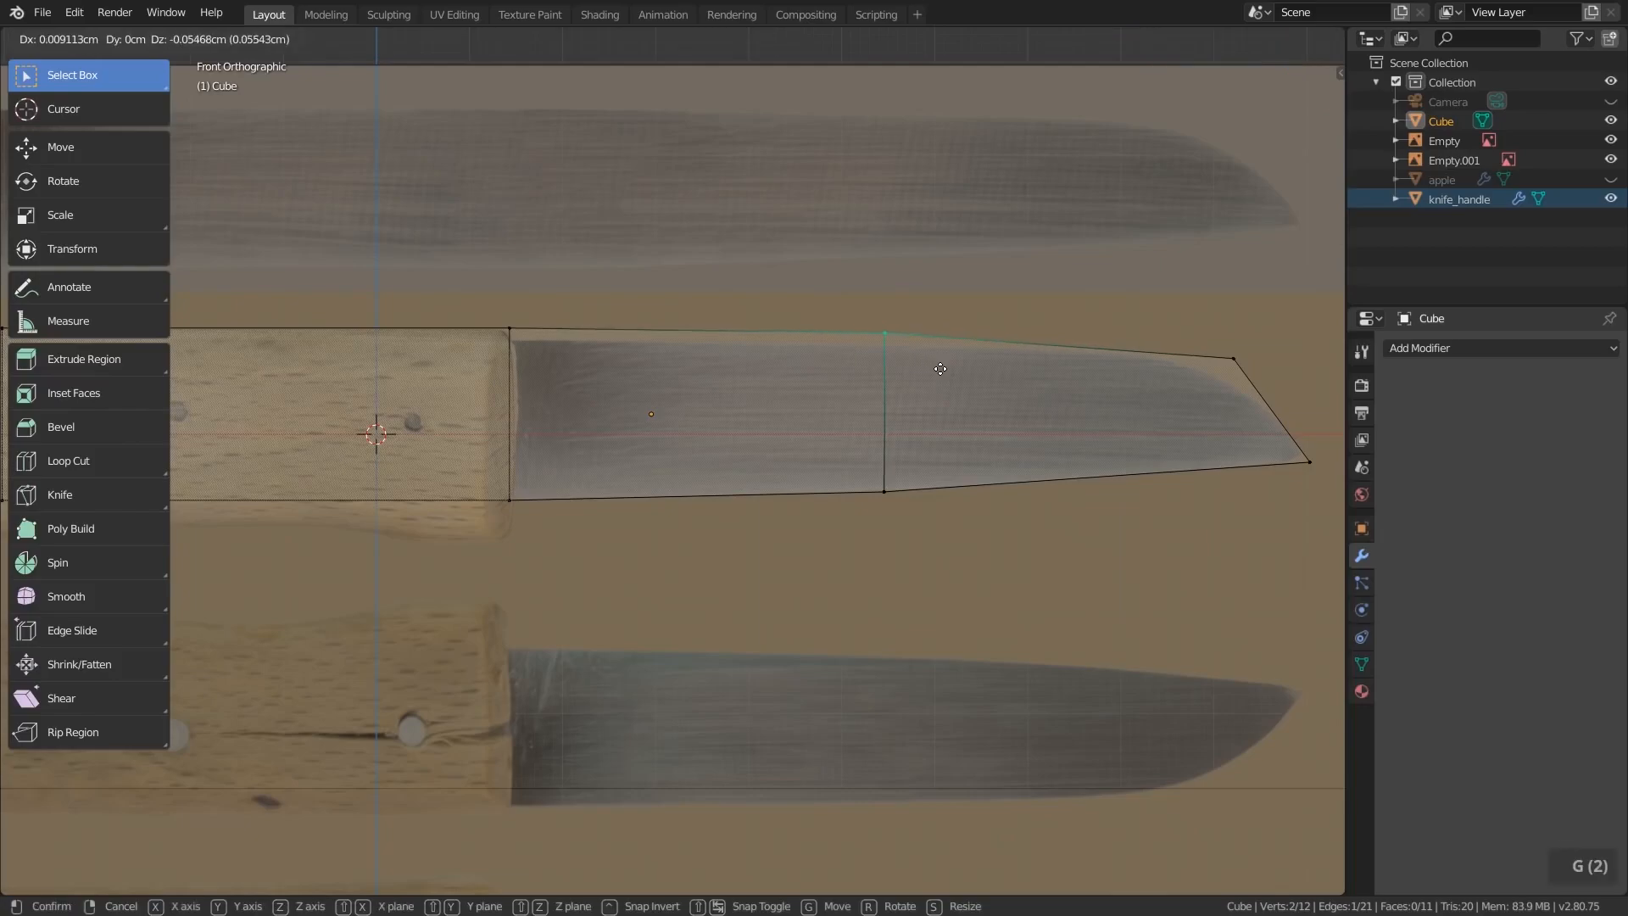
click(939, 376)
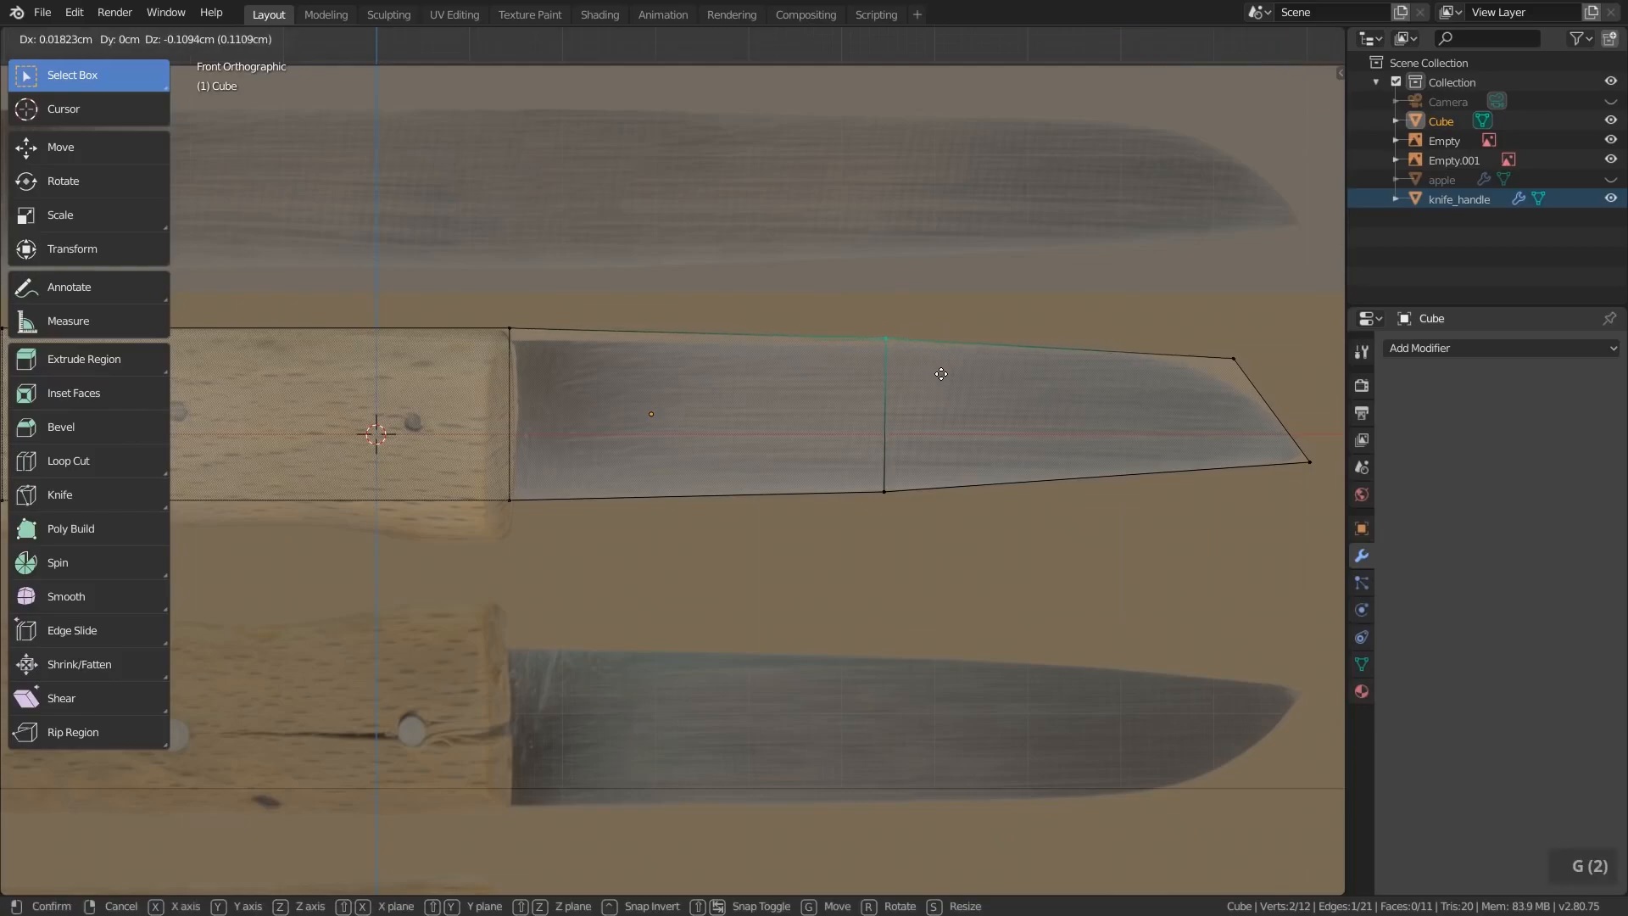
- Examine how the blade outline and its rear section inside the handle line up with the reference image
scroll(752, 399, down, 2)
shift+middle_drag(752, 399, 742, 429)
scroll(829, 332, up, 2)
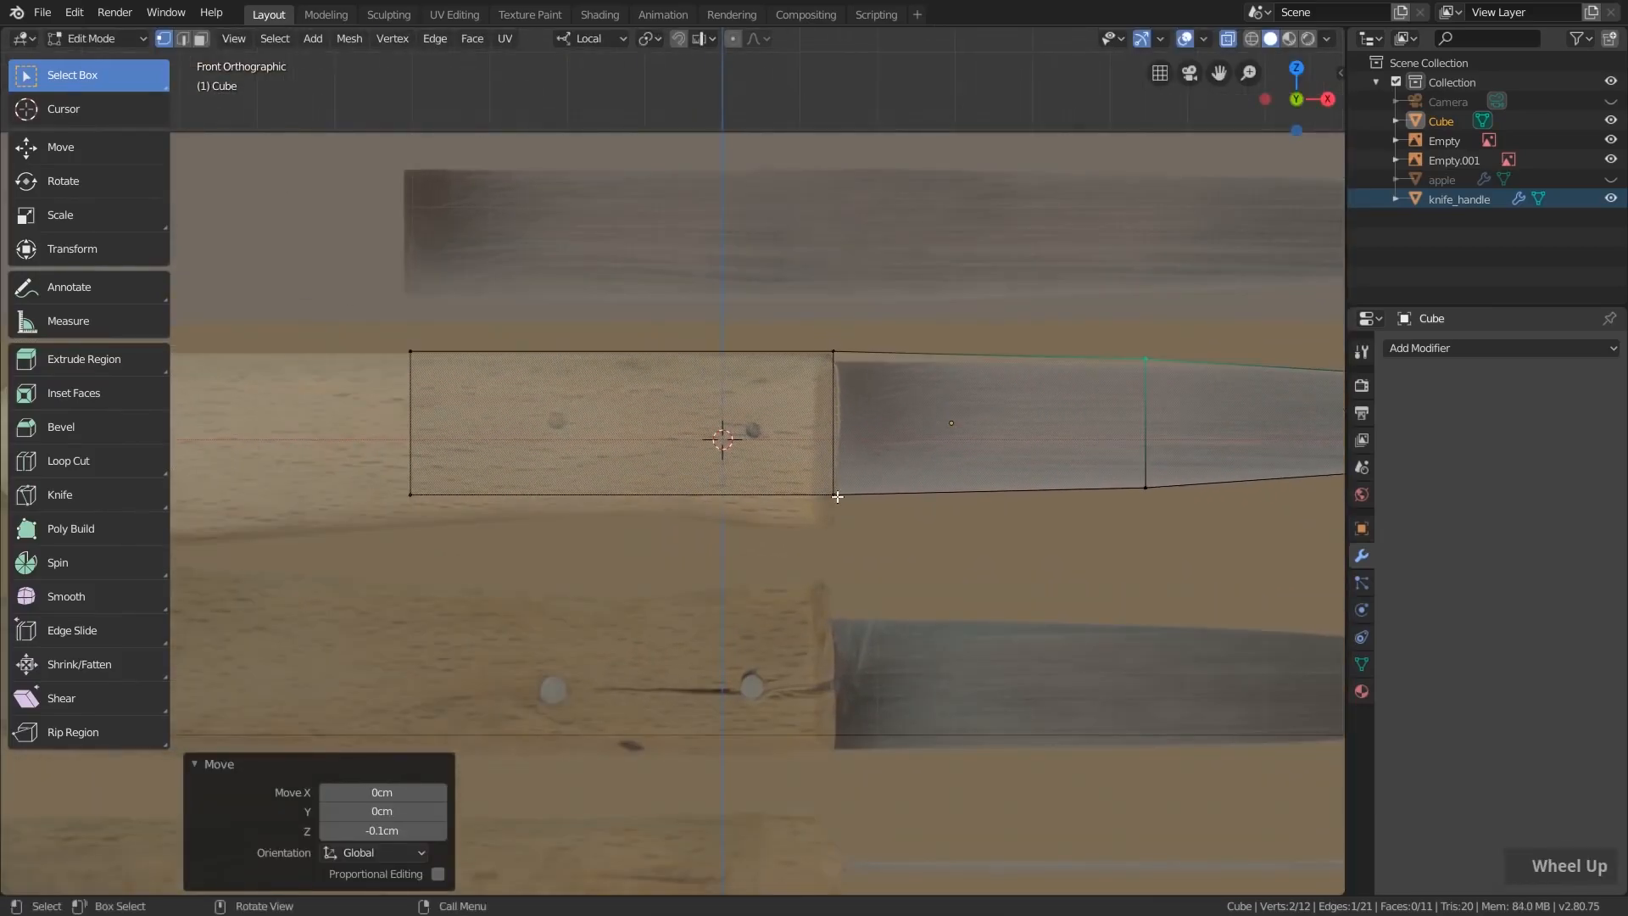
scroll(838, 353, up, 2)
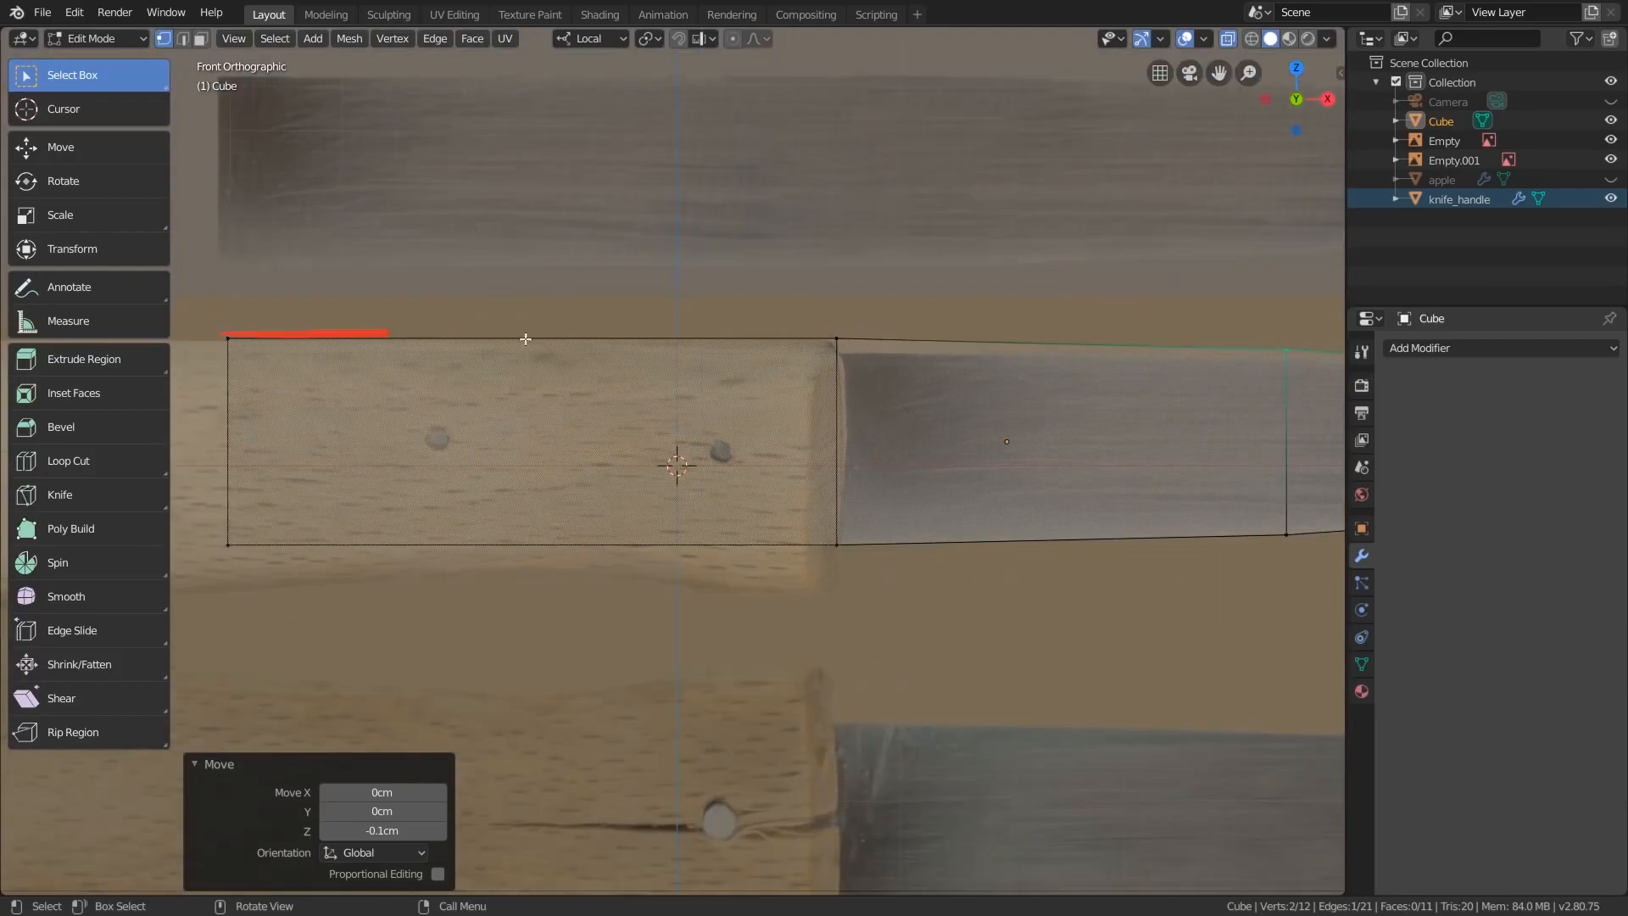
shift+middle_drag(478, 585, 619, 151)
scroll(644, 627, down, 1)
scroll(651, 729, down, 1)
shift+middle_drag(657, 756, 792, 497)
shift+middle_drag(845, 360, 817, 742)
shift+middle_drag(1088, 334, 861, 429)
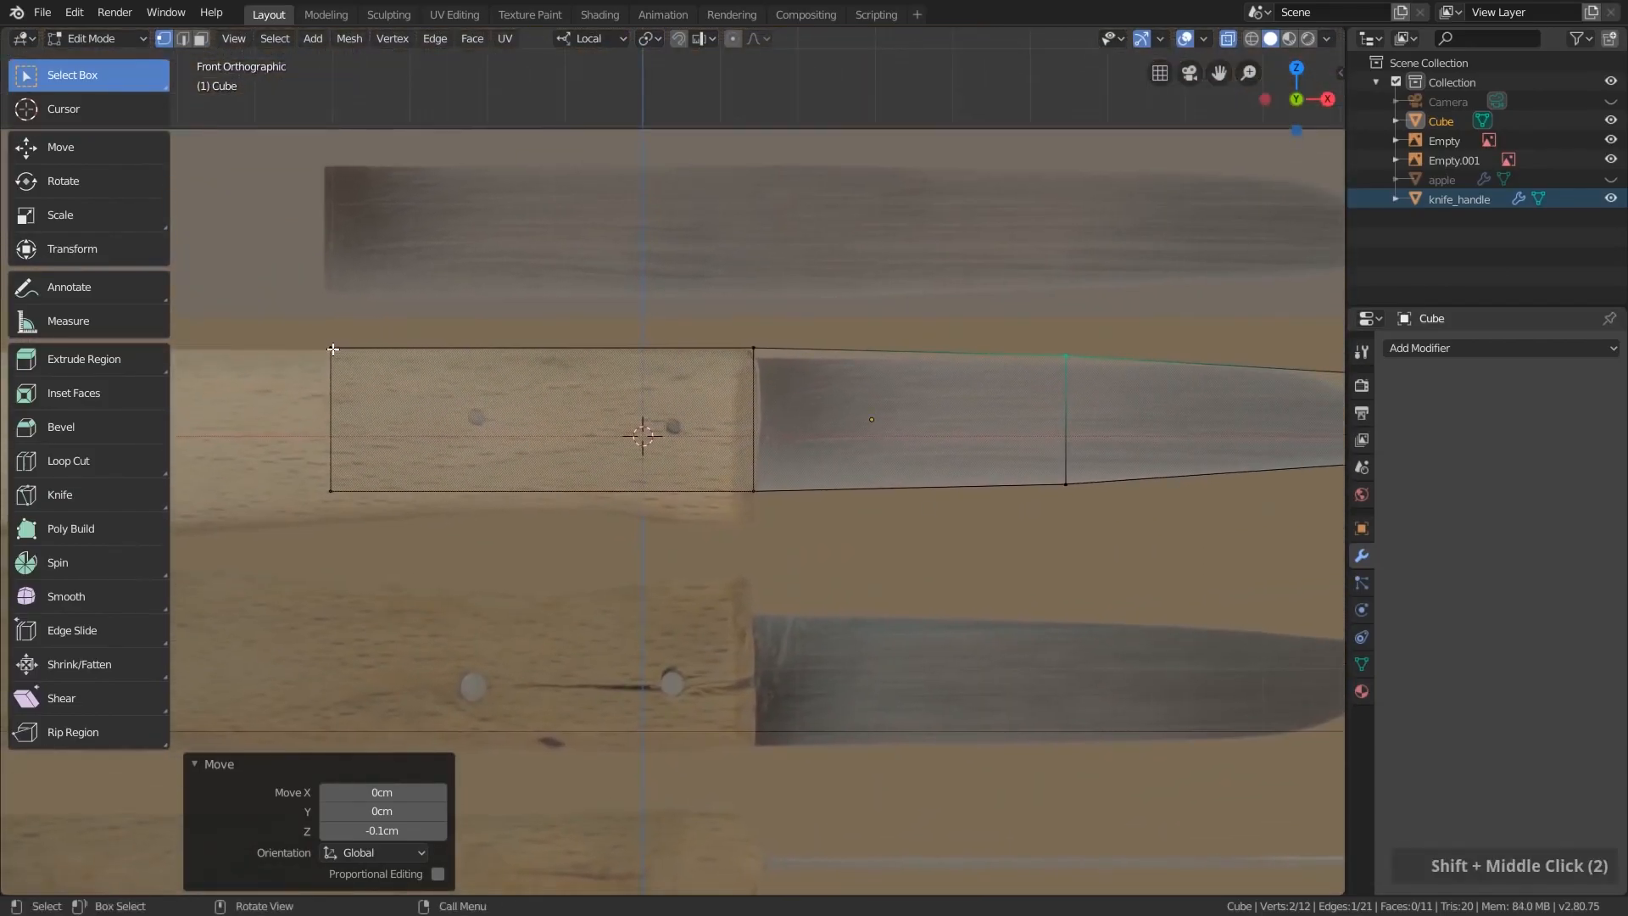
key(g)
right_click(1067, 361)
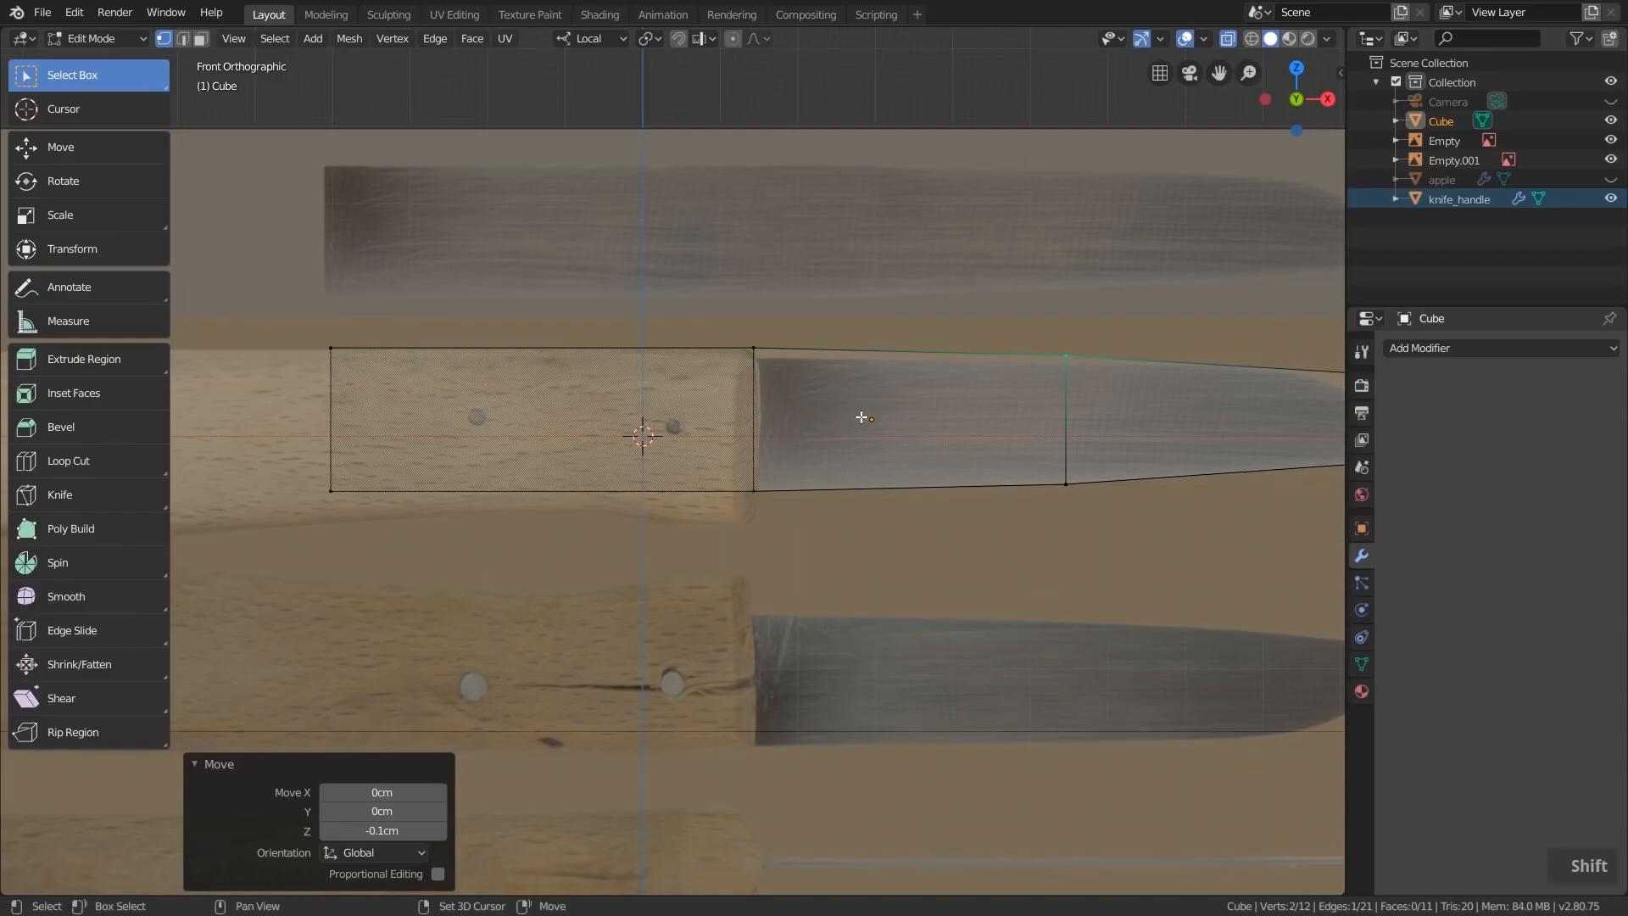
shift+middle_drag(850, 418, 676, 421)
shift+middle_drag(814, 421, 892, 428)
scroll(853, 473, up, 2)
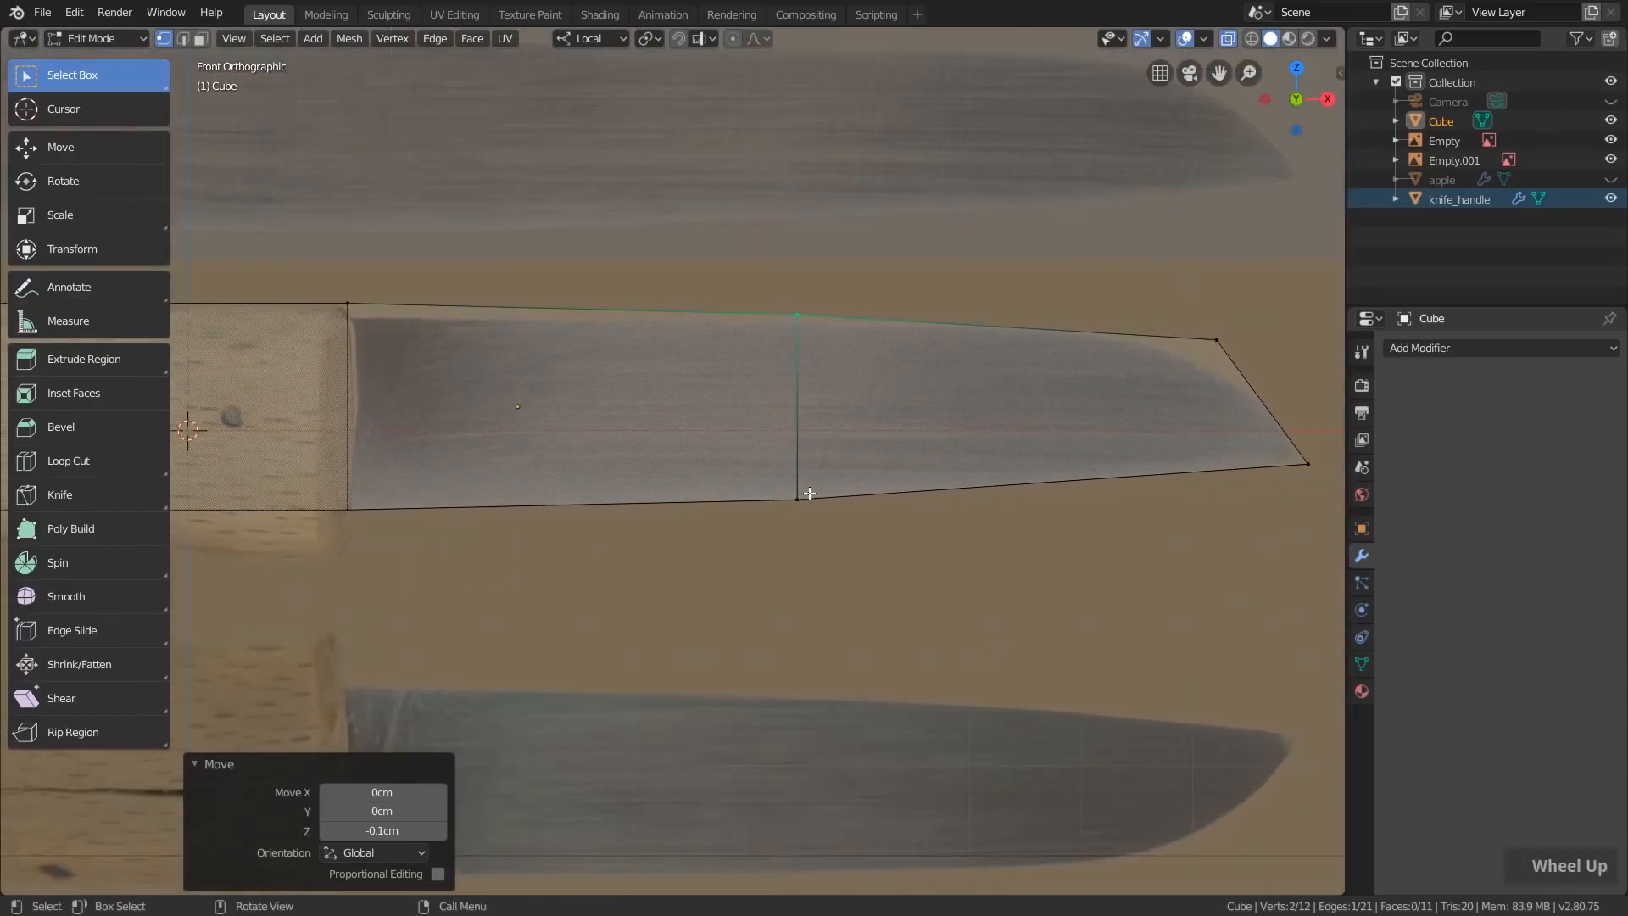
- Select both vertices at the blade's upper tip corner, check the pair from an angle, and return to front view
shift+middle_drag(1170, 344, 981, 389)
click(986, 387)
drag(994, 299, 1048, 373)
middle_drag(1049, 373, 1001, 377)
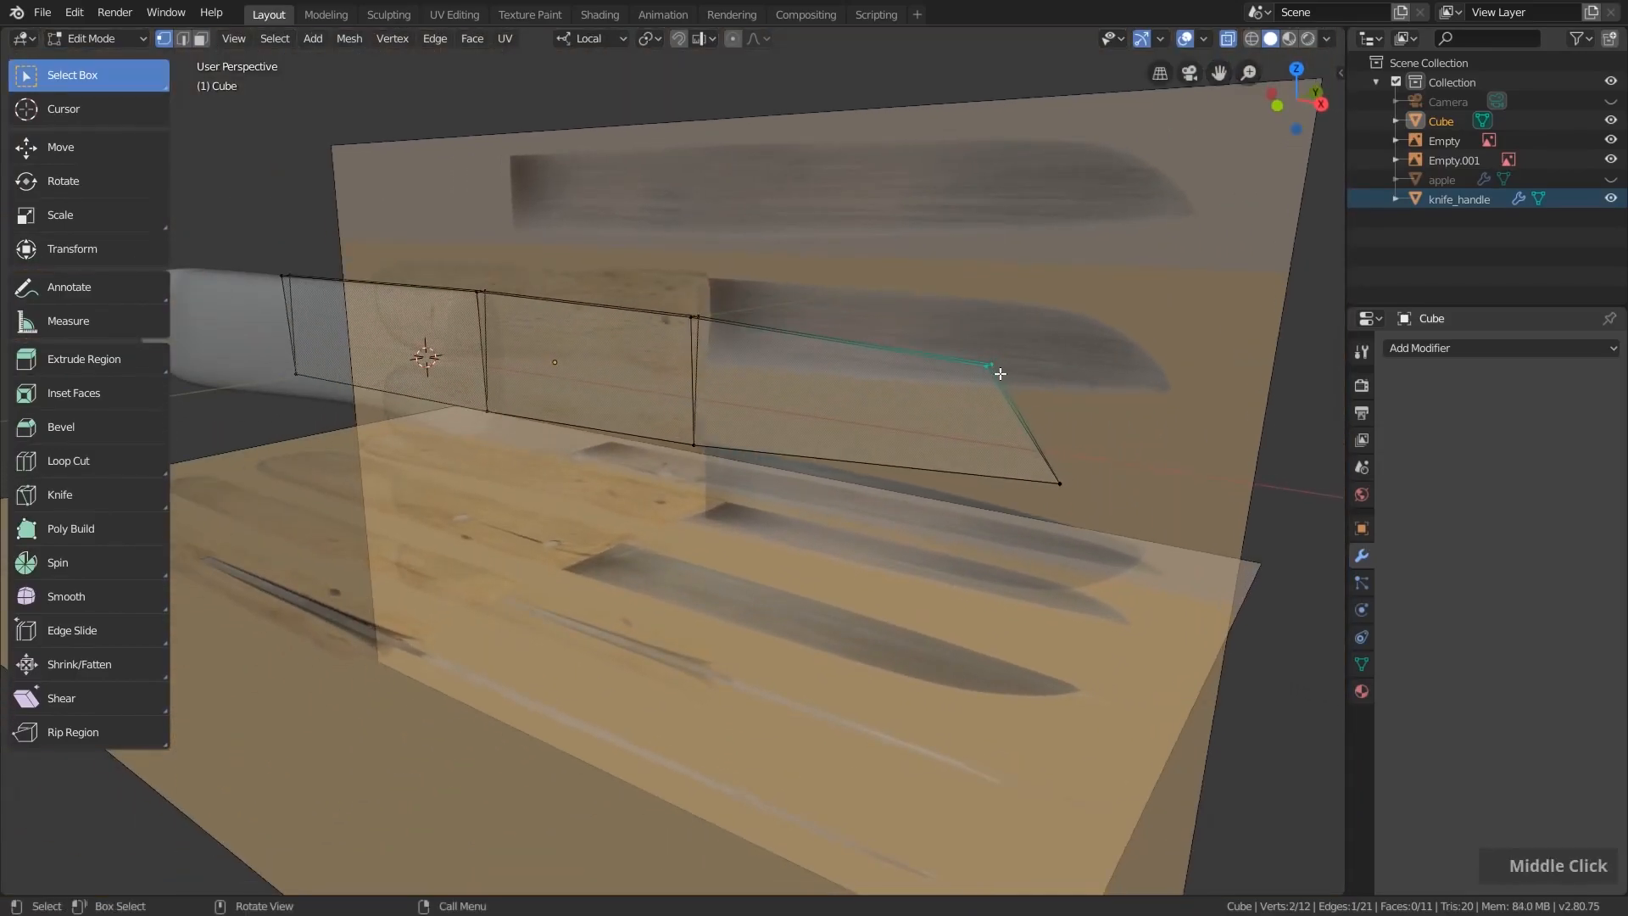
scroll(999, 371, up, 2)
scroll(999, 371, up, 3)
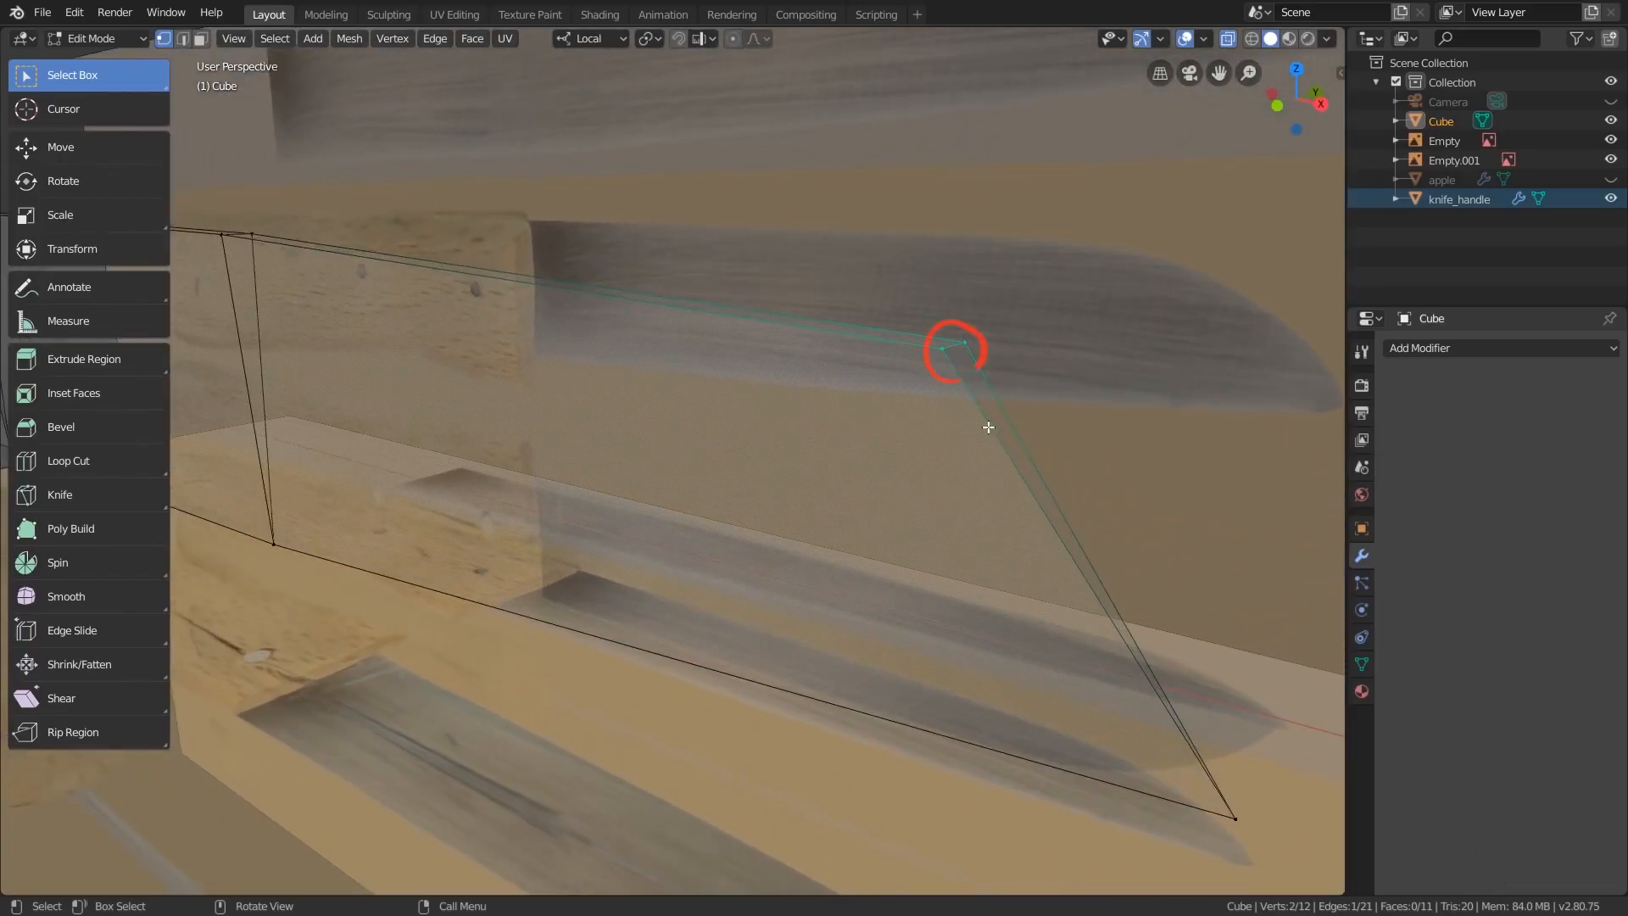
scroll(993, 427, down, 3)
key(KP_1)
scroll(1021, 422, down, 3)
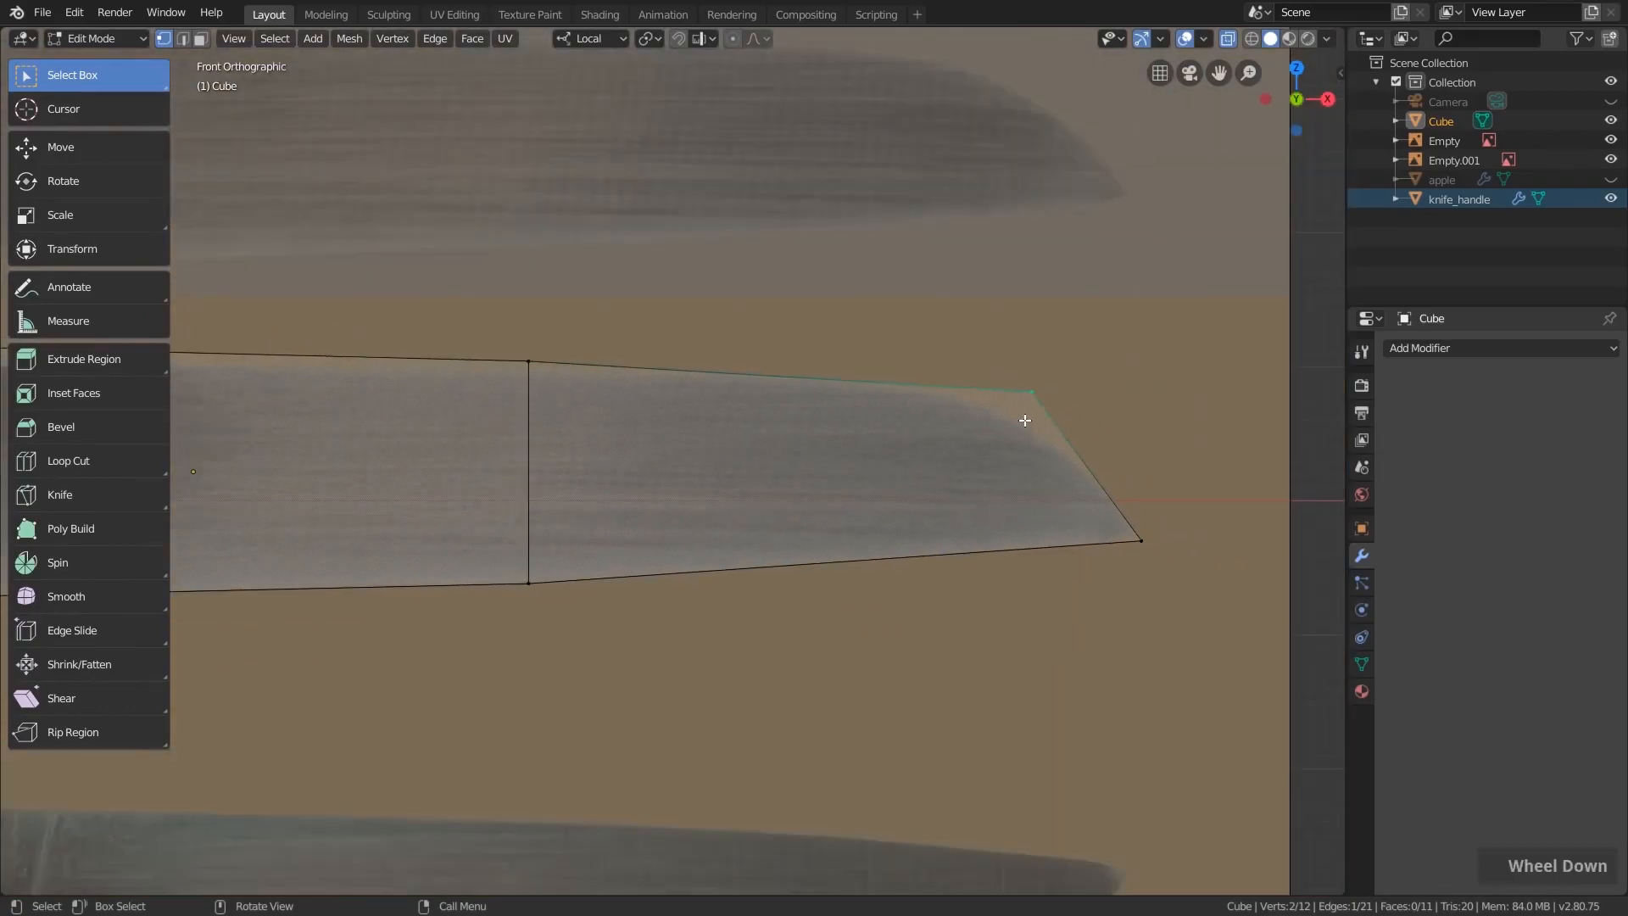
scroll(1047, 421, up, 1)
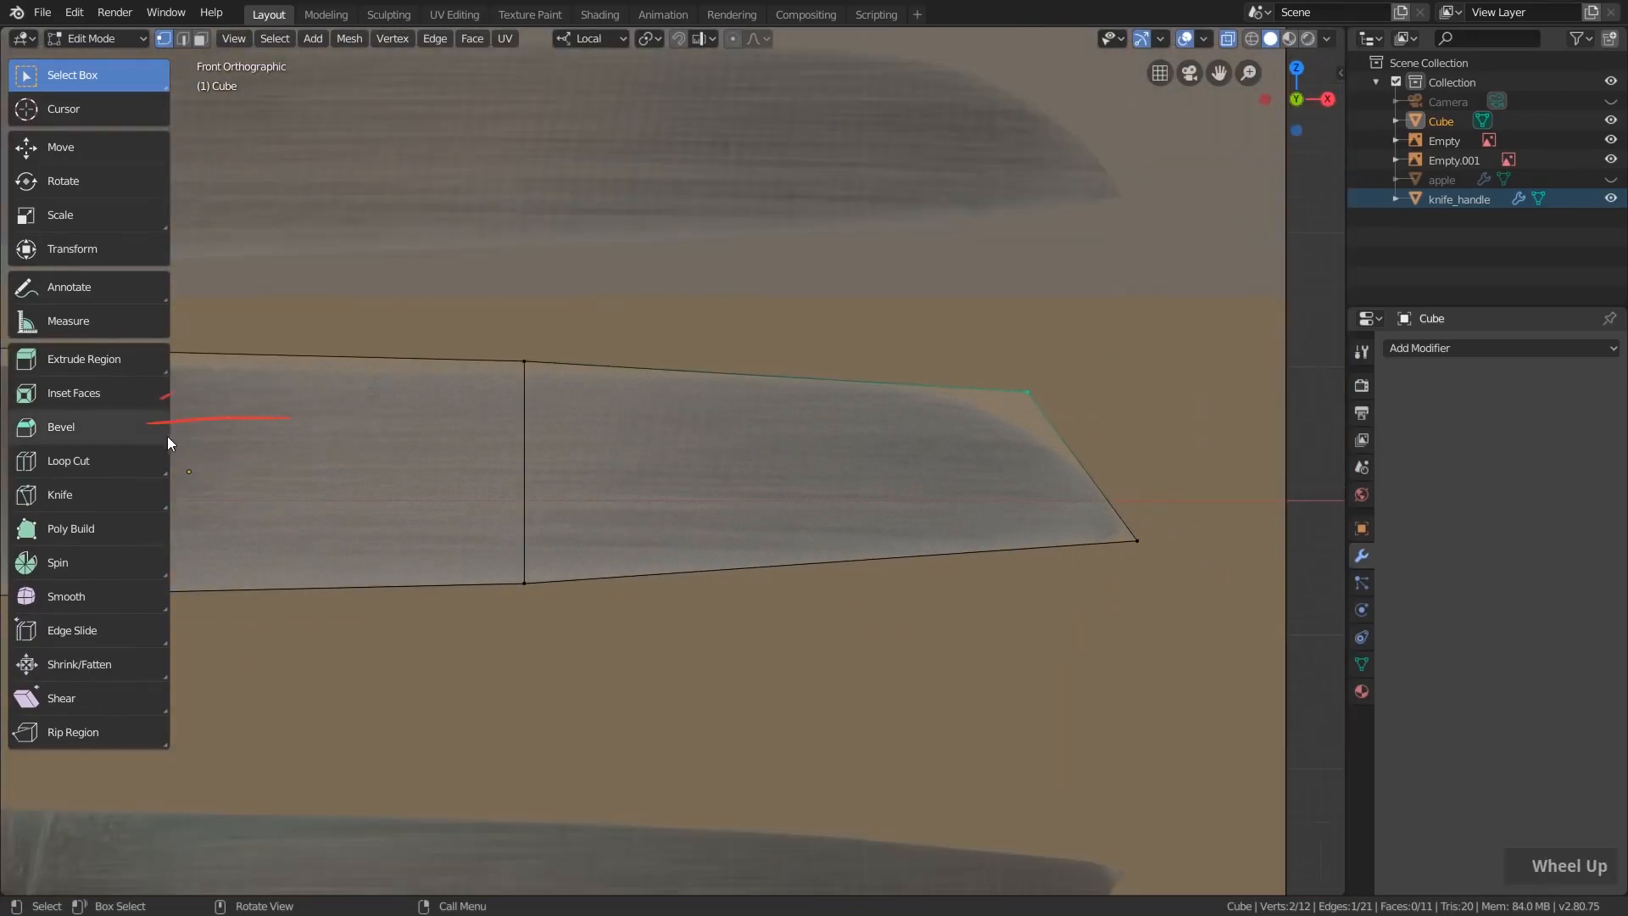
- Bevel the selected upper tip edge by about 0.752 cm with 7 segments
click(74, 427)
scroll(775, 465, down, 2)
drag(1050, 450, 1132, 406)
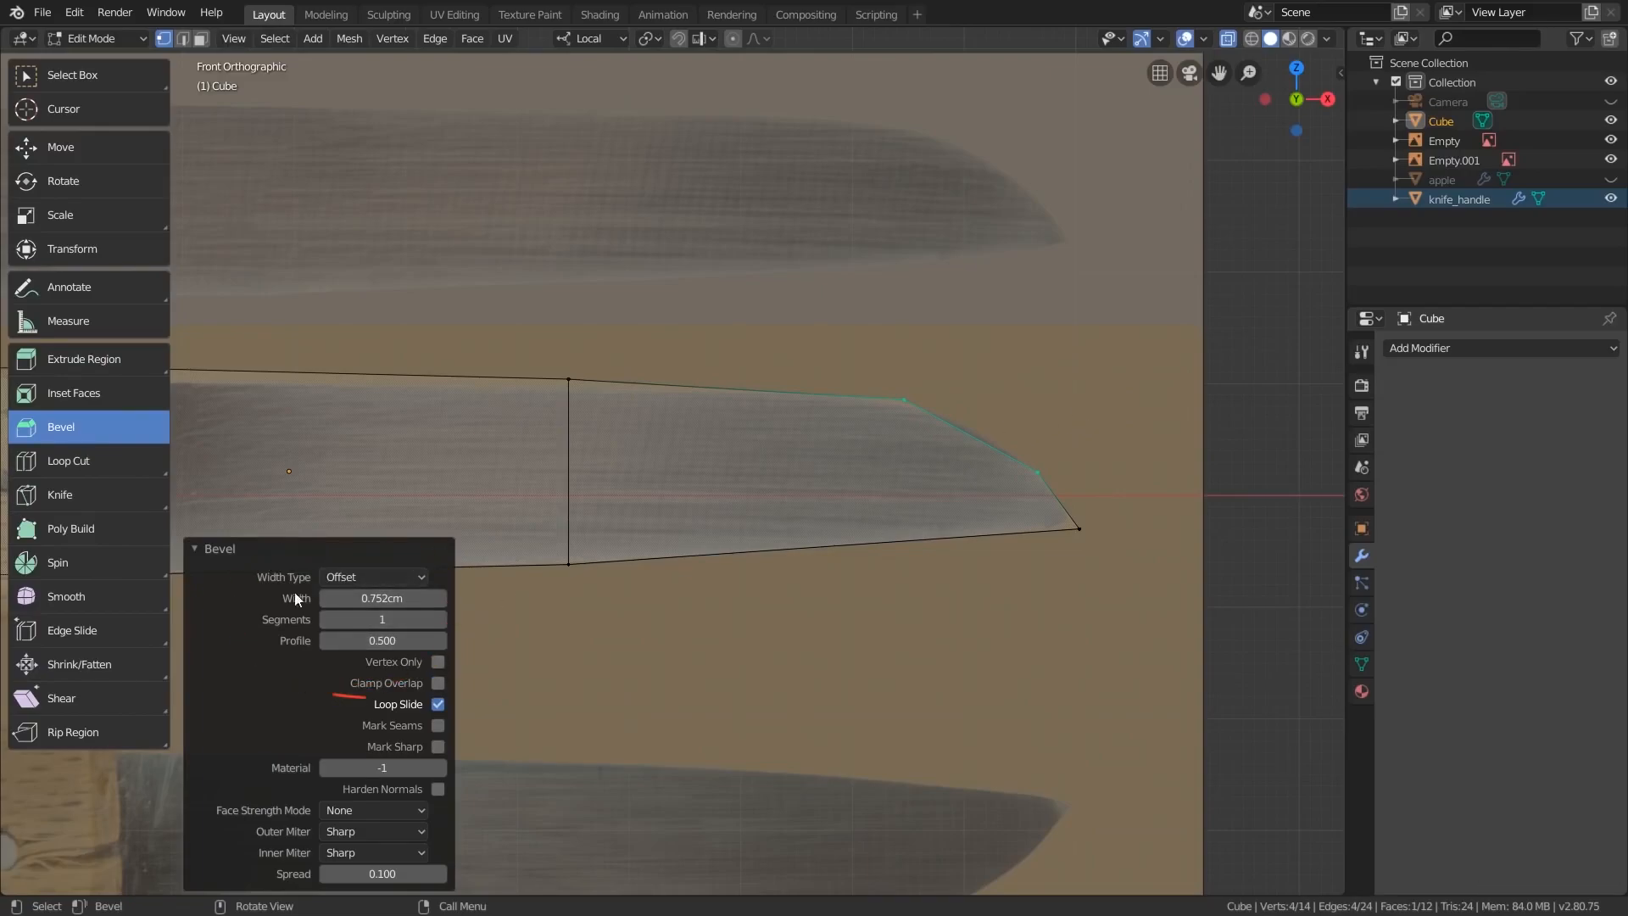
click(442, 619)
double_click(442, 619)
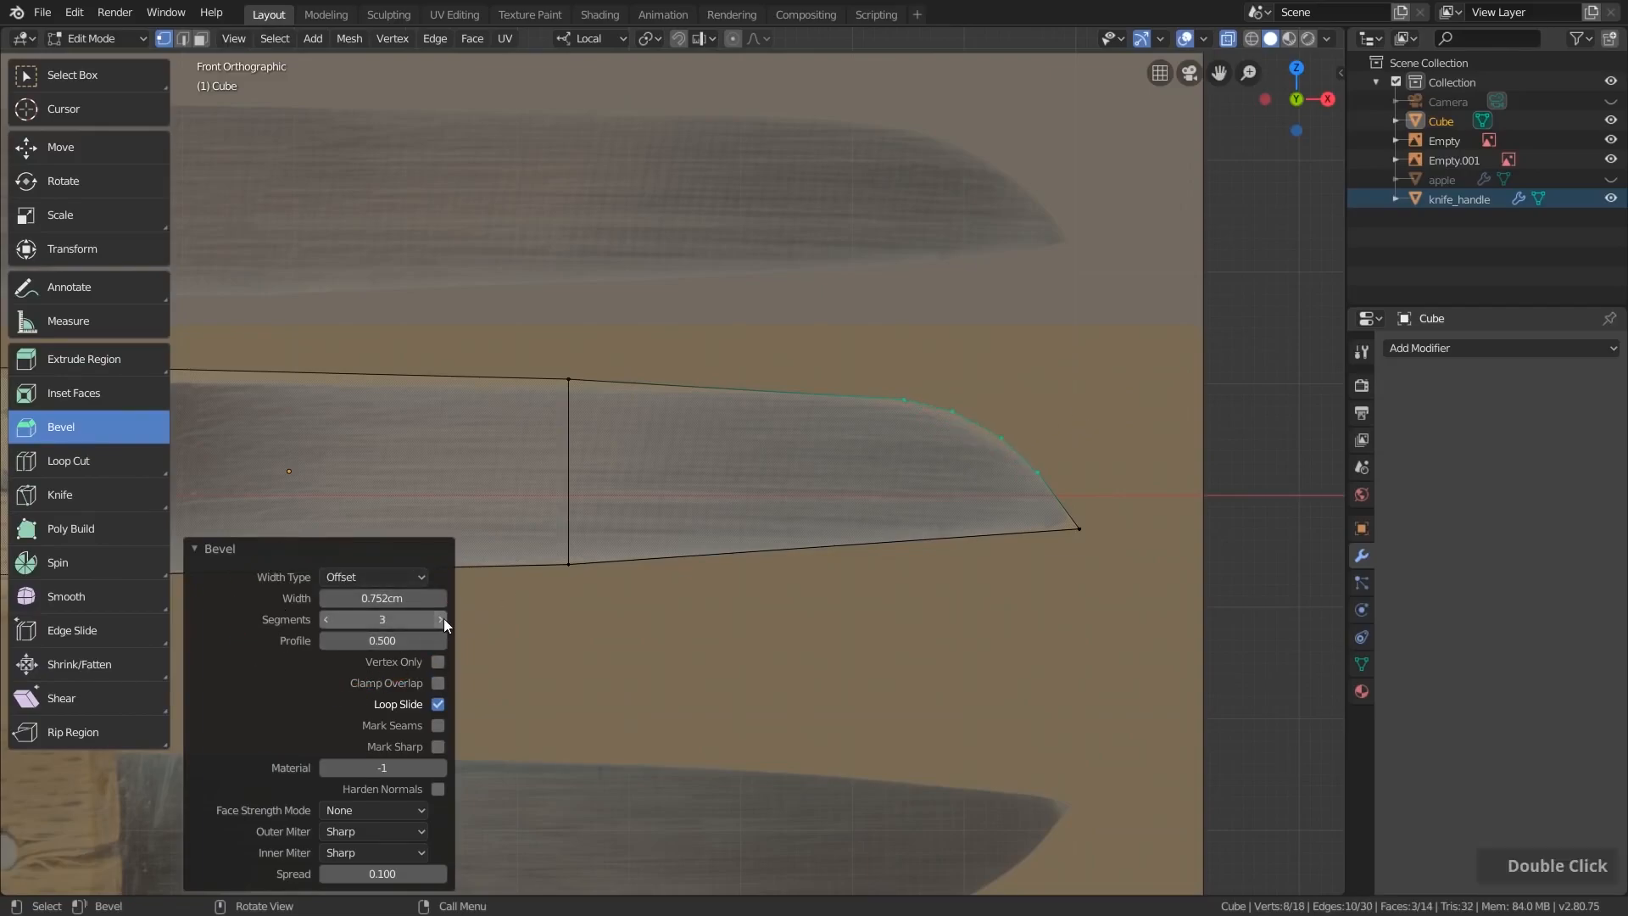
click(442, 619)
click(442, 619)
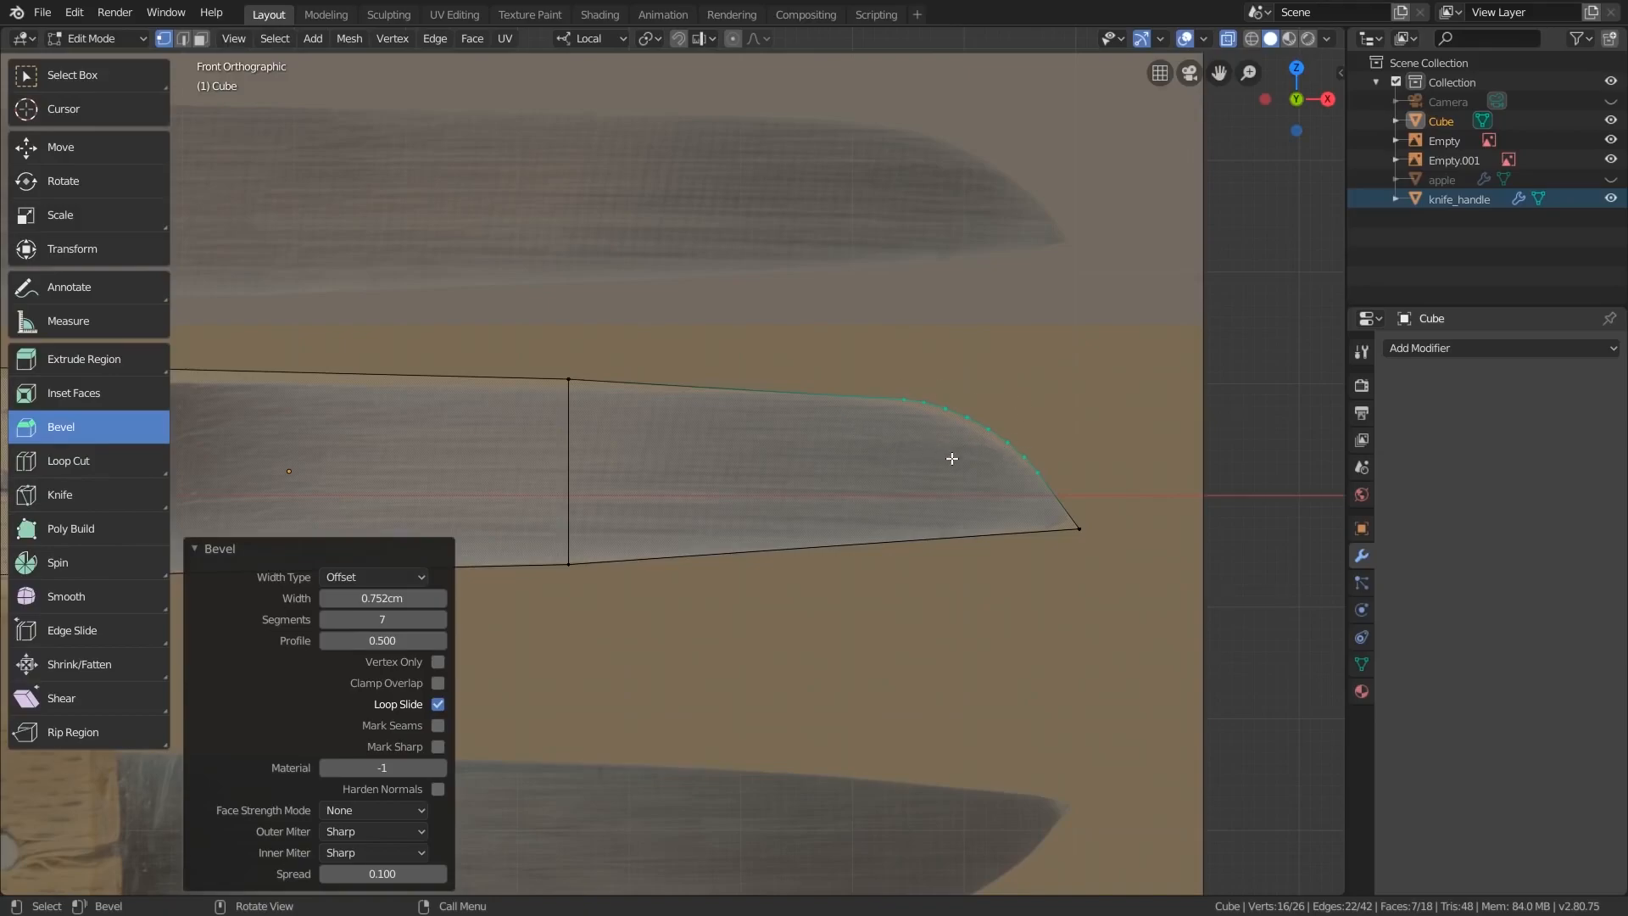
- Widen the tip bevel to follow the rounded tip in the reference image, and return to the Select Box tool
drag(382, 598, 399, 598)
scroll(1058, 551, down, 1)
key(ctrl+z)
click(111, 80)
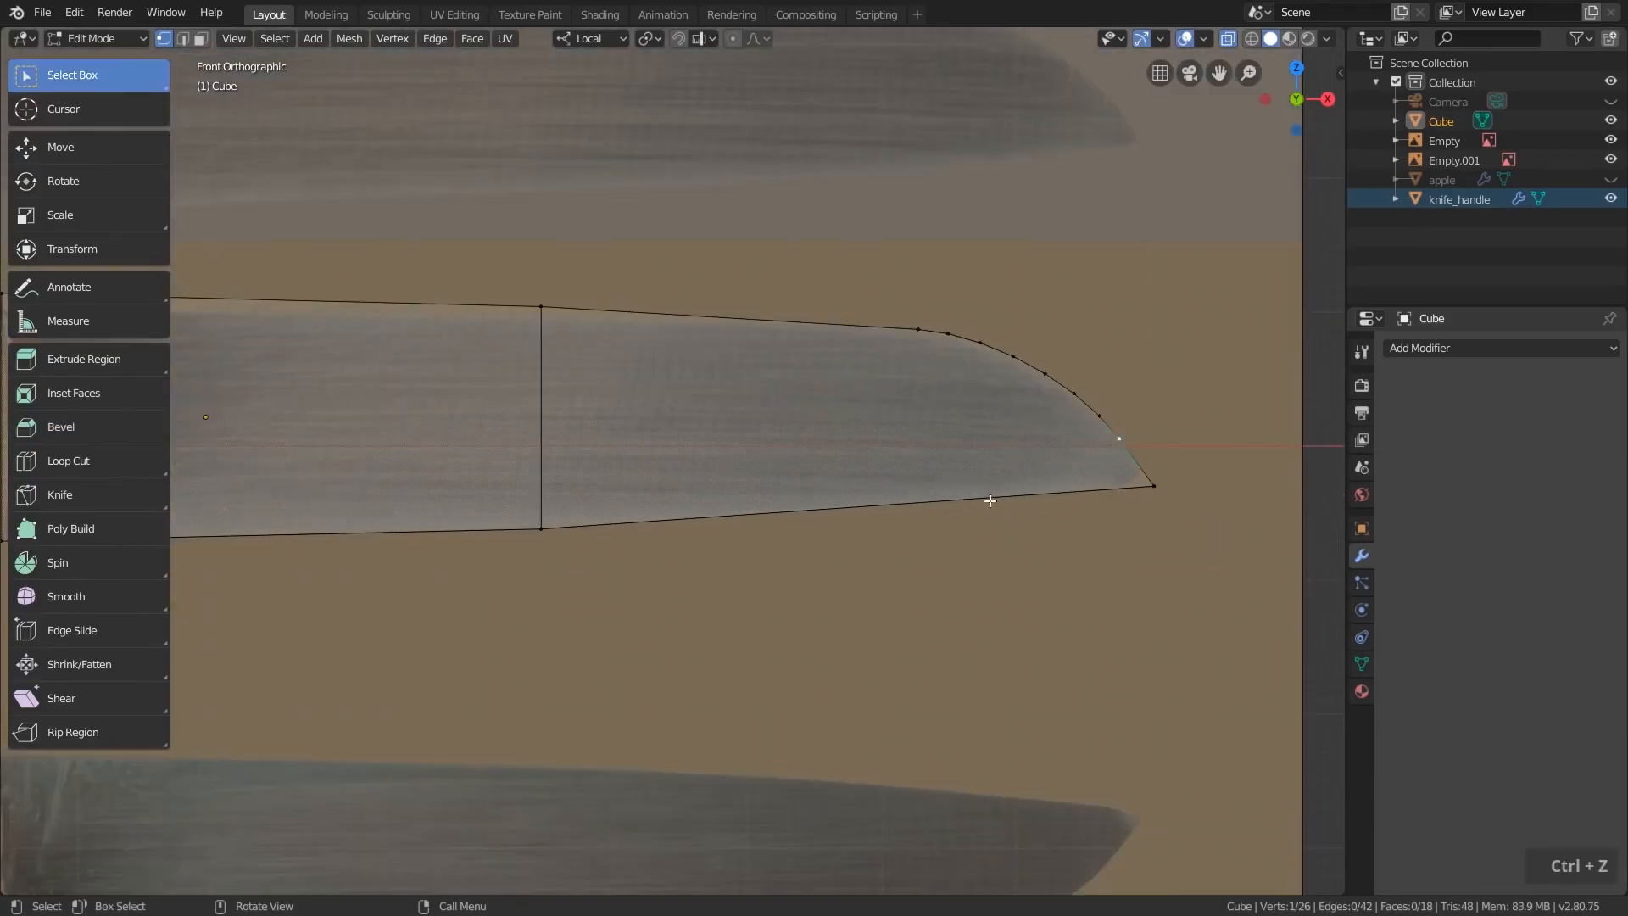
- Move the blade's lower tip vertex about -0.0886 cm in X and 0.0506 cm in Z to meet the reference tip
click(1139, 484)
key(g)
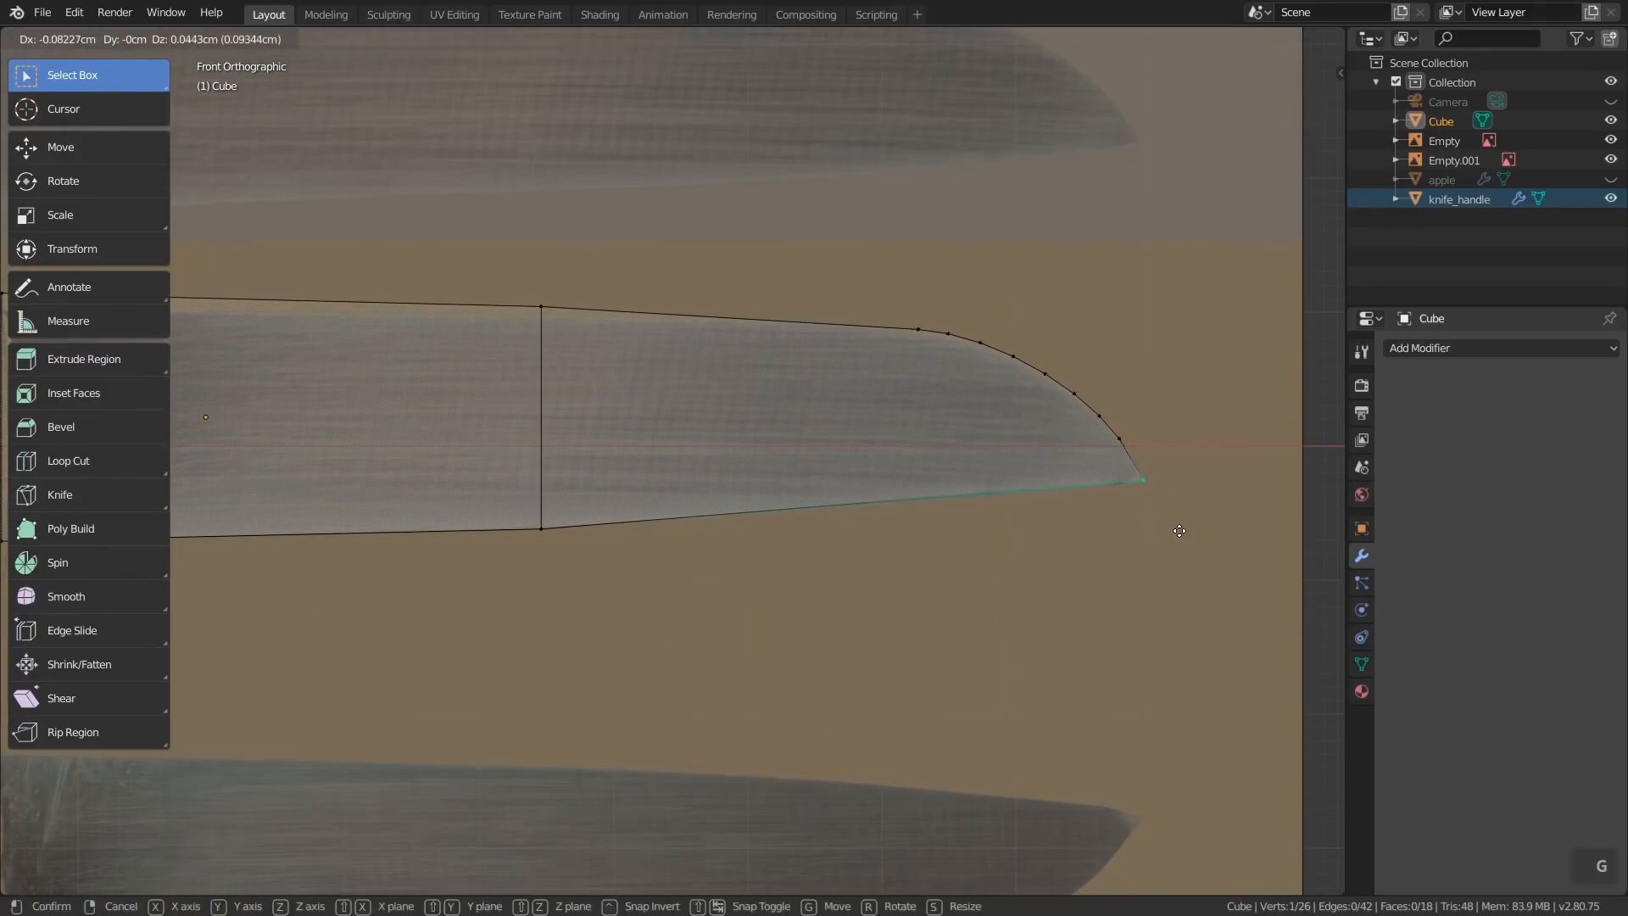
click(1179, 531)
scroll(1068, 535, down, 1)
shift+middle_drag(1068, 534, 1120, 537)
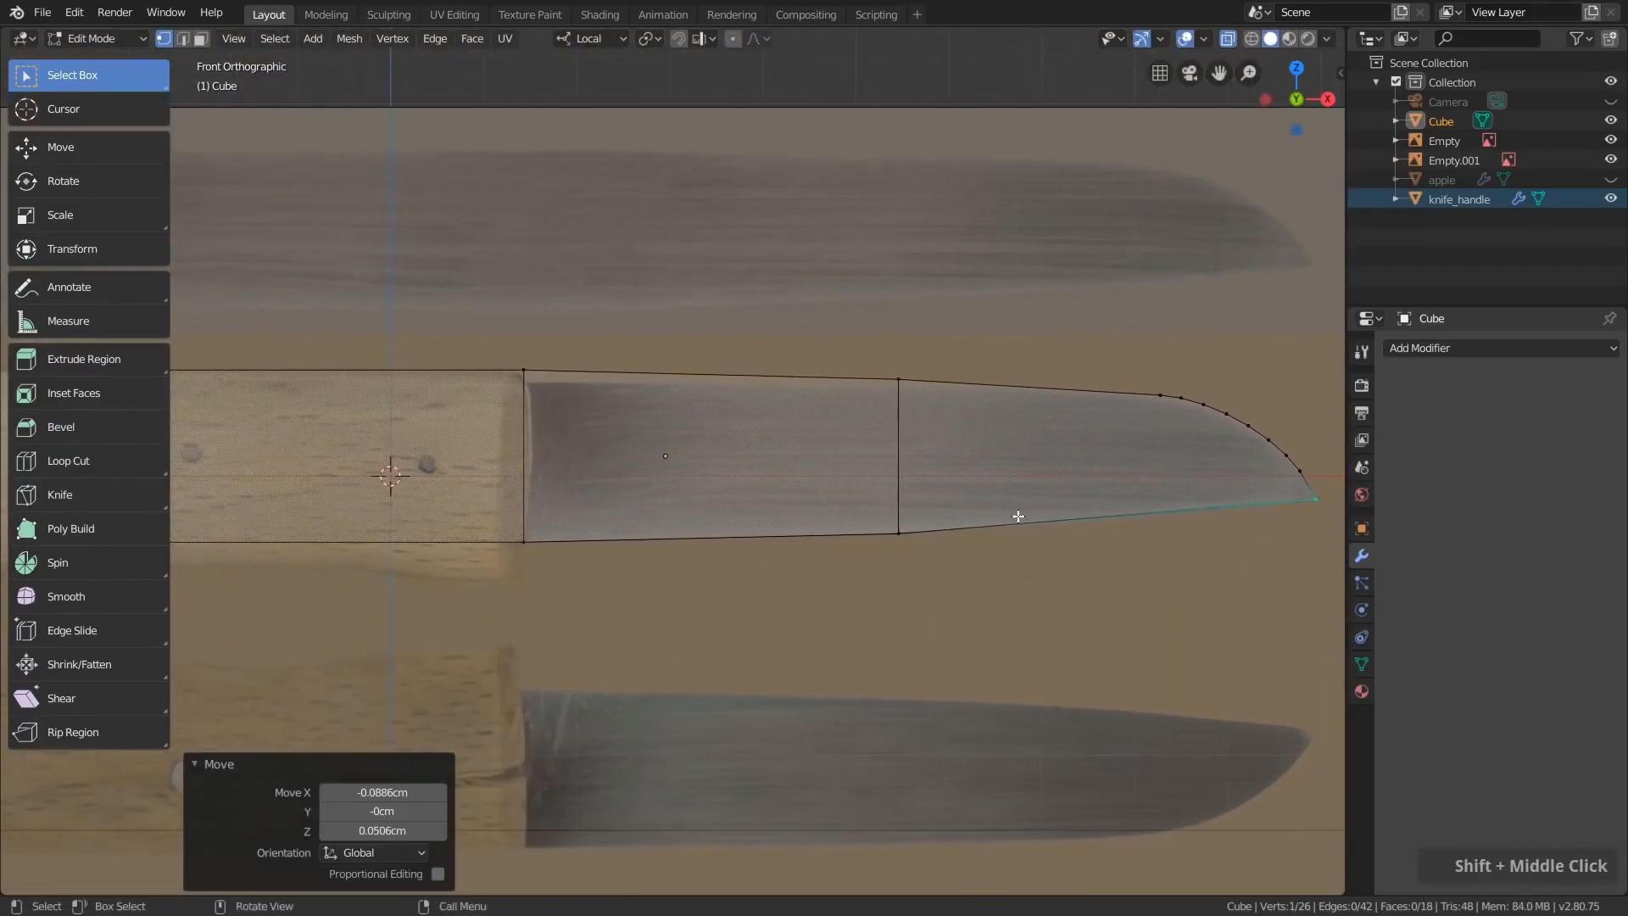
- Select the mid-blade edge loop and bevel it with 4 segments and a width of about 1.69 cm
double_click(839, 323)
drag(840, 323, 952, 583)
middle_drag(939, 445, 862, 465)
middle_drag(850, 436, 923, 462)
scroll(926, 443, up, 5)
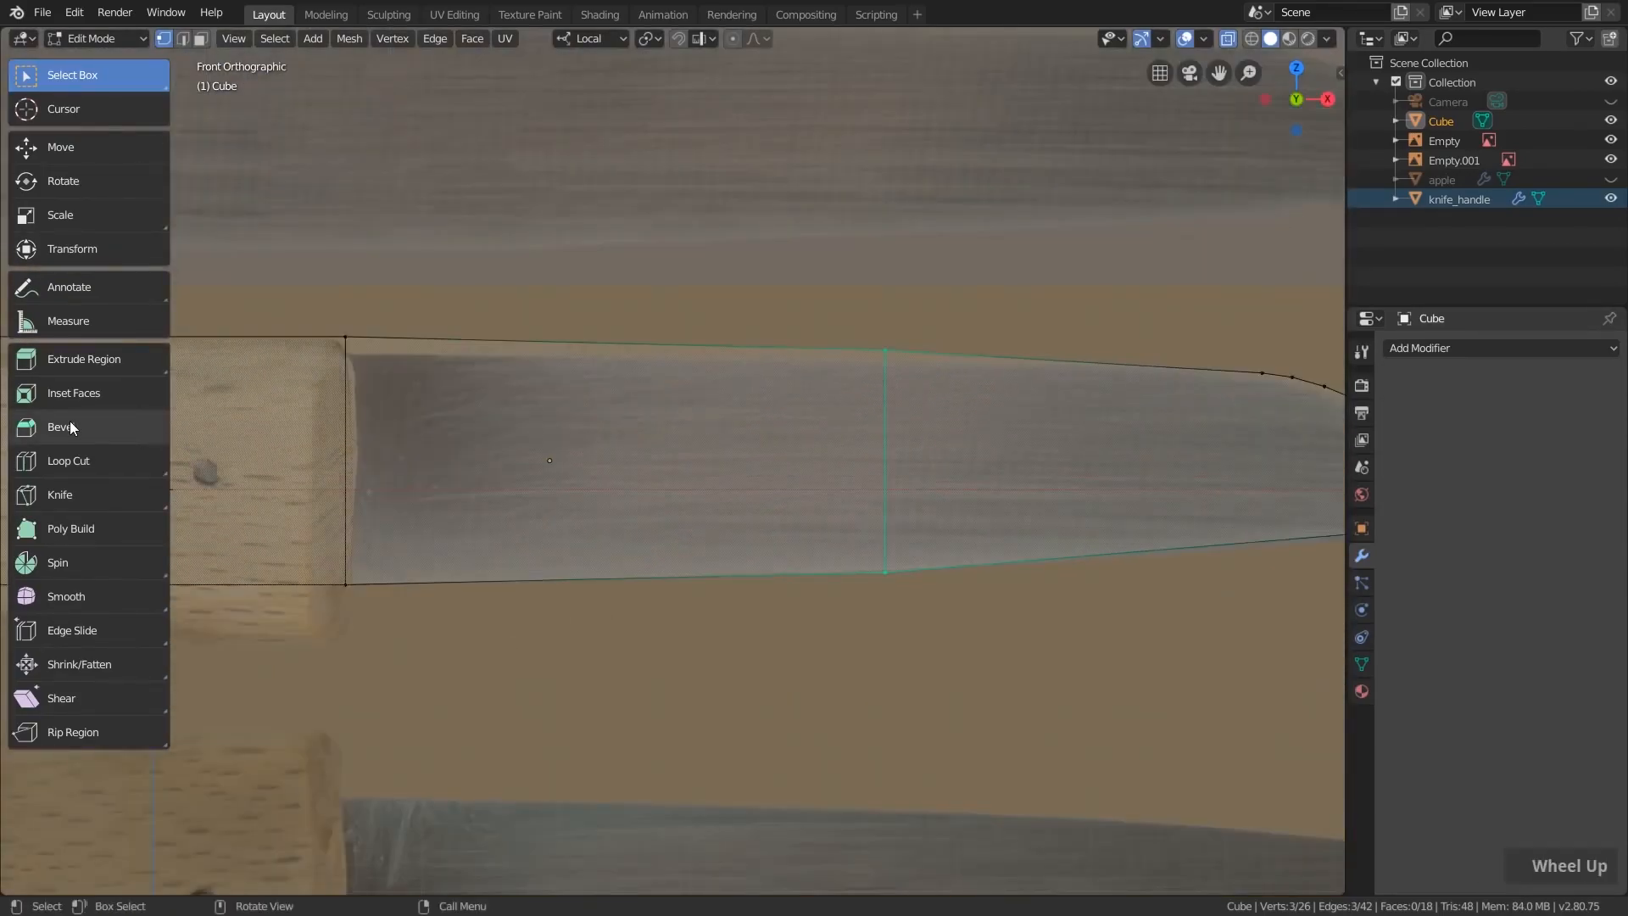
shift+middle_drag(1078, 447, 936, 443)
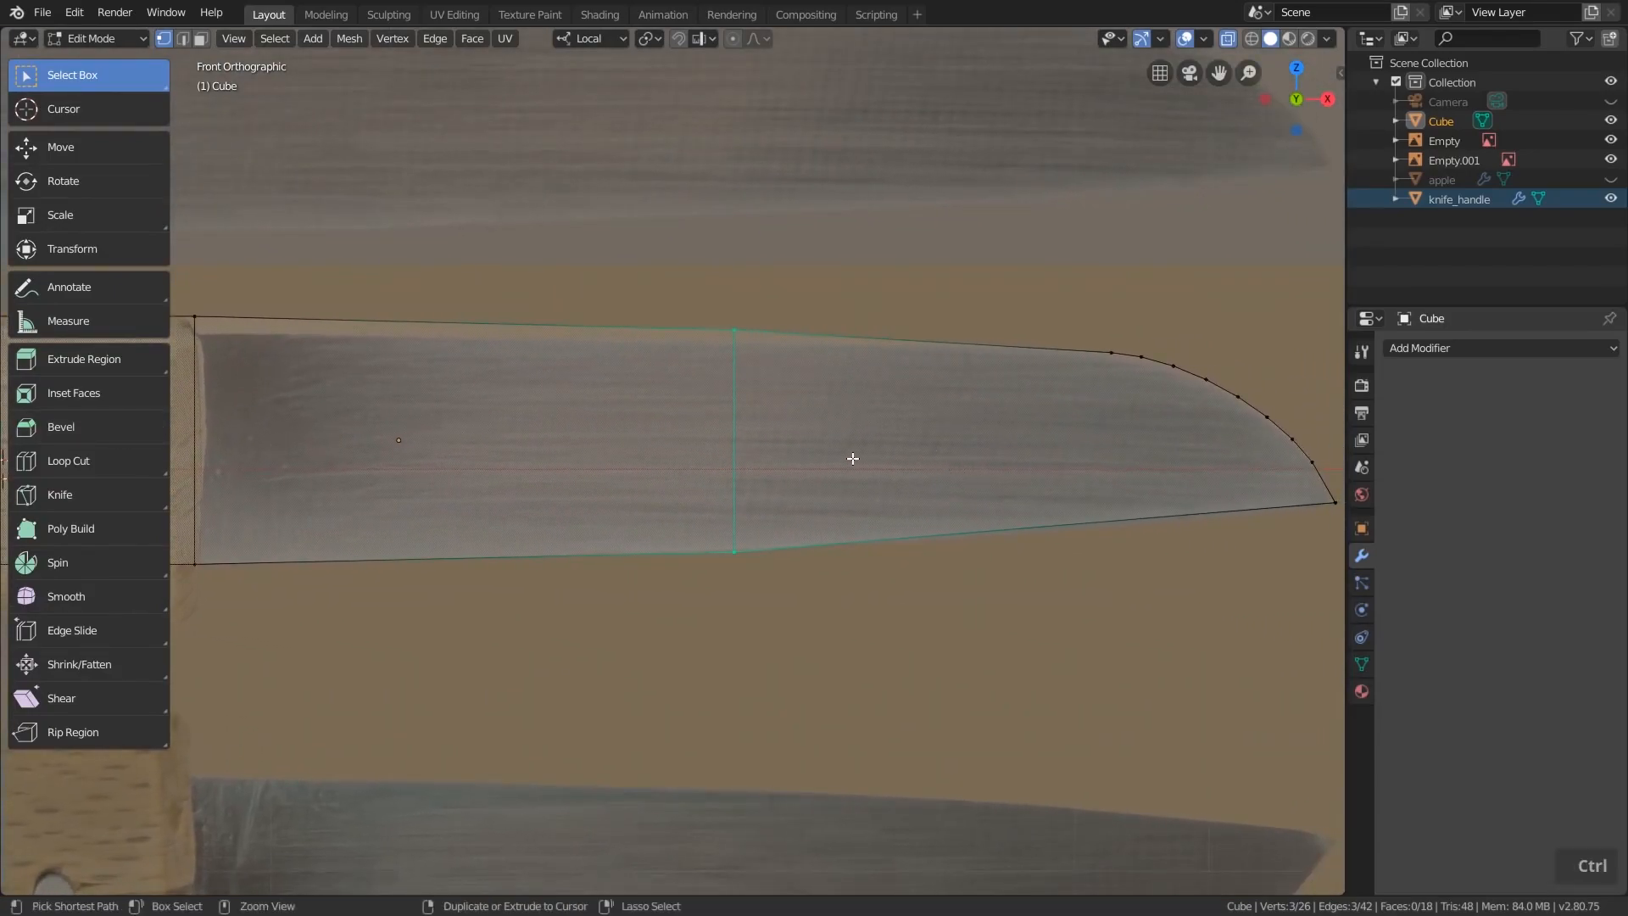
key(ctrl+b)
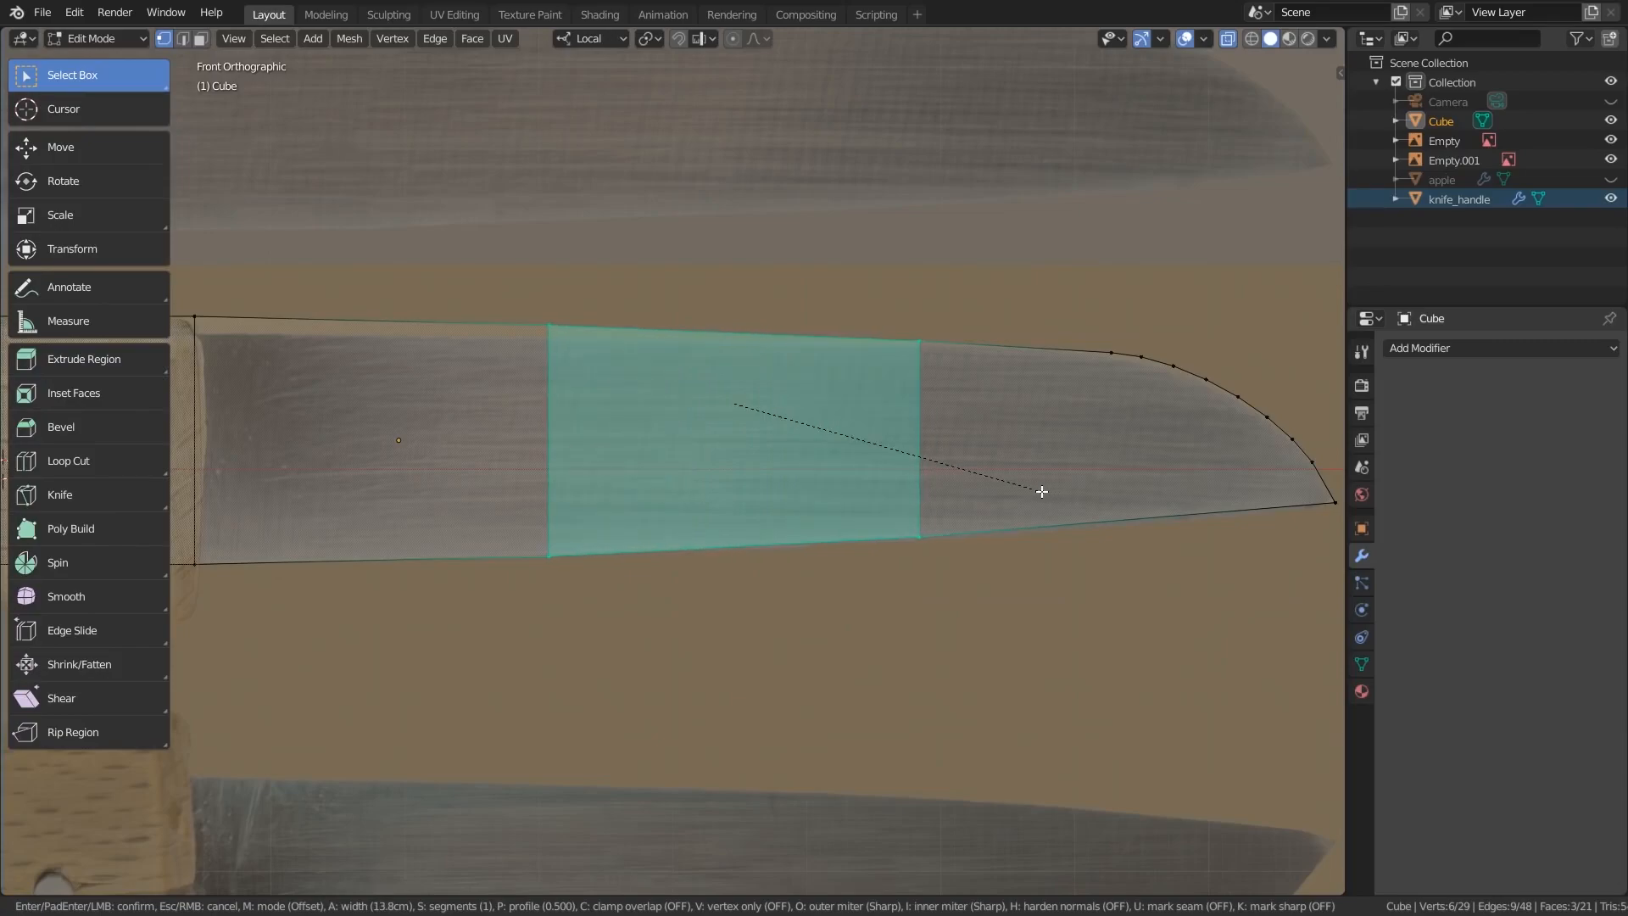
scroll(1038, 496, up, 3)
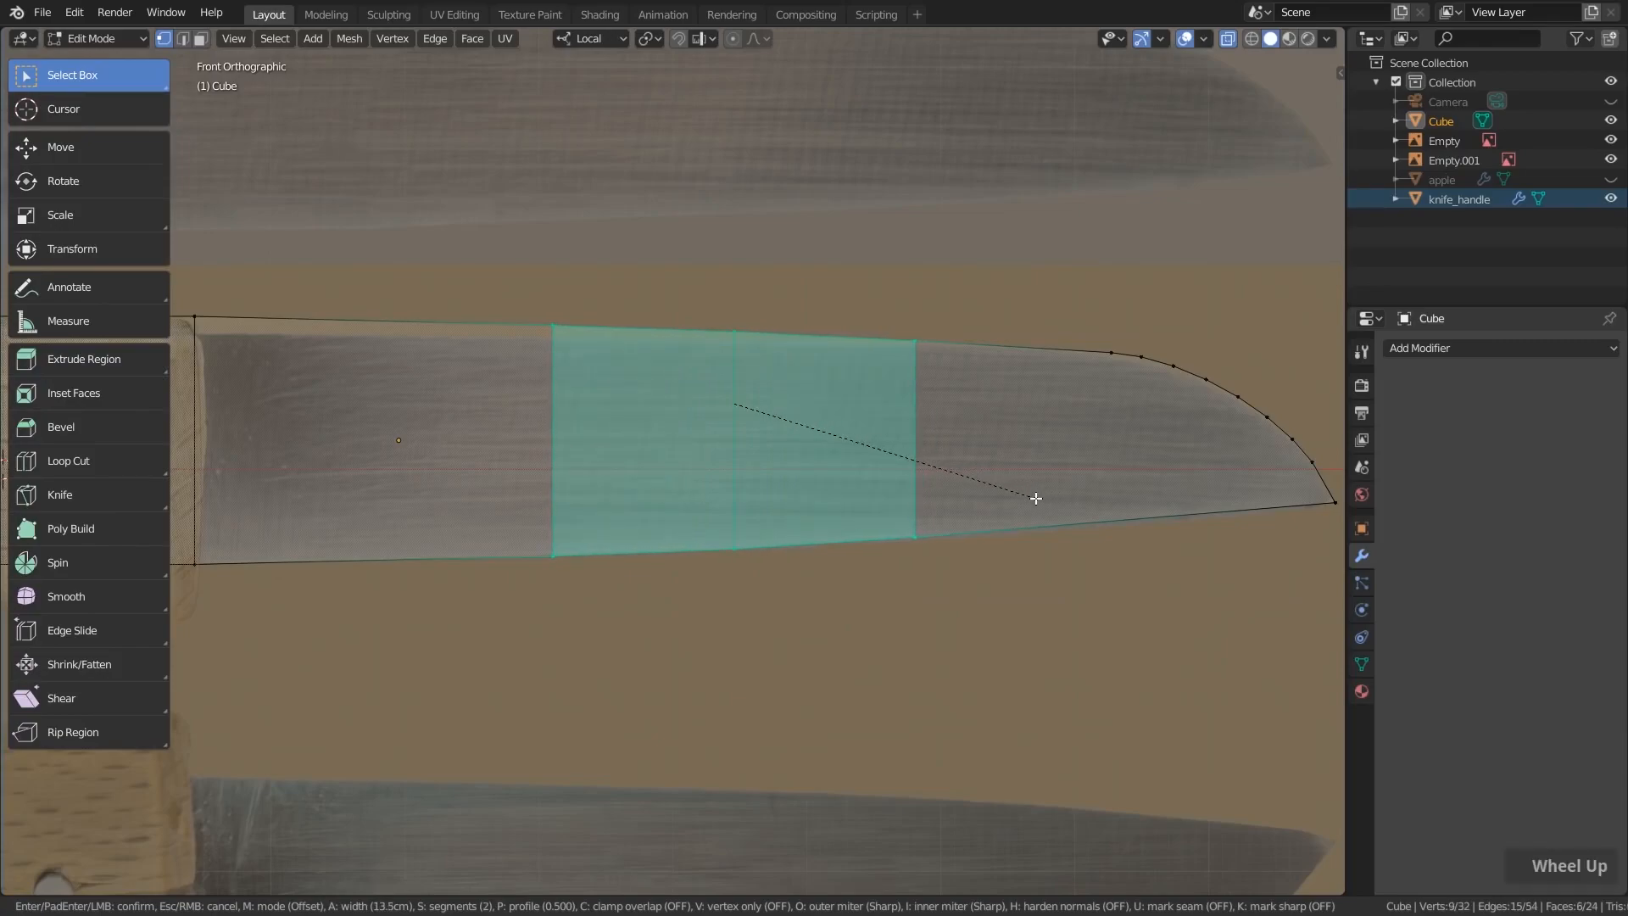
scroll(1081, 512, down, 1)
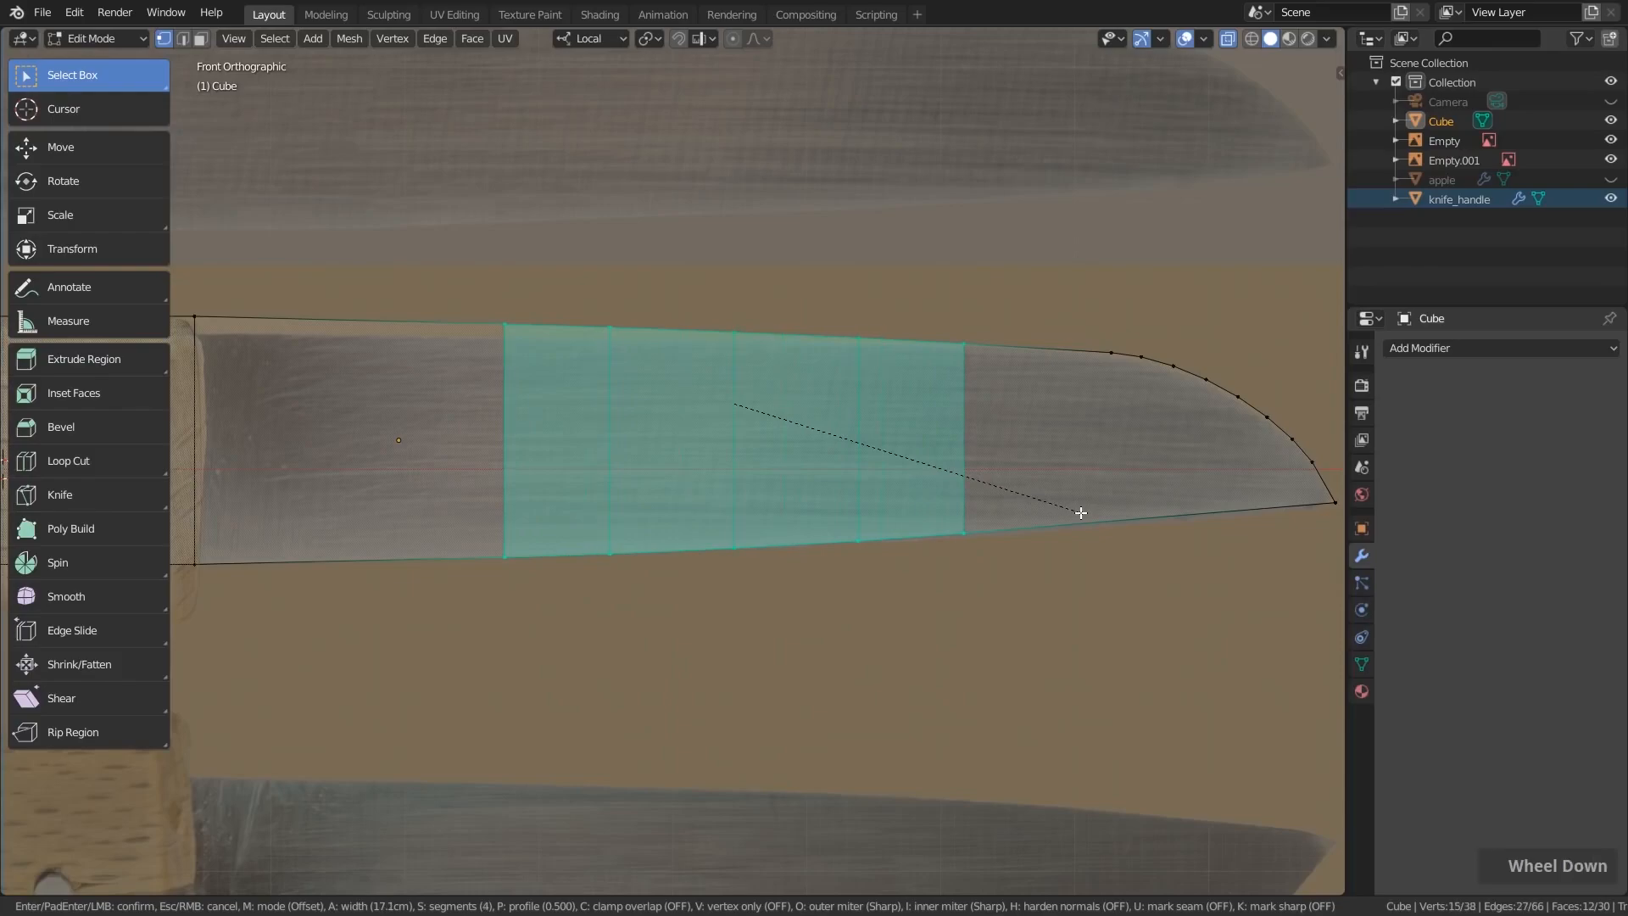
click(1077, 512)
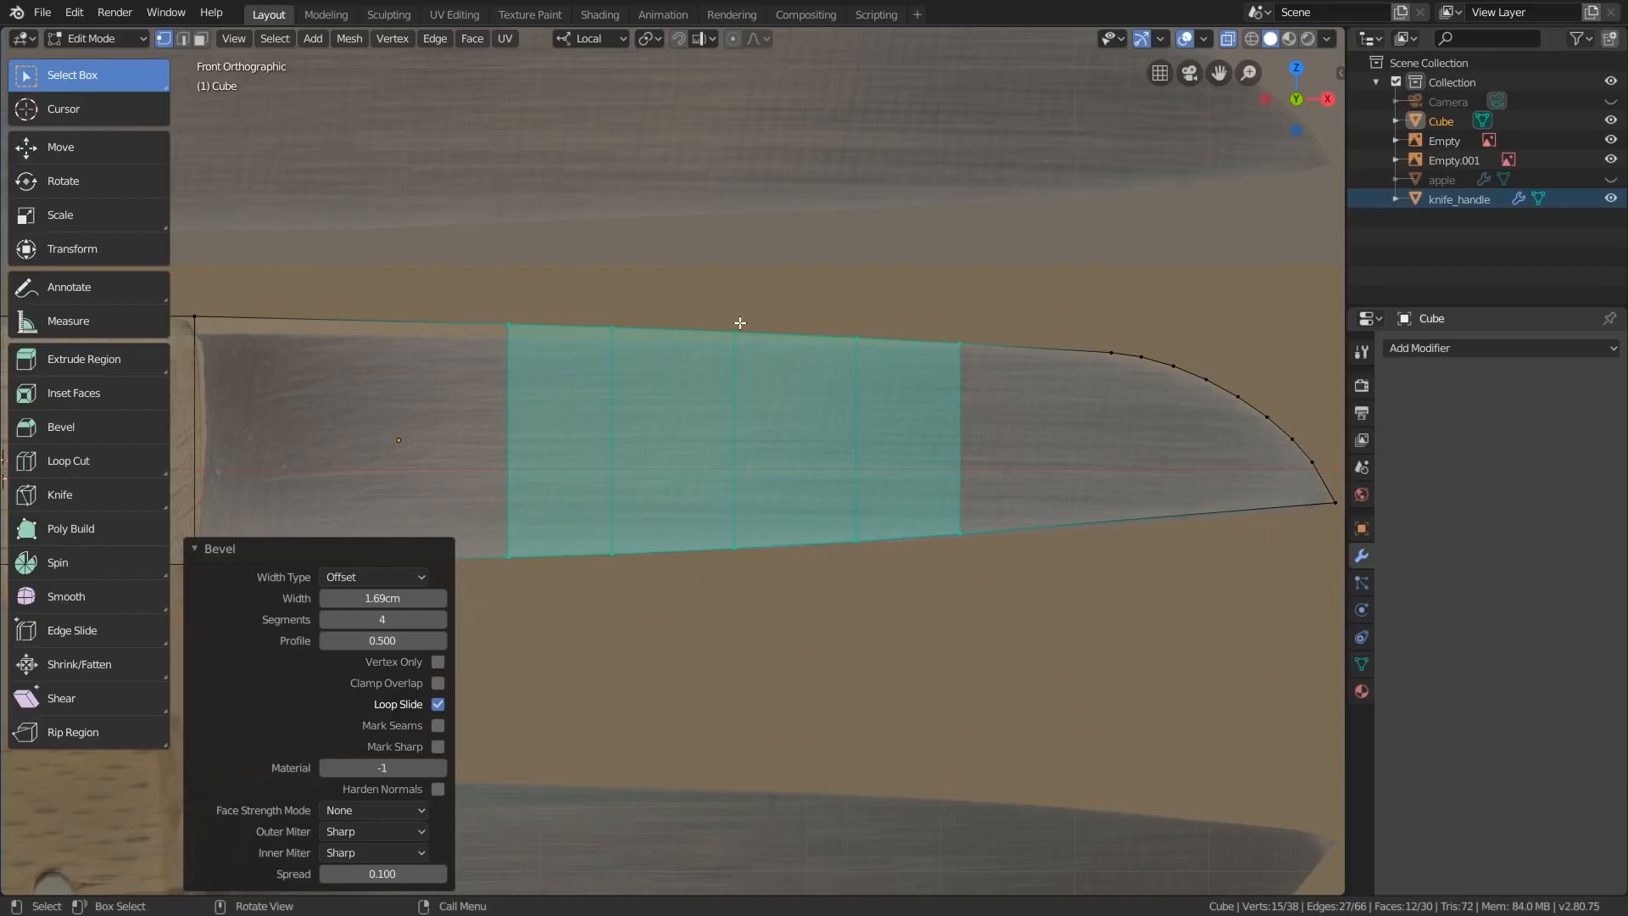
- Select the edge loop at the handle's end and bevel it with 2 segments and a width of about 0.554 cm
scroll(916, 339, down, 1)
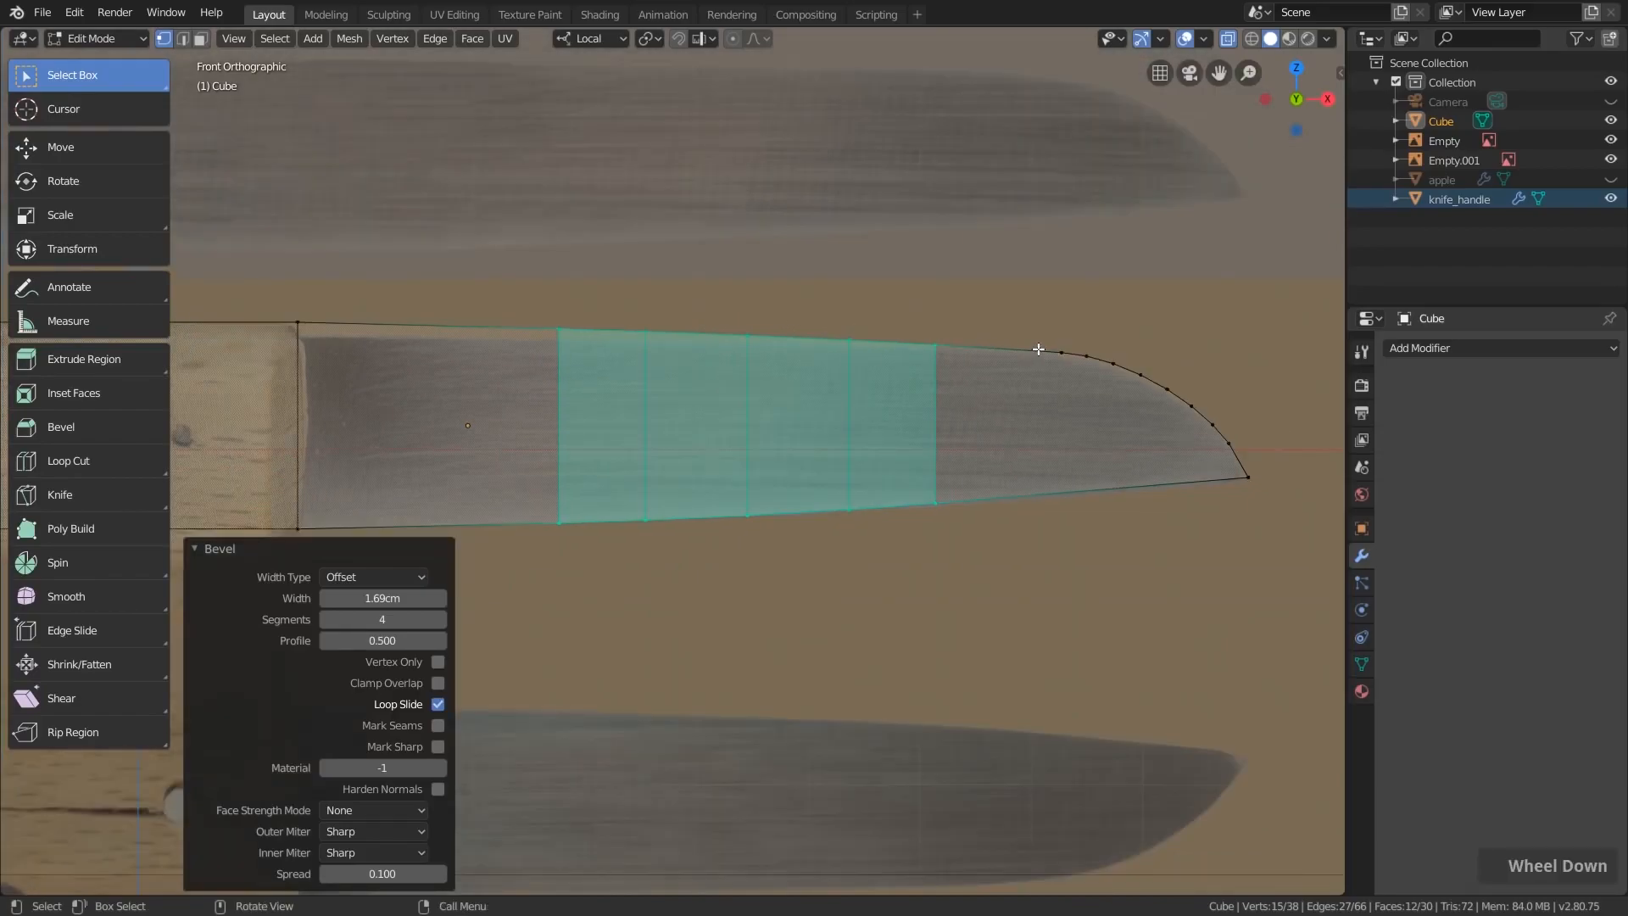
shift+middle_drag(956, 366, 841, 394)
alt+click(822, 390)
scroll(834, 396, up, 1)
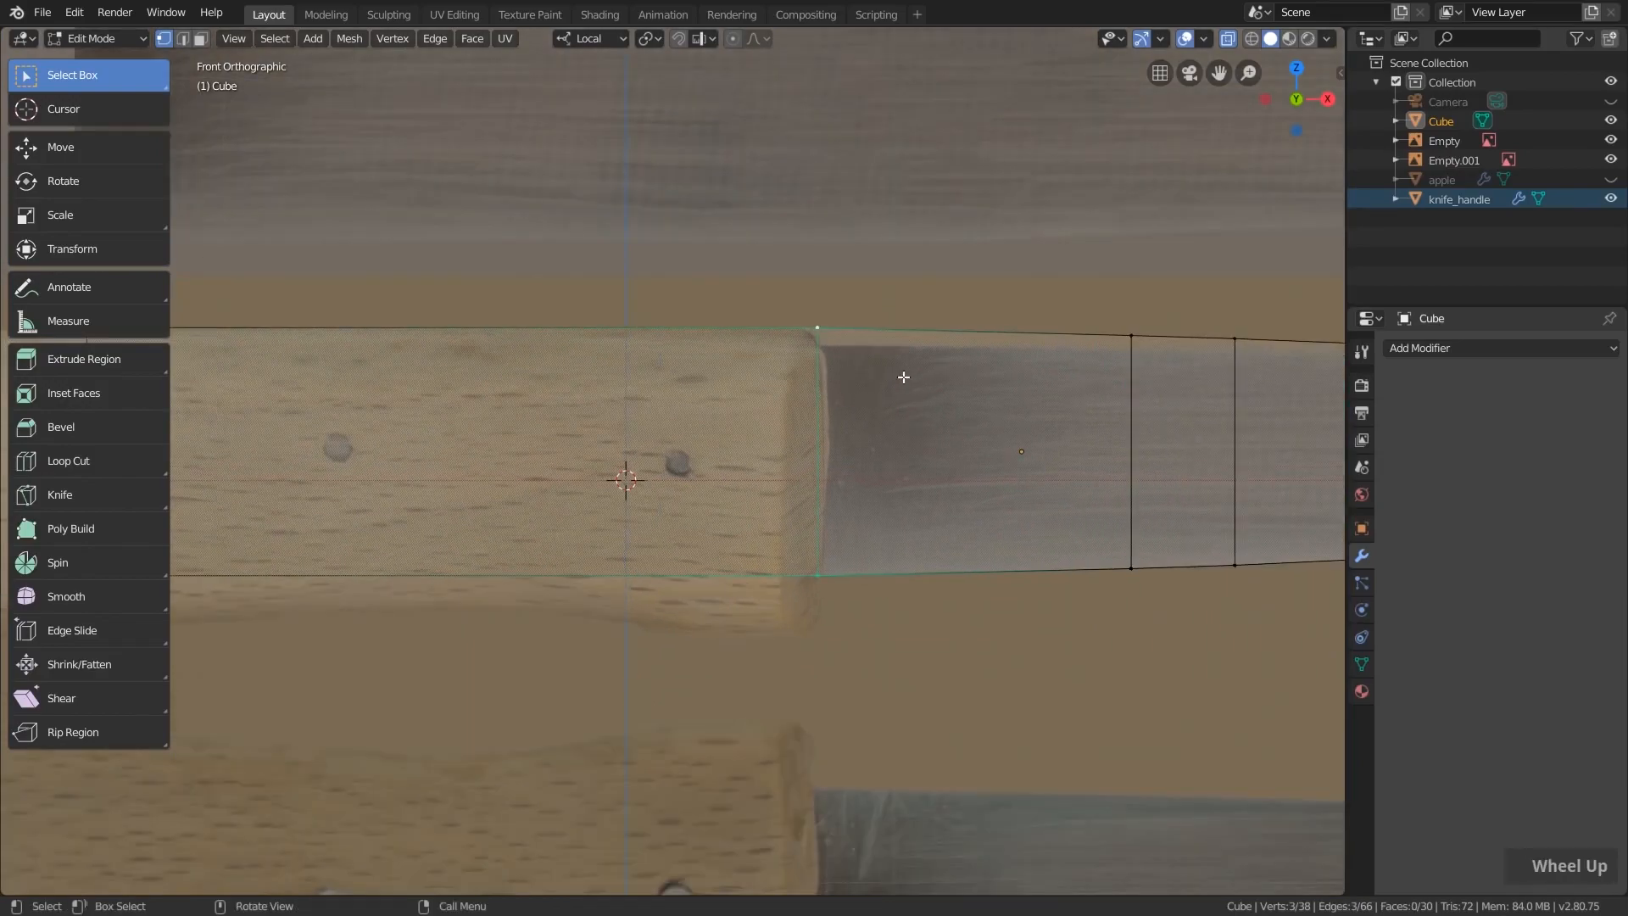
key(ctrl+b)
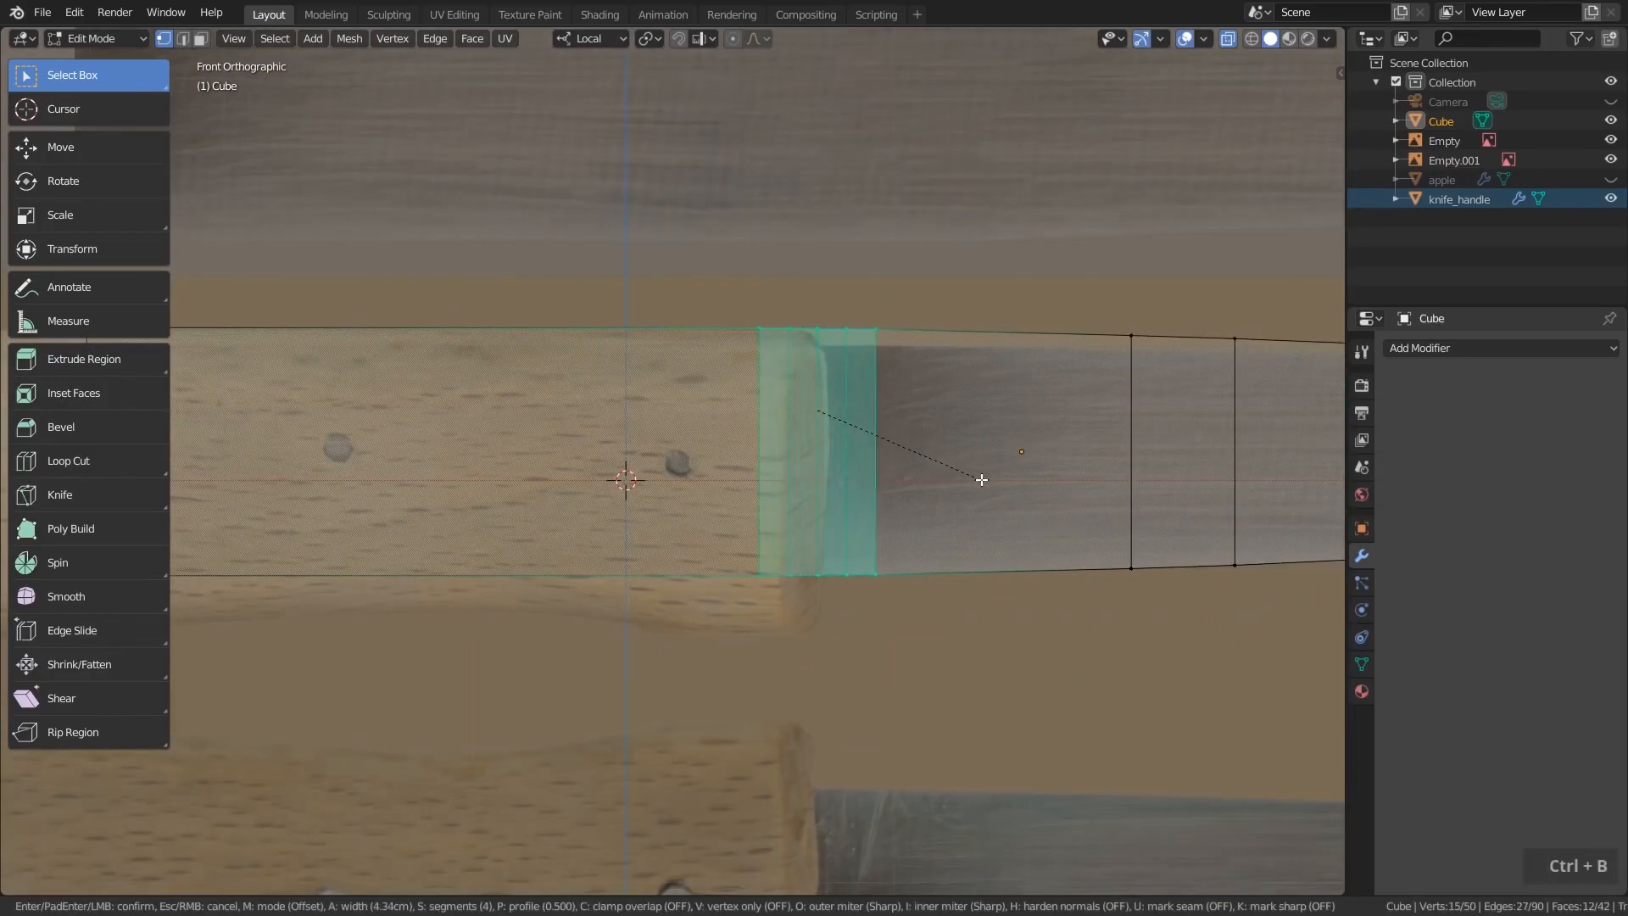
scroll(980, 492, up, 1)
scroll(982, 492, down, 3)
click(990, 496)
- Hide both reference images and return to Object Mode with X-ray turned off
middle_drag(882, 424, 883, 465)
click(1610, 140)
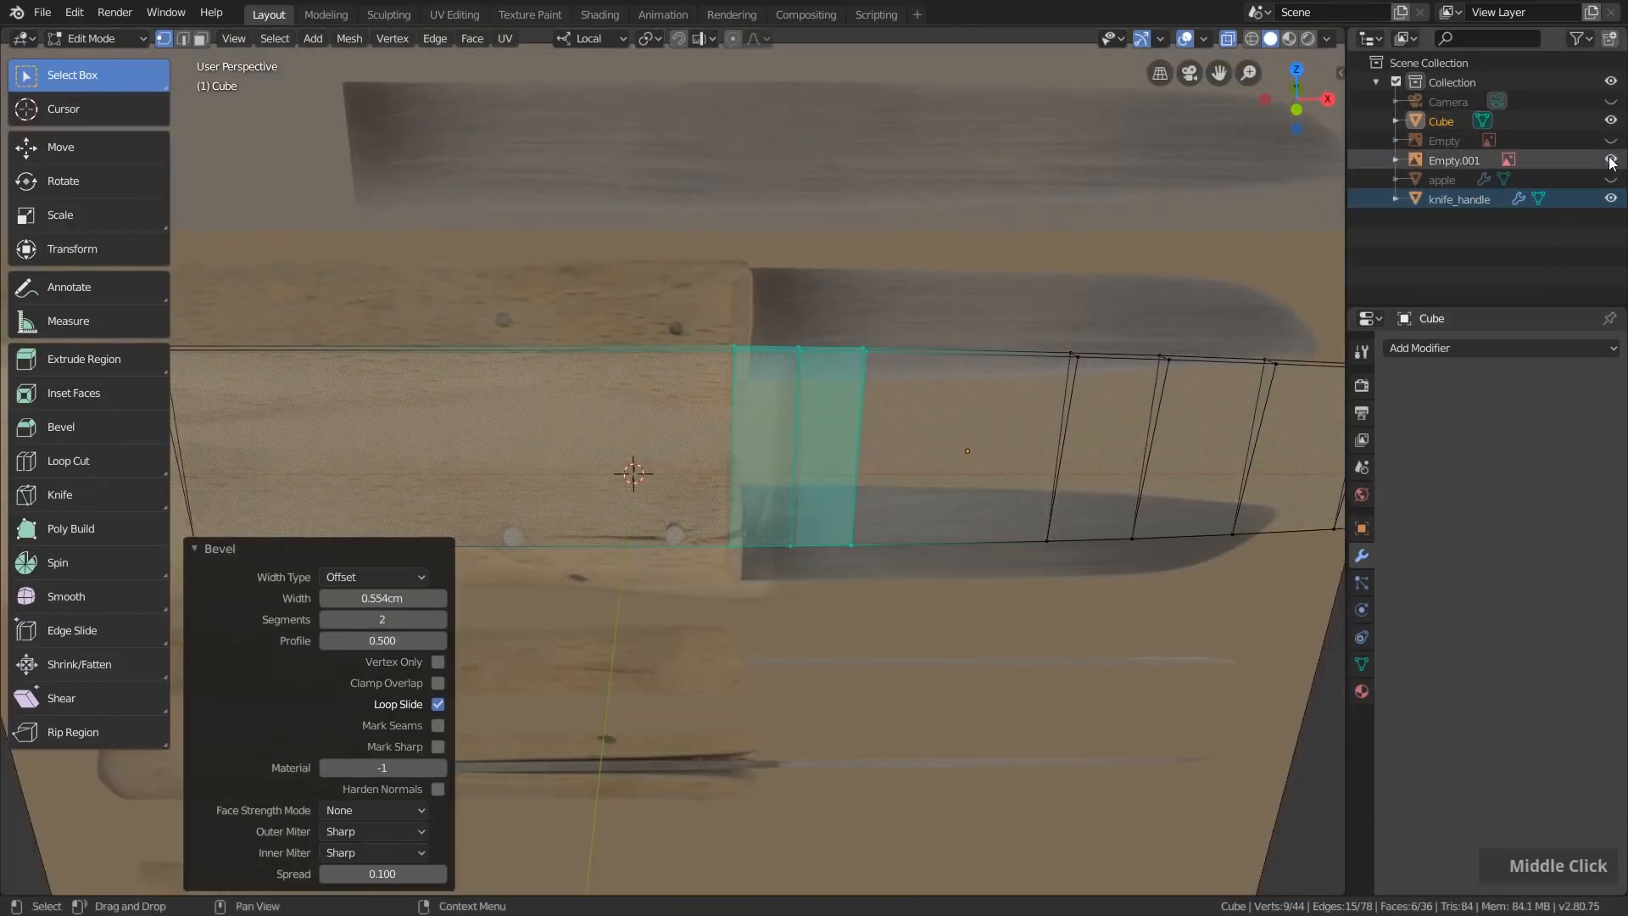
click(1611, 159)
key(Tab)
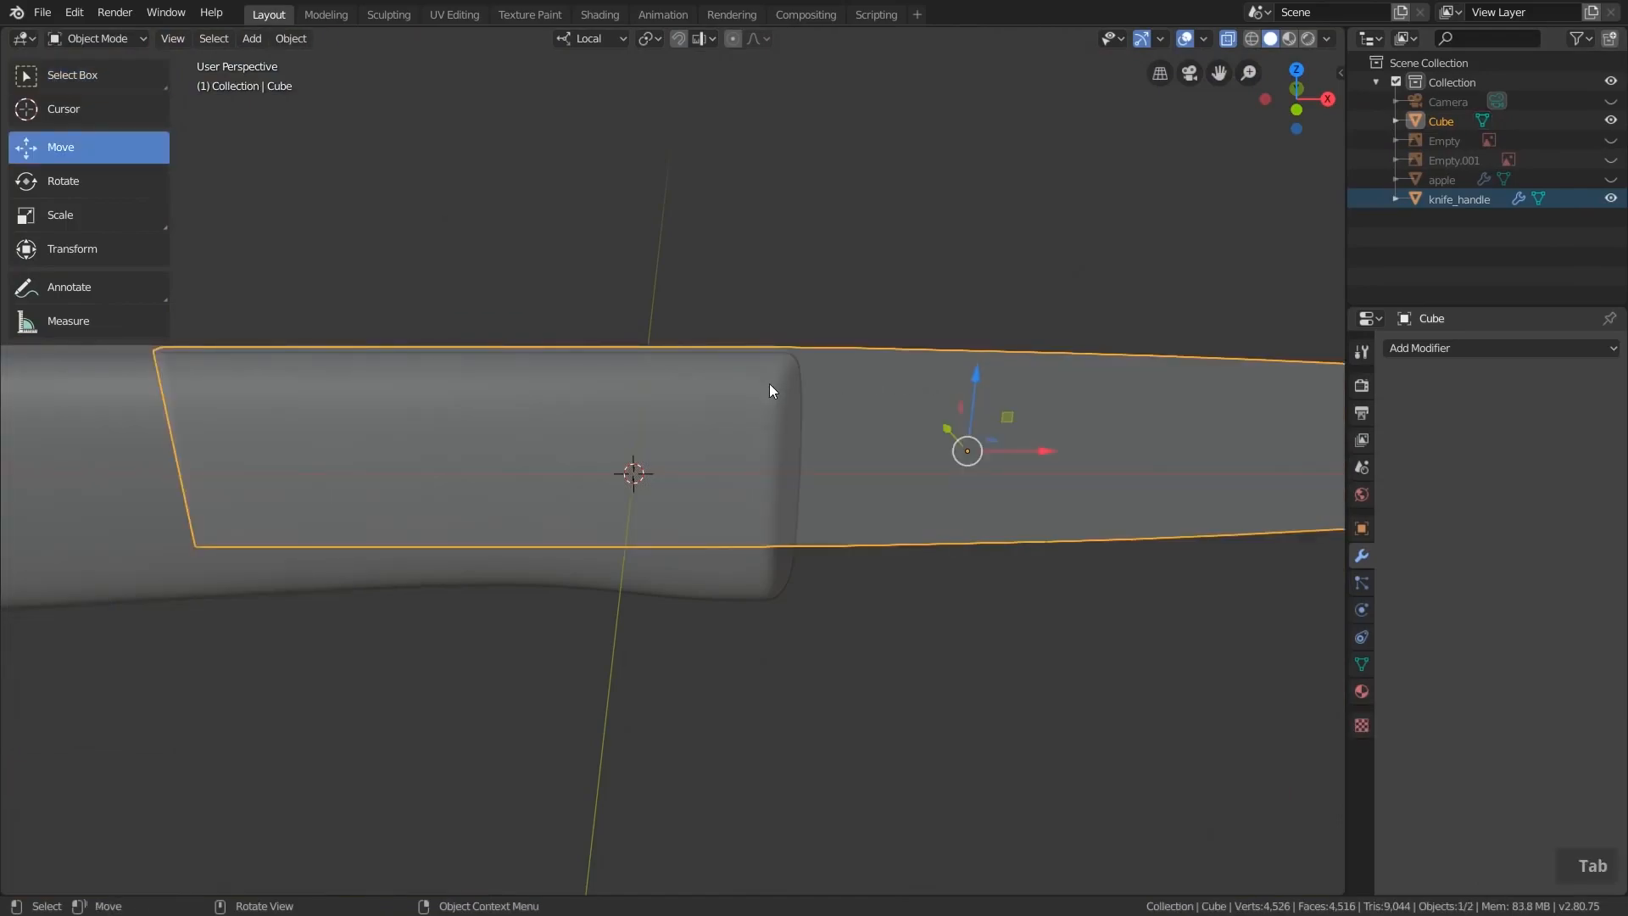
click(1228, 39)
- Apply Shade Smooth to the blade and view its shading from an angle
scroll(1005, 338, down, 2)
key(a)
key(a)
middle_drag(1014, 362, 868, 388)
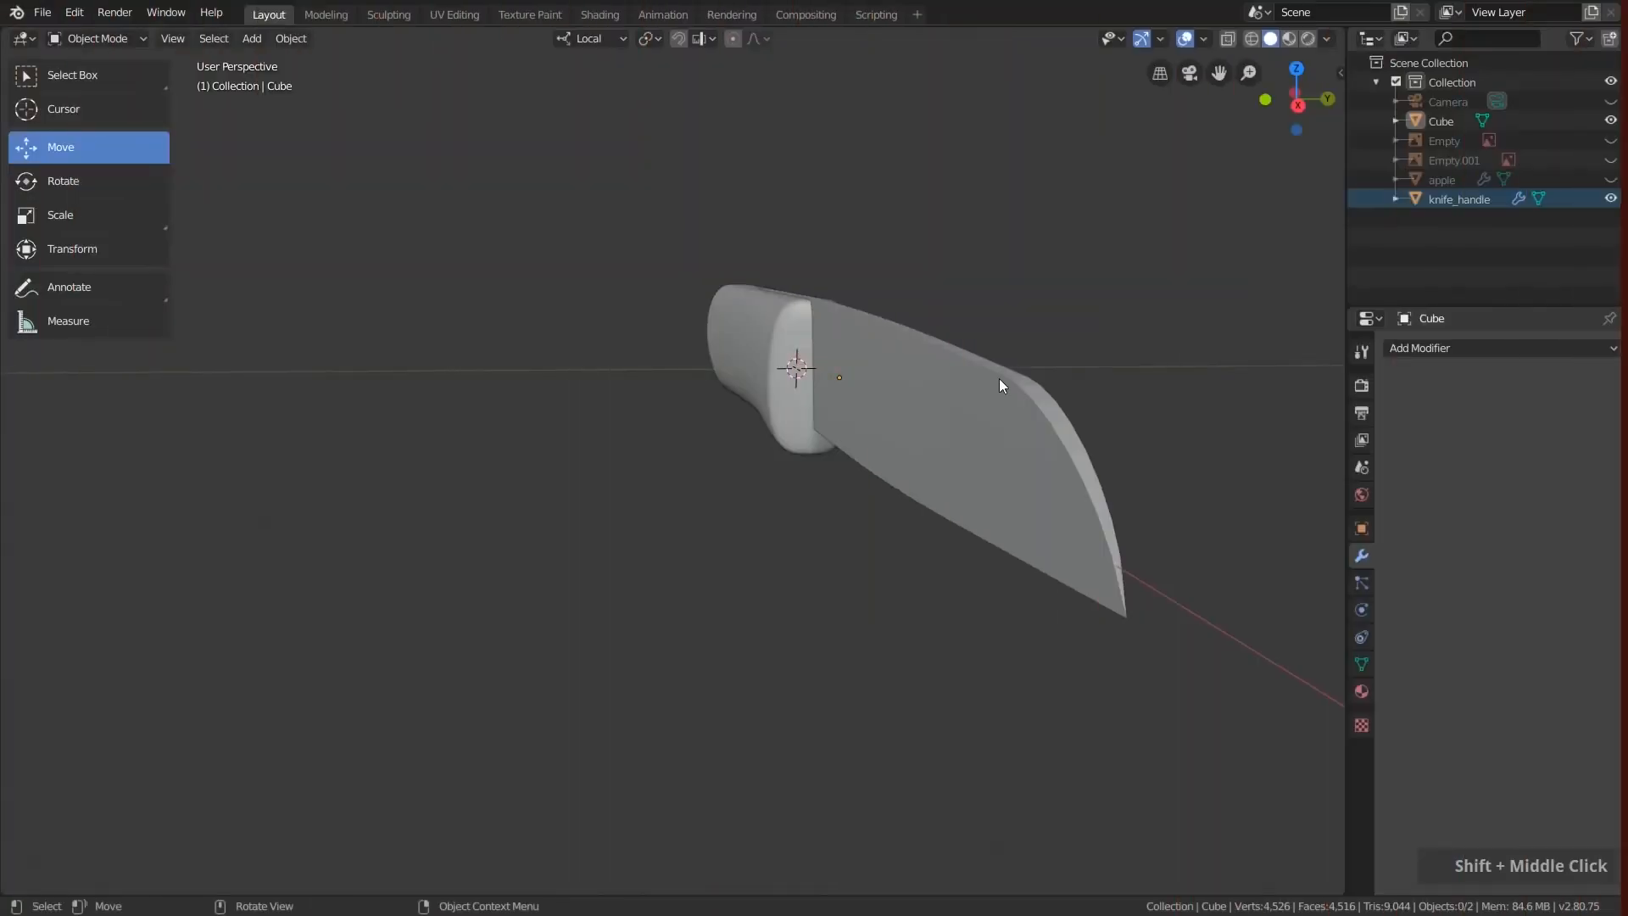
right_click(1004, 379)
click(984, 379)
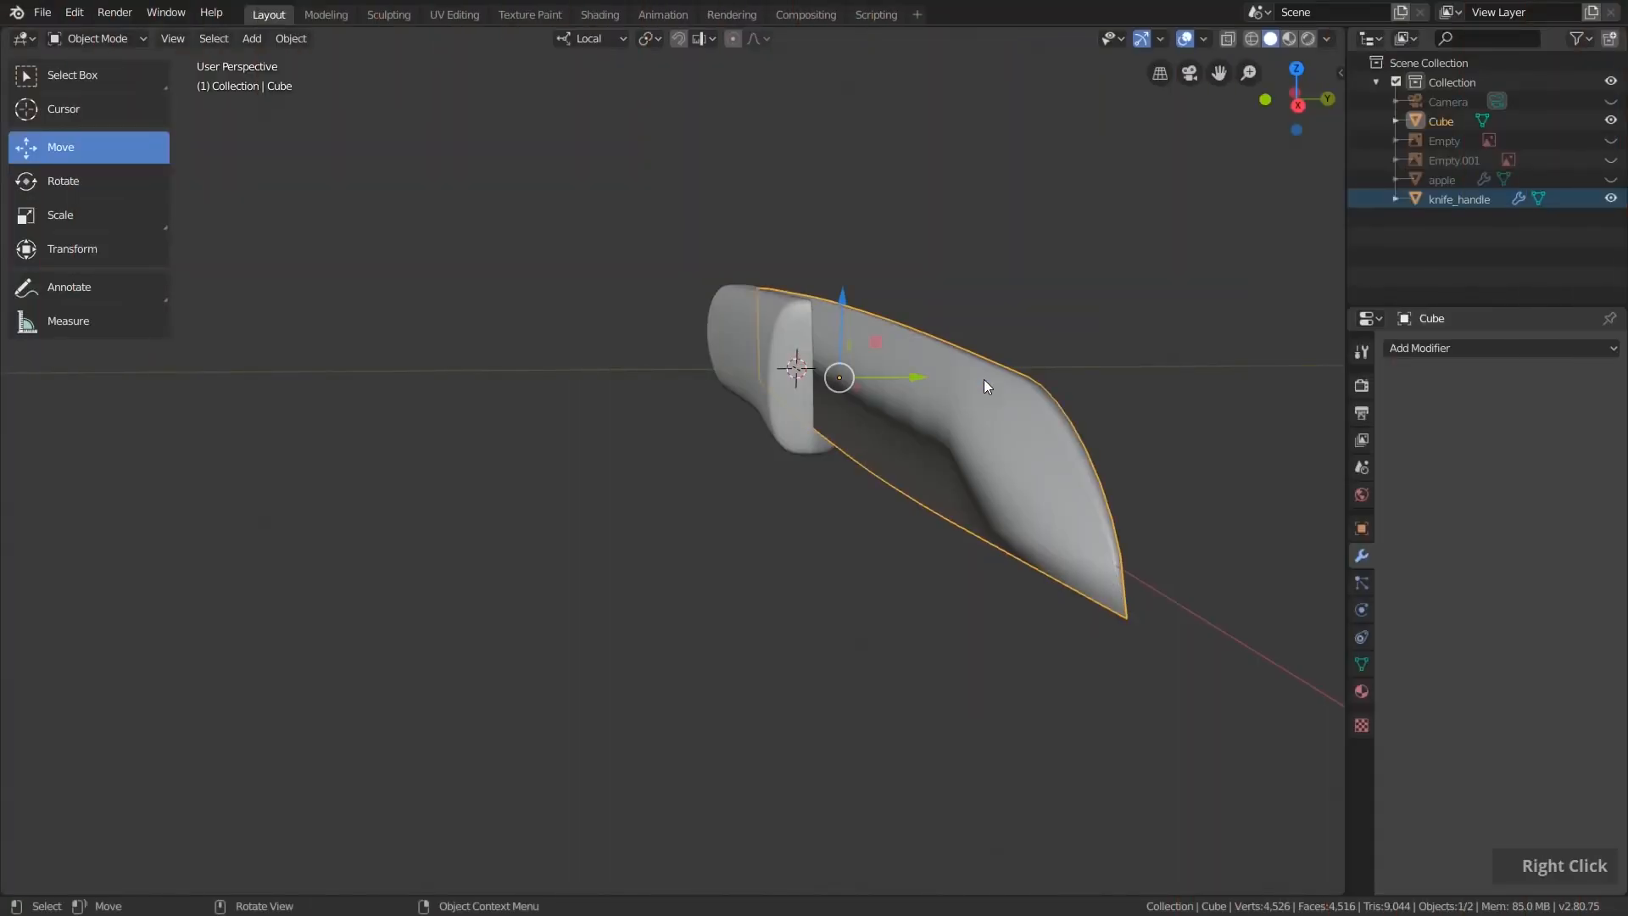
middle_drag(983, 379, 1030, 346)
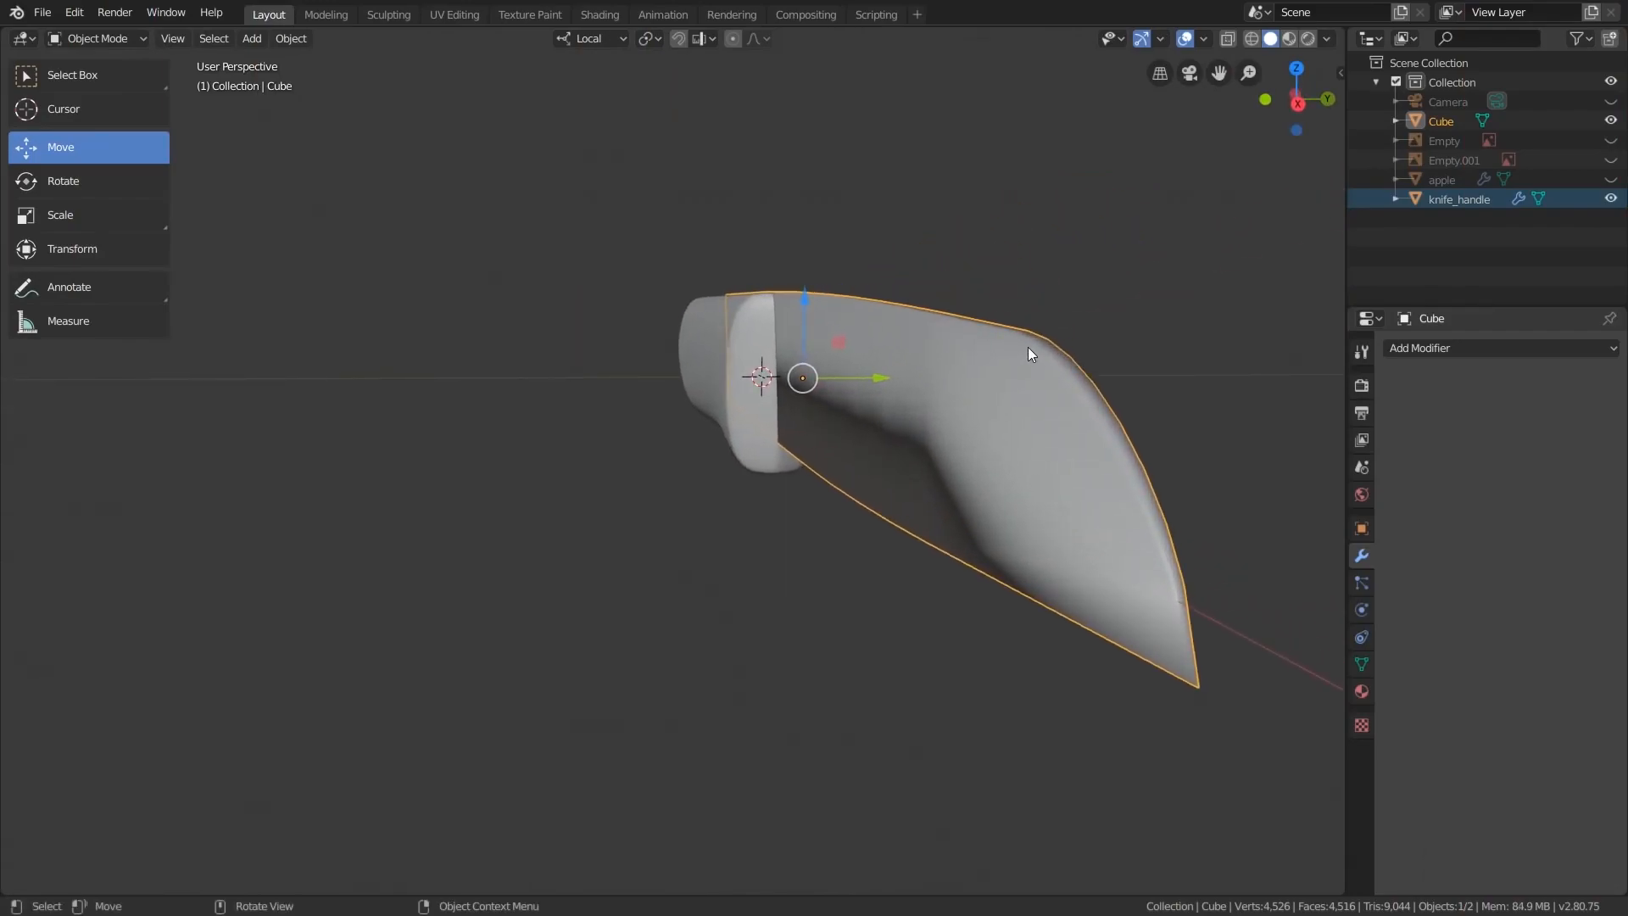
- Enable Auto Smooth at 30° in the blade's normals settings and inspect the shading from several angles
click(1360, 668)
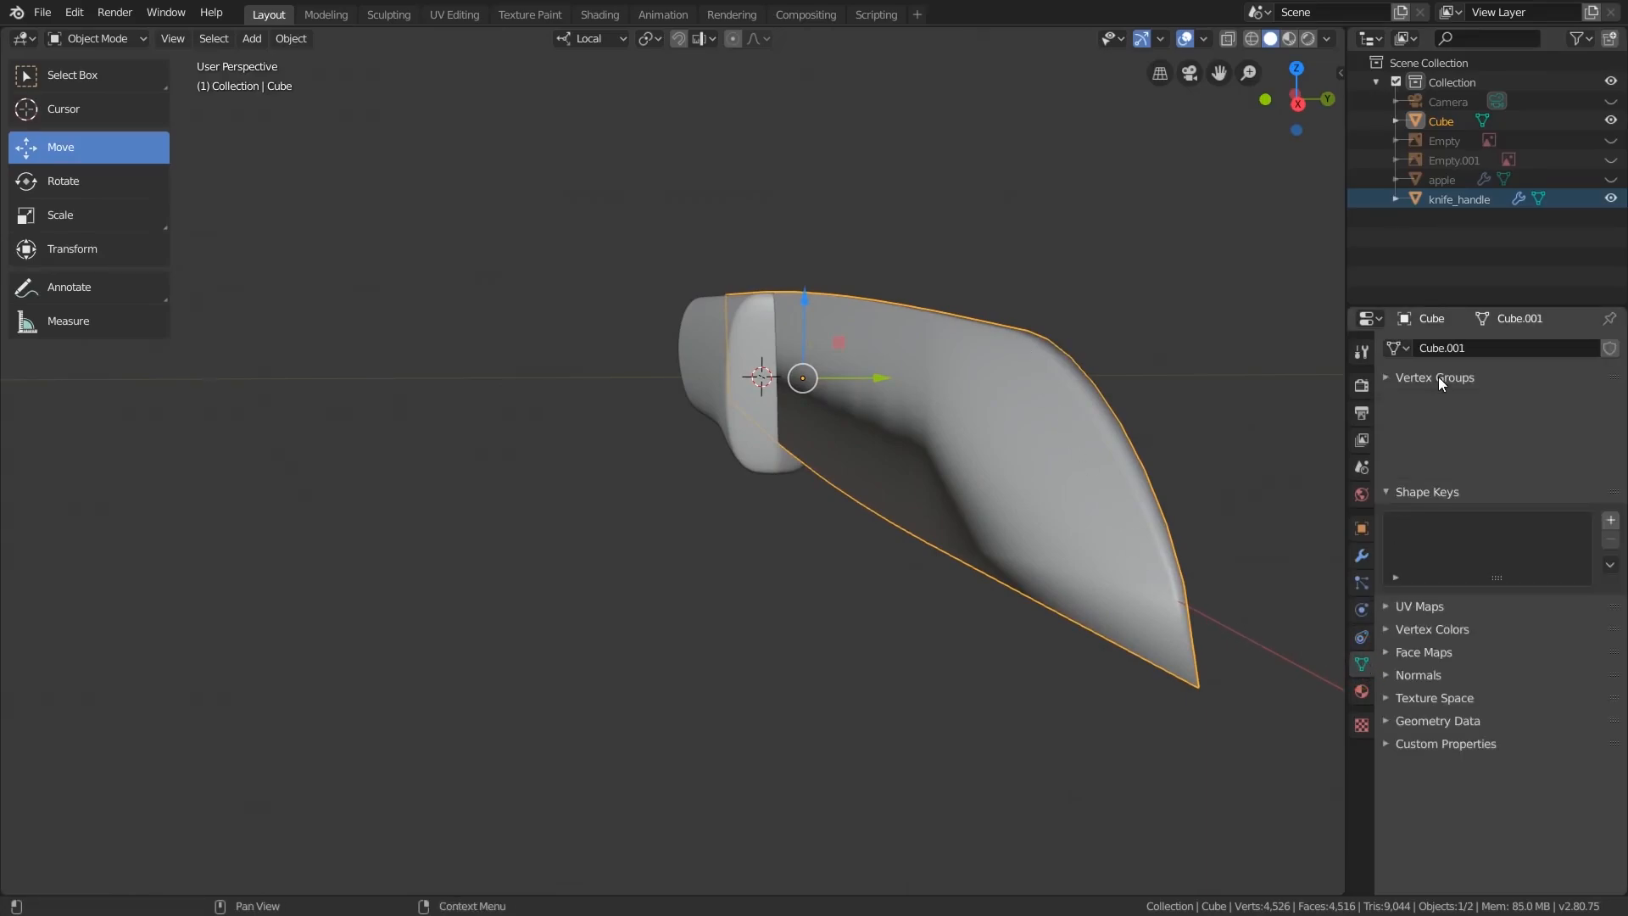
click(1438, 376)
click(1438, 401)
click(1431, 493)
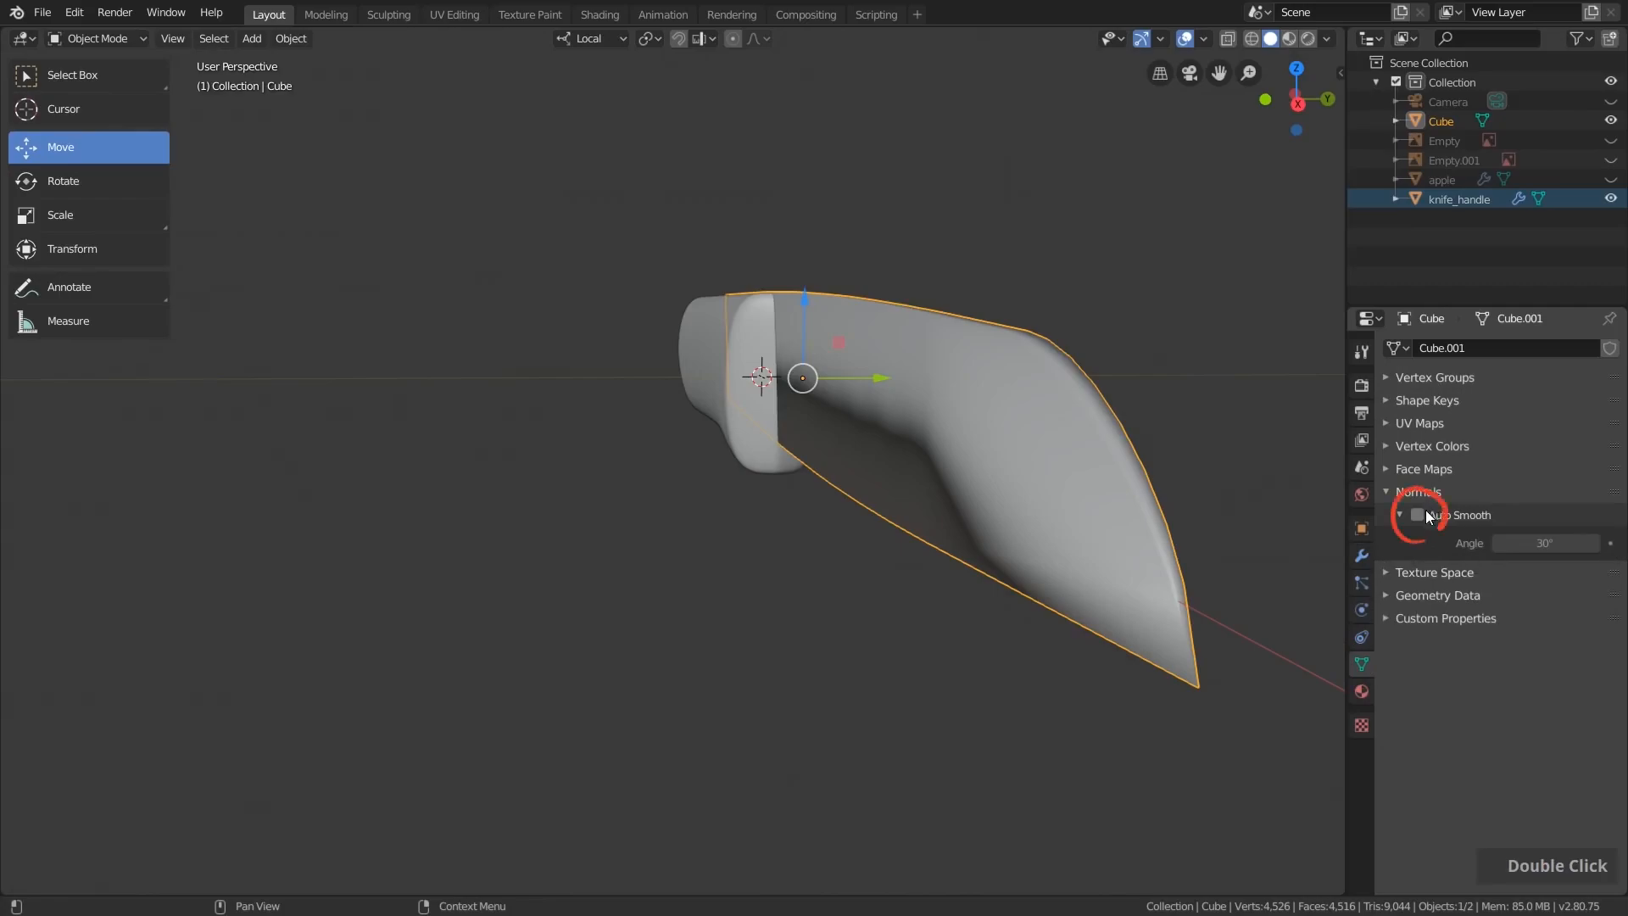
click(1421, 514)
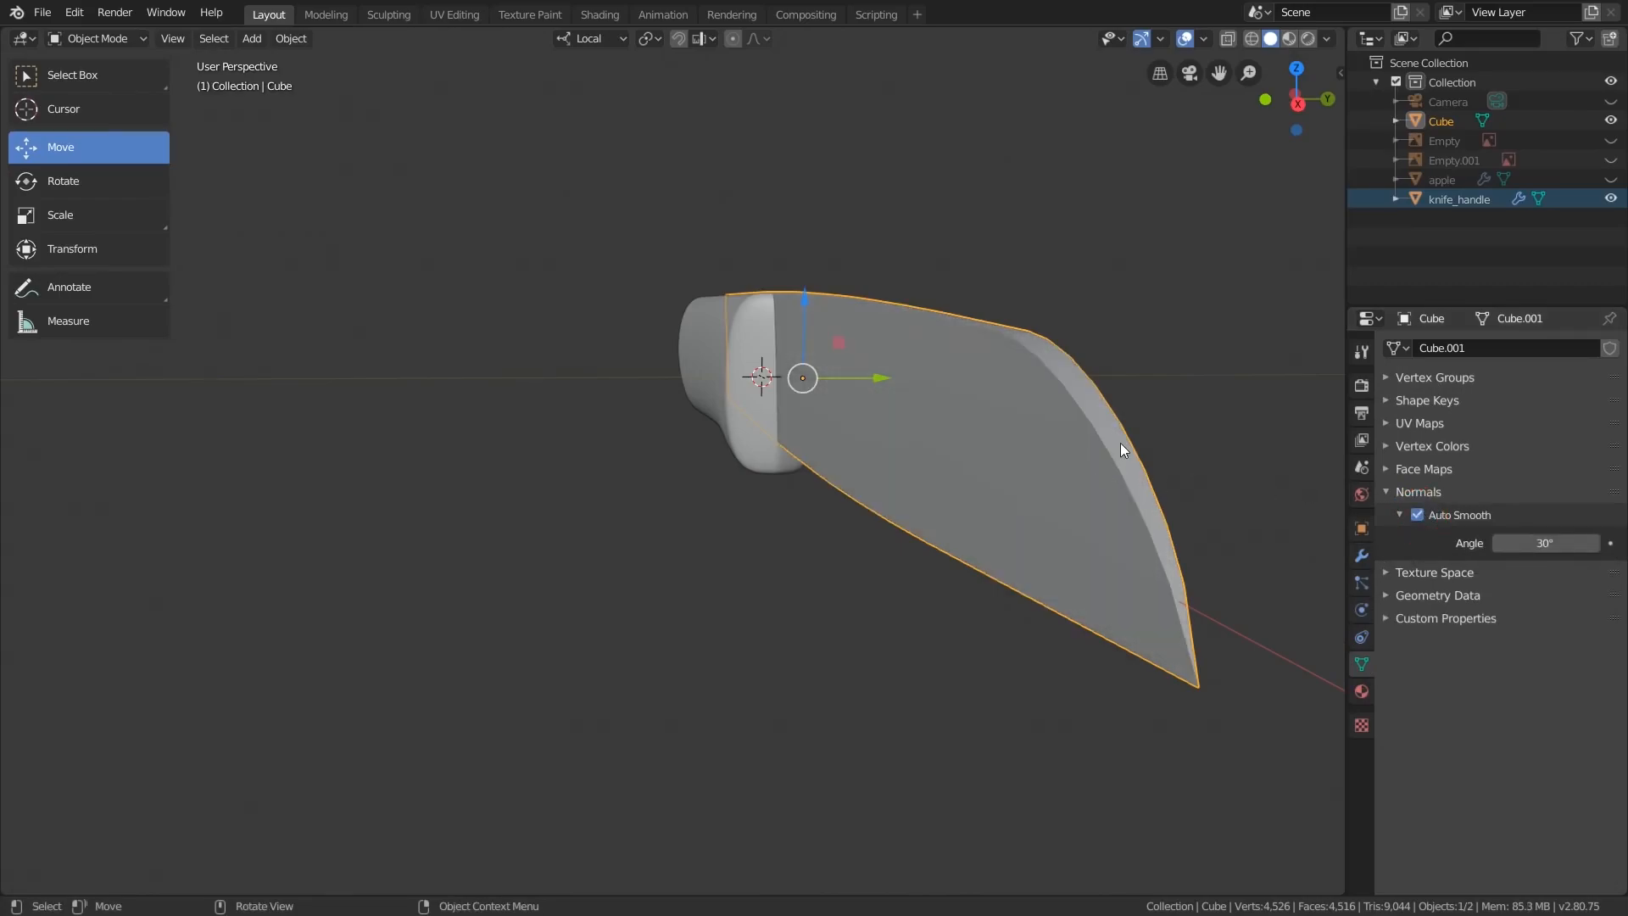
middle_drag(1119, 444, 1126, 464)
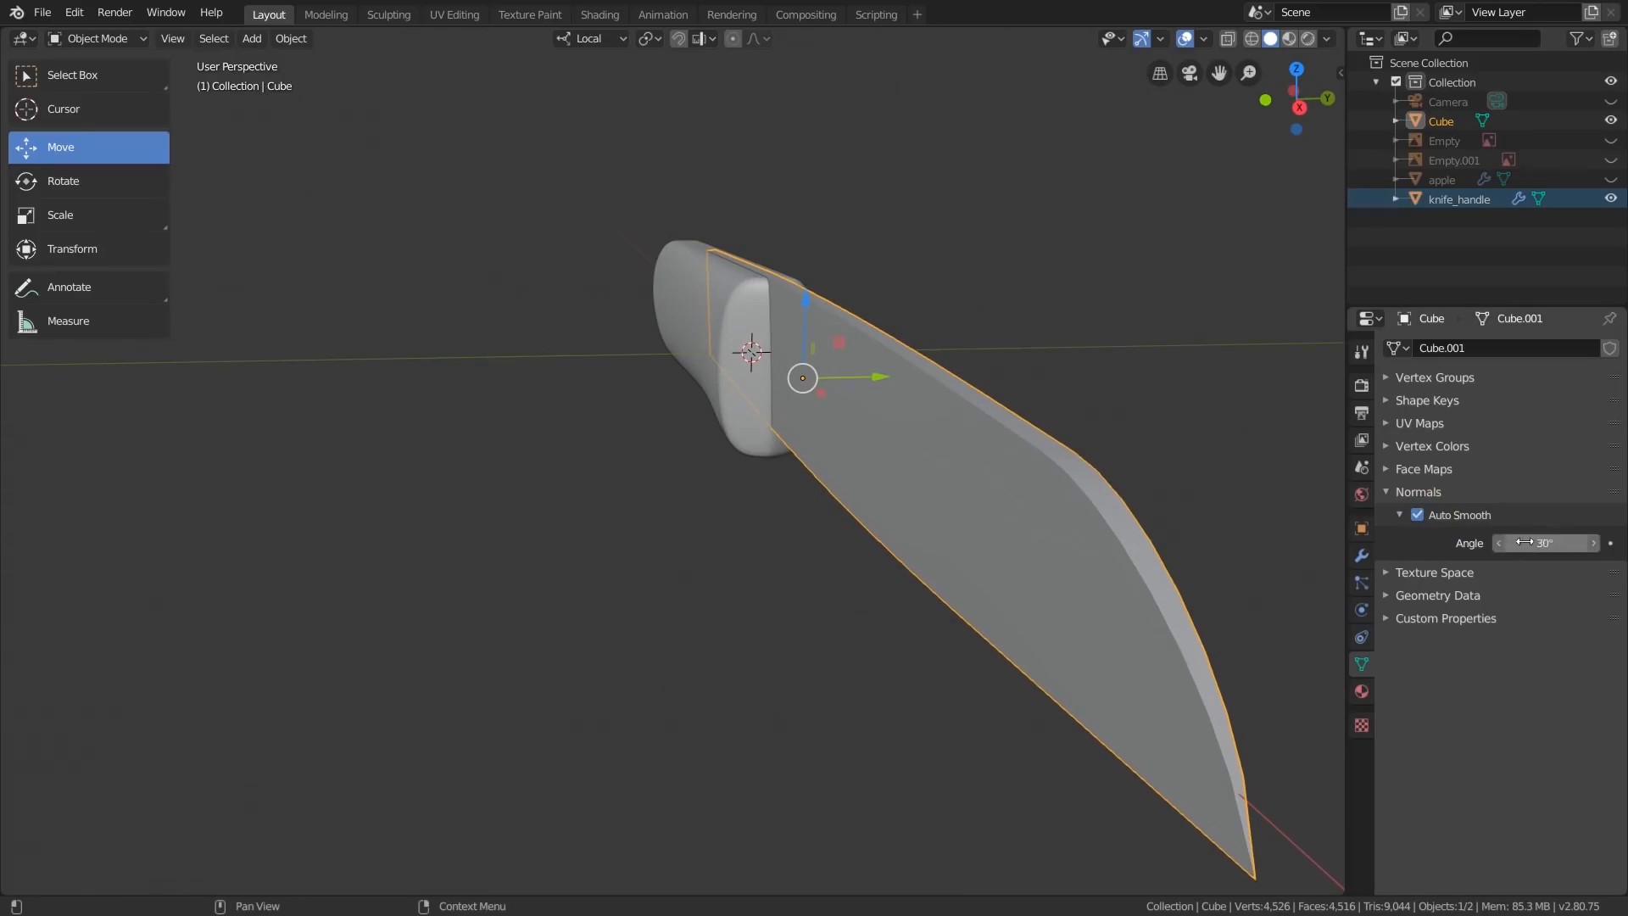
middle_drag(1121, 620, 1117, 610)
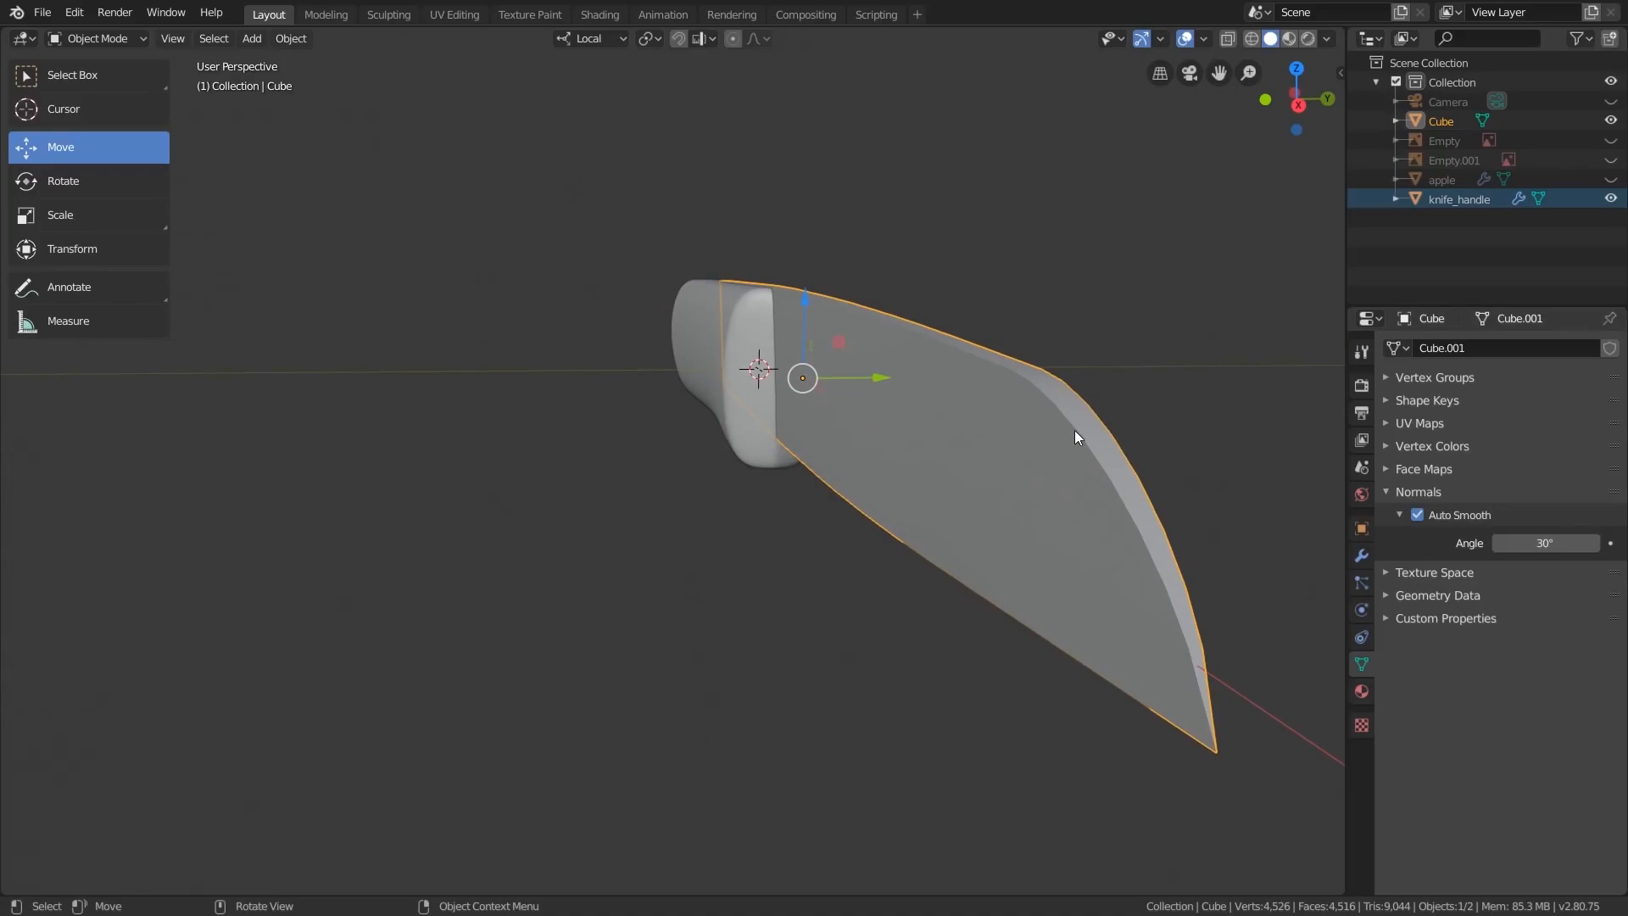
middle_drag(1026, 428, 911, 363)
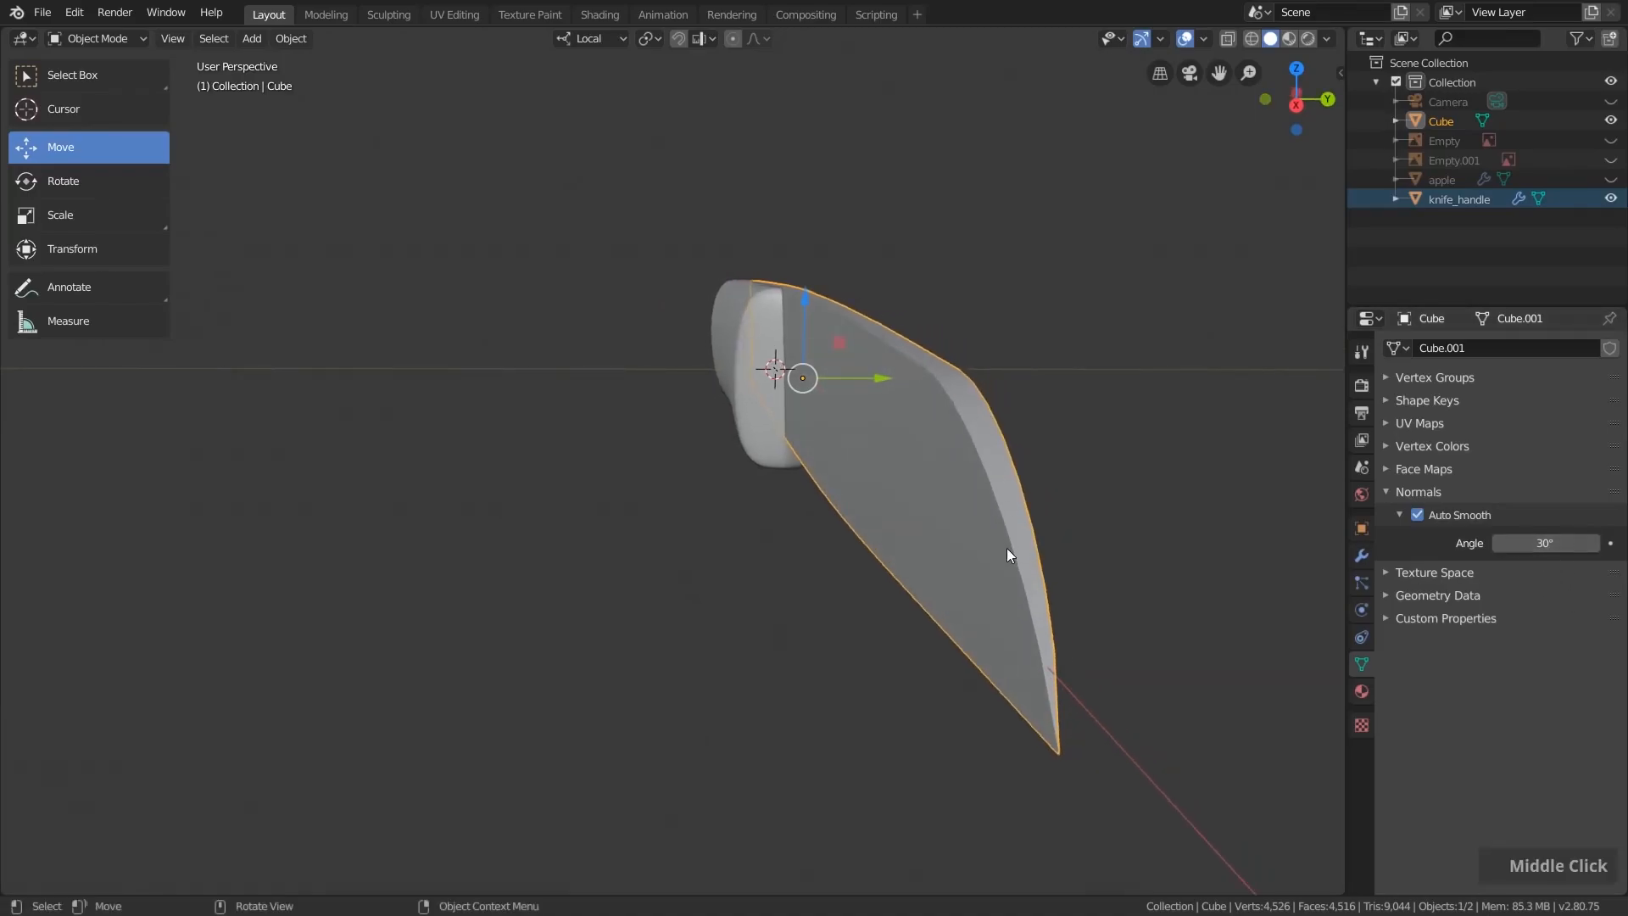
middle_drag(1006, 553, 1018, 551)
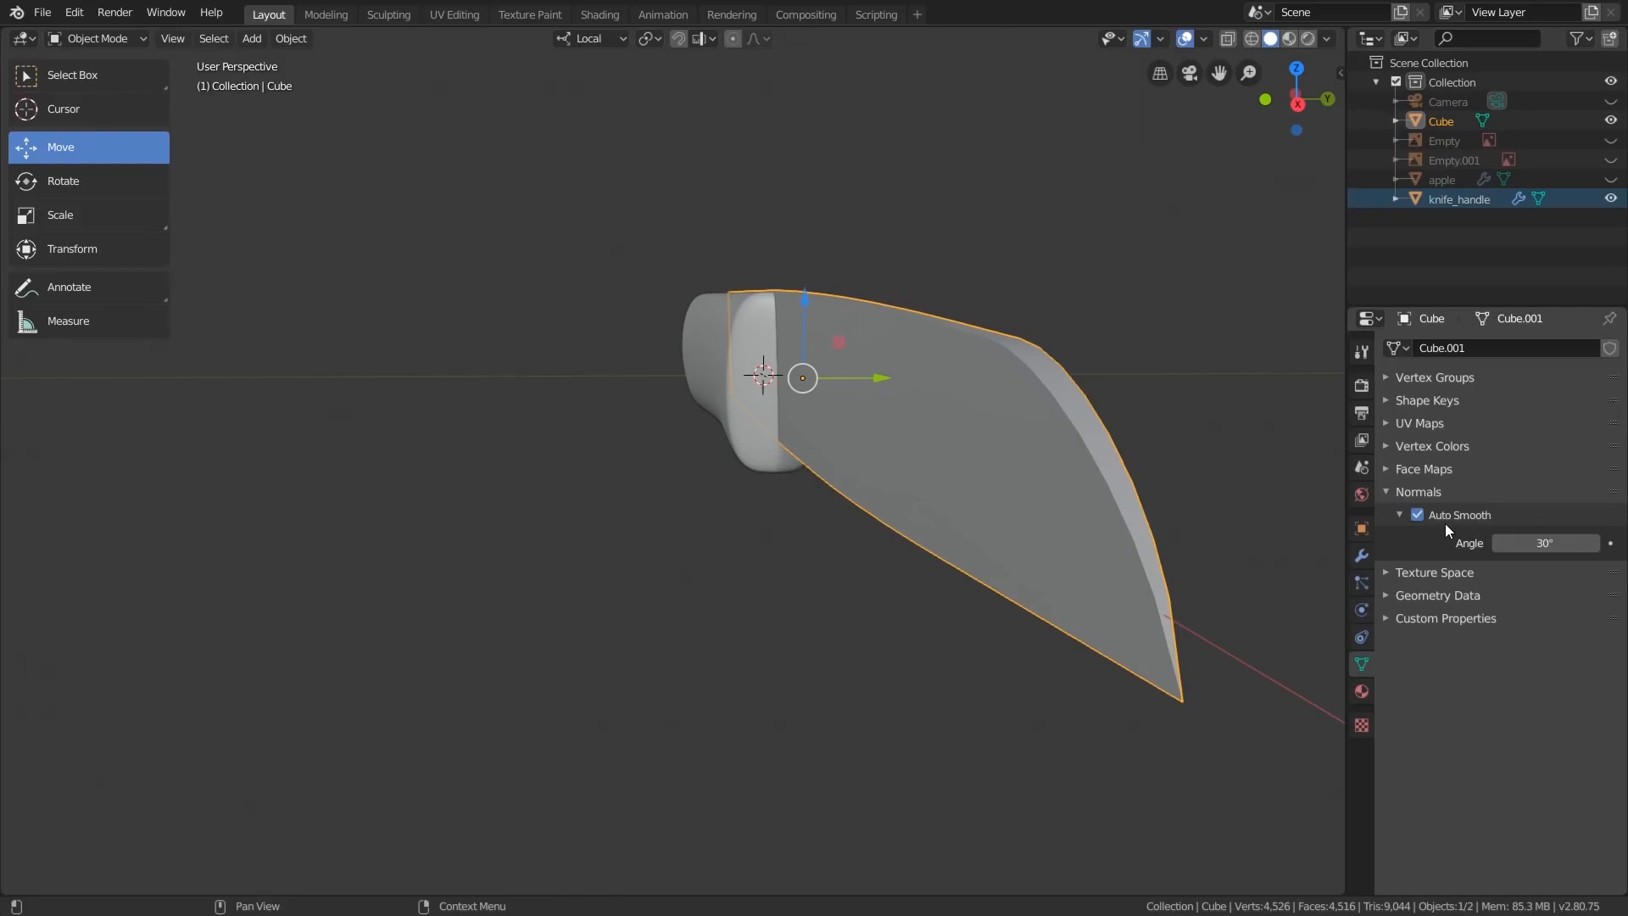
- Add a Bevel modifier to the blade and set its width to 0.02 cm
click(1360, 555)
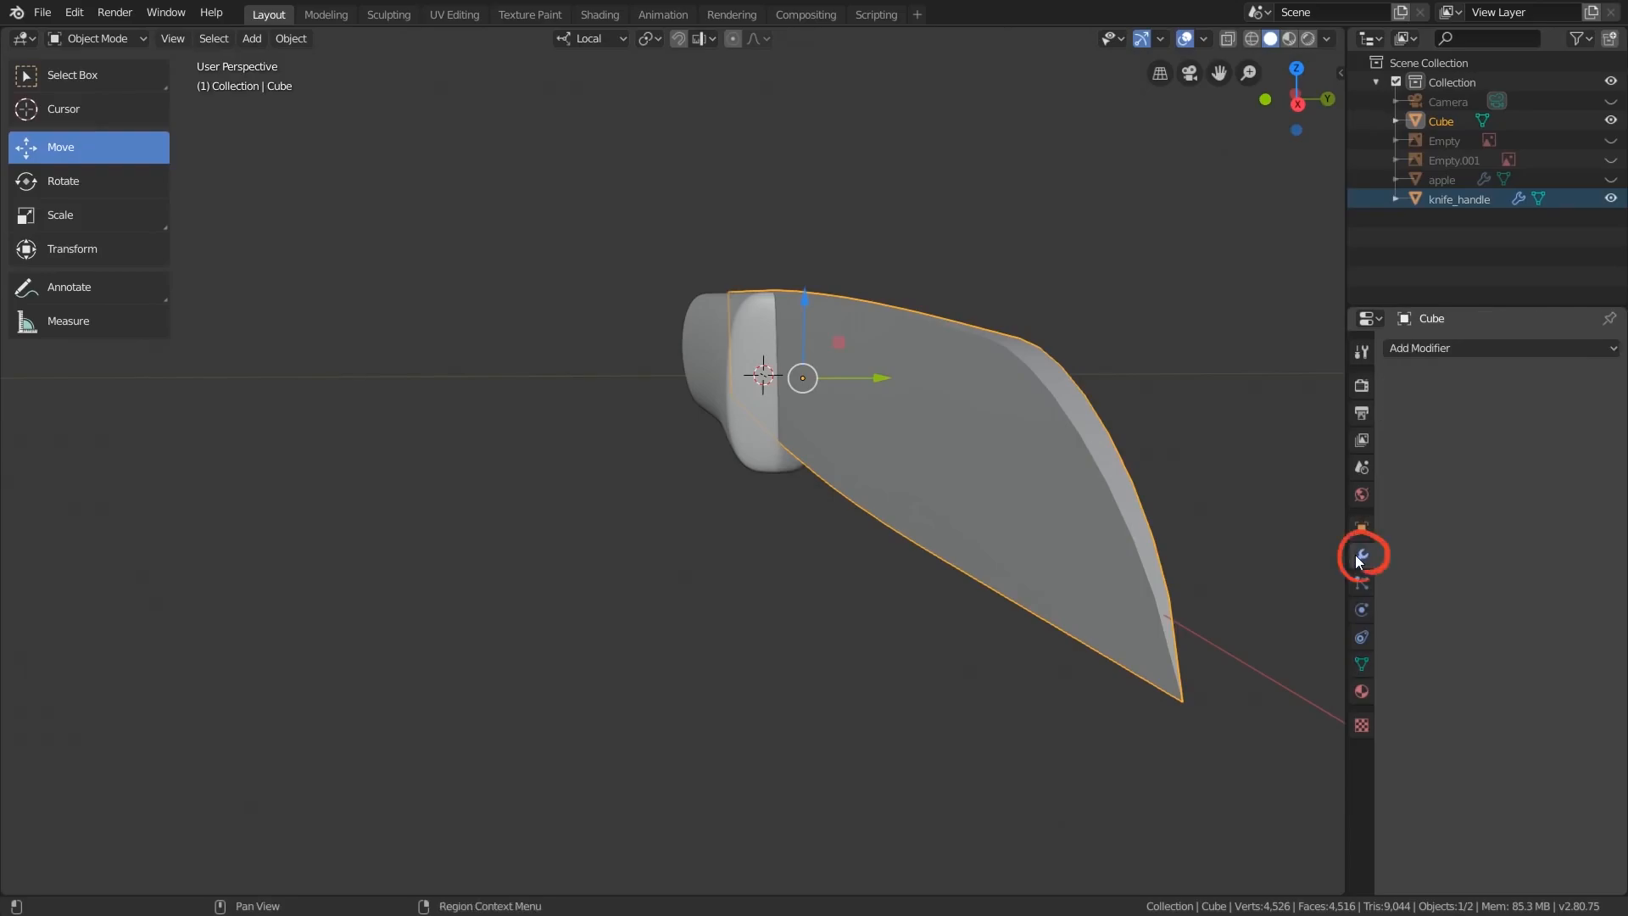
click(1470, 346)
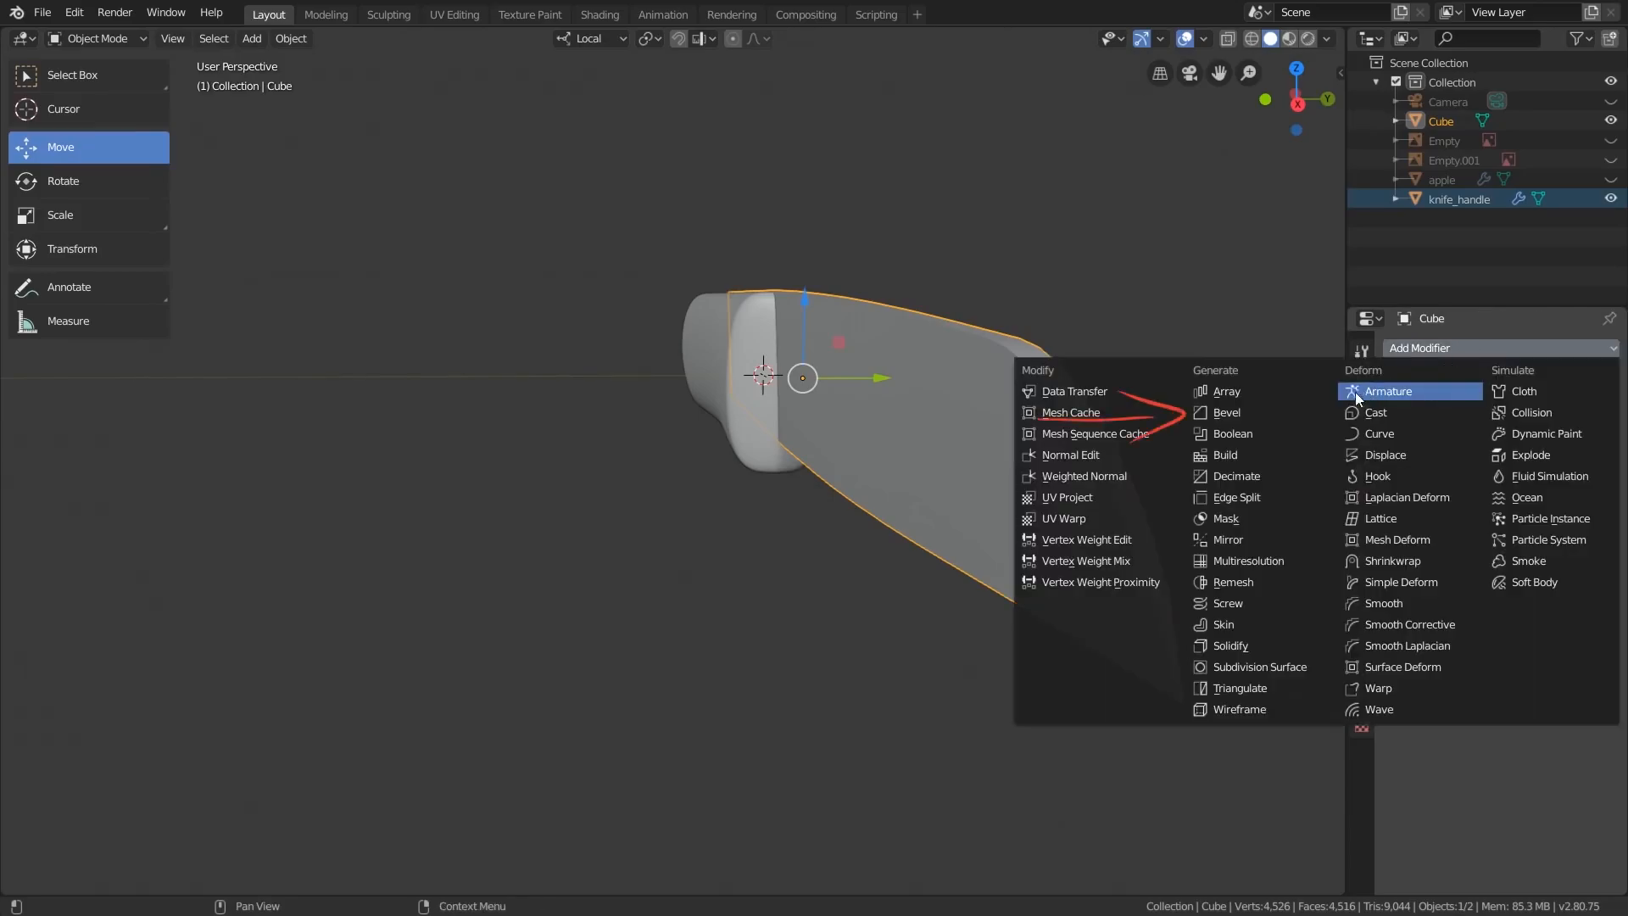
click(1276, 411)
ctrl+middle_drag(1021, 340, 1026, 294)
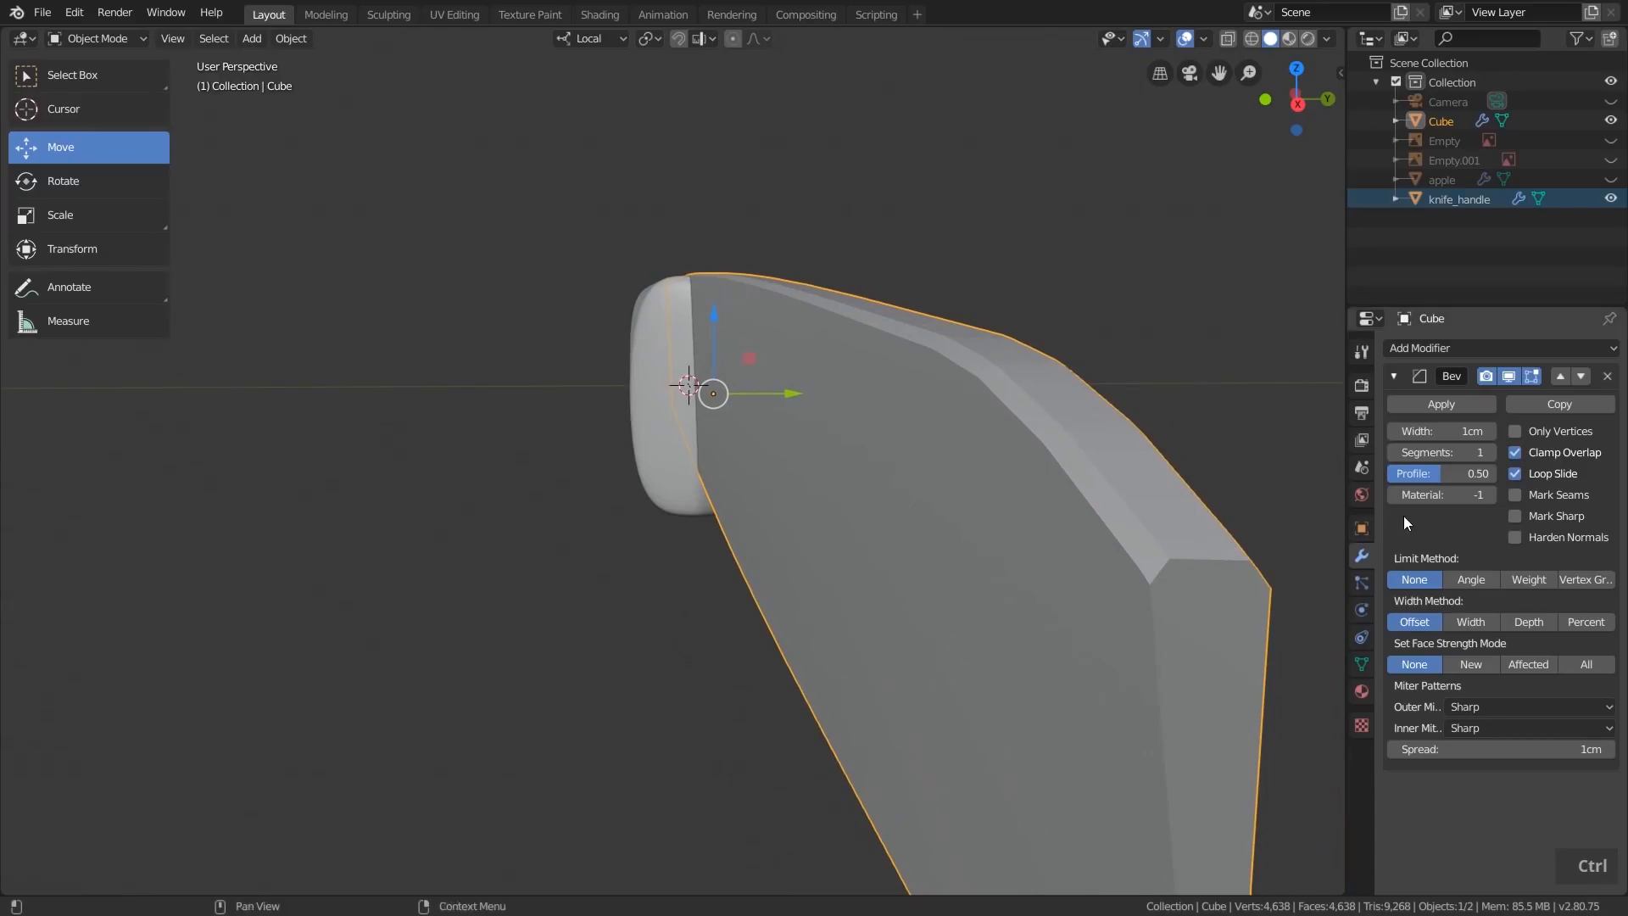
drag(1450, 430, 1401, 430)
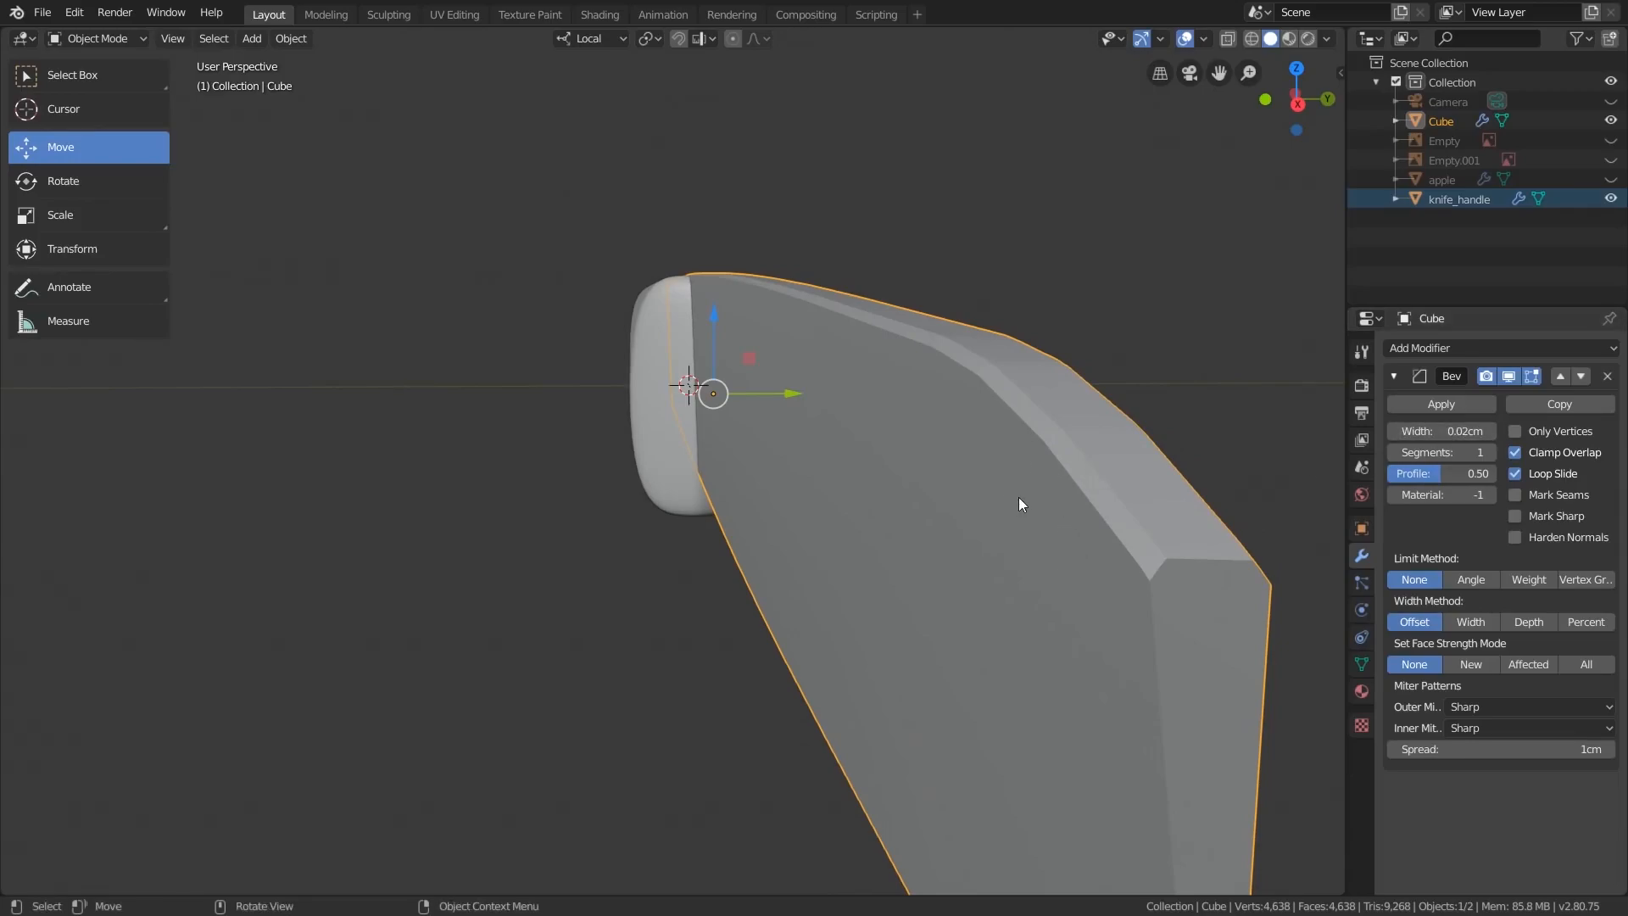
- Compare the blade's shading with and without Harden Normals in the Bevel modifier and leave the option enabled
click(1517, 541)
click(1516, 542)
click(1516, 542)
click(1516, 541)
click(1516, 541)
click(1516, 541)
click(1516, 541)
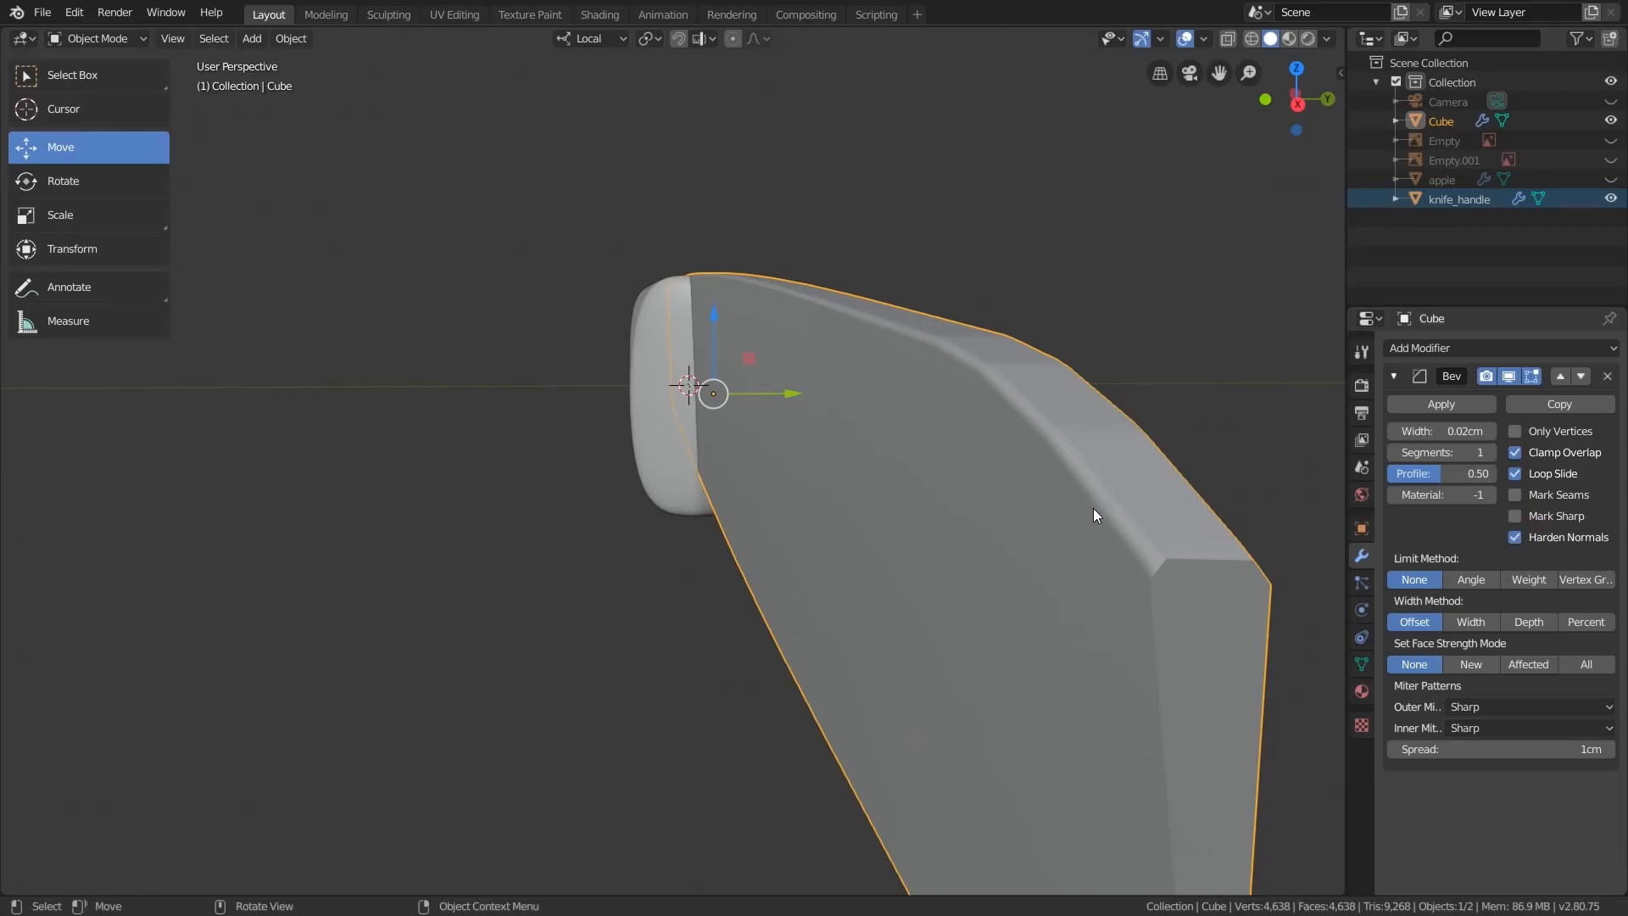
- Turn the blade's Auto Smooth off and on again to compare the shading, and return to the modifier settings
click(1361, 664)
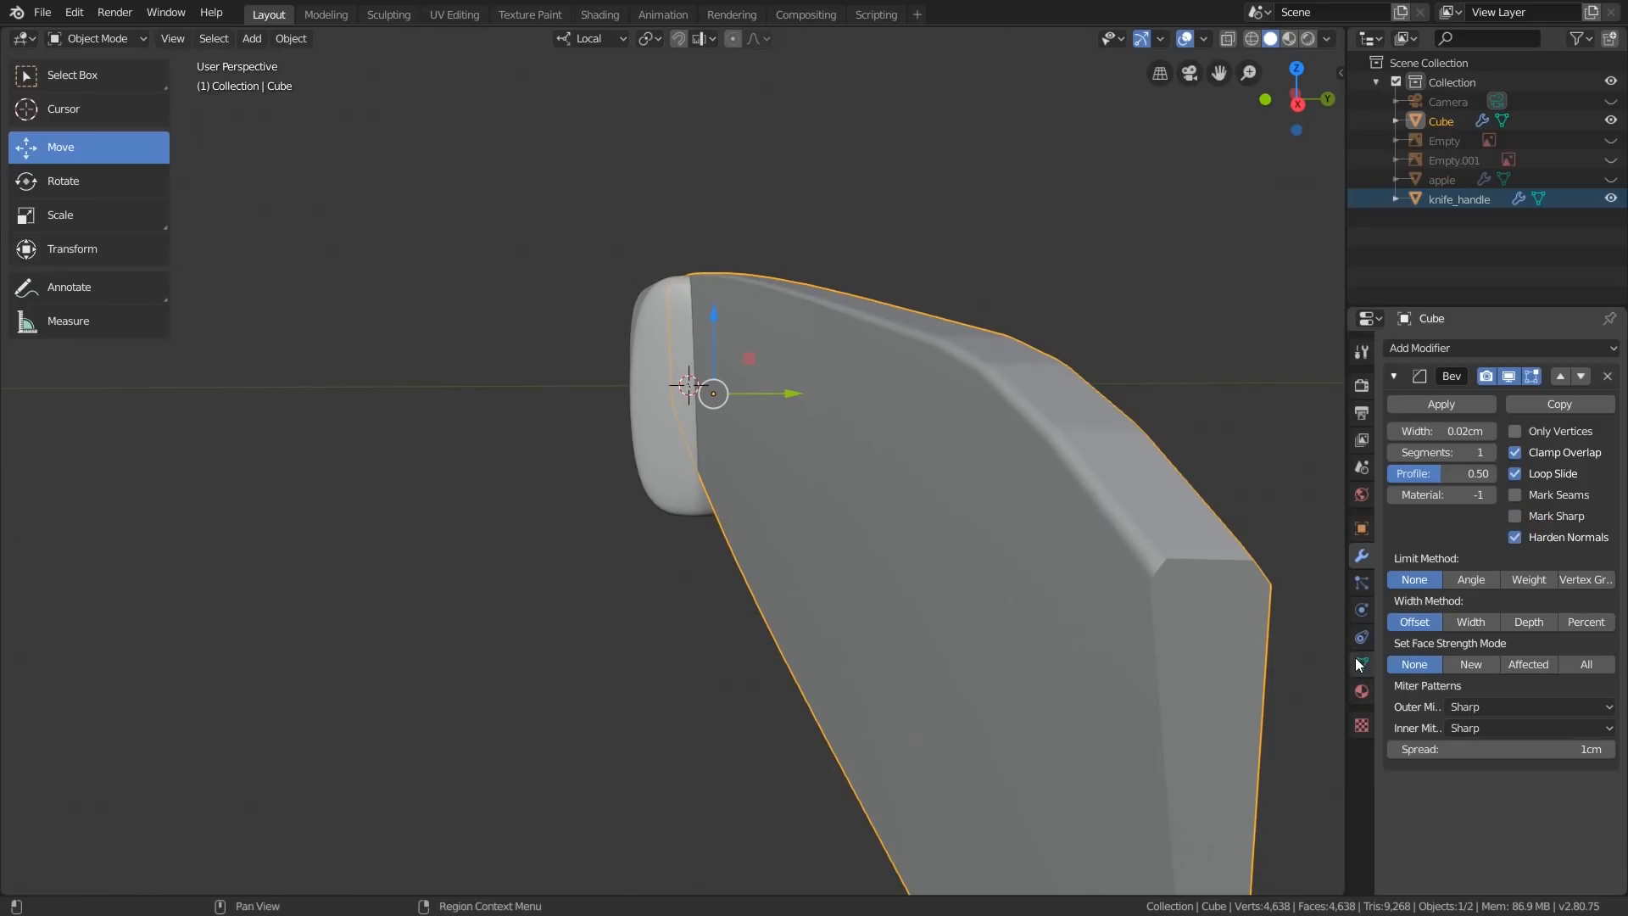
click(1417, 514)
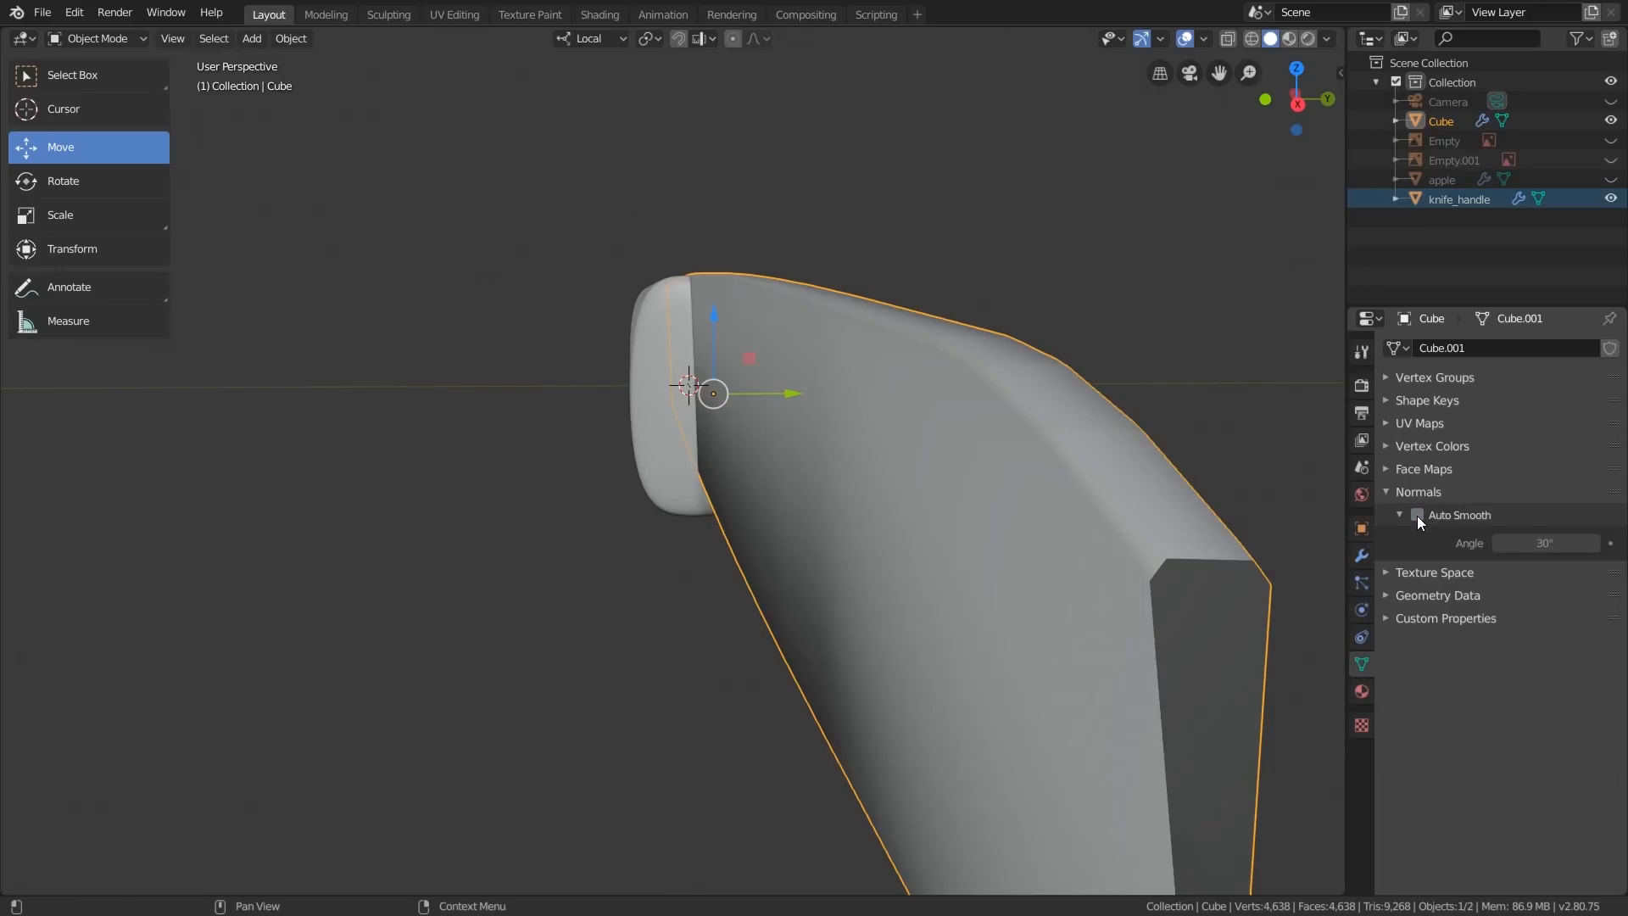
double_click(1419, 516)
click(1419, 516)
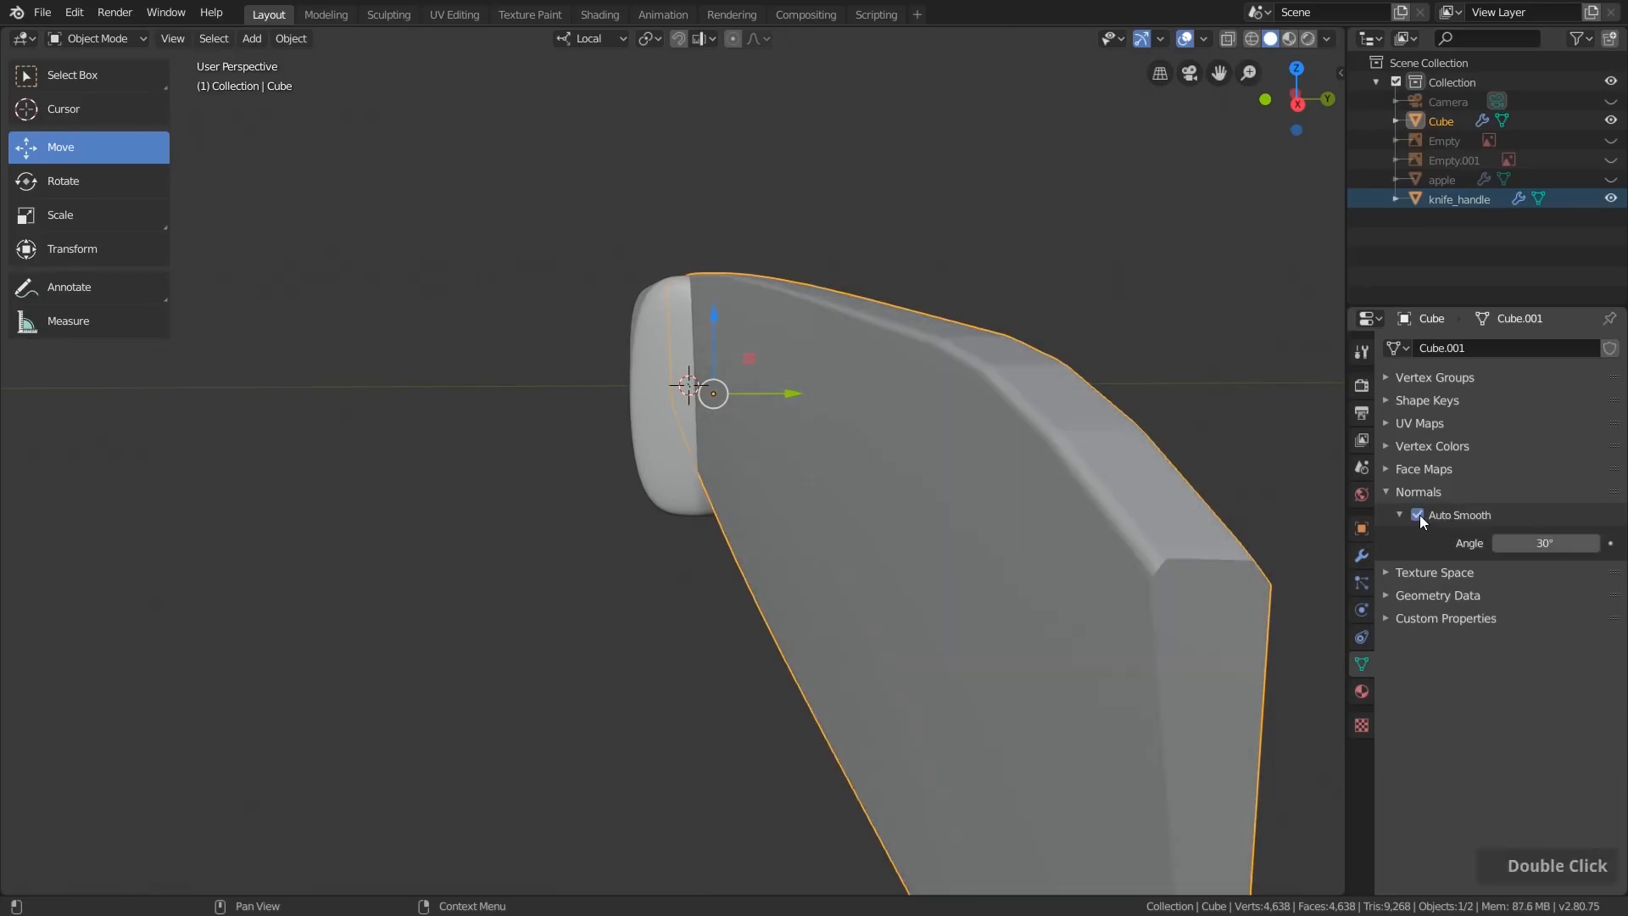
click(1361, 555)
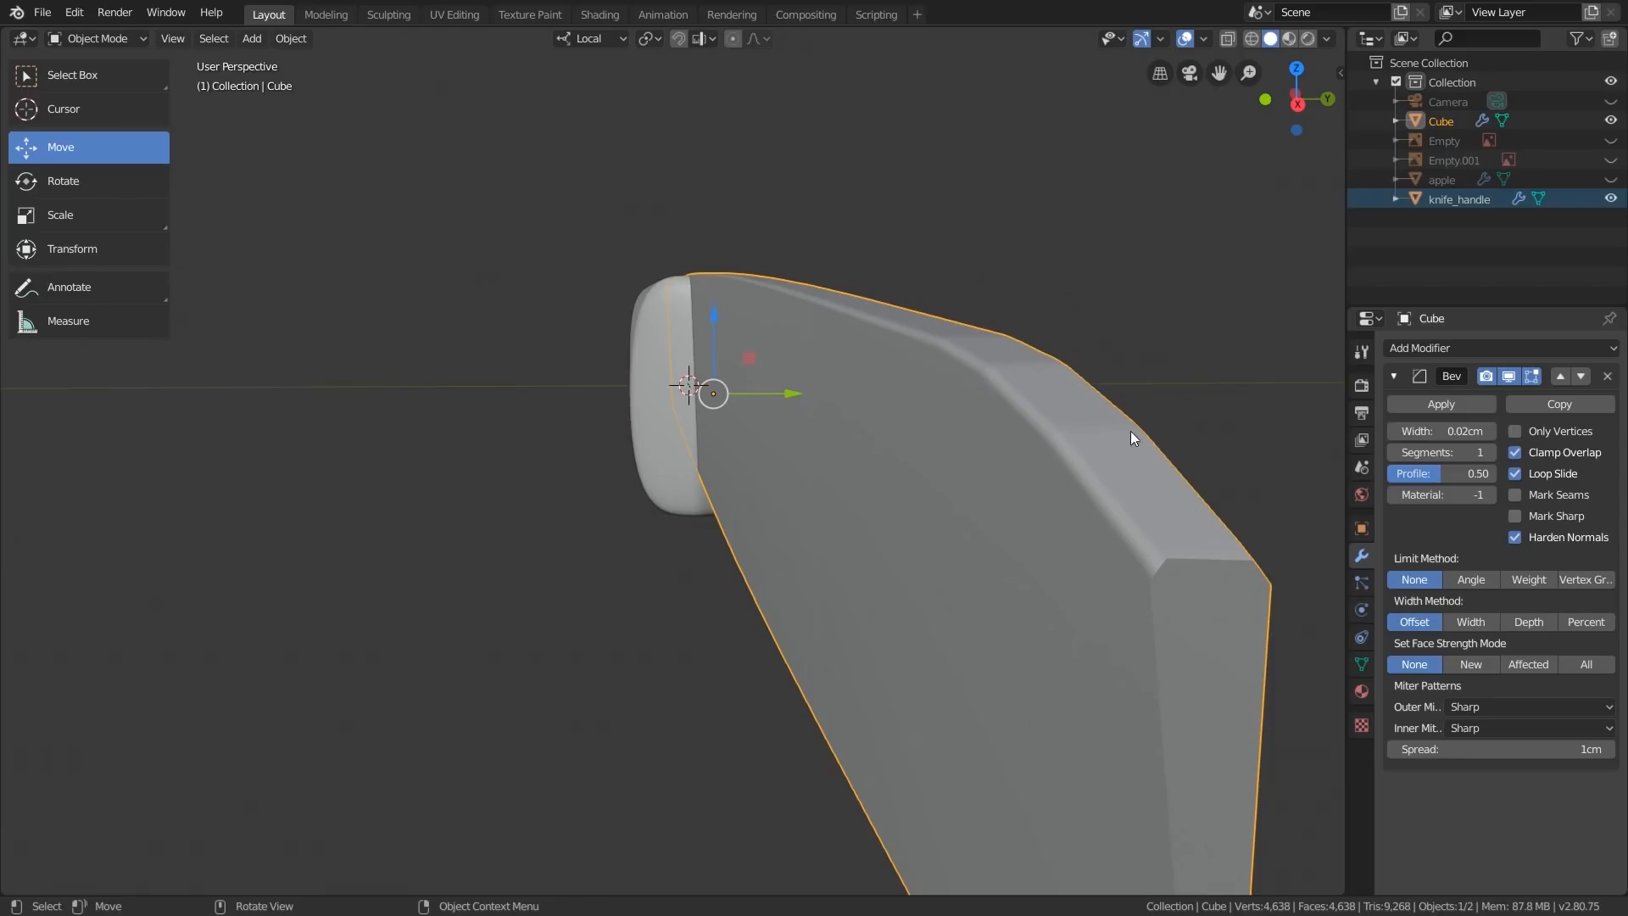
- Set the Bevel modifier's limit method to Angle at 30° and inspect the blade's edges and overall shape
shift+middle_drag(1112, 431, 1077, 432)
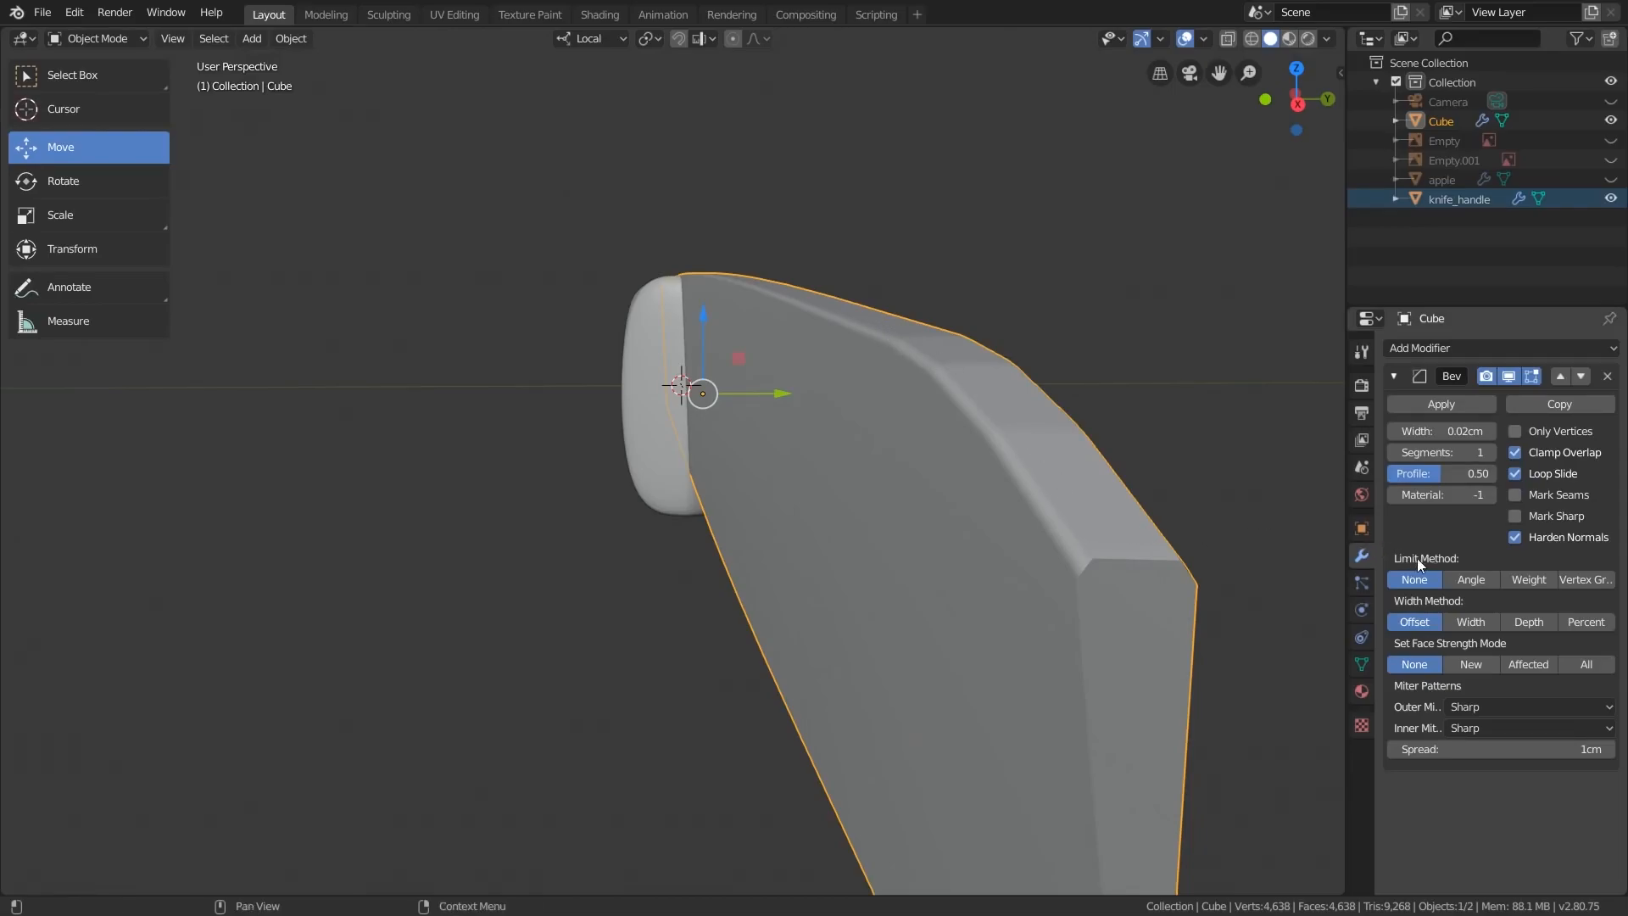
click(1462, 579)
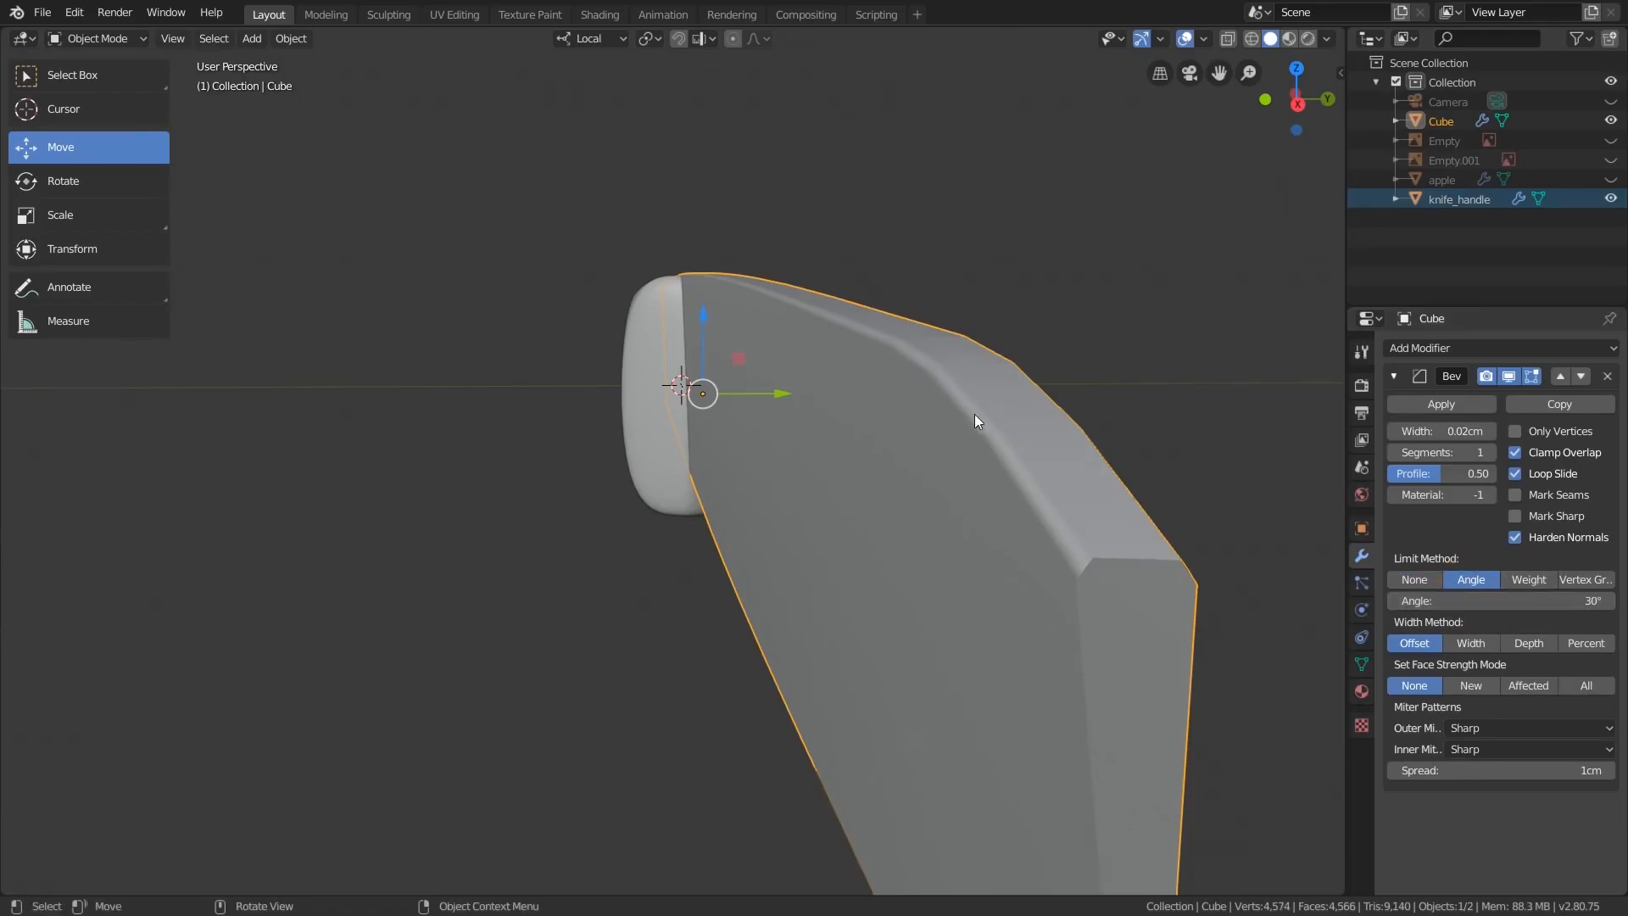
scroll(1067, 480, down, 1)
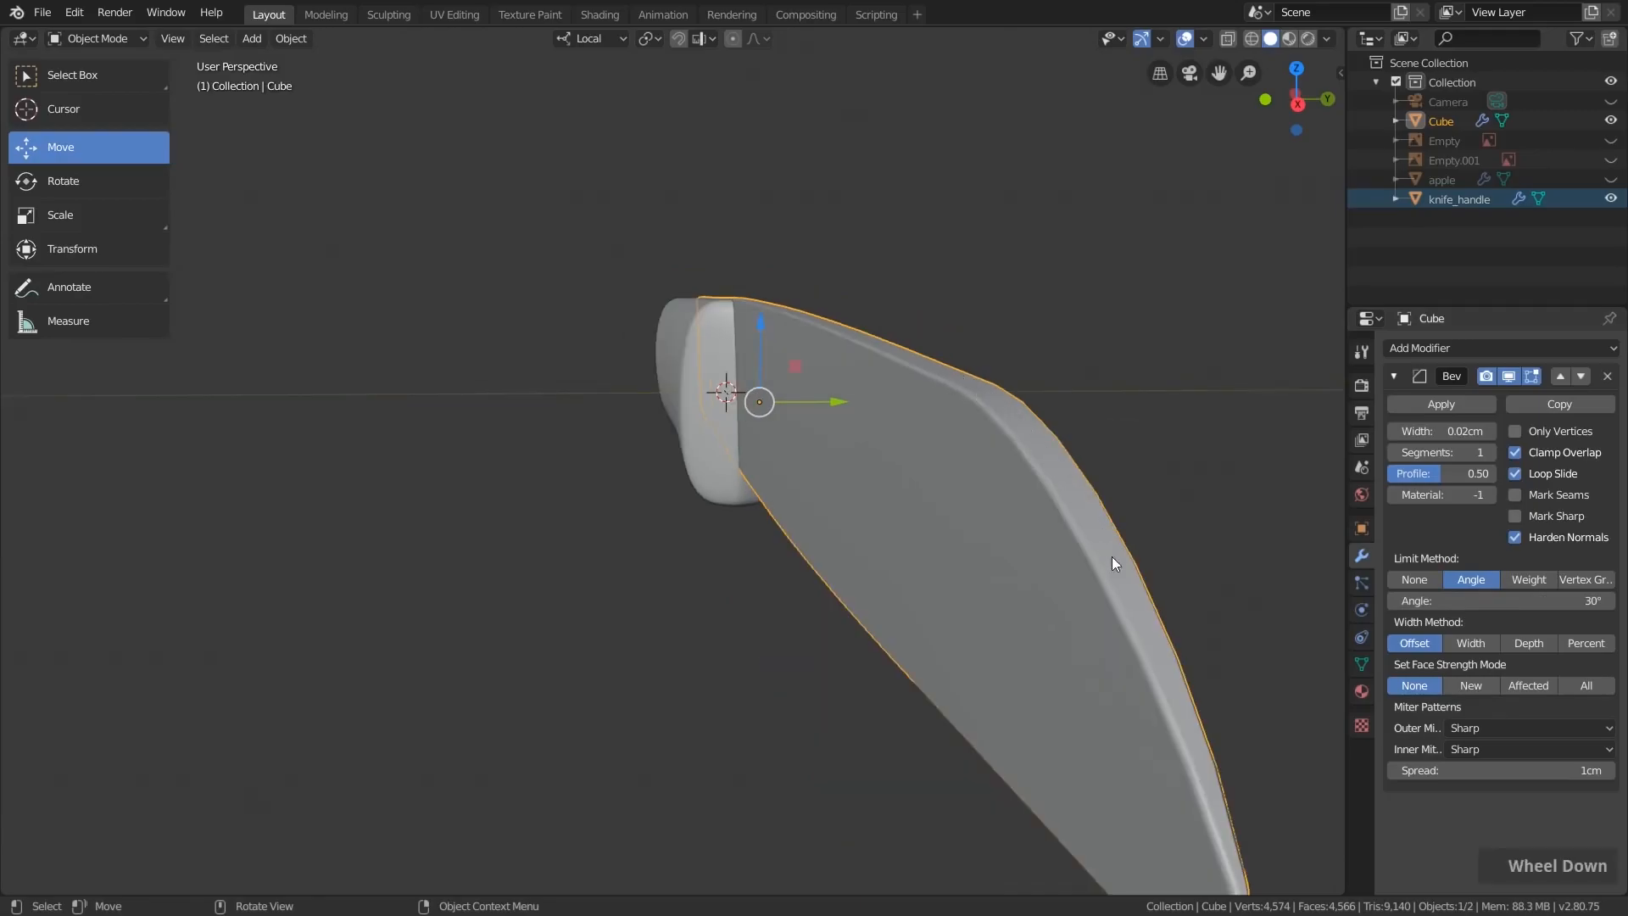
shift+middle_drag(1101, 573, 1082, 516)
key(a)
key(a)
scroll(917, 415, down, 1)
middle_drag(917, 415, 973, 436)
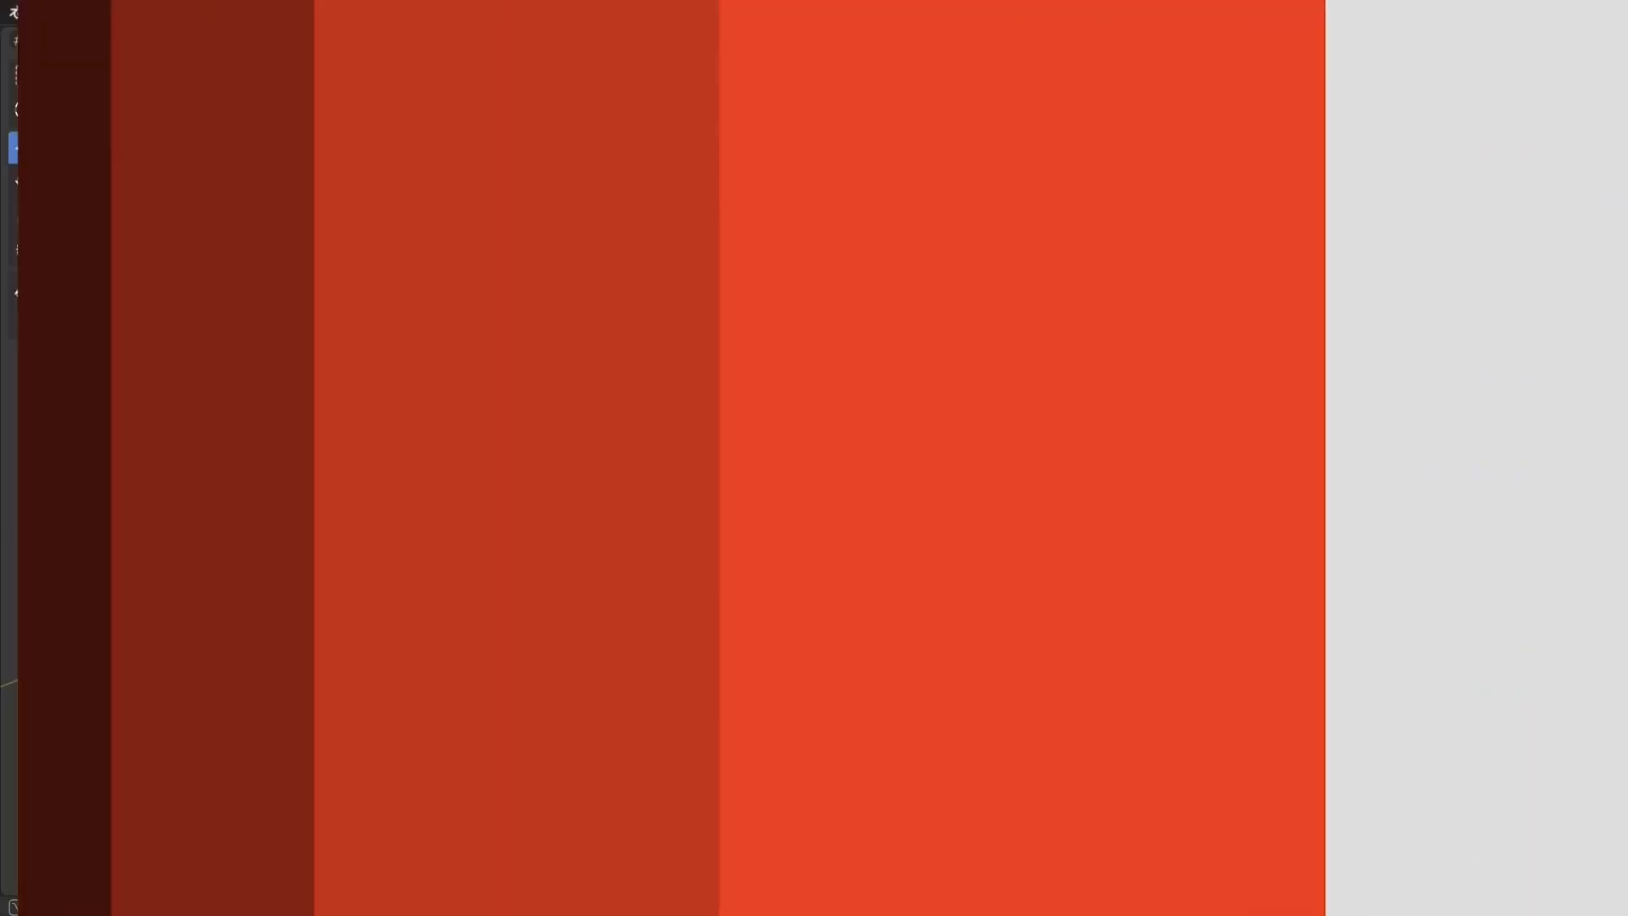
- Rename the blade object knife_blade and select it
text(blade)
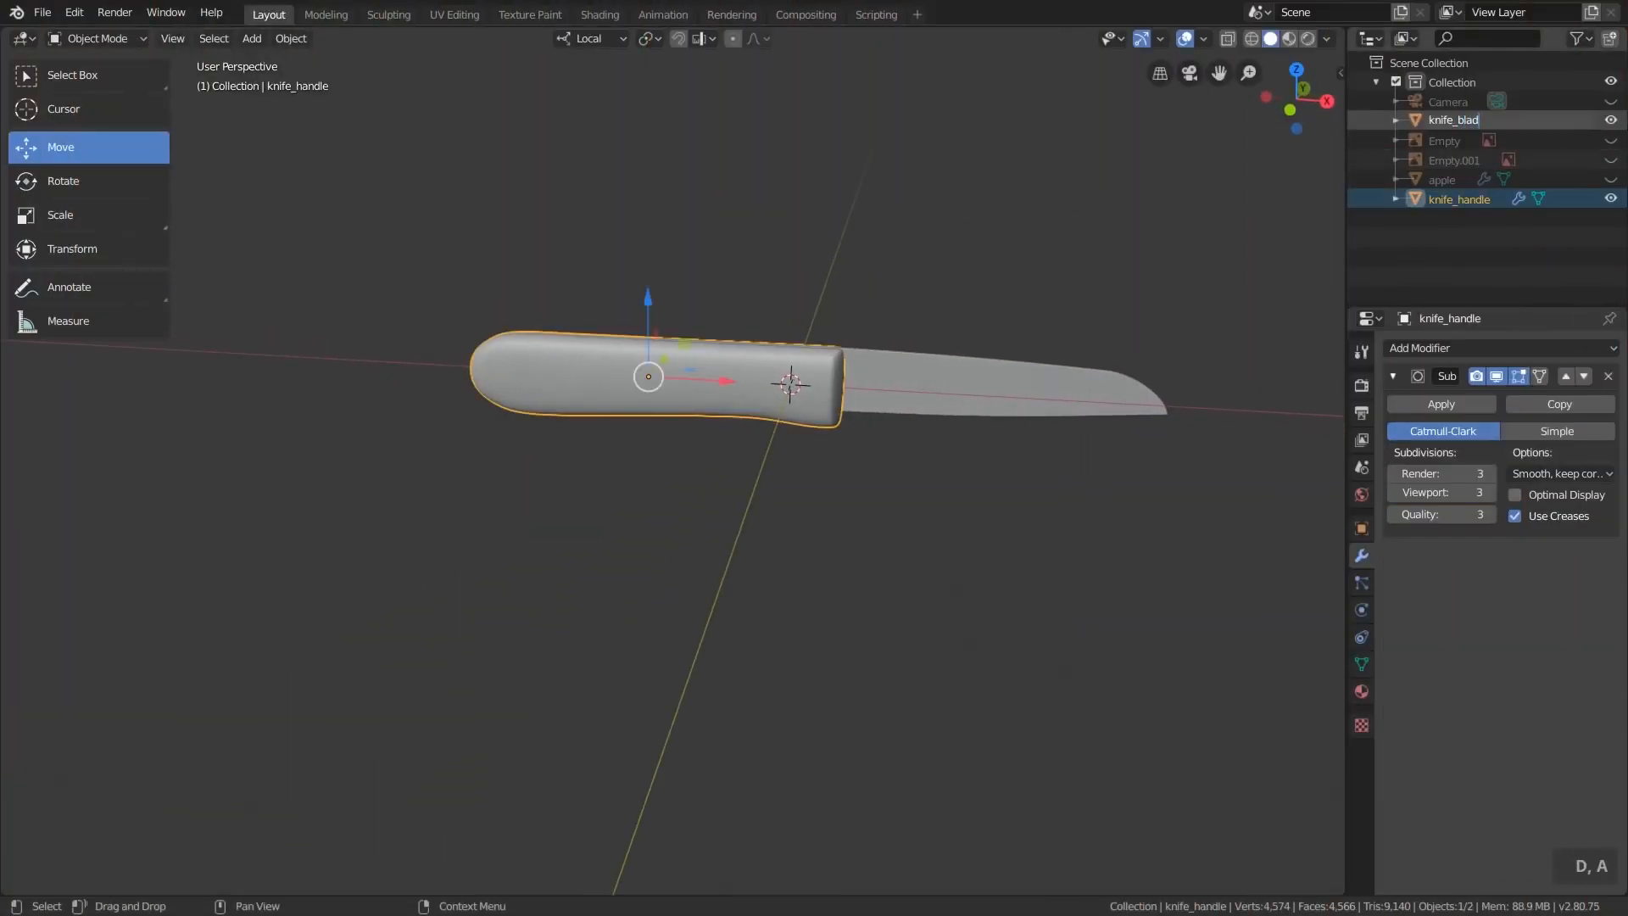
key(Return)
click(1463, 181)
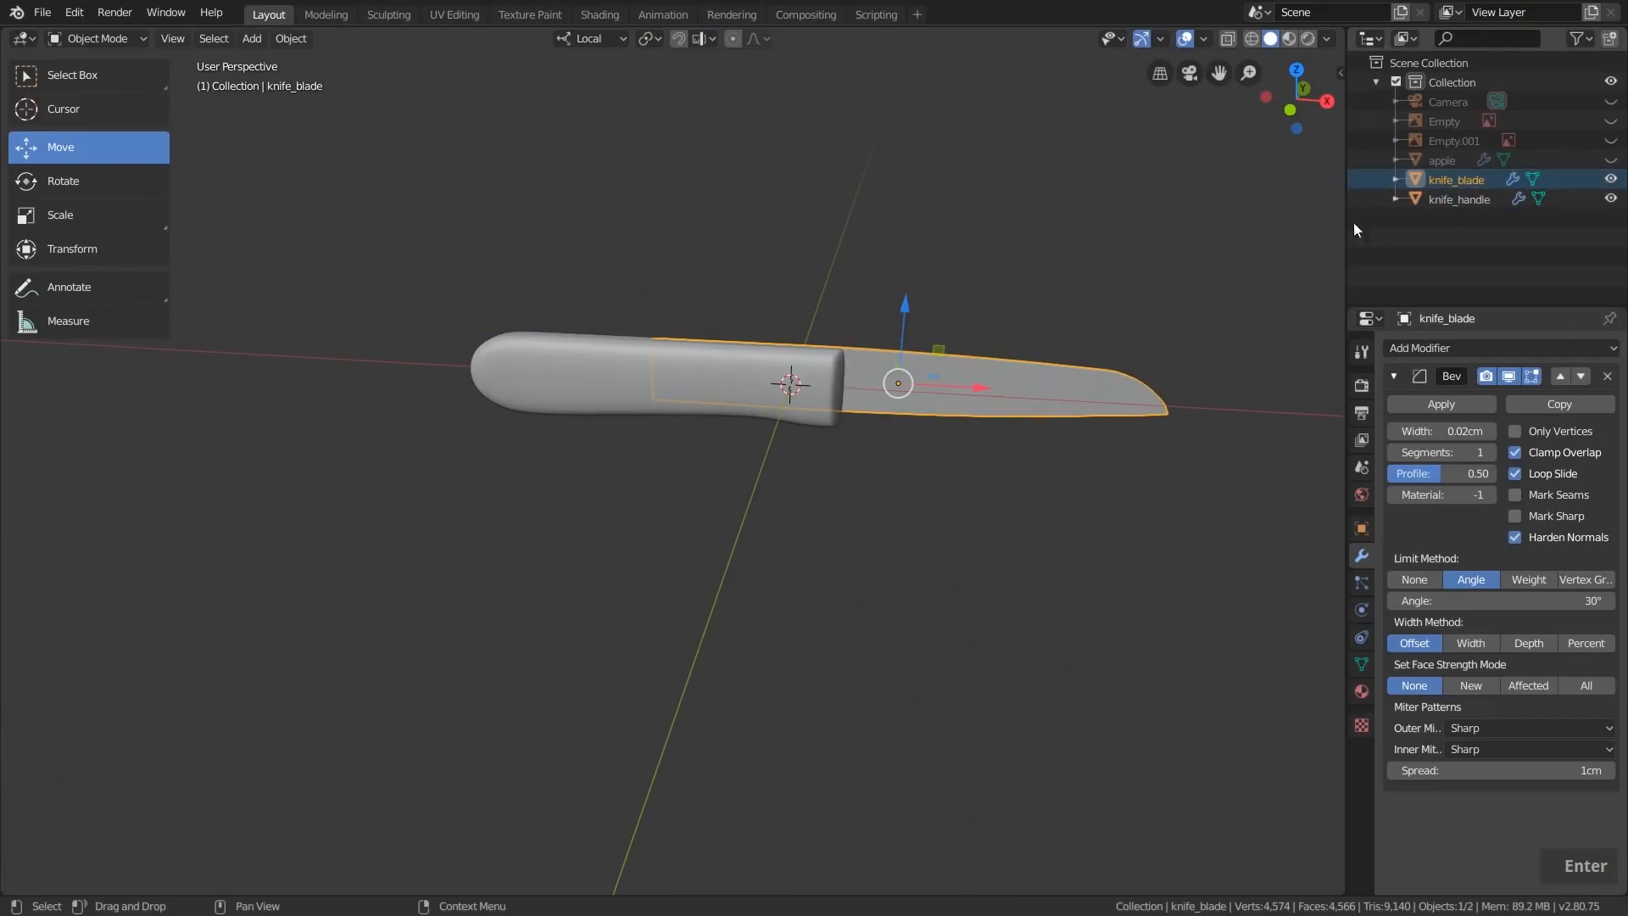
shift+middle_drag(1068, 295, 1046, 320)
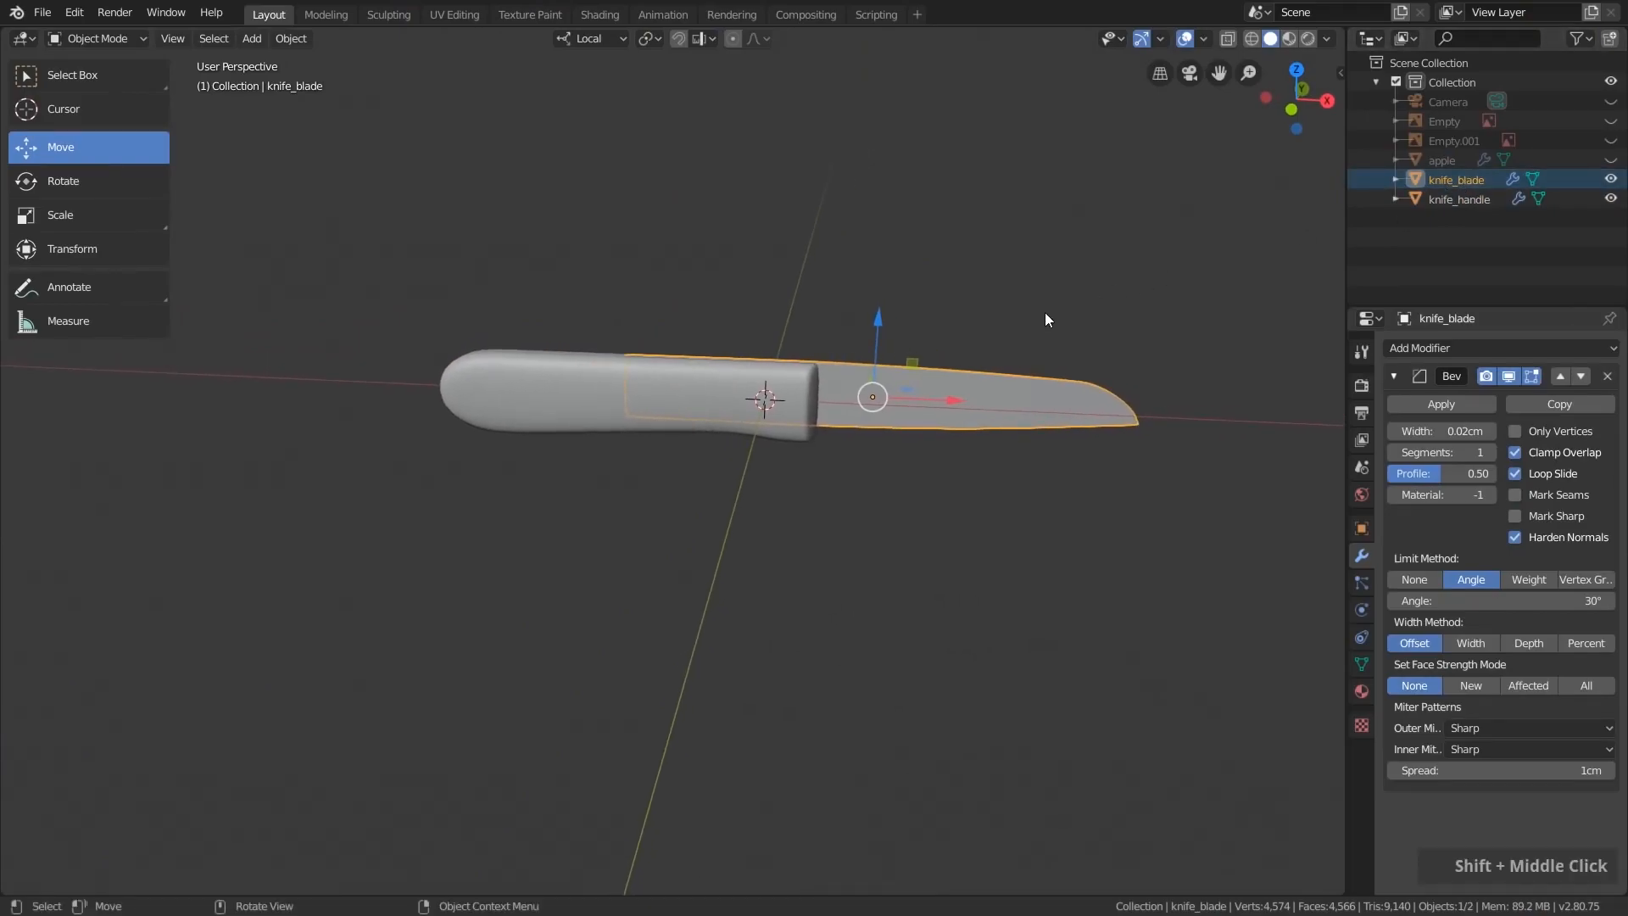
click(557, 373)
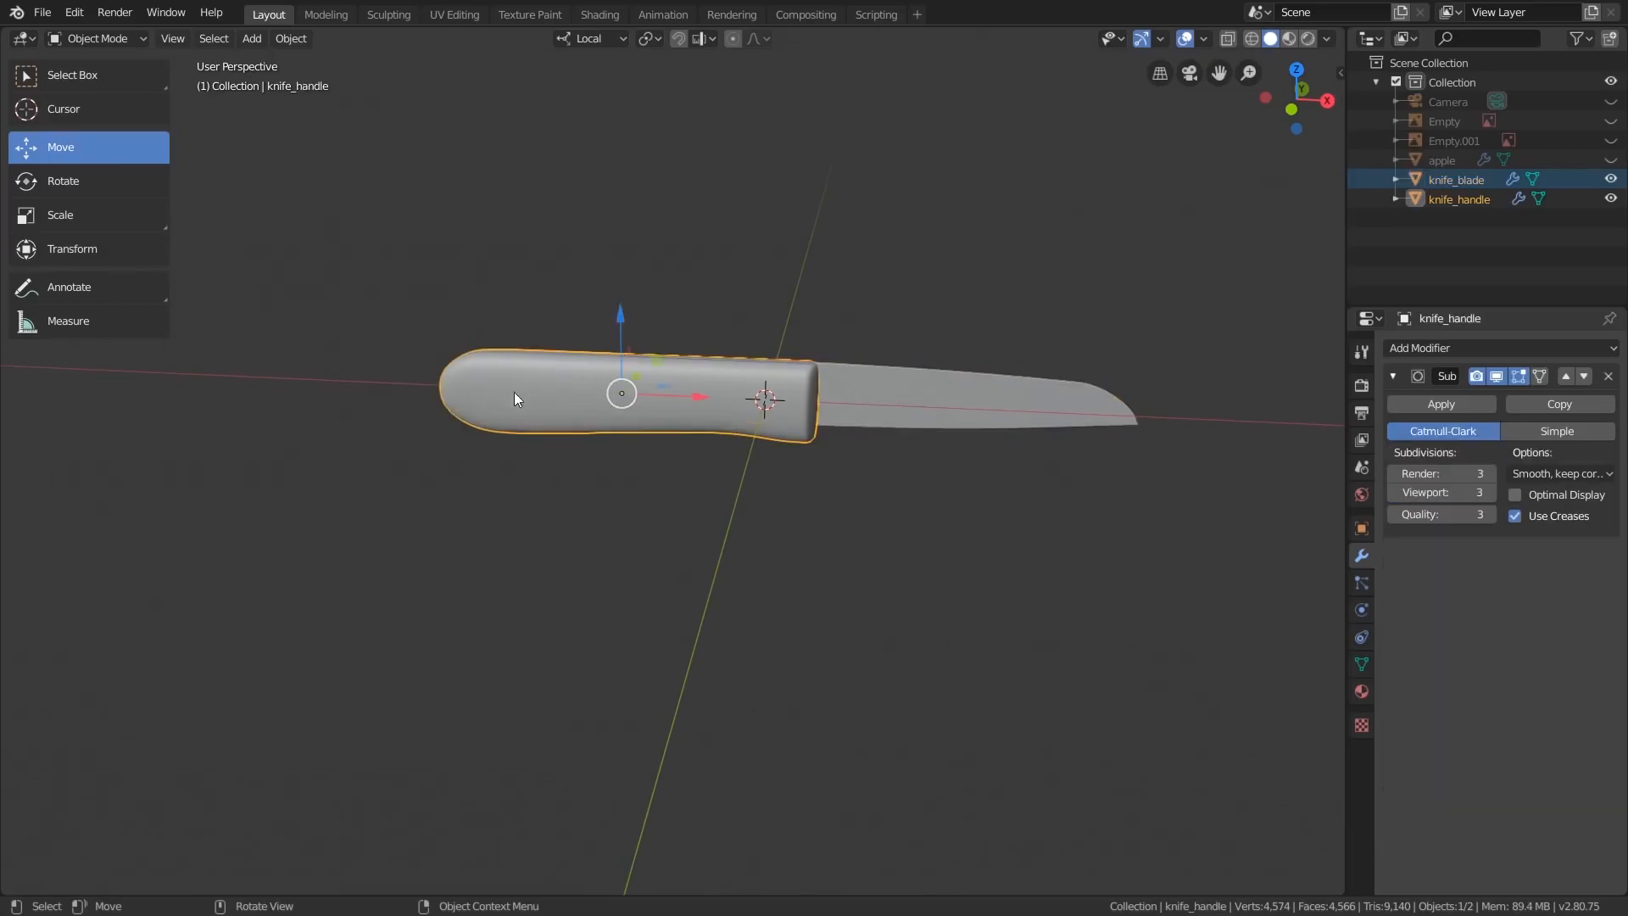
key(g)
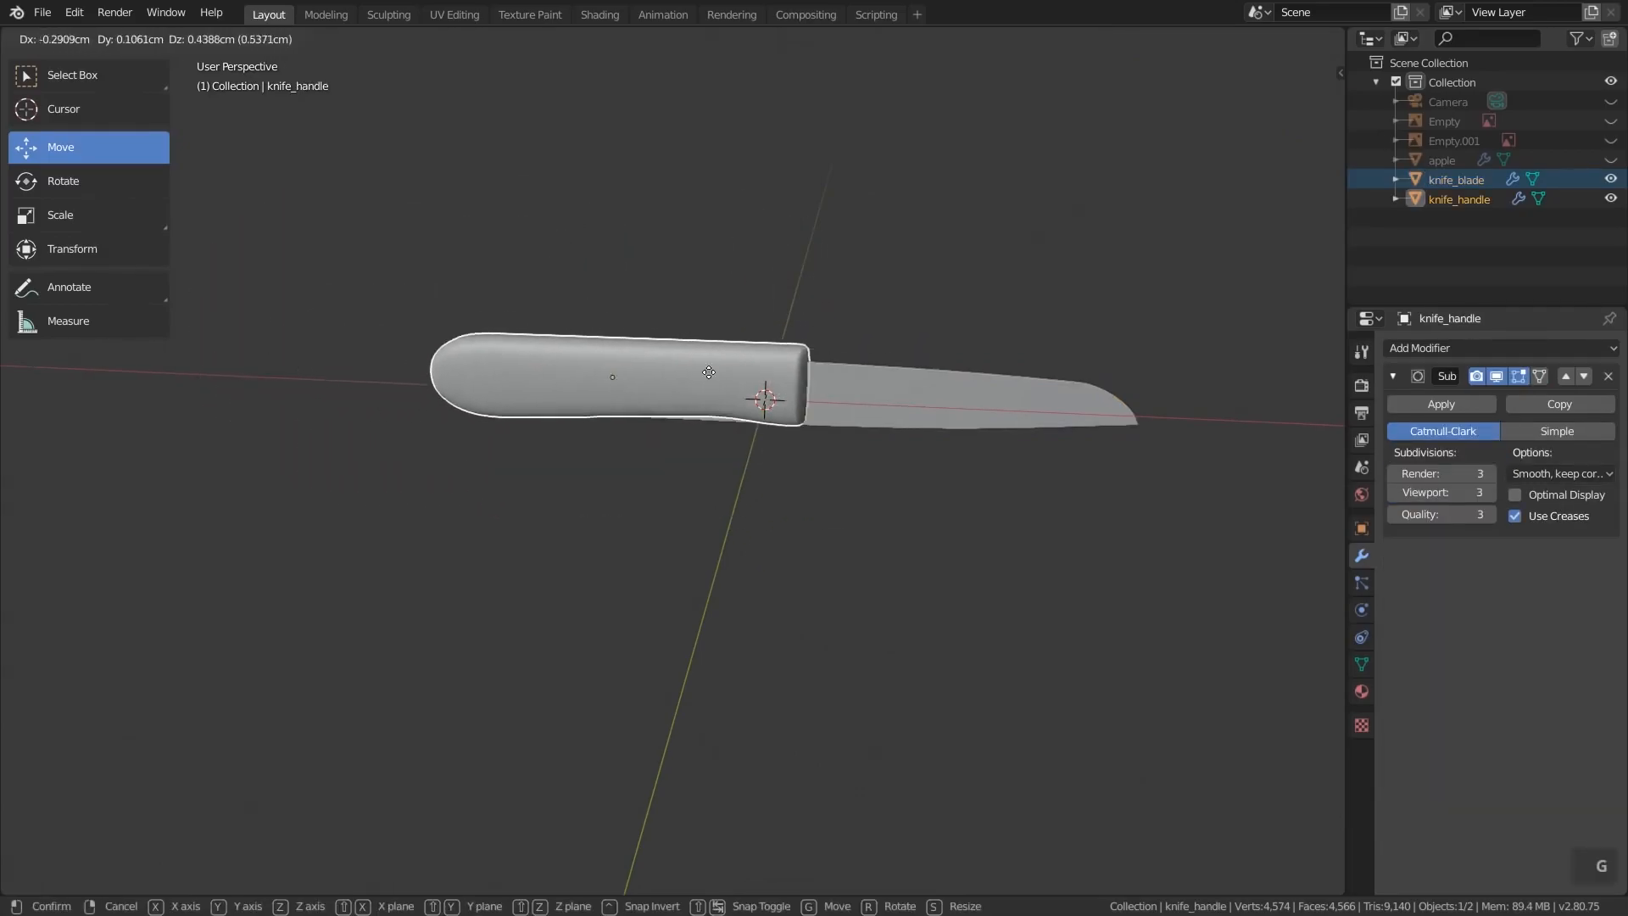
right_click(653, 385)
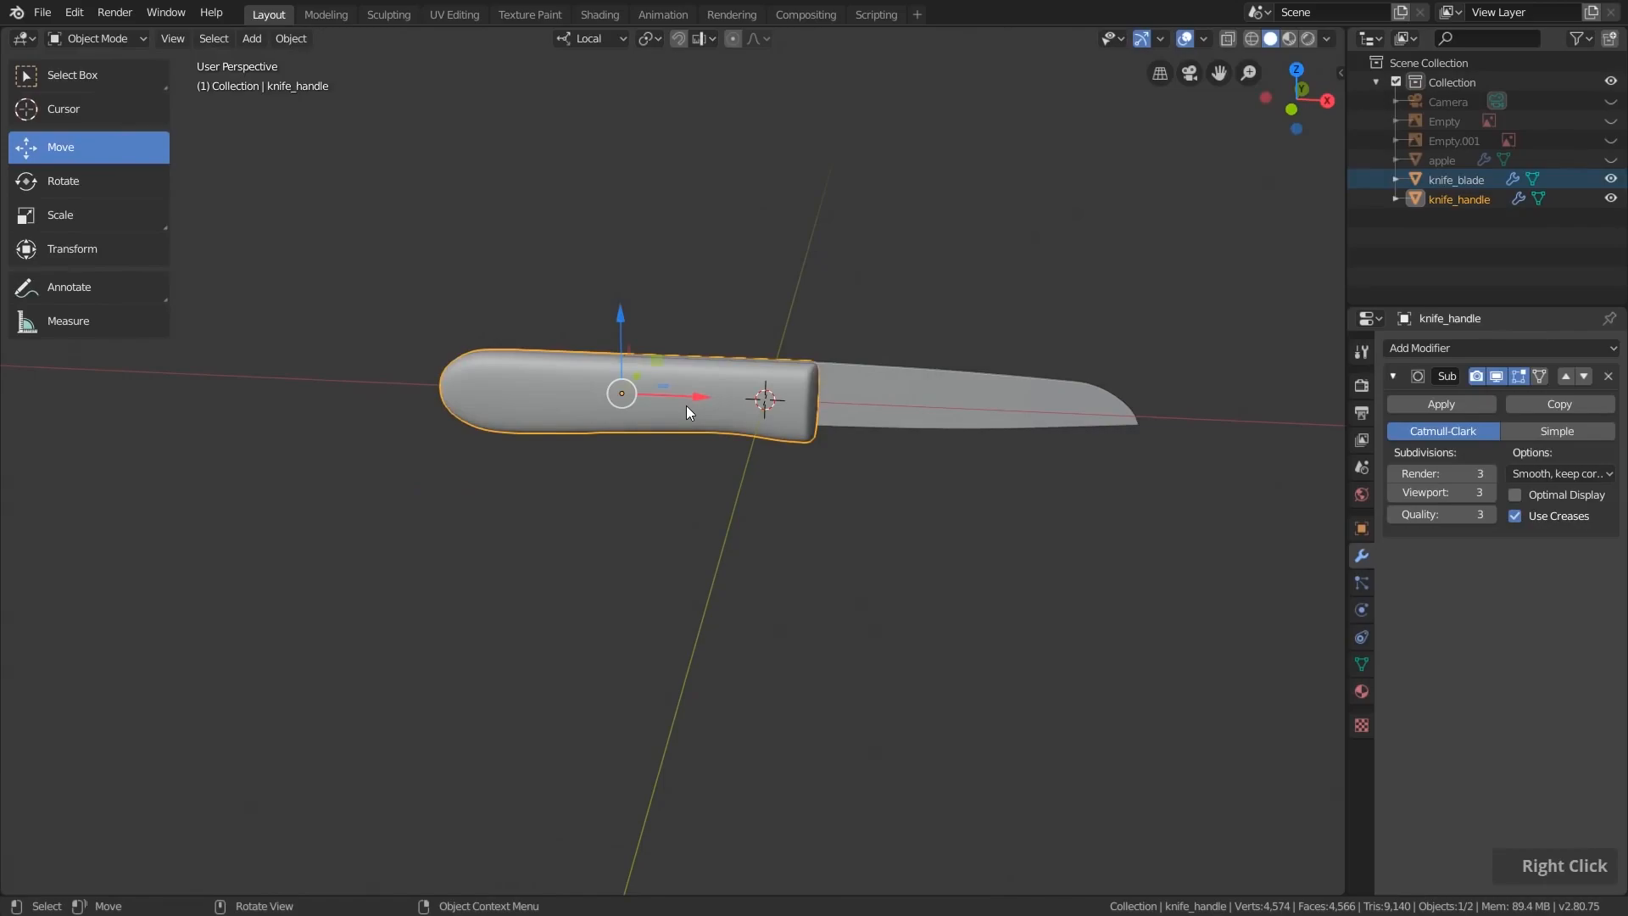
scroll(686, 406, up, 2)
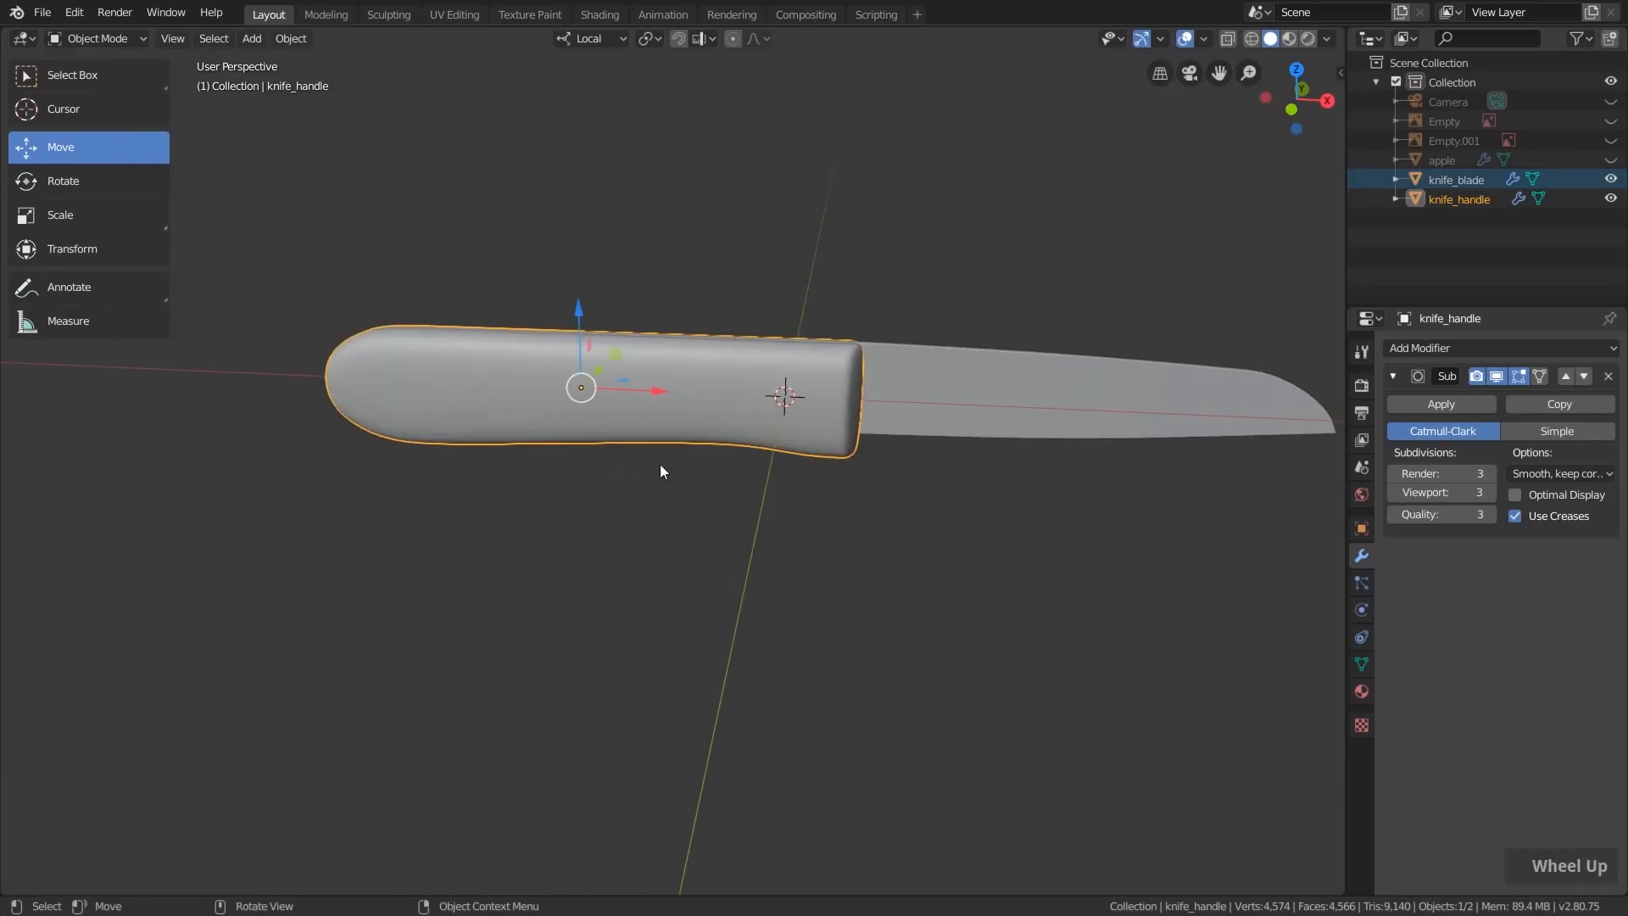
- Parent the blade to the handle with the Object type, and select knife_blade within the expanded handle hierarchy
click(1089, 383)
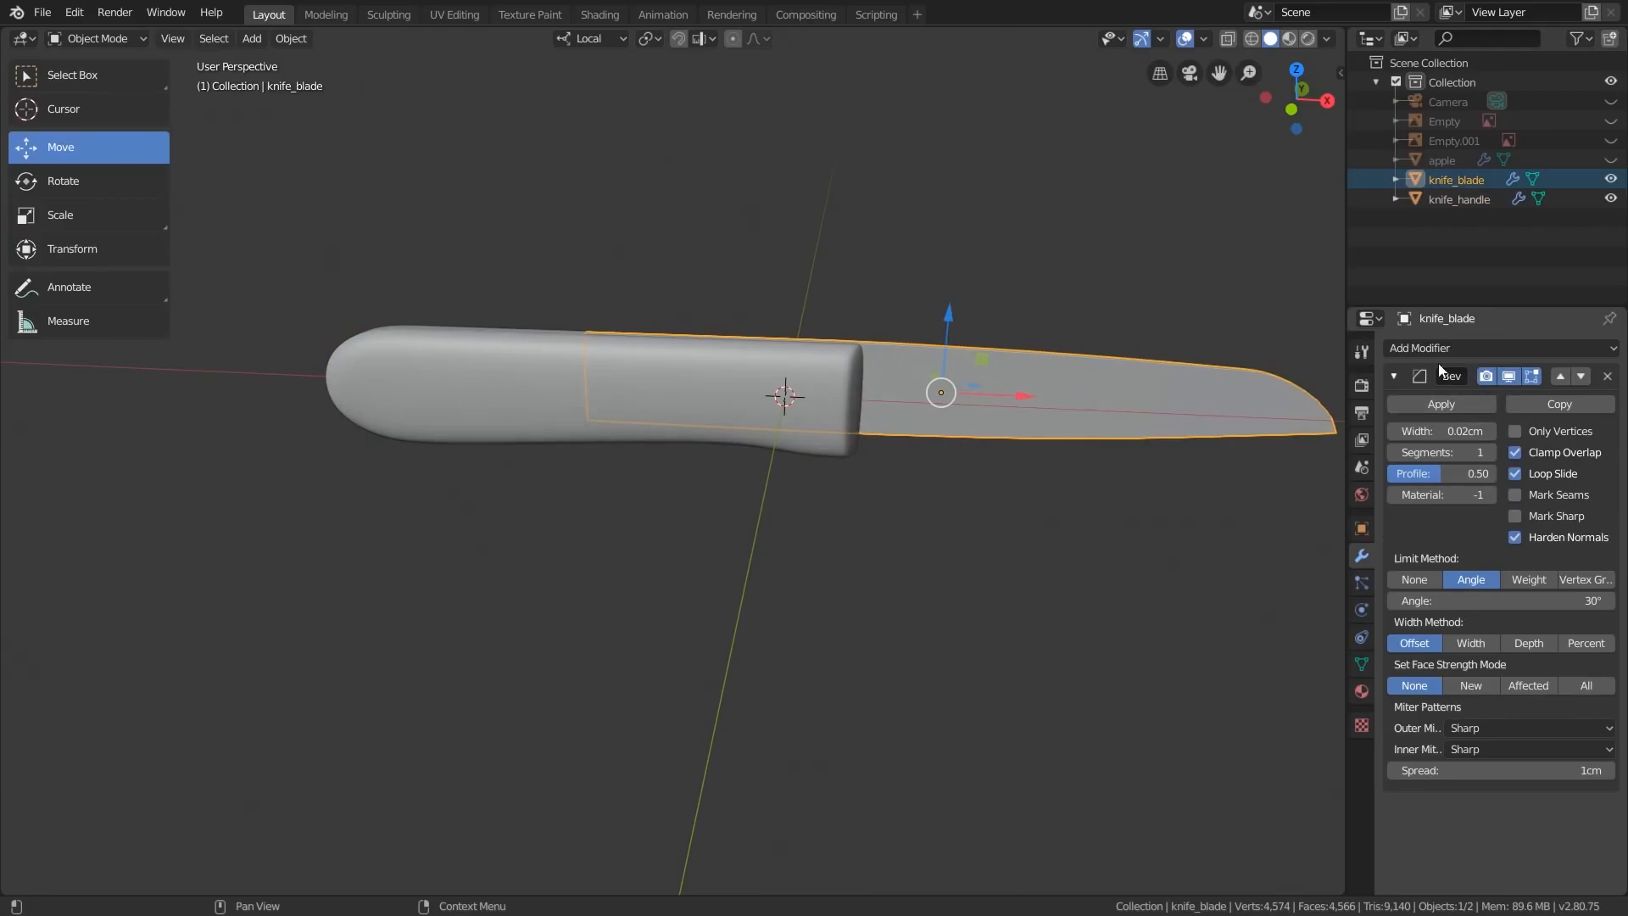
shift+click(710, 385)
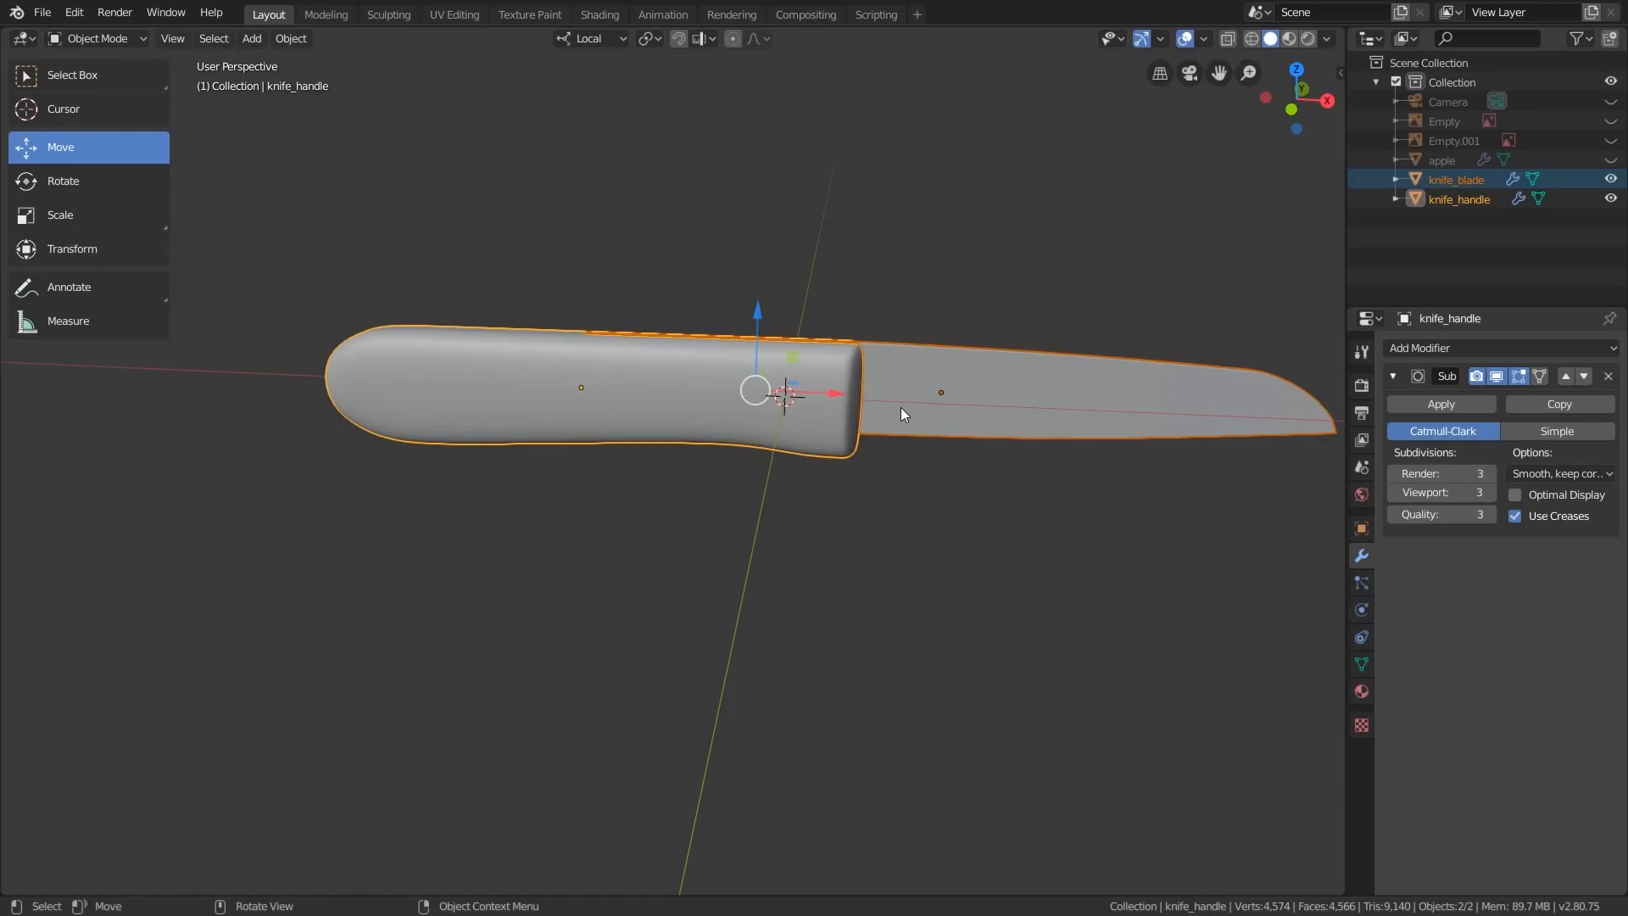
click(1045, 422)
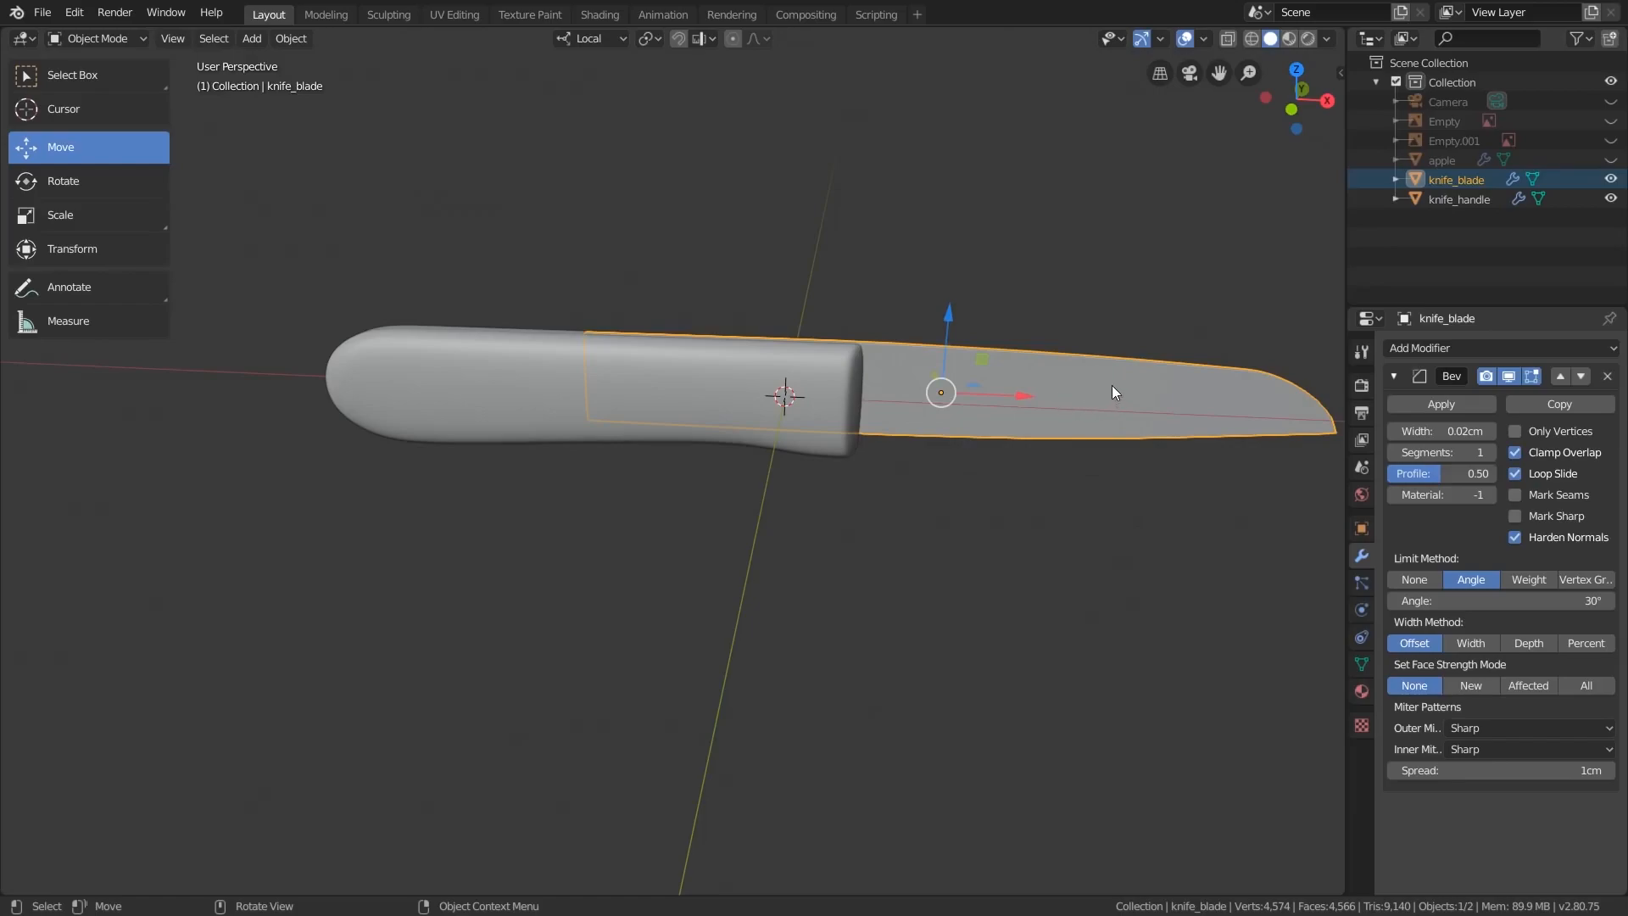
key(shift)
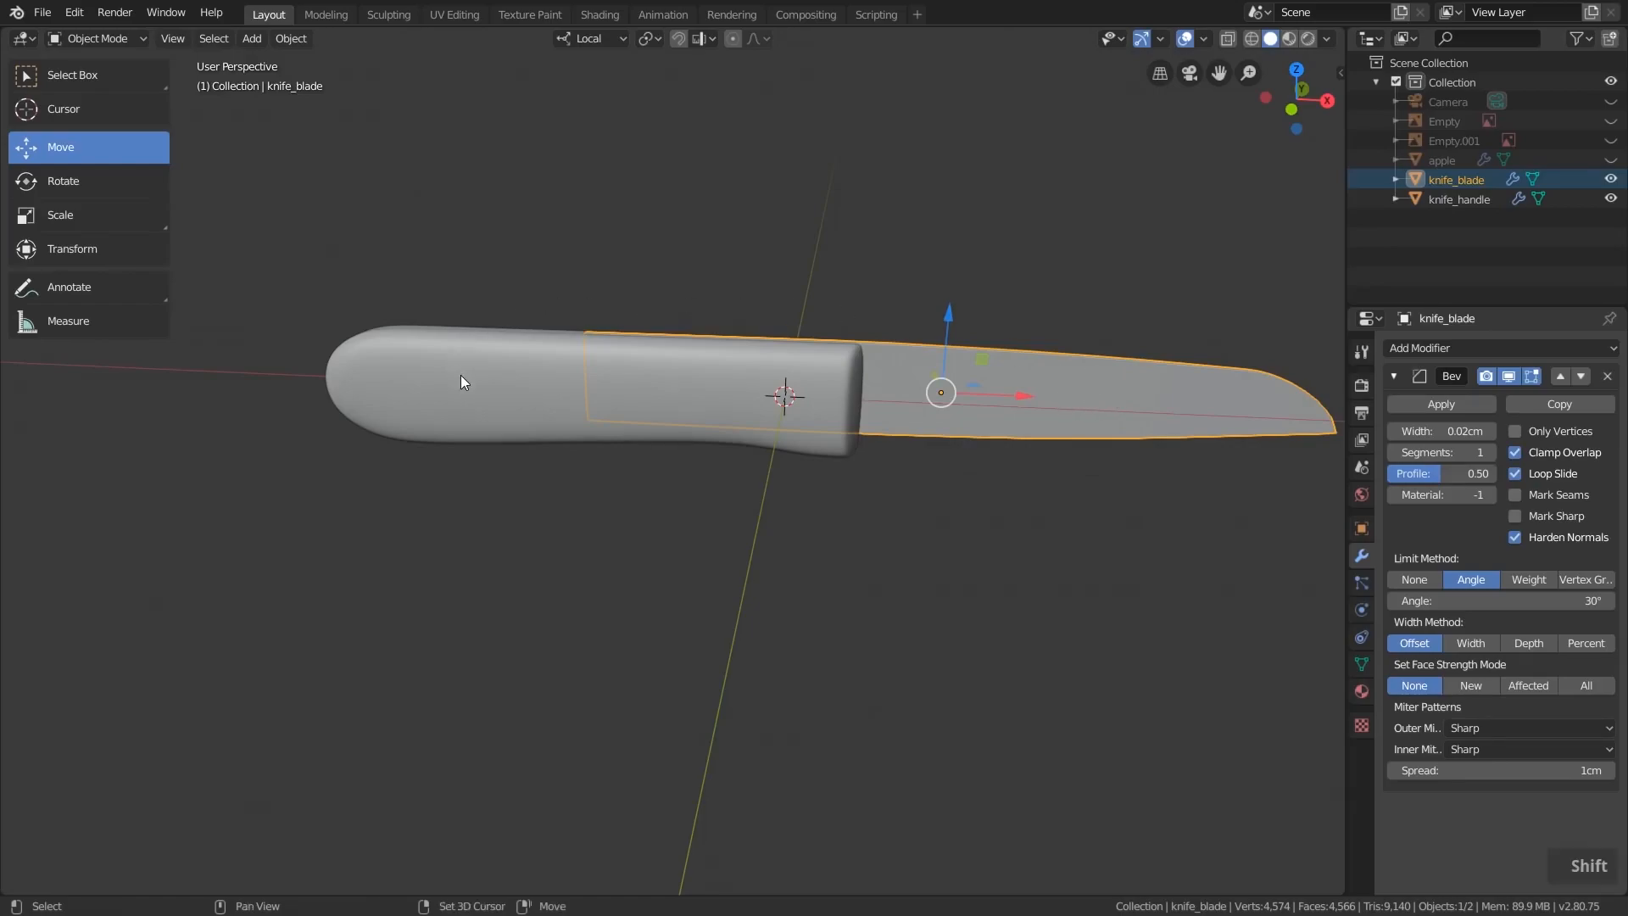
shift+click(461, 376)
right_click(522, 278)
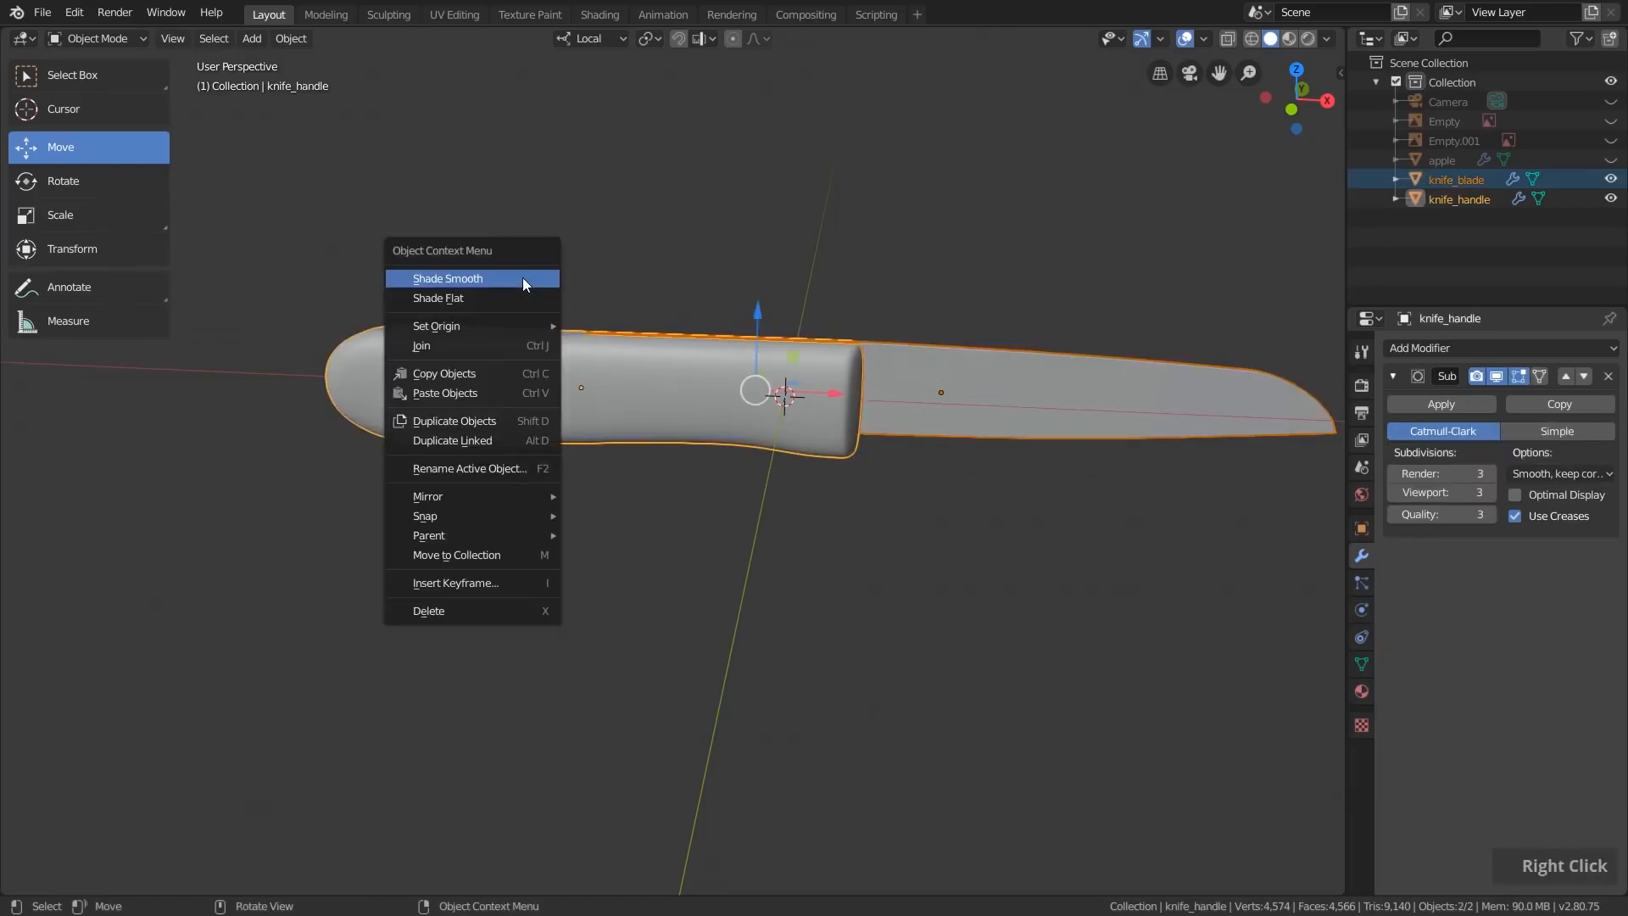
mouse_move(487, 538)
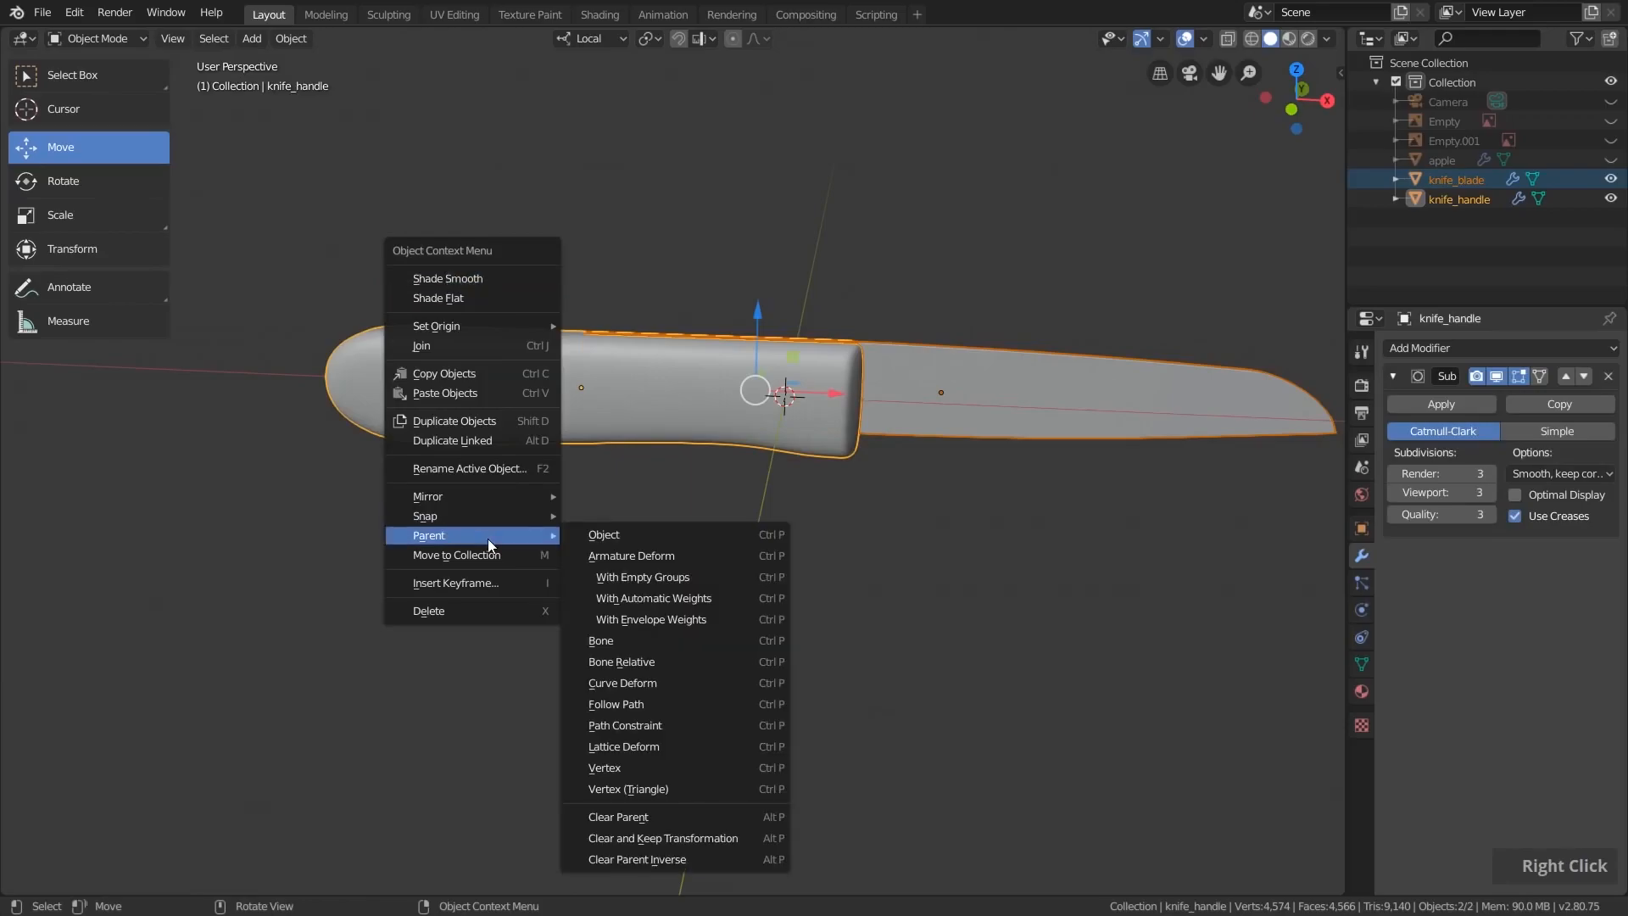
click(613, 538)
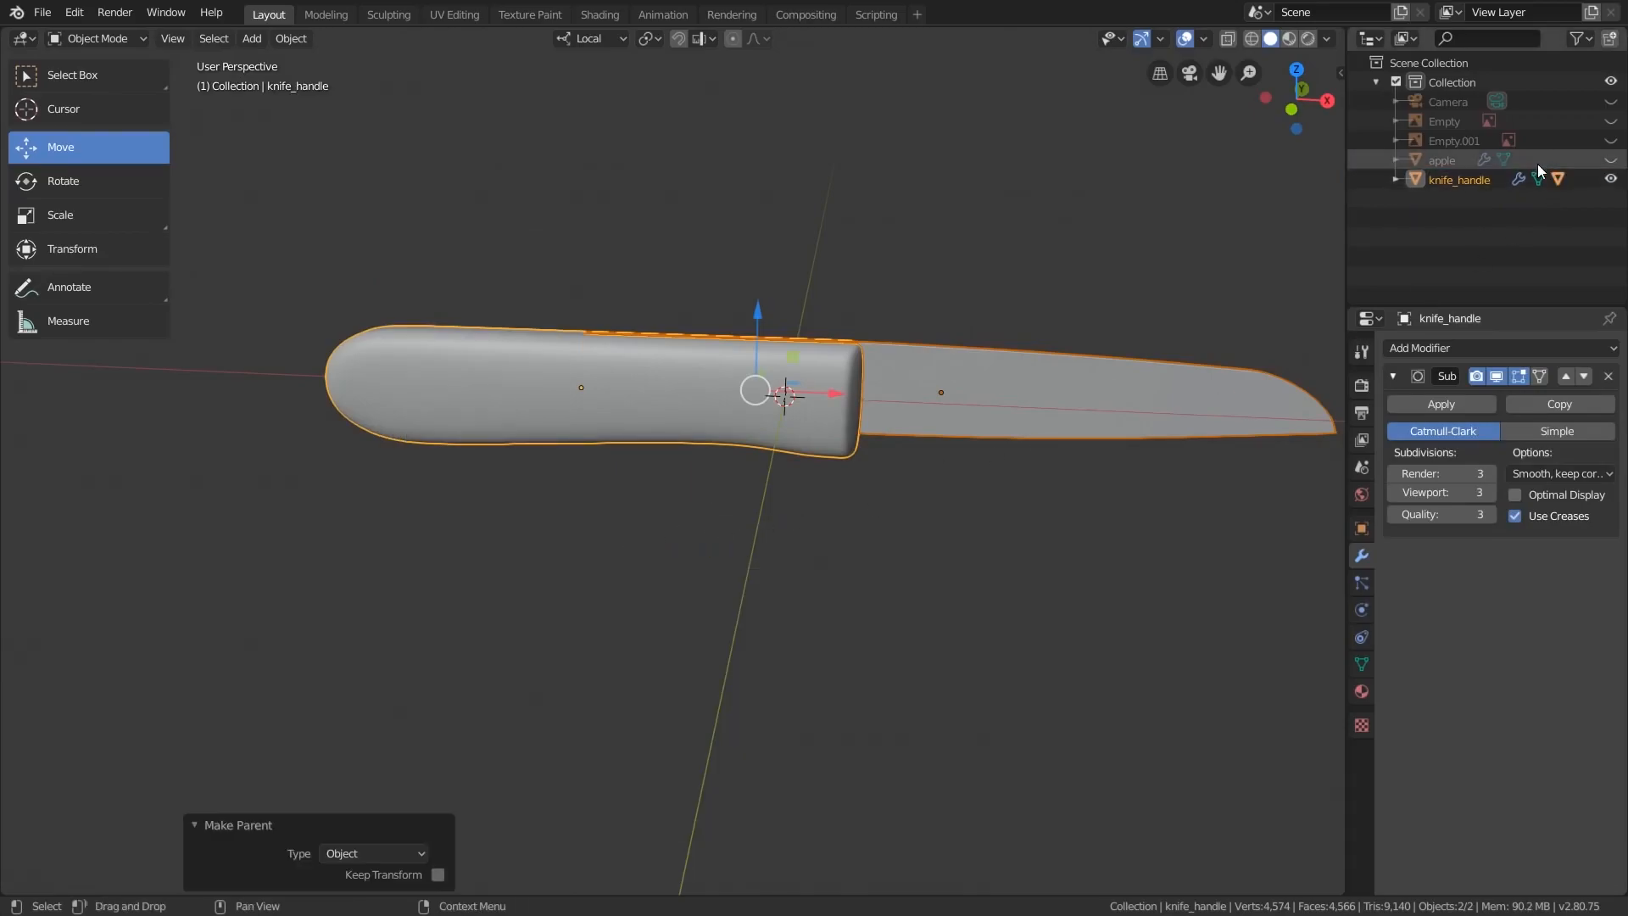
click(1396, 178)
click(1471, 239)
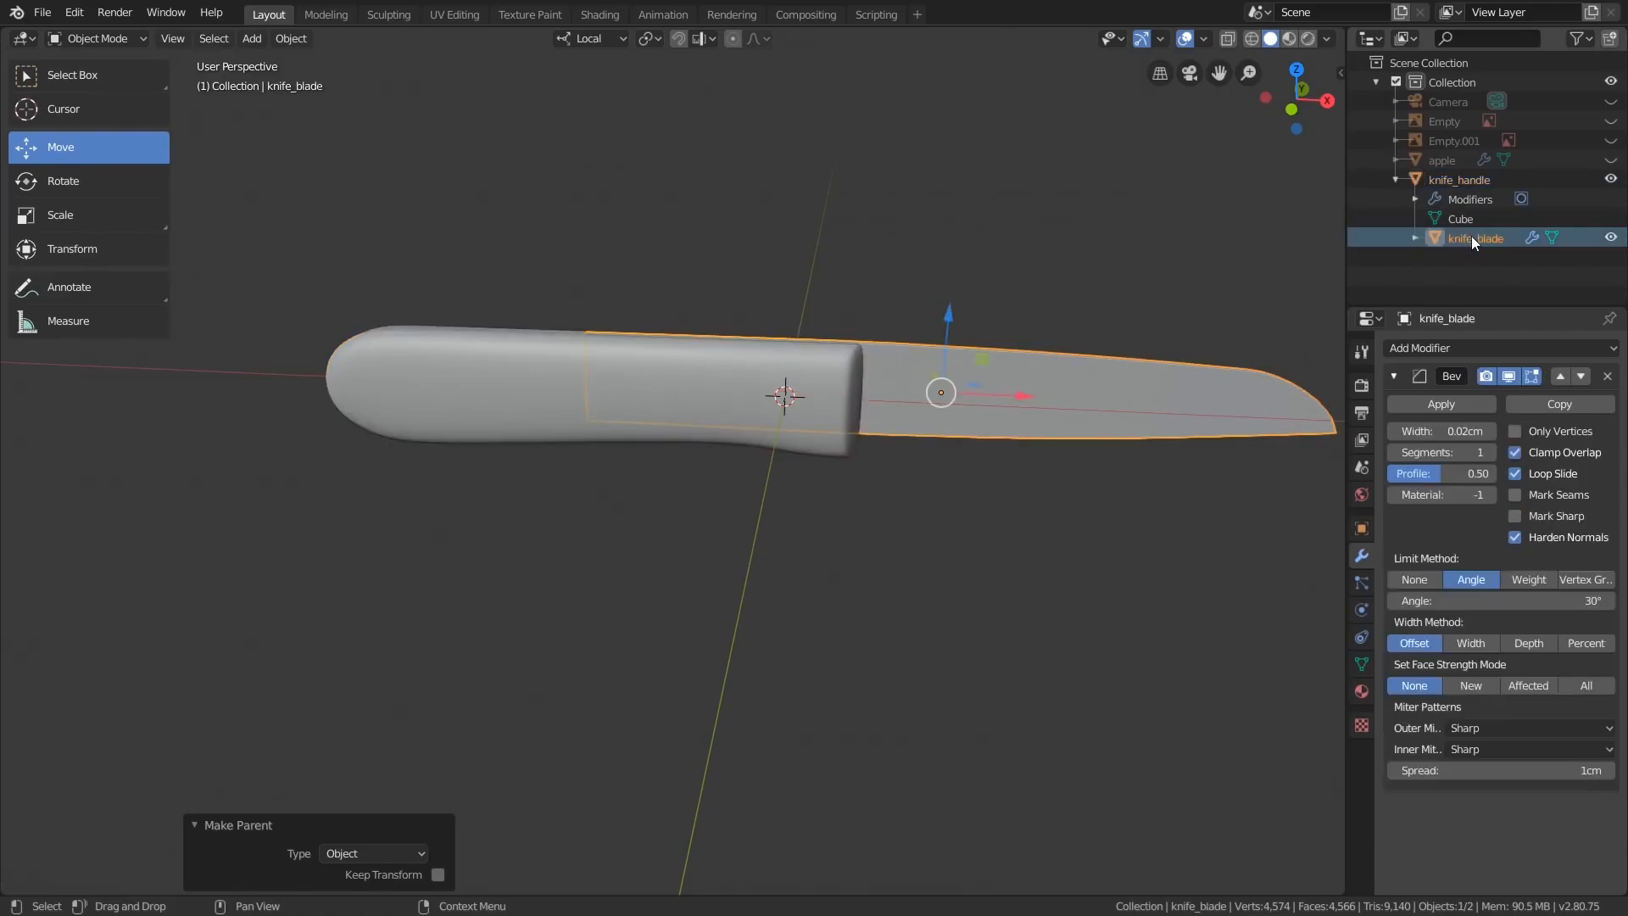
- Try moving and freely rotating the handle to test that the parented blade follows it
click(1458, 181)
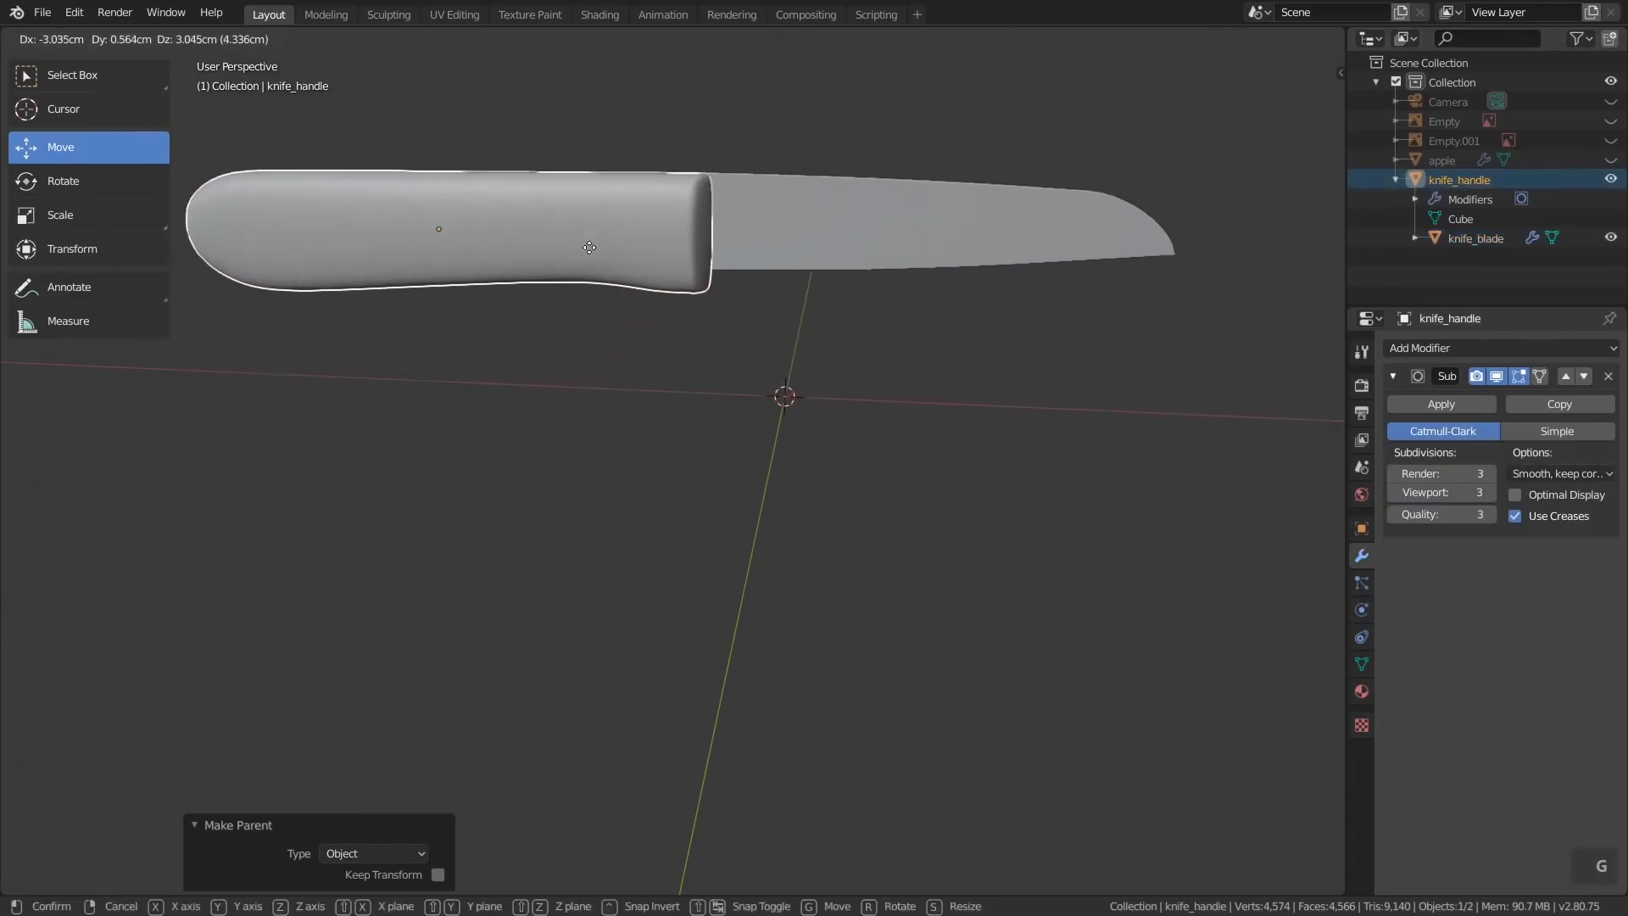
key(Escape)
key(r)
key(r)
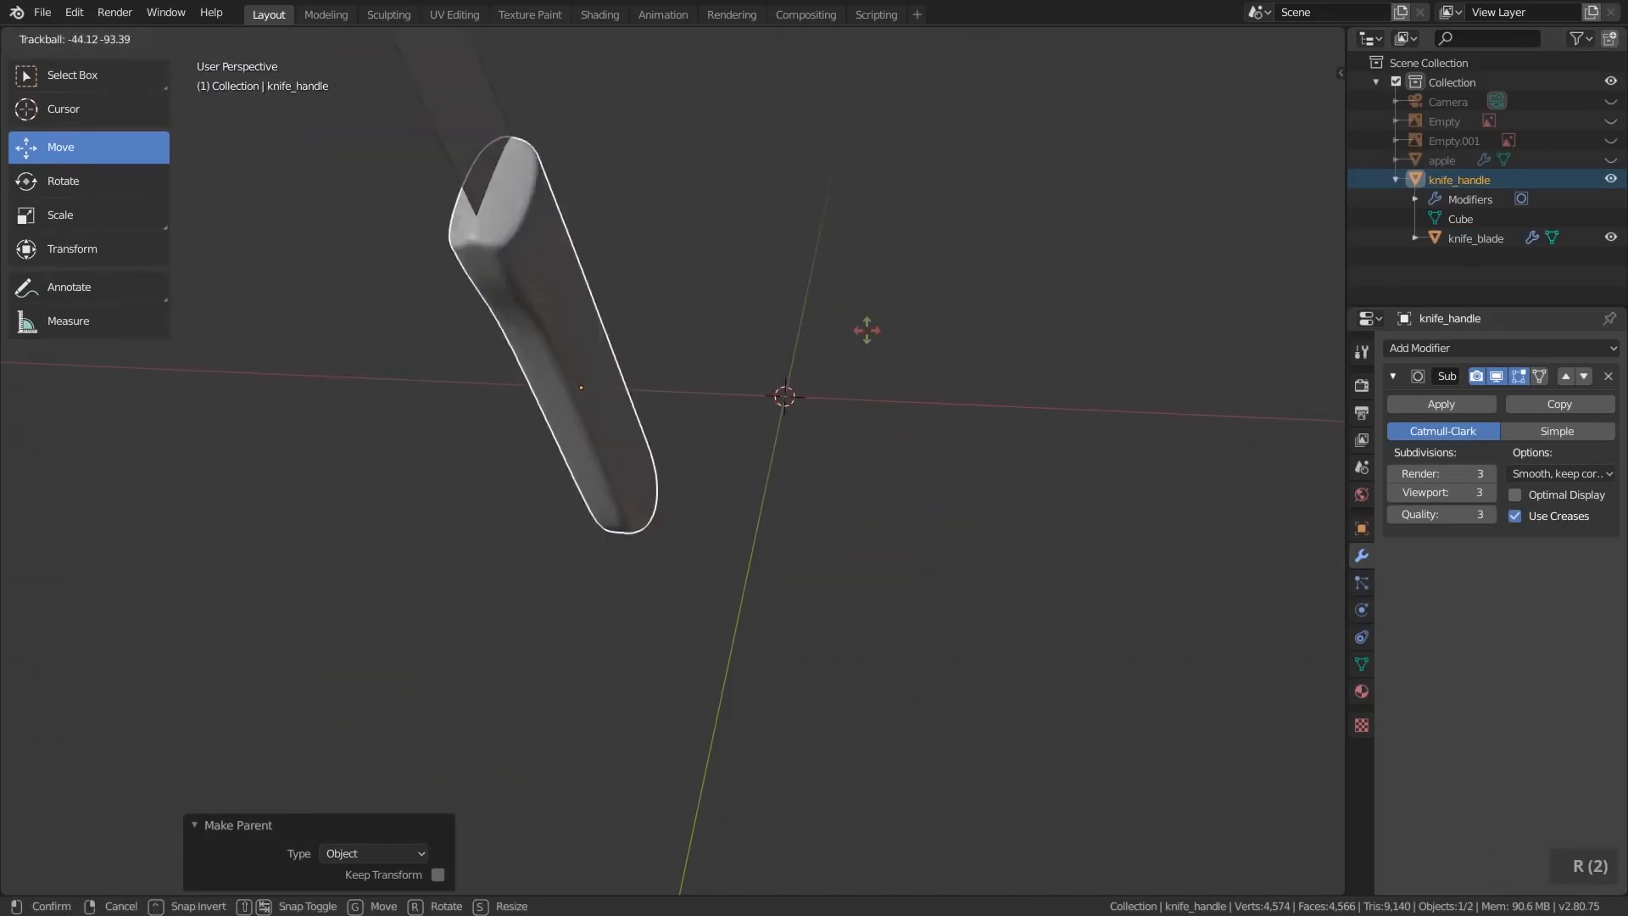
right_click(979, 414)
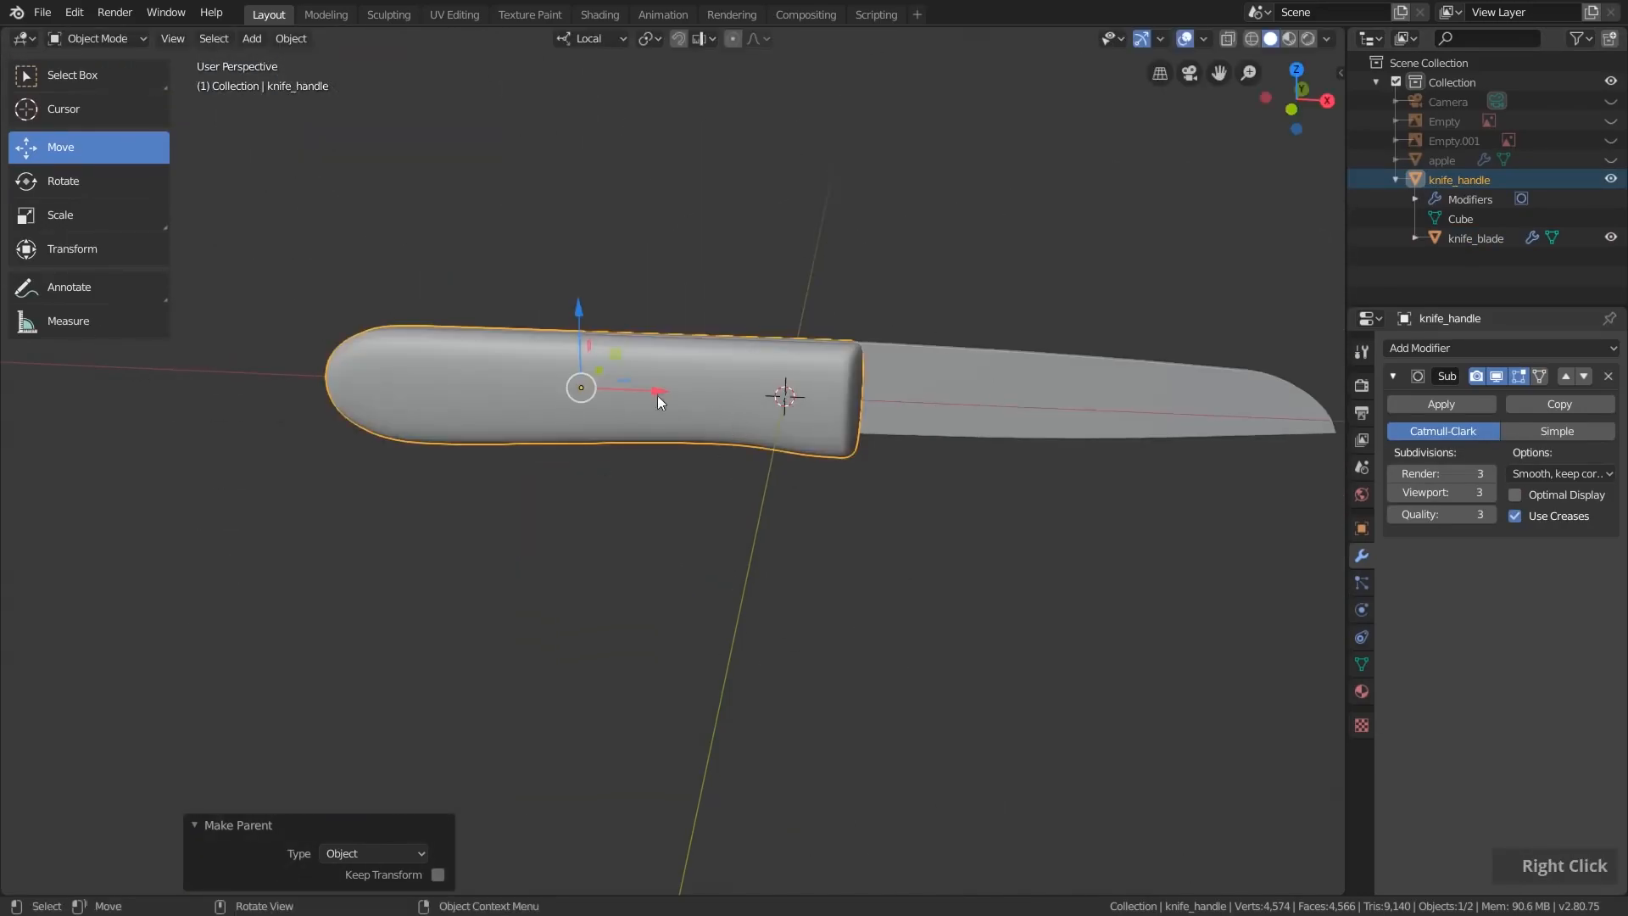
- Move the blade away from the handle by about 2.38 cm in X, 1.91 cm in Y and 4.24 cm in Z
click(973, 397)
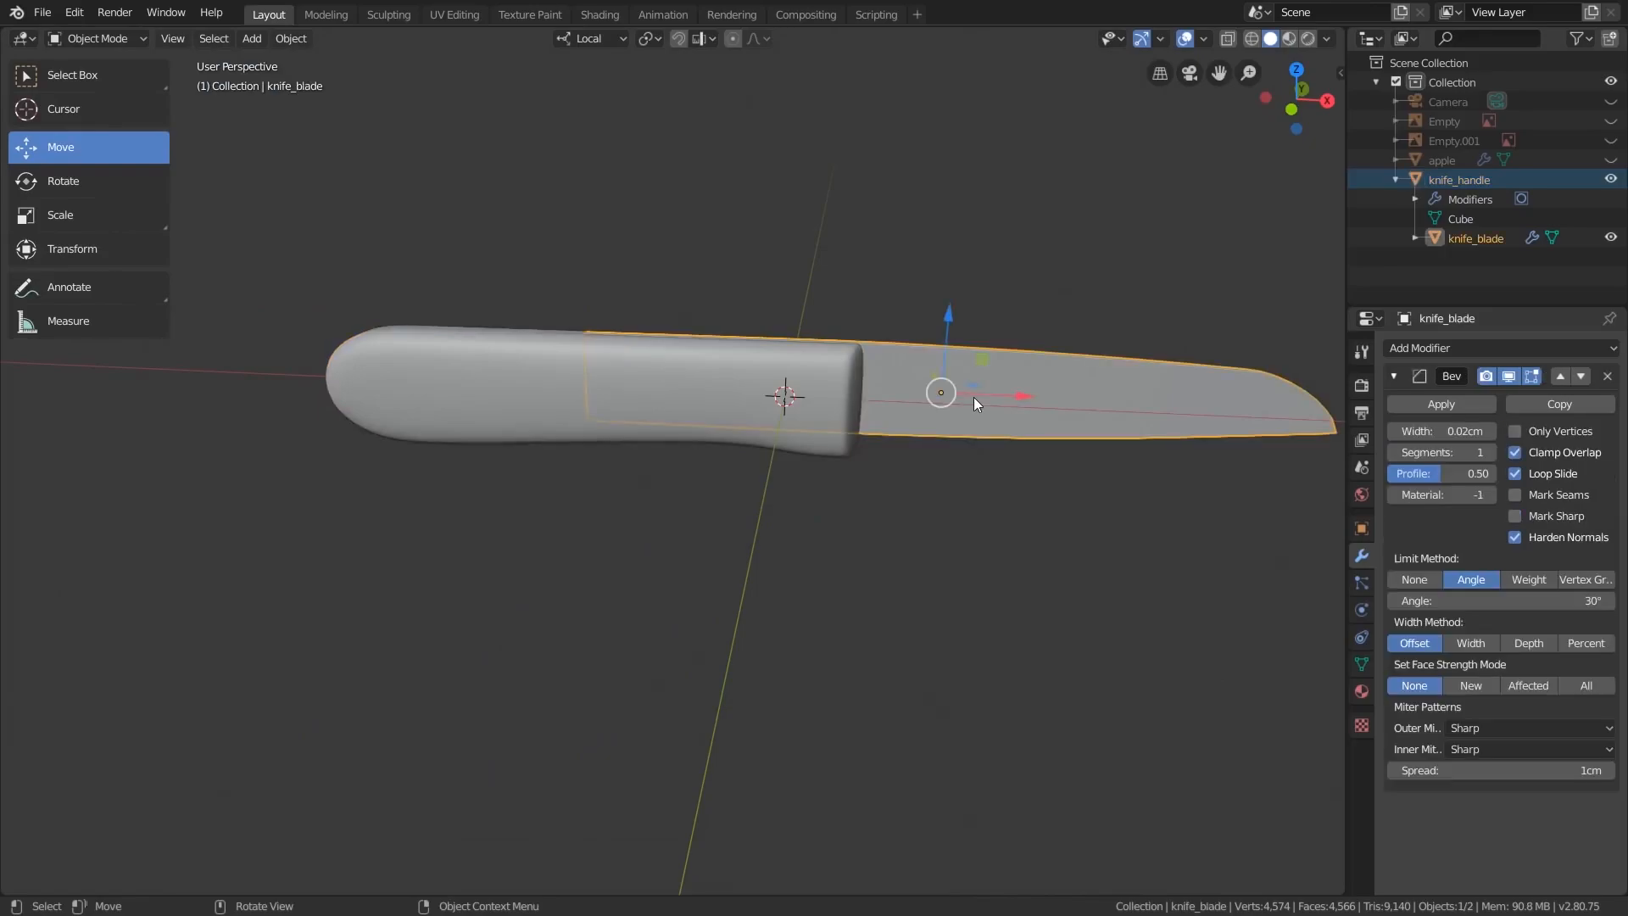
key(g)
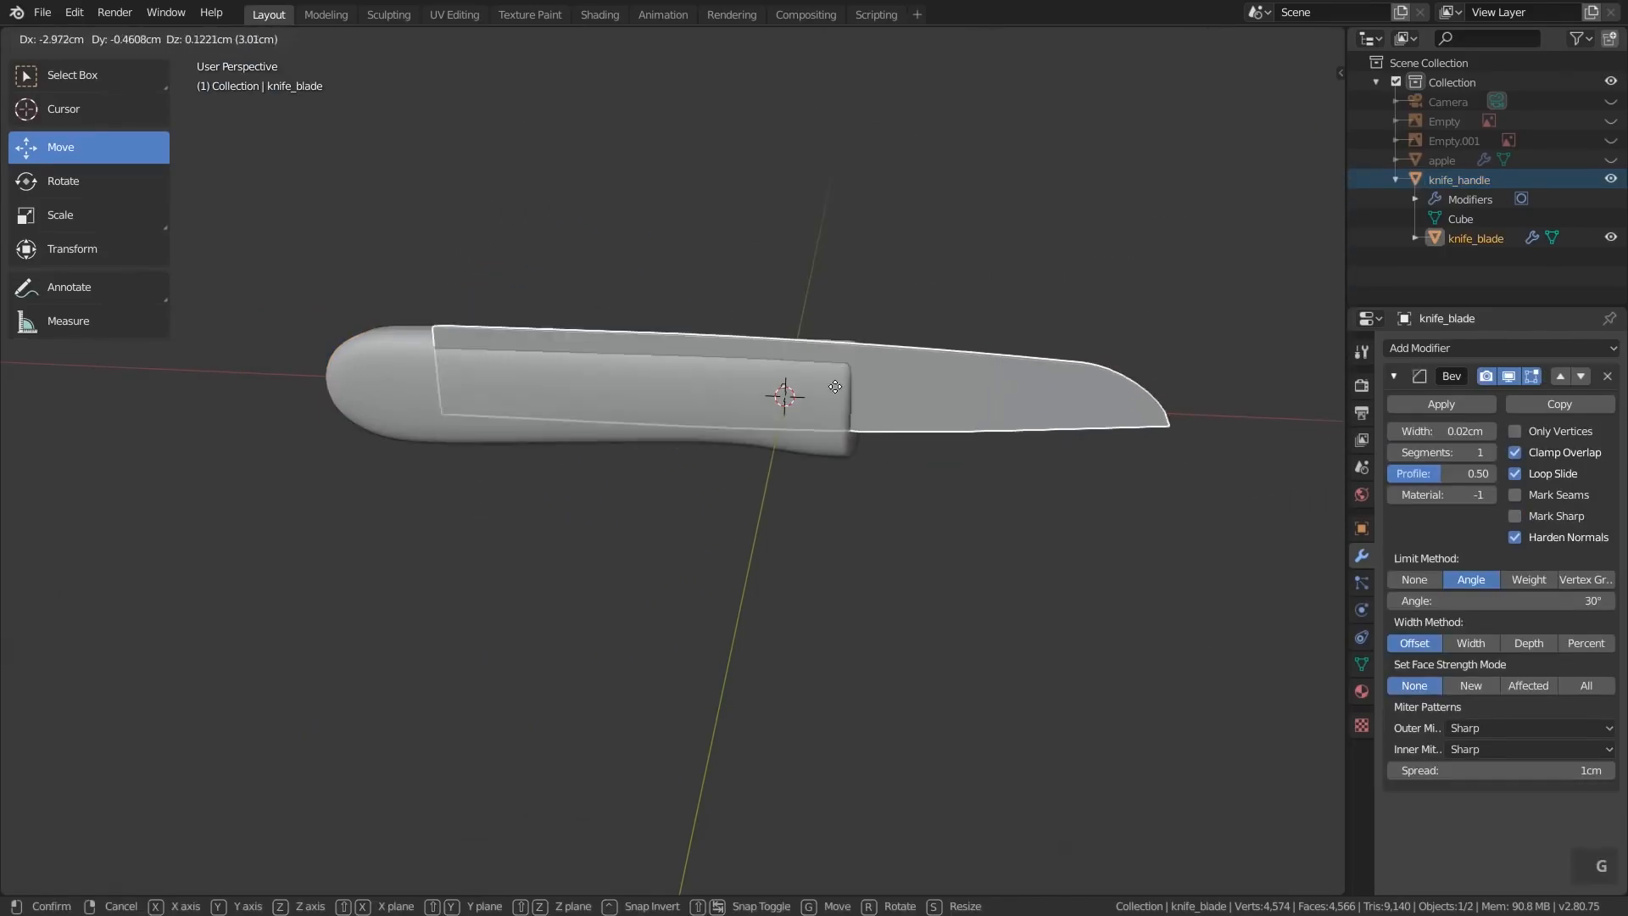
click(1125, 196)
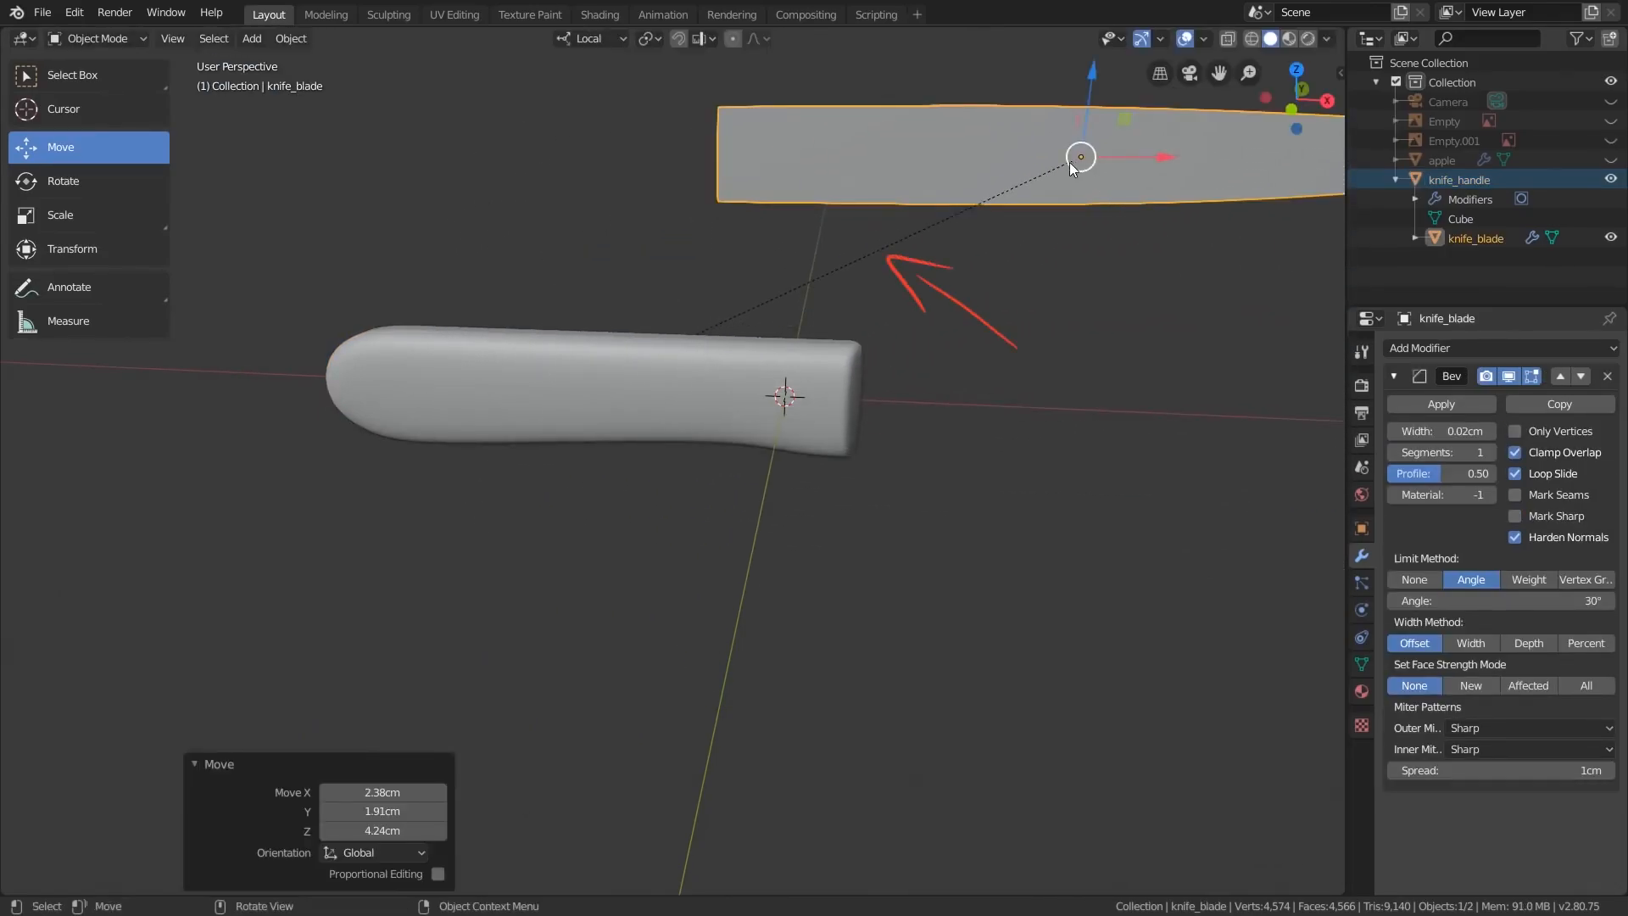
- Try freely rotating the handle with the blade detached from it, and undo the blade's move
click(622, 379)
key(r)
key(r)
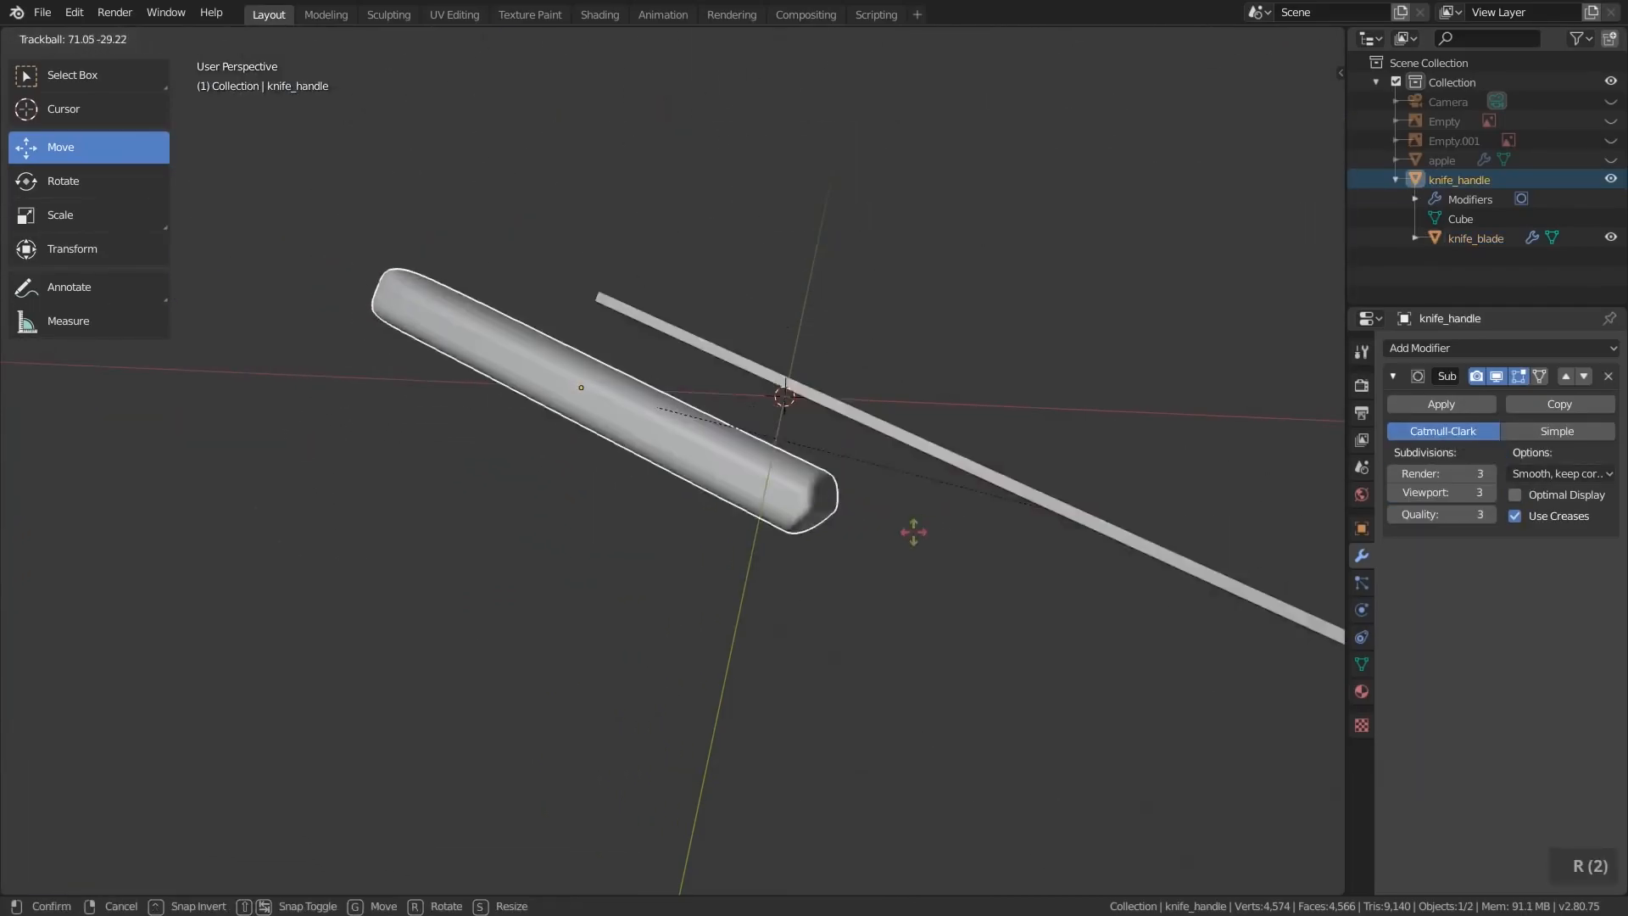
right_click(980, 456)
key(ctrl+z)
key(ctrl+z)
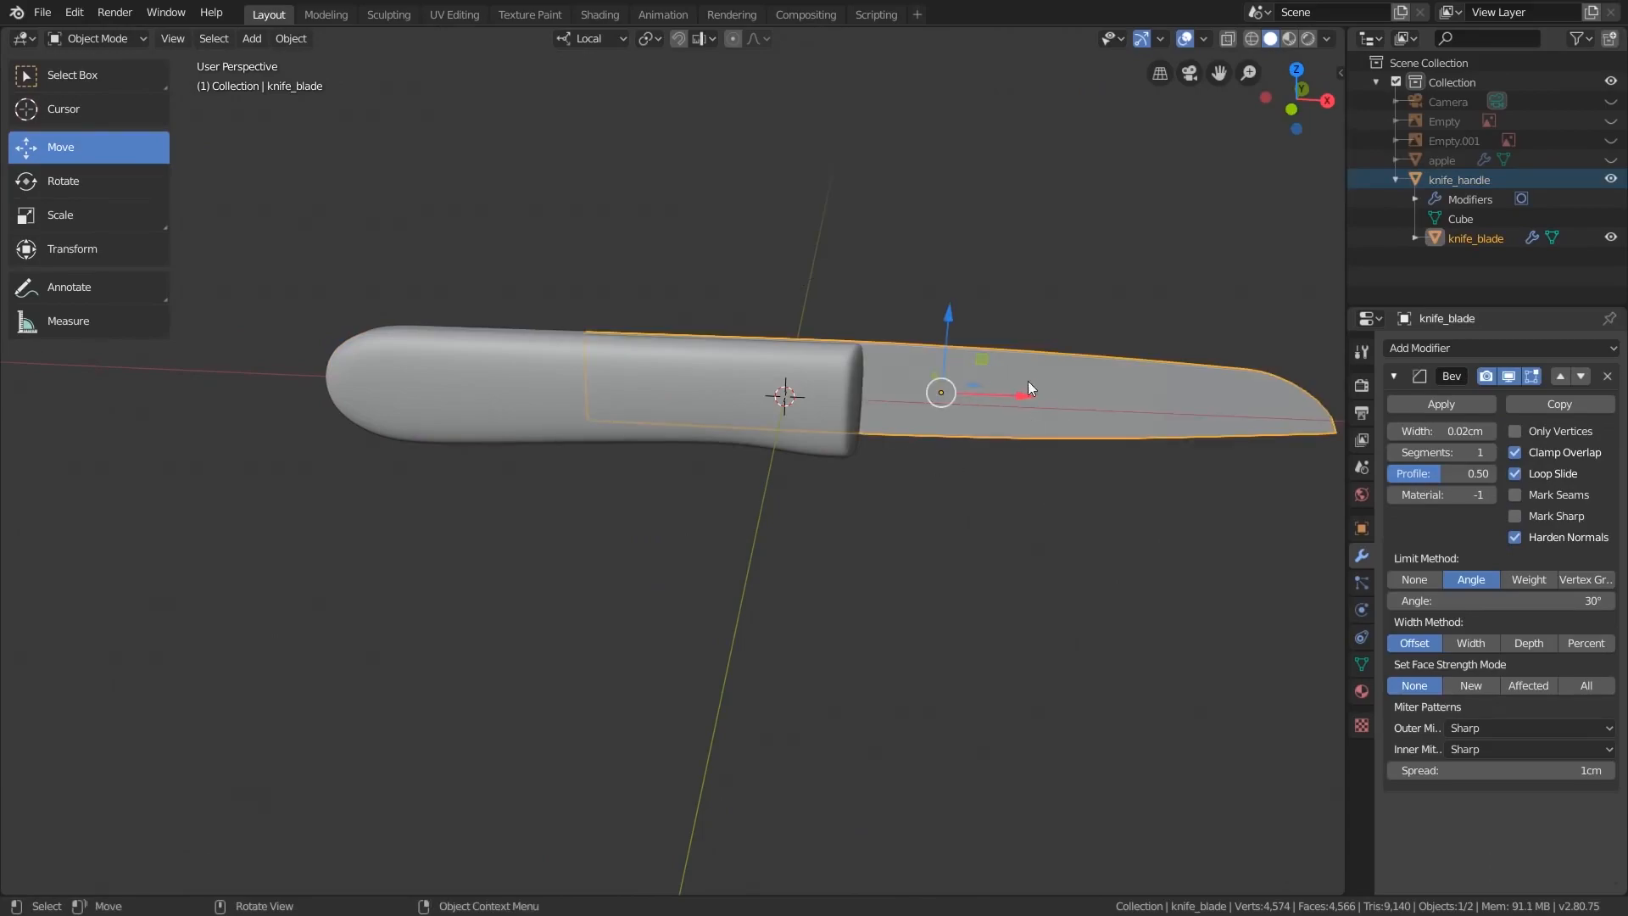
- Look up the Clear Parent option among the blade's parenting commands, and select the handle
right_click(910, 310)
mouse_move(908, 305)
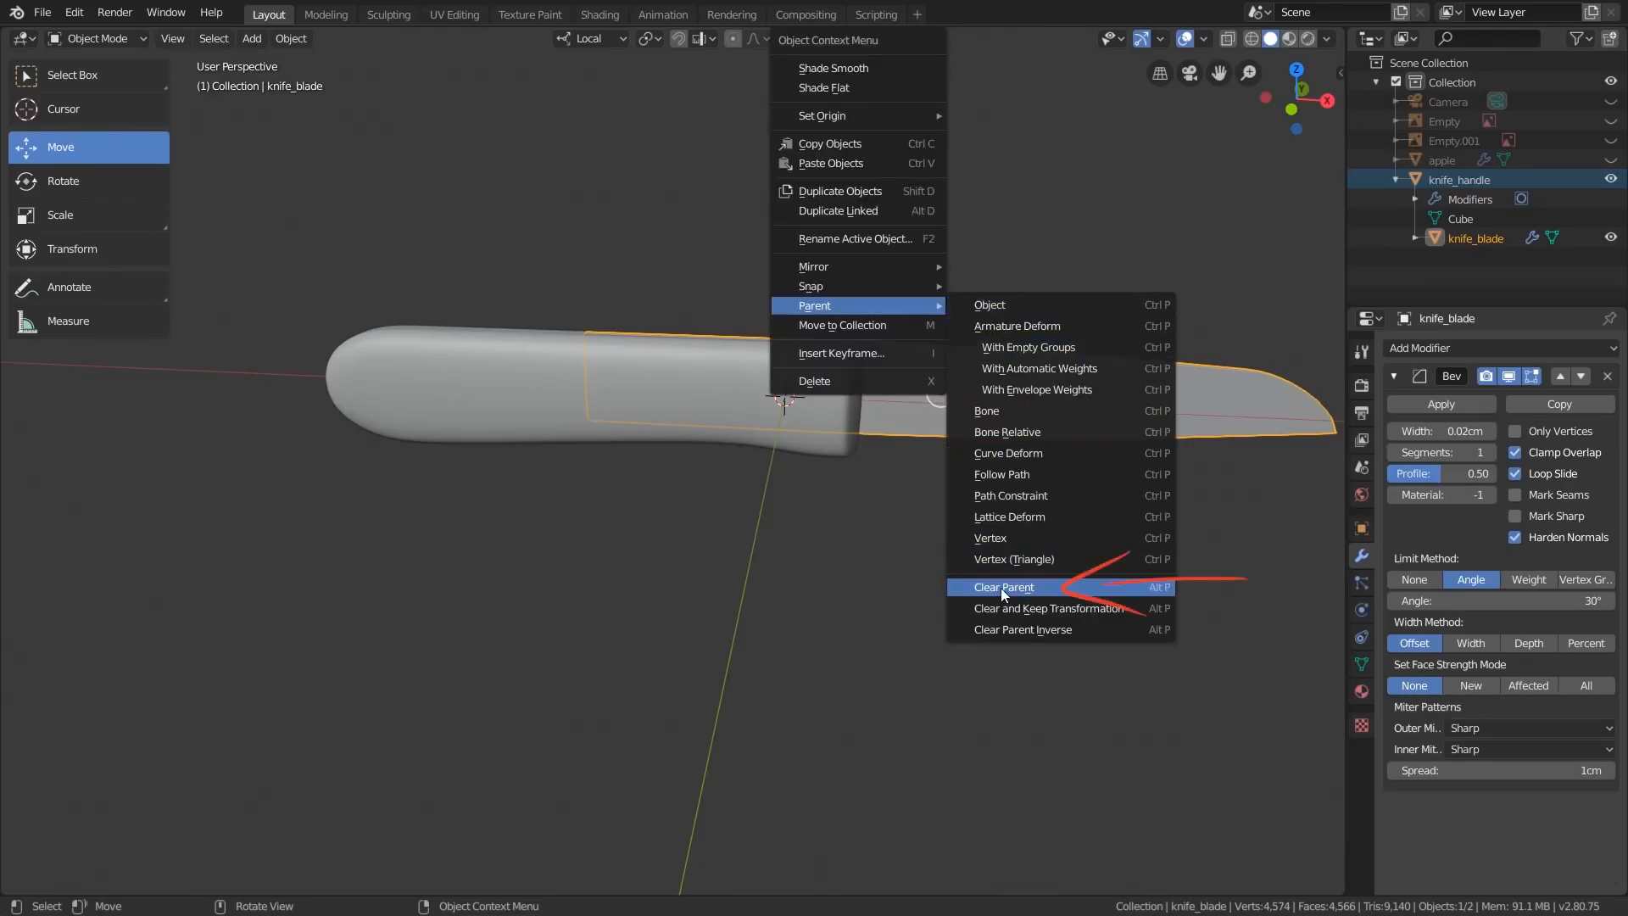
click(1031, 587)
shift+middle_drag(1045, 588, 887, 446)
click(654, 407)
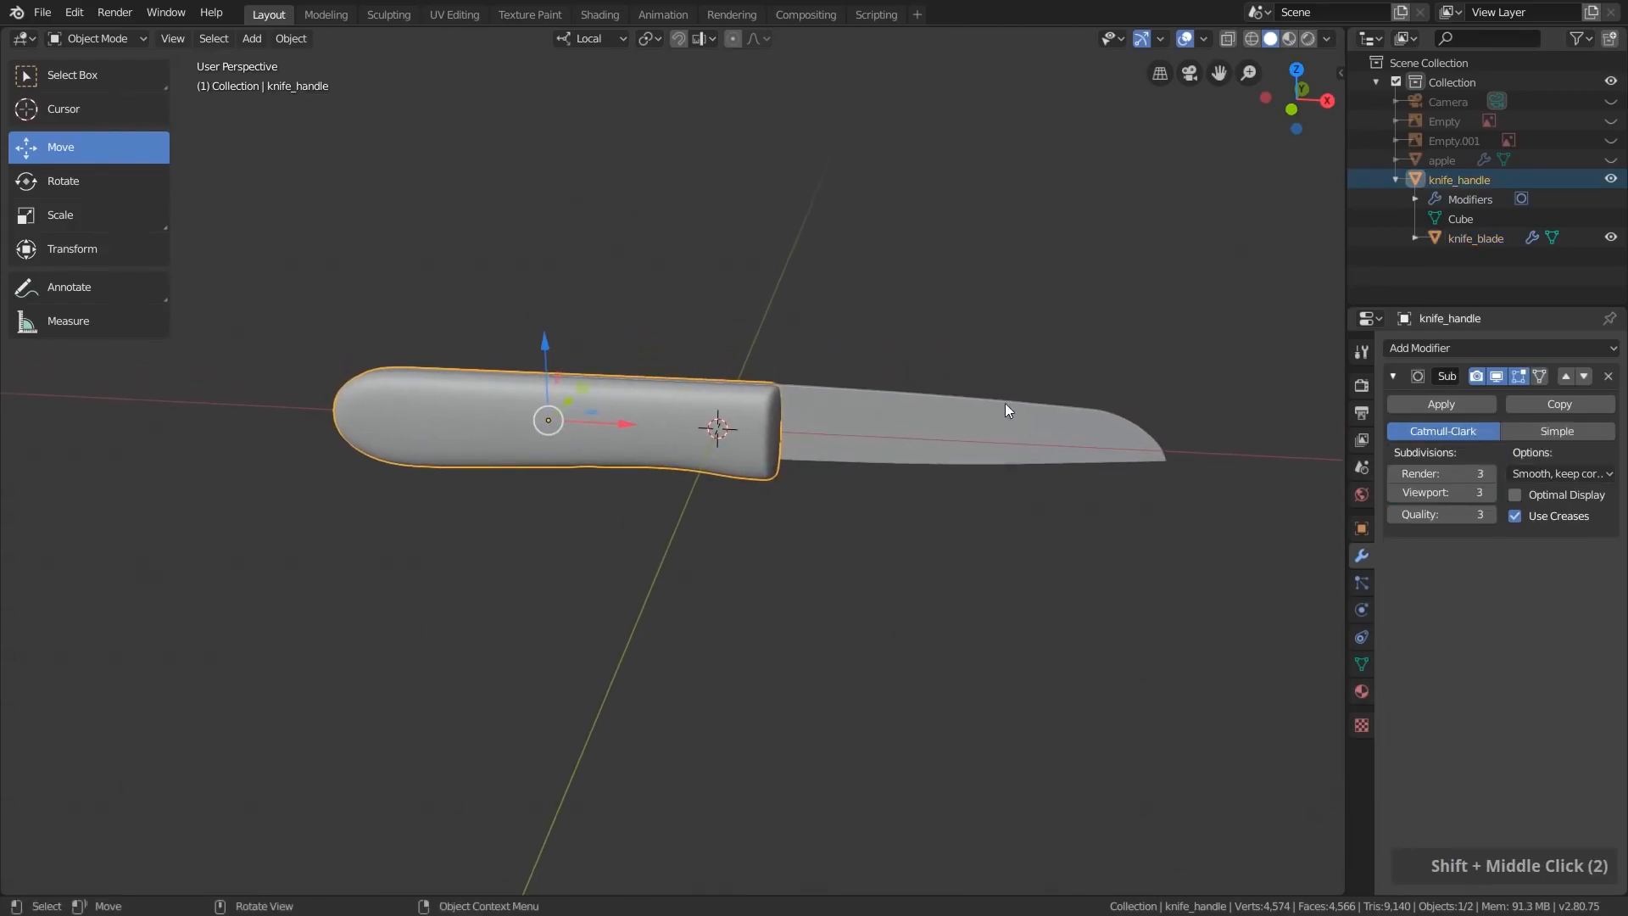
- Unhide the apple and move it about 8.35 cm along its local Y axis, clear of the knife
click(1610, 159)
scroll(816, 384, down, 2)
click(816, 385)
middle_drag(816, 384, 790, 441)
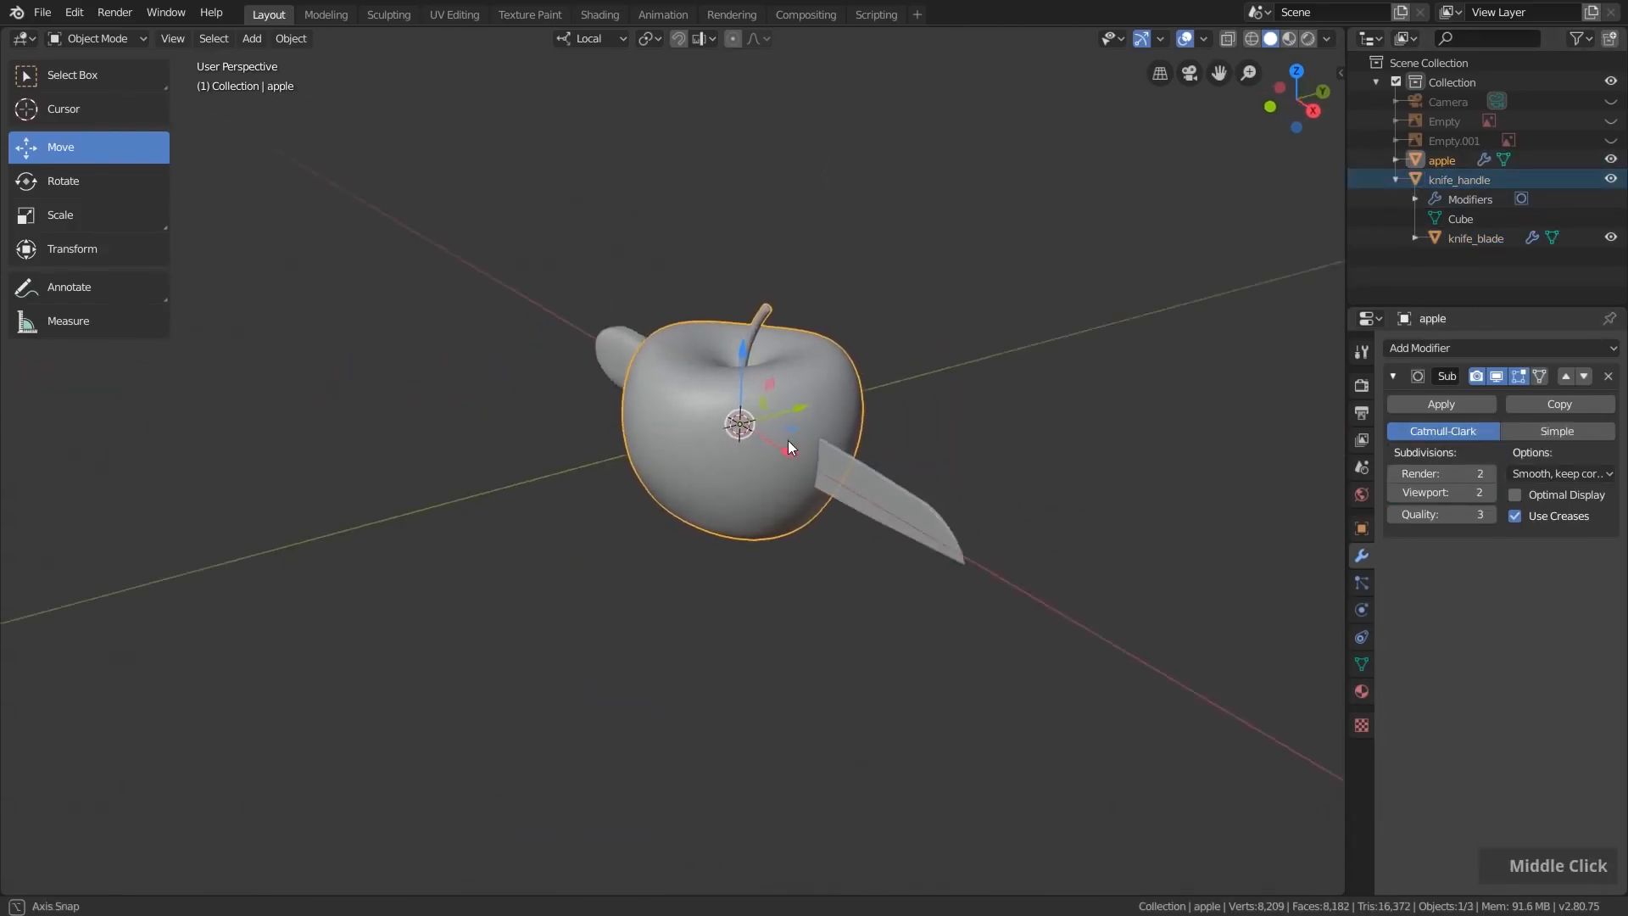
drag(787, 404, 995, 400)
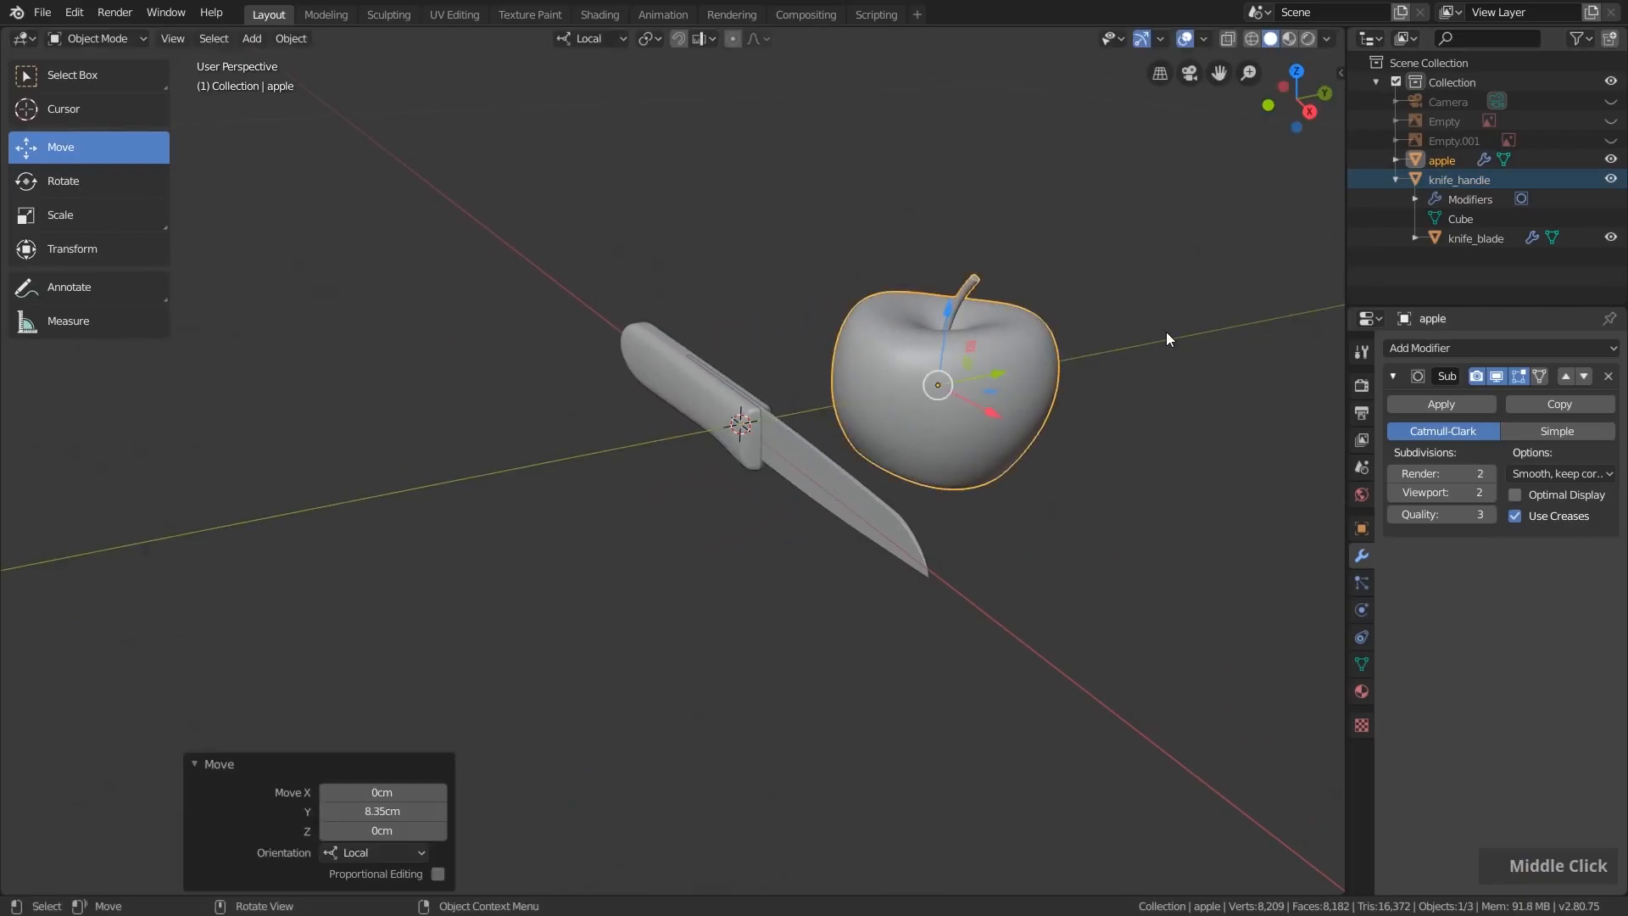
- Unhide the two reference image empties, Empty and Empty.001, and delete them
click(1610, 141)
click(1609, 121)
click(1442, 121)
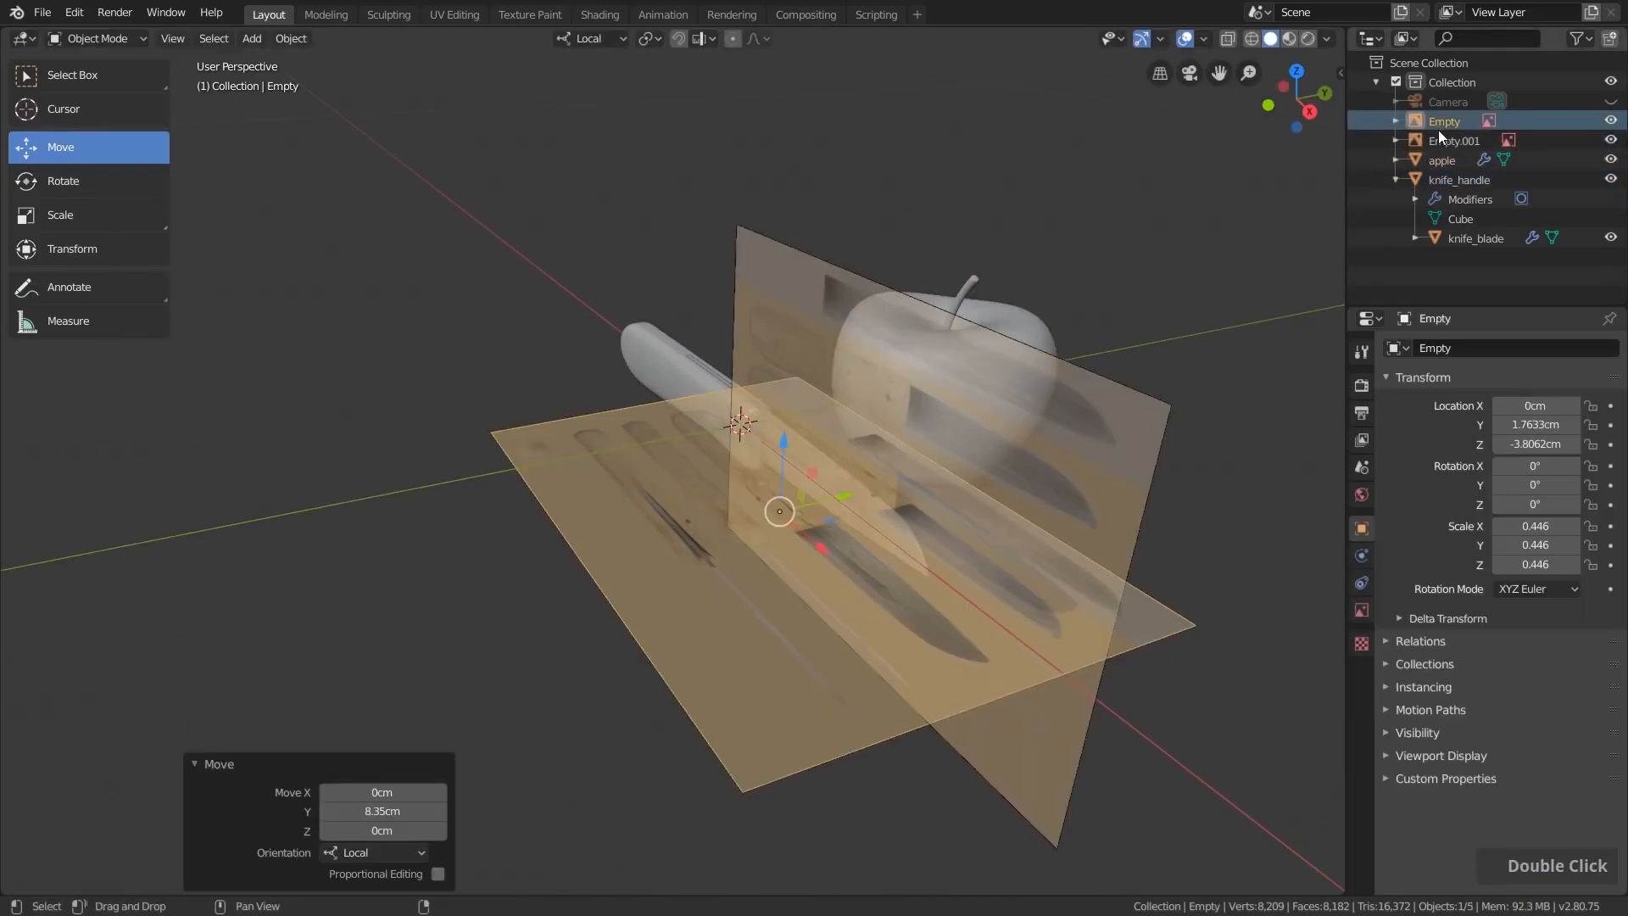
ctrl+click(1454, 140)
key(x)
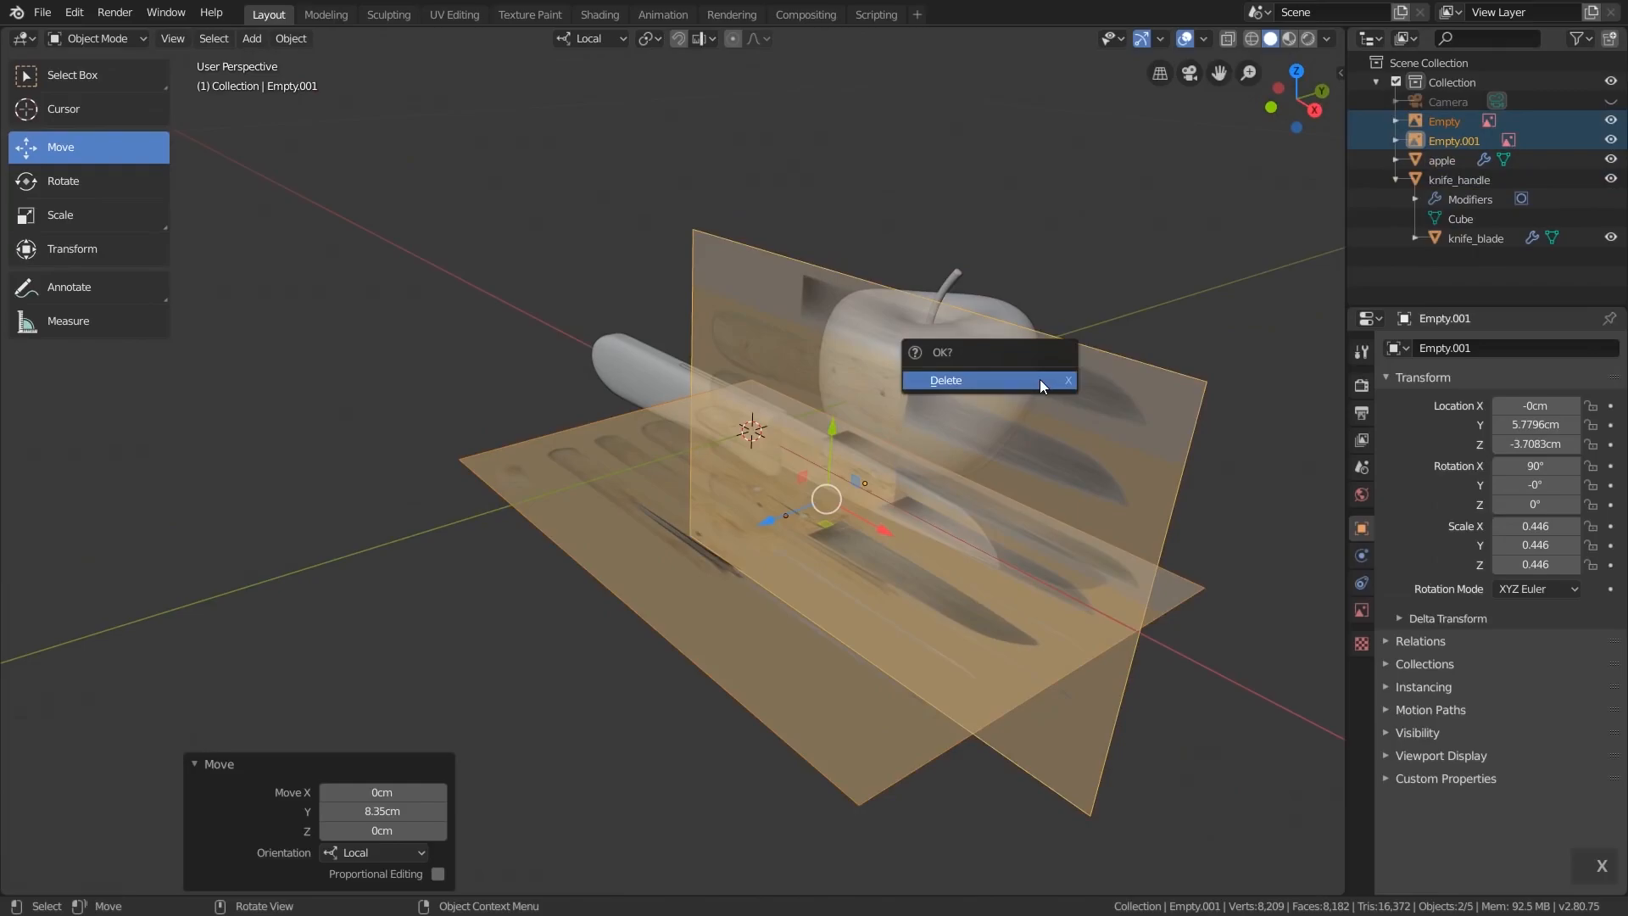
click(1040, 379)
shift+middle_drag(1039, 379, 1013, 412)
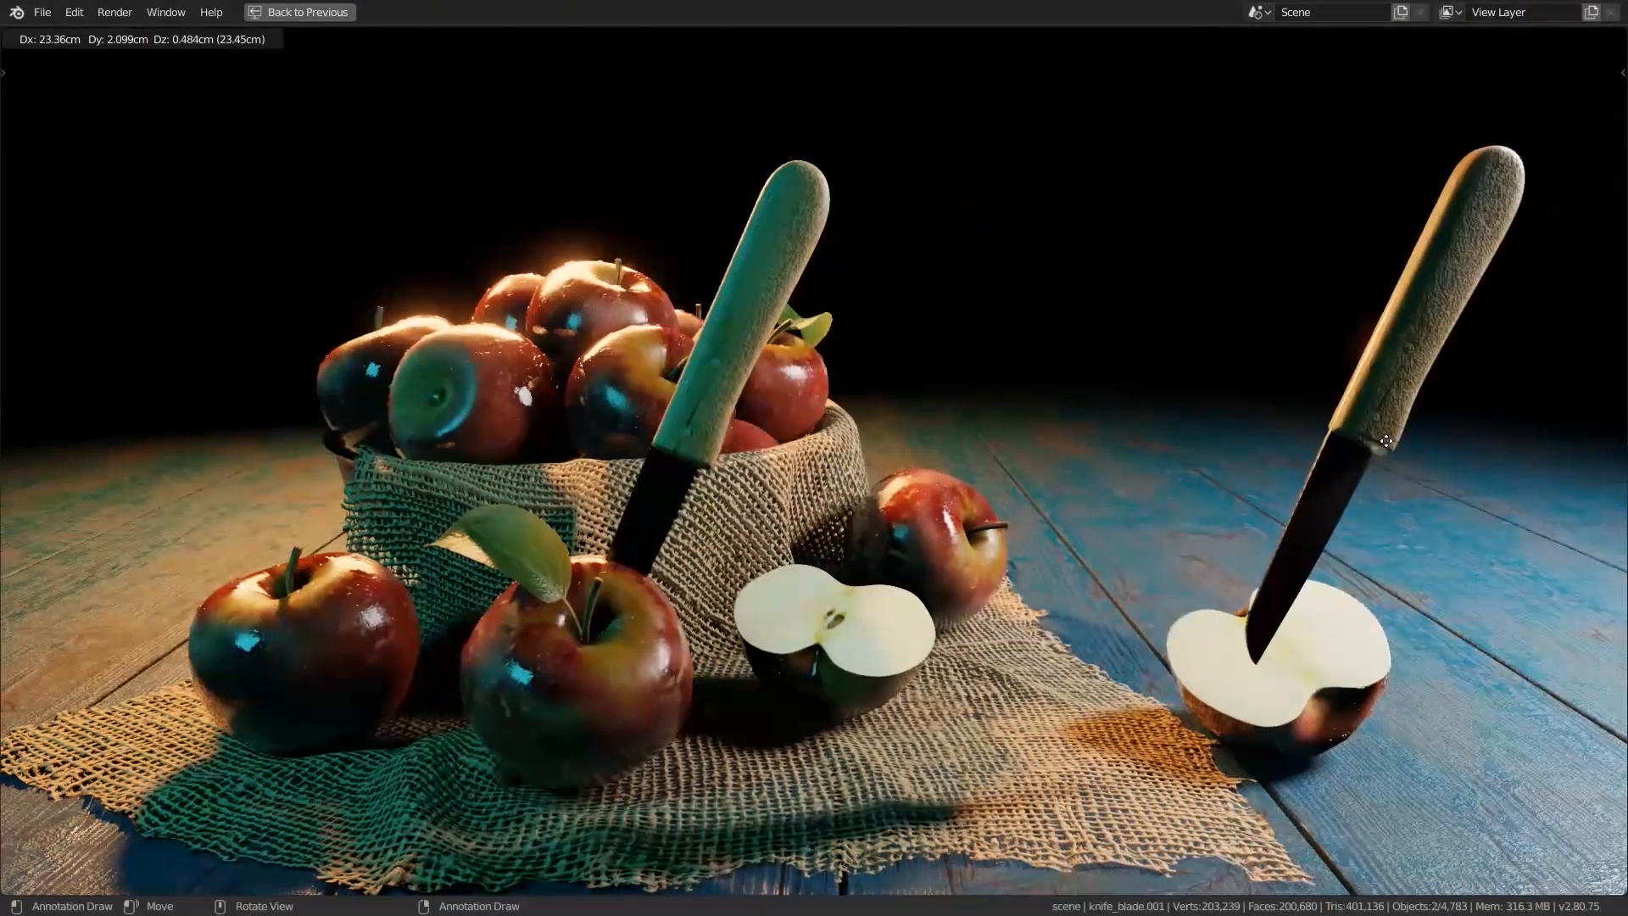
- Place the duplicated knife on the cloth beside the rightmost halved apple, turned roughly upright
click(1221, 636)
key(r)
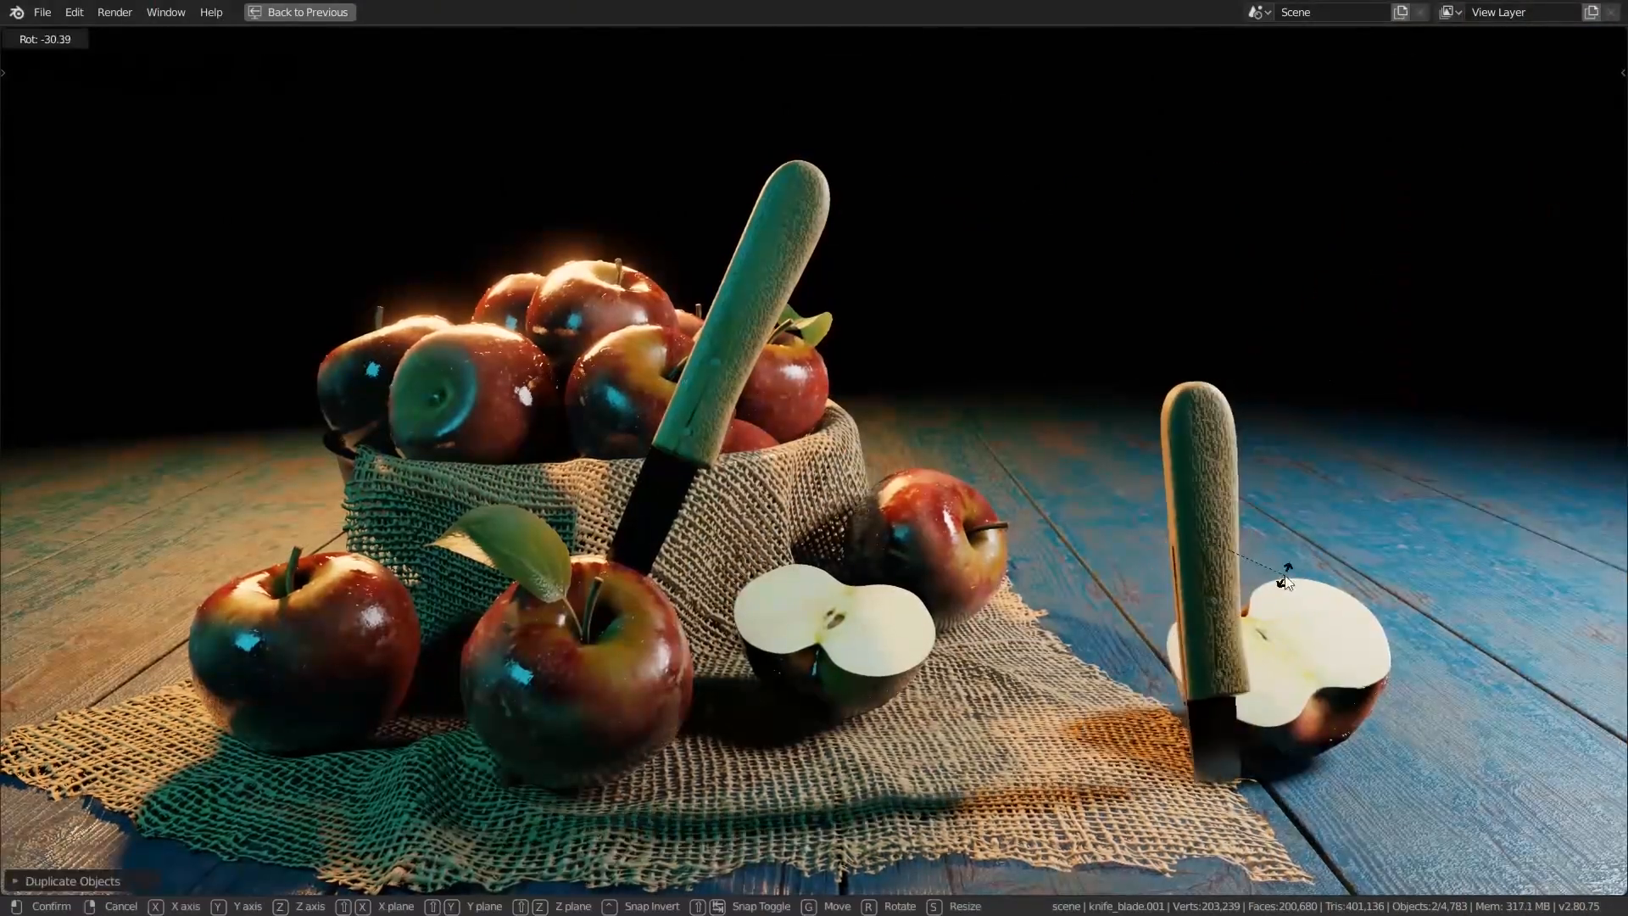
click(1187, 628)
key(g)
click(1094, 610)
key(r)
key(r)
click(967, 543)
- Duplicate the knife into the leftmost apple and rotate it so its handle leans outward
key(shift+d)
click(80, 496)
key(r)
key(r)
click(450, 726)
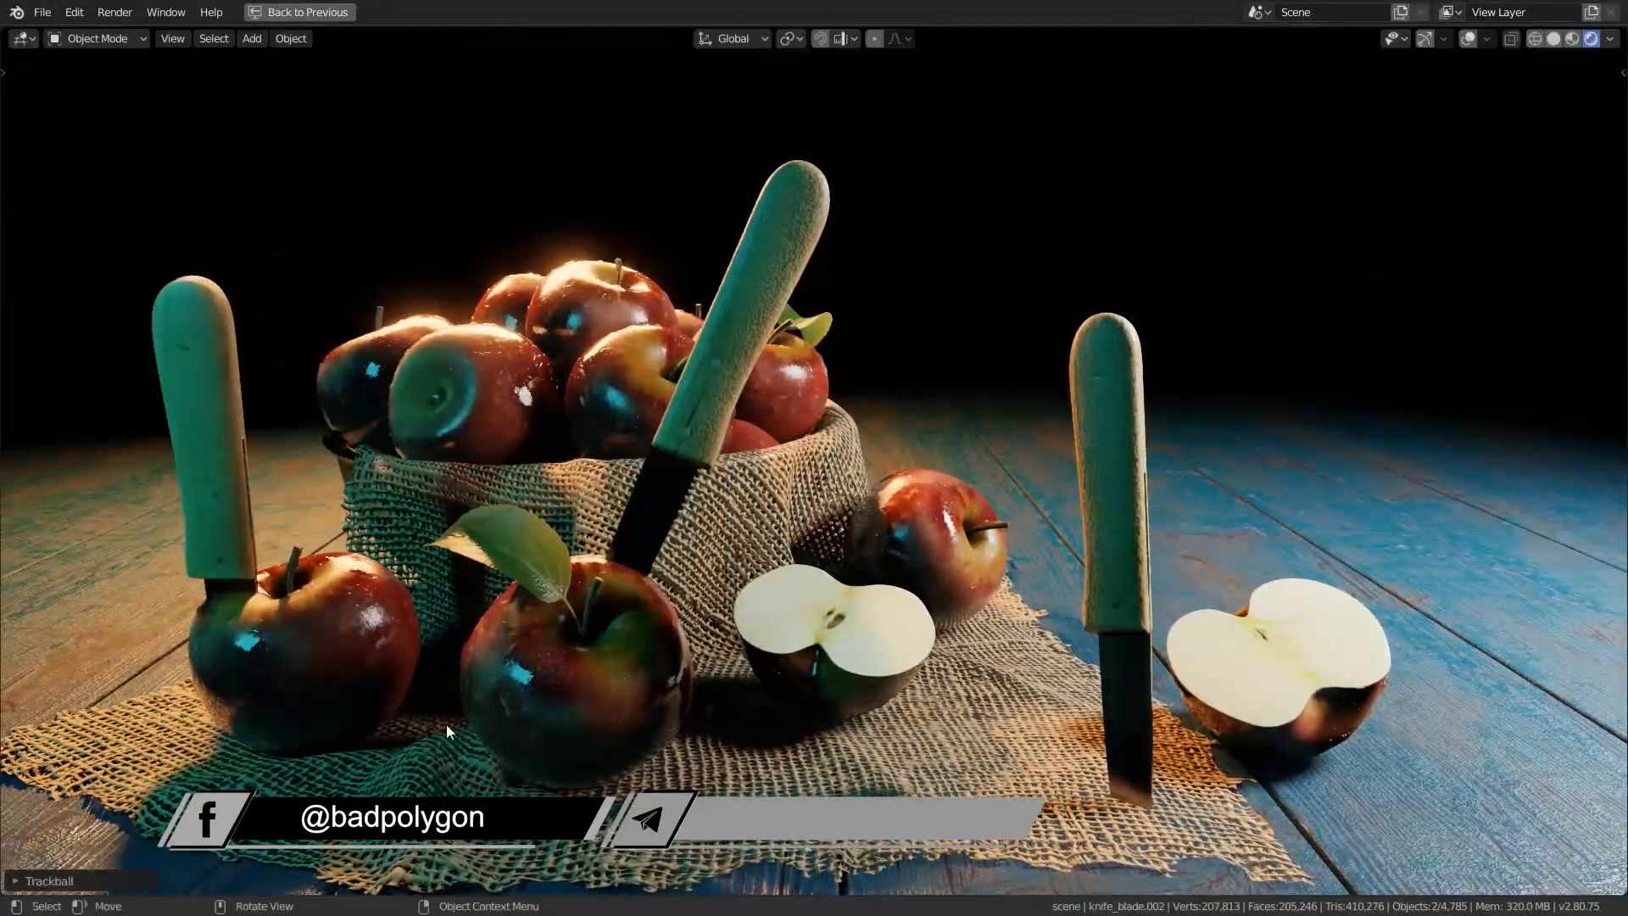
key(r)
click(496, 645)
key(g)
click(475, 623)
- Duplicate the knife again, then rotate and move it so it sticks in the rightmost halved apple
key(shift+d)
click(1238, 594)
key(r)
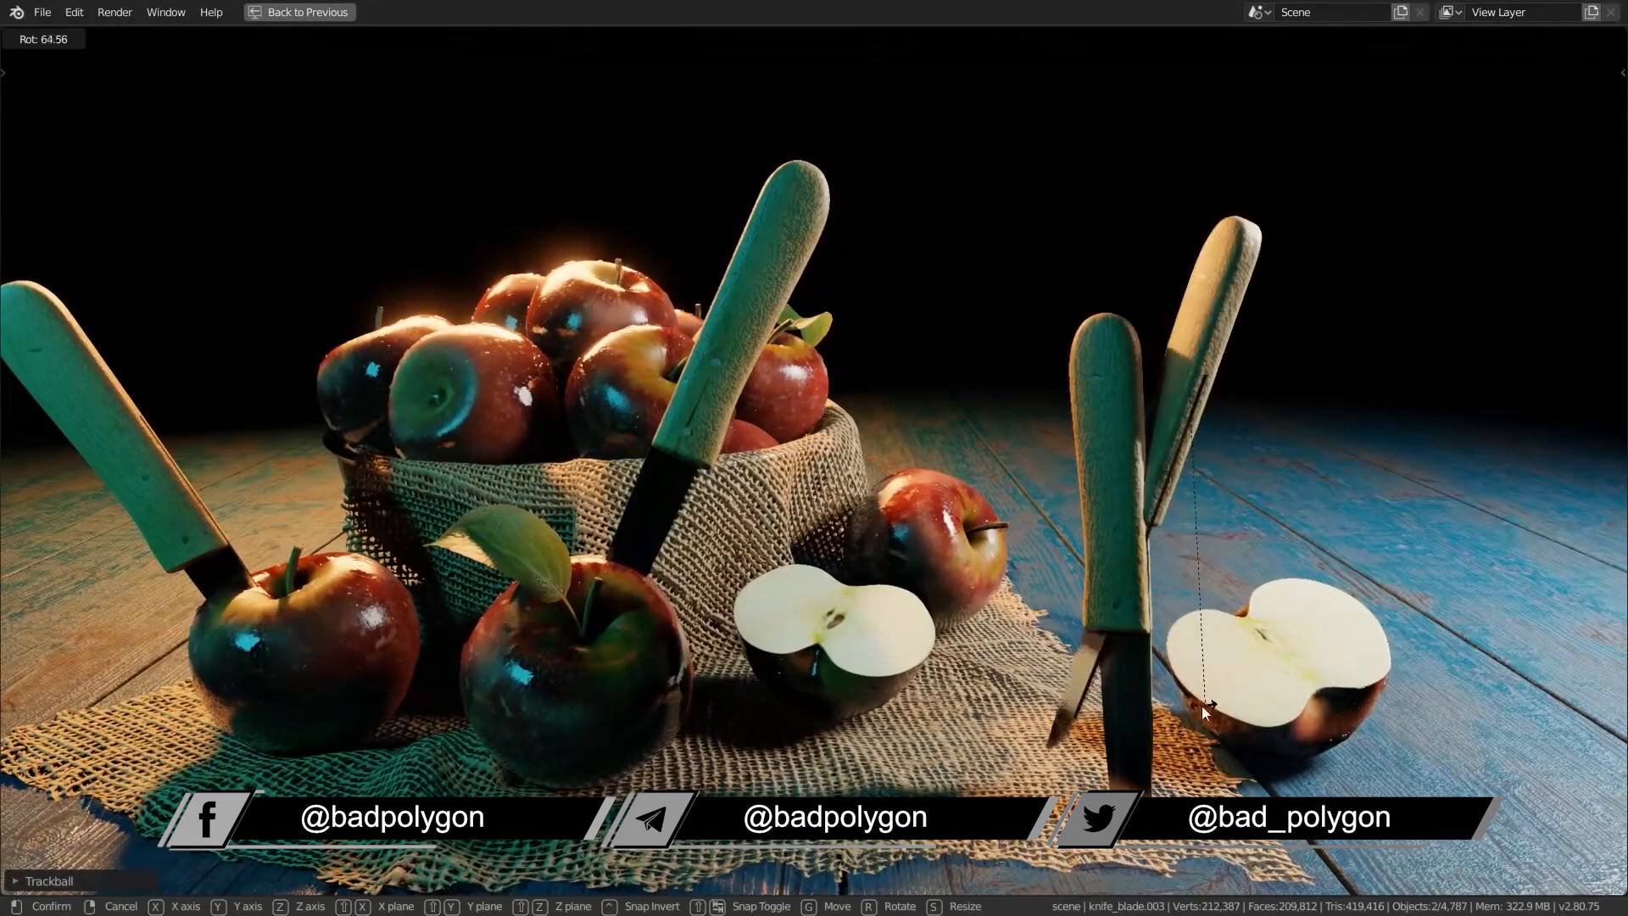
click(1187, 586)
key(g)
click(1399, 661)
key(g)
key(y)
click(1404, 675)
key(g)
click(1388, 594)
- Duplicate the knife into the middle halved apple and rotate it nearly upright
key(shift+d)
click(907, 564)
key(r)
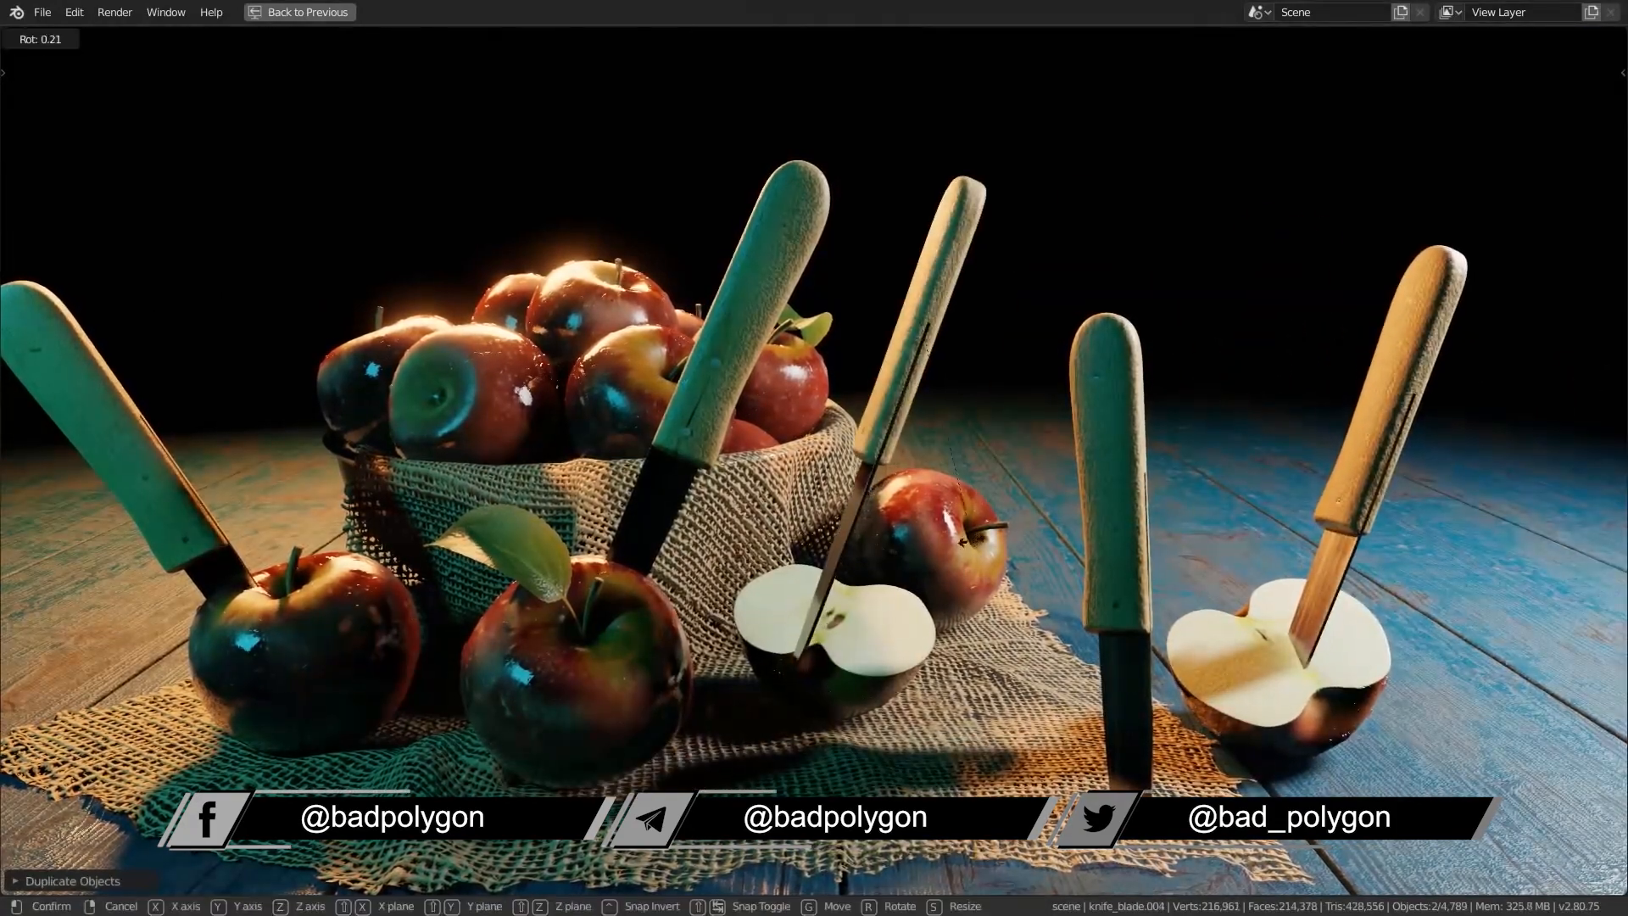
click(911, 551)
key(r)
key(r)
click(933, 535)
- Place another copy of the knife upright in the leftmost apple, just beside its stem
key(g)
click(443, 534)
key(g)
click(486, 484)
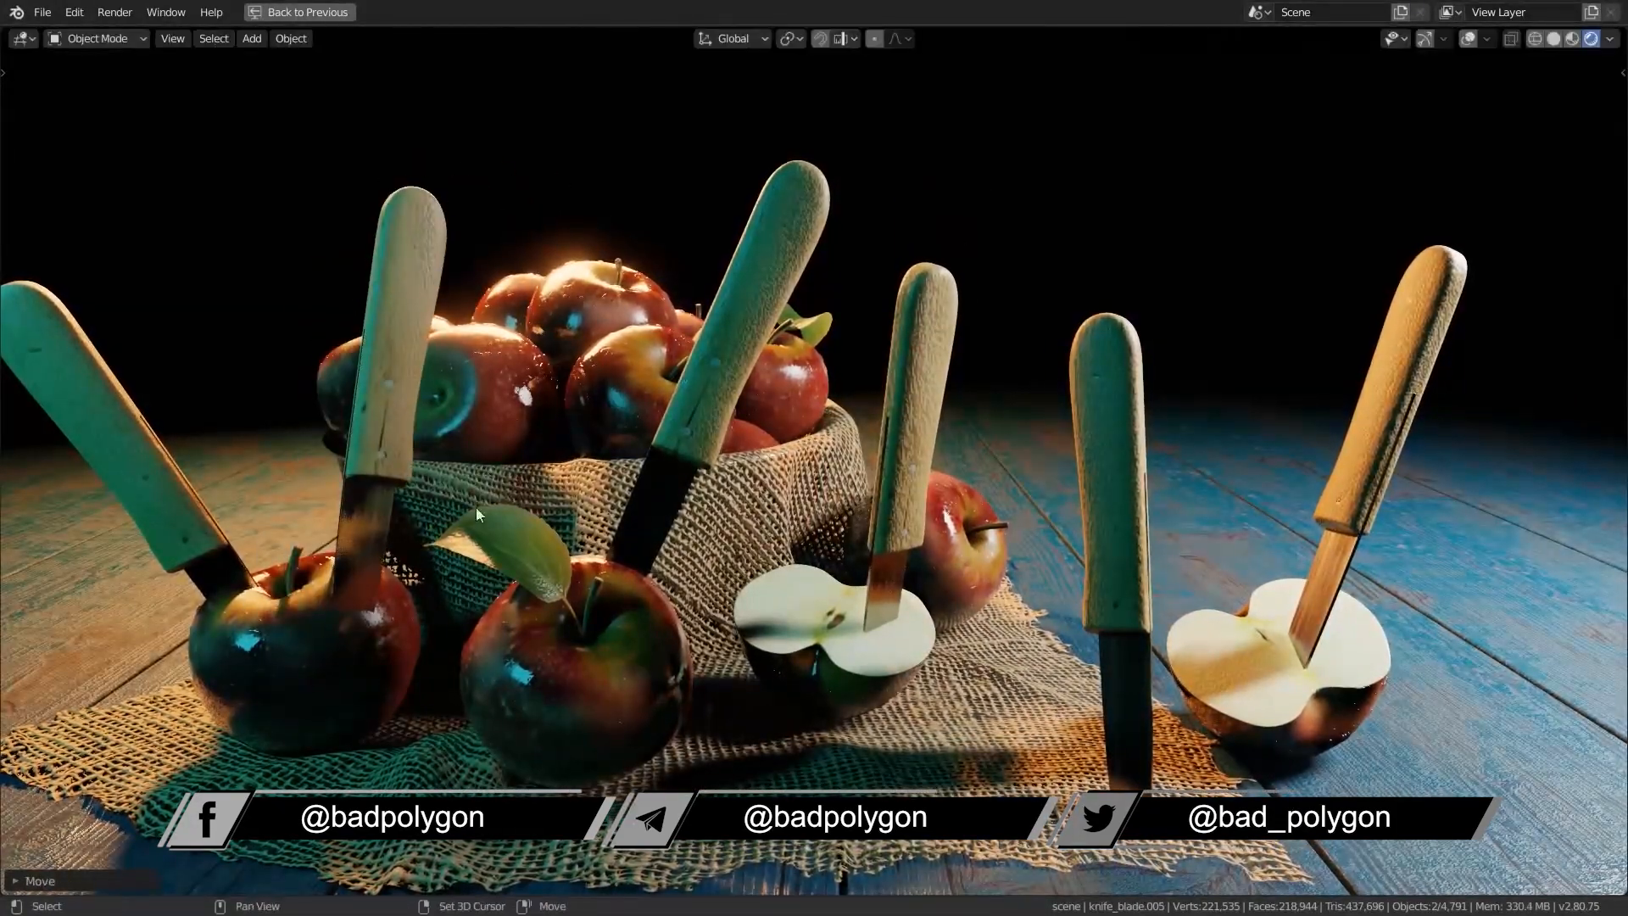
- Duplicate the knife twice, placing one upright before the middle halved apple and one steeply tilted across the cloth
key(shift+d)
click(876, 670)
key(shift+d)
click(1068, 551)
key(r)
key(g)
click(1213, 679)
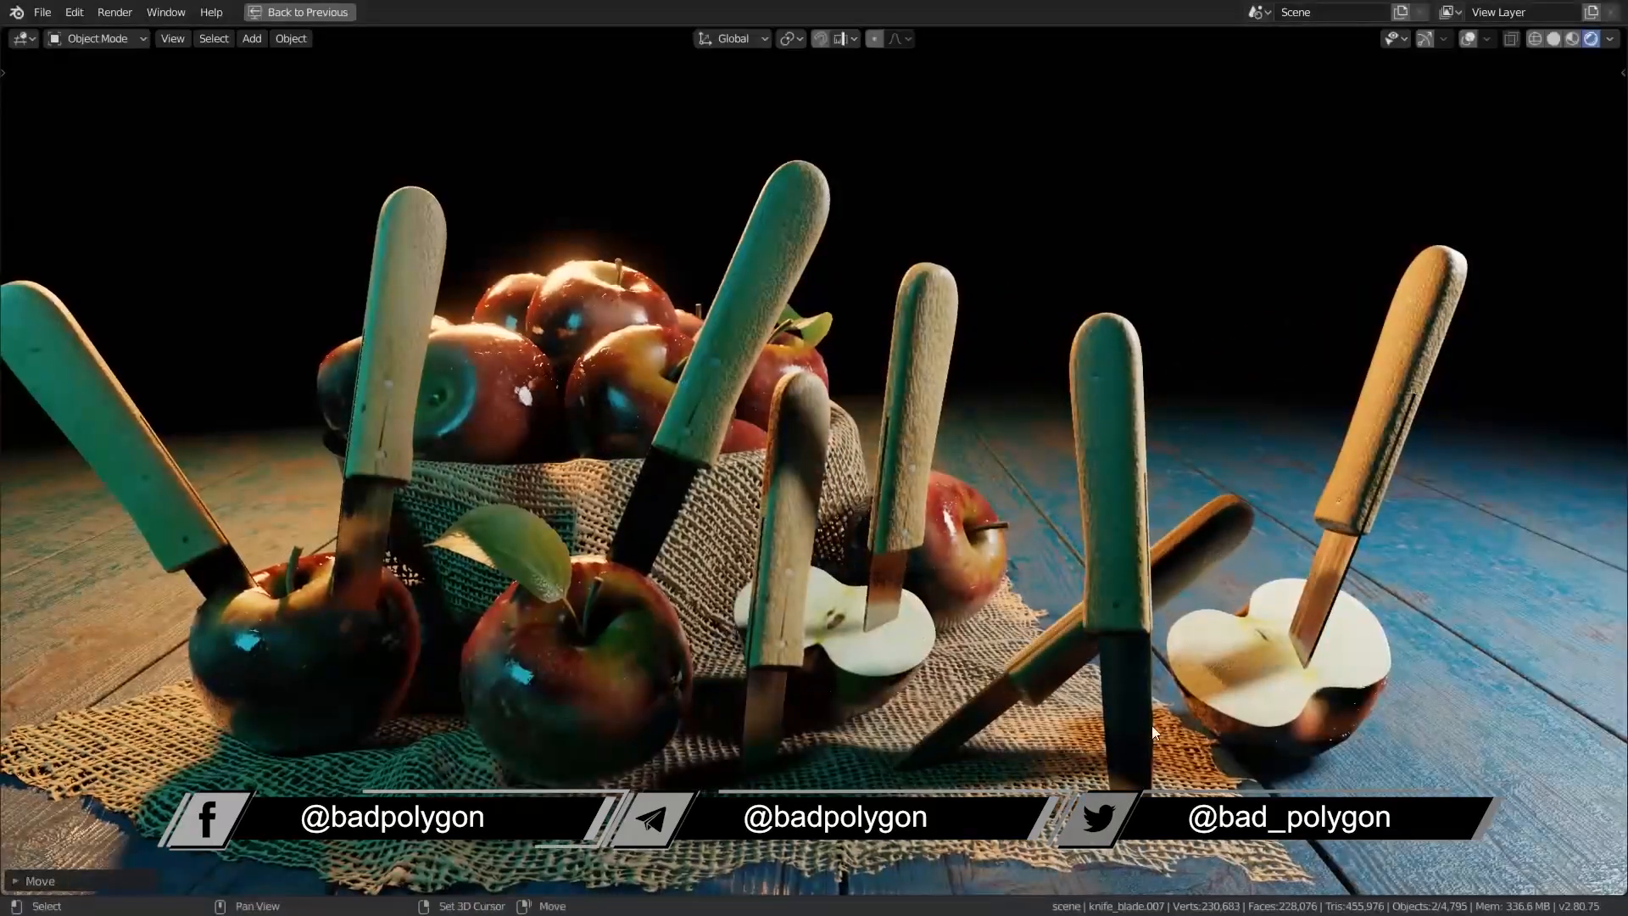
- Duplicate the knife in front of the rightmost halved apple and rotate it so its handle leans toward the basket
key(shift+d)
click(1357, 611)
key(r)
key(r)
click(1484, 630)
- Place one more knife copy between the two knives in the leftmost apple and rotate it freely
key(g)
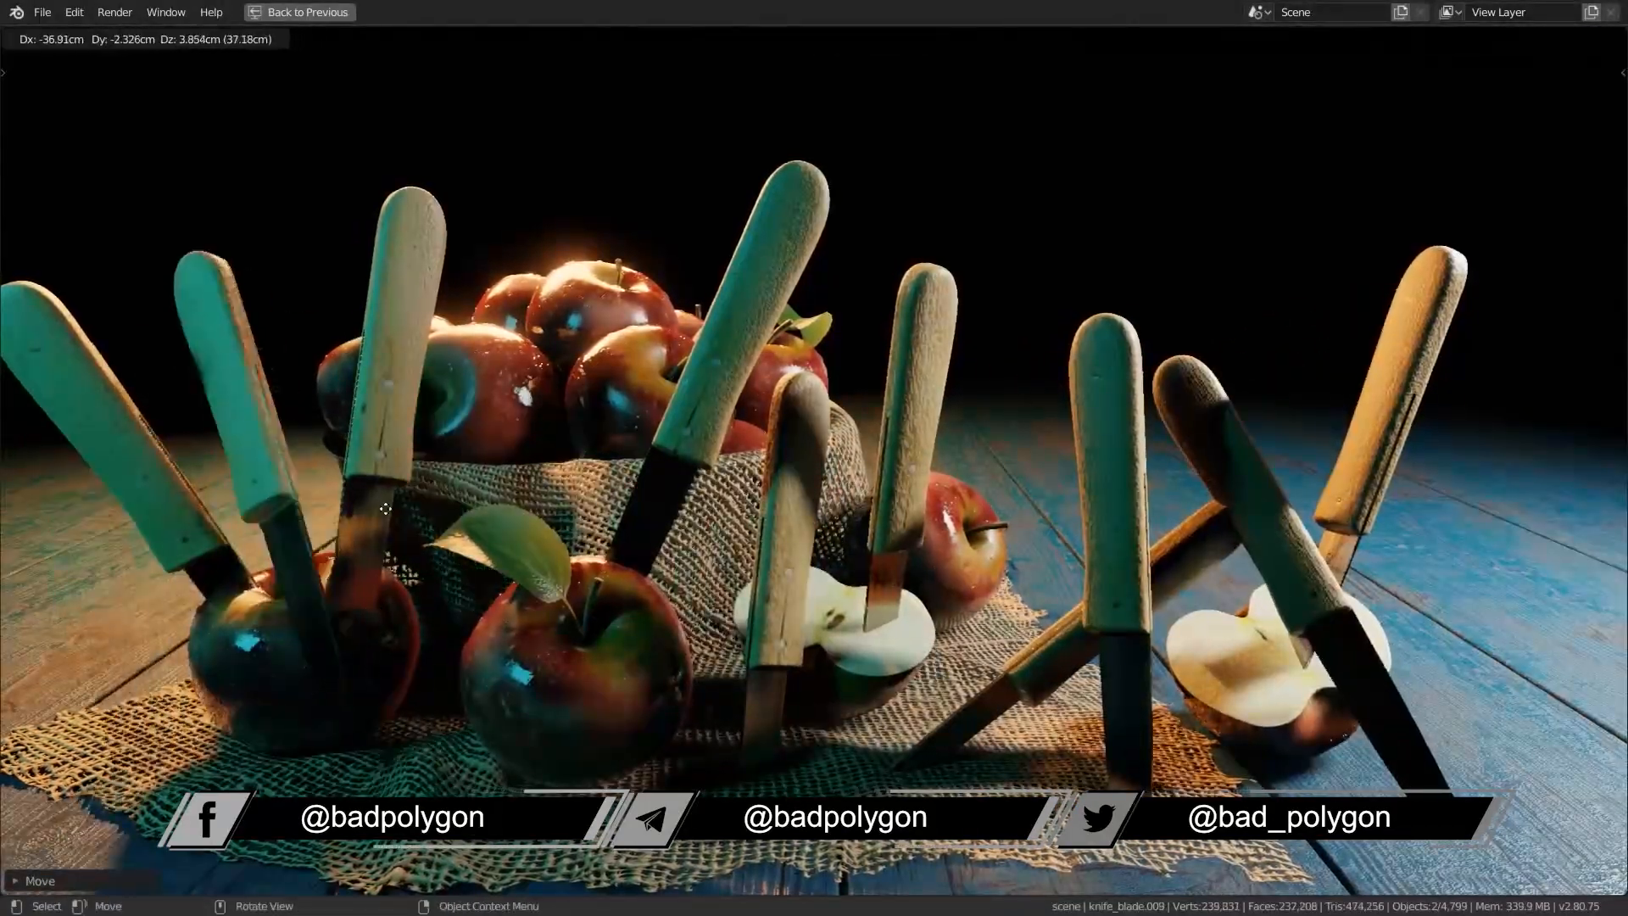
click(1385, 629)
key(r)
key(r)
- Spin the curved steel beam around the Z axis in 15 steps through 336°, and inspect the ring of arches
drag(986, 212, 998, 230)
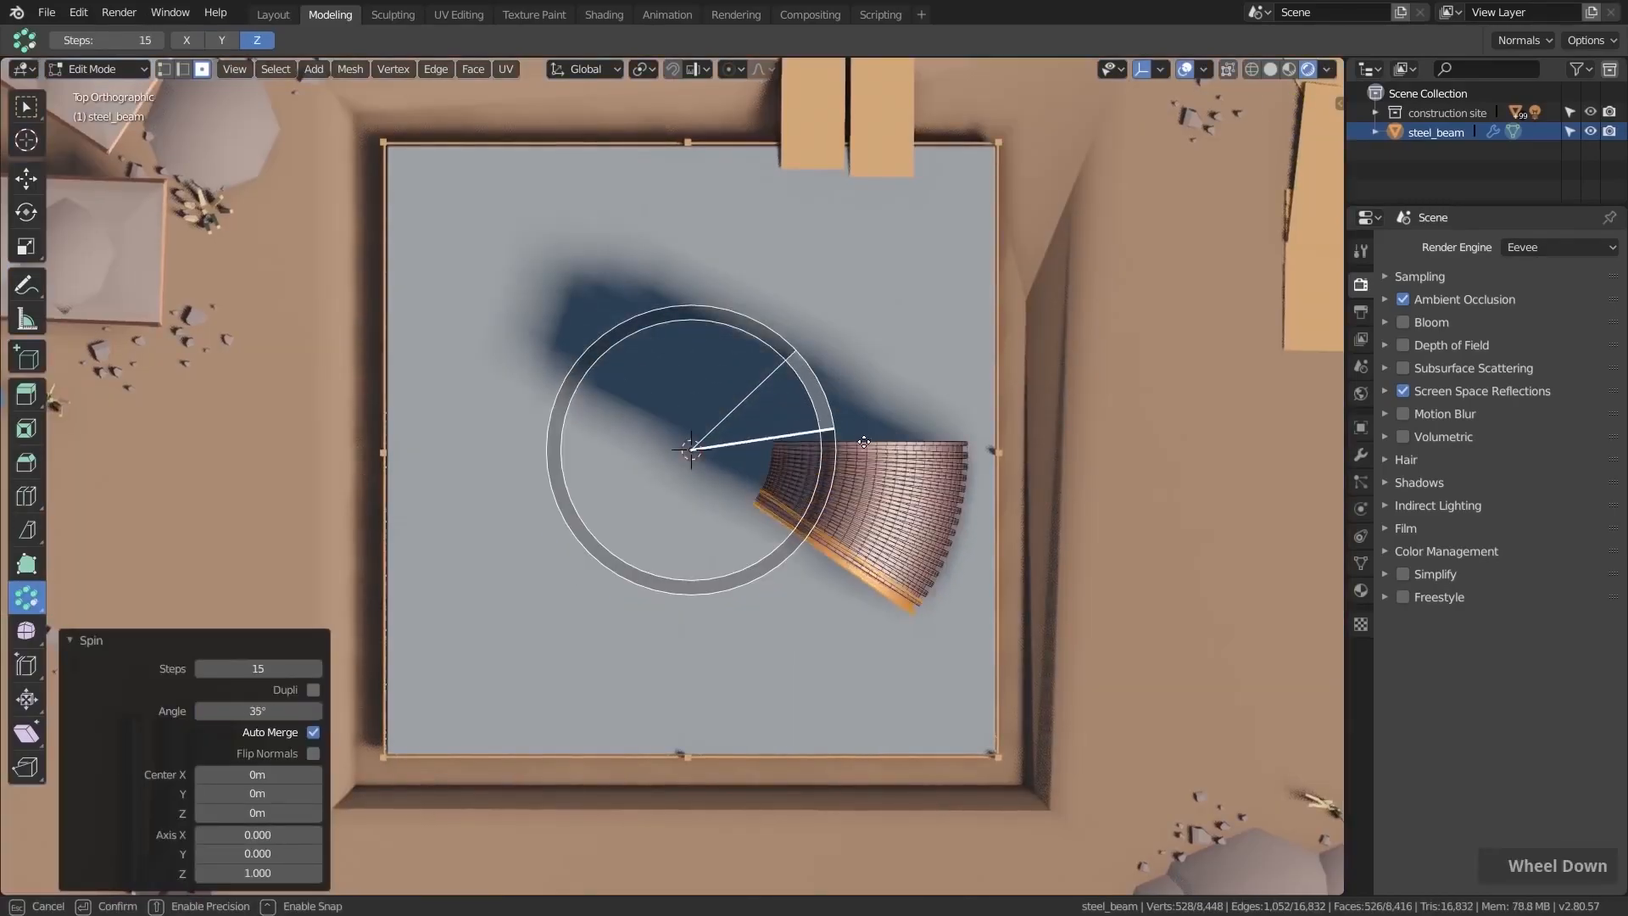
drag(456, 449, 905, 353)
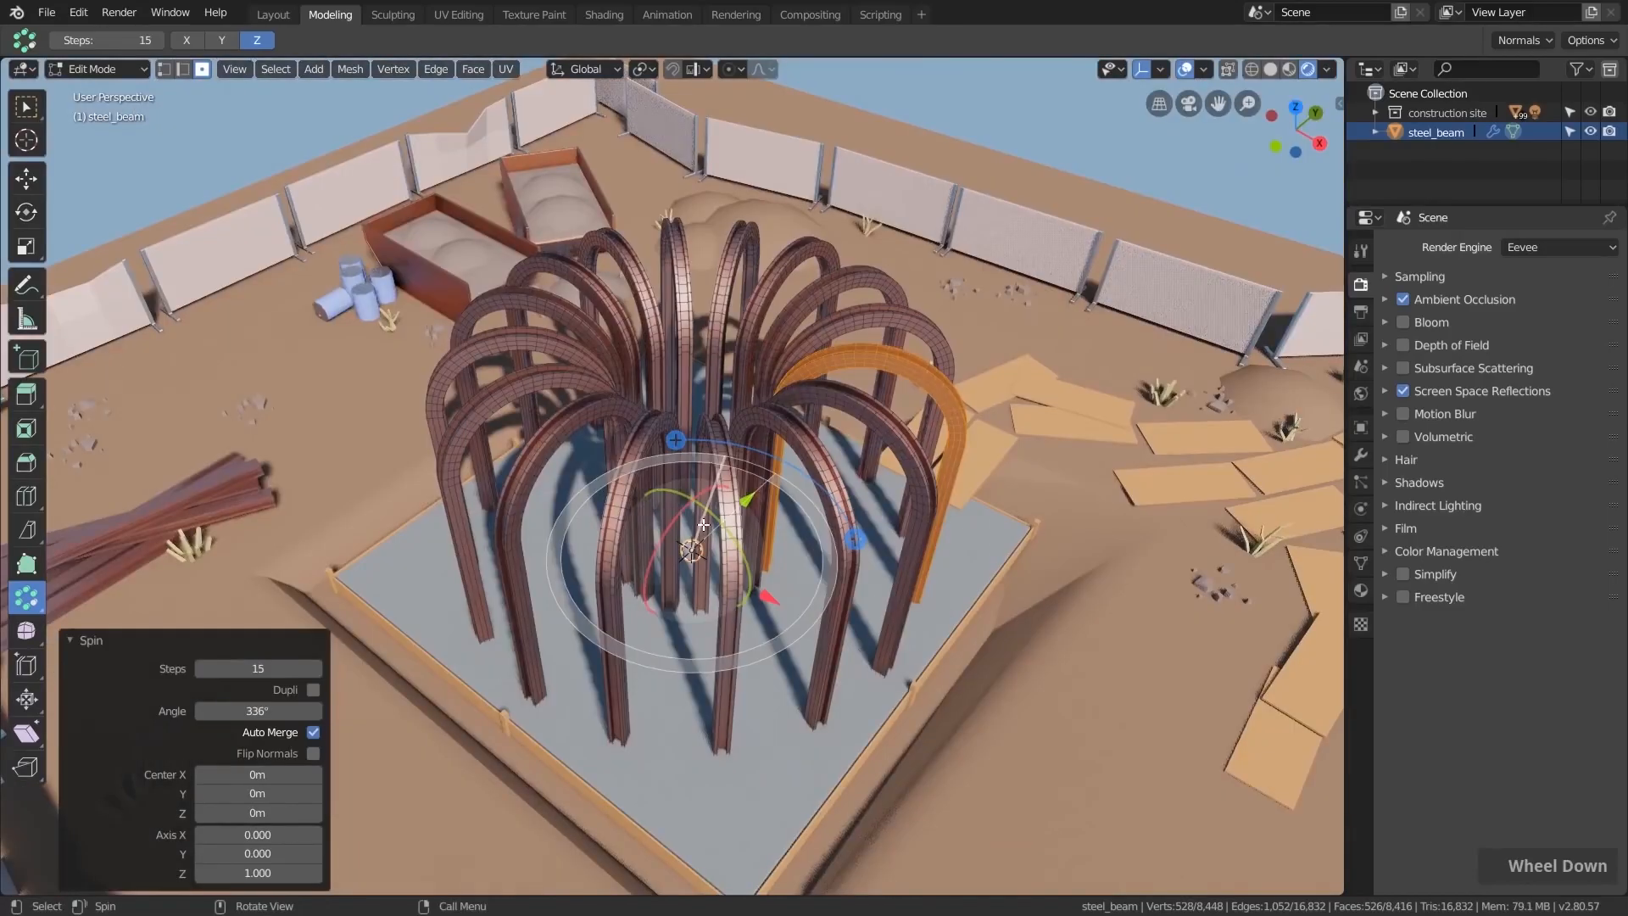
middle_drag(703, 524, 728, 475)
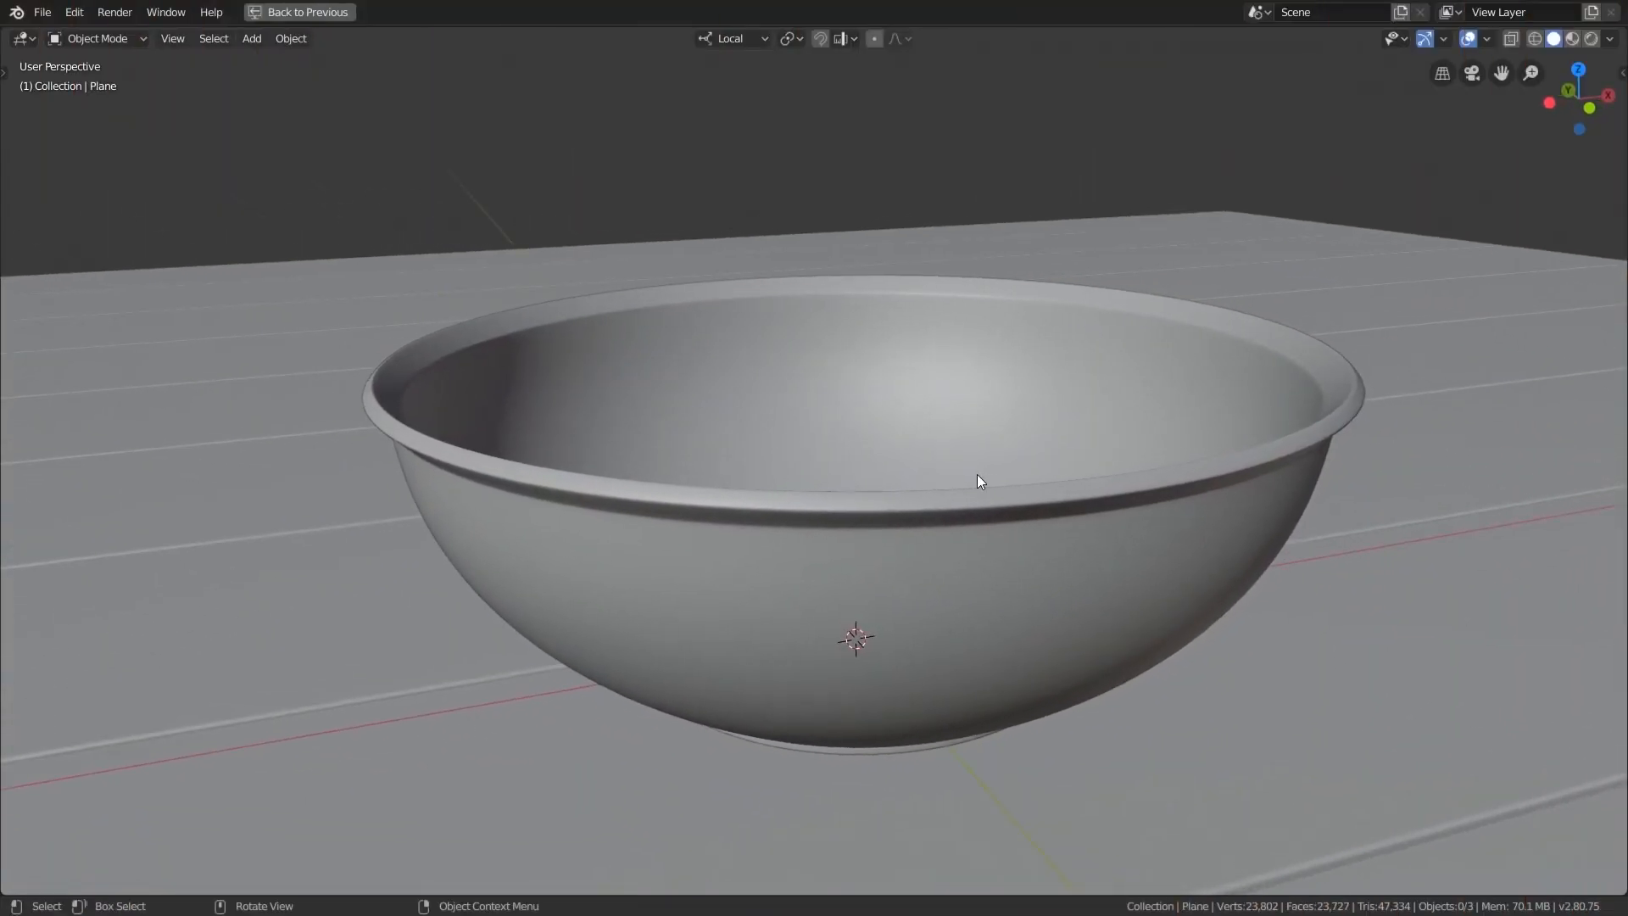
- Play the cloth simulation so the plane drapes over the bowl
scroll(977, 474, down, 7)
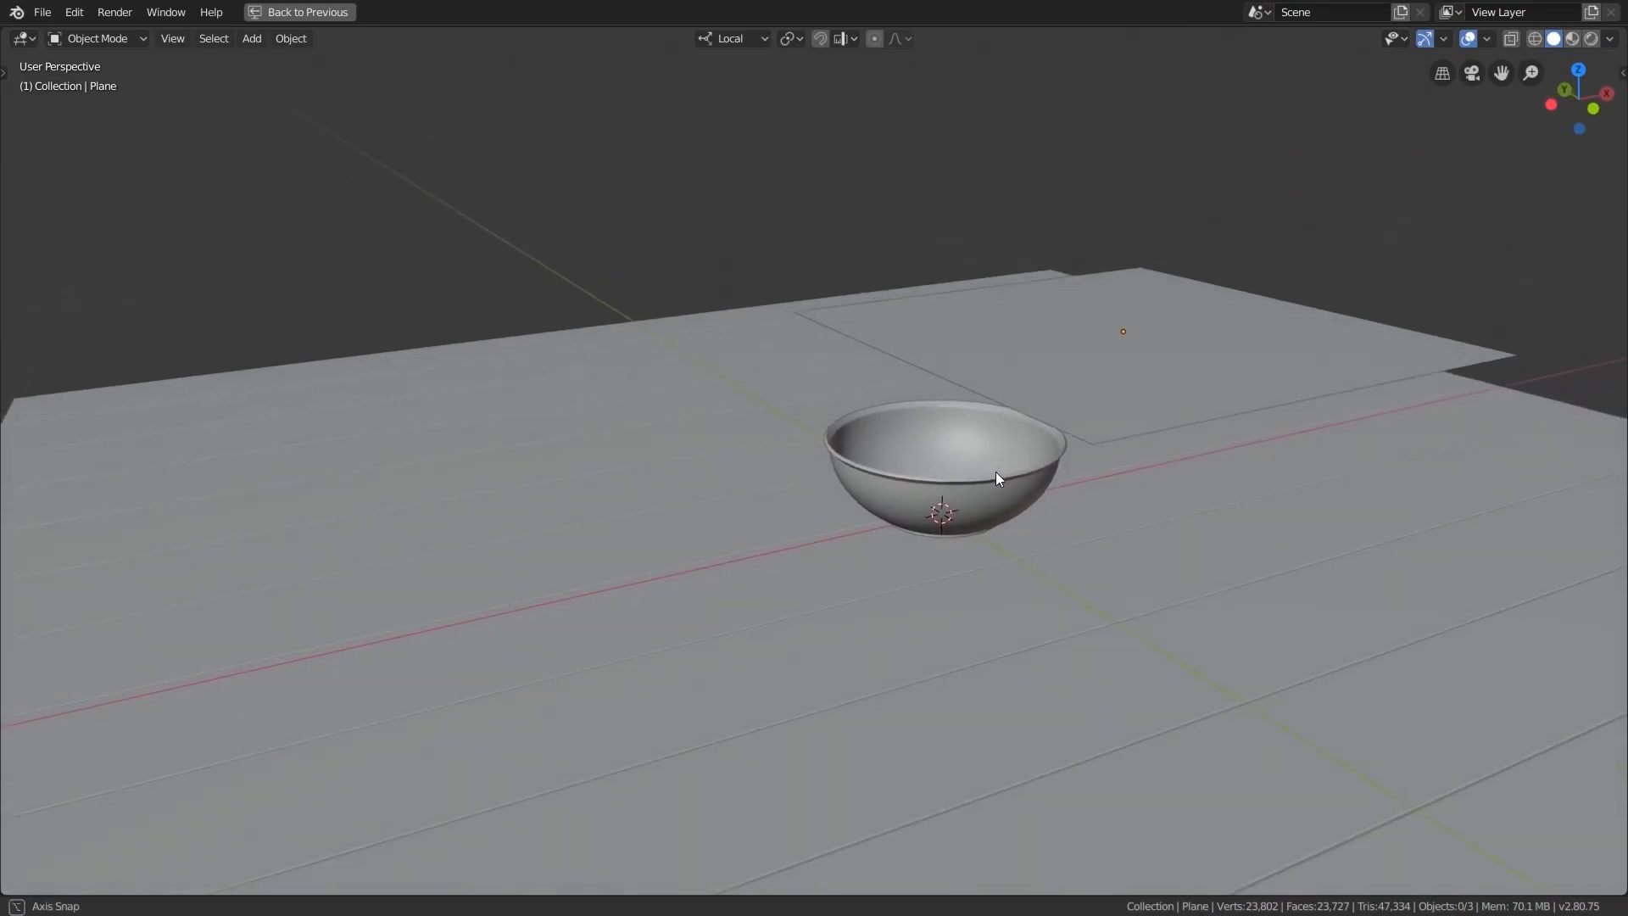
key(space)
scroll(999, 471, up, 6)
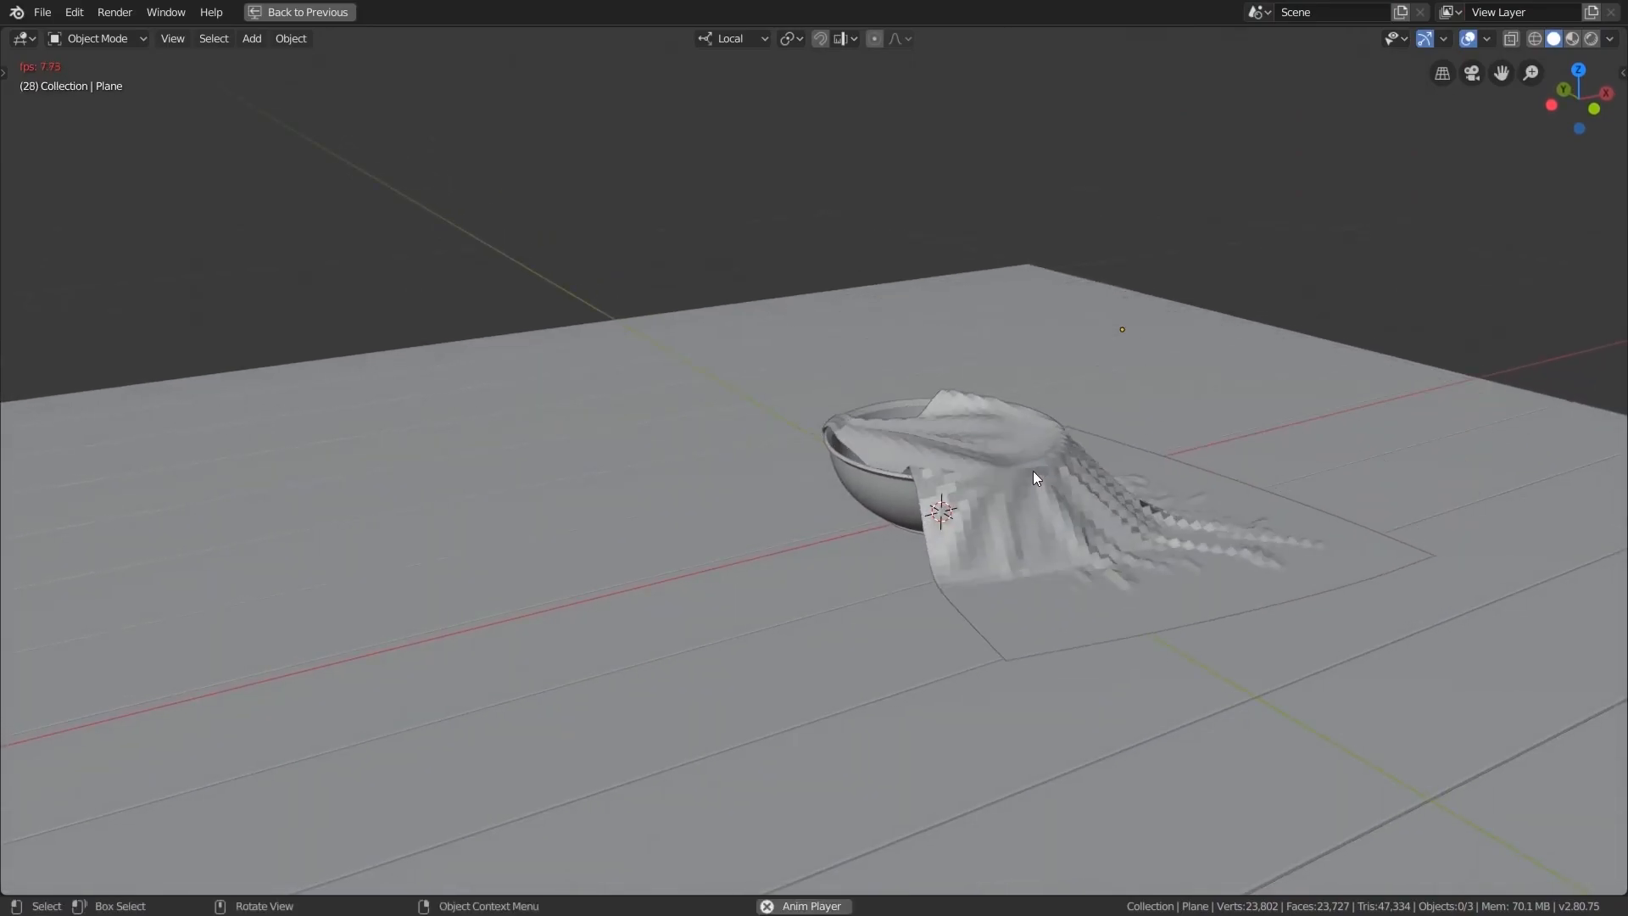
- Add a level 3 subdivision surface to the draped cloth and inspect its folds around the bowl
middle_drag(1040, 472, 770, 517)
scroll(797, 524, up, 2)
key(ctrl+3)
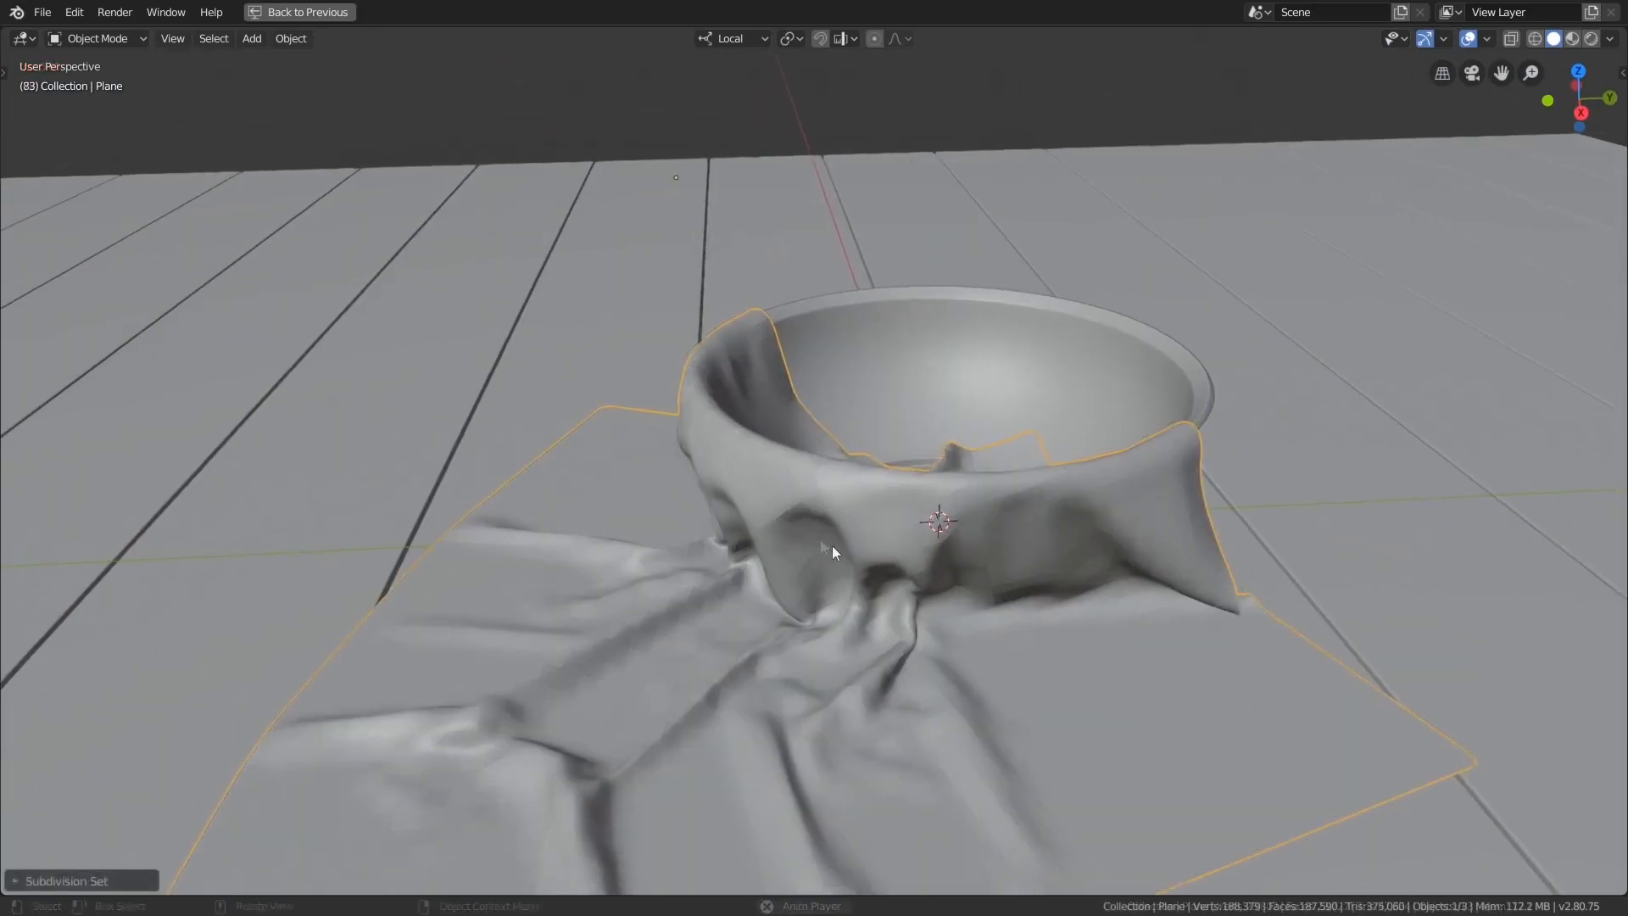
shift+middle_drag(832, 546, 942, 387)
mouse_move(827, 415)
middle_down()
mouse_move(1036, 424)
mouse_move(836, 417)
middle_up()
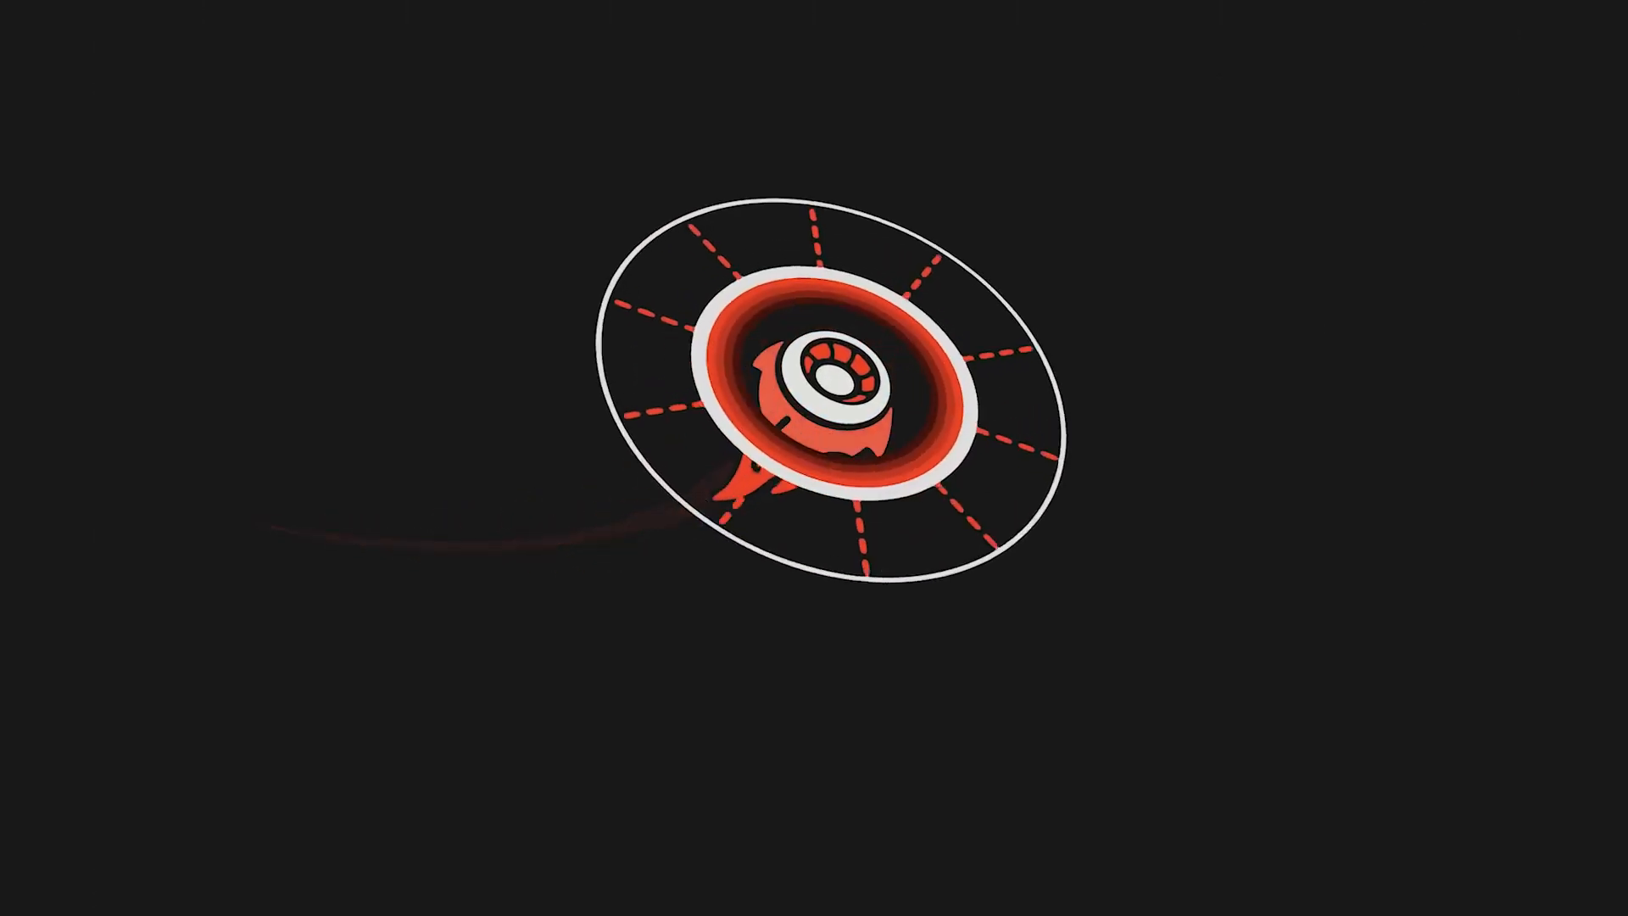